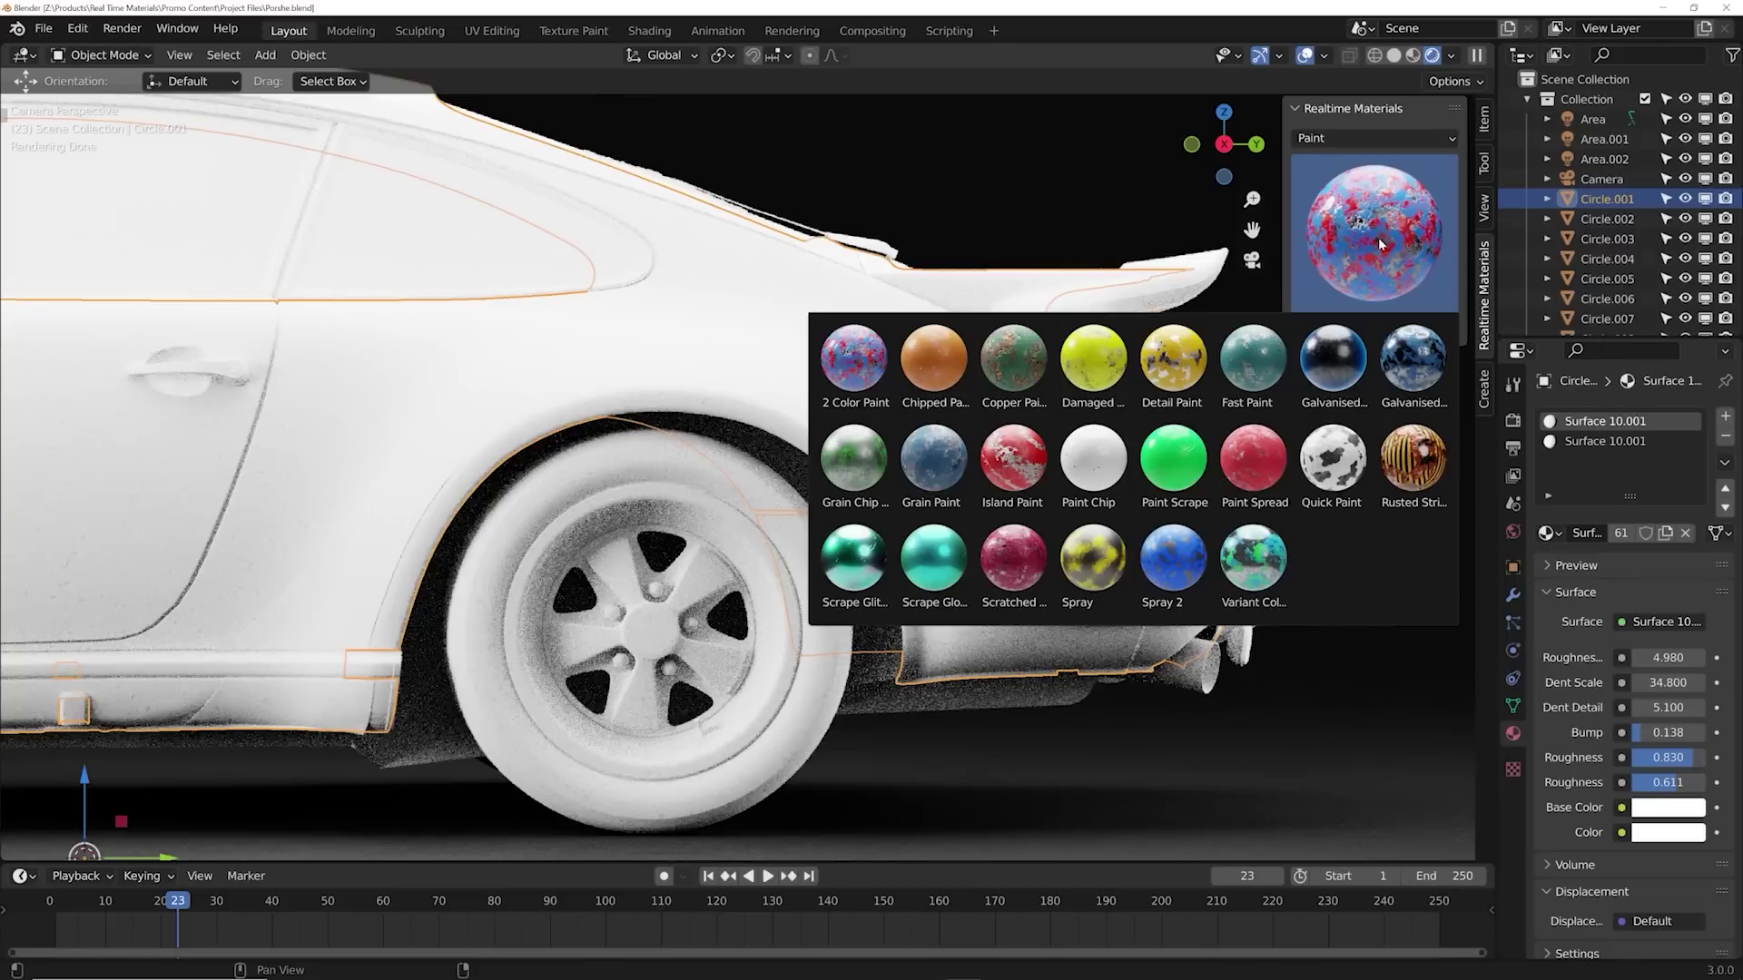
- Add the Chipped Paint material from the Paint category to the selected car body
left_click(933, 359)
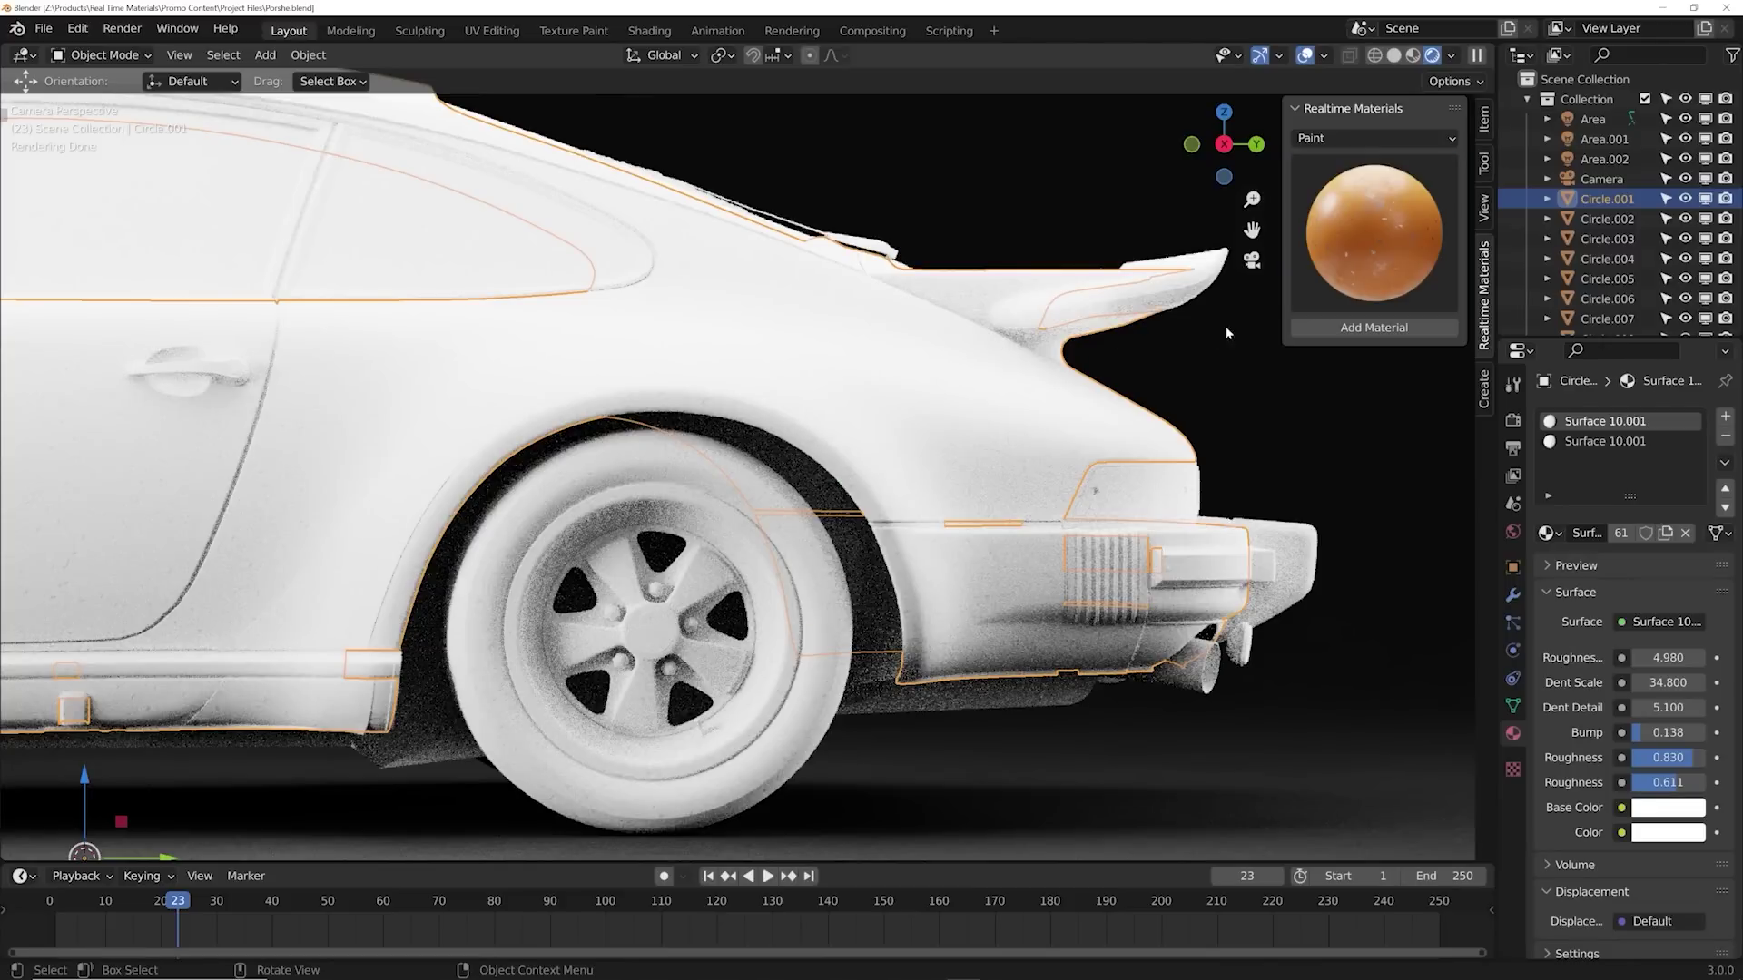
left_click(1328, 329)
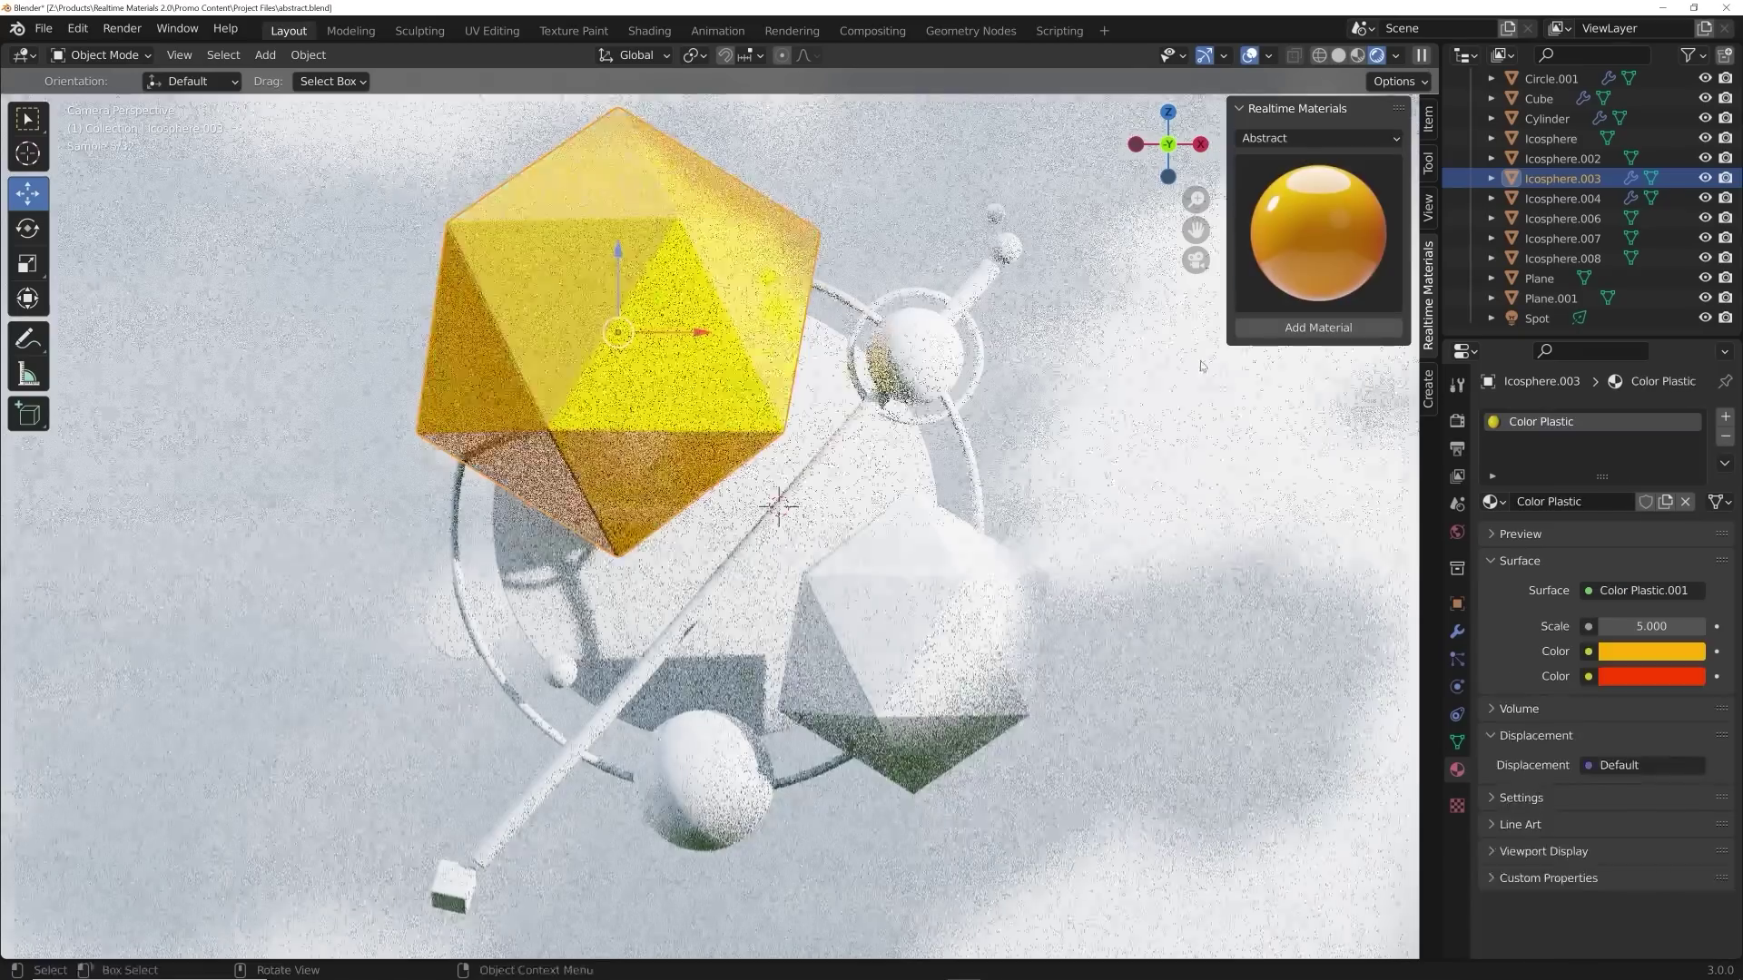
- Add the black Rubber material from the Abstract category to the lower icosphere and recolour it blue
left_click(1305, 265)
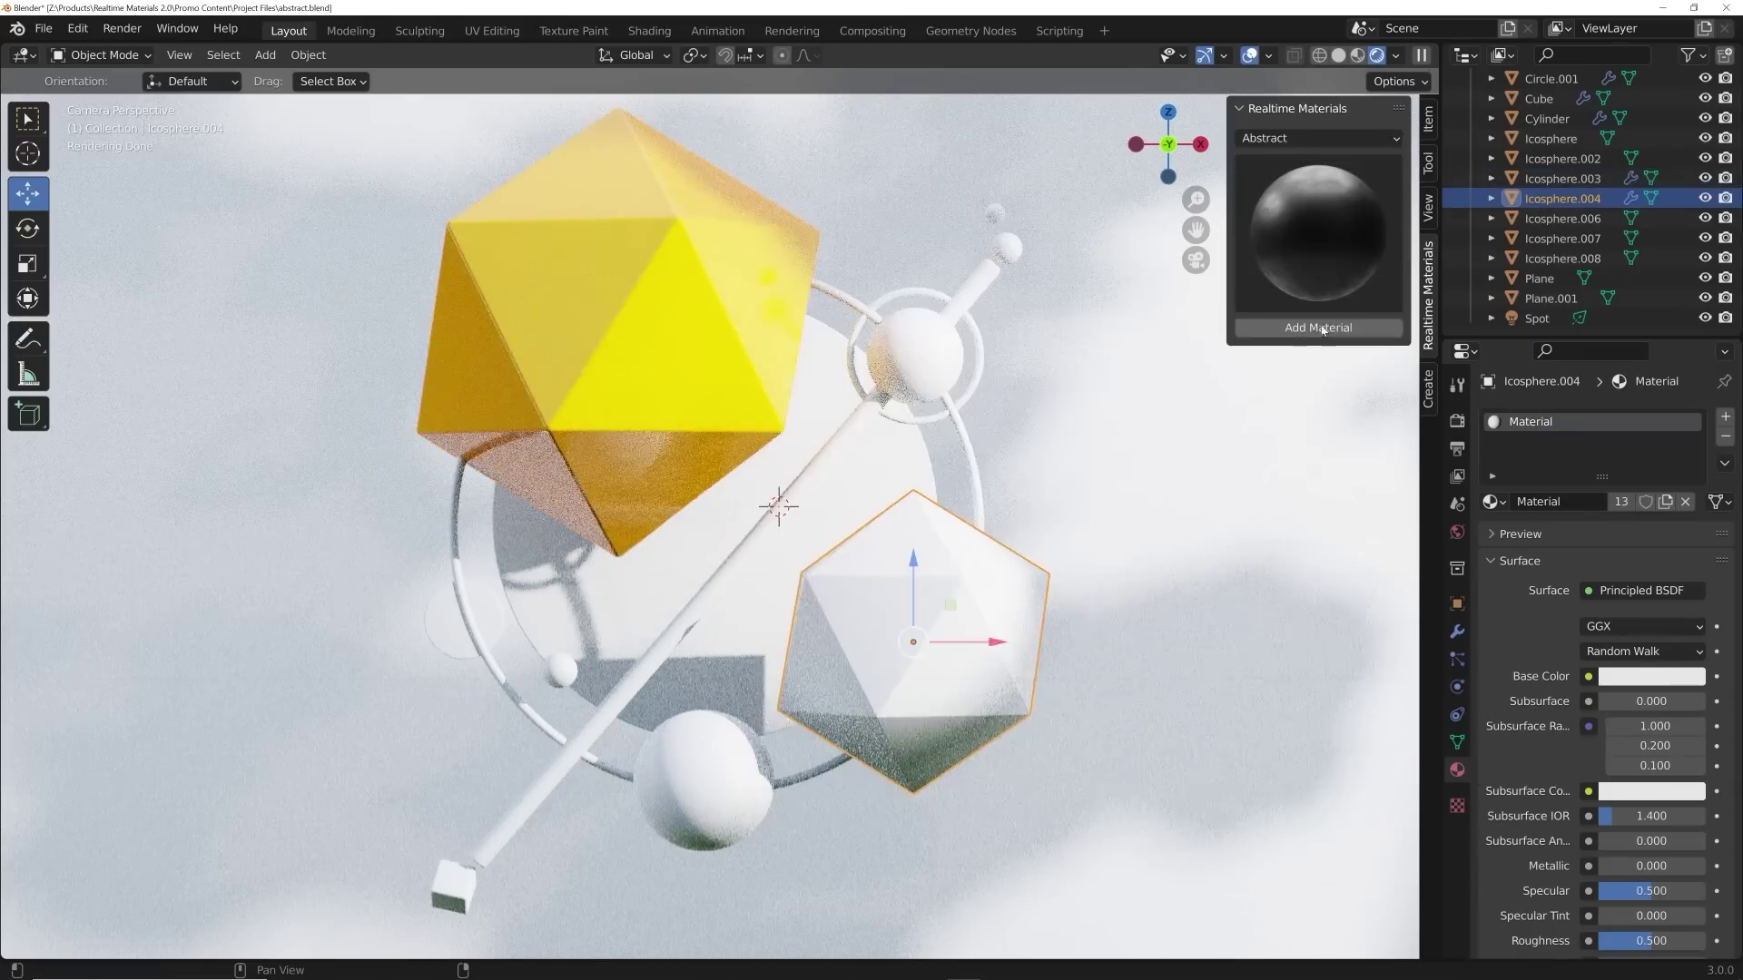
left_click(1323, 330)
left_click(1645, 727)
- Add the Color Plastic material from the Abstract category to the small sphere inside the rings
left_click(915, 356)
left_click(1312, 138)
left_click(1305, 168)
left_click(1305, 191)
left_click(795, 458)
left_click(1318, 328)
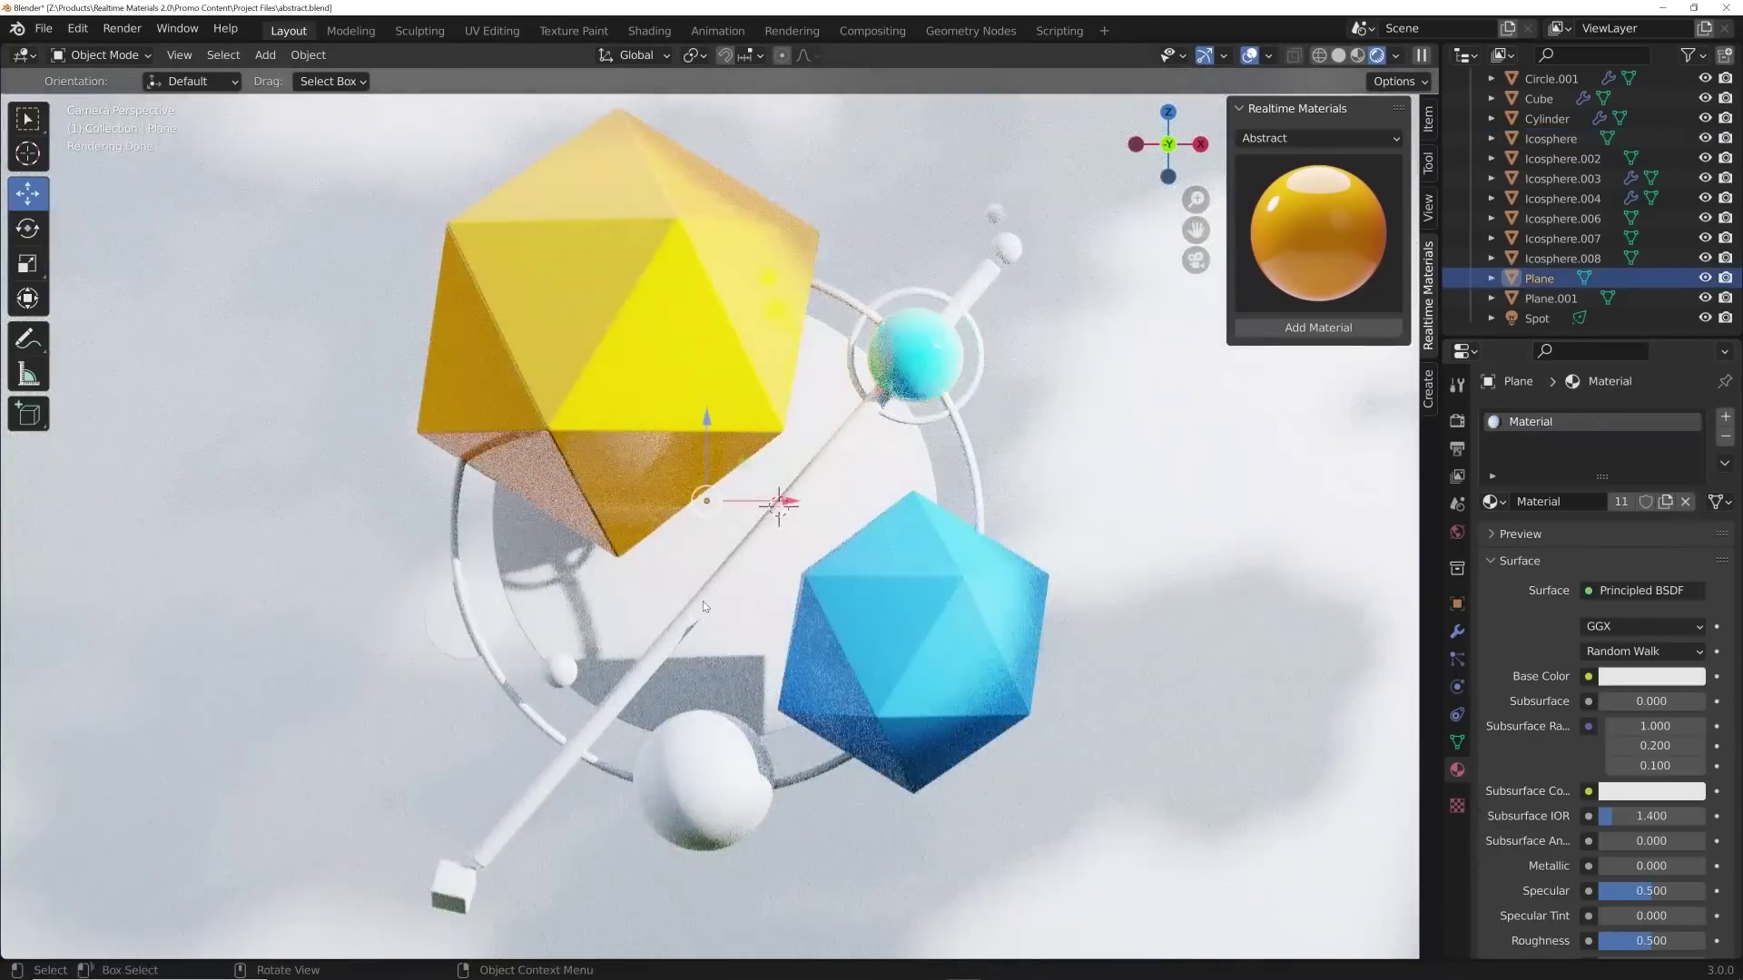
- Choose the Gold Wave material for the white sphere below the diagonal rod
left_click(1318, 233)
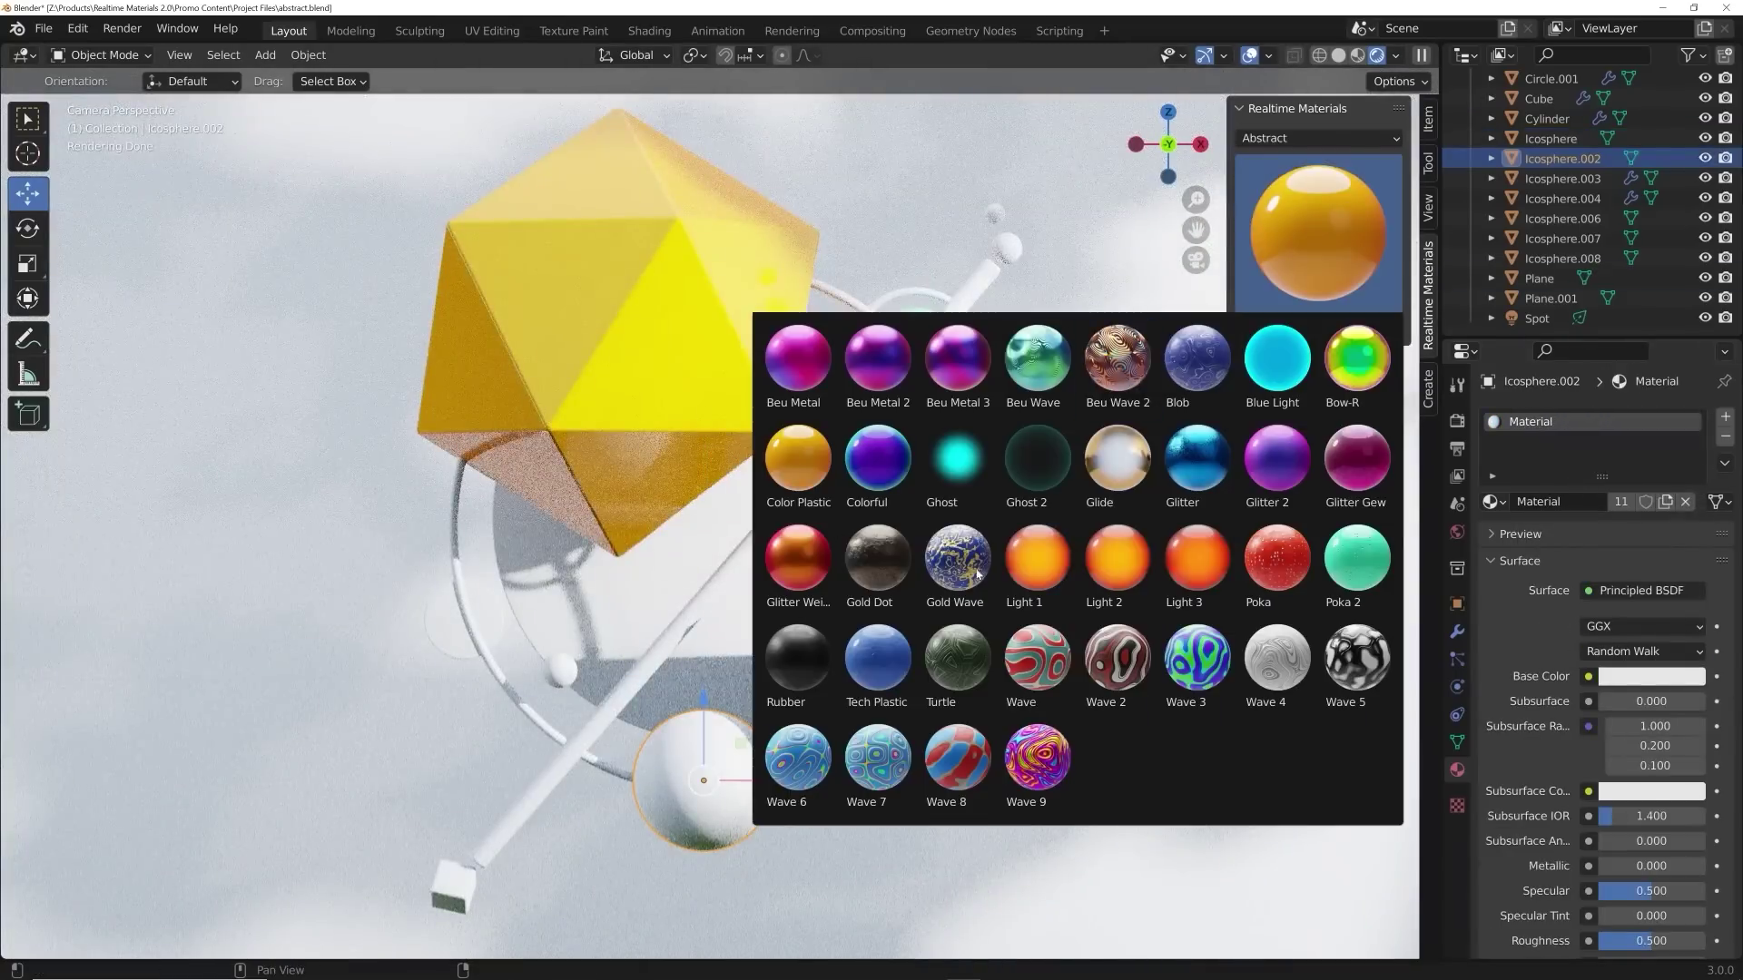
left_click(958, 559)
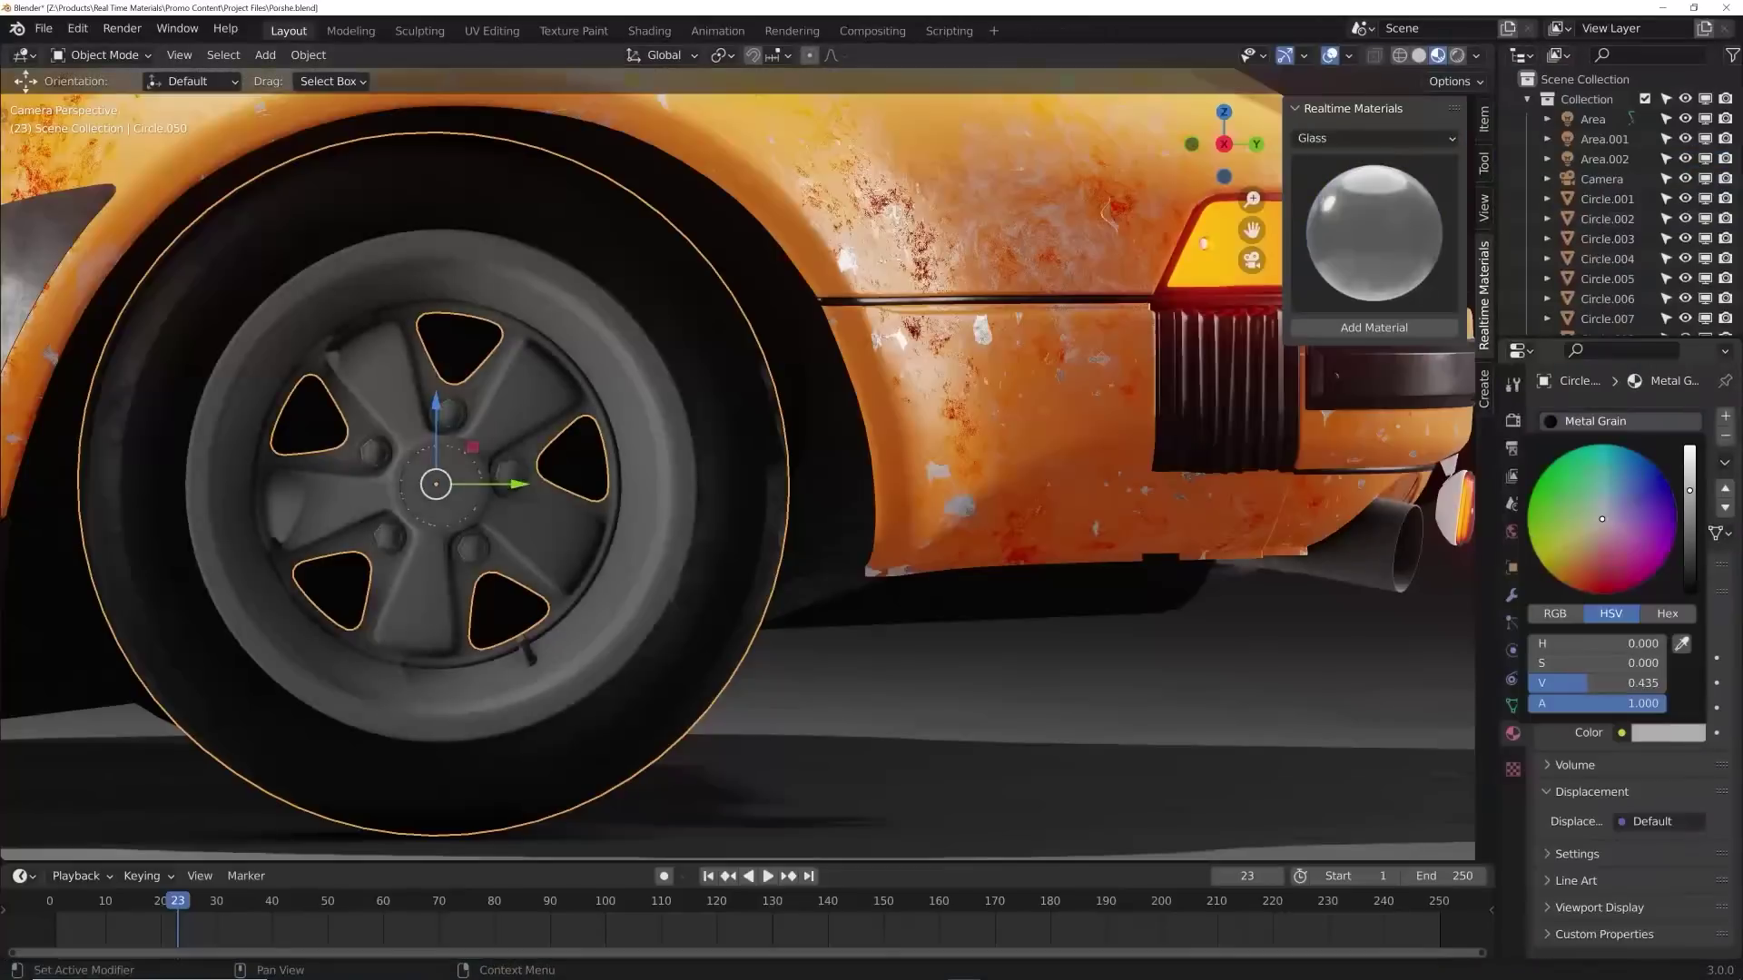
- Adjust the brightness and alpha of the Metal Grain material's colour on the car wheel
left_click_drag(1689, 490, 1689, 483)
left_click_drag(1640, 687, 1584, 688)
left_click_drag(1638, 701, 1618, 700)
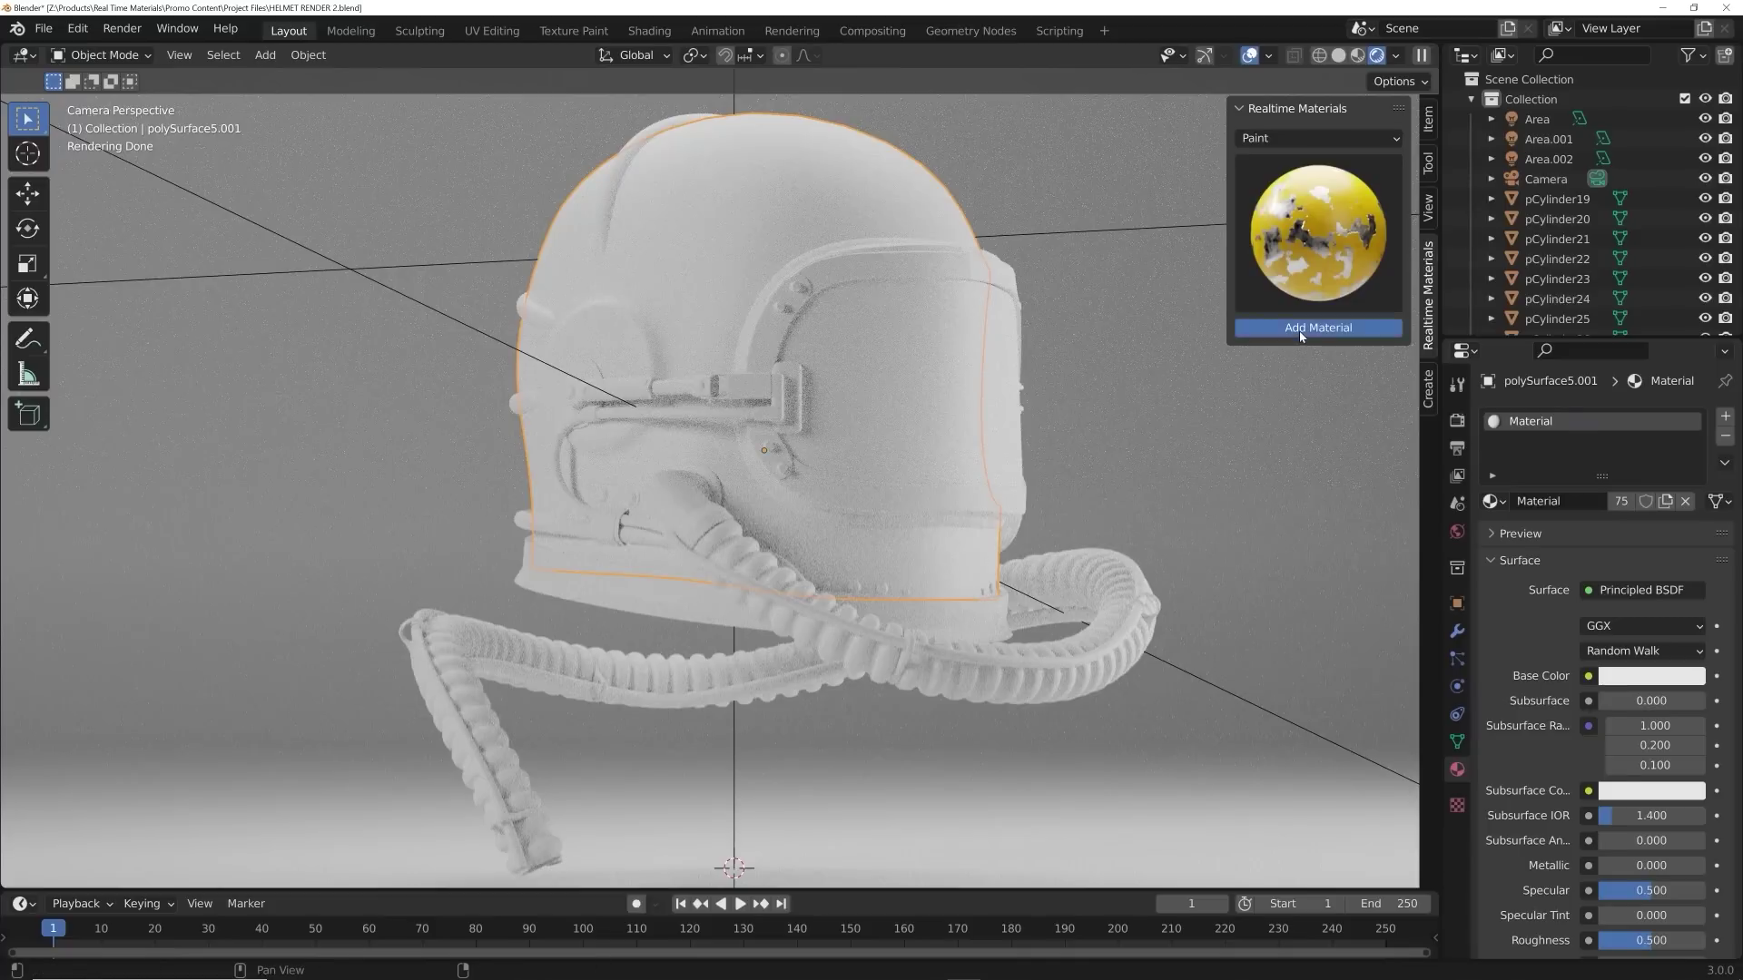
- Recolour both yellow paint colours of the helmet shell's Detail Paint material to orange, with the second at hue 0.020
left_click(1627, 779)
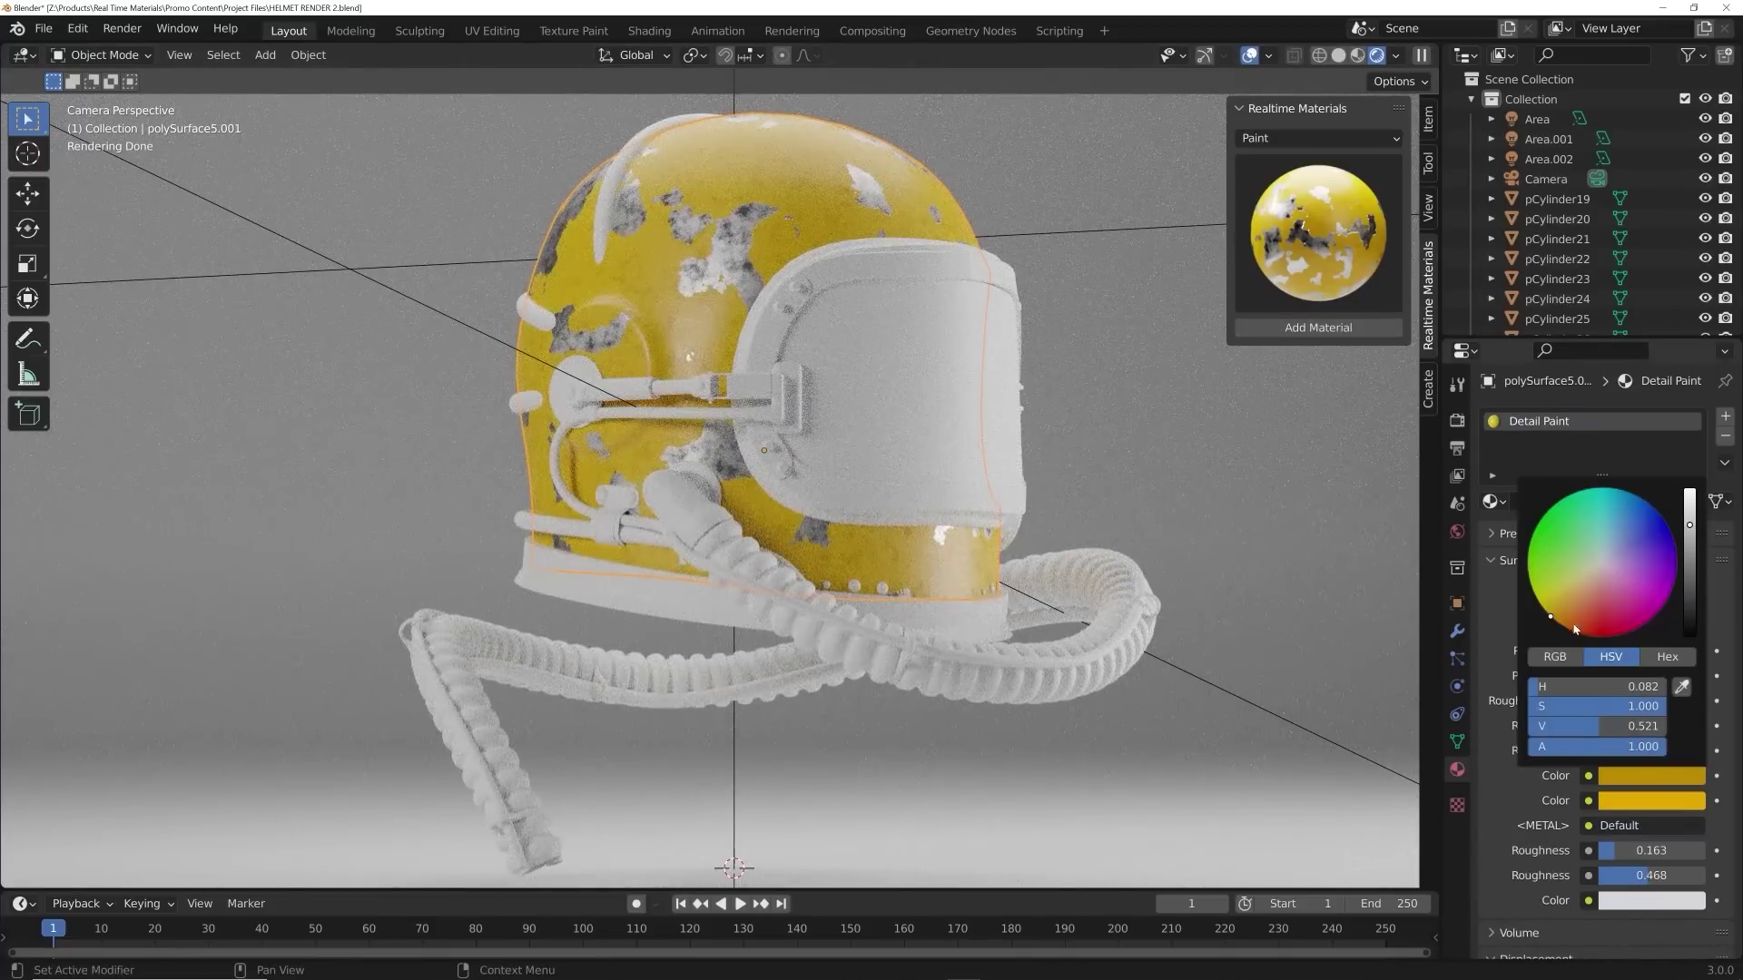
left_click(1575, 629)
left_click(1672, 801)
left_click(1573, 656)
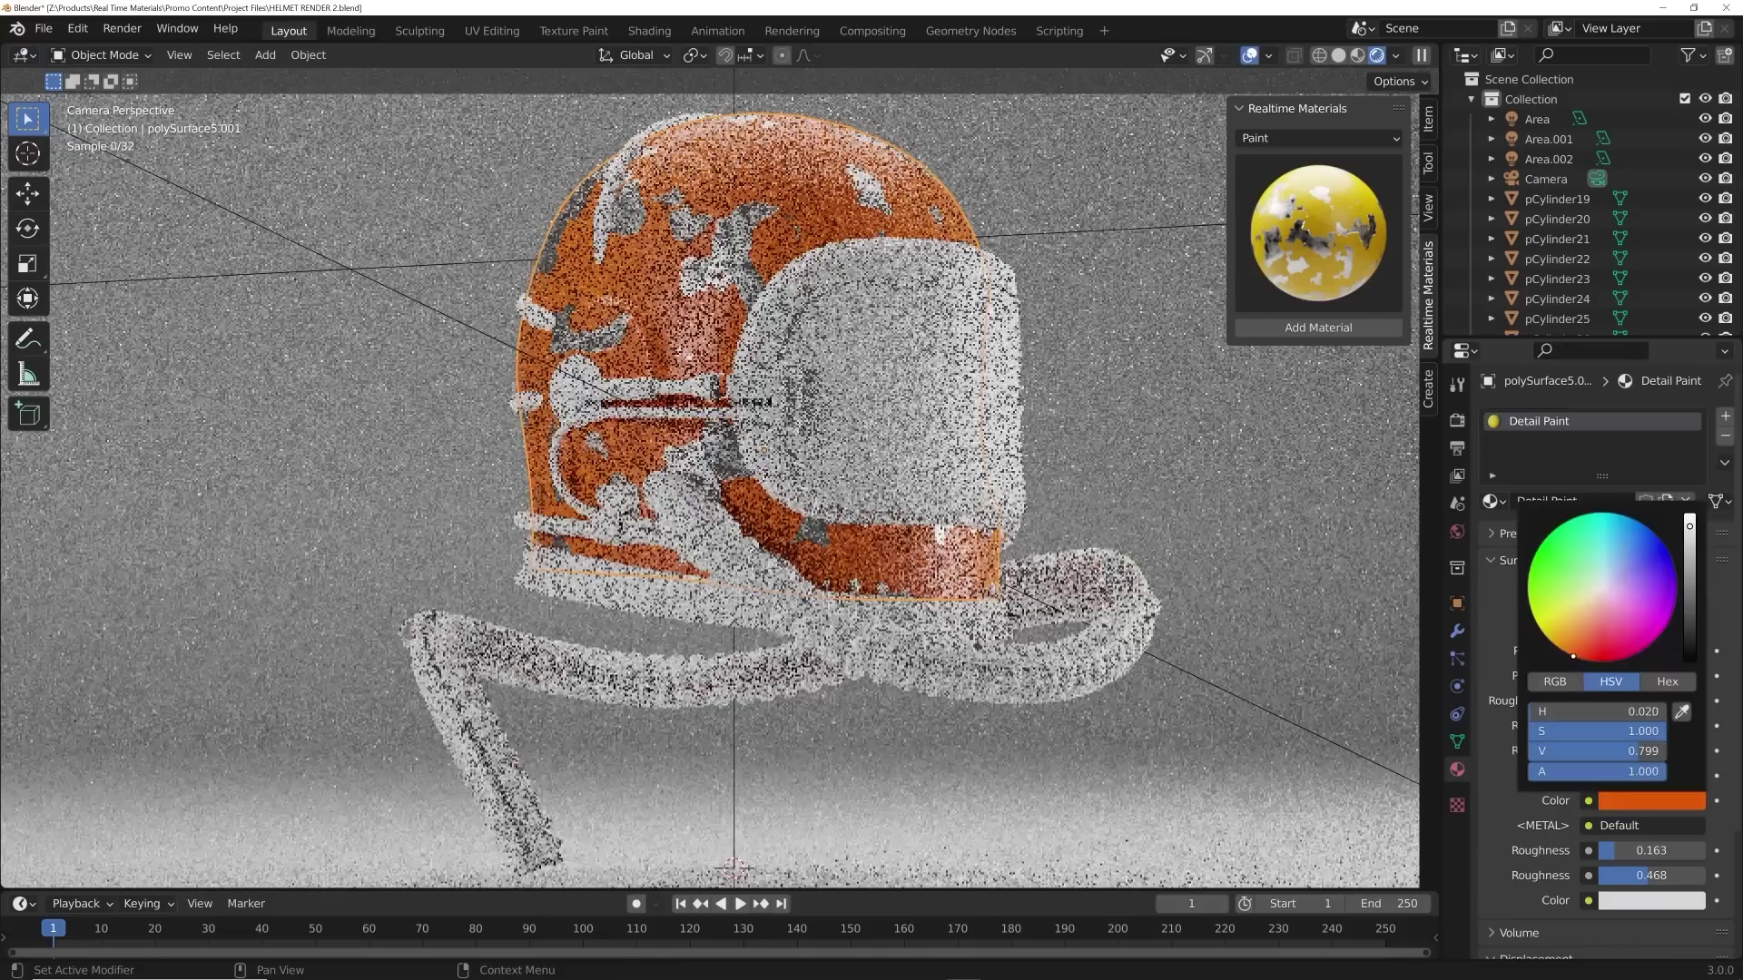
- Add the clear glass material from the Glass category to the helmet's visor
left_click(908, 319)
left_click(1318, 138)
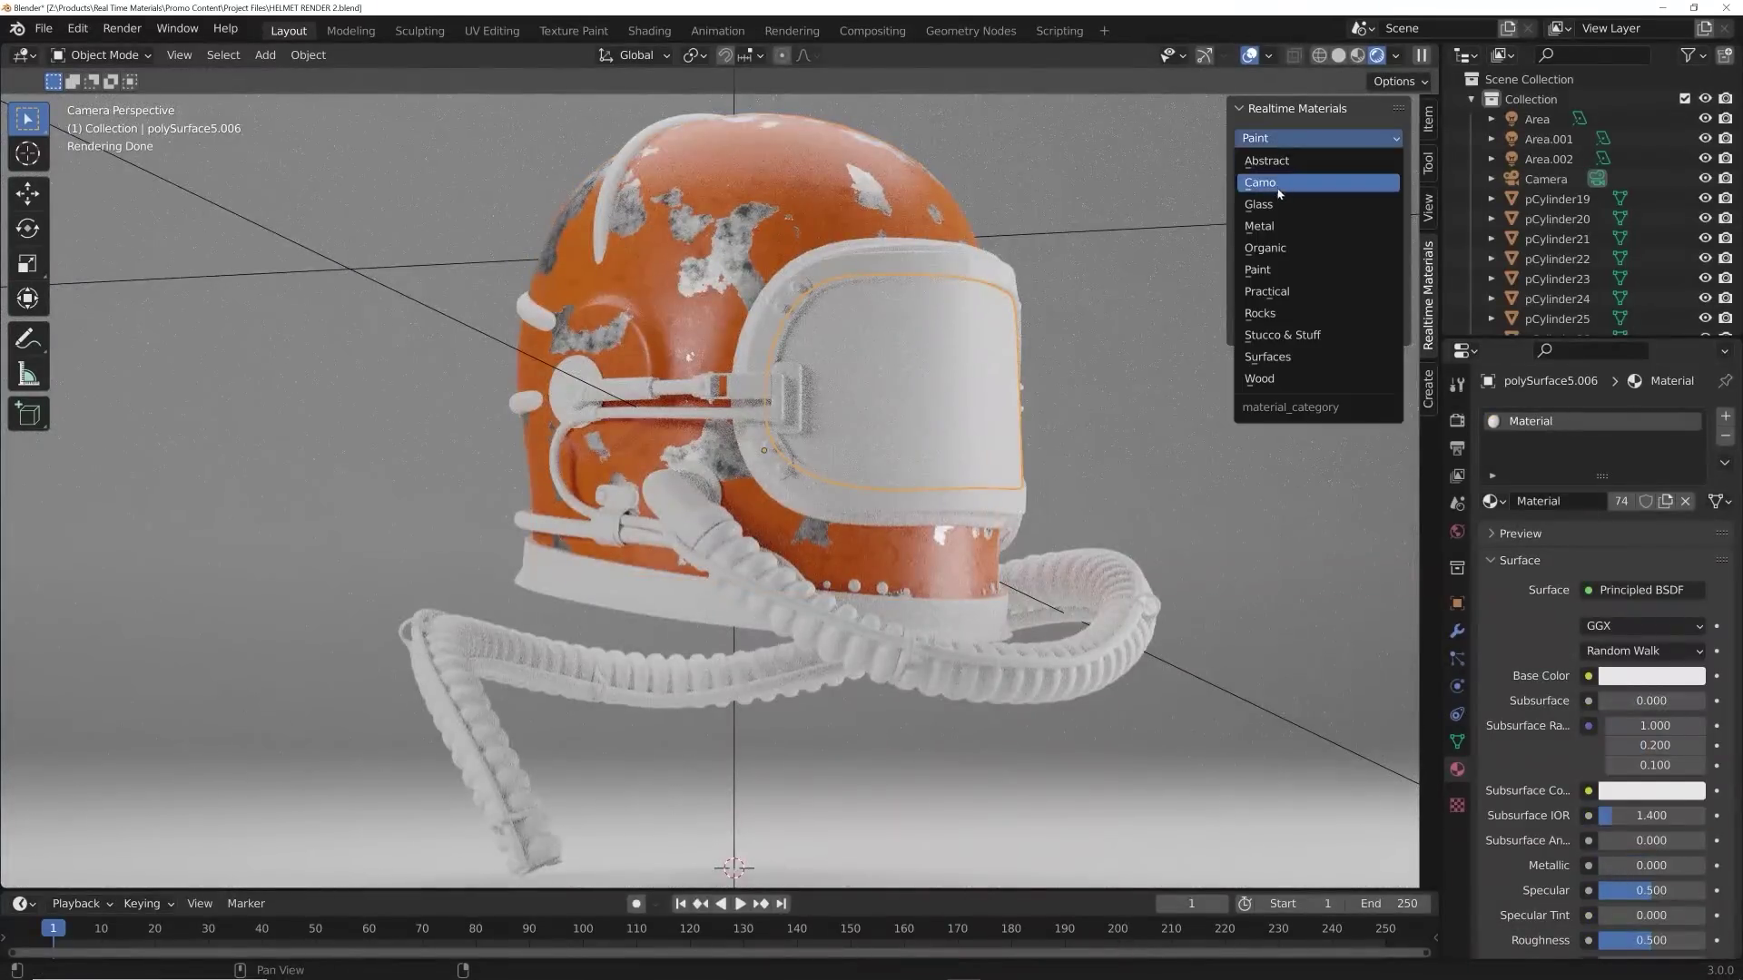
left_click(1259, 205)
left_click(1280, 234)
left_click(877, 466)
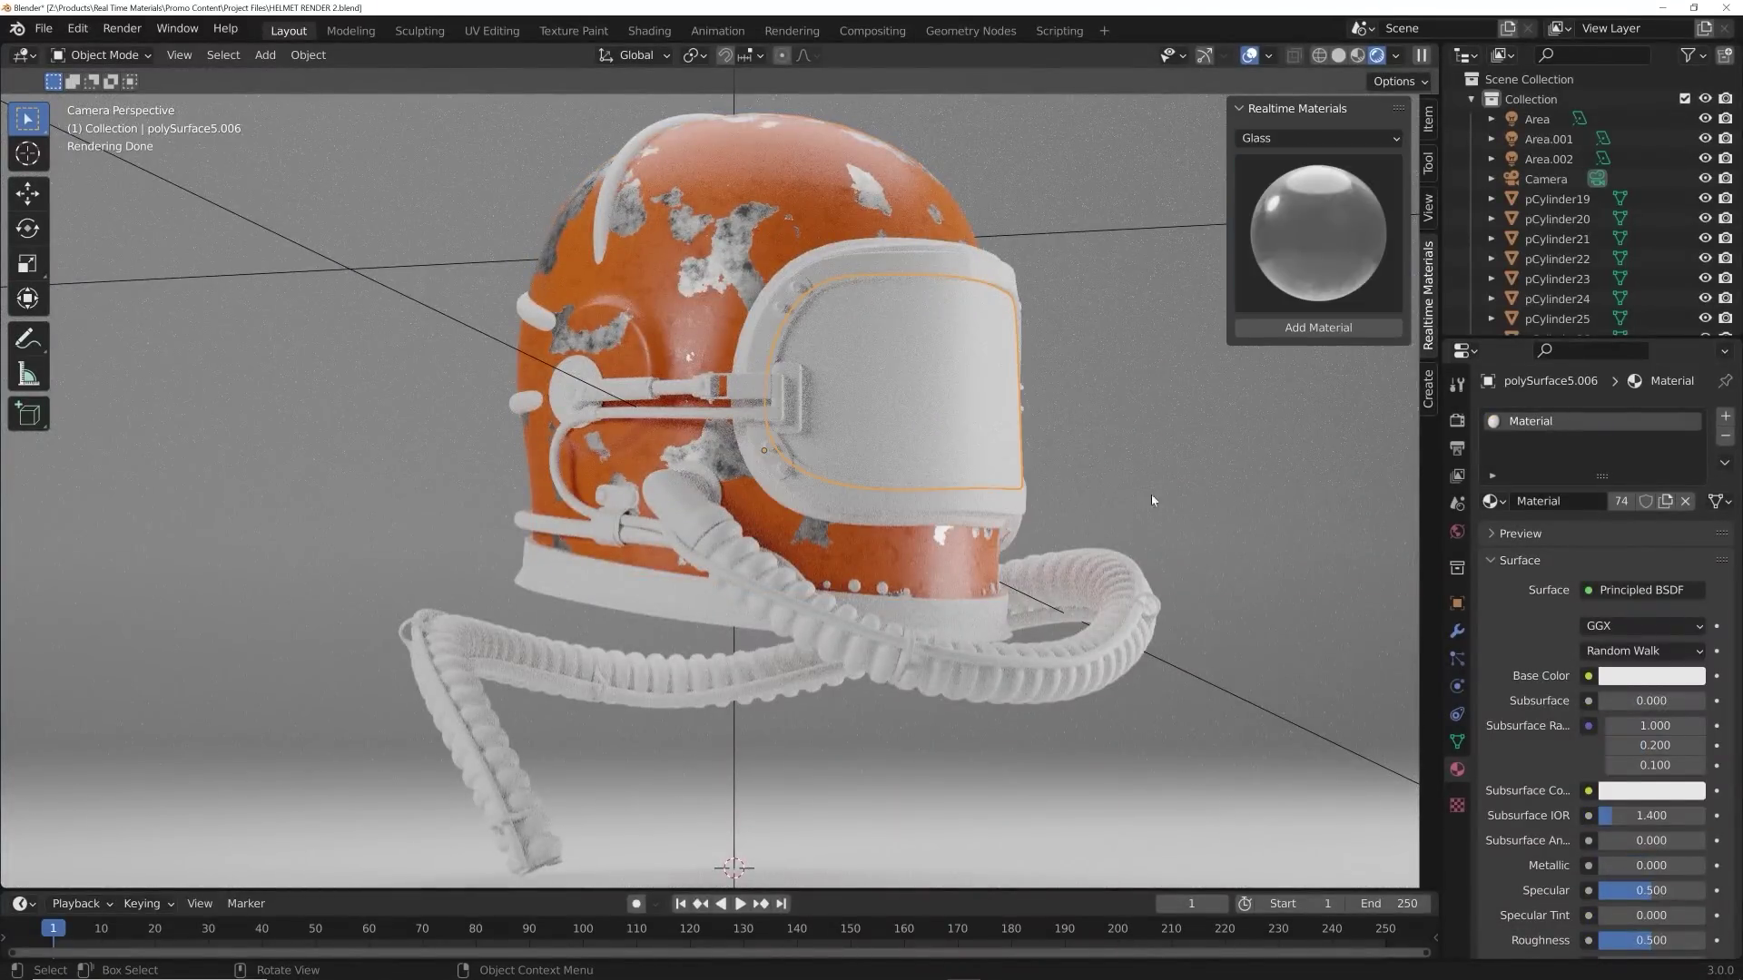
left_click(1280, 330)
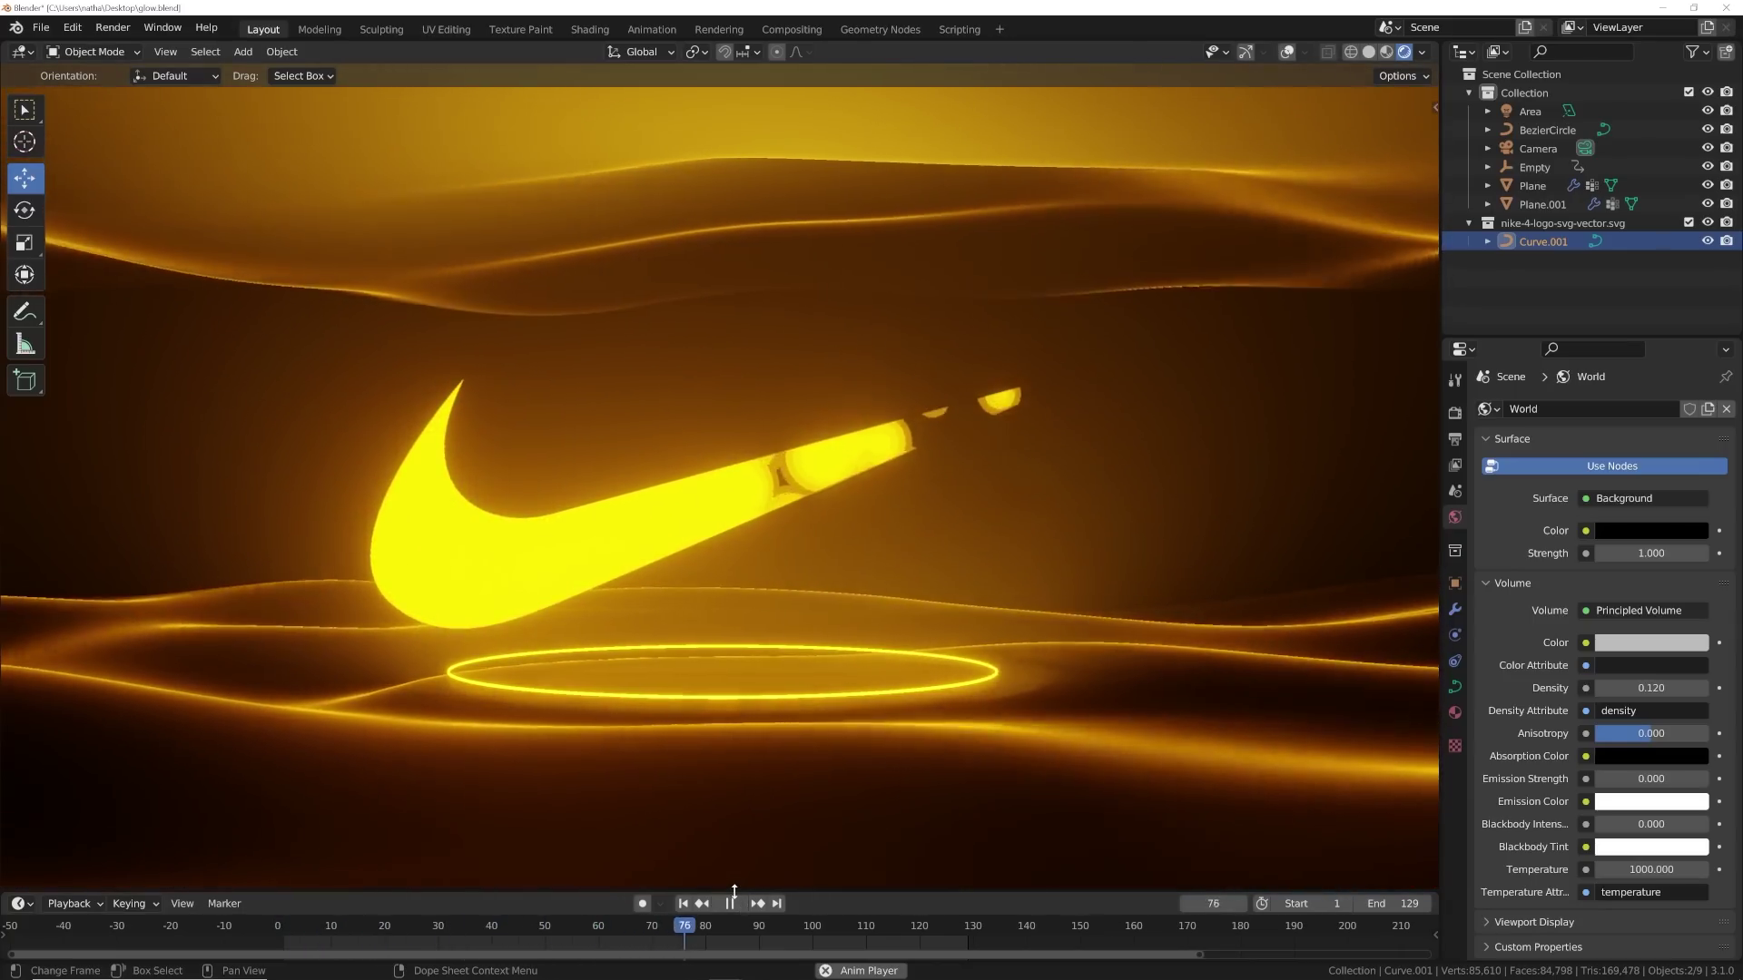
- Stop the logo animation playback, then switch to Chrome in a maximized window with the downloads bar closed
key("space")
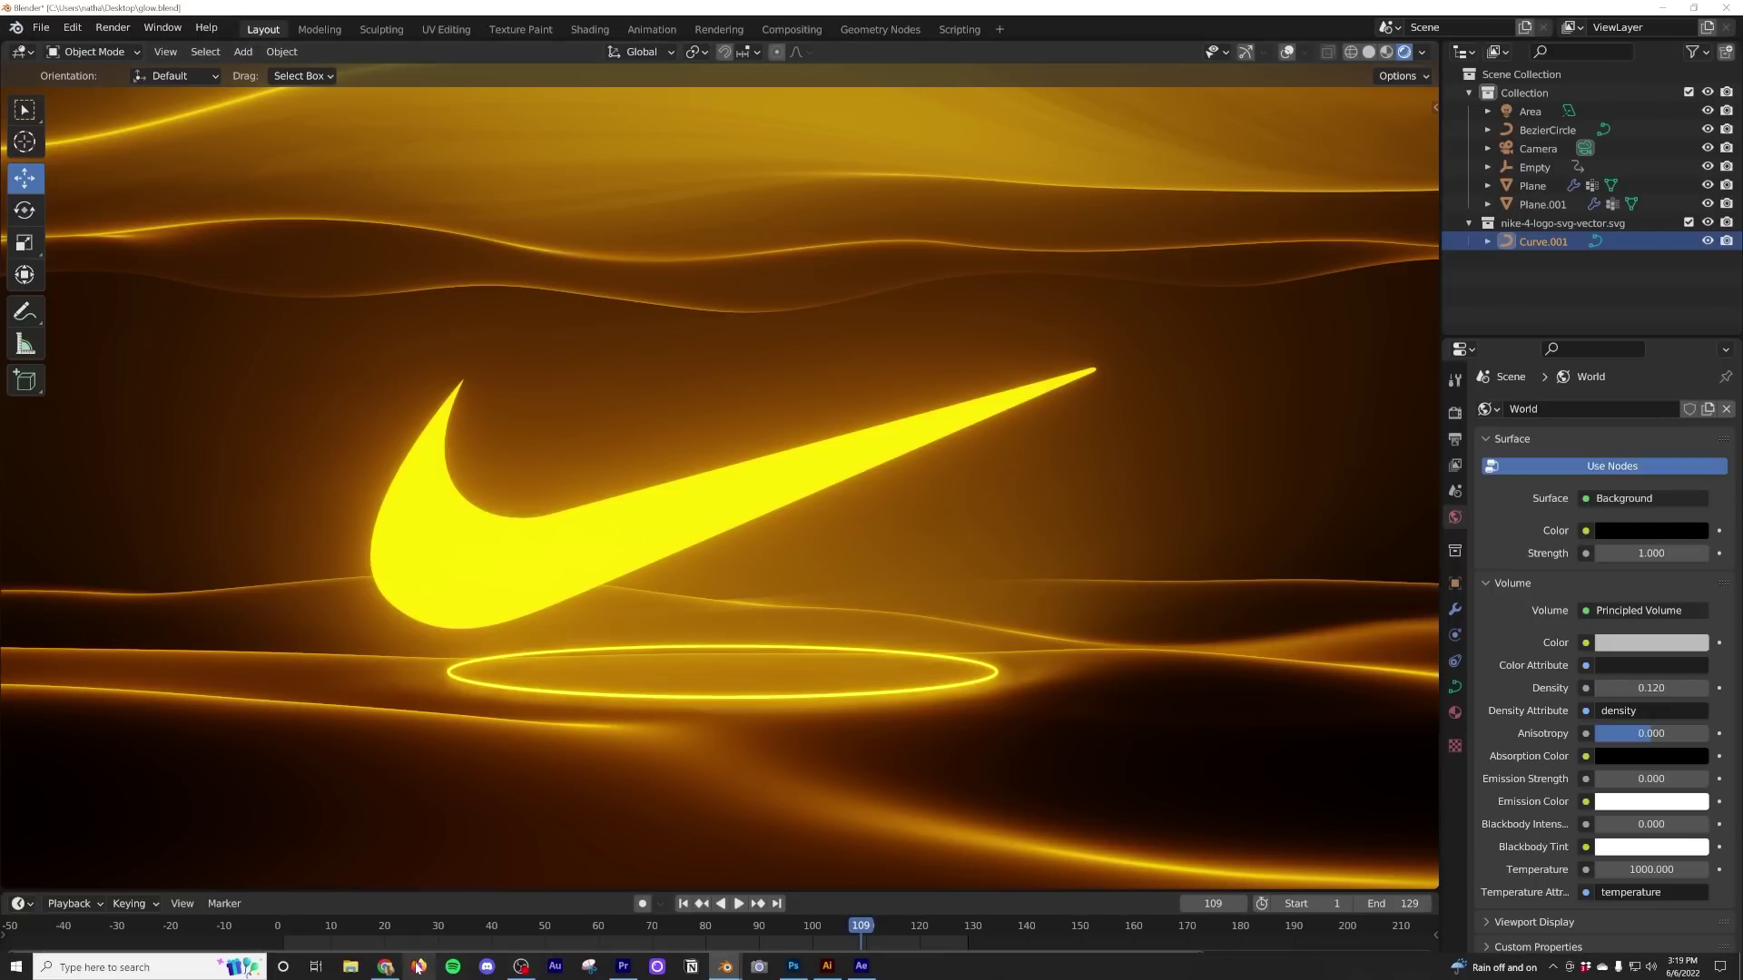
left_click(385, 967)
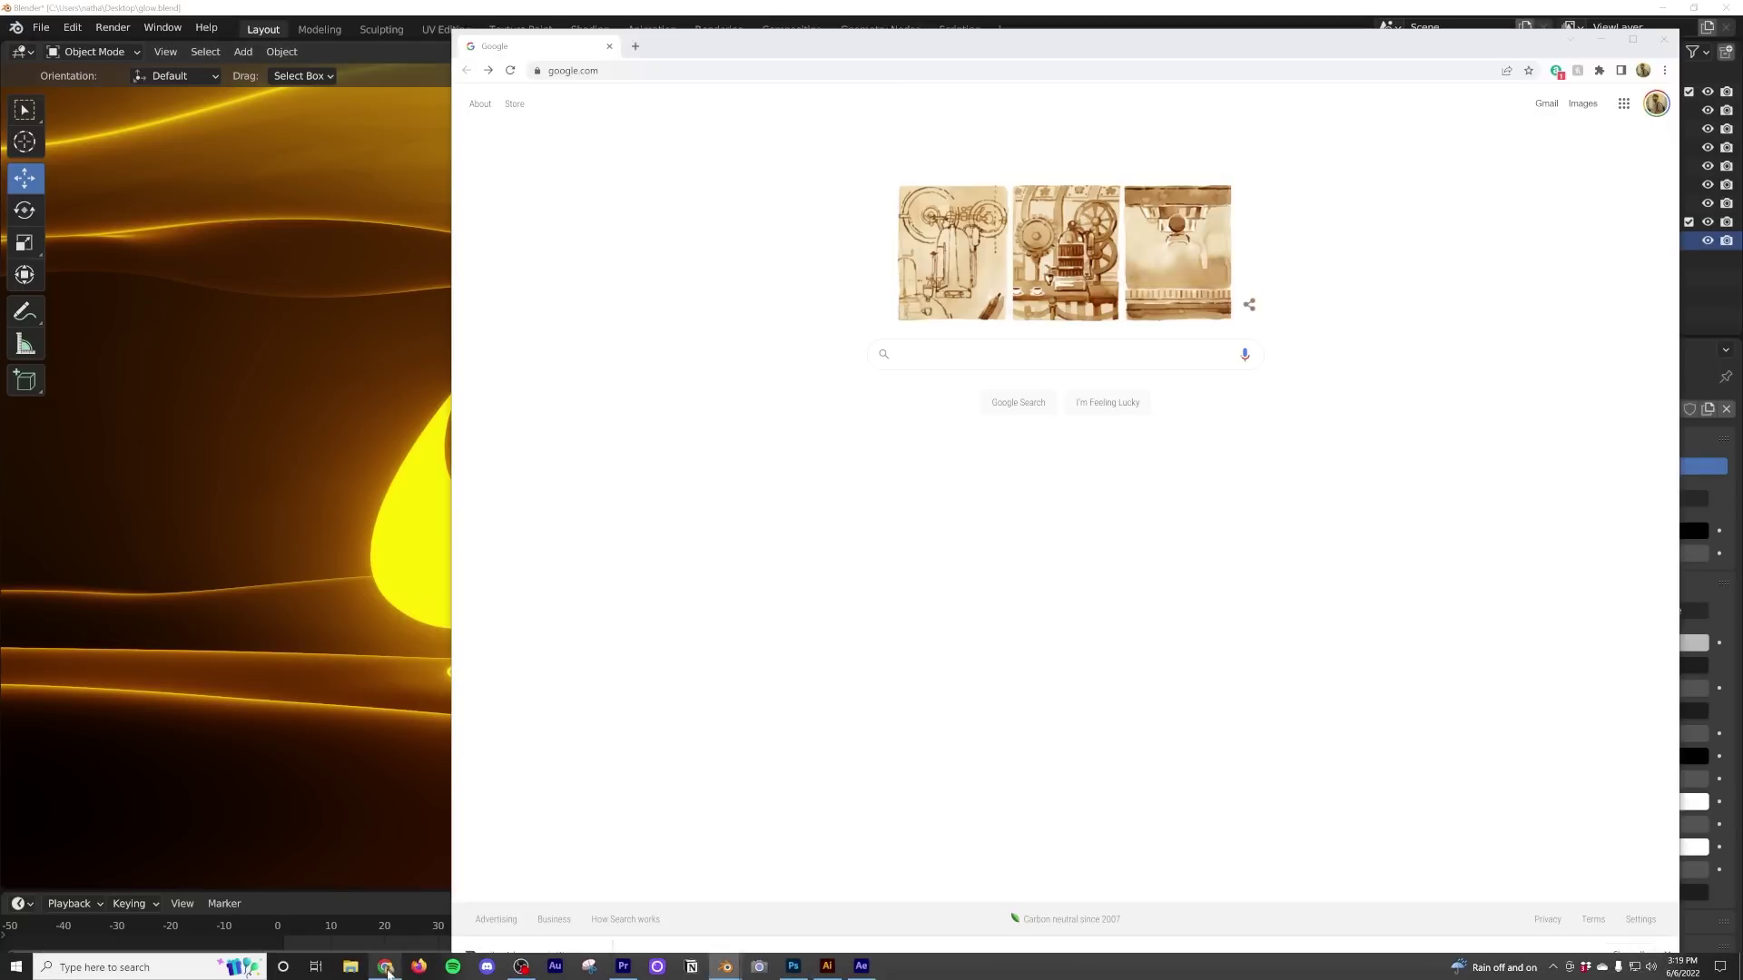
left_click(1633, 40)
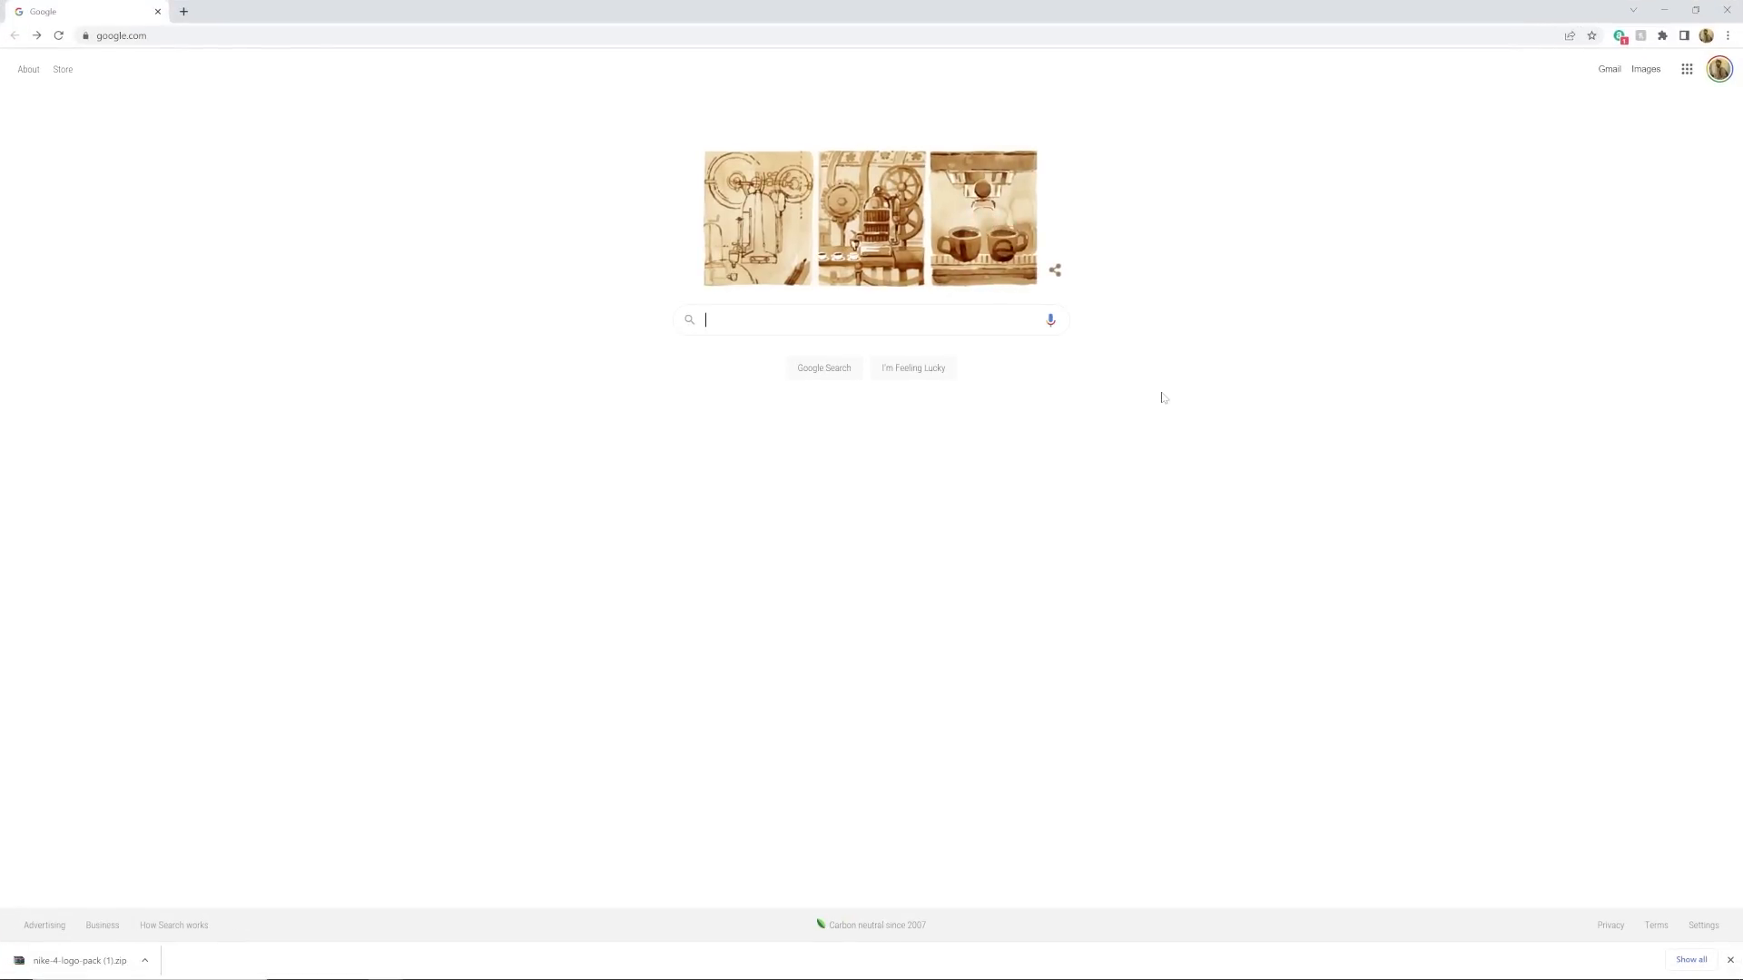
left_click(1730, 960)
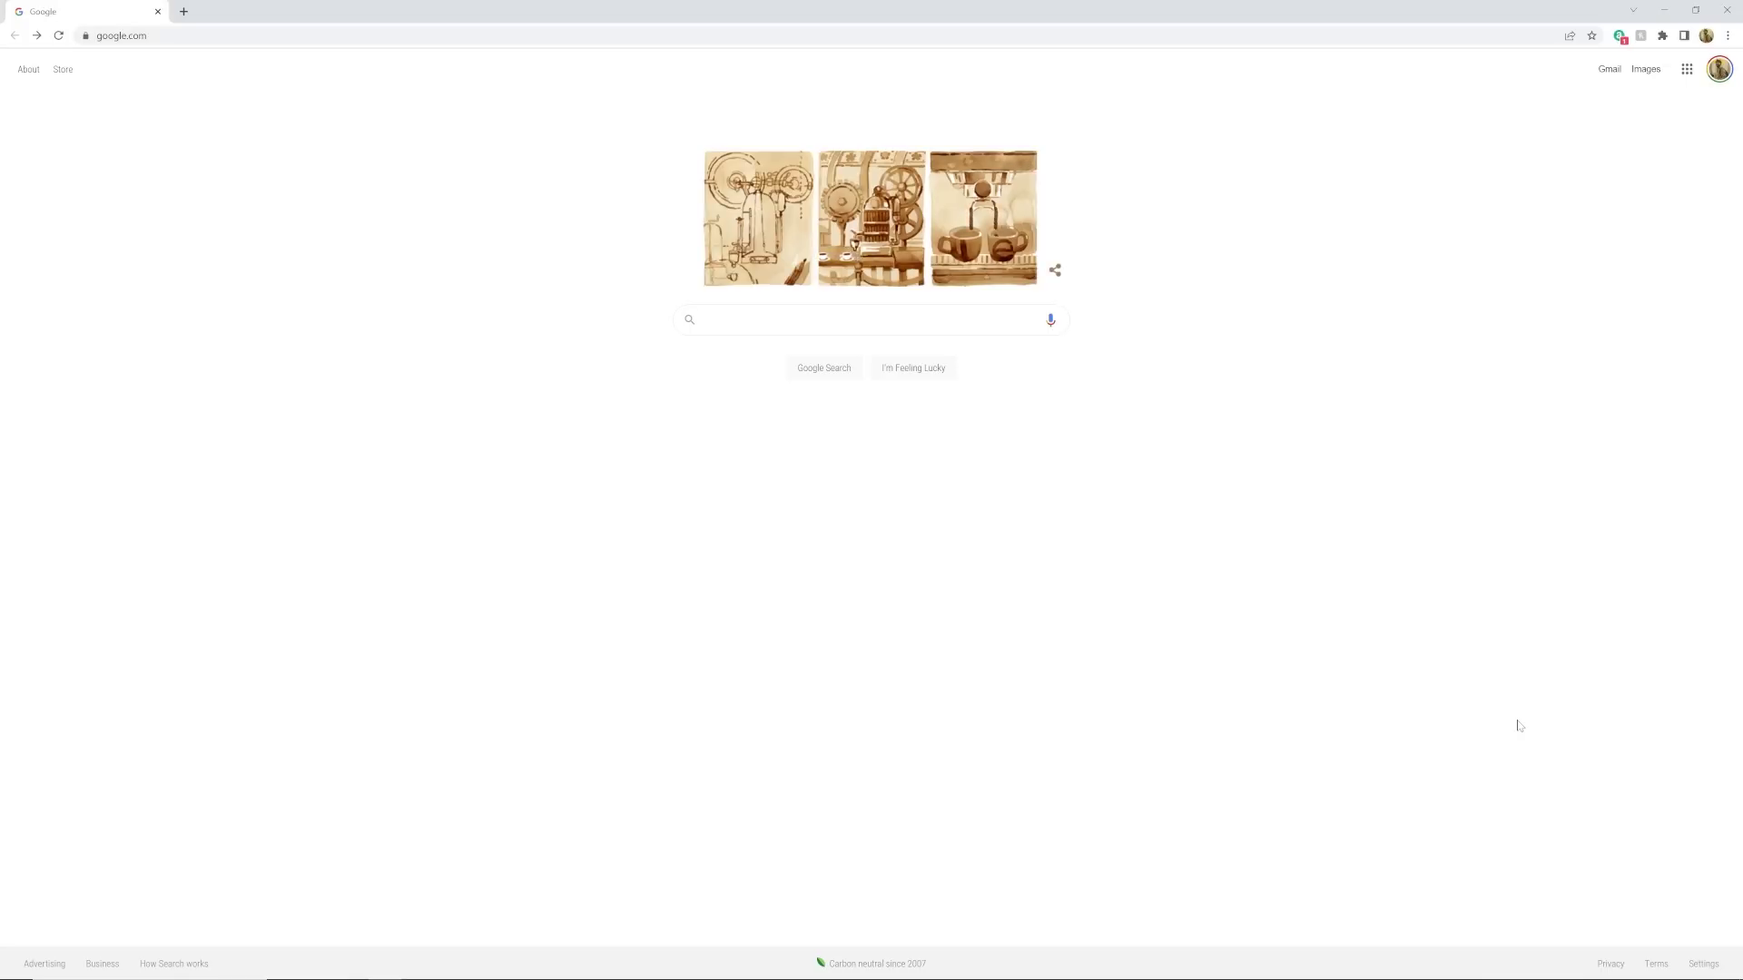
- Search Google for "noke logo svg"
type("noke logo svh")
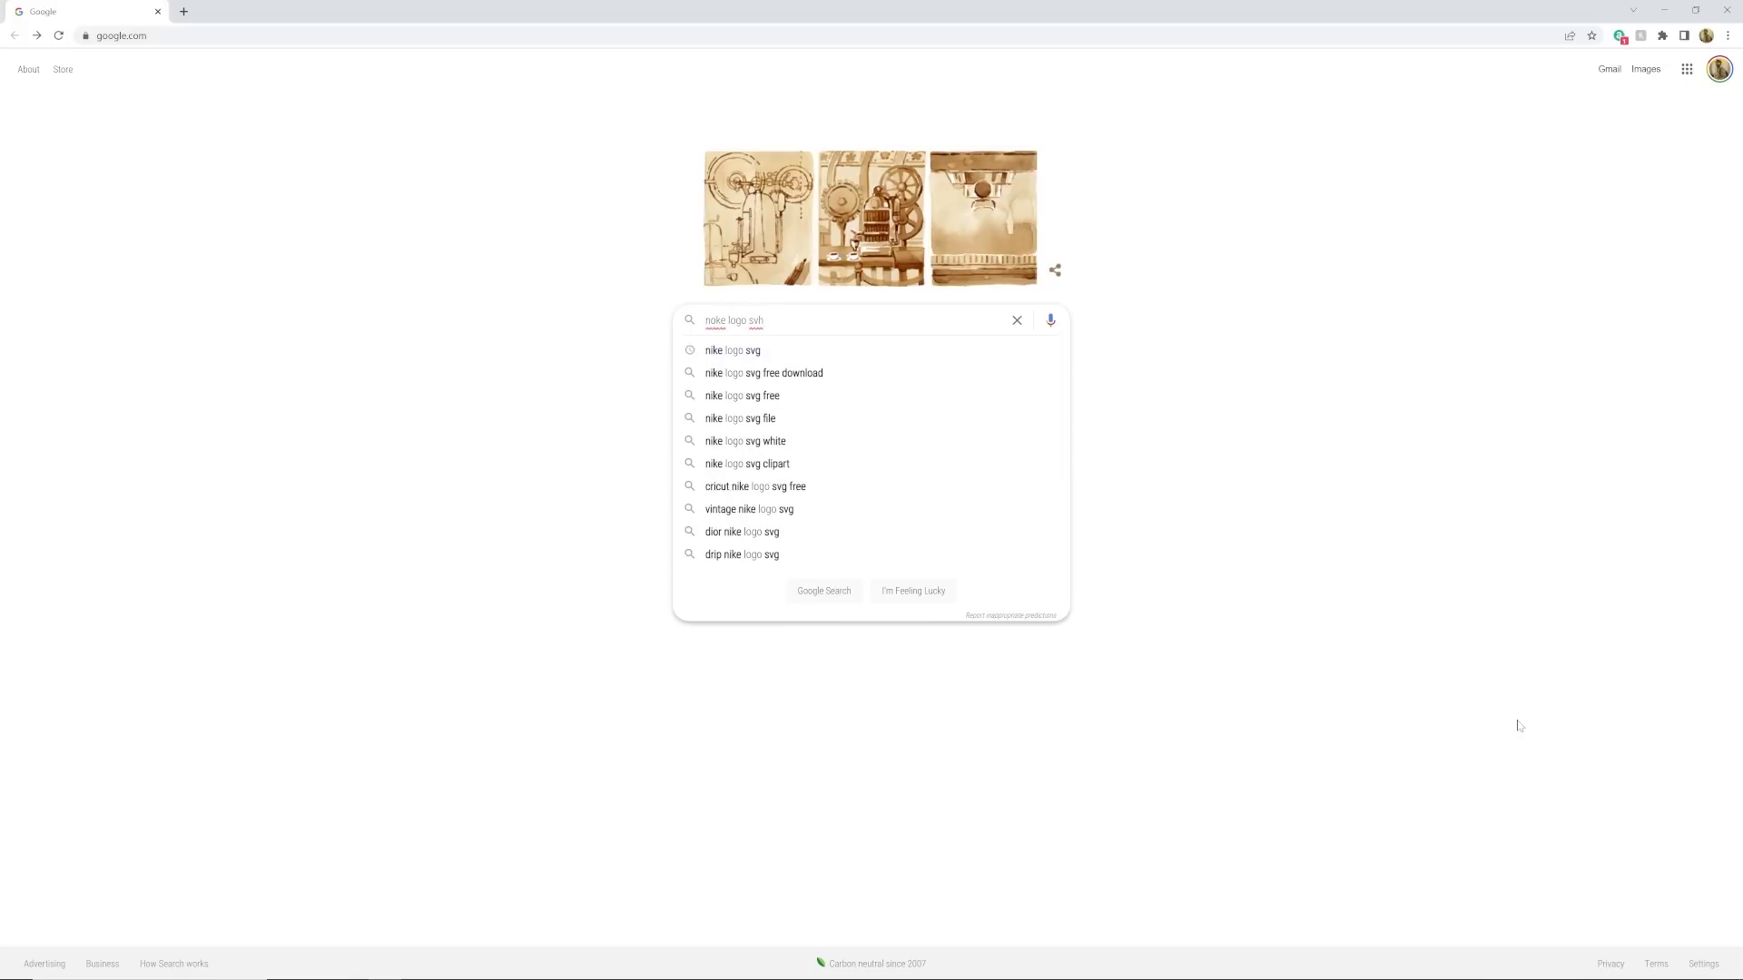
key("BackSpace")
type("g")
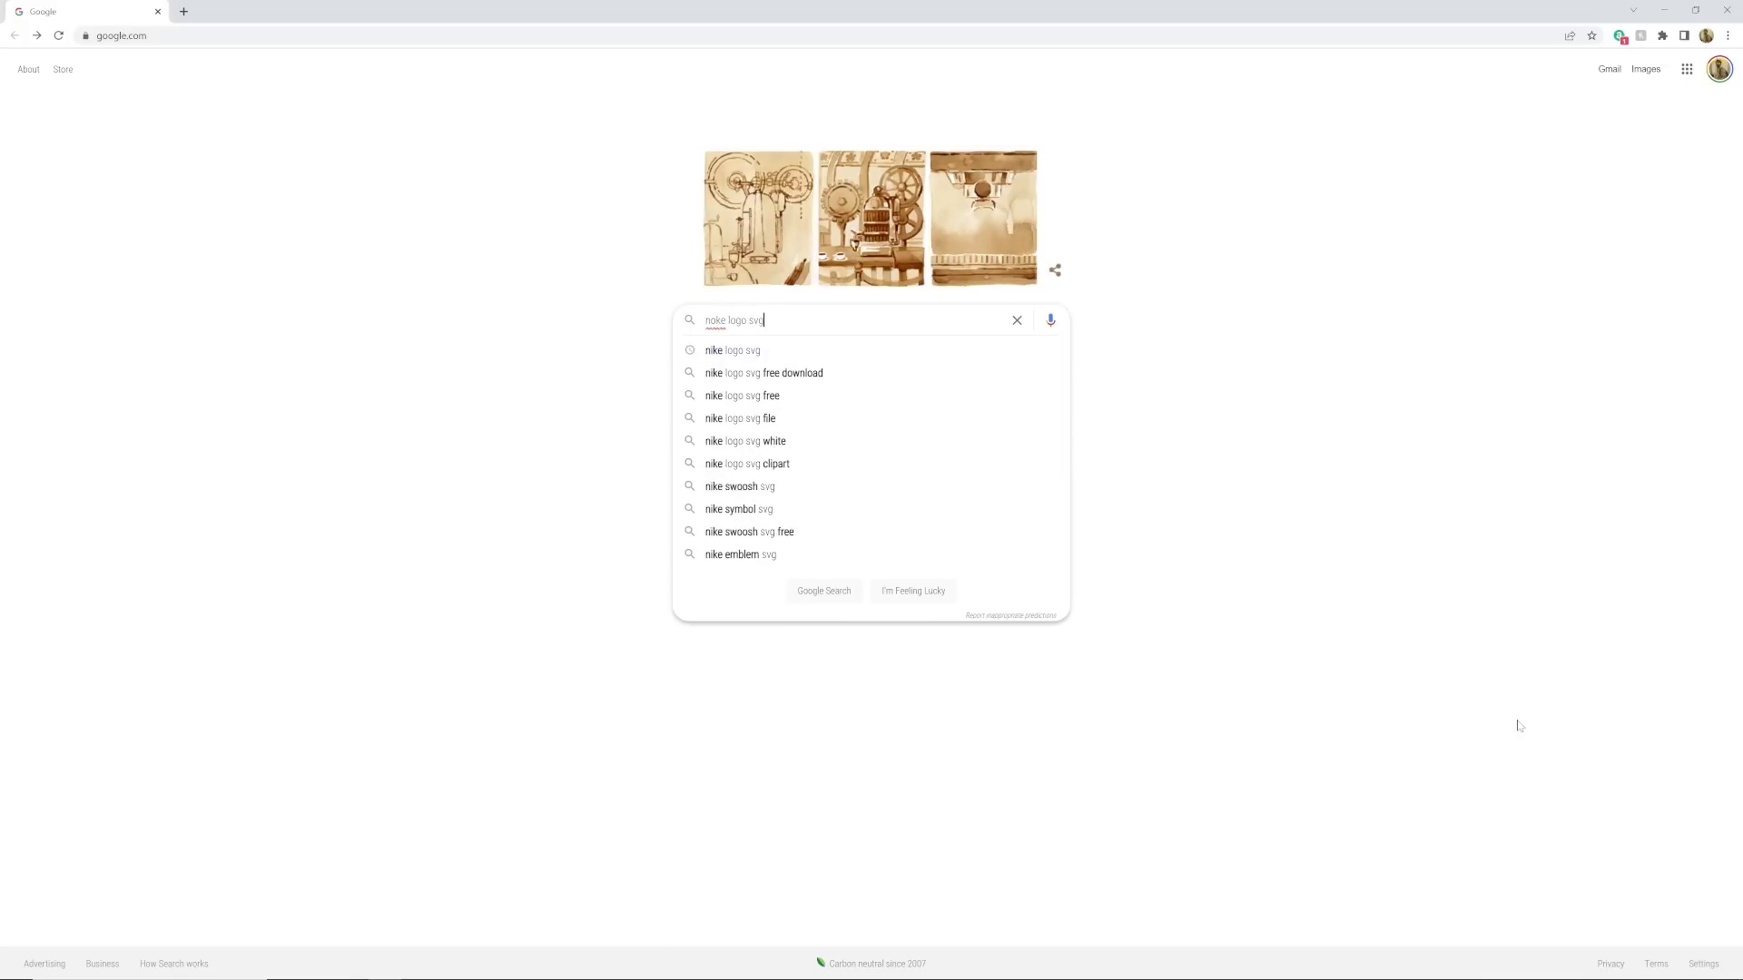
key("Return")
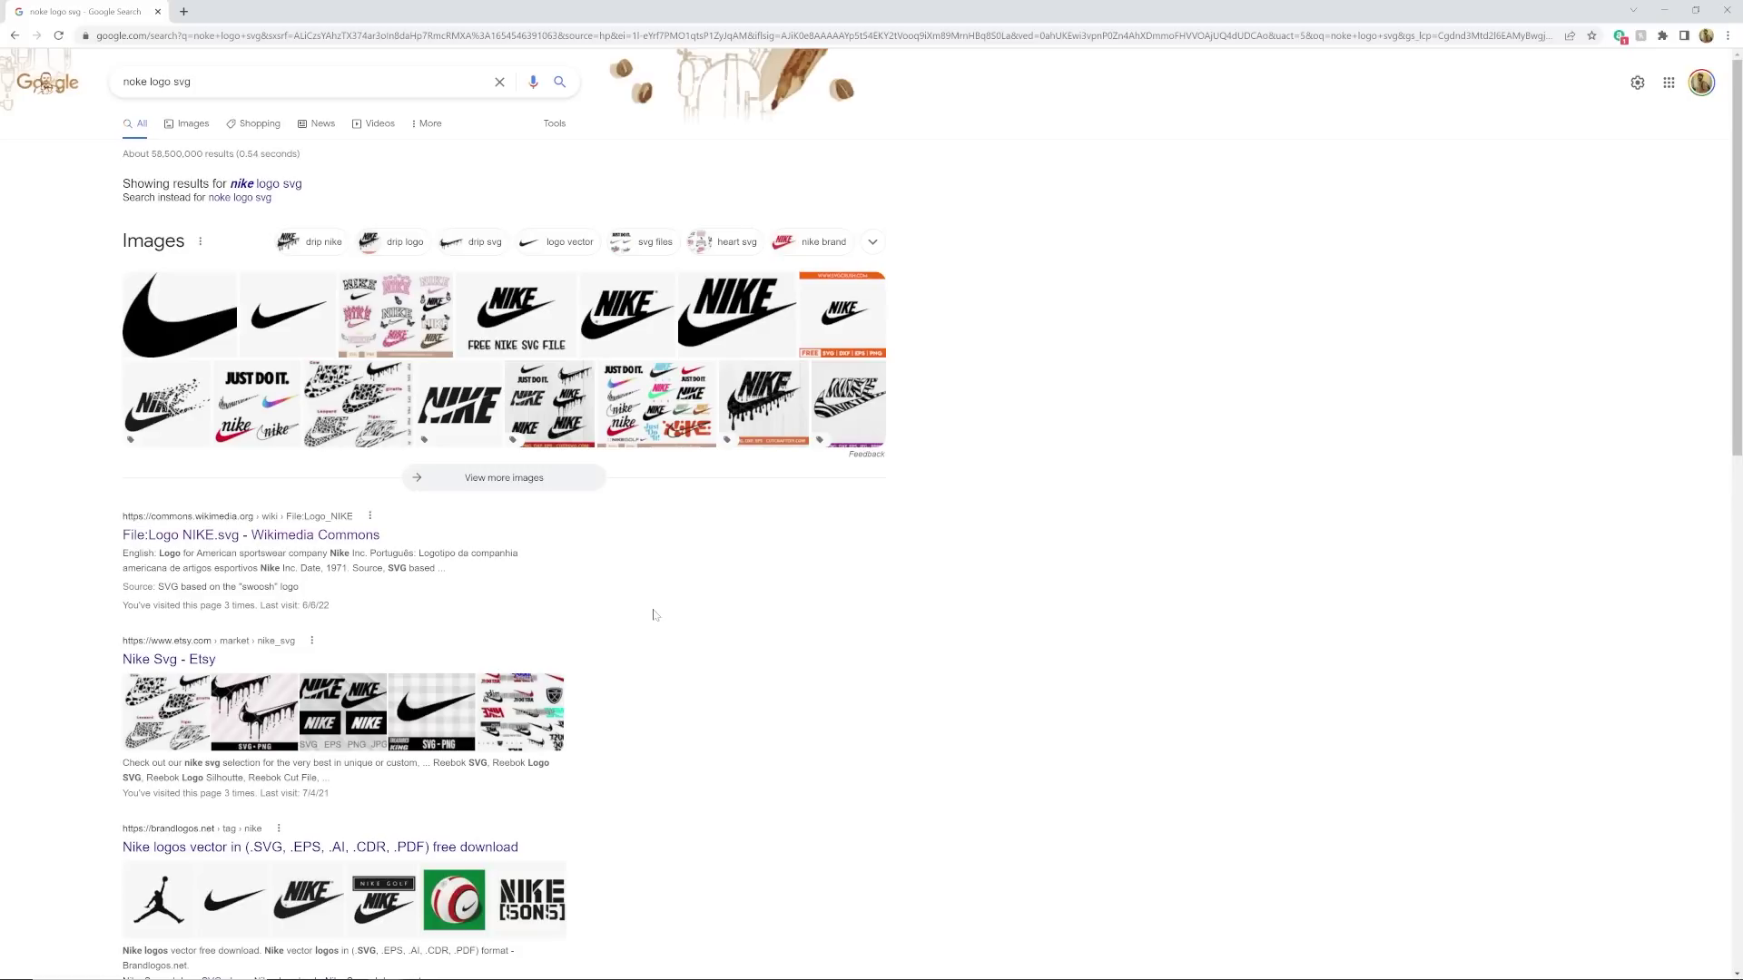
- Switch to the Blender window containing the empty scene and show its render settings
left_click(1664, 10)
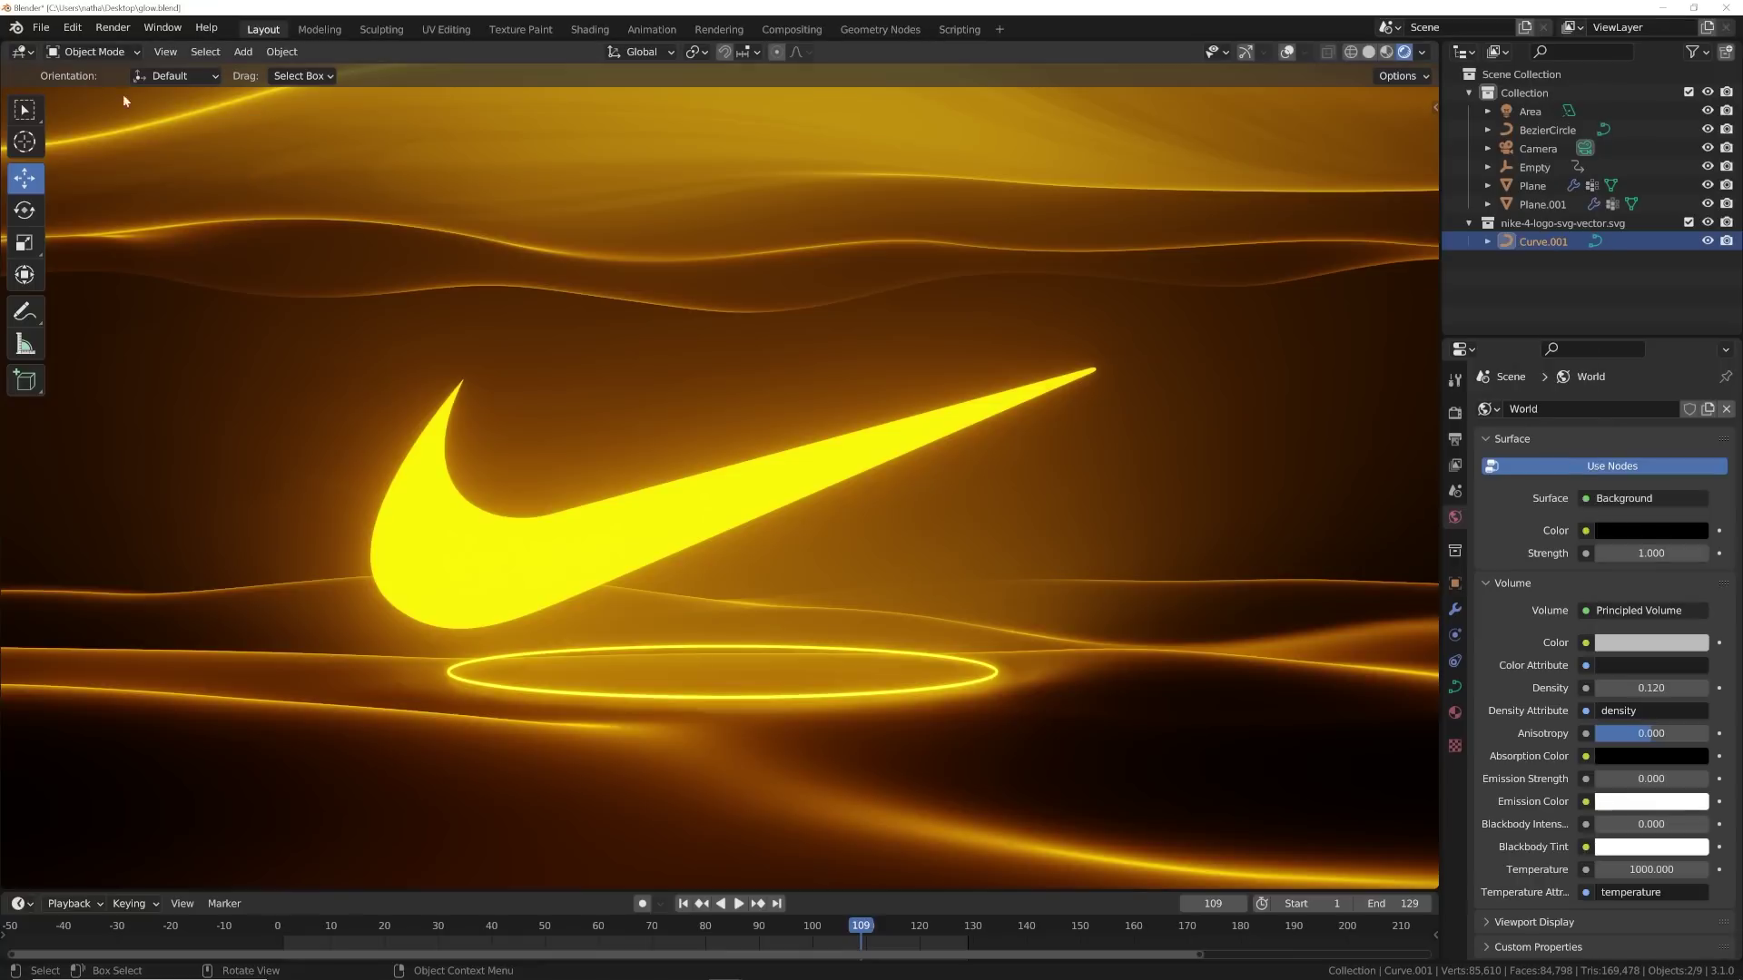
left_click(41, 28)
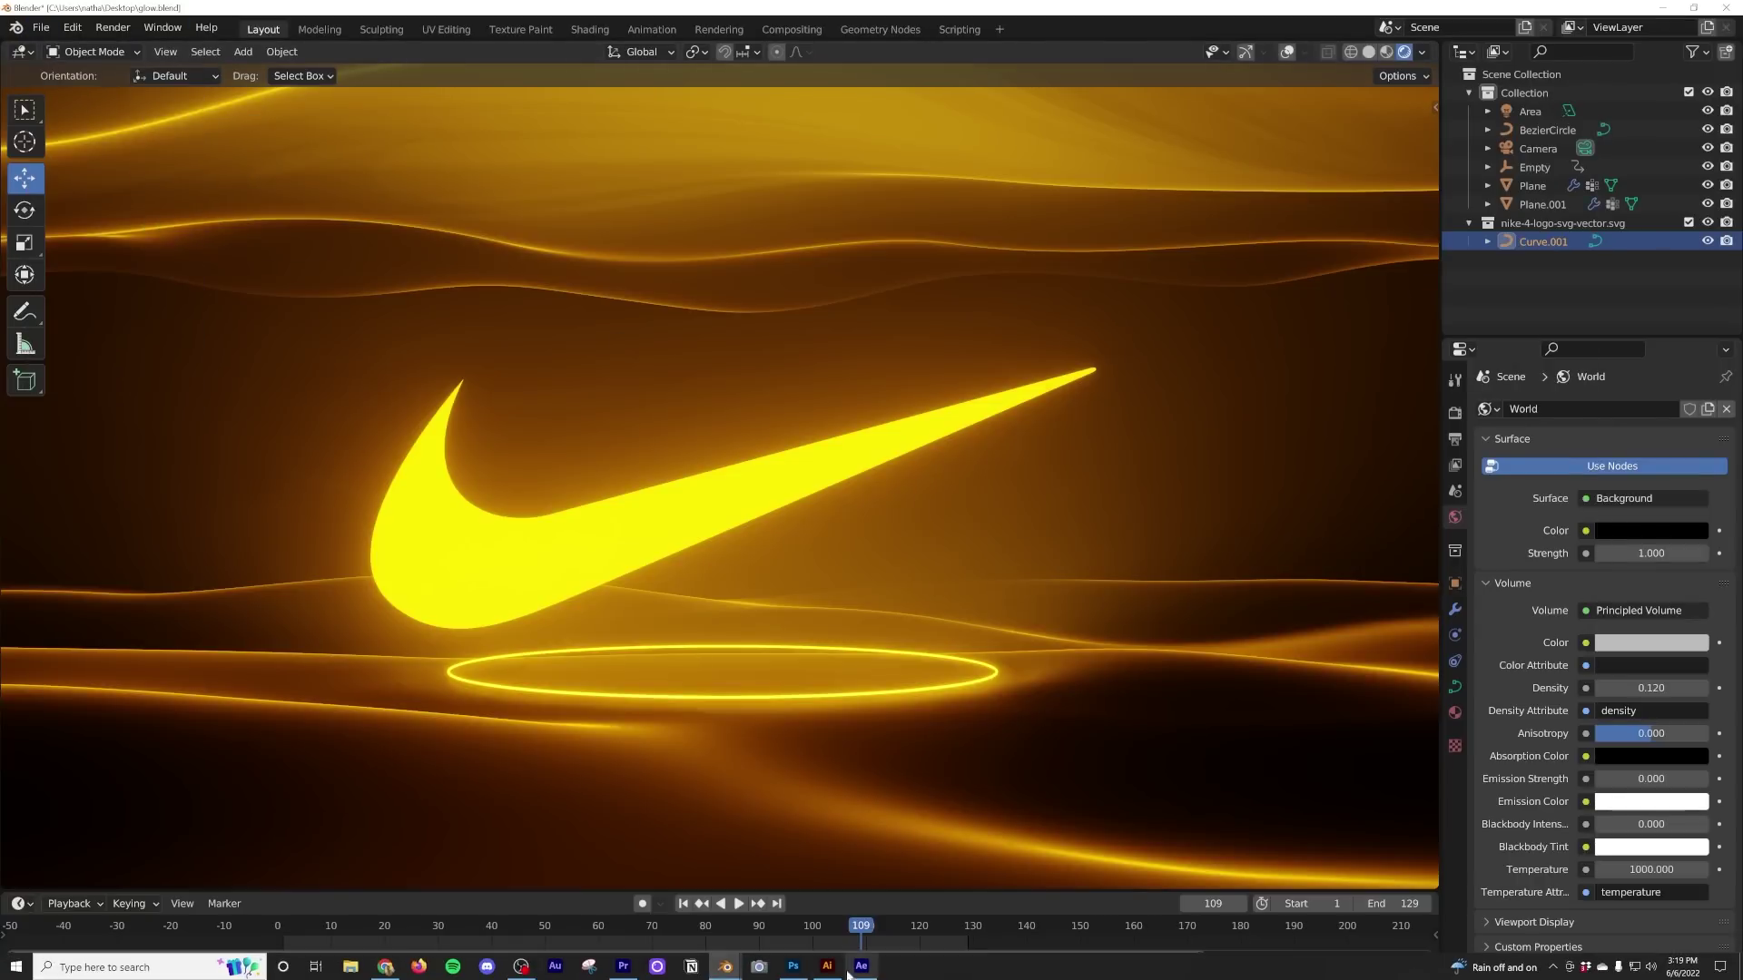
mouse_move(725, 966)
left_click(640, 906)
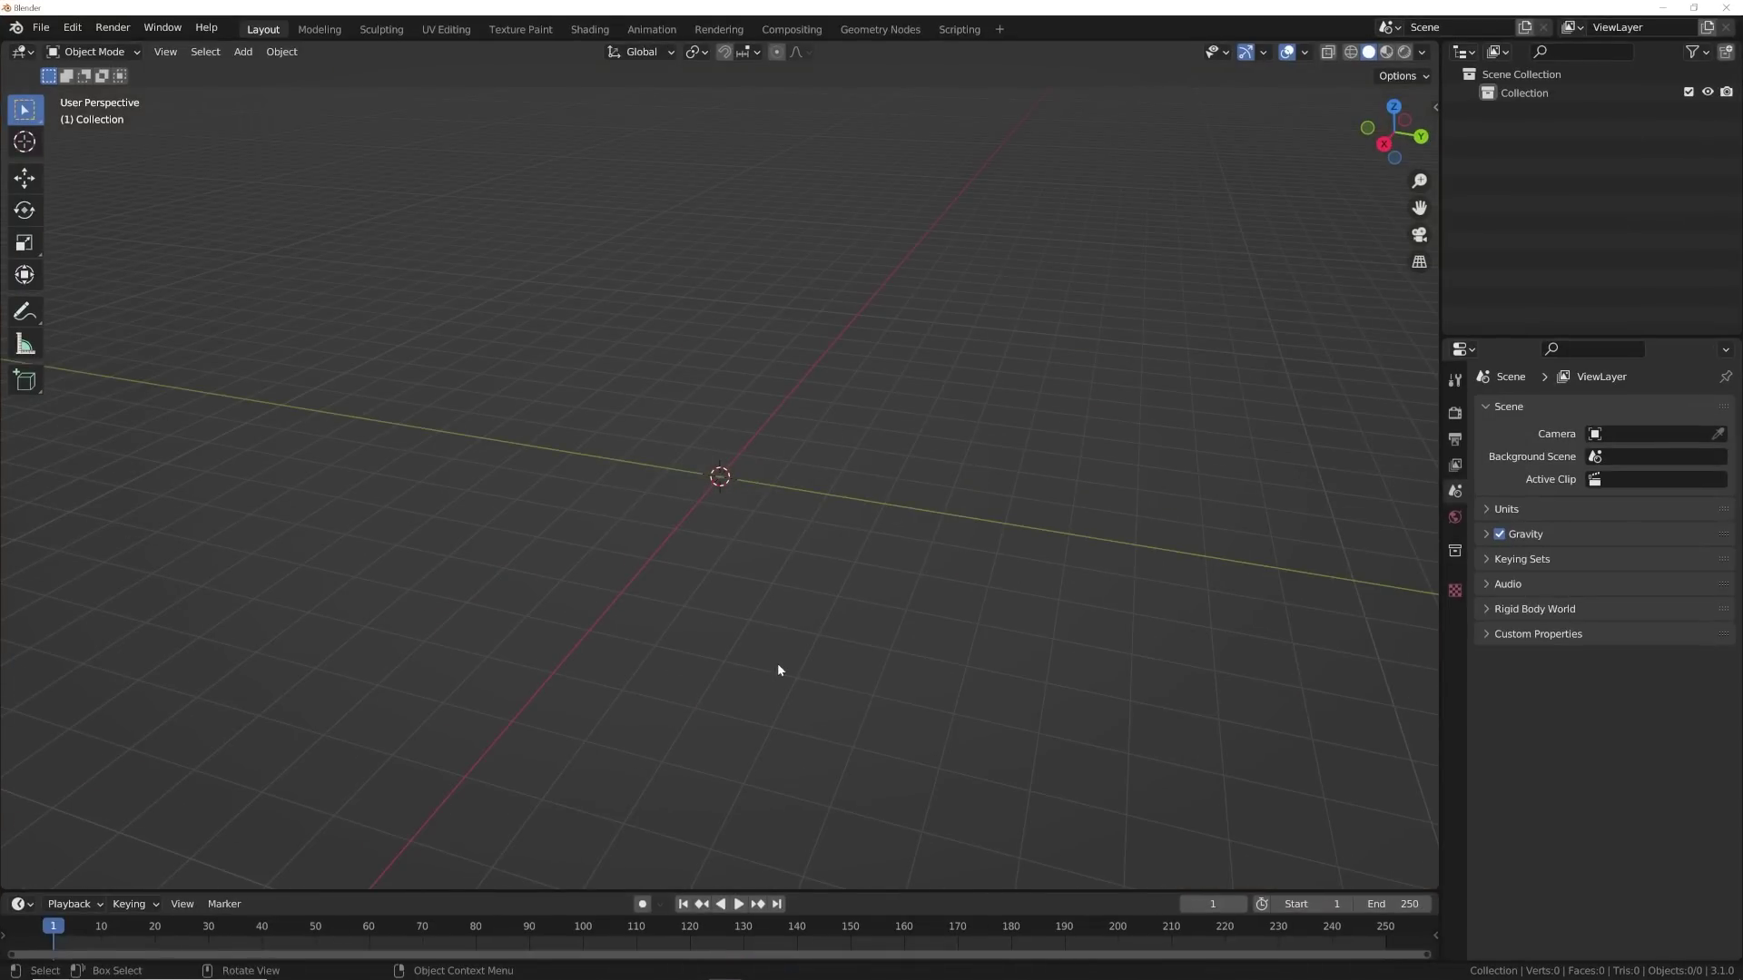
left_click(1448, 415)
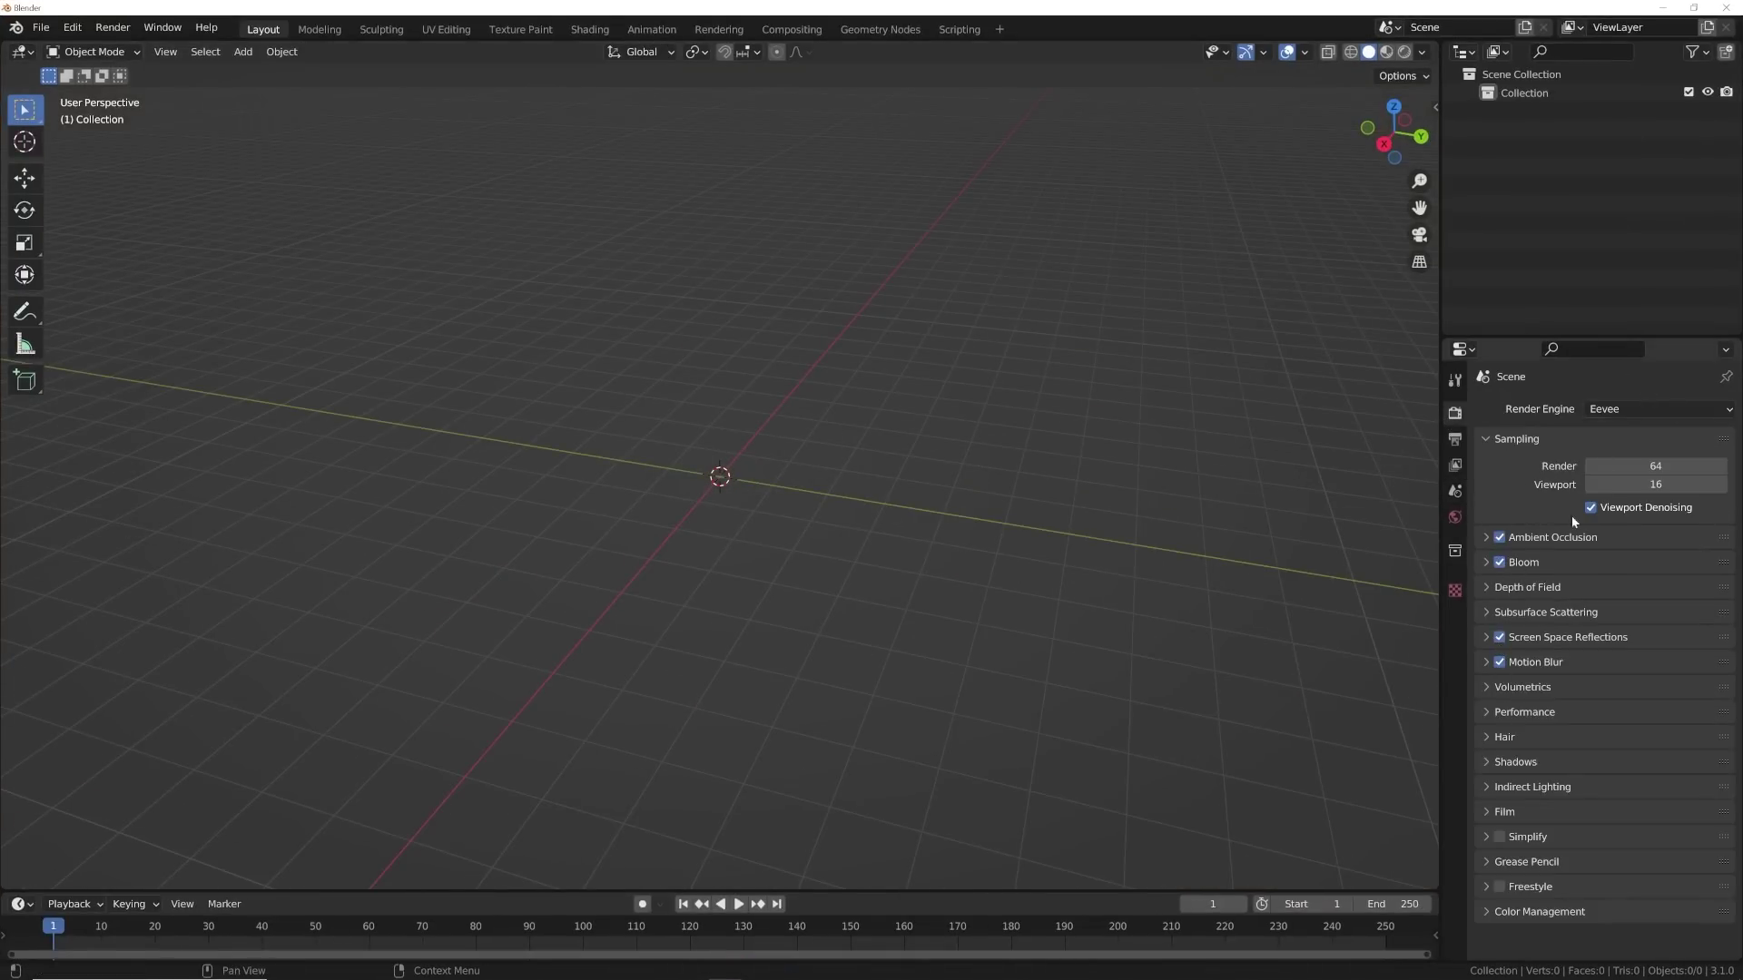
- Import nike-4-logo-svg-vector.svg from the Desktop folder as a Scalable Vector Graphics file
middle_click_drag(1132, 653, 830, 621)
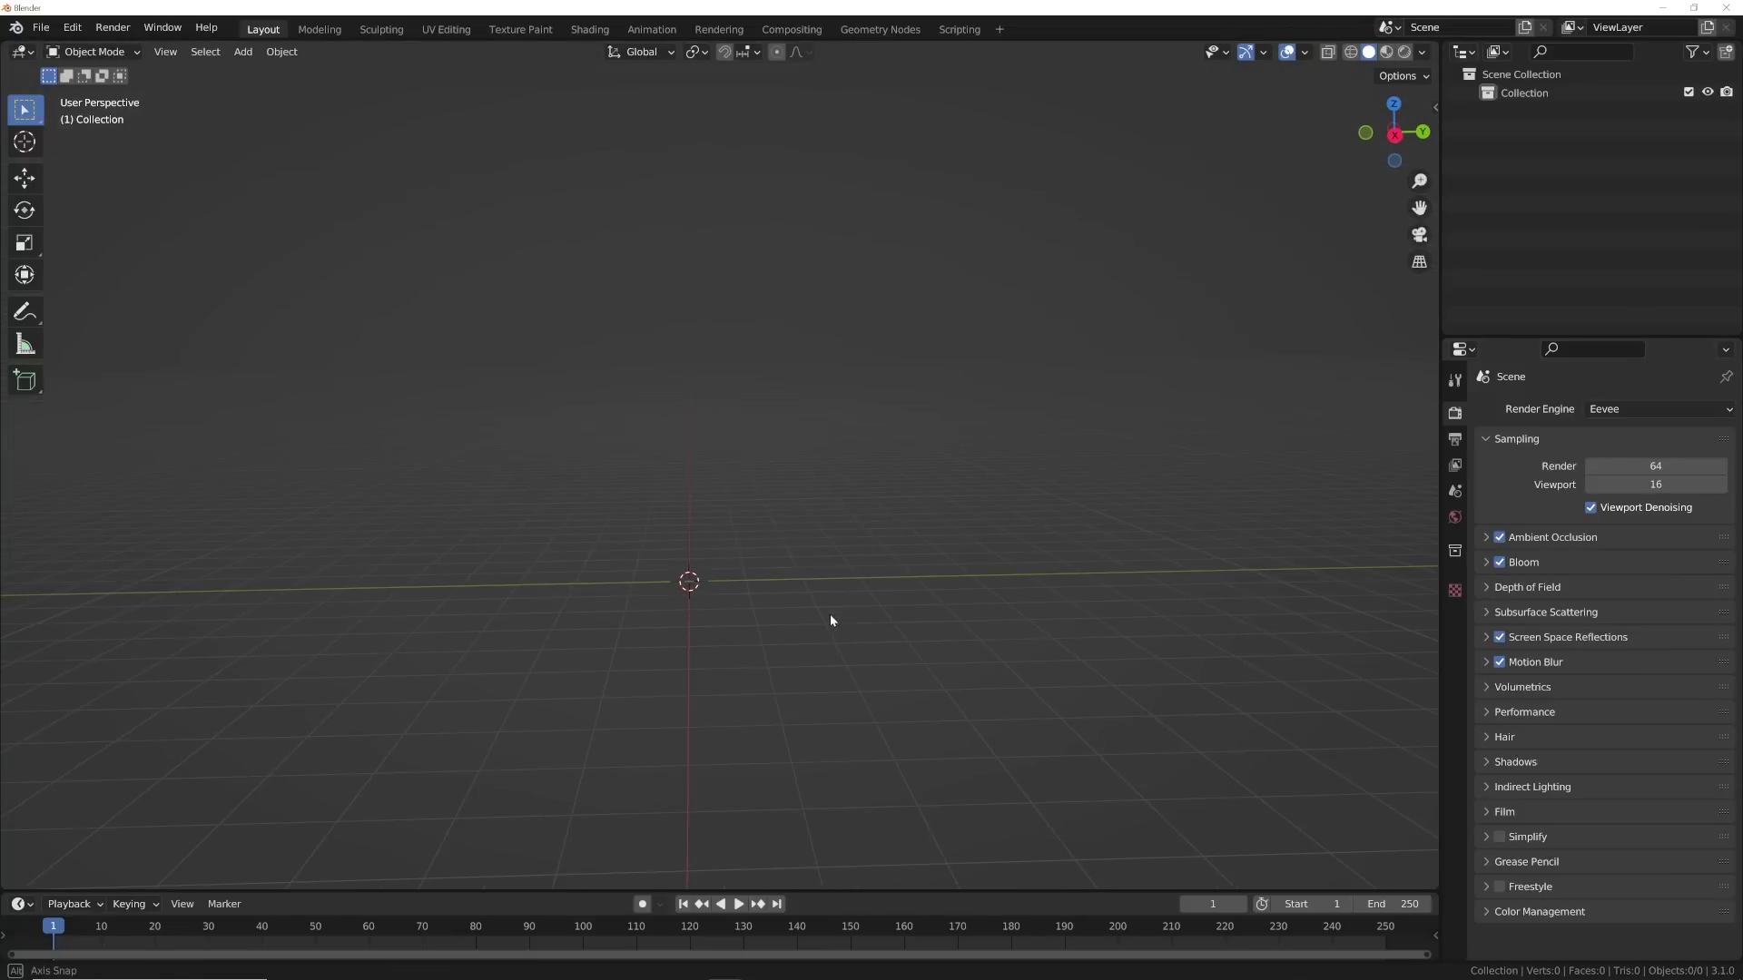
left_click(41, 28)
mouse_move(103, 280)
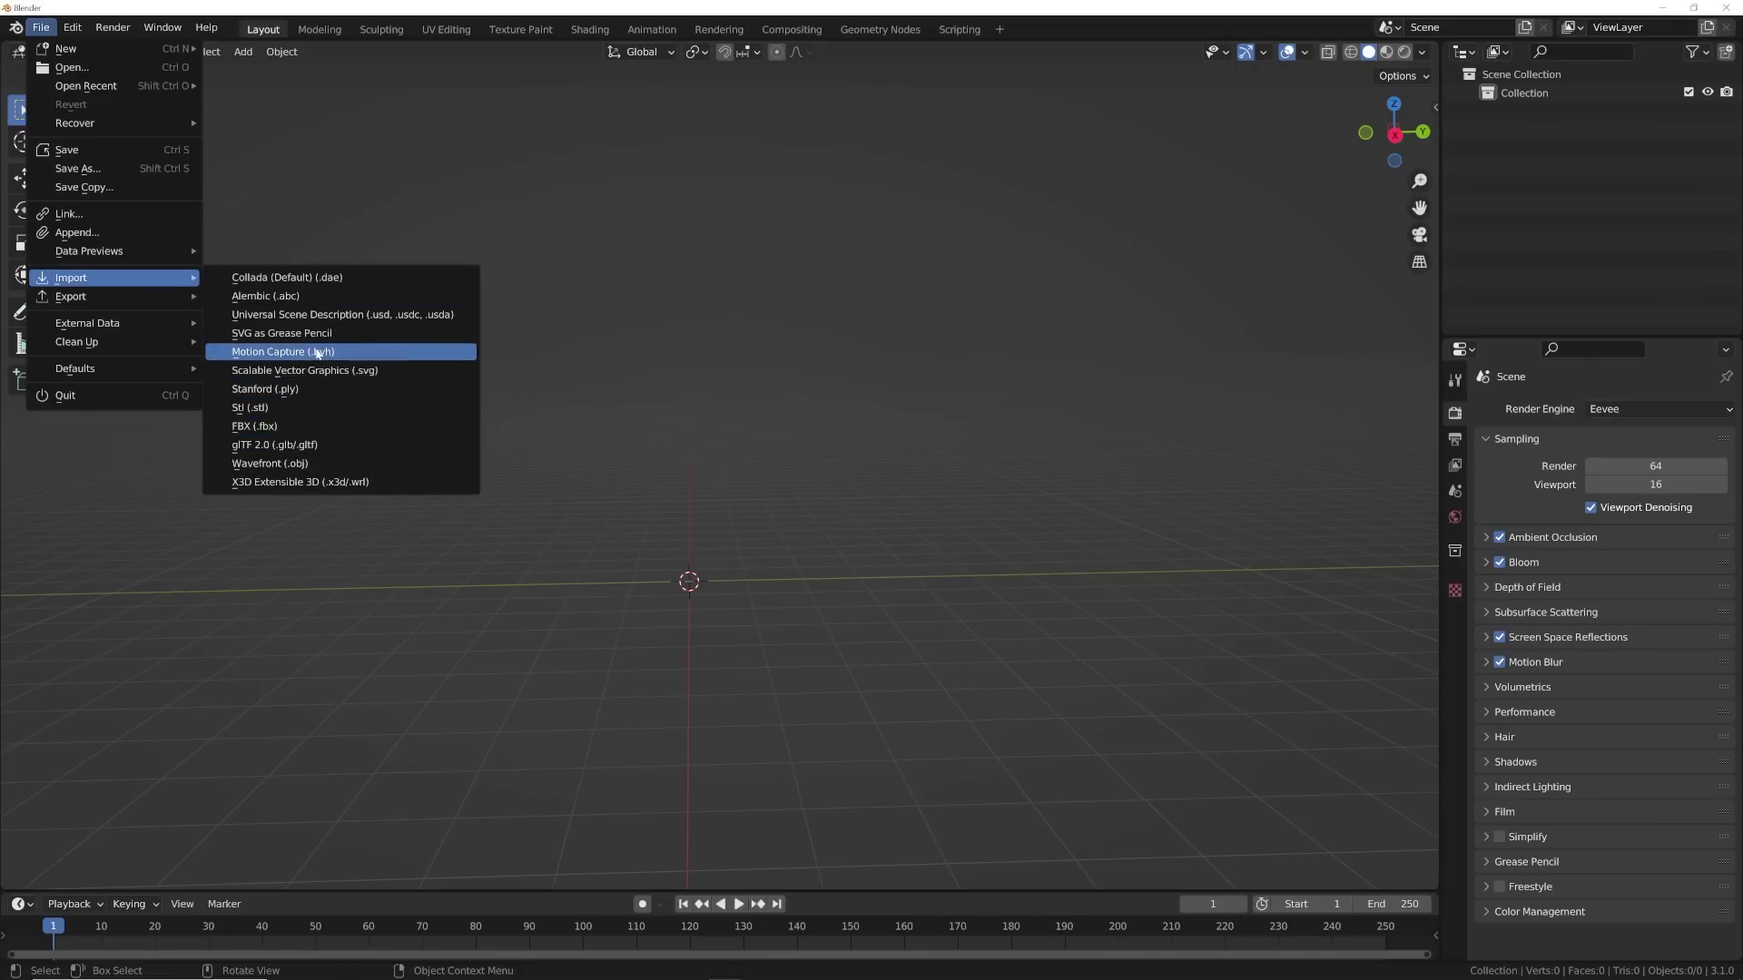
left_click(318, 370)
scroll(953, 491, "down", 3)
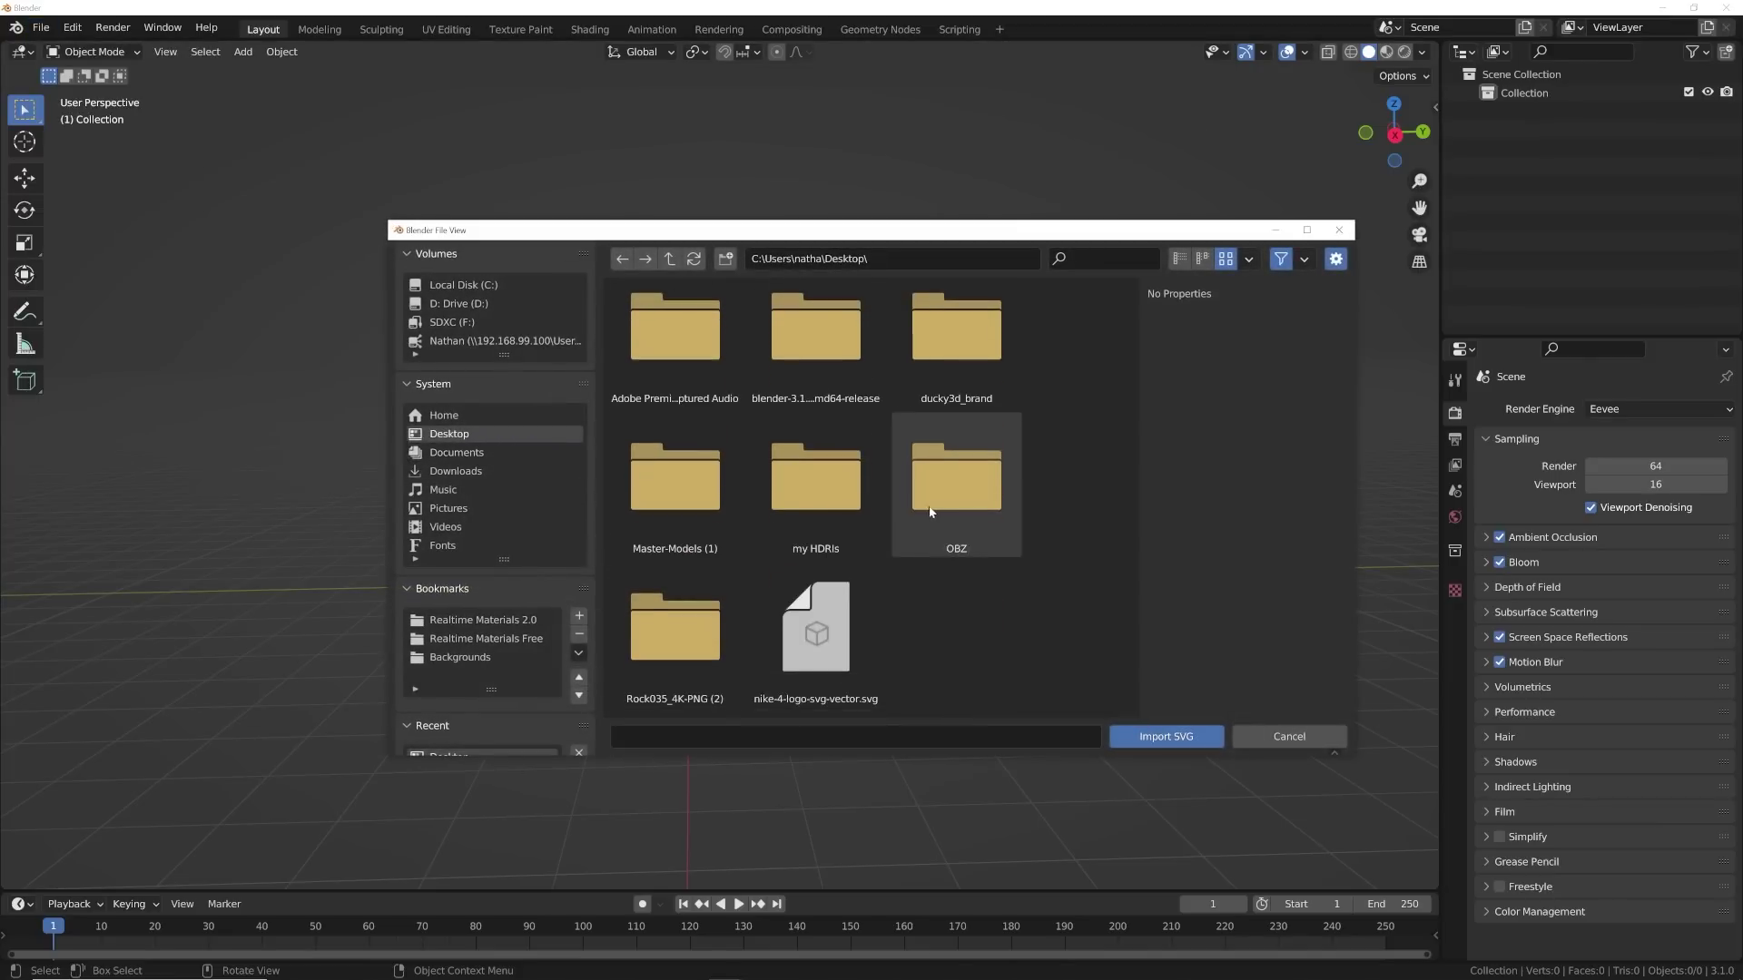
double_click(822, 647)
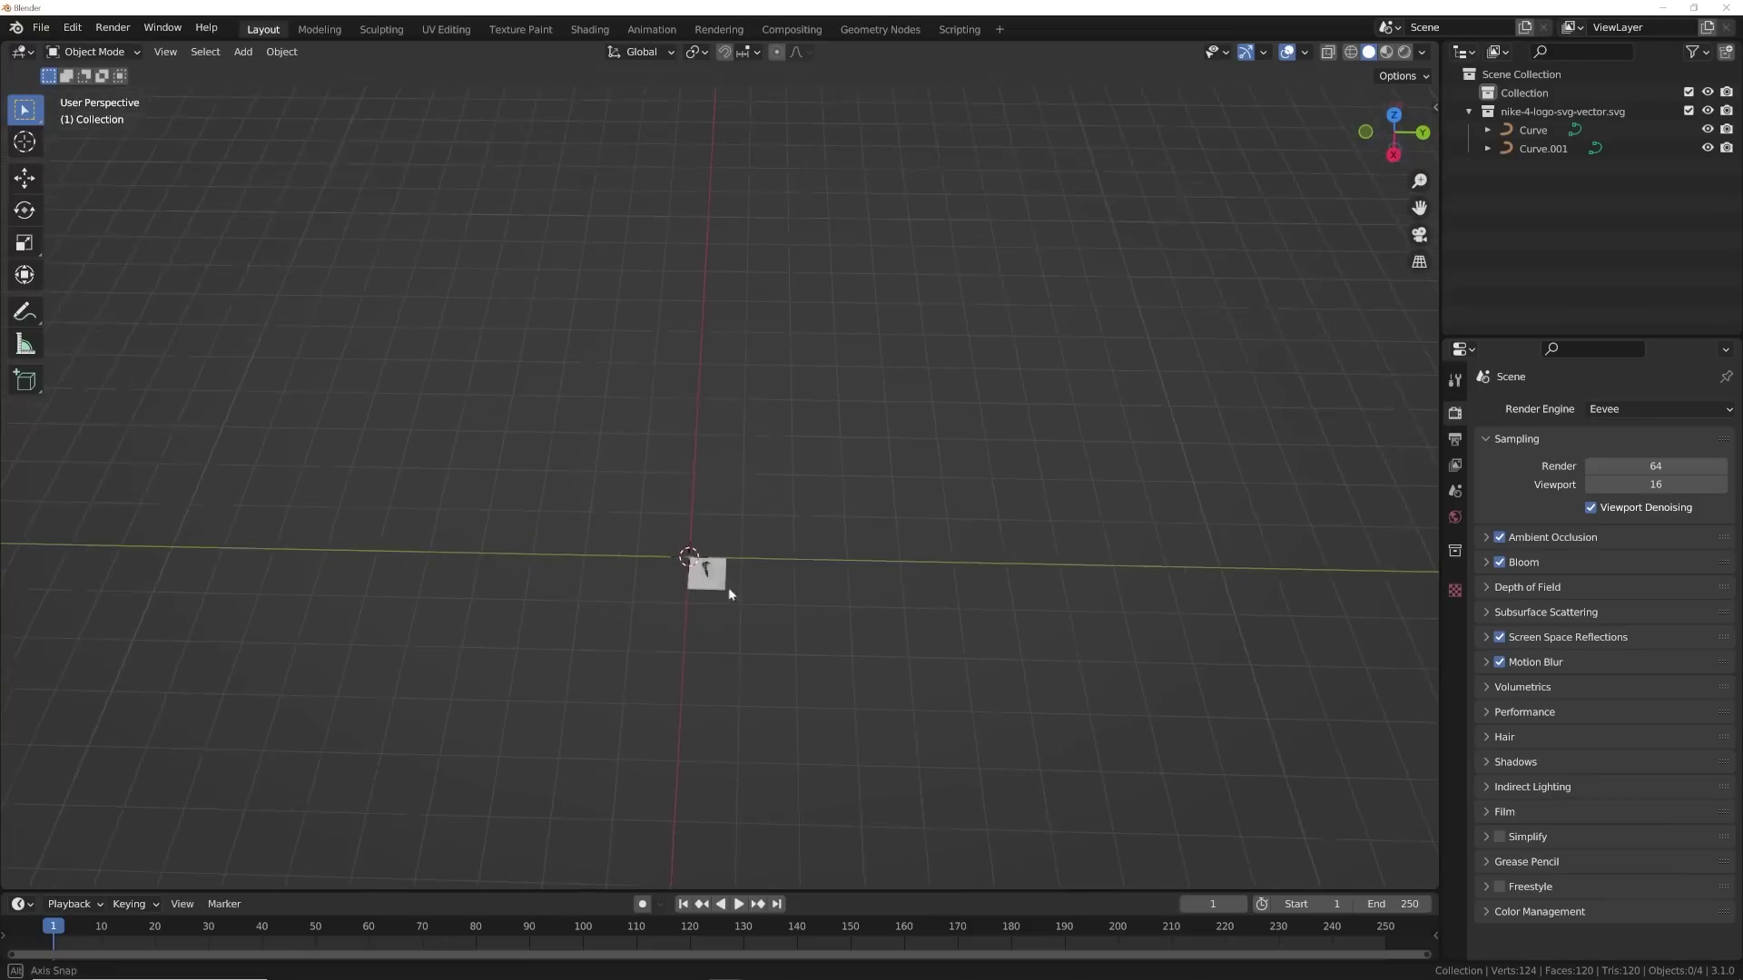
- Delete the white background square behind the imported swoosh
left_click_drag(835, 646, 588, 835)
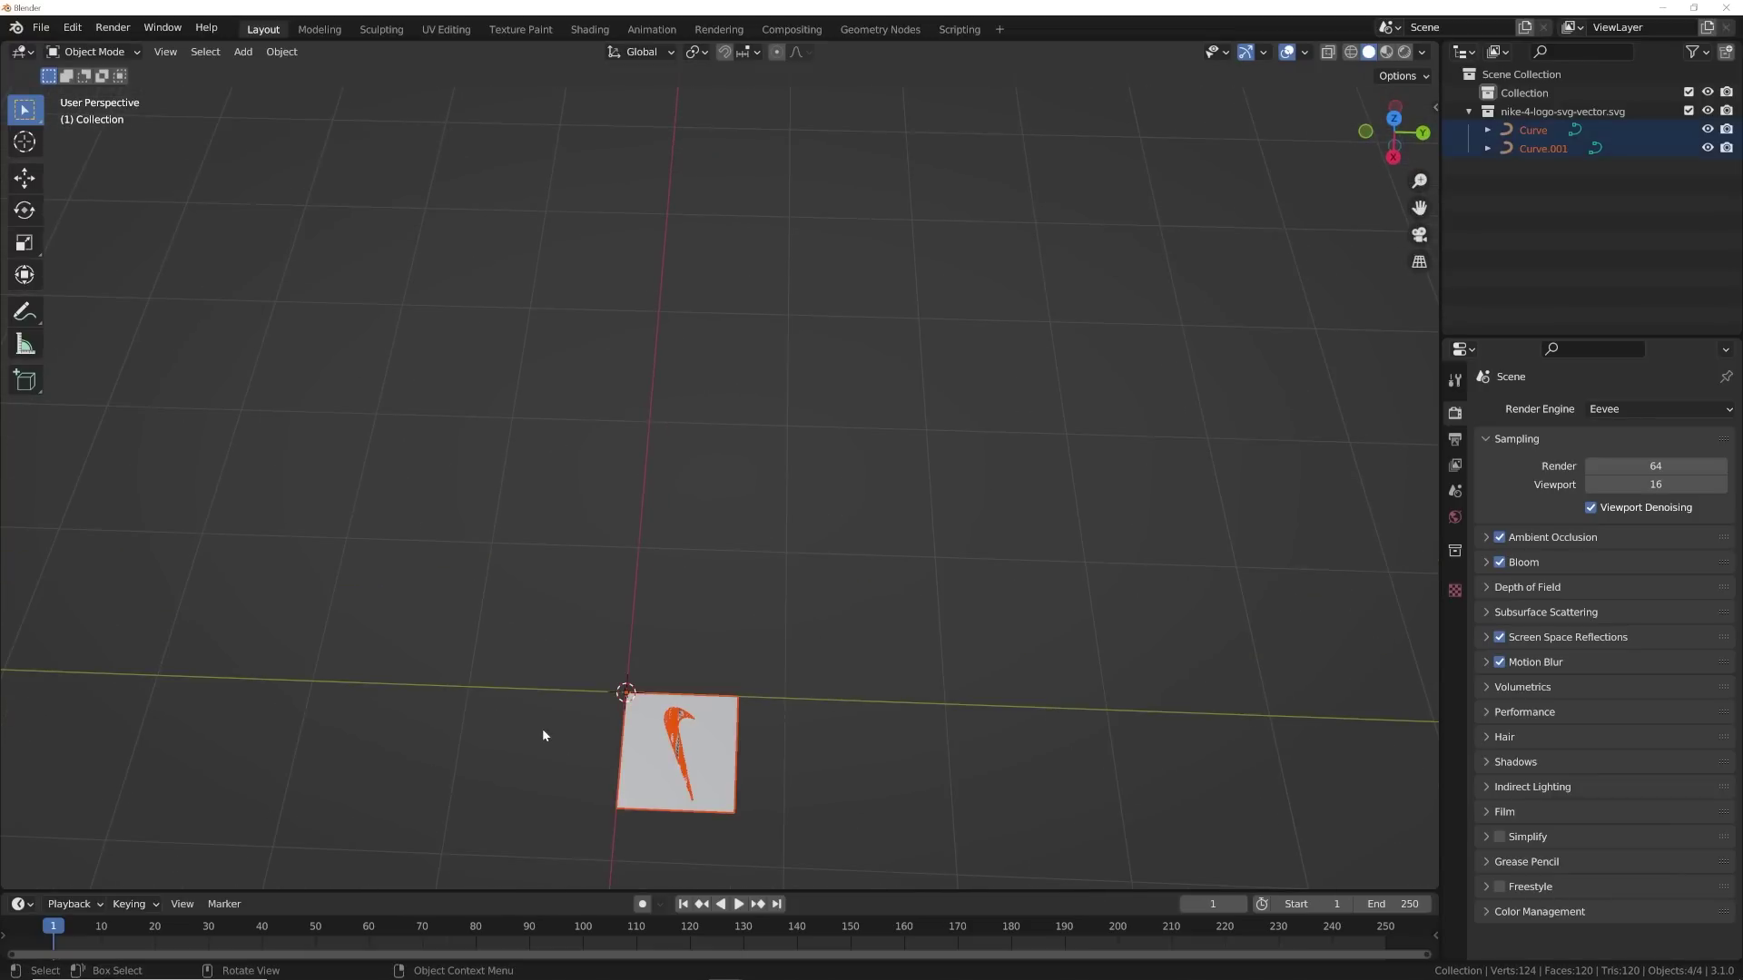
key("KP_Decimal")
middle_click_drag(577, 712, 779, 702)
scroll(780, 706, "down", 4)
left_click(787, 640)
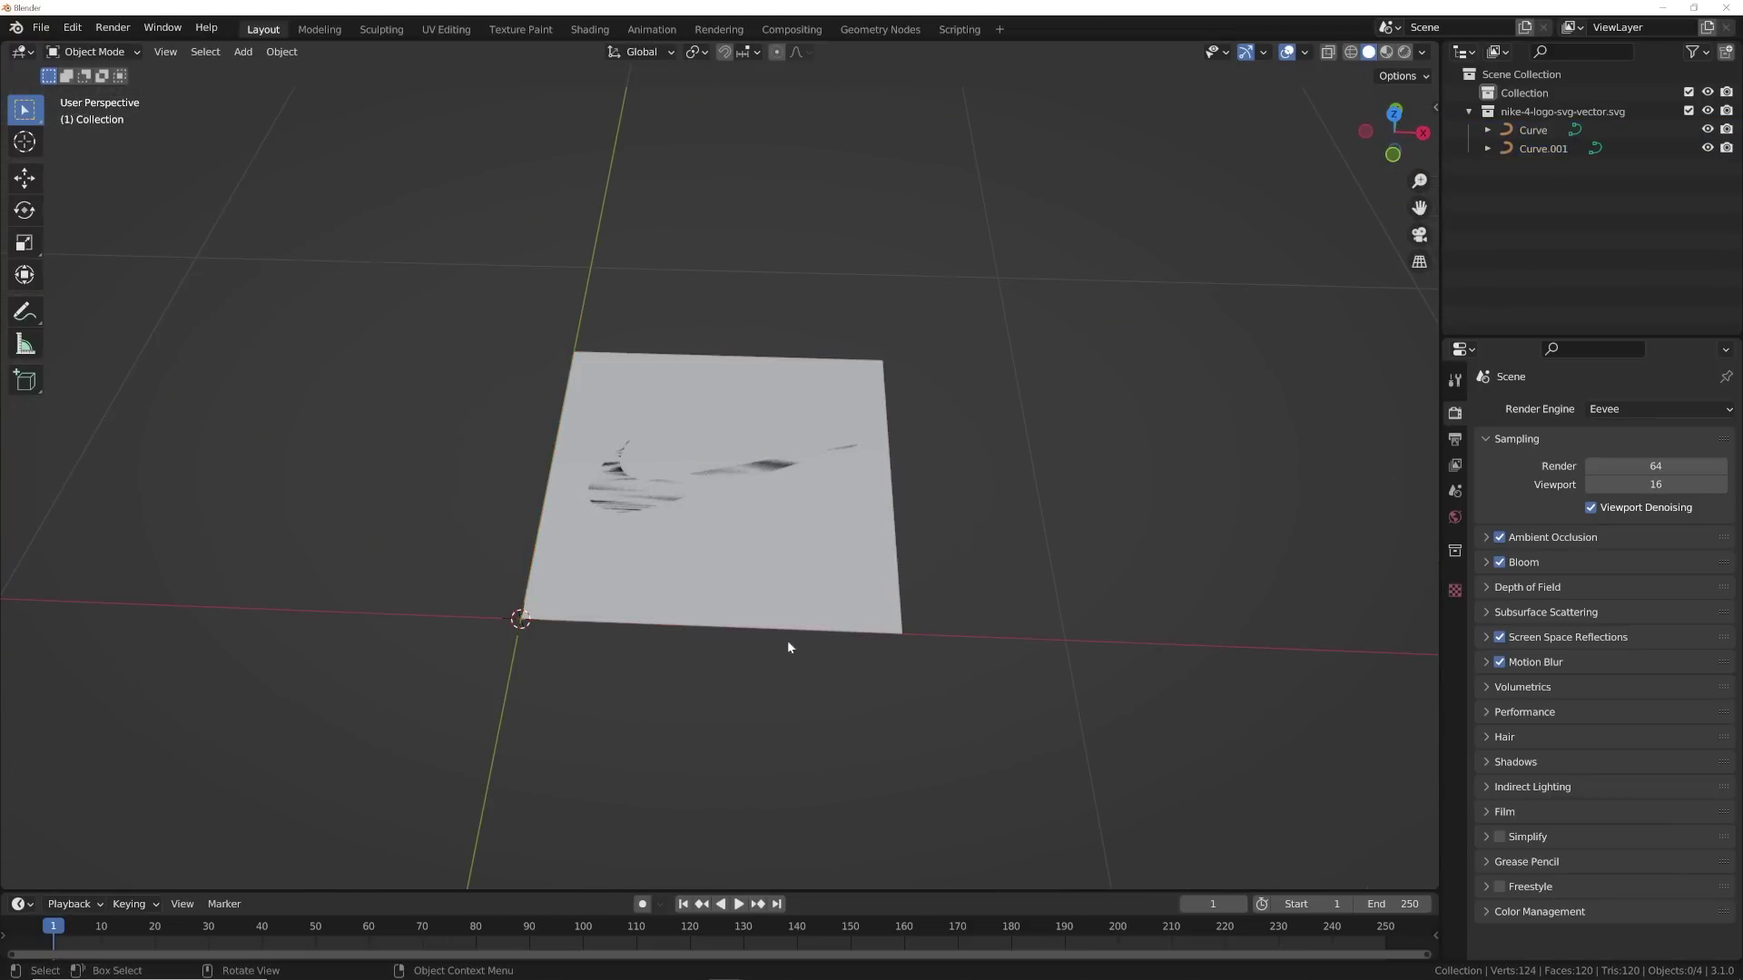
key("Delete")
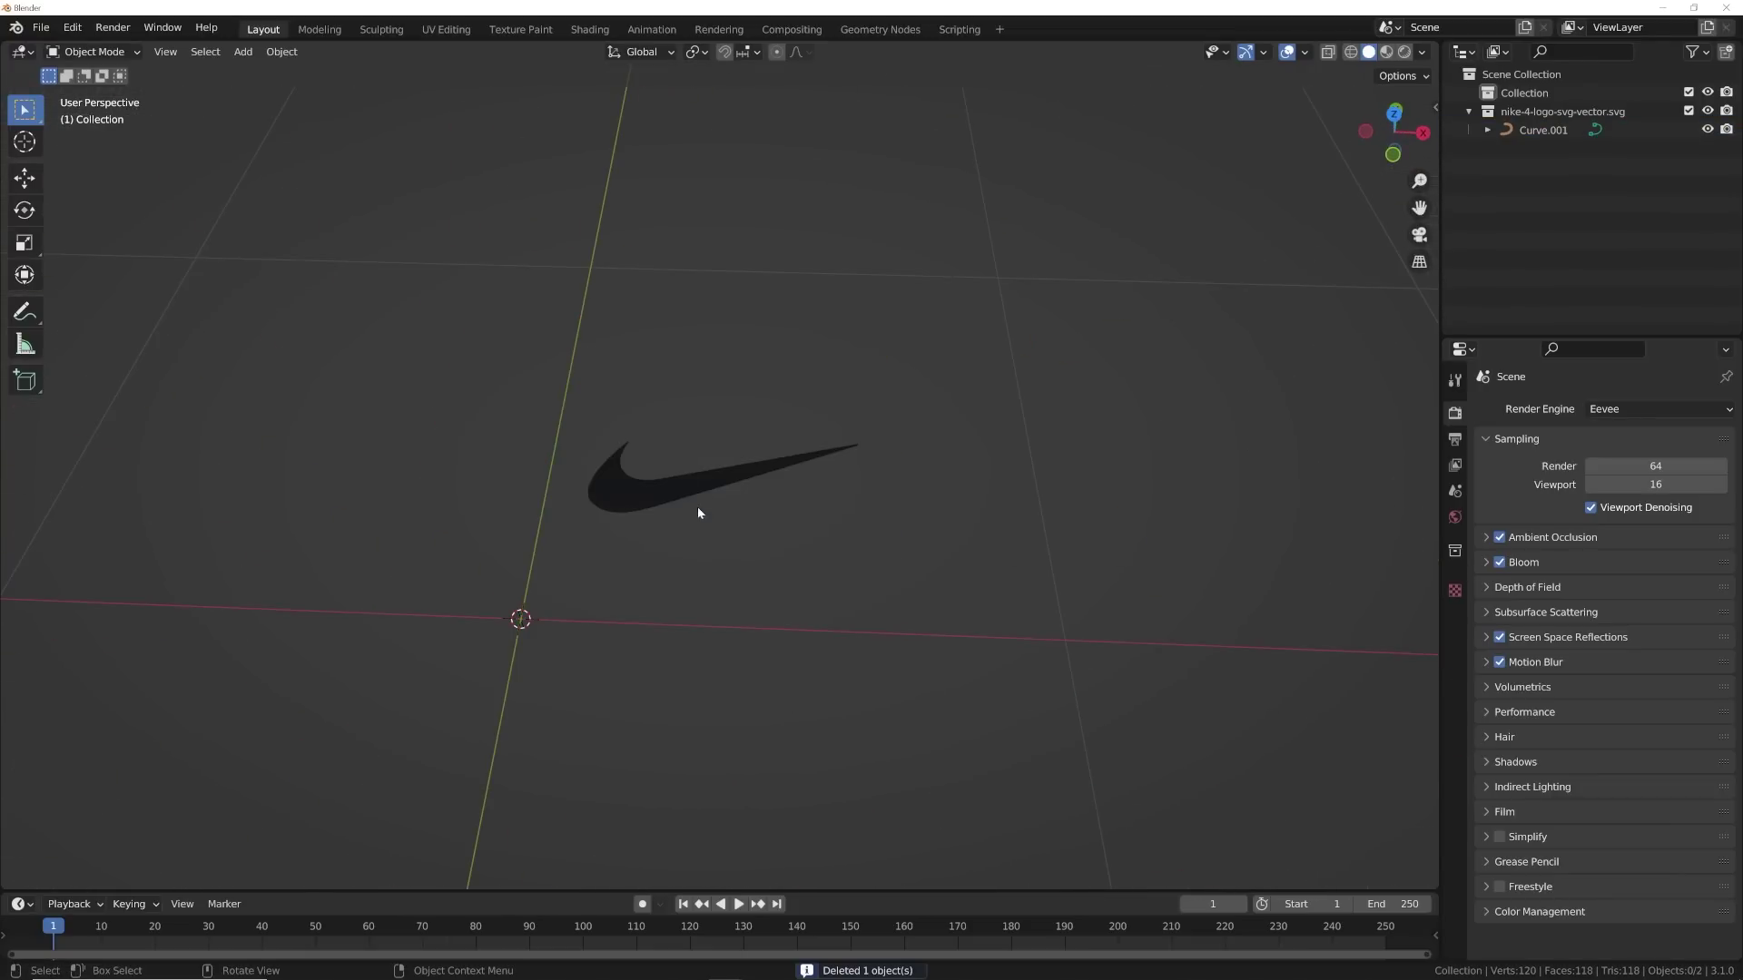
- Add a UV sphere at the origin as a size reference for the logo, and delete it again
key("a")
scroll(742, 558, "down", 5)
key("shift+a")
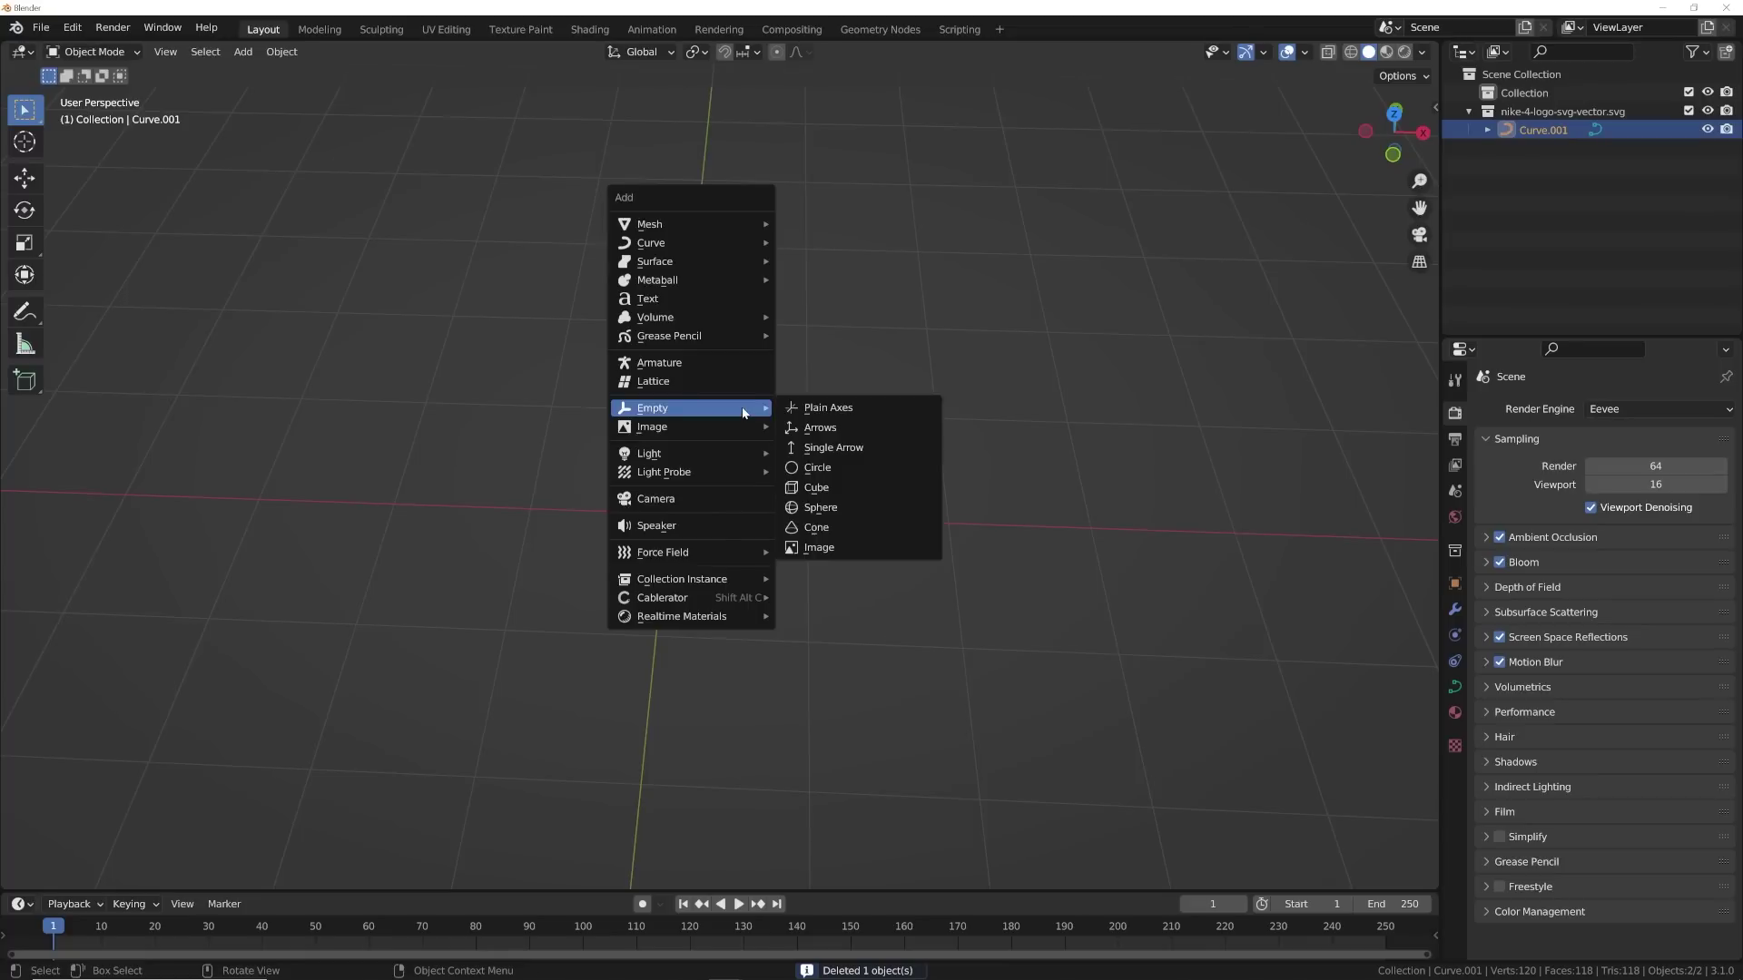
mouse_move(701, 226)
left_click(824, 281)
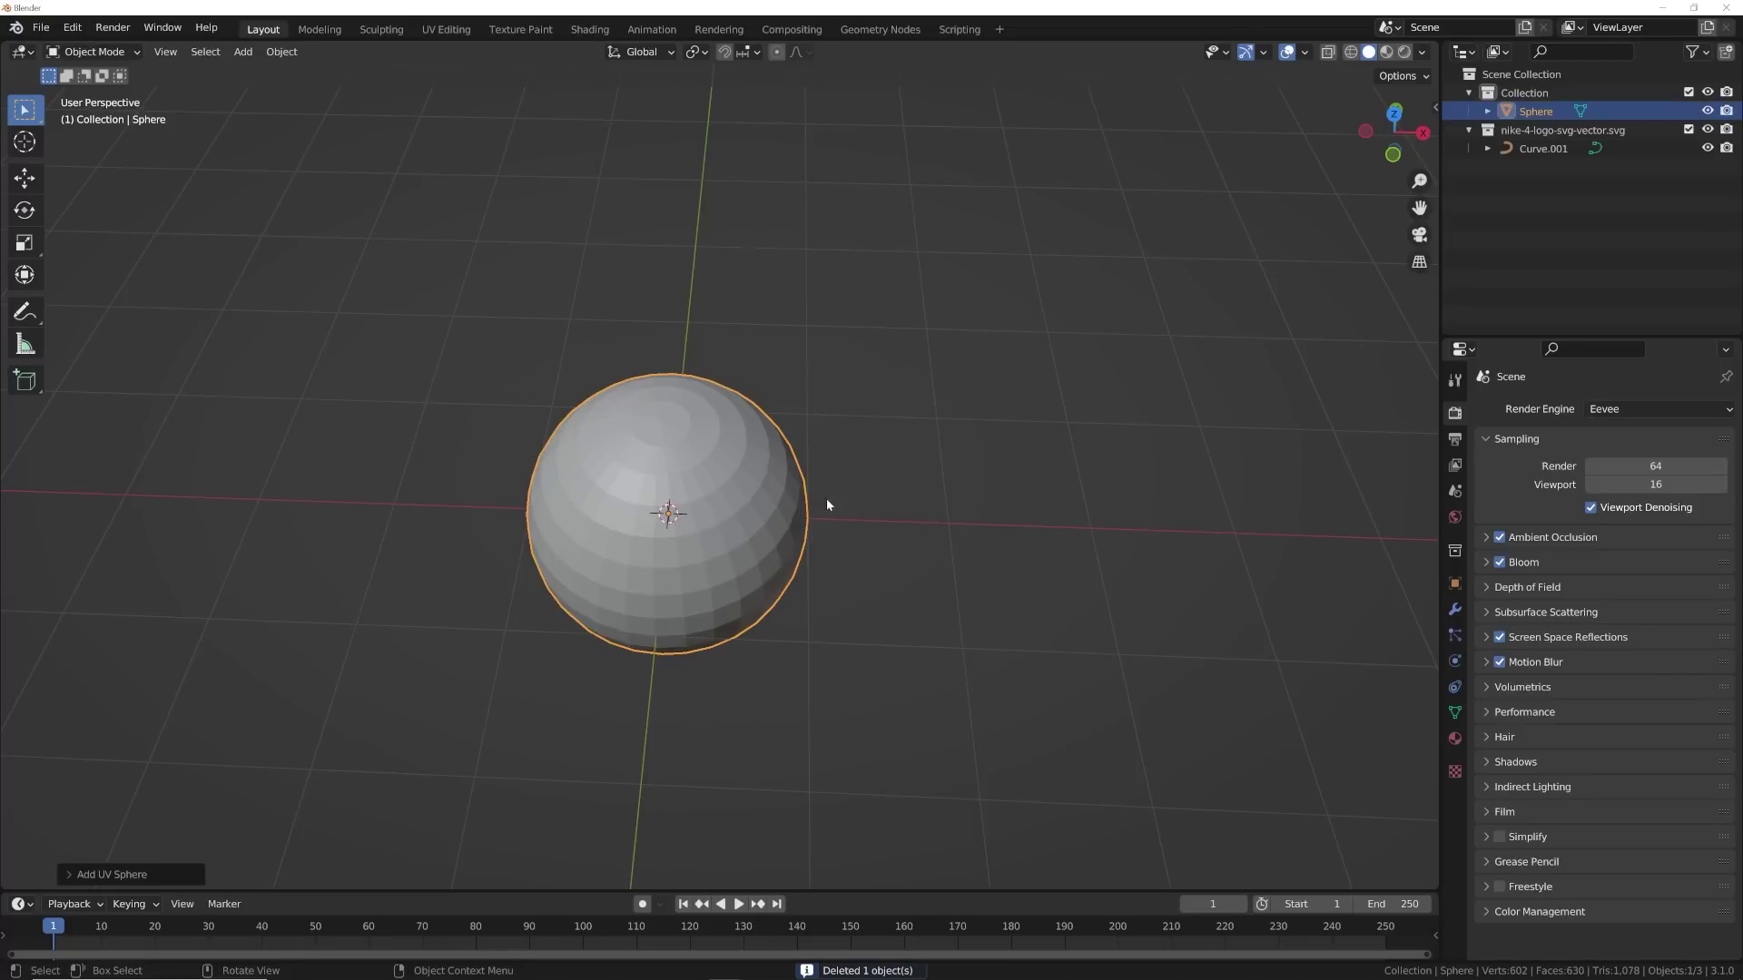
key("Delete")
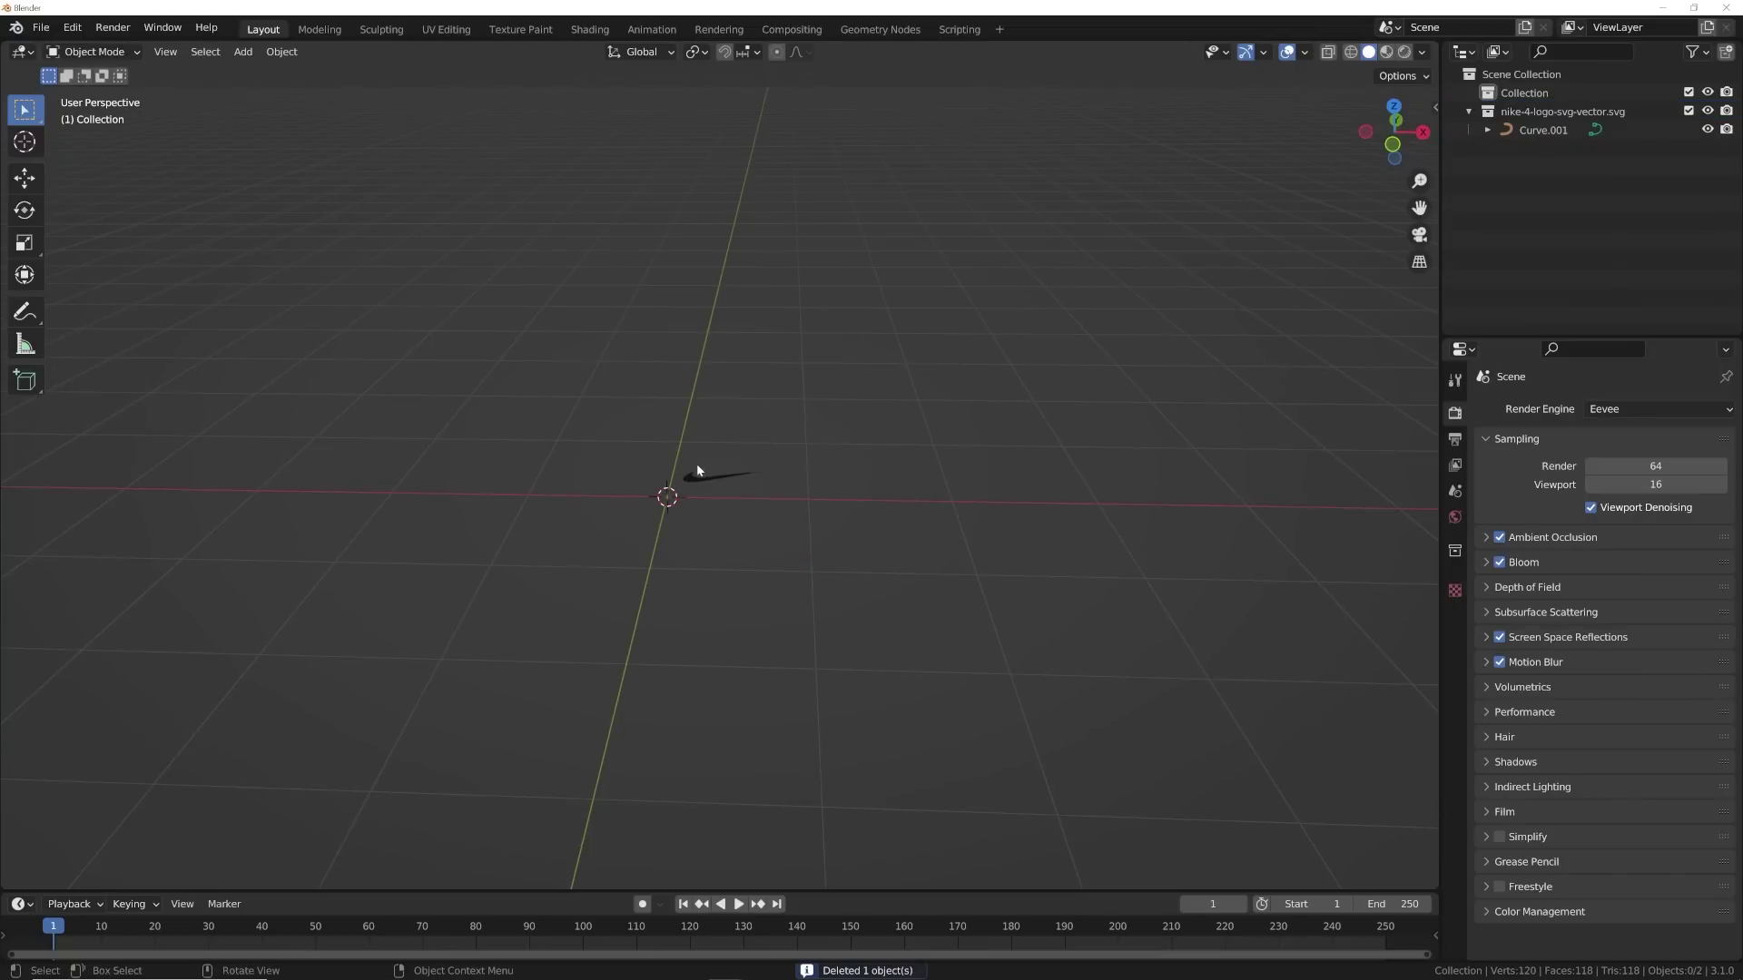
- Scale the swoosh curve up to about four times its size and view it from the top
key("s")
left_click(1085, 463)
key("grave")
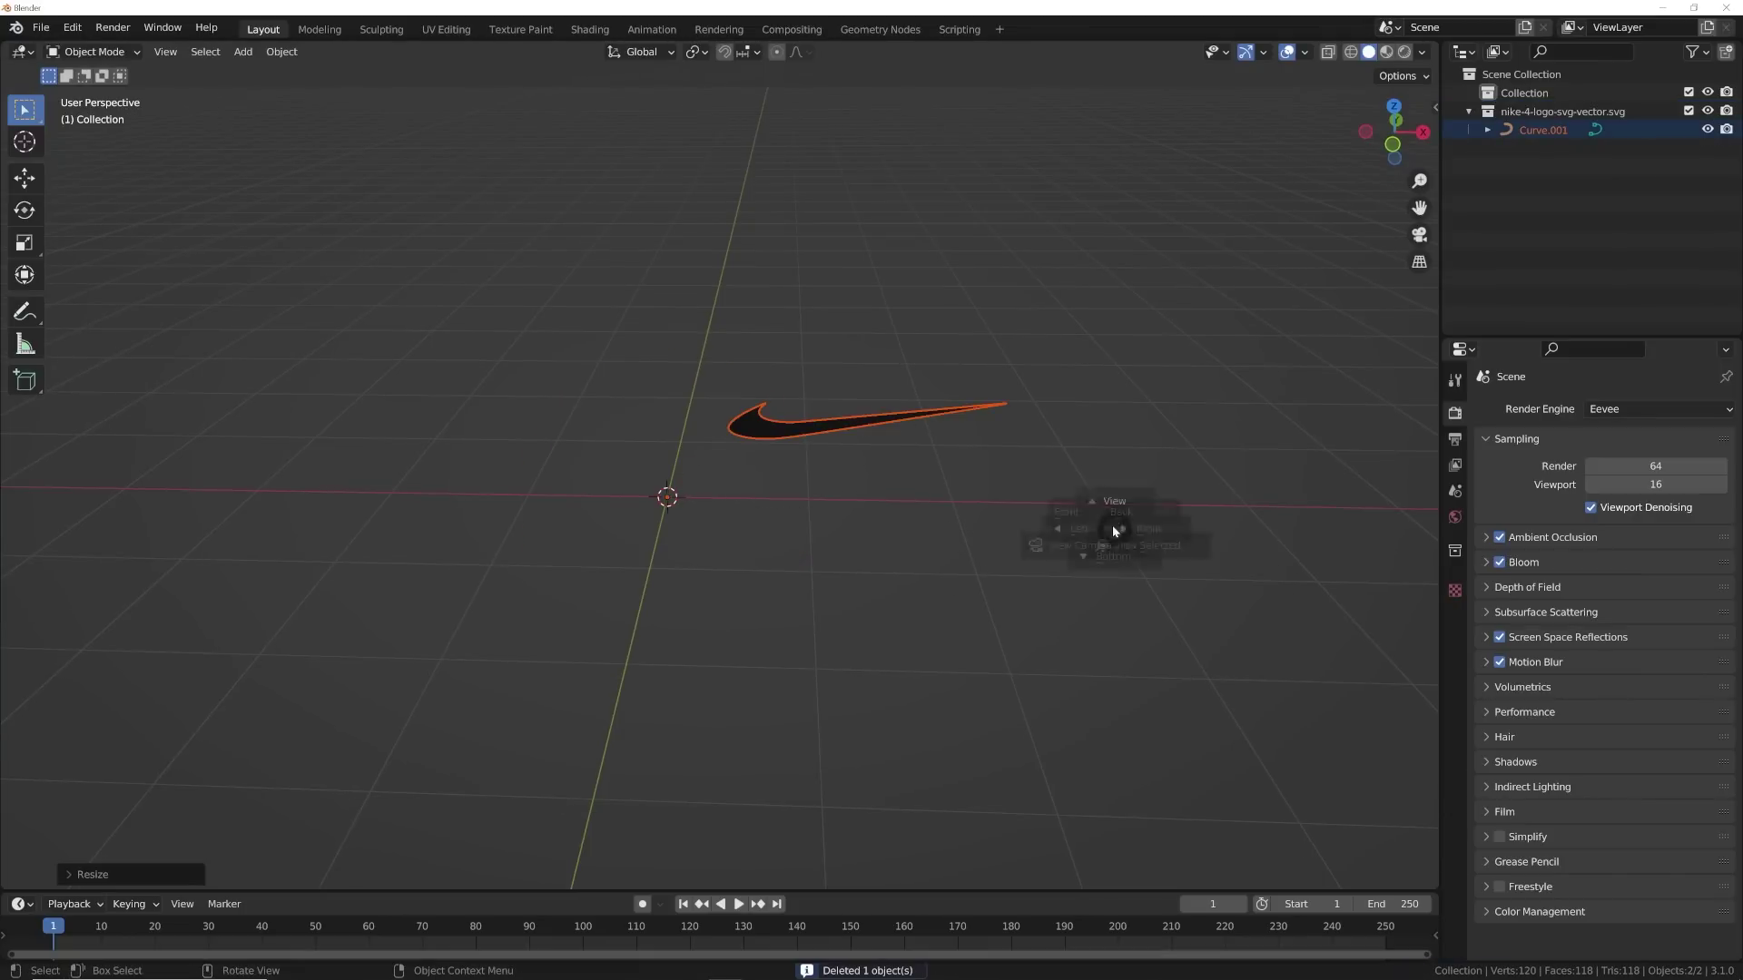
left_click(1082, 366)
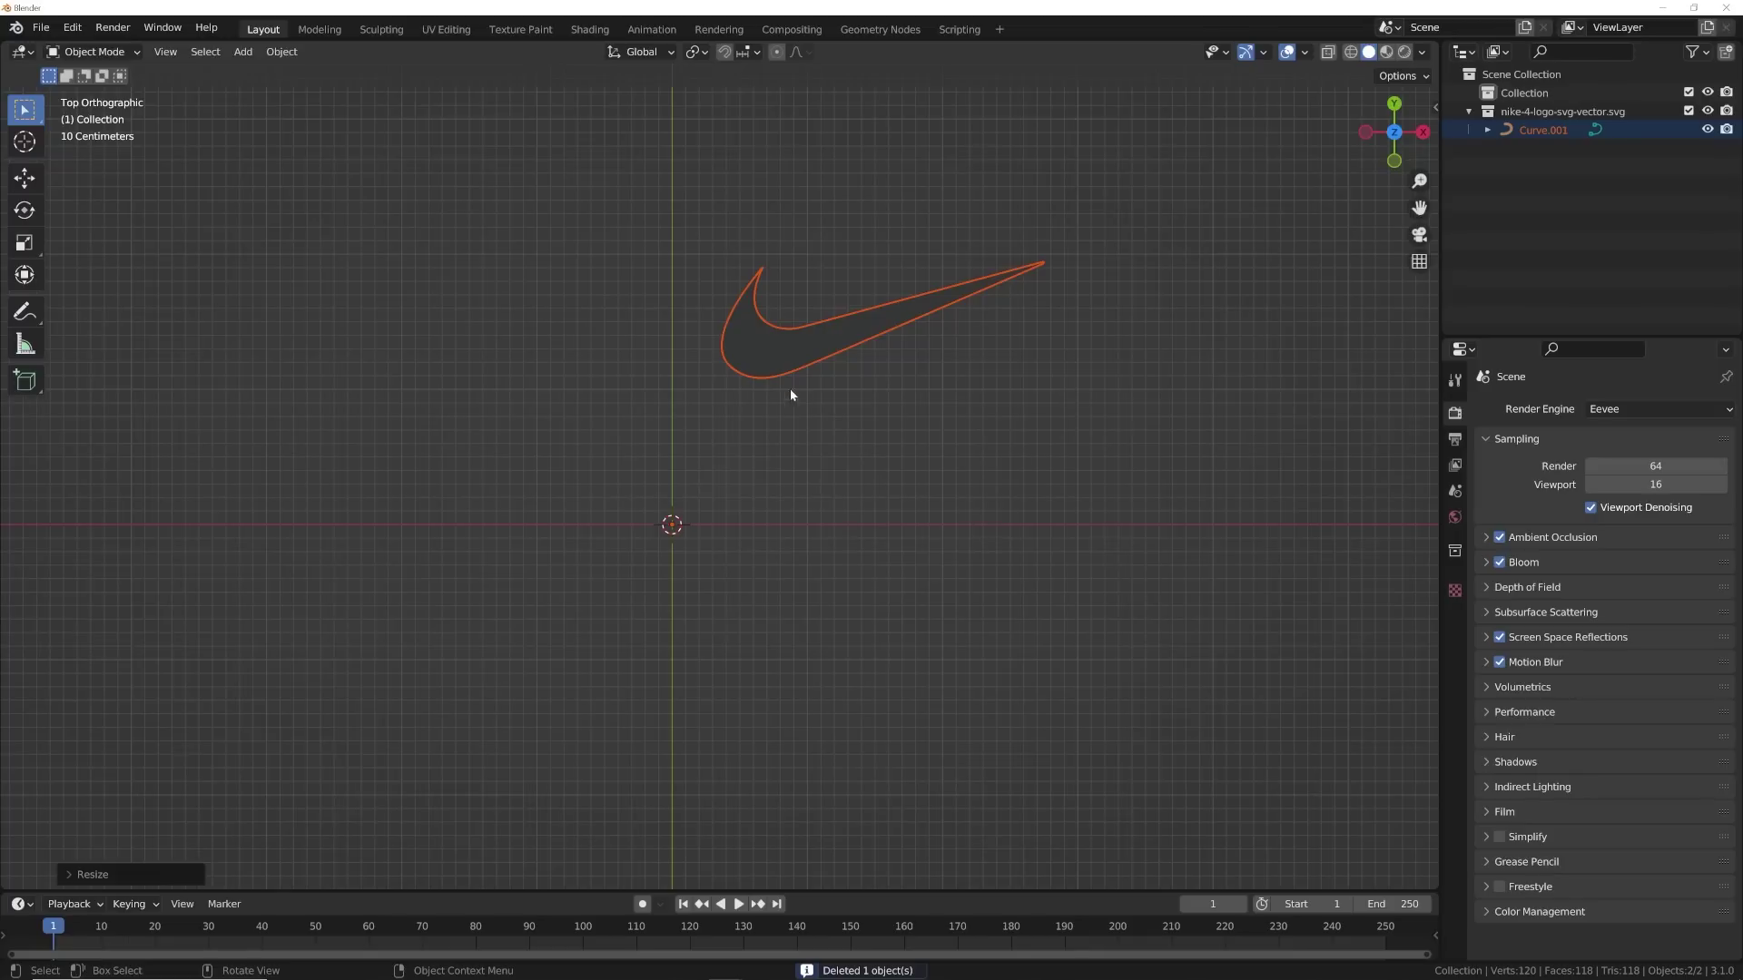
- Select the swoosh curve and try a free trackball rotation about its off-centre origin
left_click(777, 360)
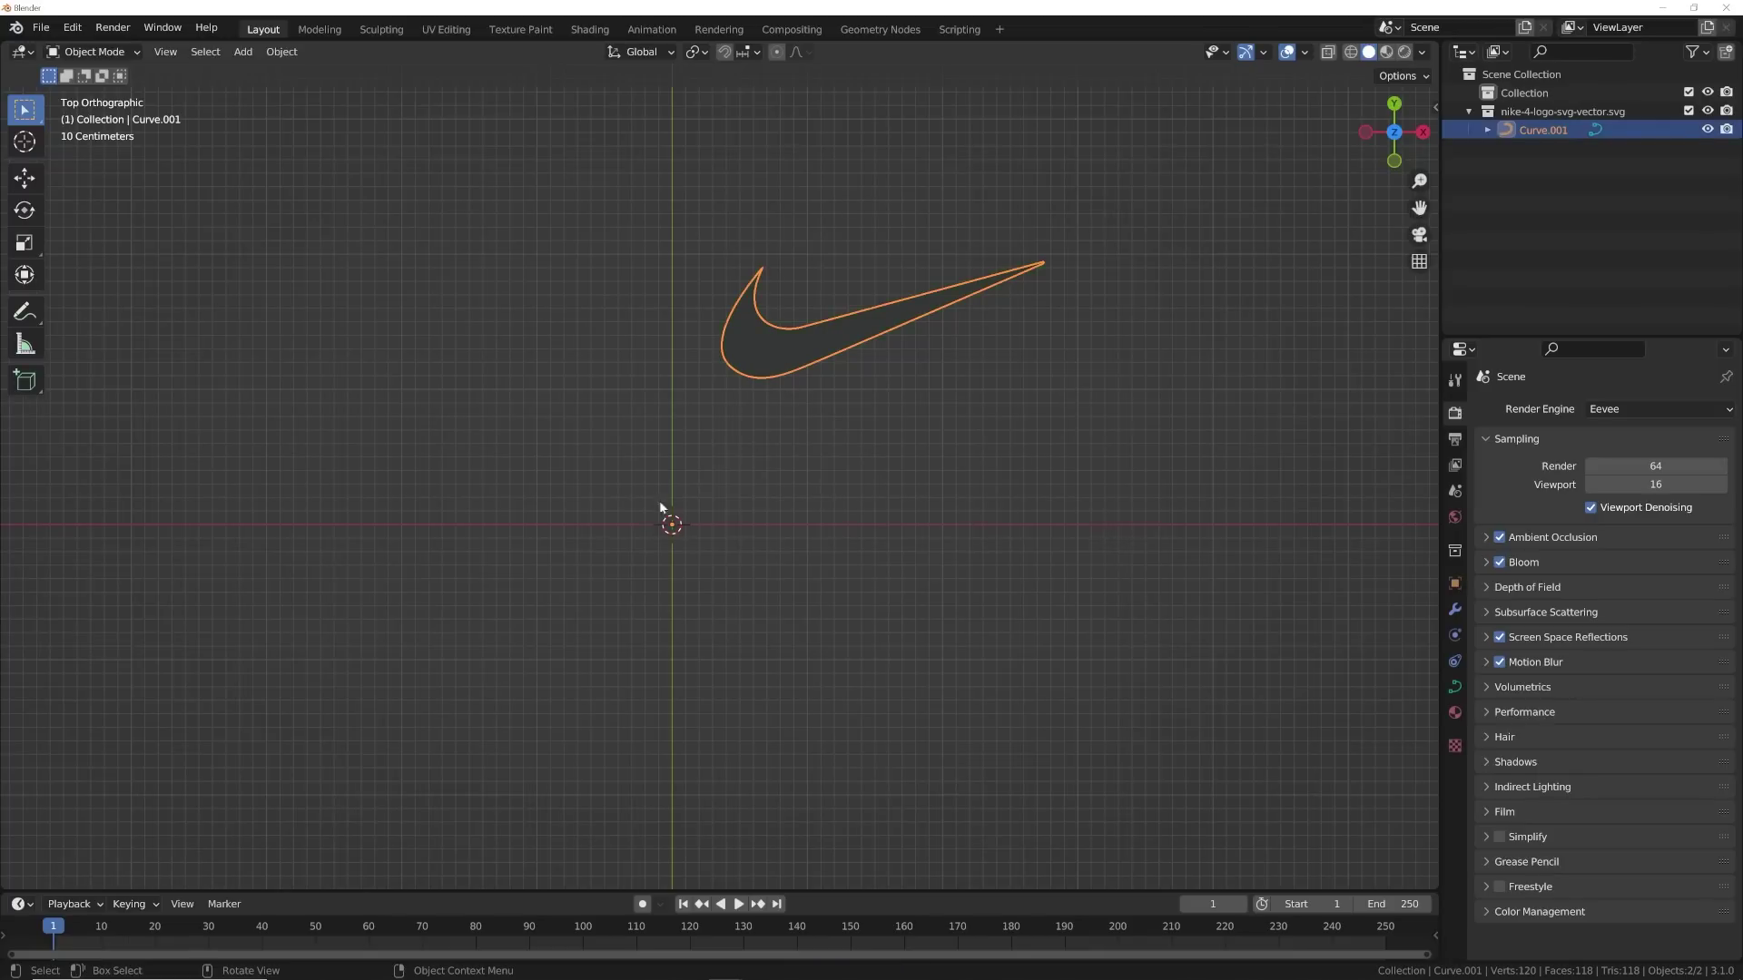
key("r")
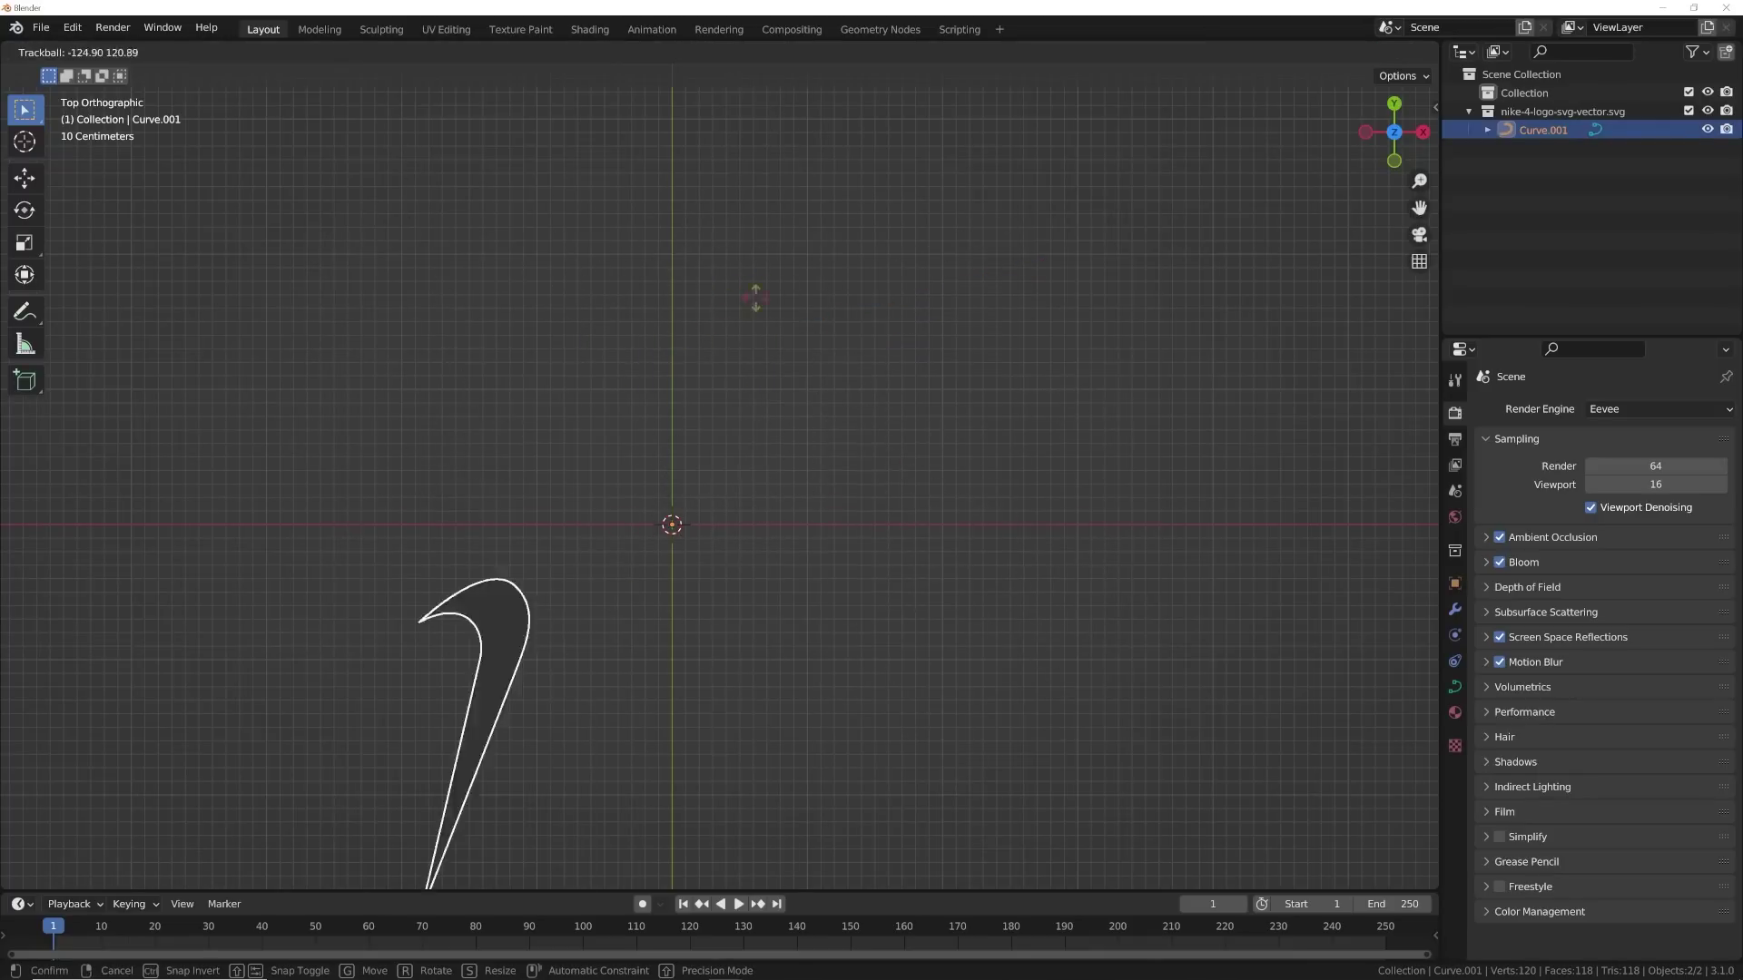
left_click(814, 417)
- Move all of the swoosh's curve points in Edit Mode so the shape is centred on its origin, and return to Object Mode
key("Tab")
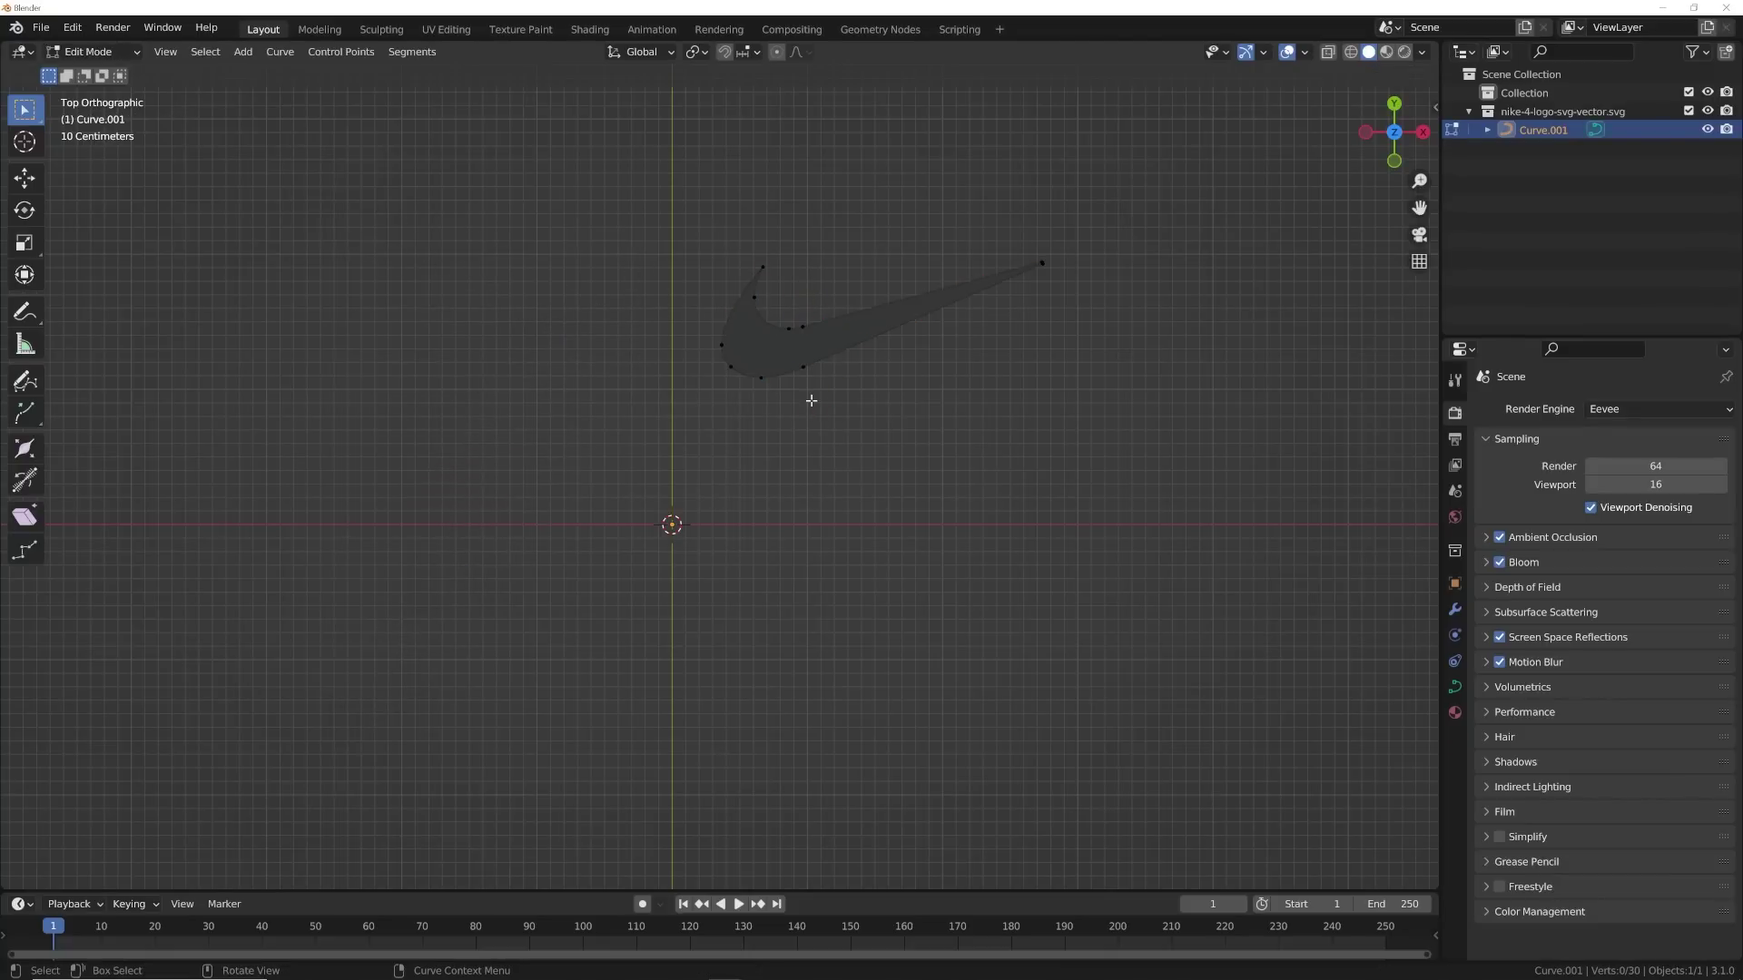
key("a")
key("g")
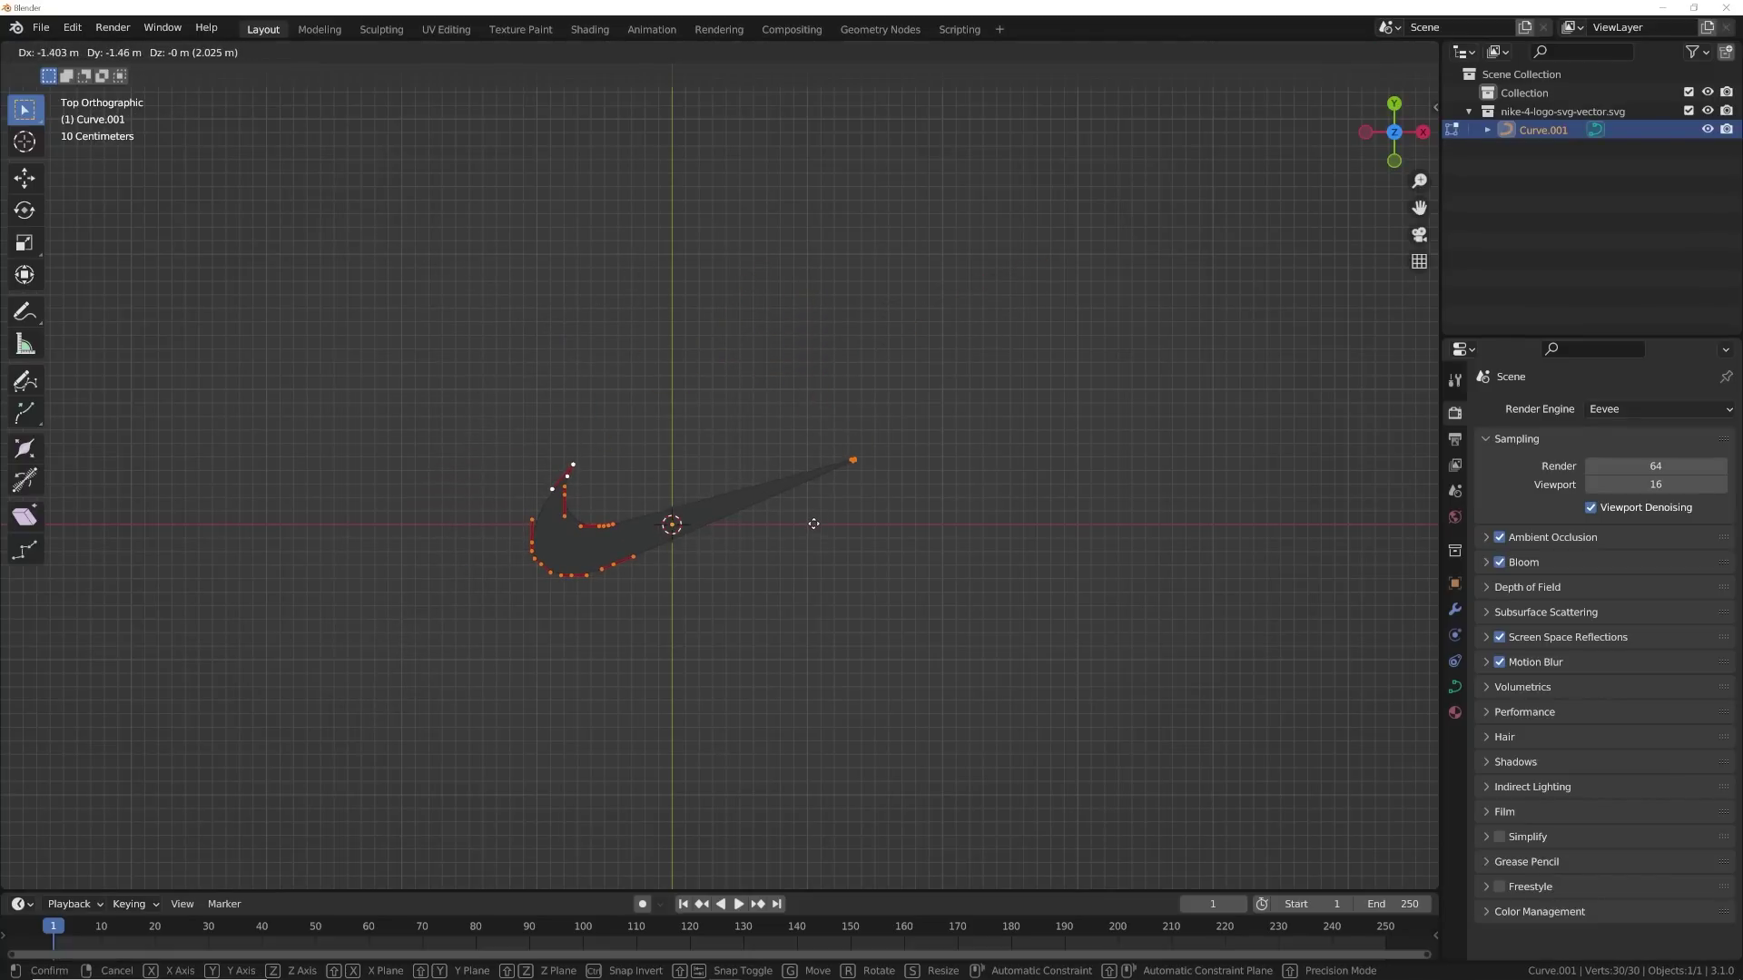
left_click(813, 523)
scroll(799, 535, "up", 5)
key("g")
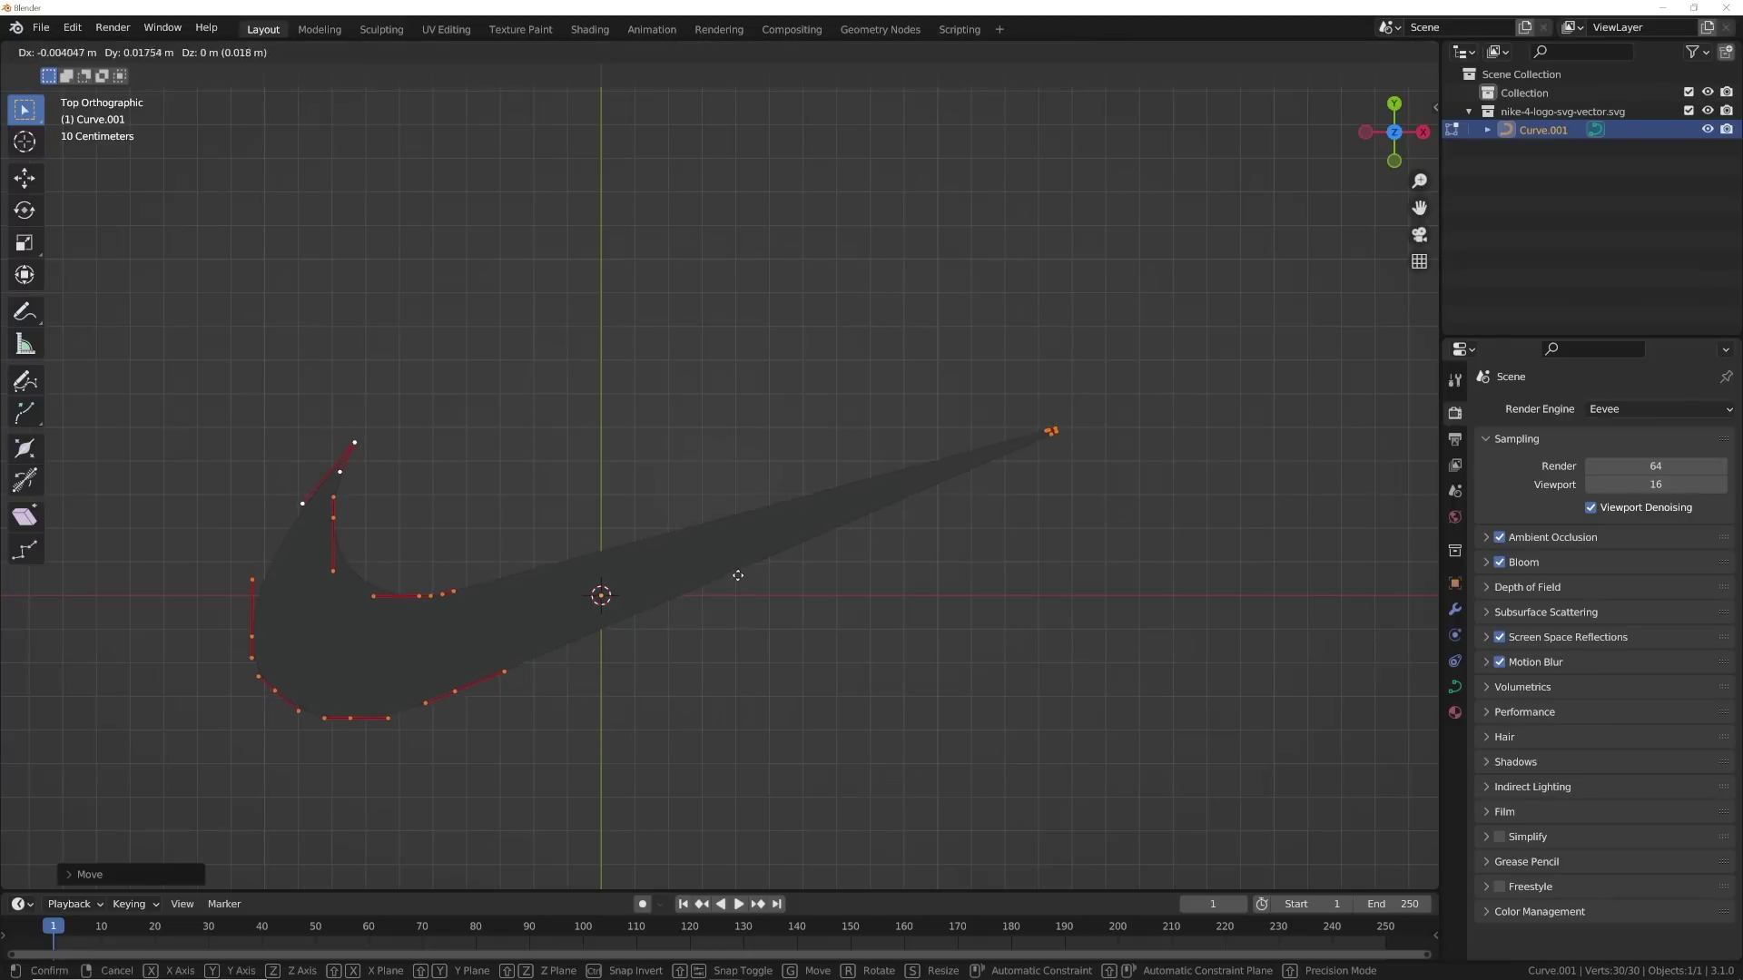
left_click(738, 574)
key("Tab")
- Try a free trackball rotation of the centred swoosh in perspective to check its pivot
middle_click_drag(743, 566, 757, 418)
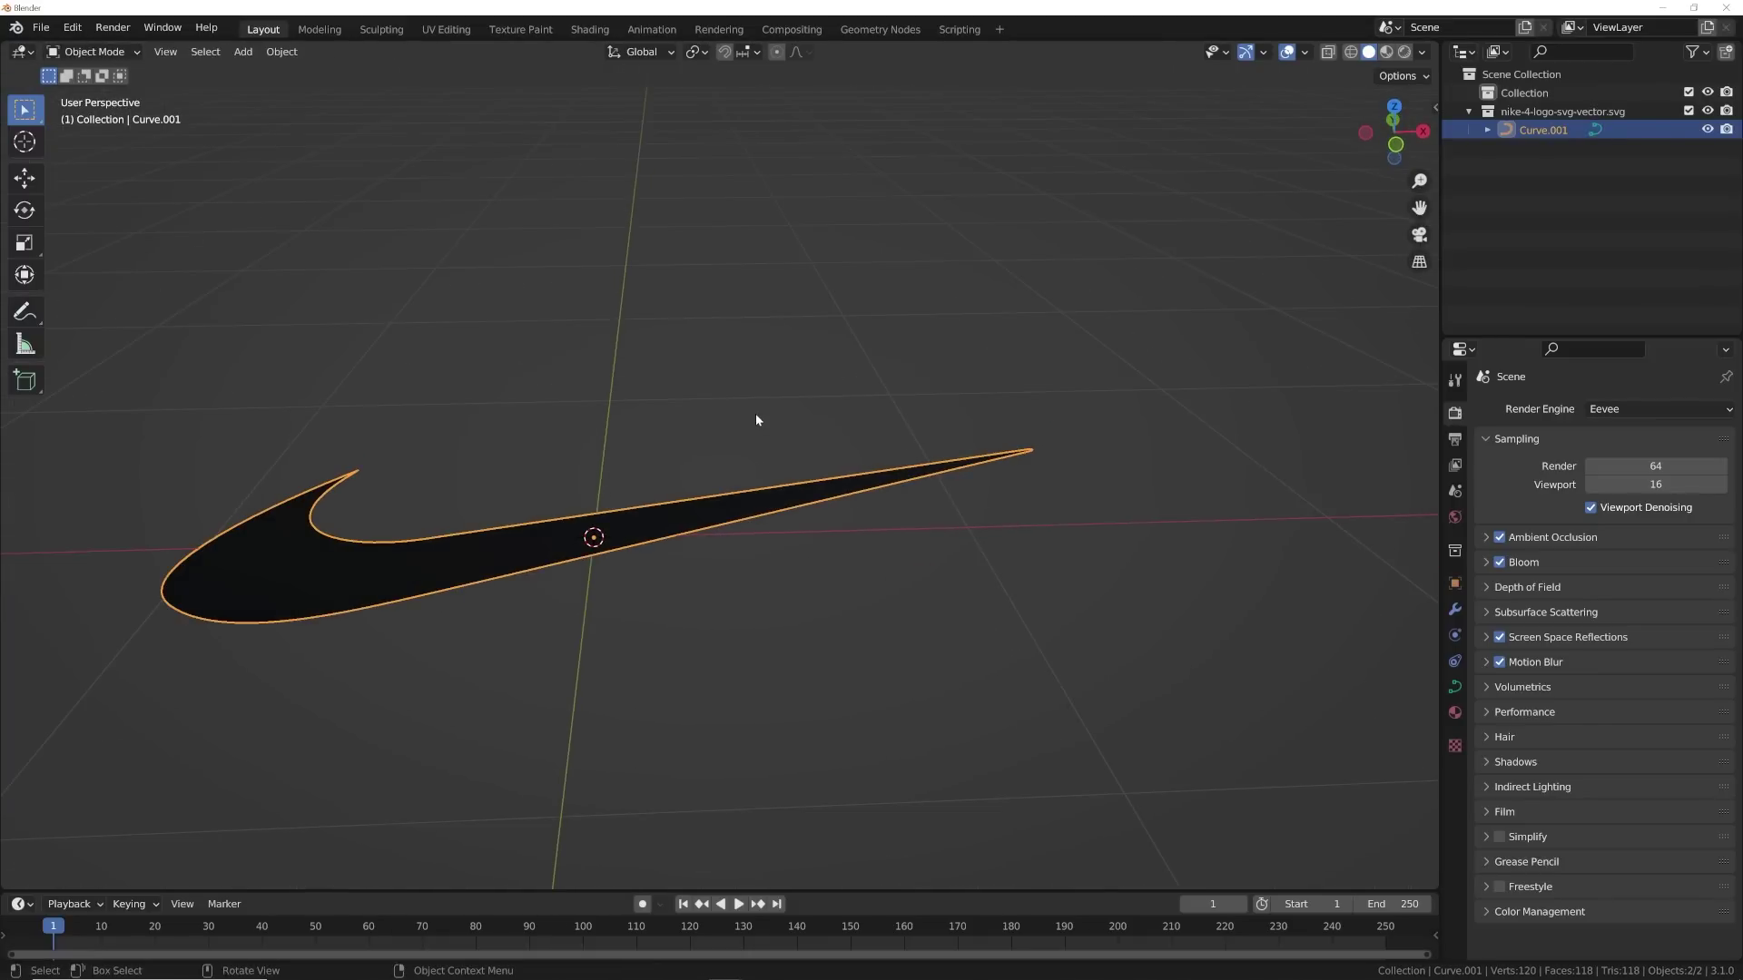
key("r")
key("r")
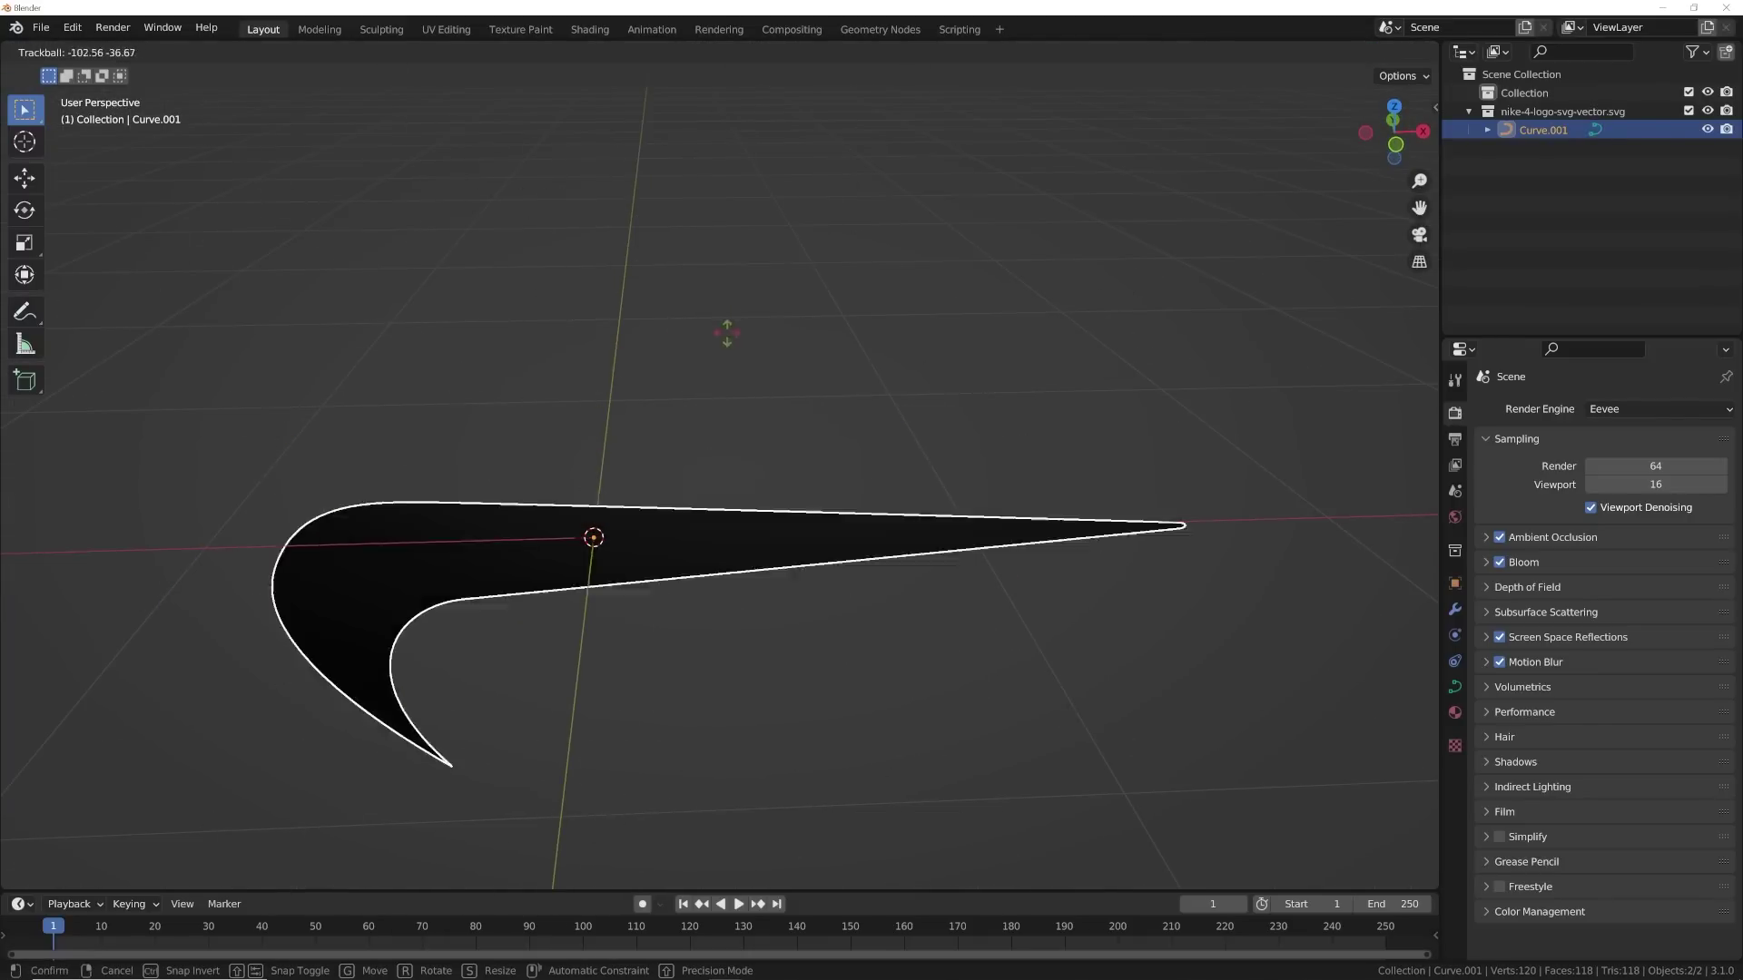
right_click(707, 450)
- Remove the imported SVGMat material from the swoosh curve
scroll(711, 464, "down", 3)
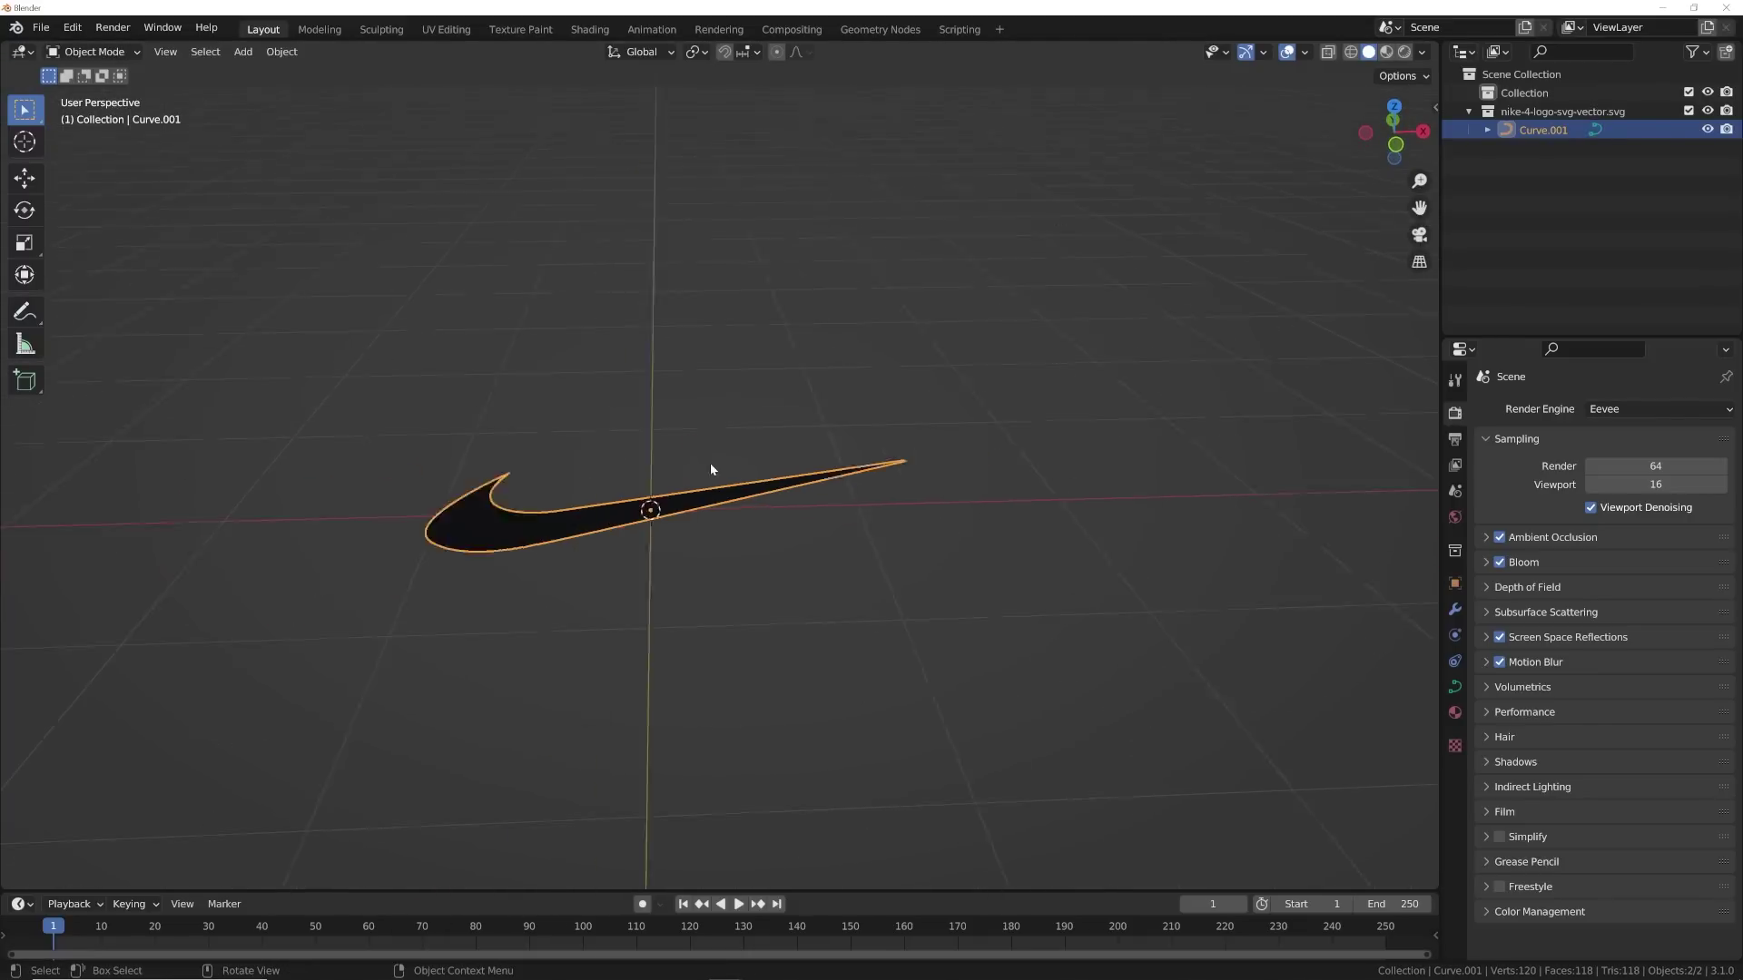
scroll(713, 470, "down", 1)
middle_click_drag(738, 529, 745, 501)
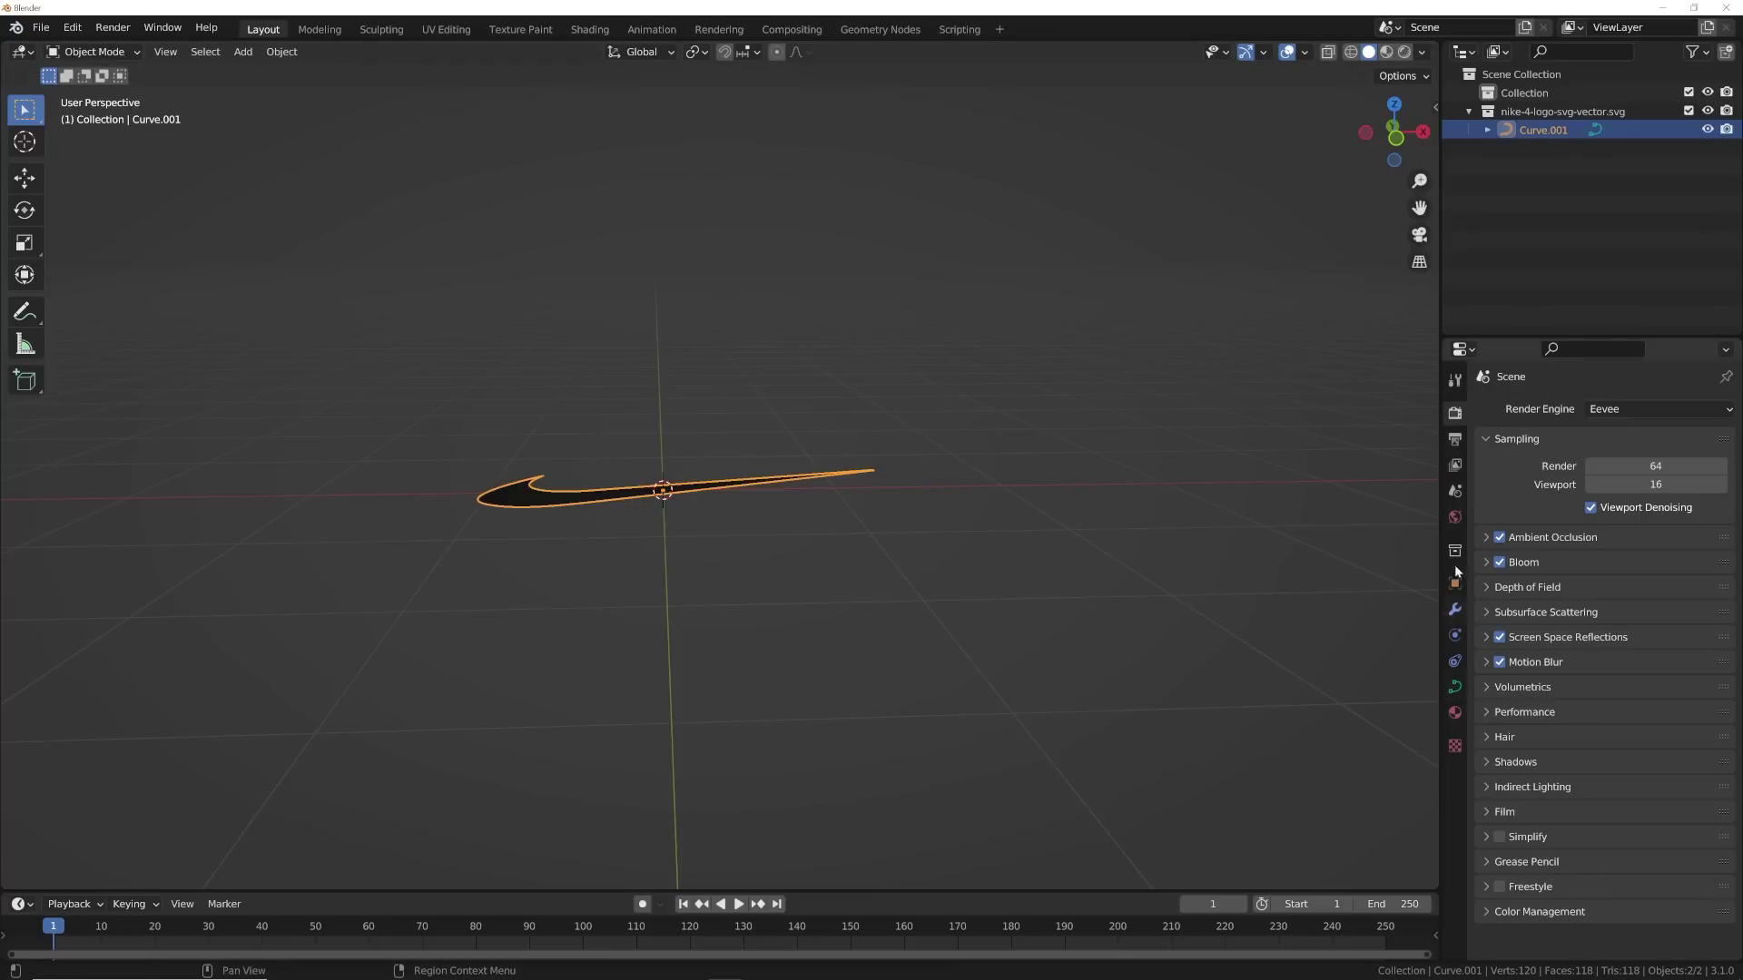
left_click(1452, 714)
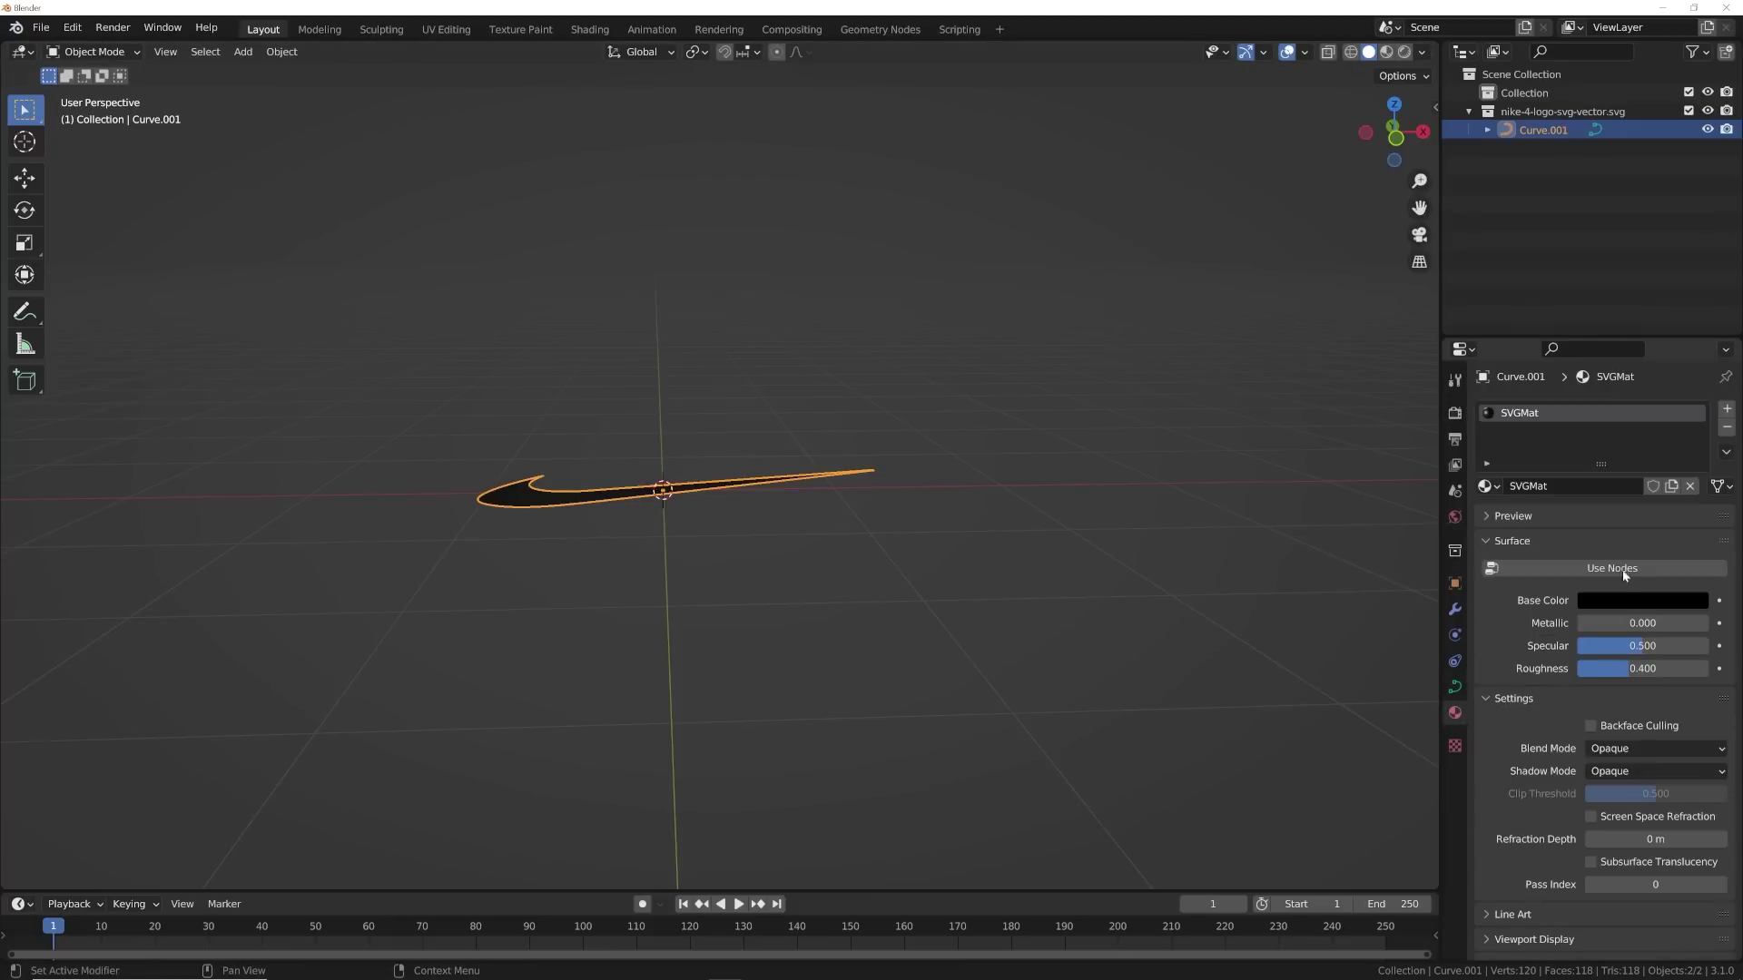
left_click(1727, 428)
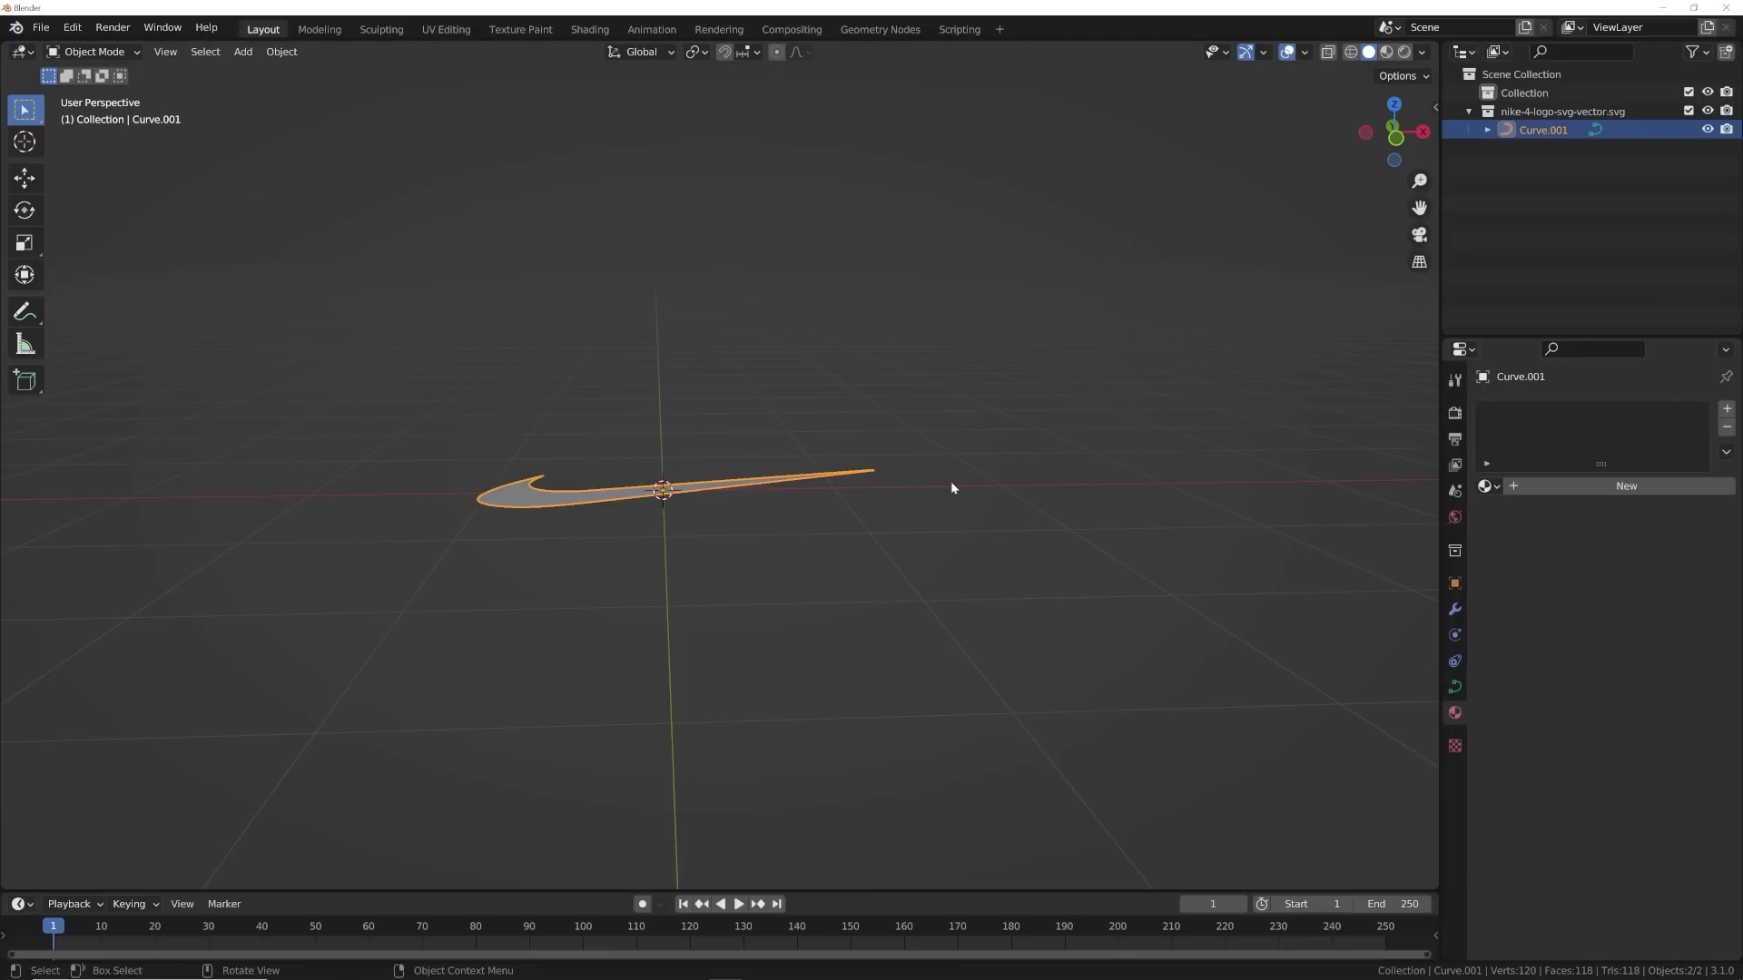
- Rotate the swoosh curve 90° about the global X axis and scale it up to about 1.6 times its size
key("r")
type("x")
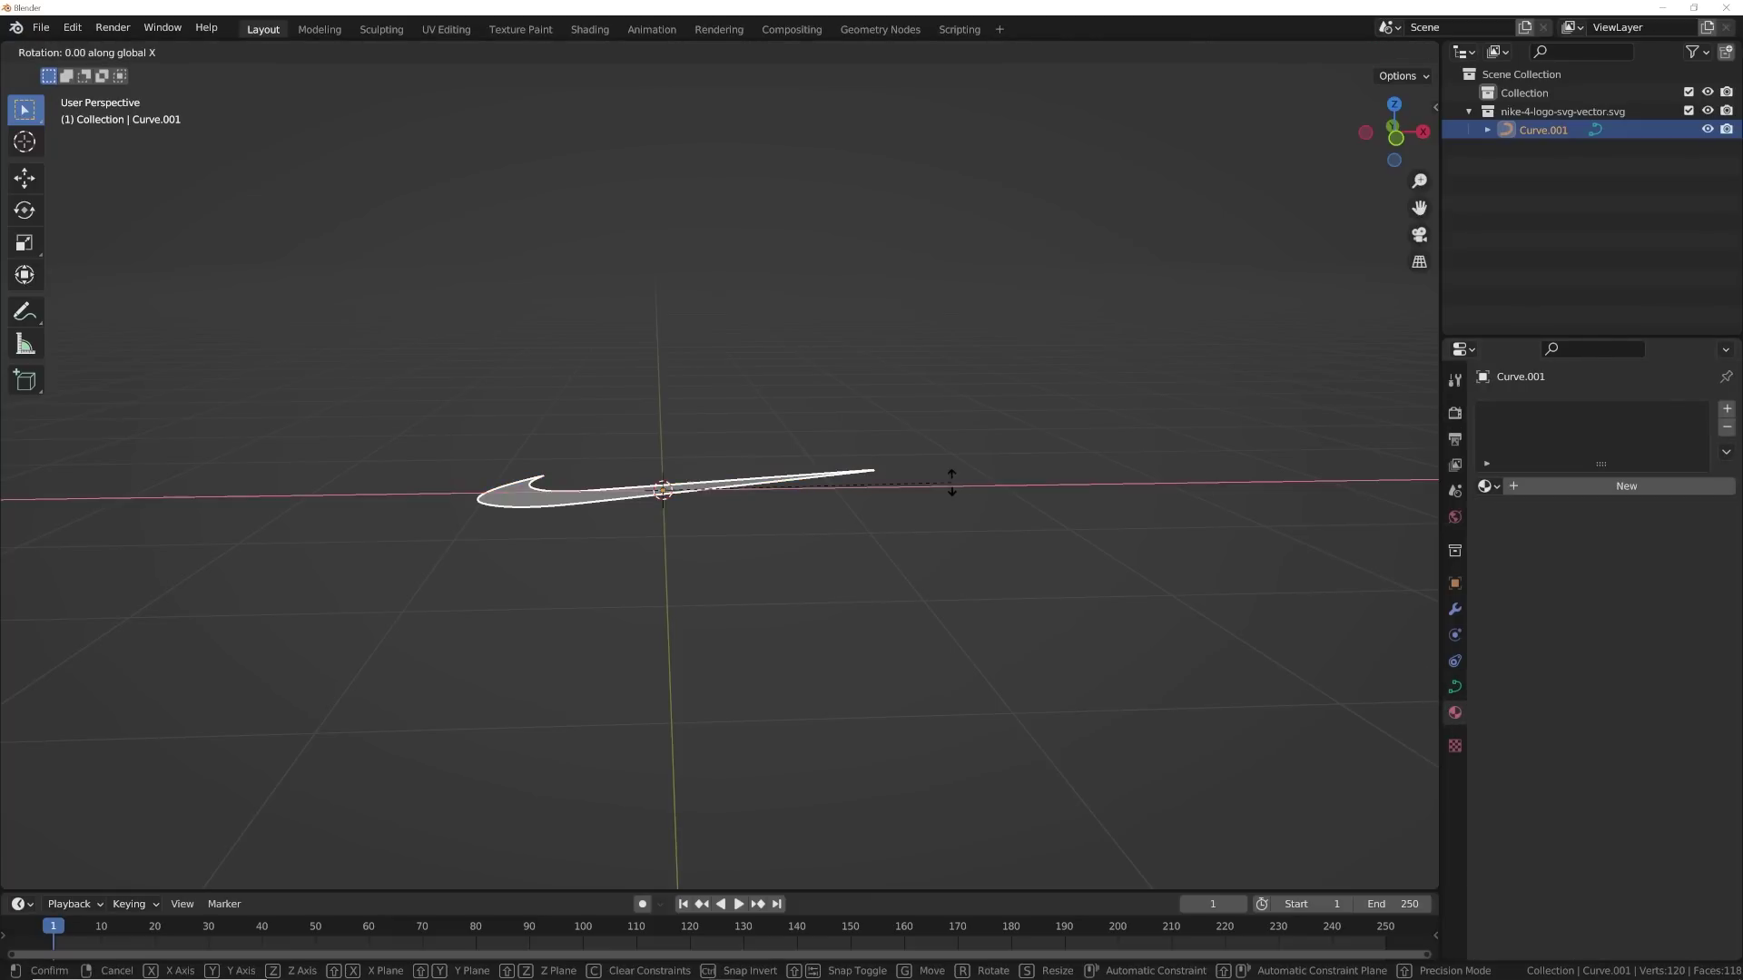
type("90")
key("Return")
scroll(790, 565, "down", 5)
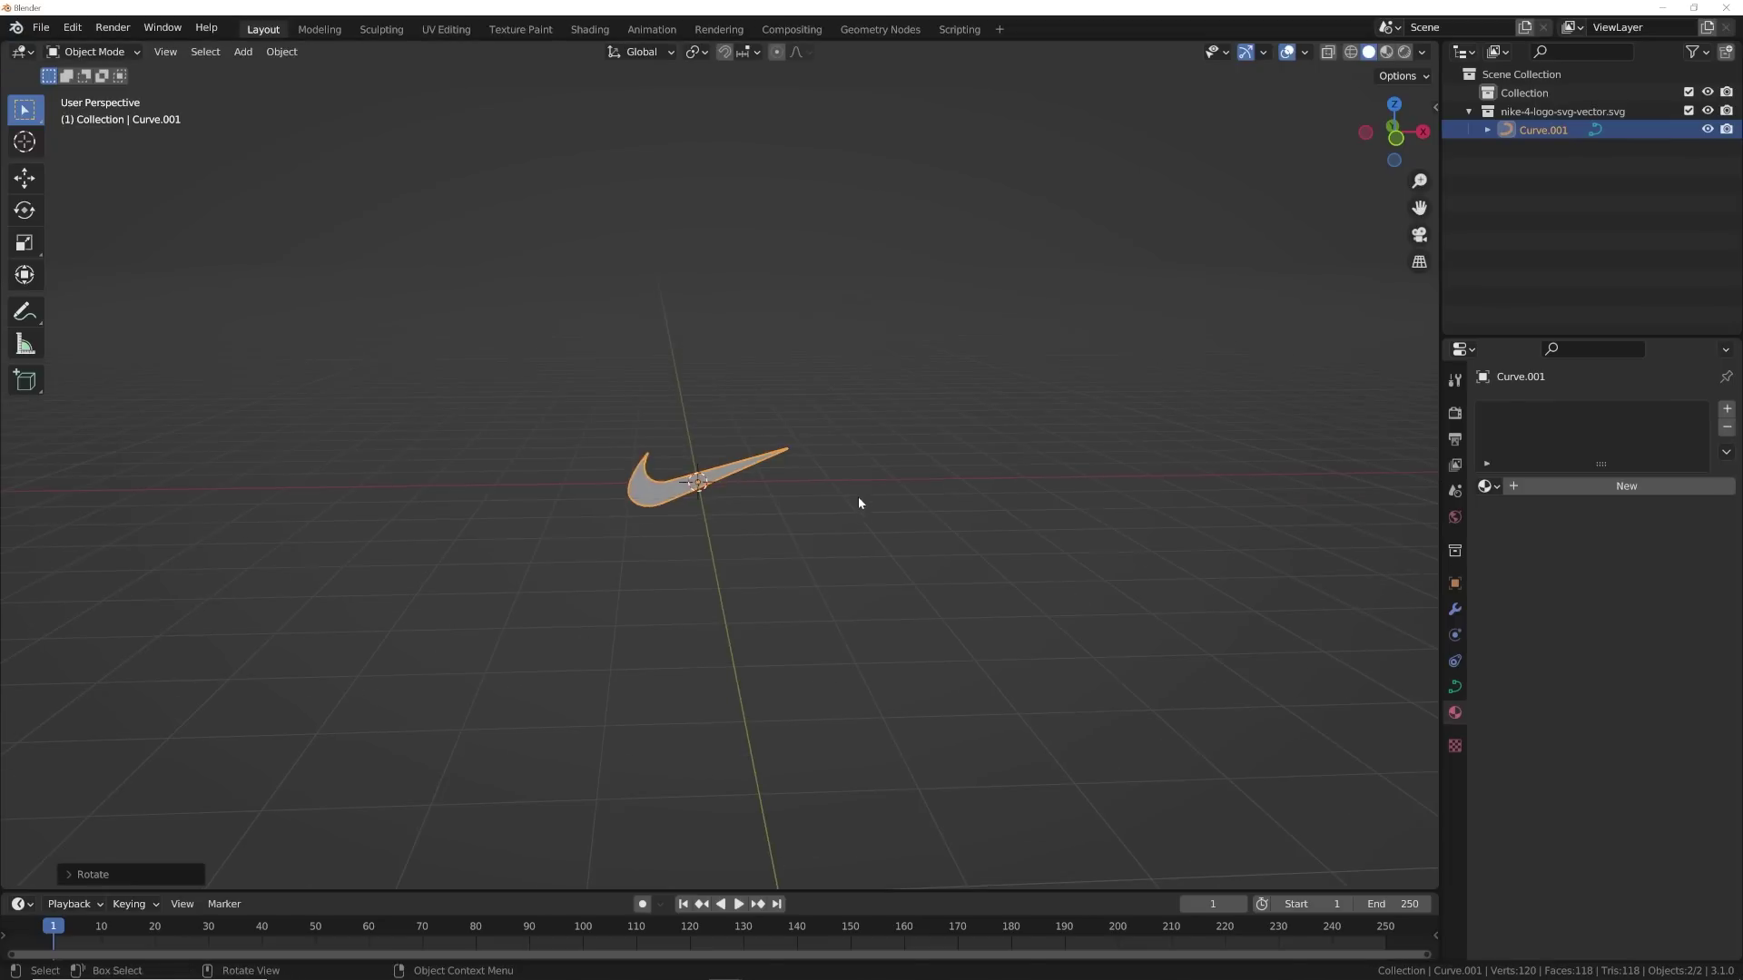
key("s")
left_click(955, 459)
scroll(933, 484, "up", 5)
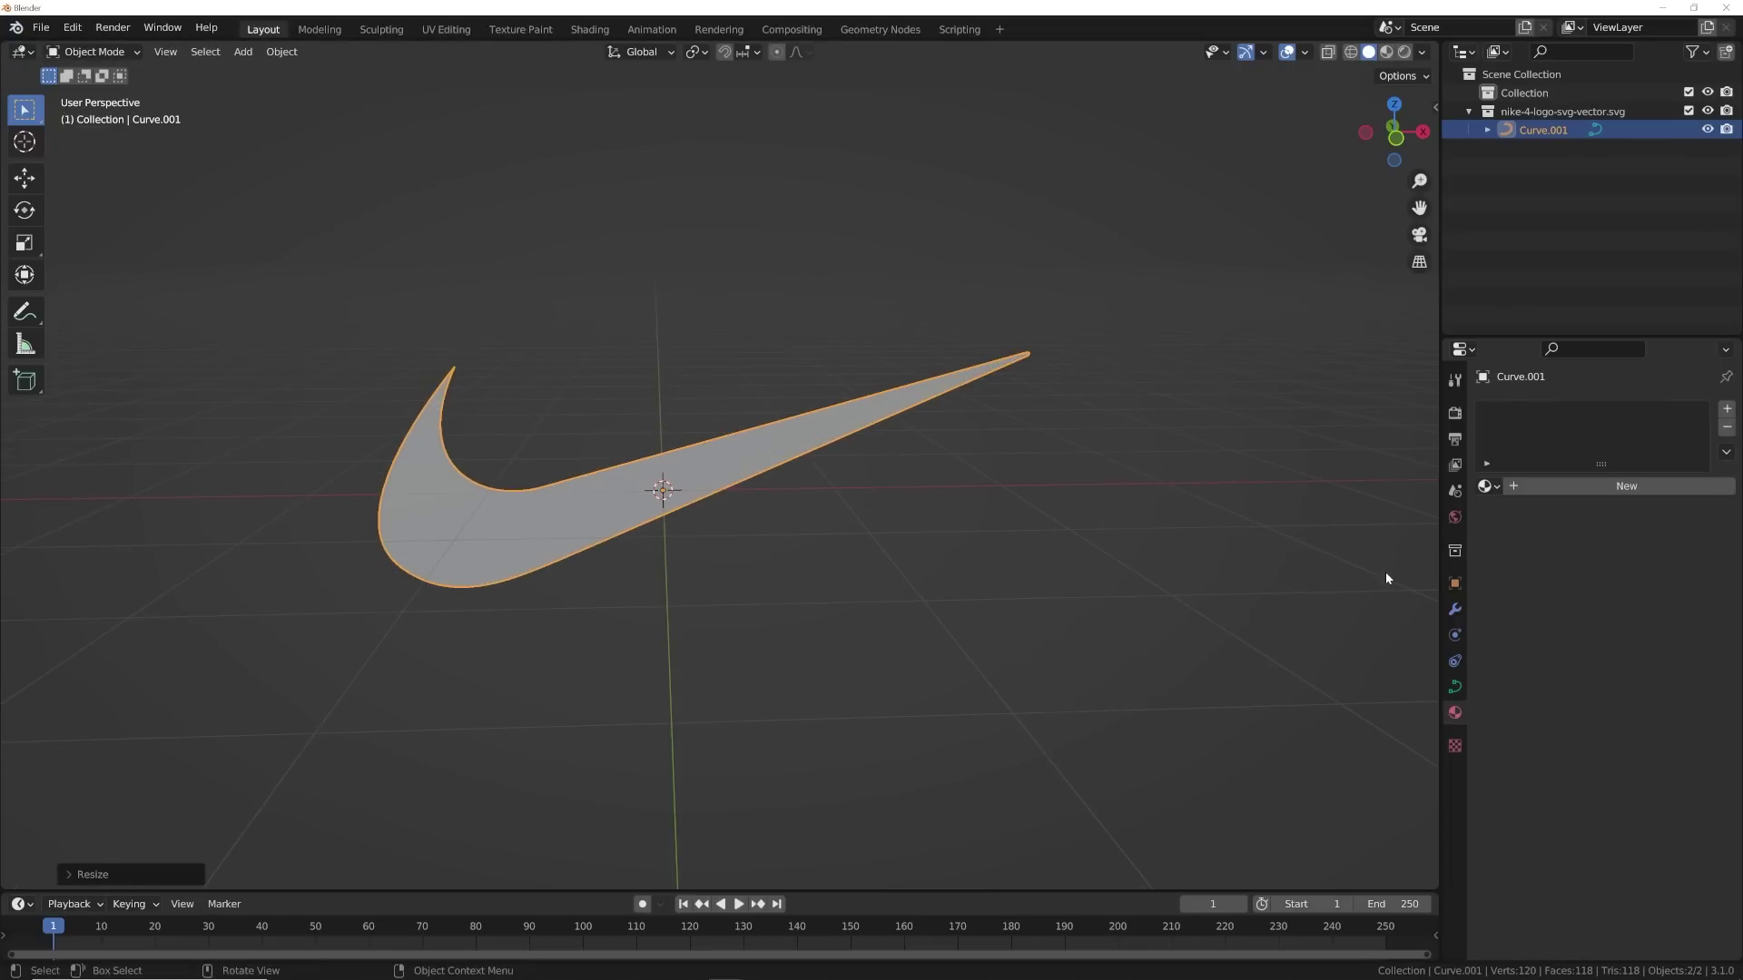
- Create a new material for the swoosh and set its blend mode to Alpha Blend
left_click(1565, 490)
scroll(1588, 635, "down", 12)
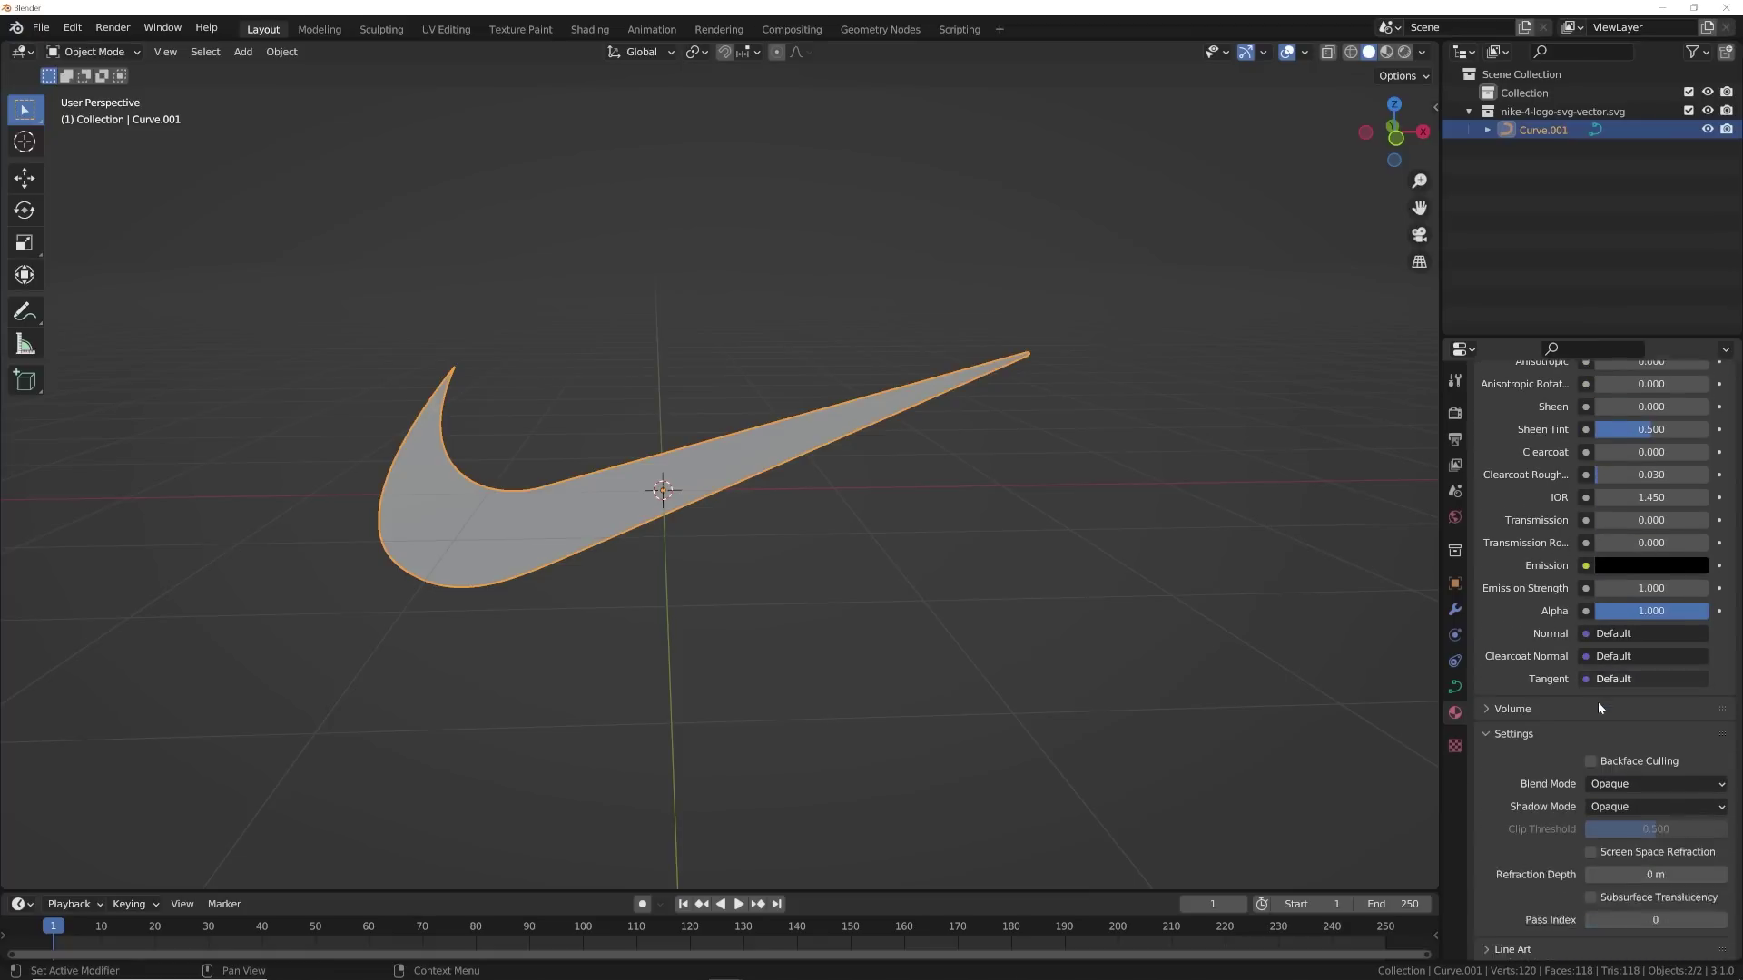
scroll(1597, 703, "down", 2)
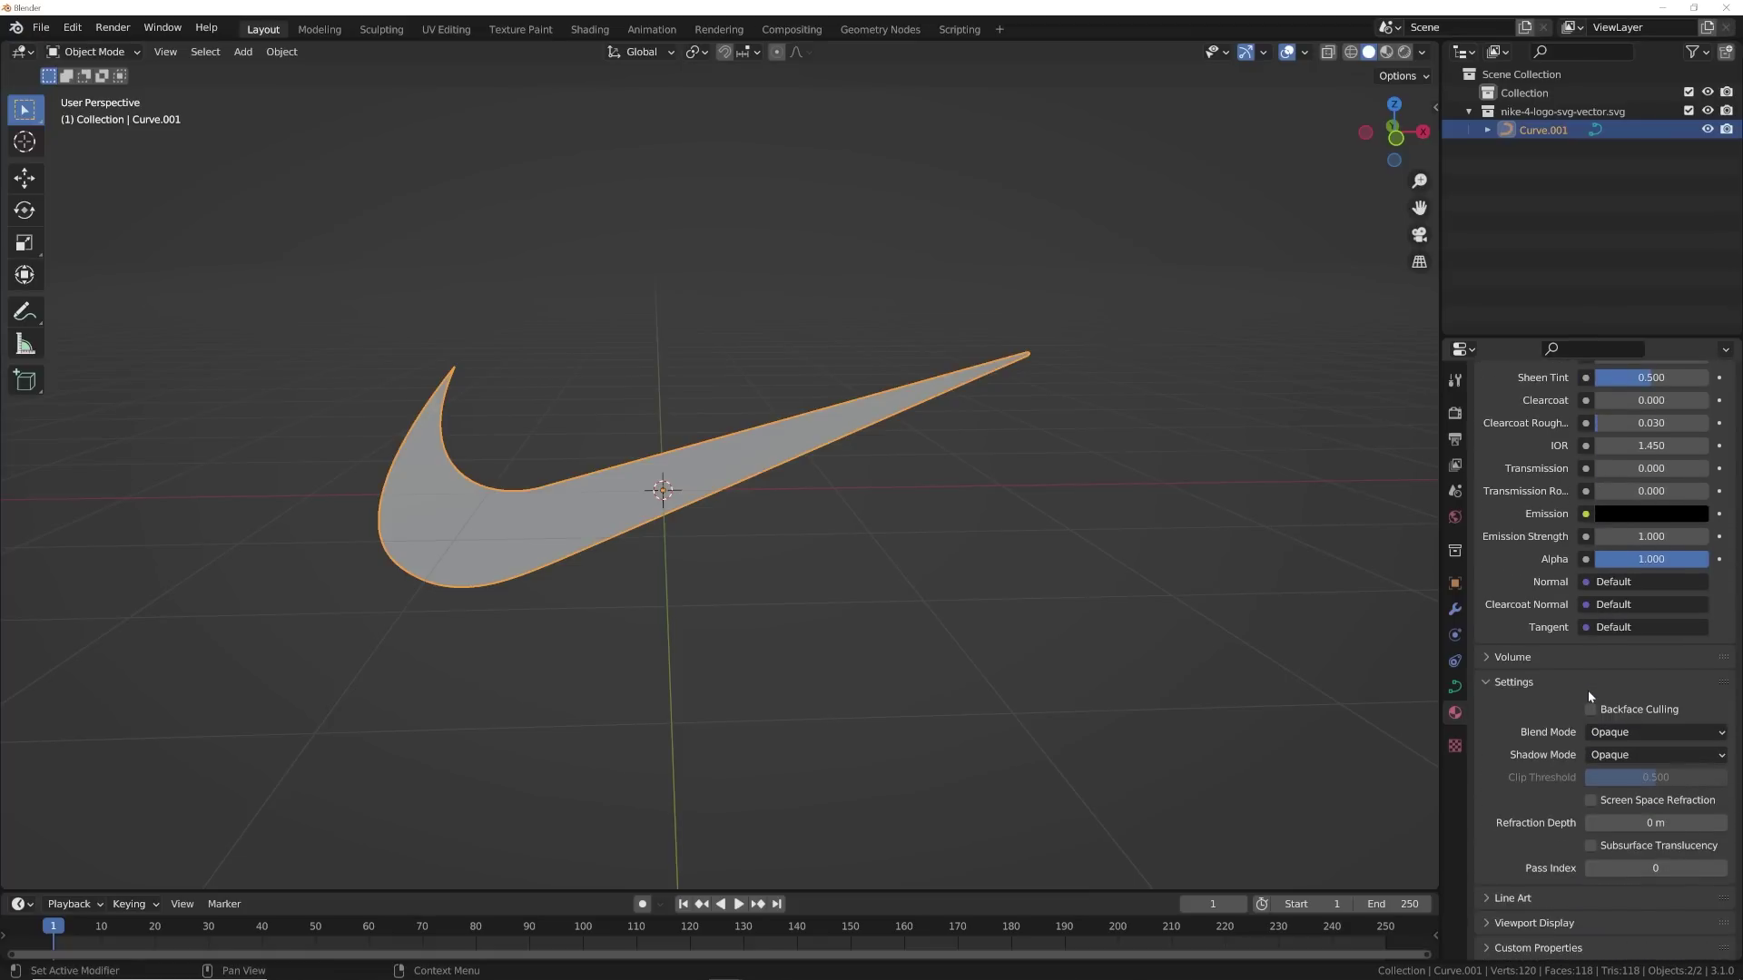
left_click(1522, 688)
scroll(1514, 877, "down", 3)
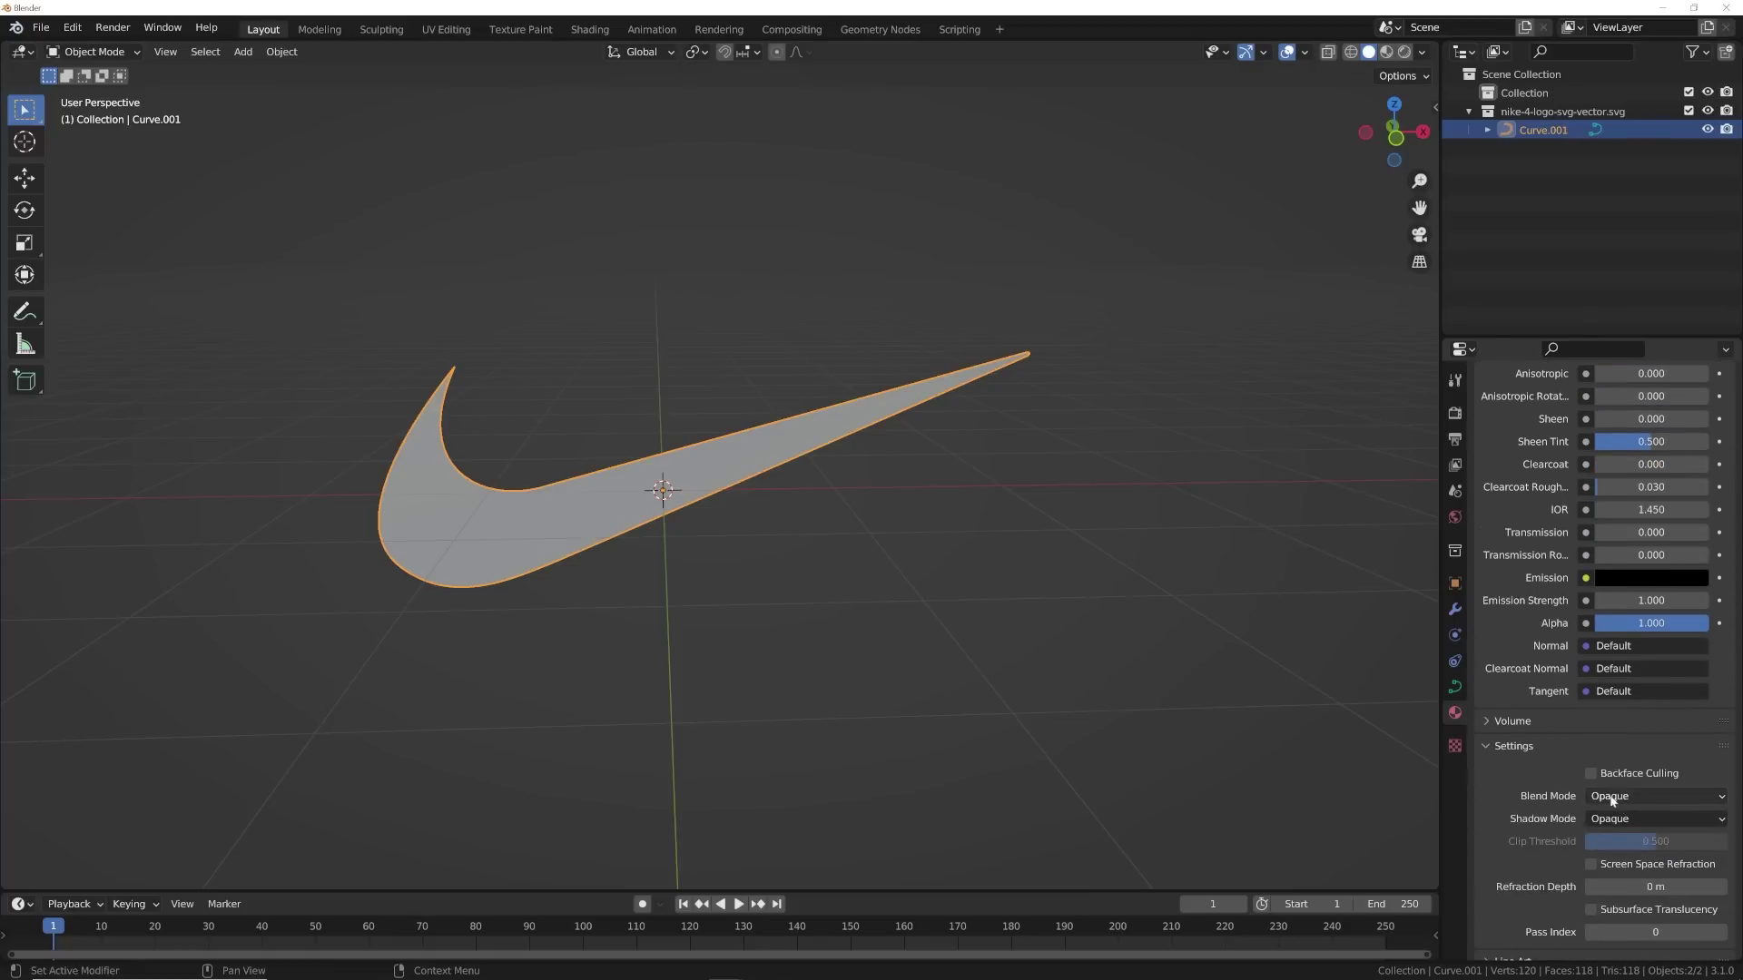
left_click(1625, 796)
left_click(1625, 877)
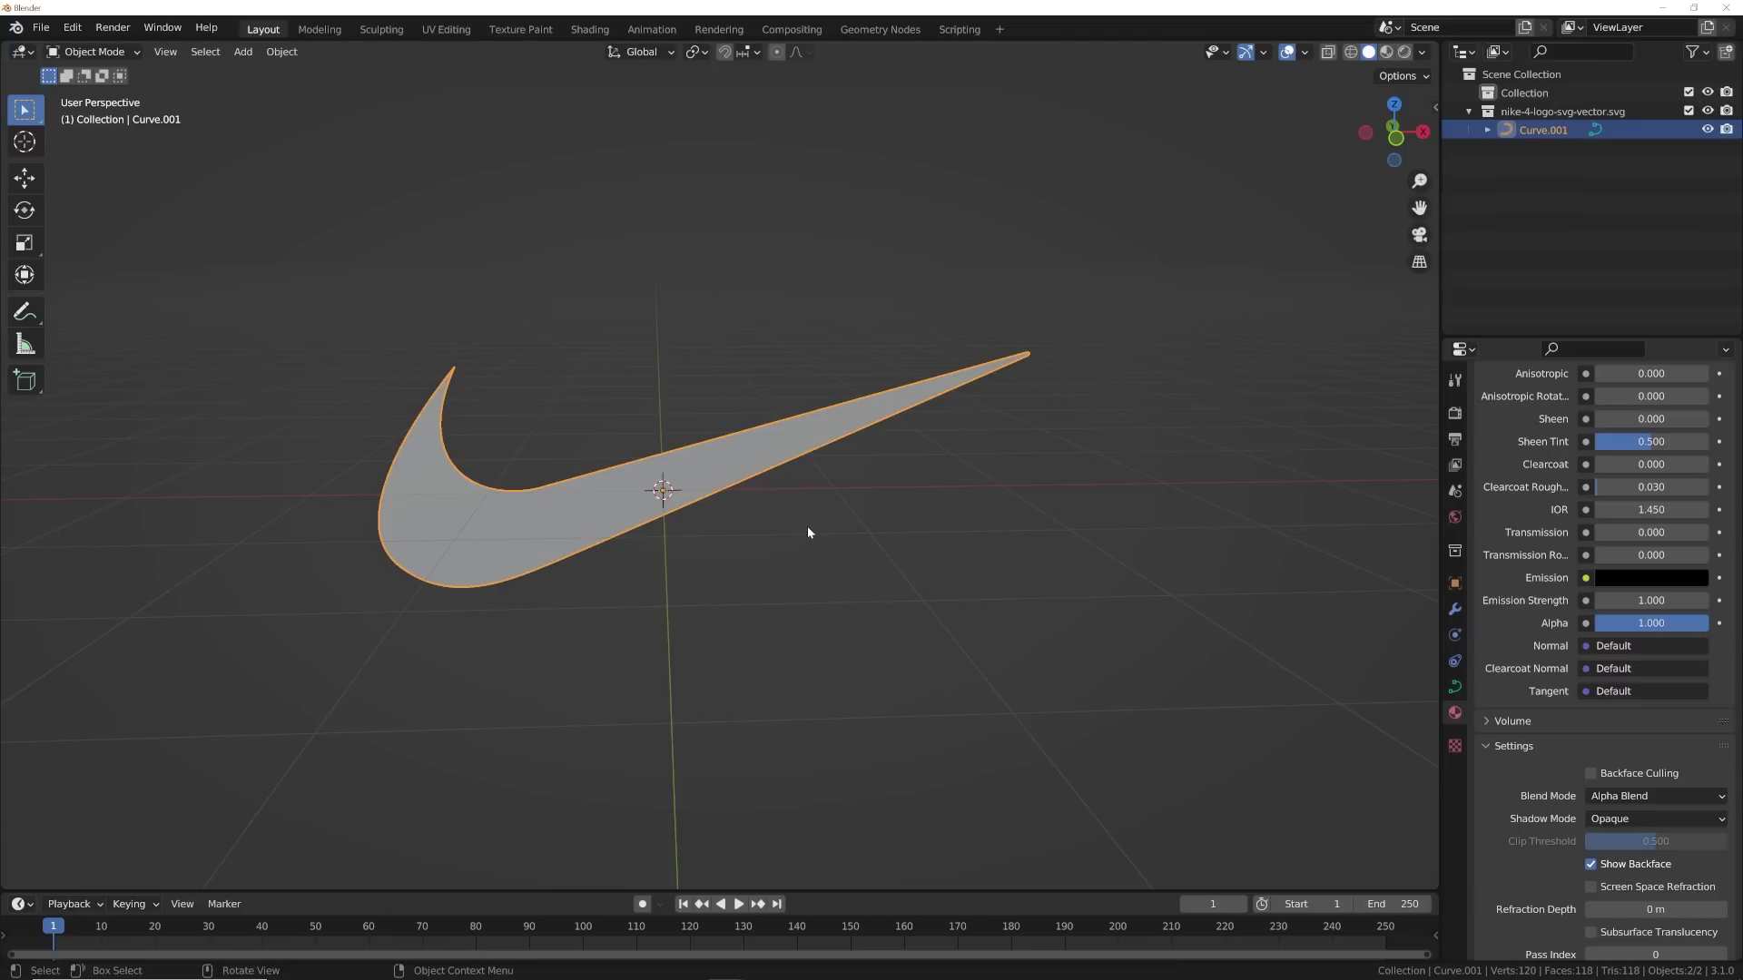
- Switch to the Shading workspace and close the file browser and image editor areas to widen the 3D view and node editor
left_click(589, 30)
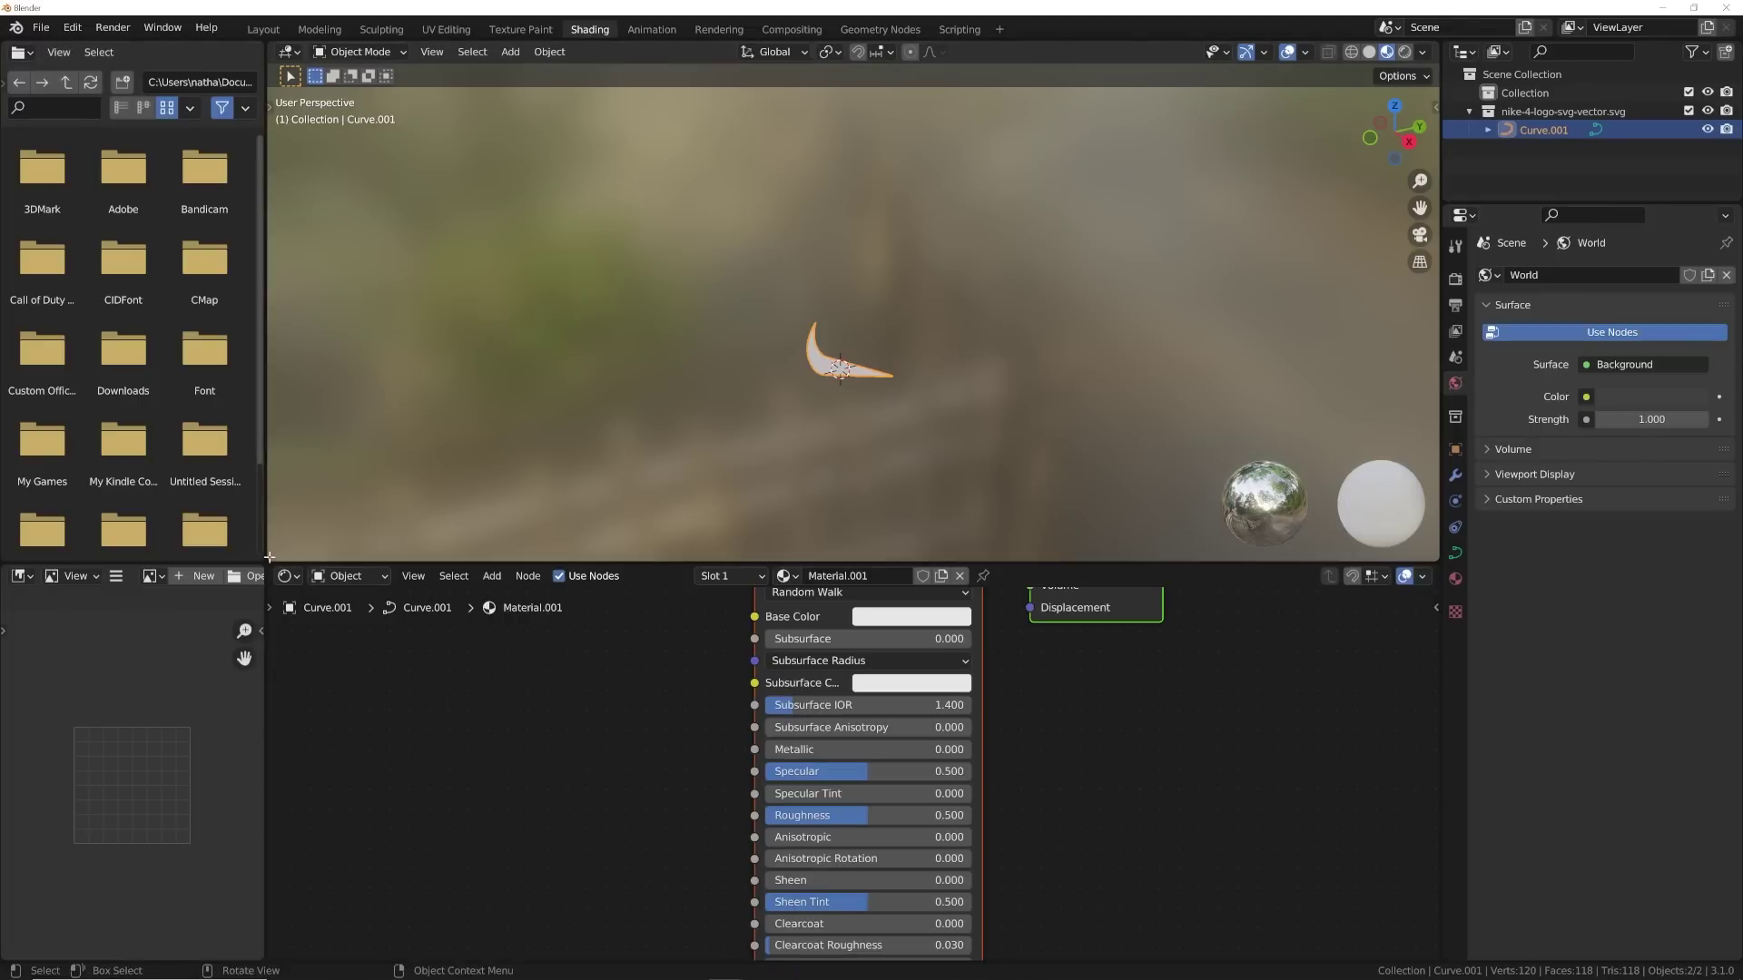
left_click_drag(270, 556, 227, 573)
middle_click_drag(689, 372, 752, 350)
scroll(842, 486, "up", 8)
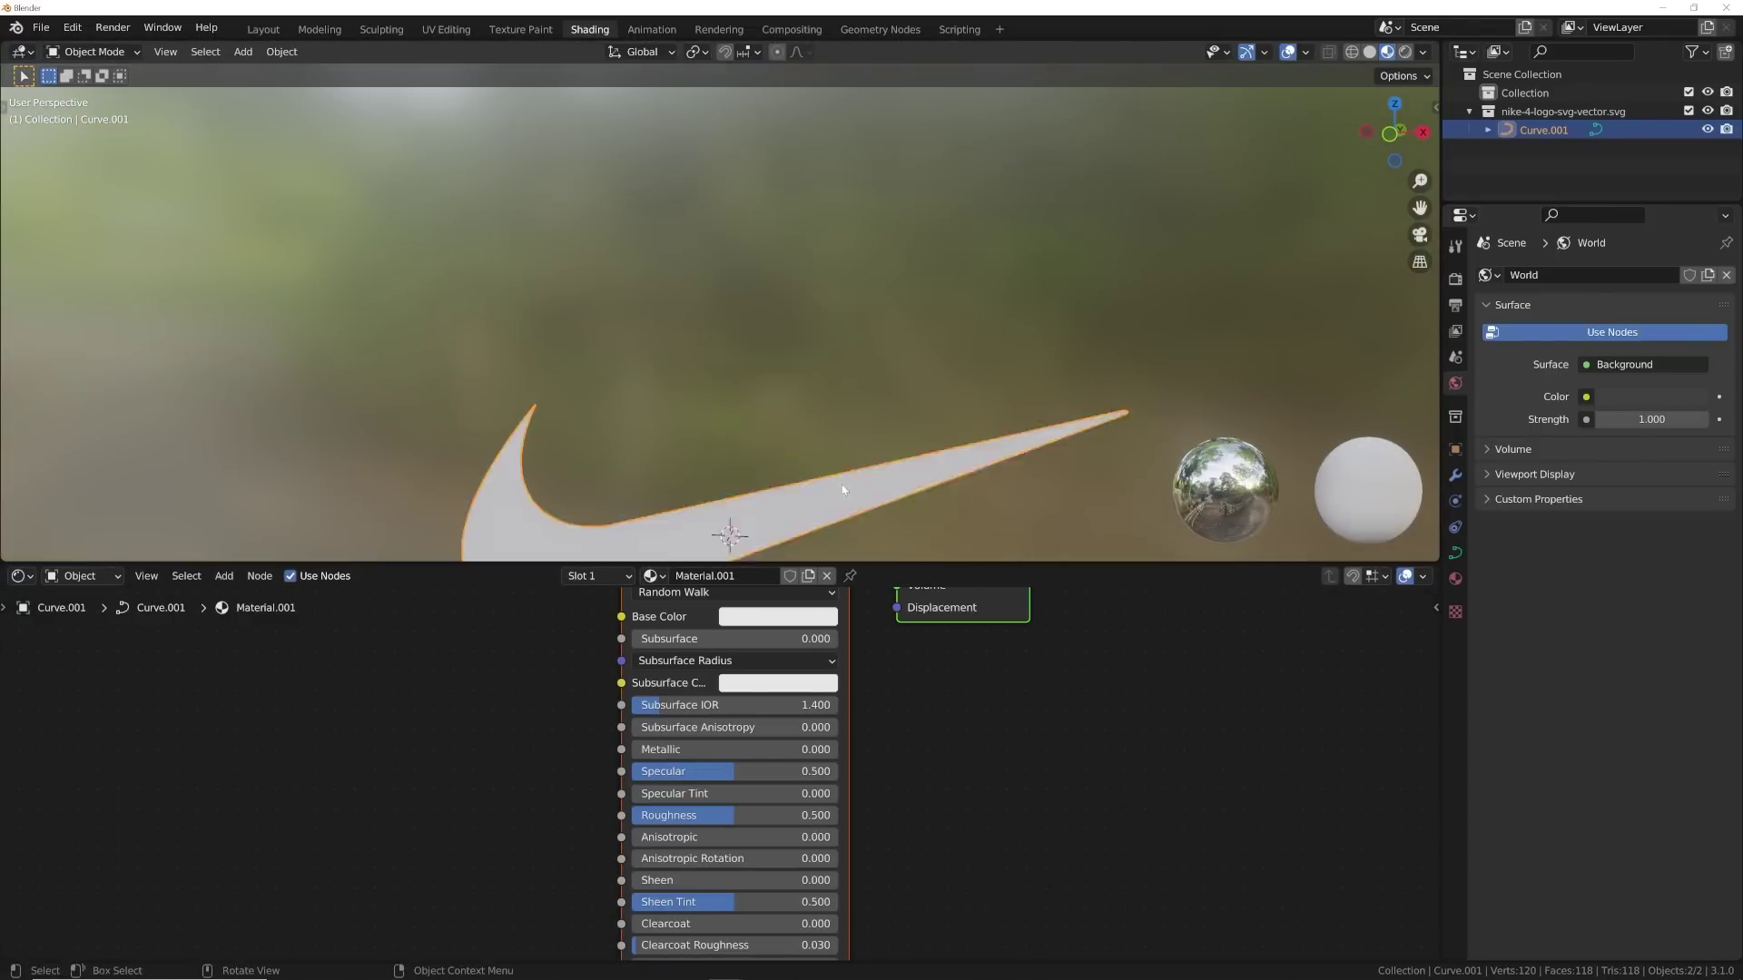
middle_click_drag(844, 490, 853, 322, "shift")
- Set the viewport shading's World Opacity to 0 to hide the environment image behind the swoosh
left_click(1423, 53)
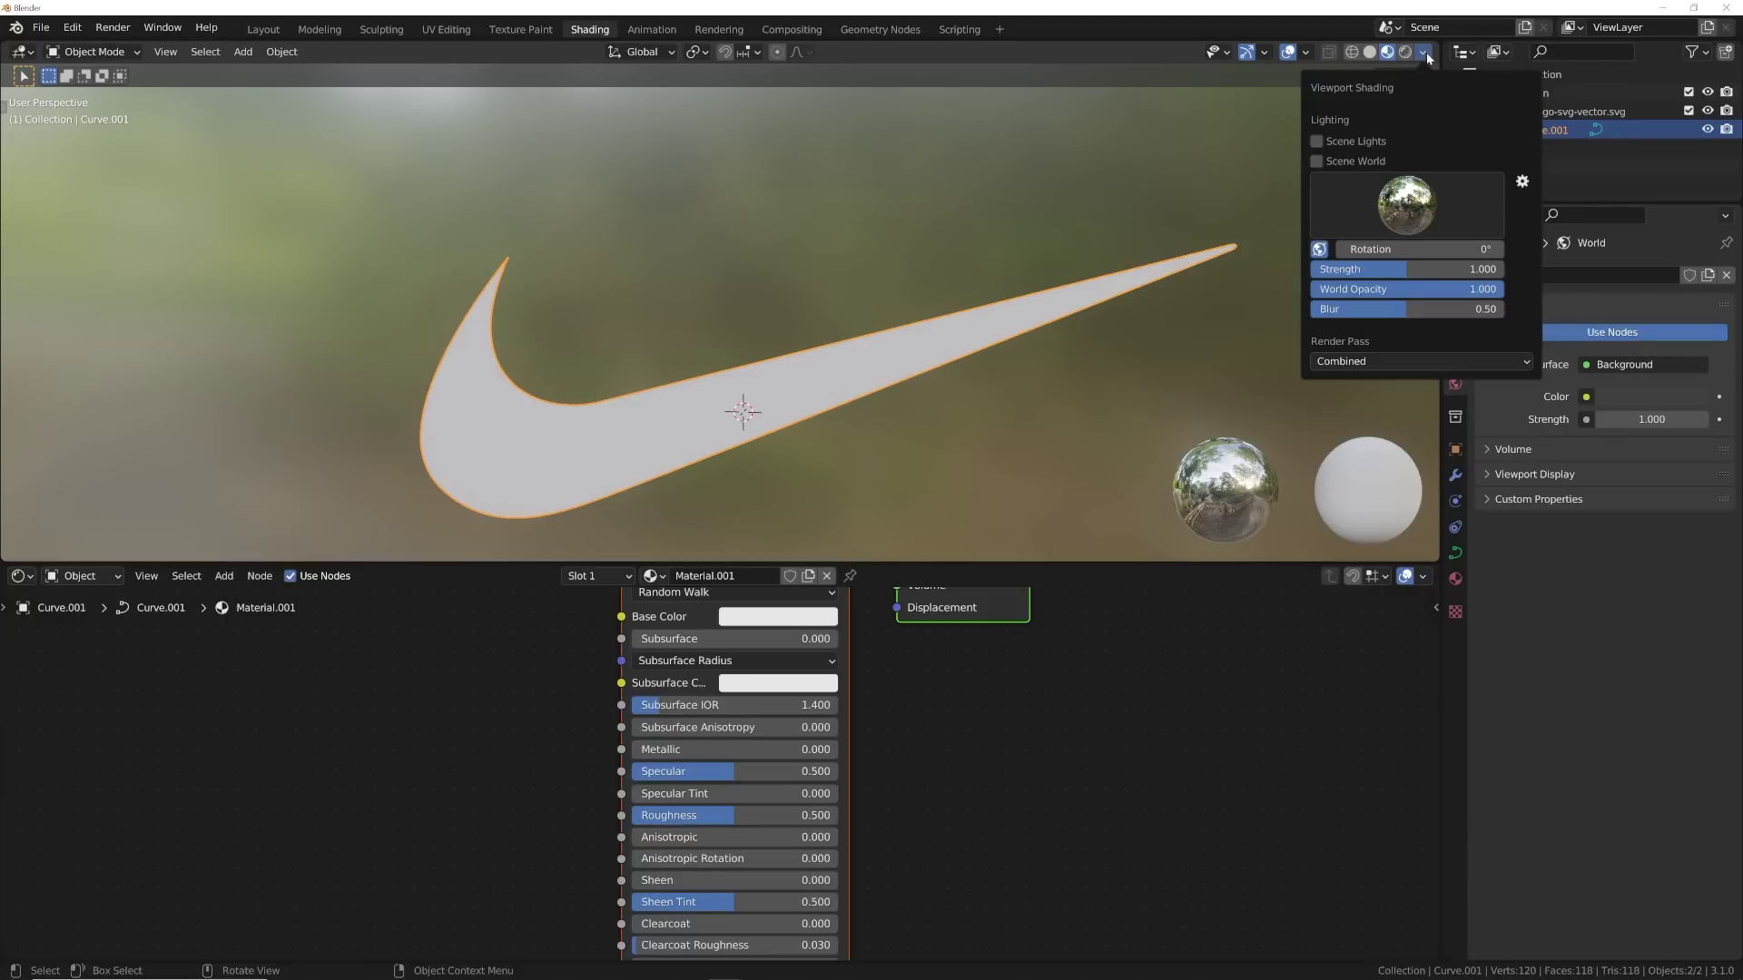
left_click_drag(1425, 290, 1235, 291)
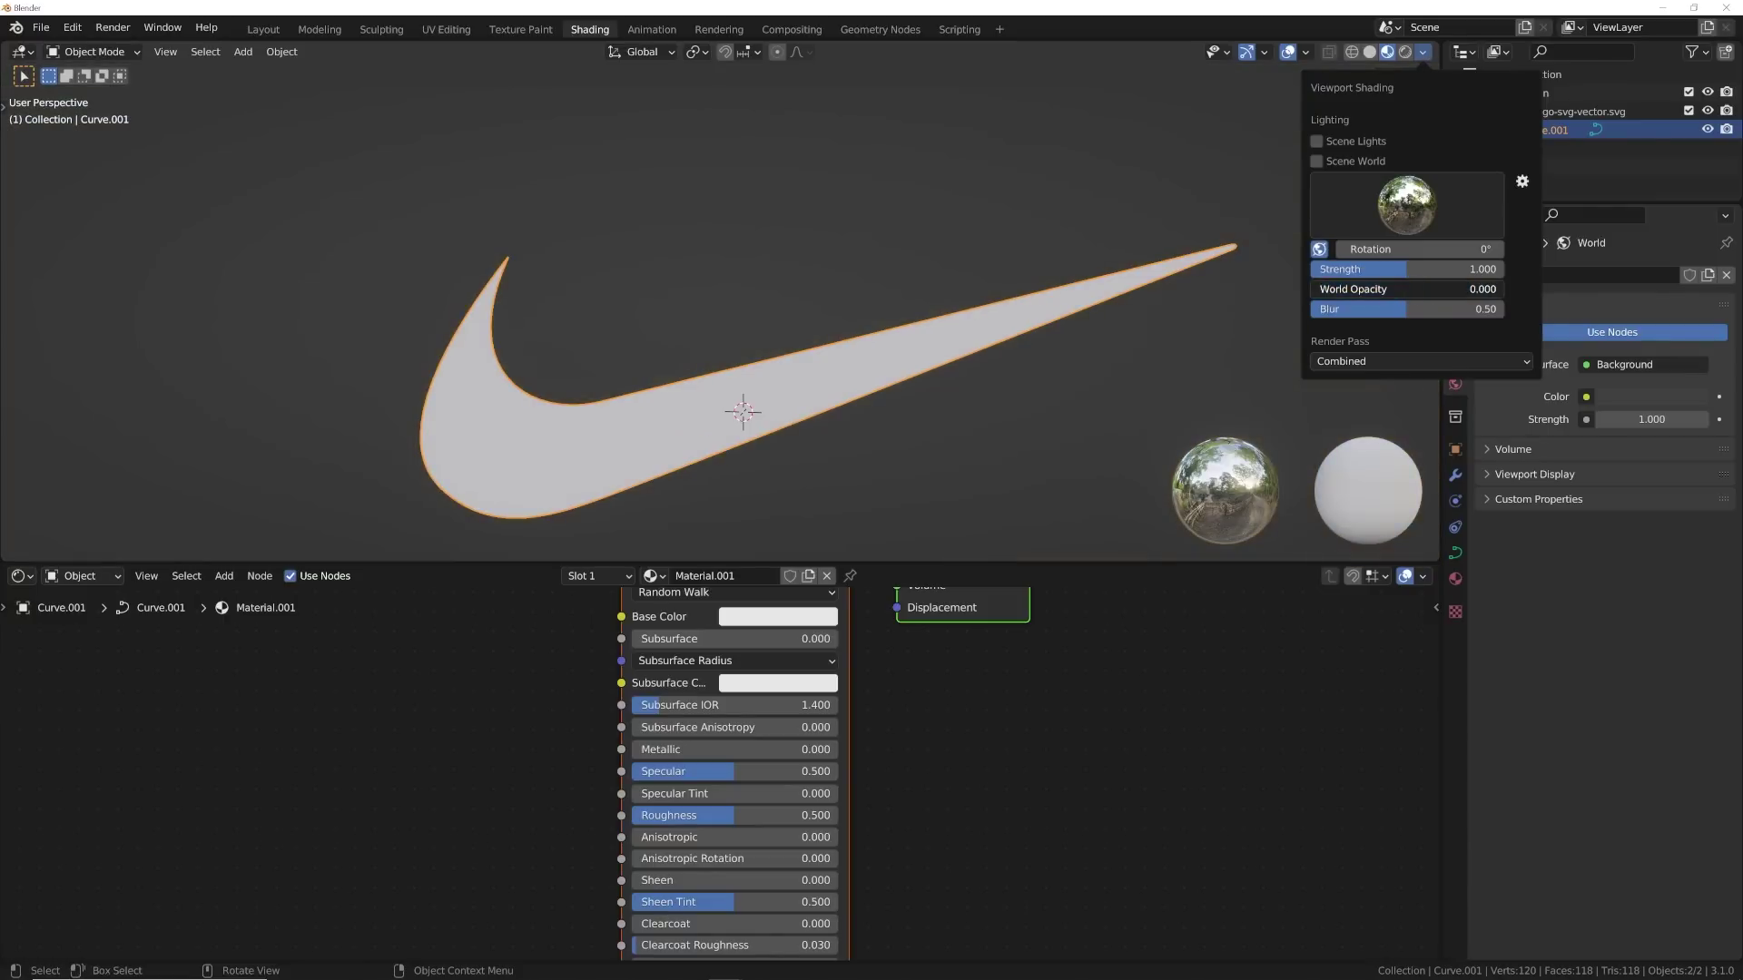
middle_click_drag(681, 304, 719, 303)
middle_click_drag(831, 383, 850, 341, "shift")
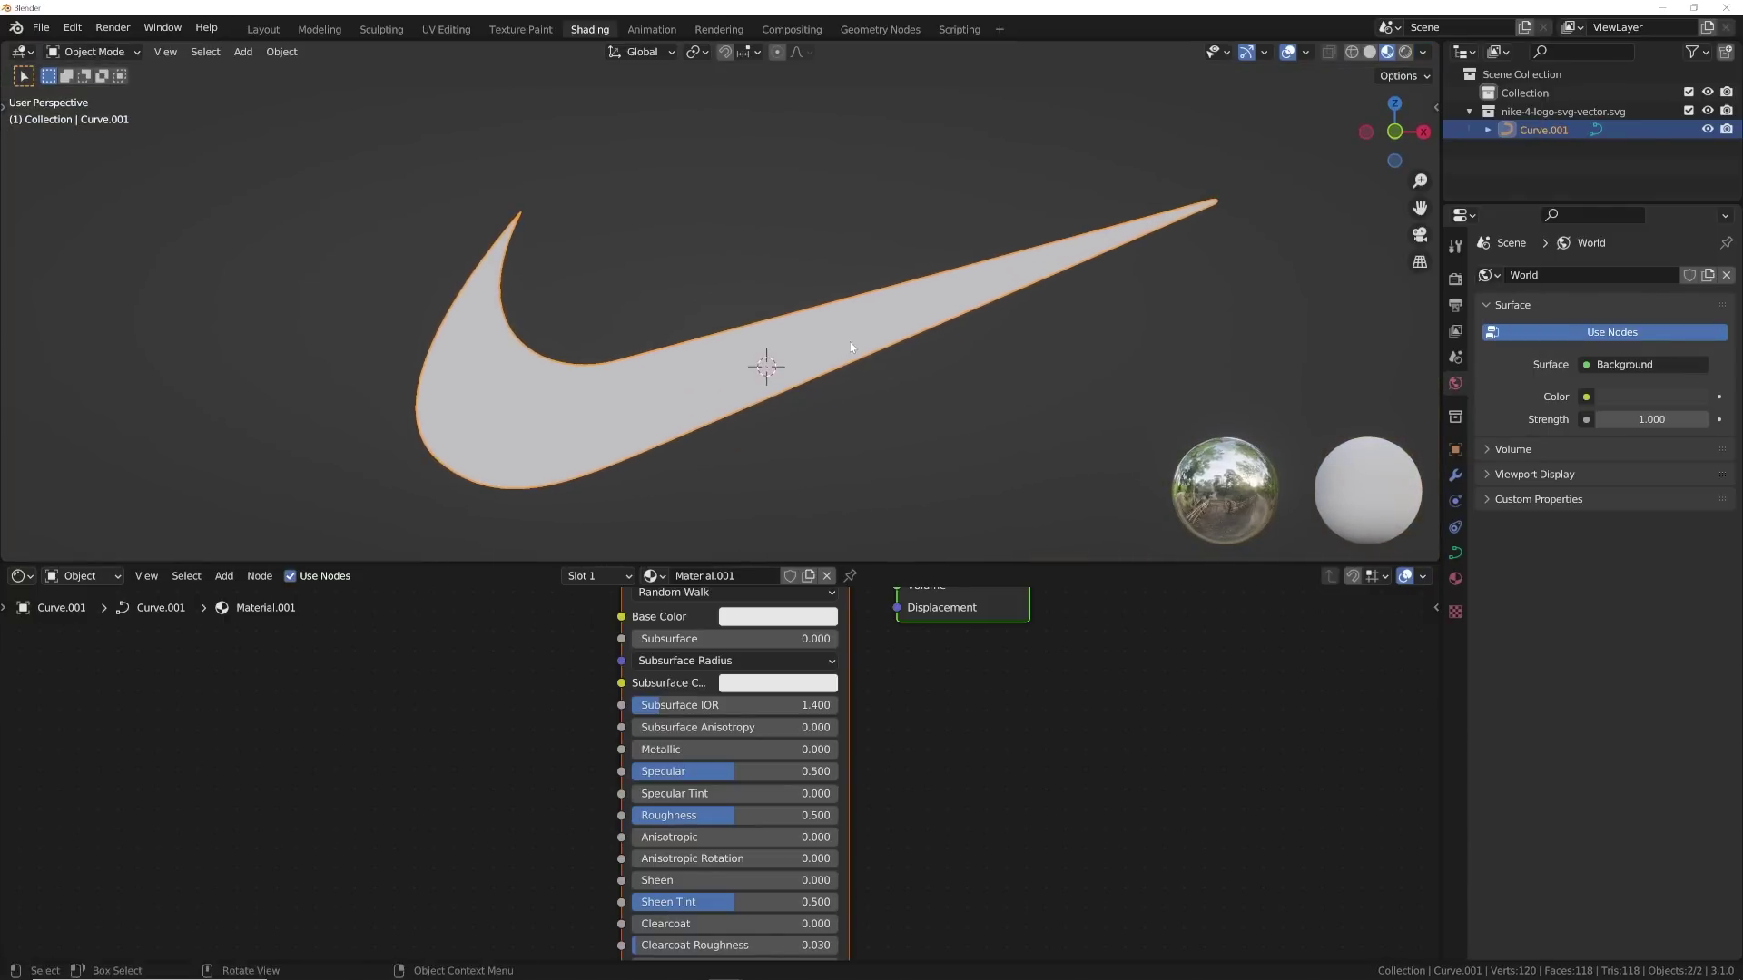
- Enlarge the node editor area and delete the Principled BSDF node from the swoosh's material
scroll(754, 699, "down", 3)
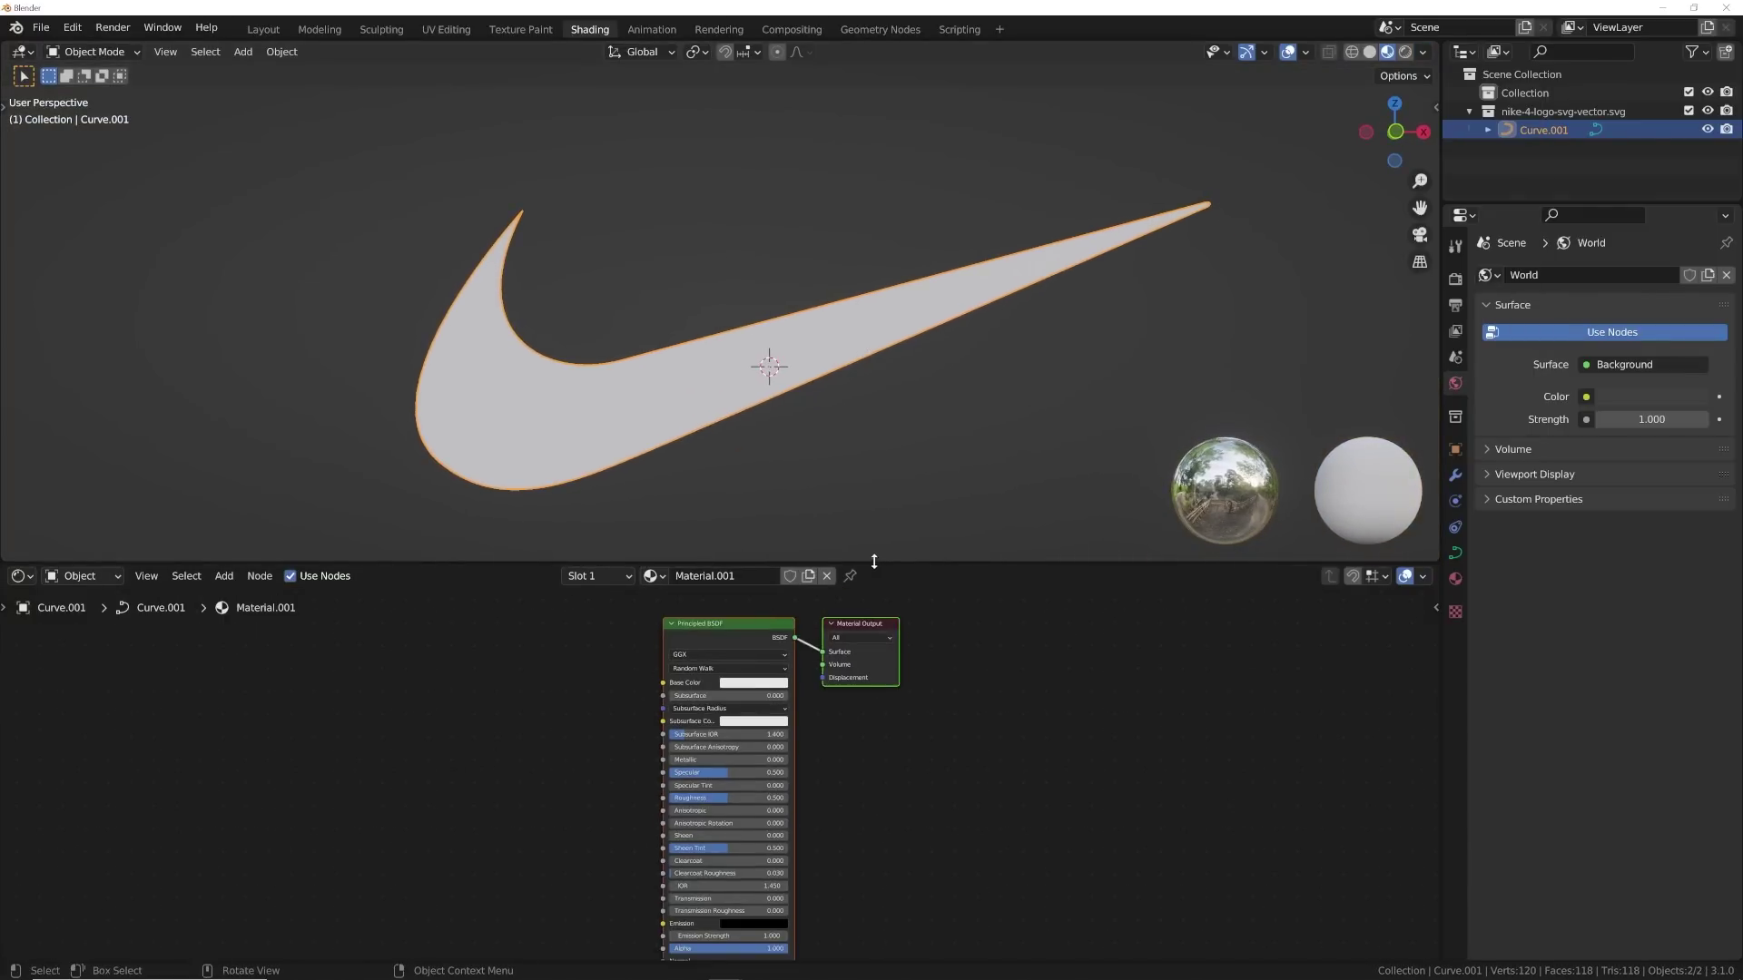
left_click_drag(872, 559, 885, 470)
scroll(730, 535, "up", 2)
left_click_drag(730, 536, 736, 543)
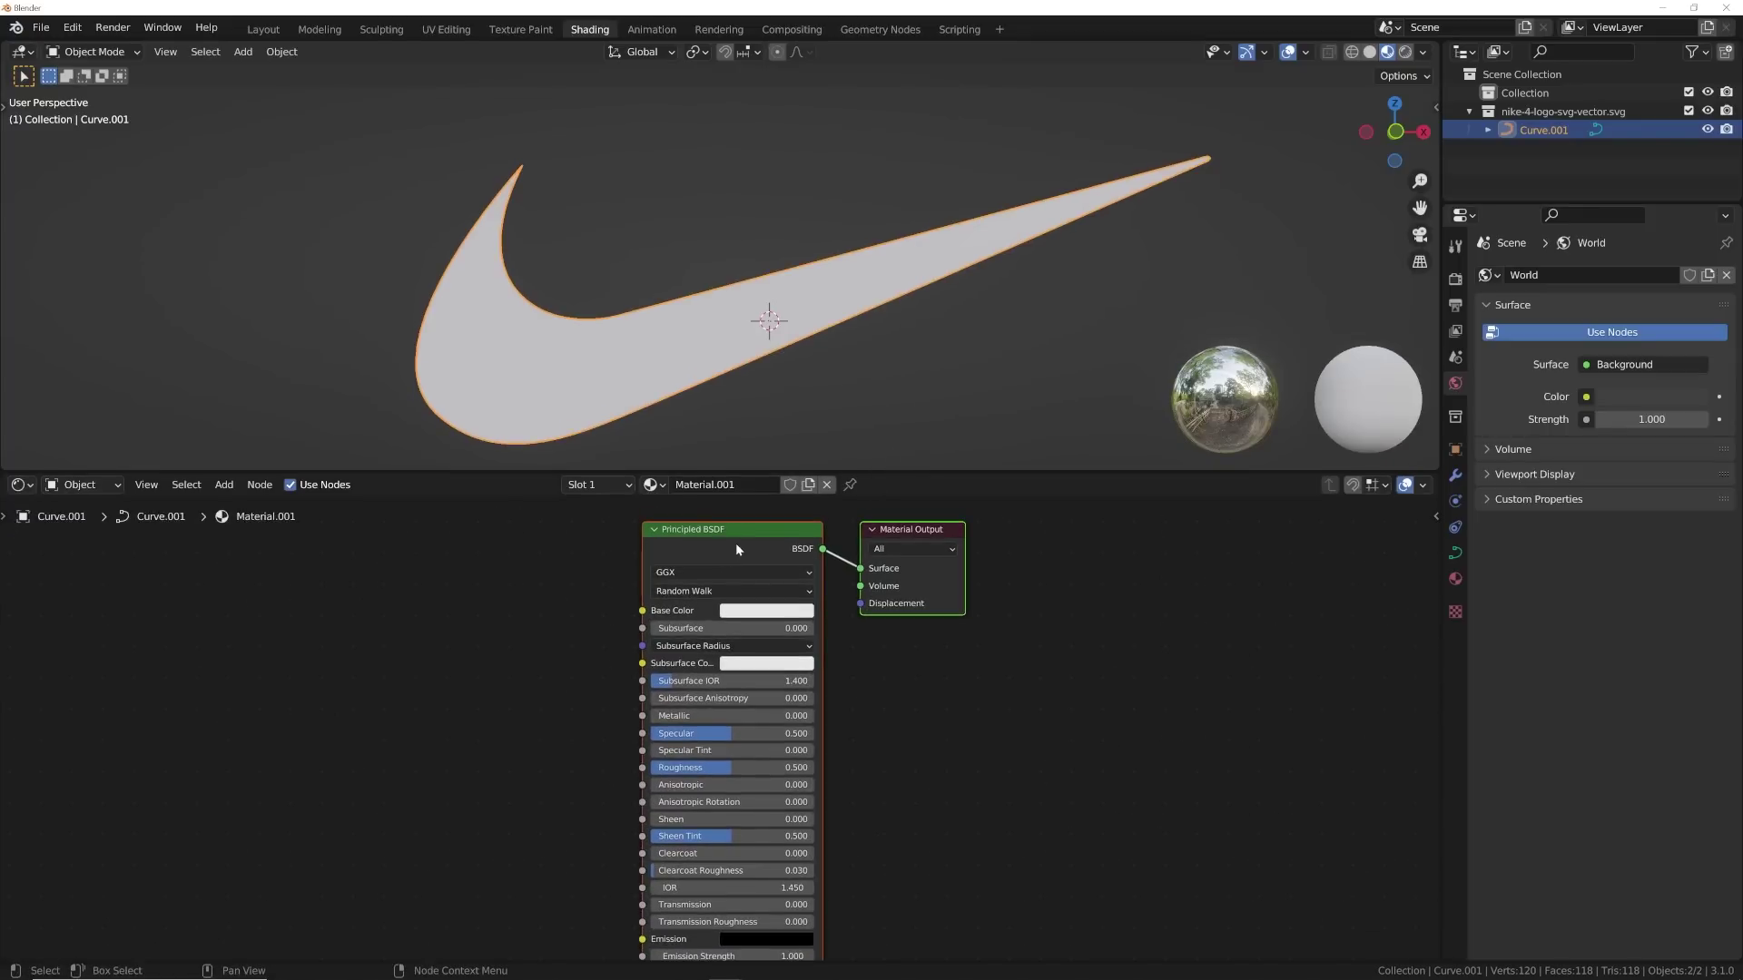
left_click(735, 543)
key("x")
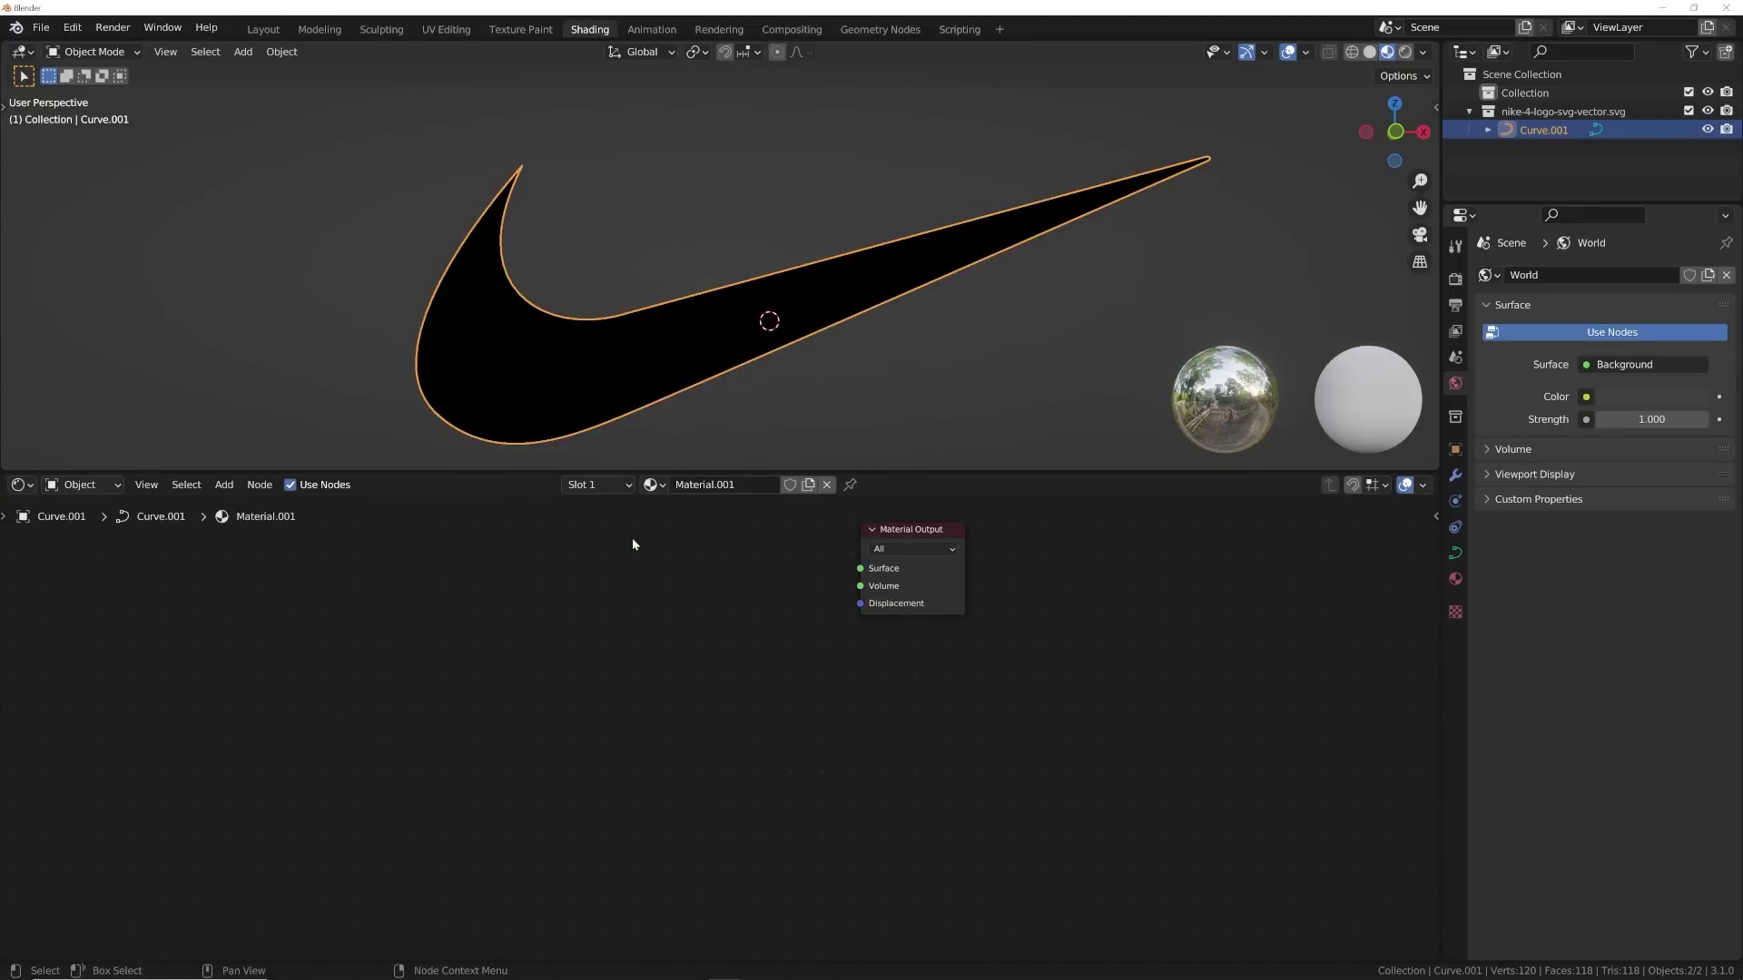
- Add a Mix Shader node and connect its output to the Material Output's Surface input
key("shift+a")
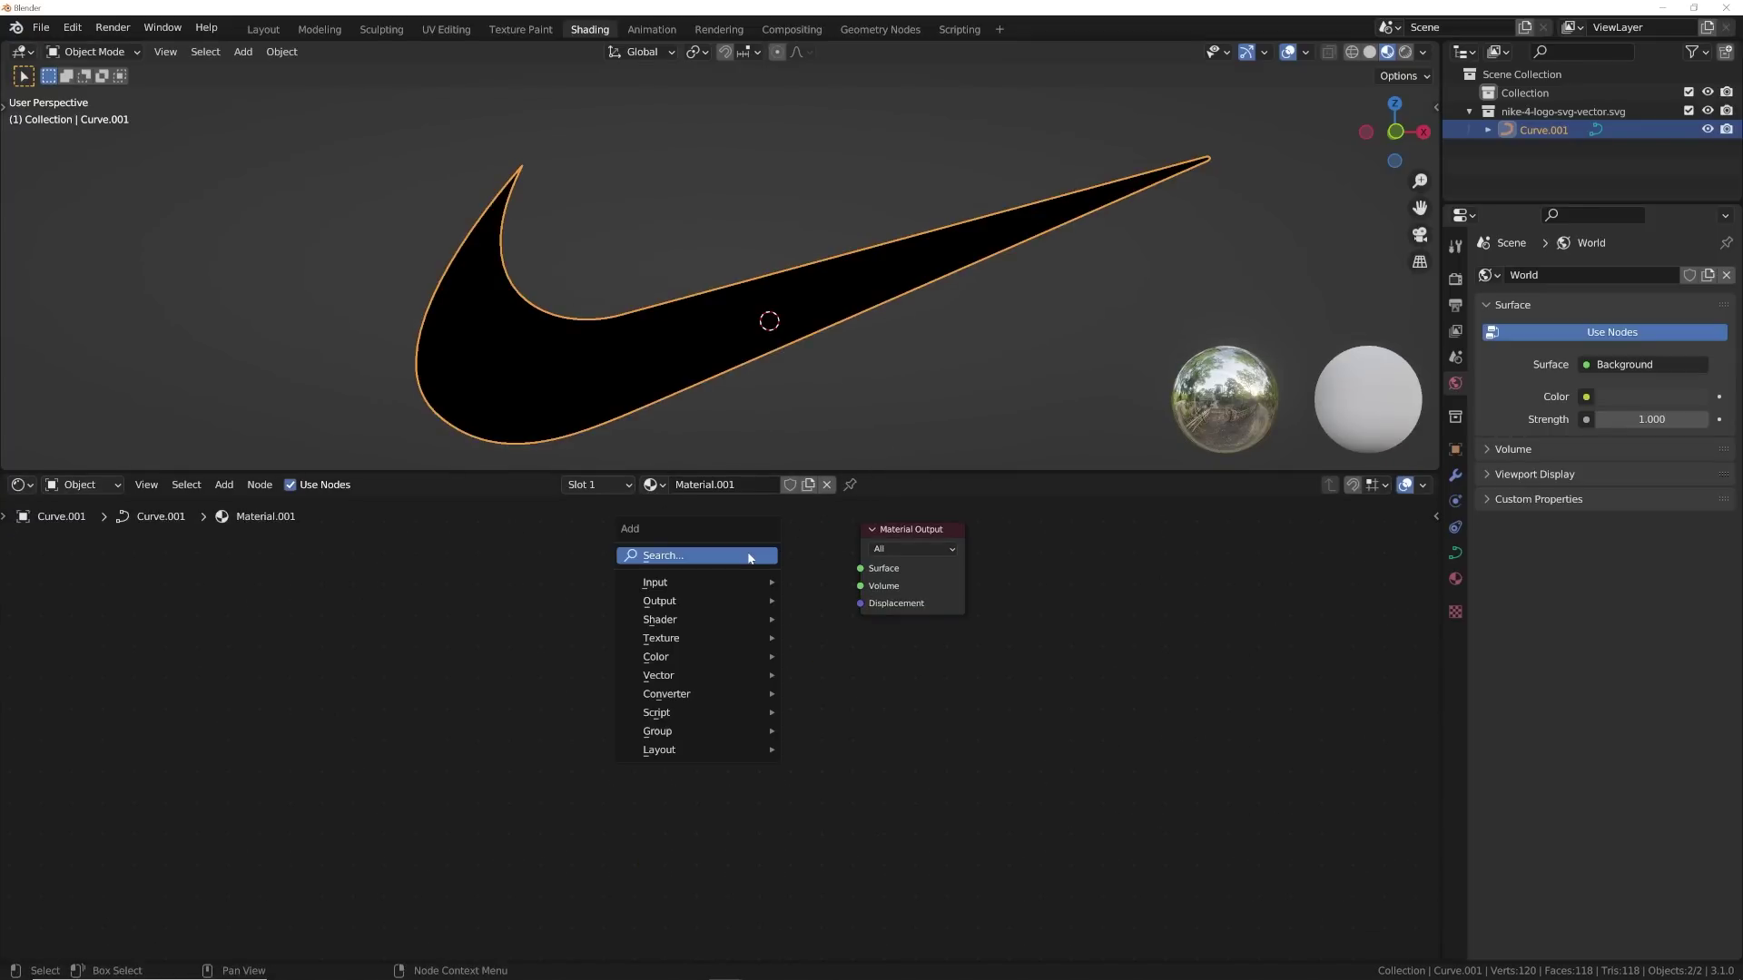
left_click(771, 555)
type("mis")
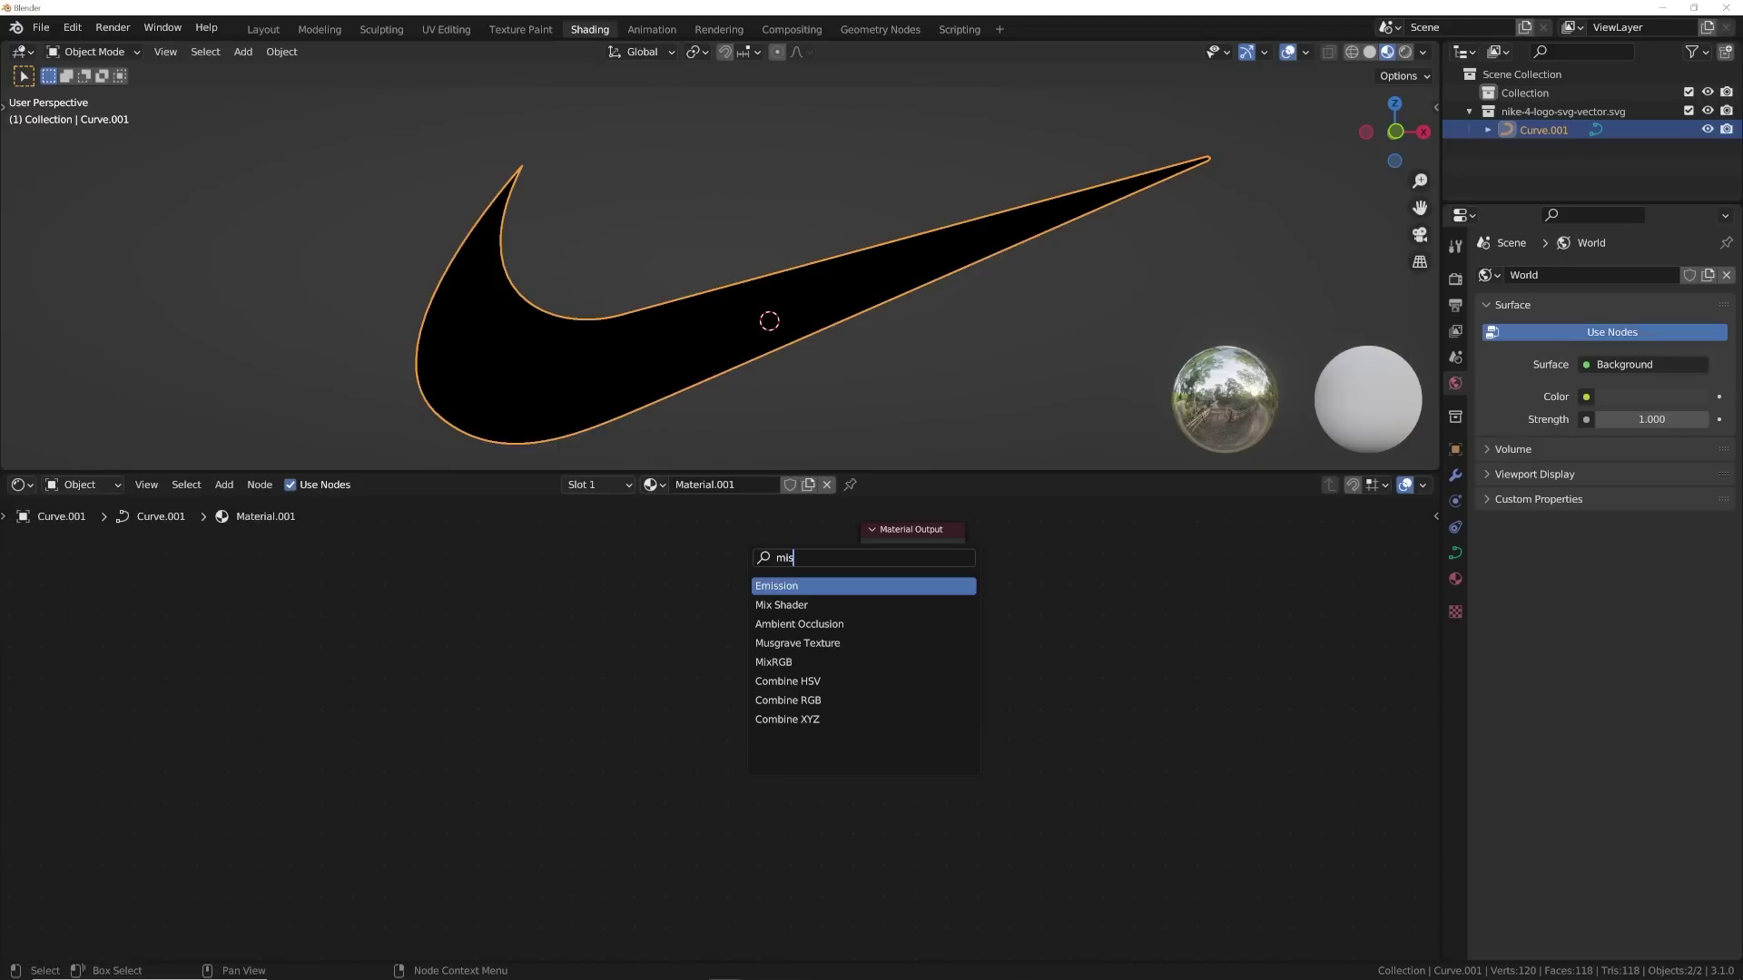
left_click(801, 606)
left_click(736, 589)
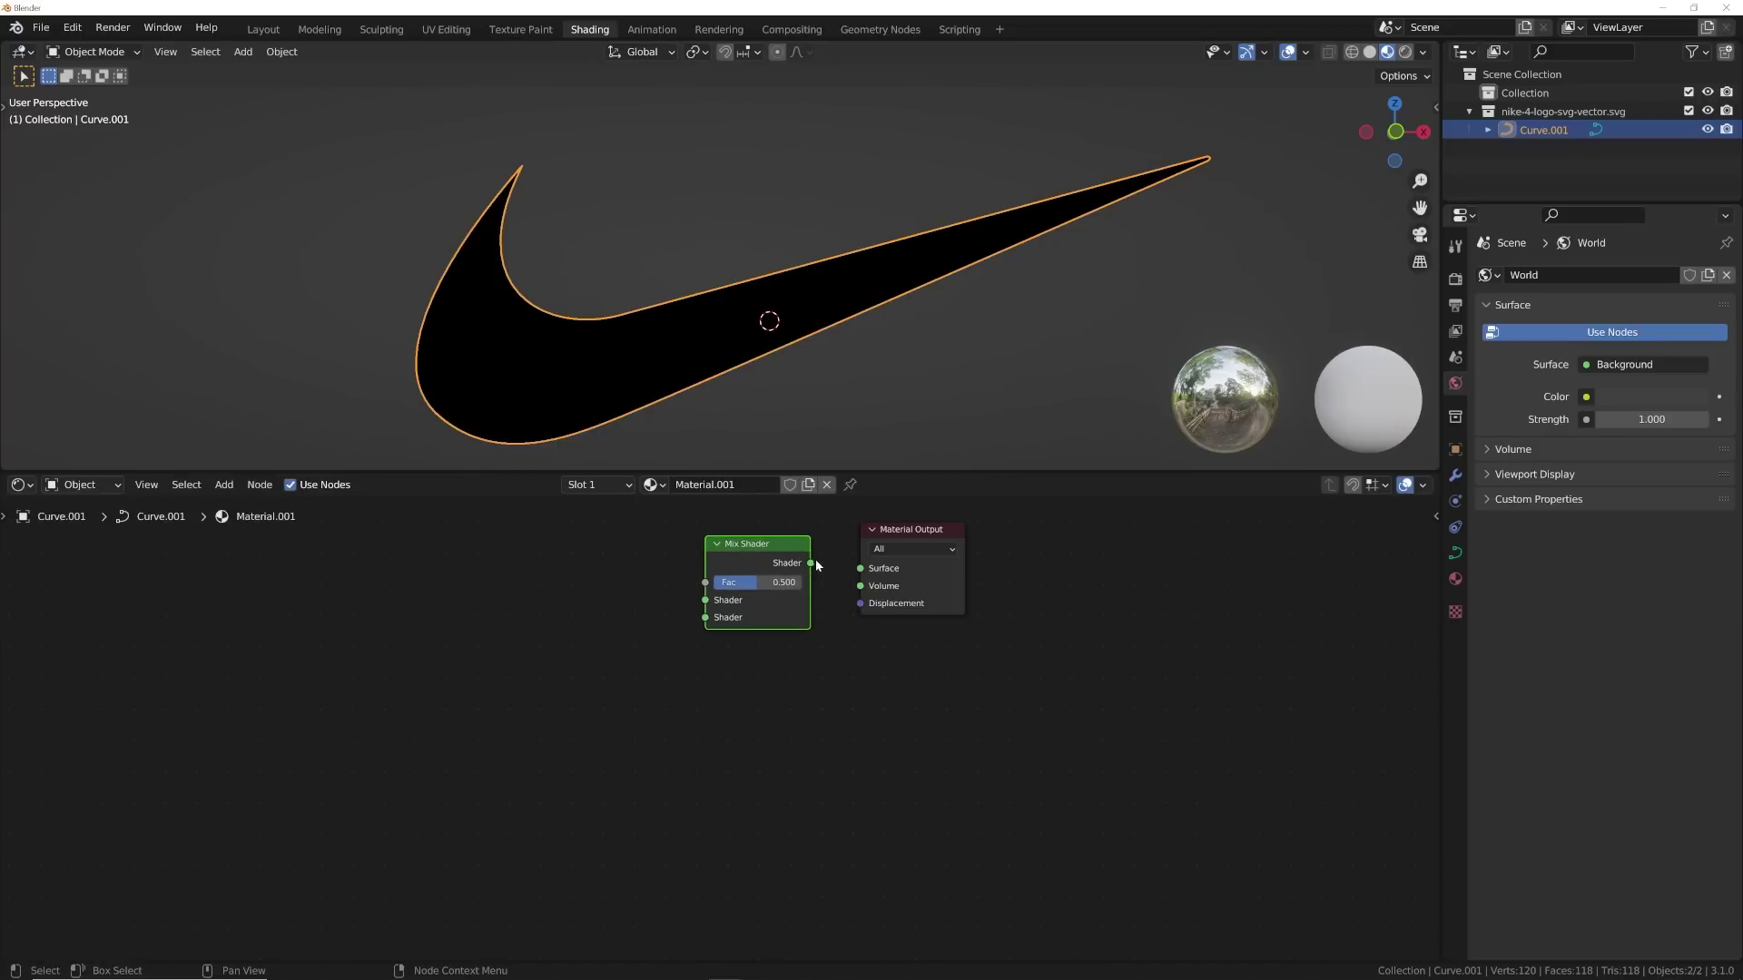
left_click_drag(810, 563, 860, 568)
- Add a Transparent BSDF node and connect it to the Mix Shader's second Shader input
scroll(704, 674, "up", 3)
key("shift+a")
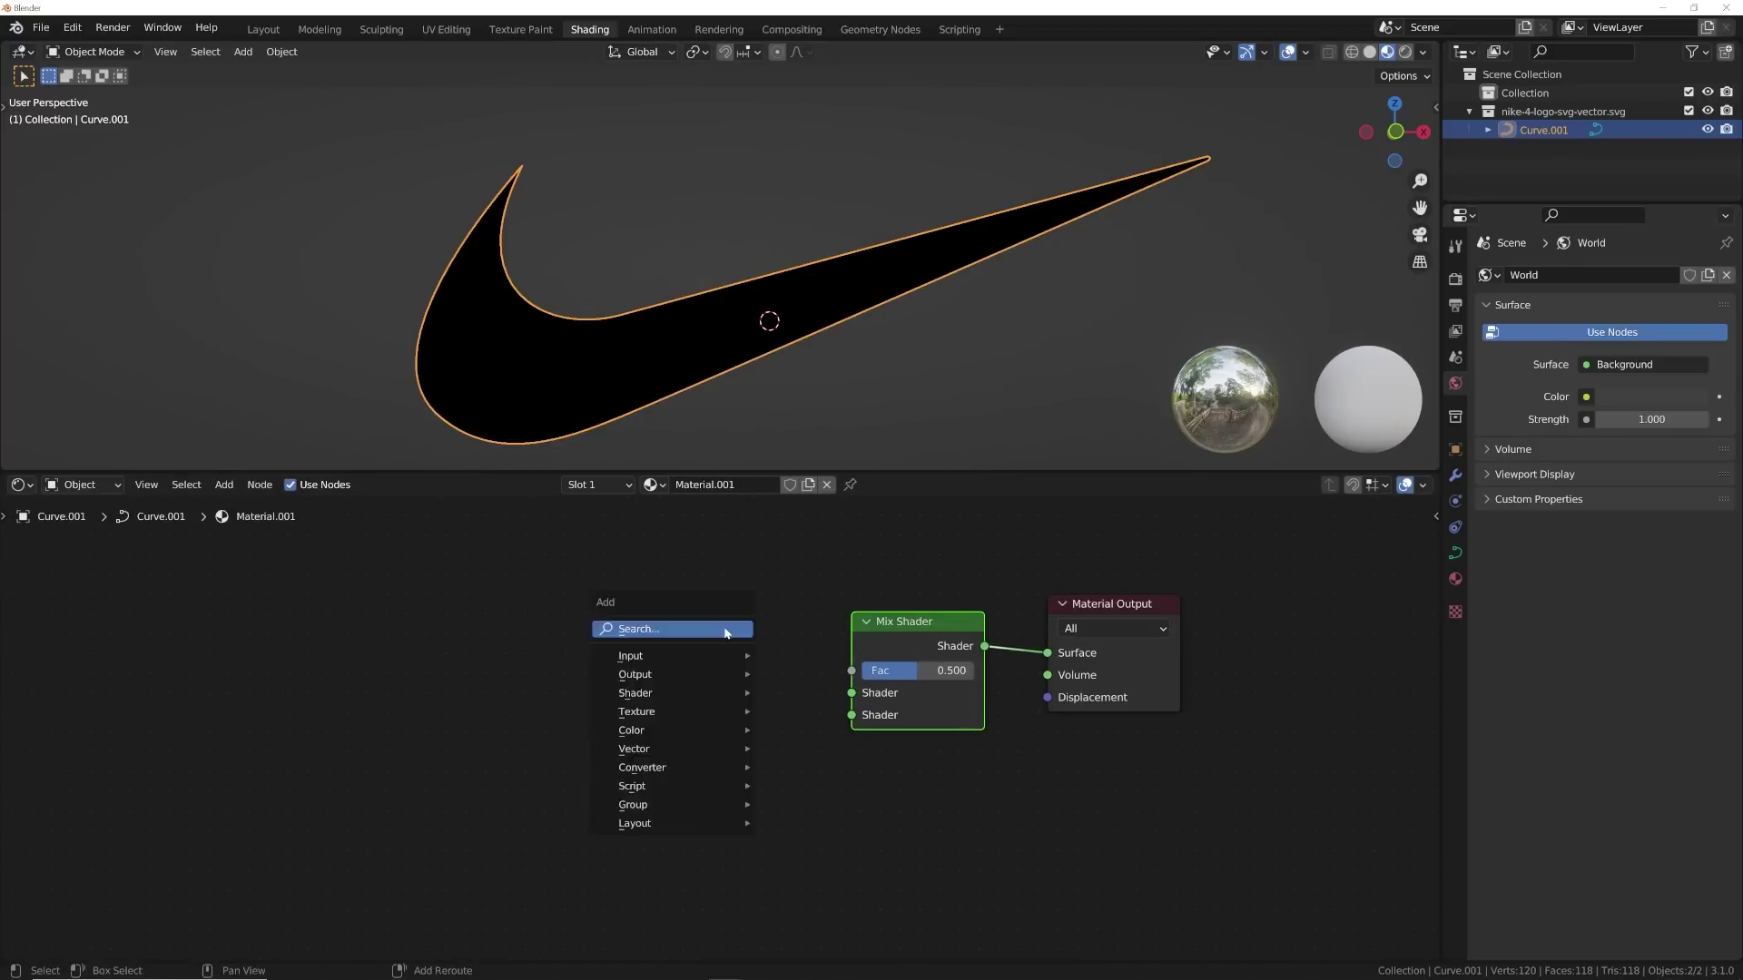
left_click(727, 630)
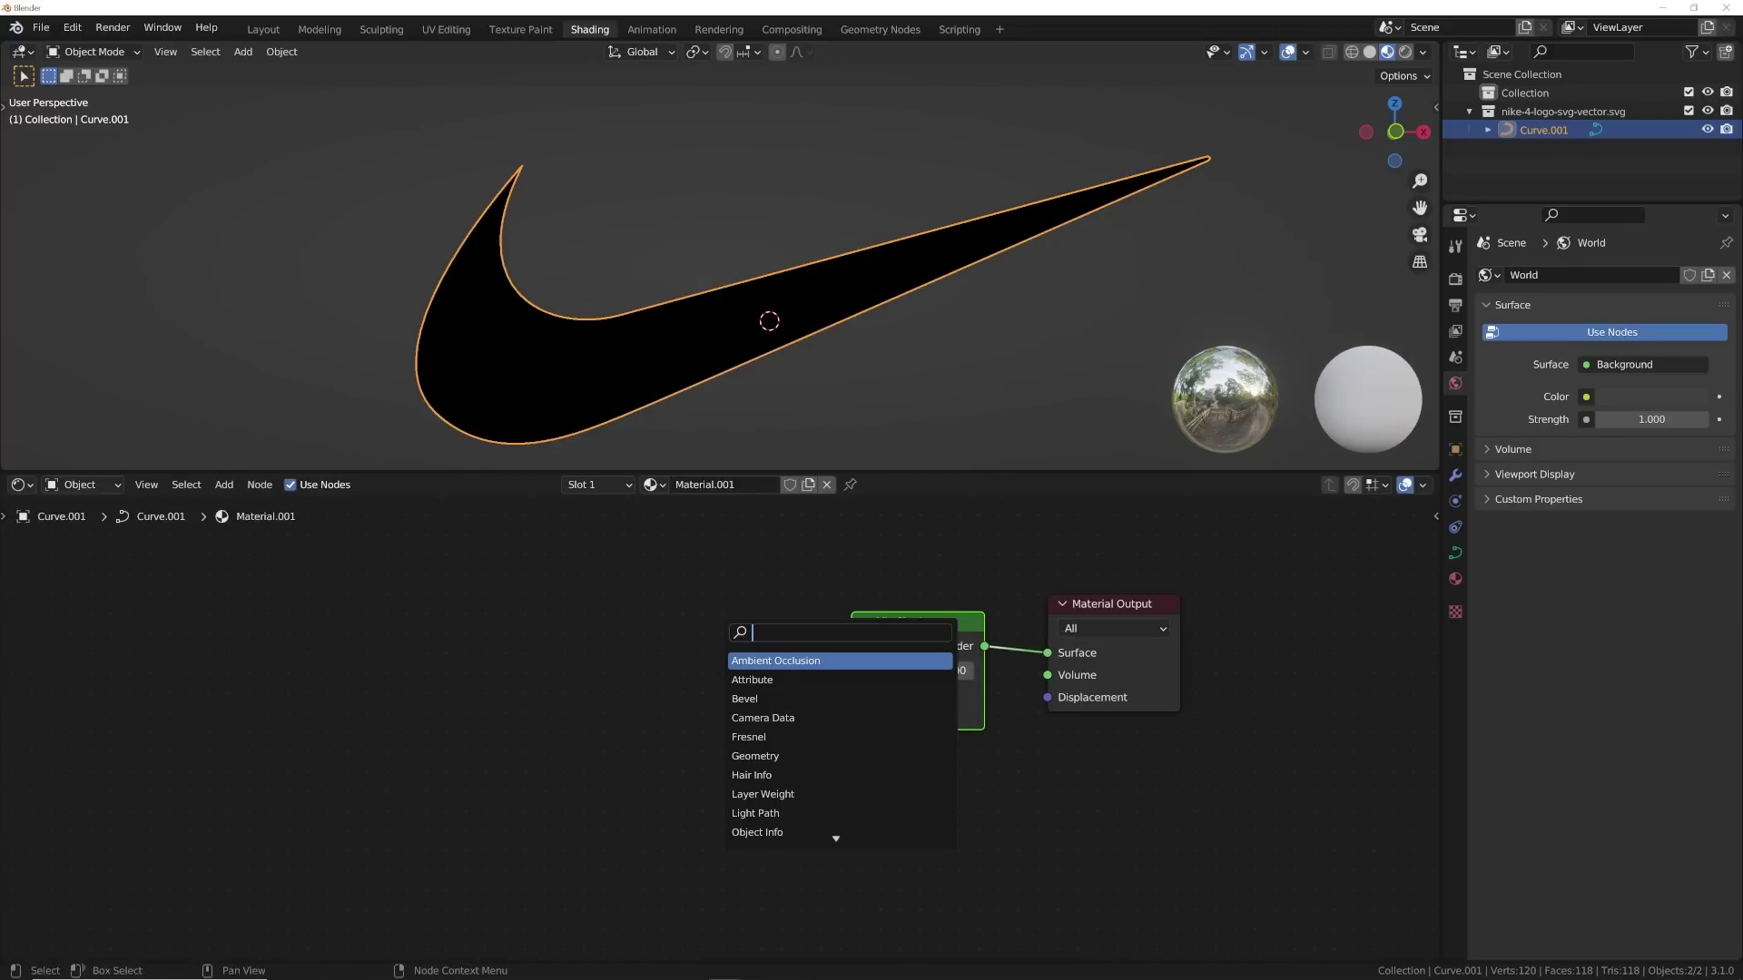
type("tra")
key("Down")
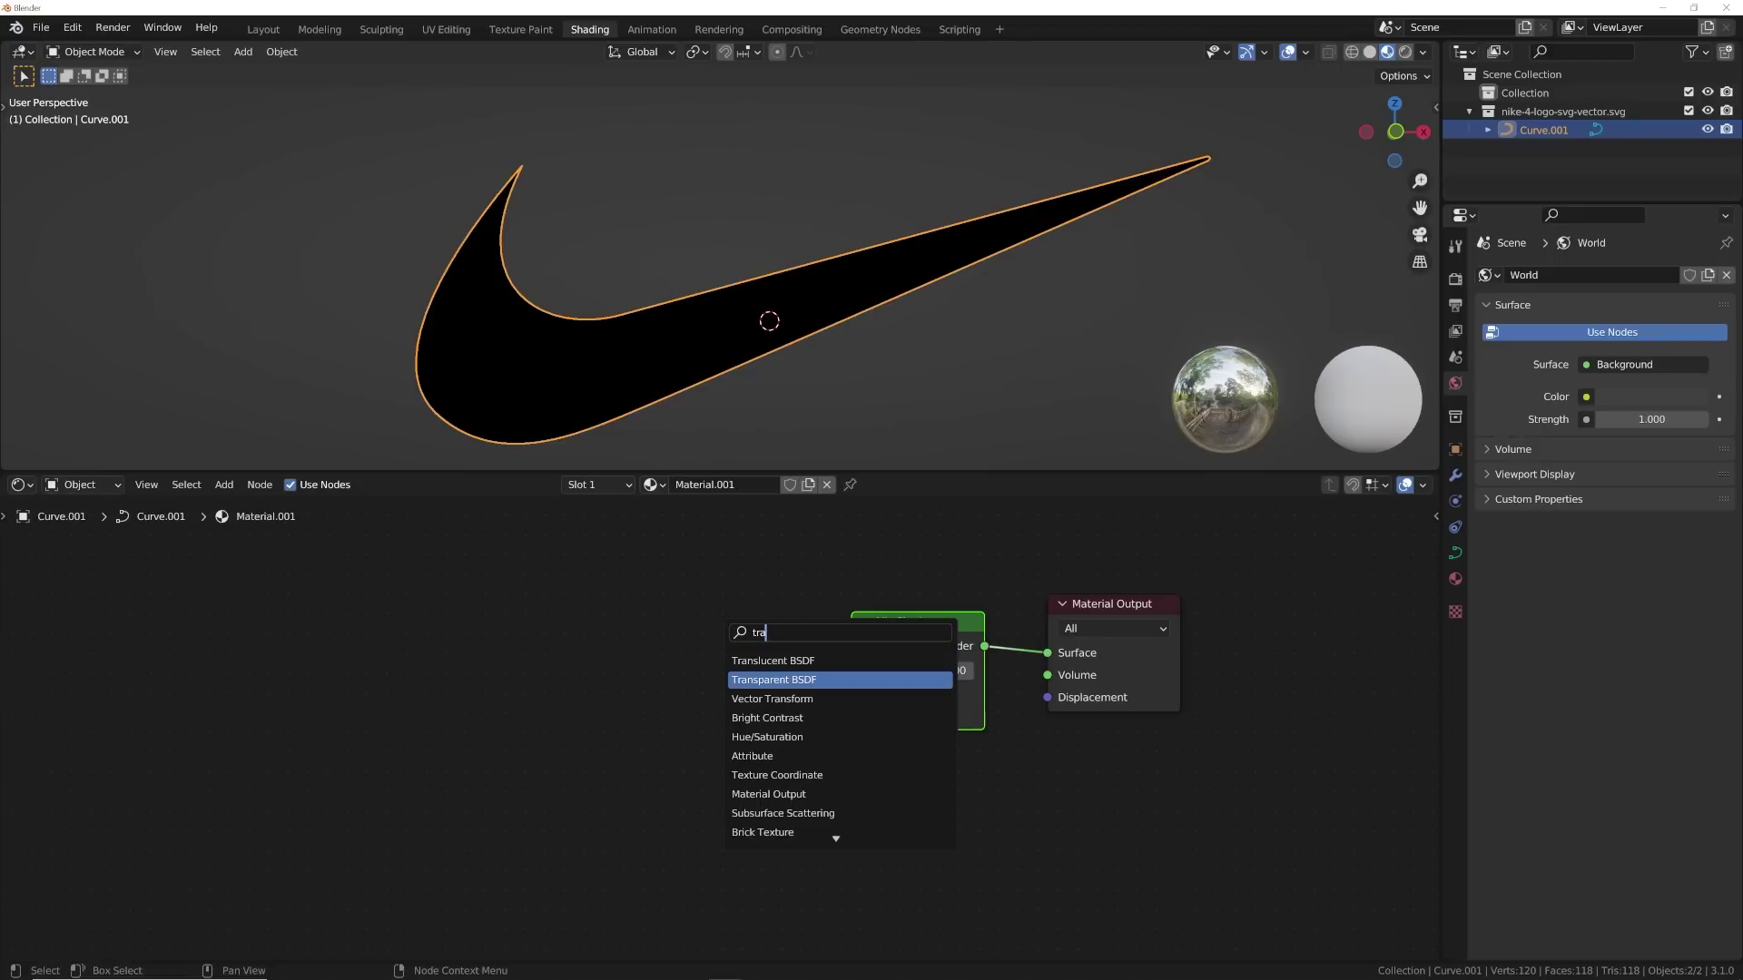
key("Return")
left_click(759, 756)
left_click_drag(792, 734, 851, 714)
- Add an Emission node and connect its output to the Mix Shader's first Shader input
key("shift+a")
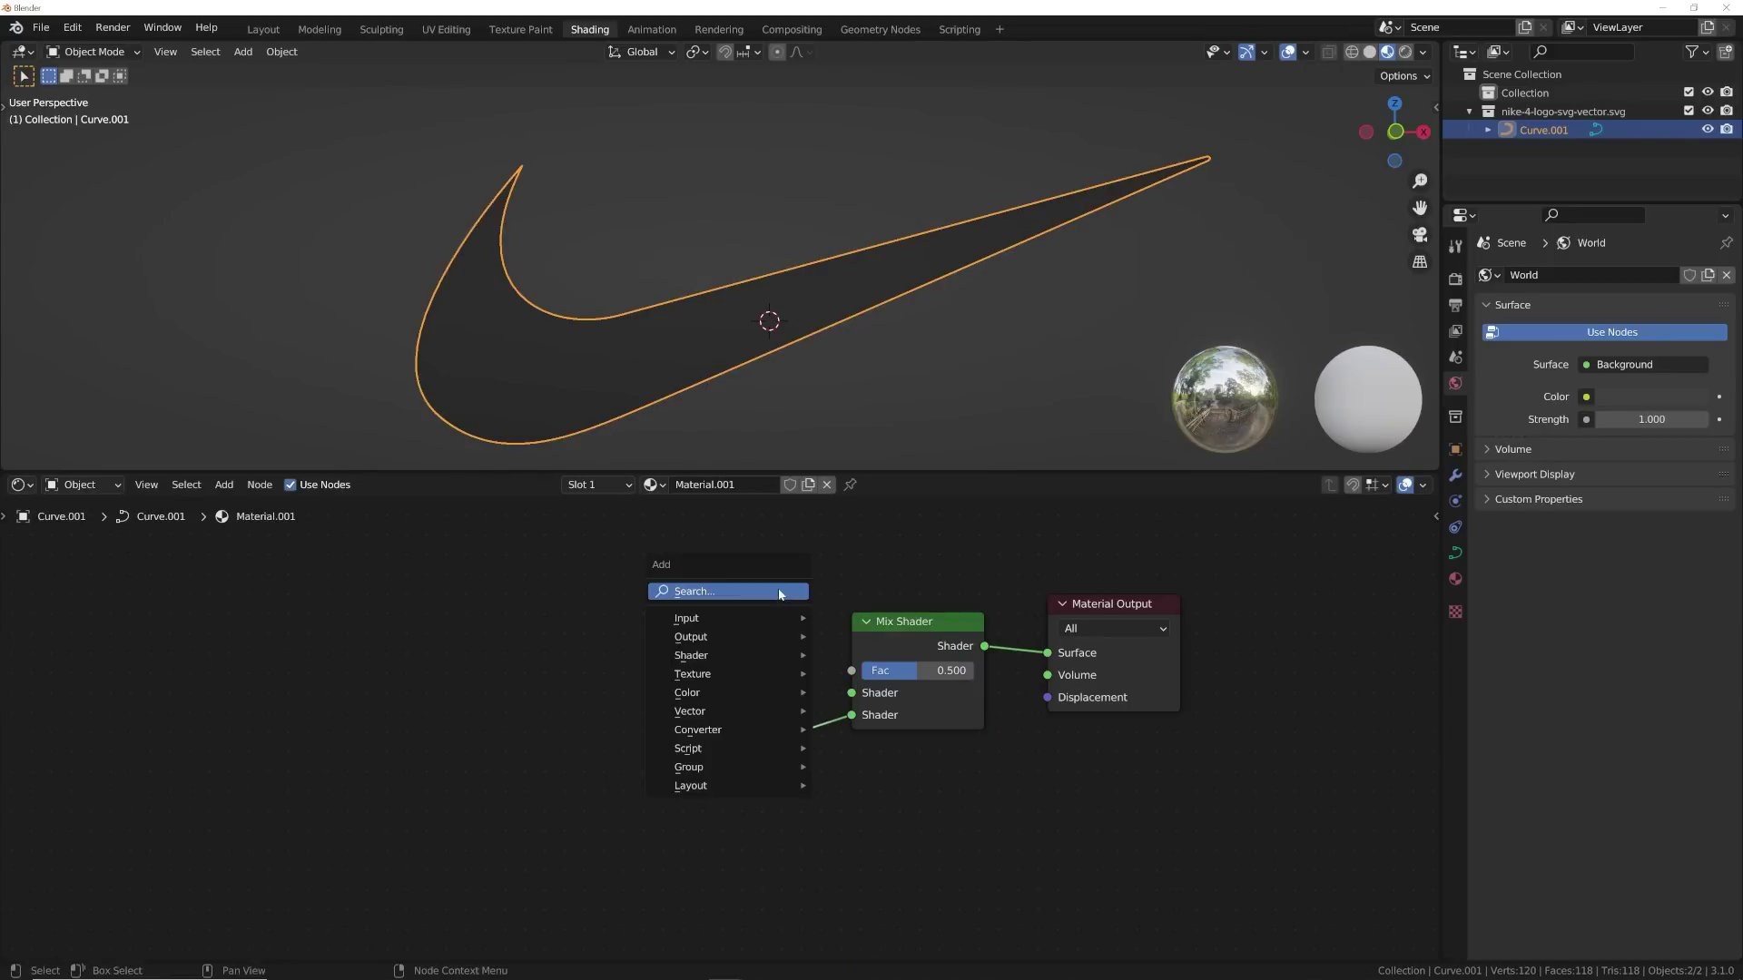
left_click(726, 591)
type("em")
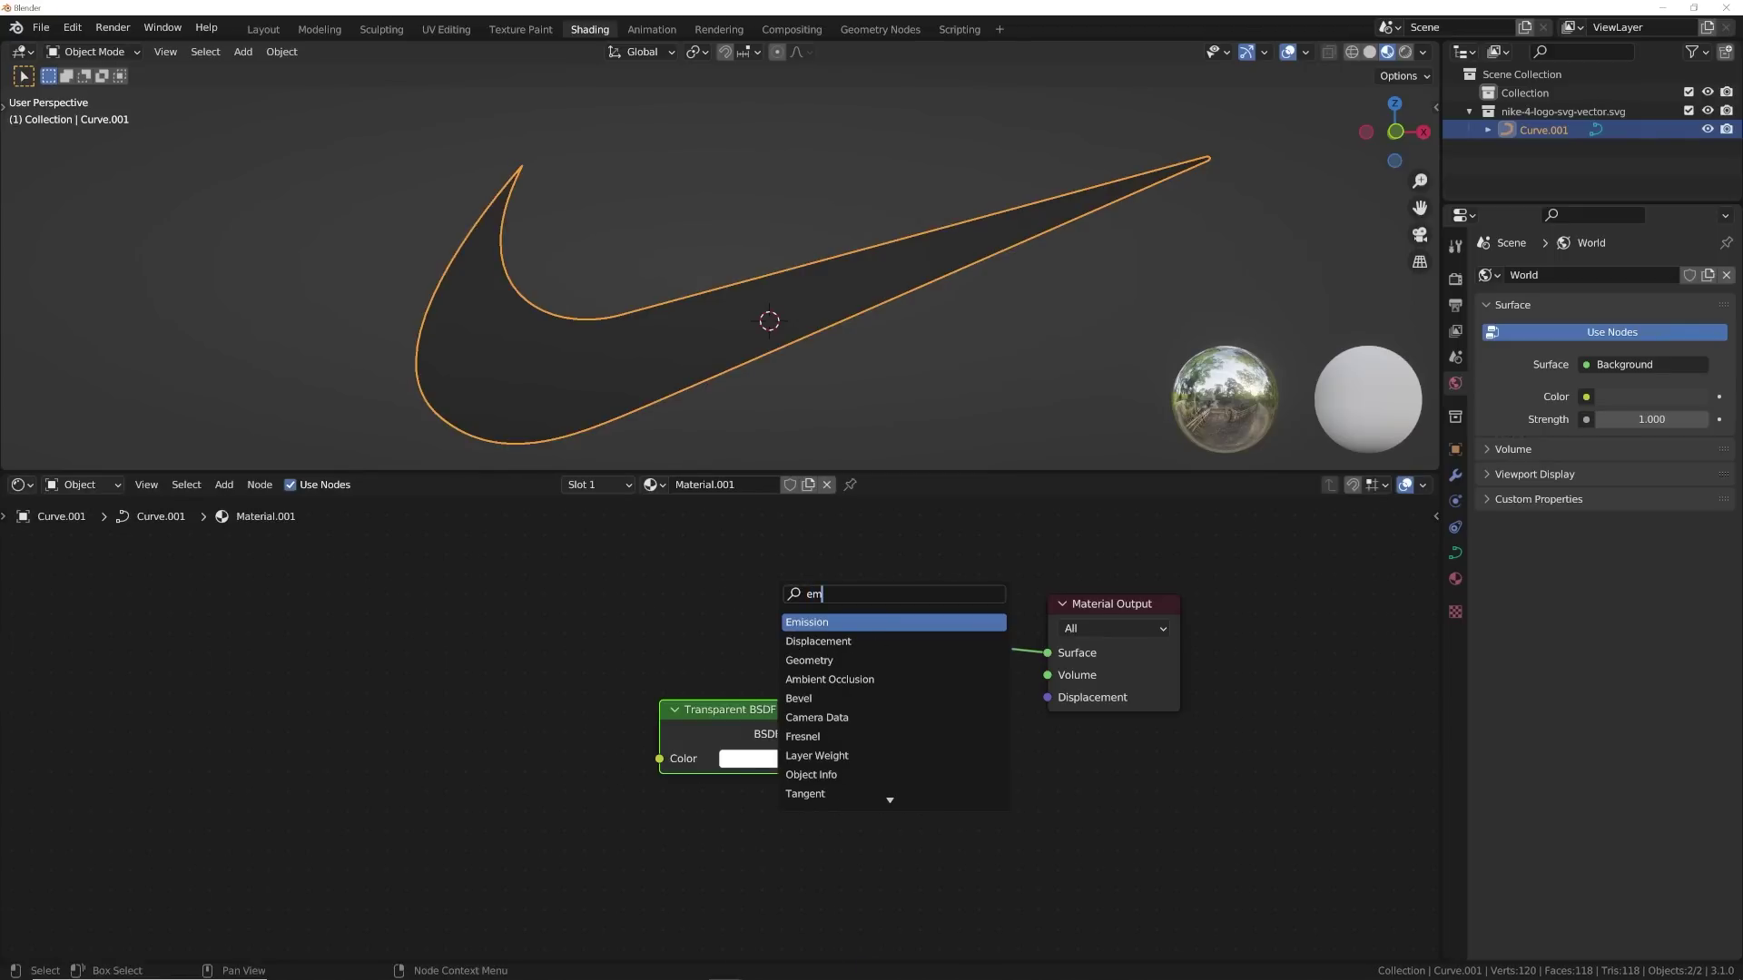
key("Return")
left_click(772, 643)
left_click_drag(797, 629, 810, 644)
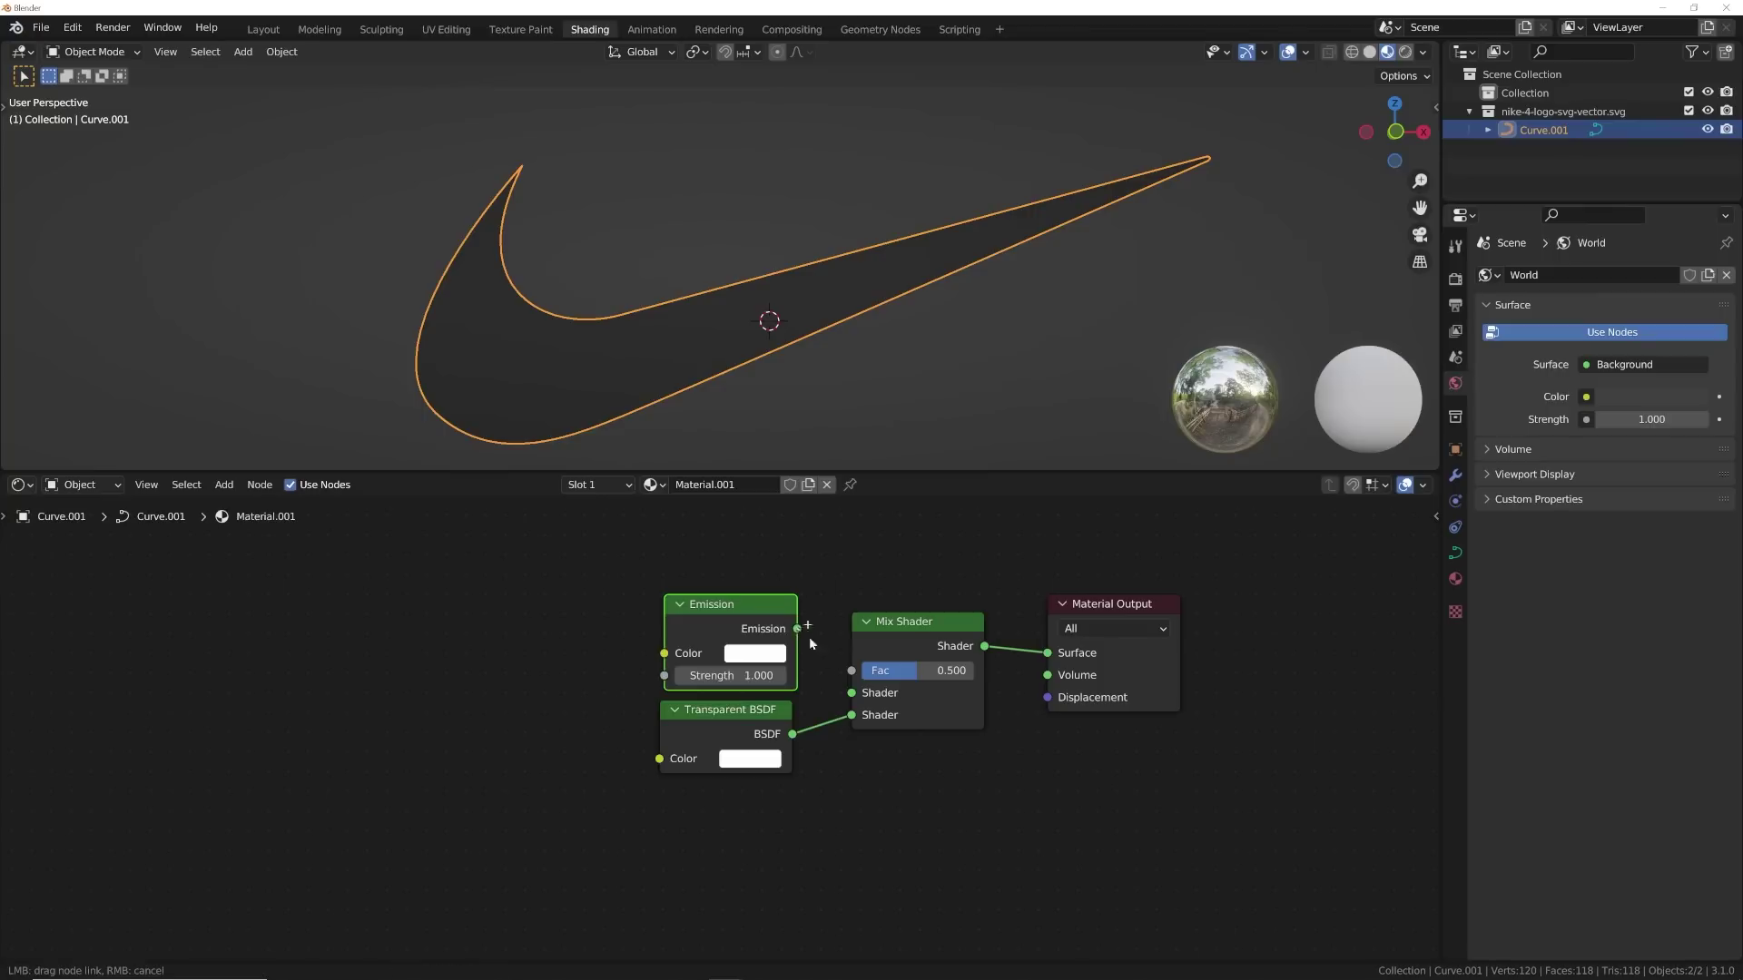
left_click_drag(867, 702, 862, 697)
- Add a Map Range node above the Emission node and connect its Result to the Mix Shader's Fac input
middle_click_drag(829, 597, 856, 747)
left_click_drag(954, 767, 957, 579)
key("shift+a")
left_click(687, 533)
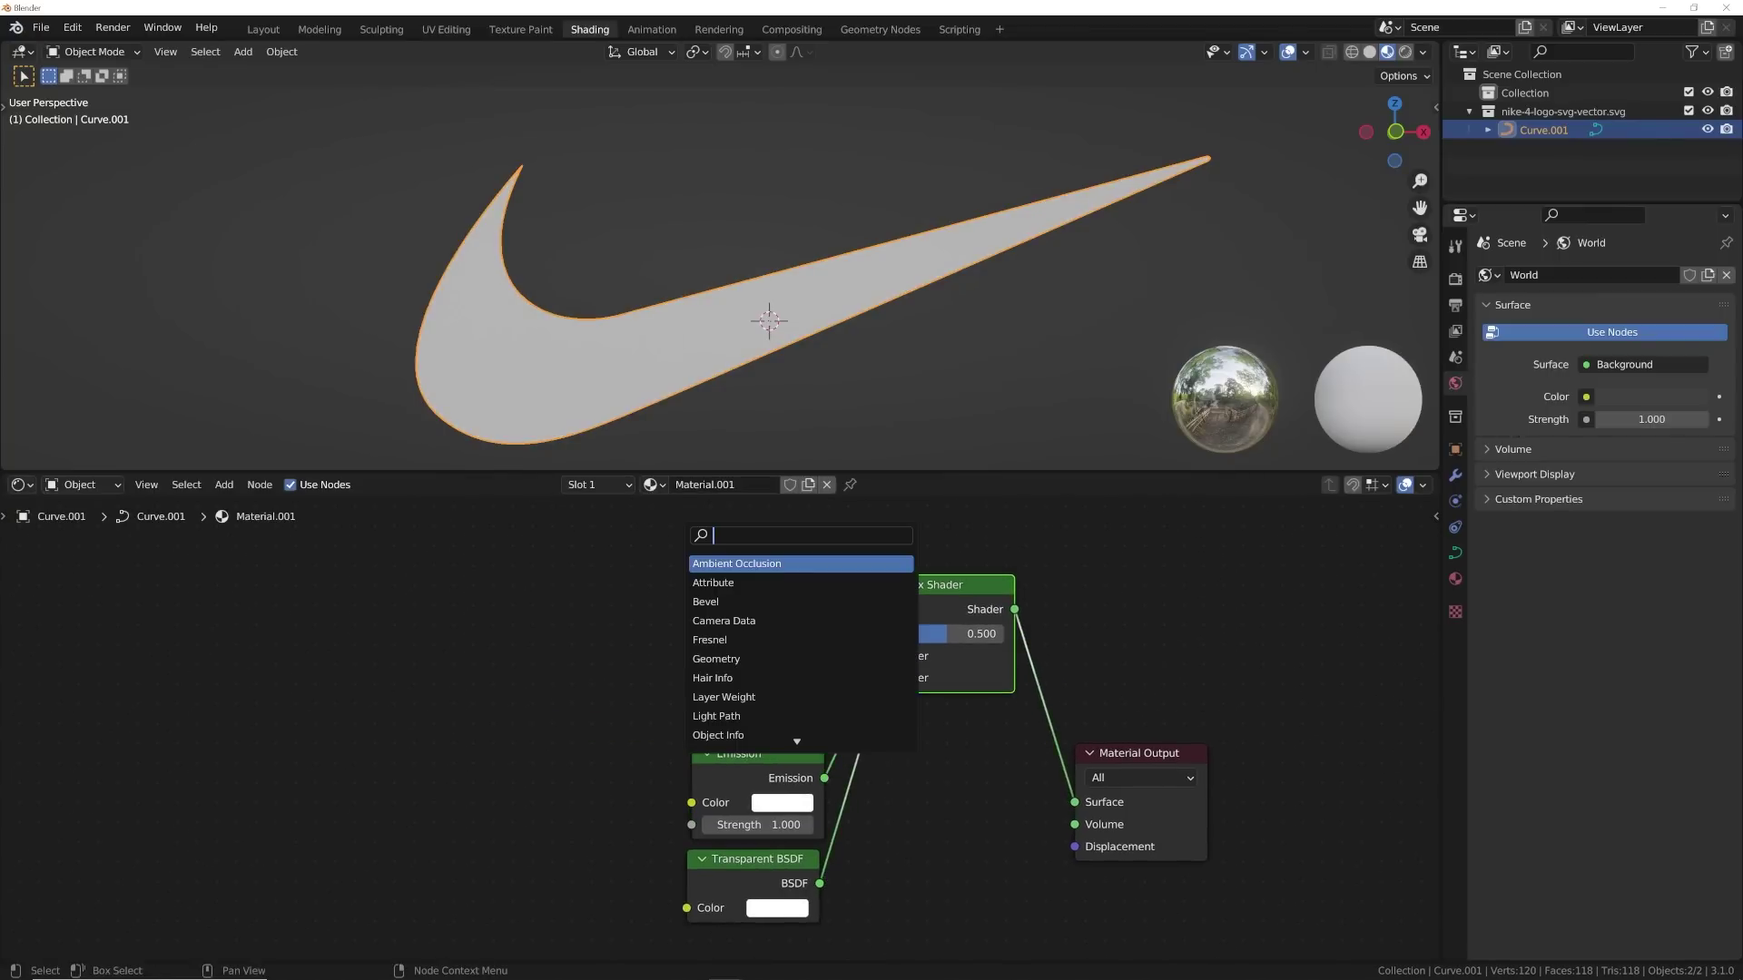
type("map")
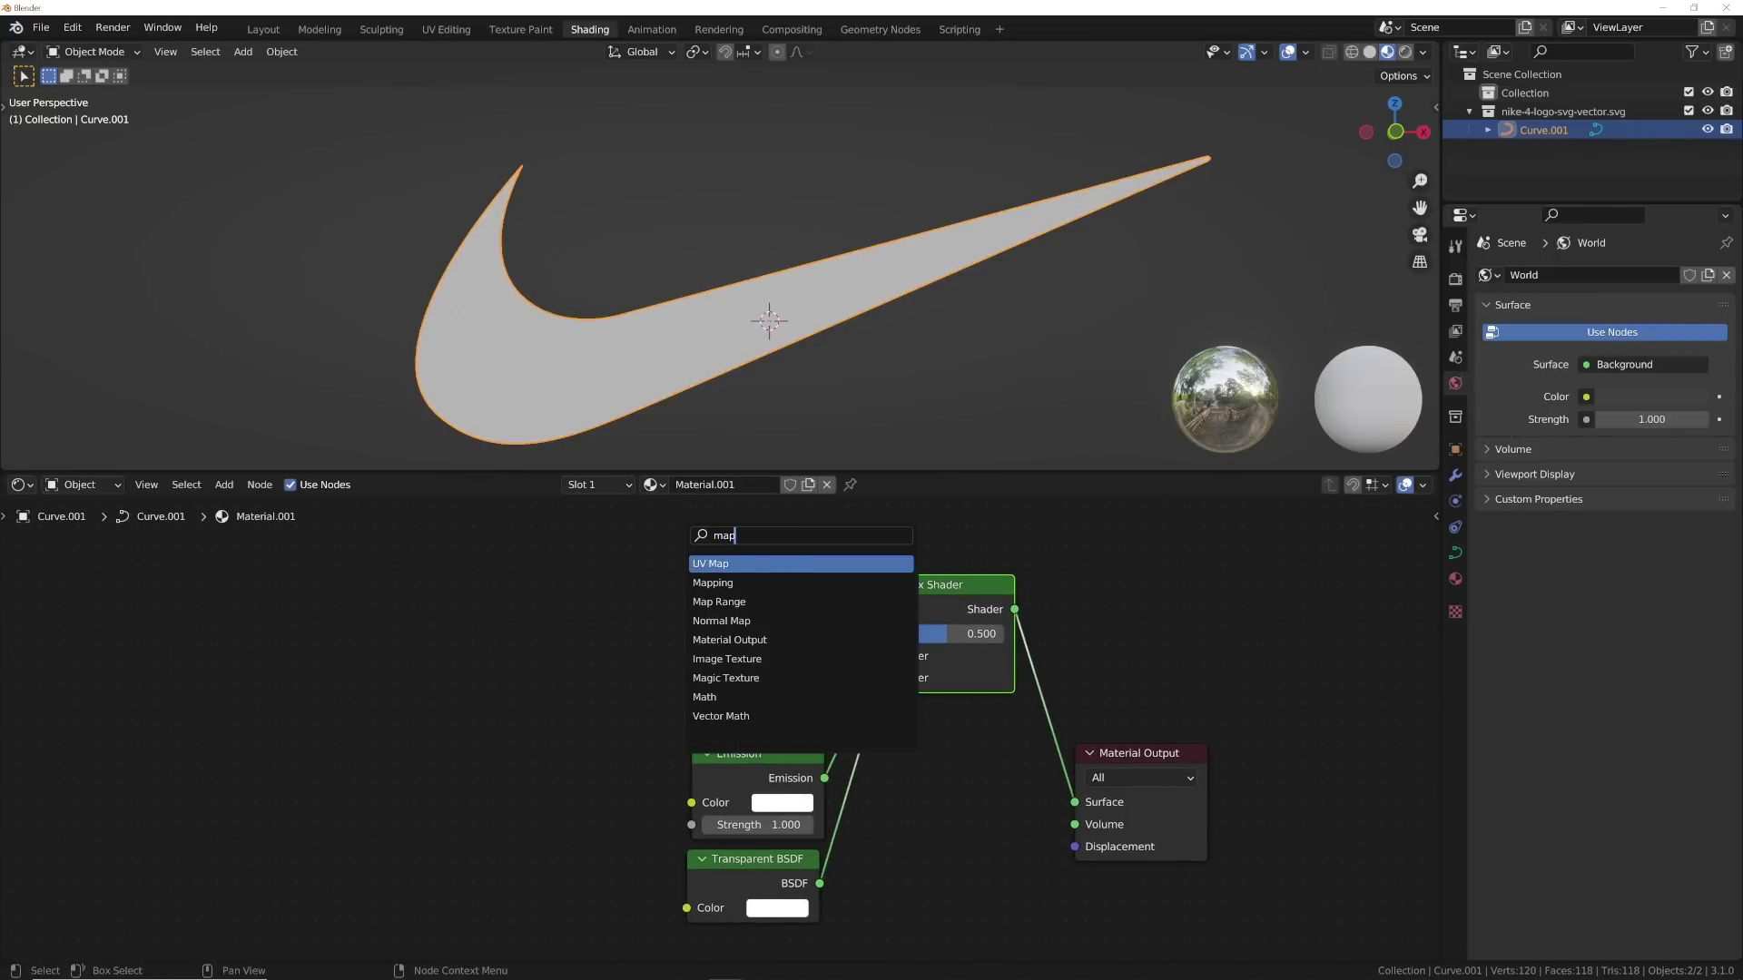
left_click(719, 602)
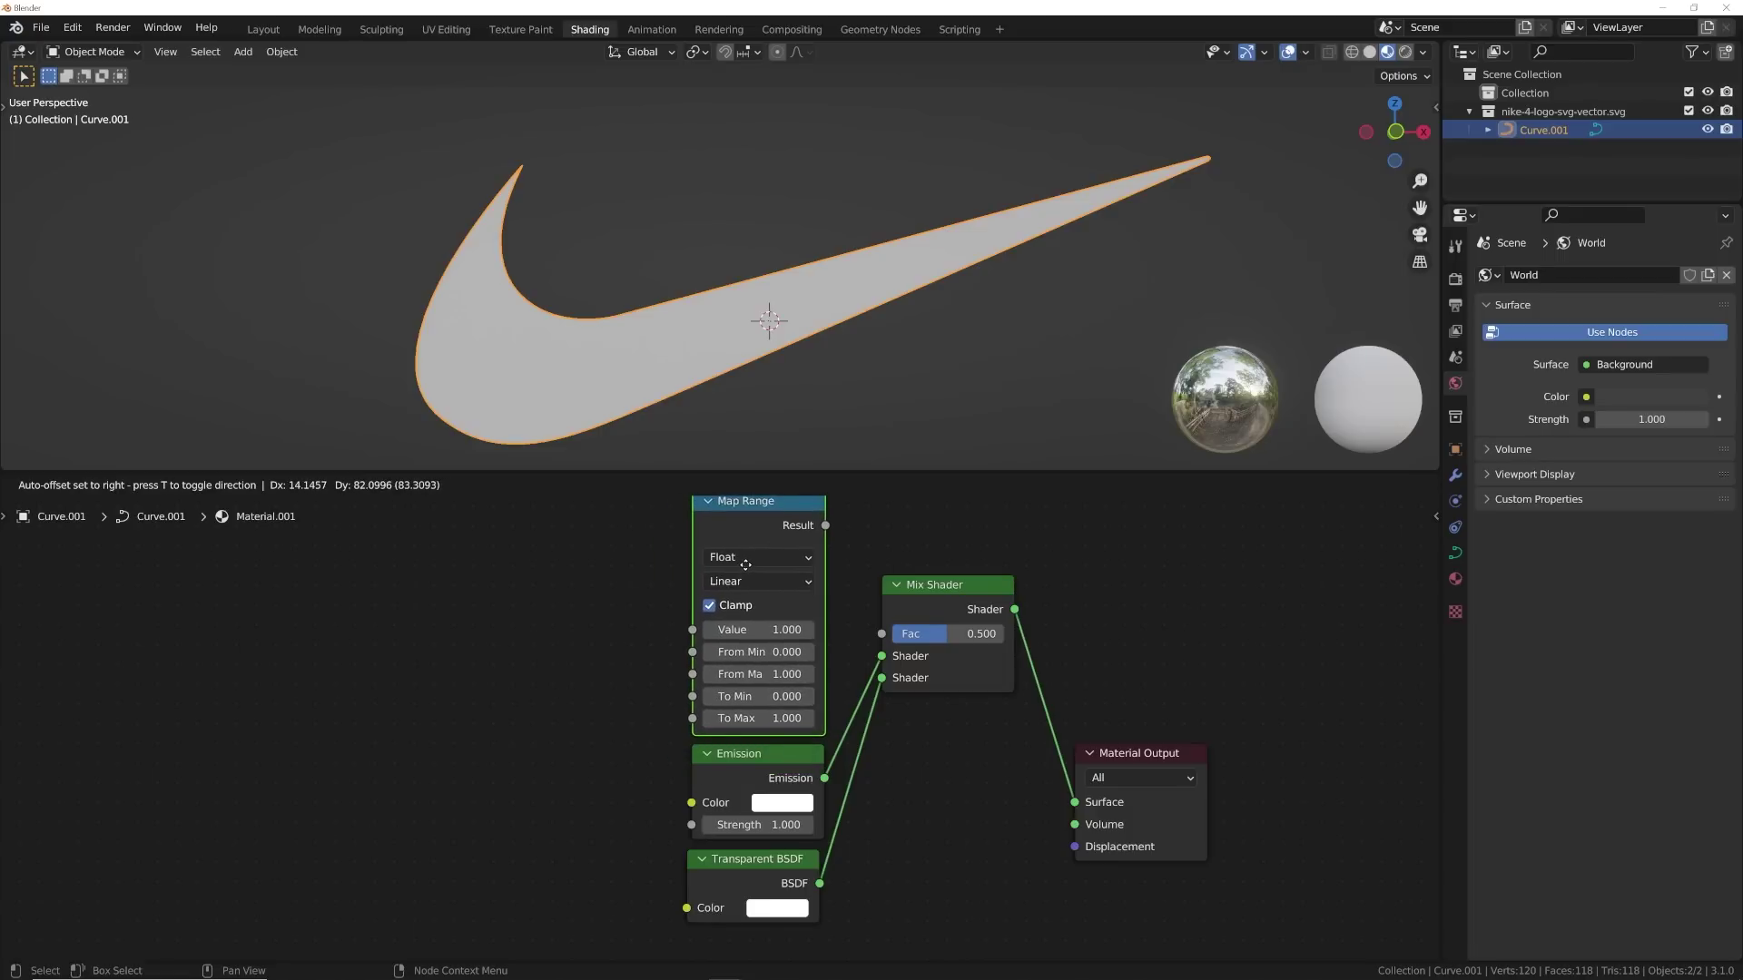
left_click(745, 558)
left_click_drag(750, 854, 754, 853)
left_click_drag(762, 510, 762, 514)
middle_click_drag(788, 581, 779, 611)
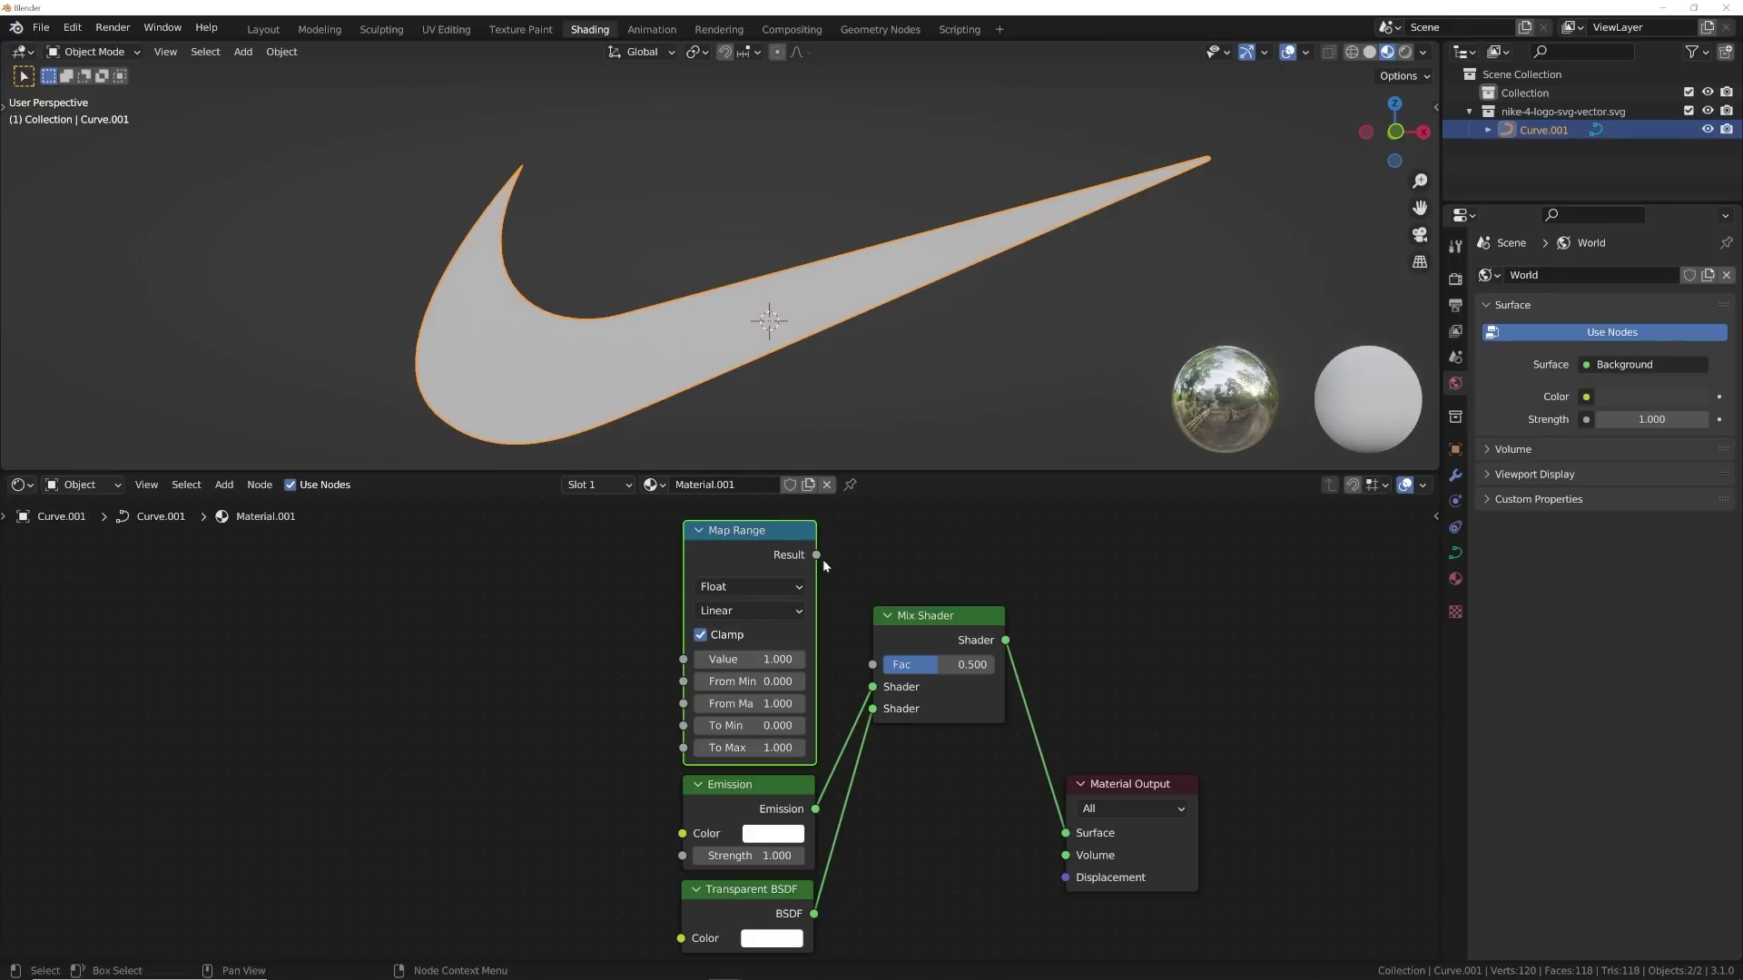
left_click_drag(819, 558, 851, 538)
left_click_drag(856, 661, 872, 664)
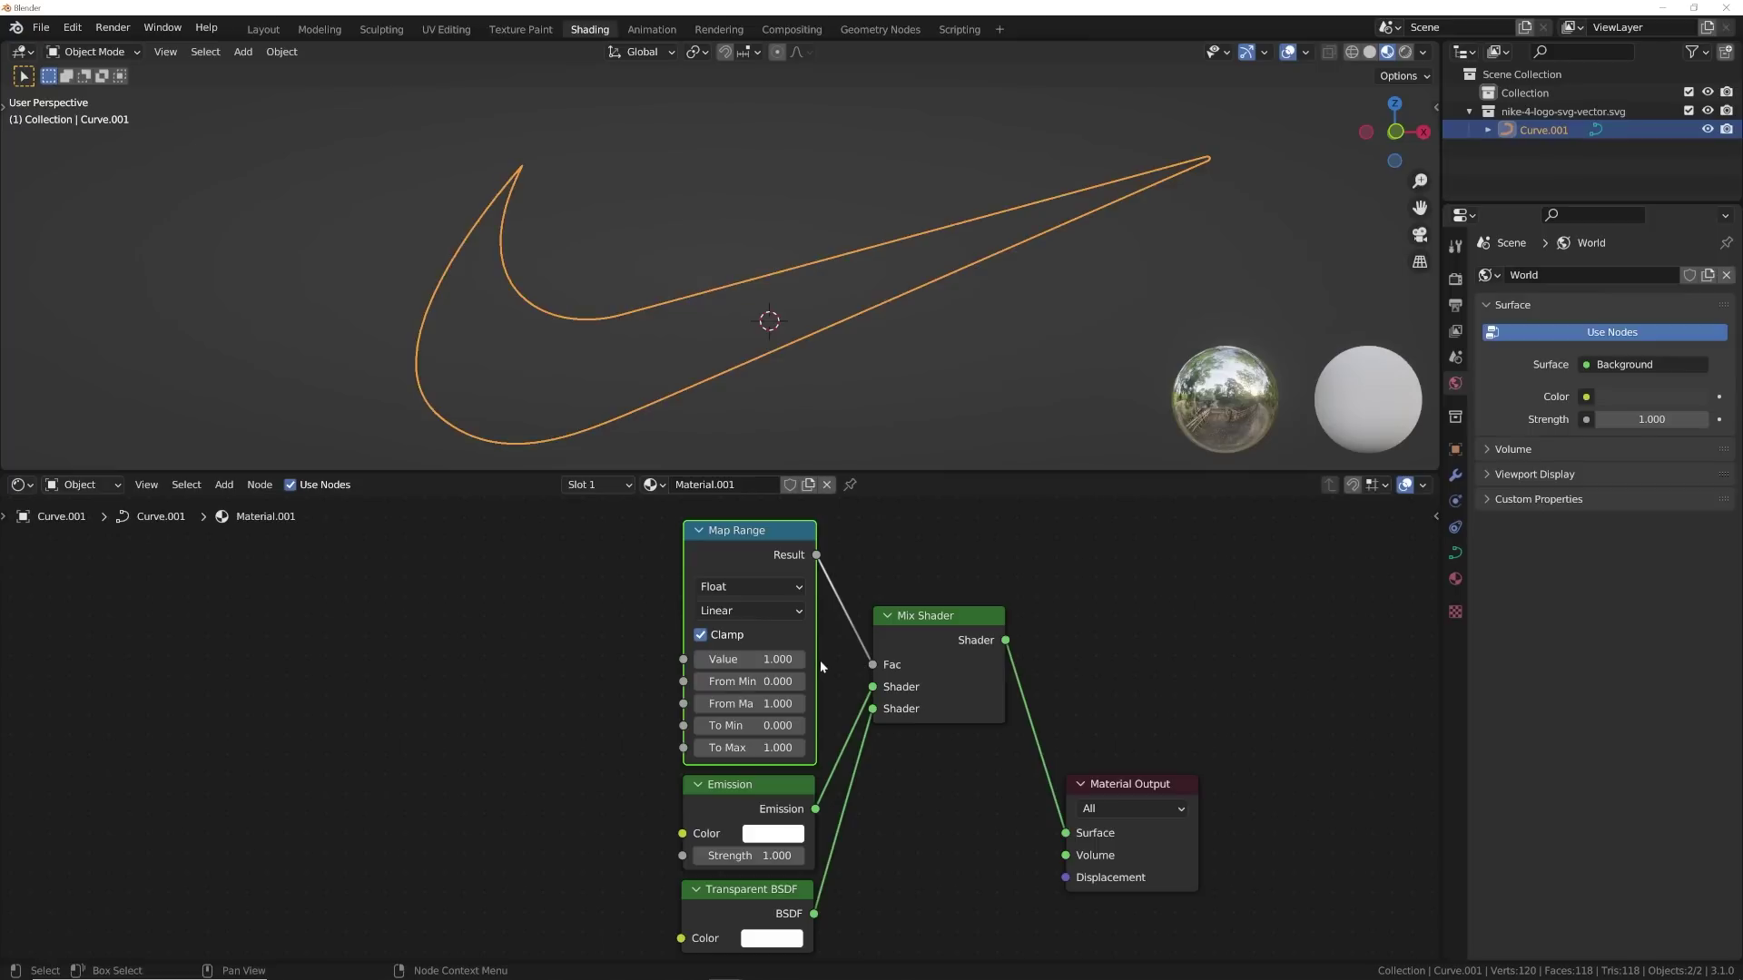
- Add a Gradient Texture node and connect its Color output to the Map Range's Value input
middle_click_drag(625, 632, 758, 648)
key("shift+a")
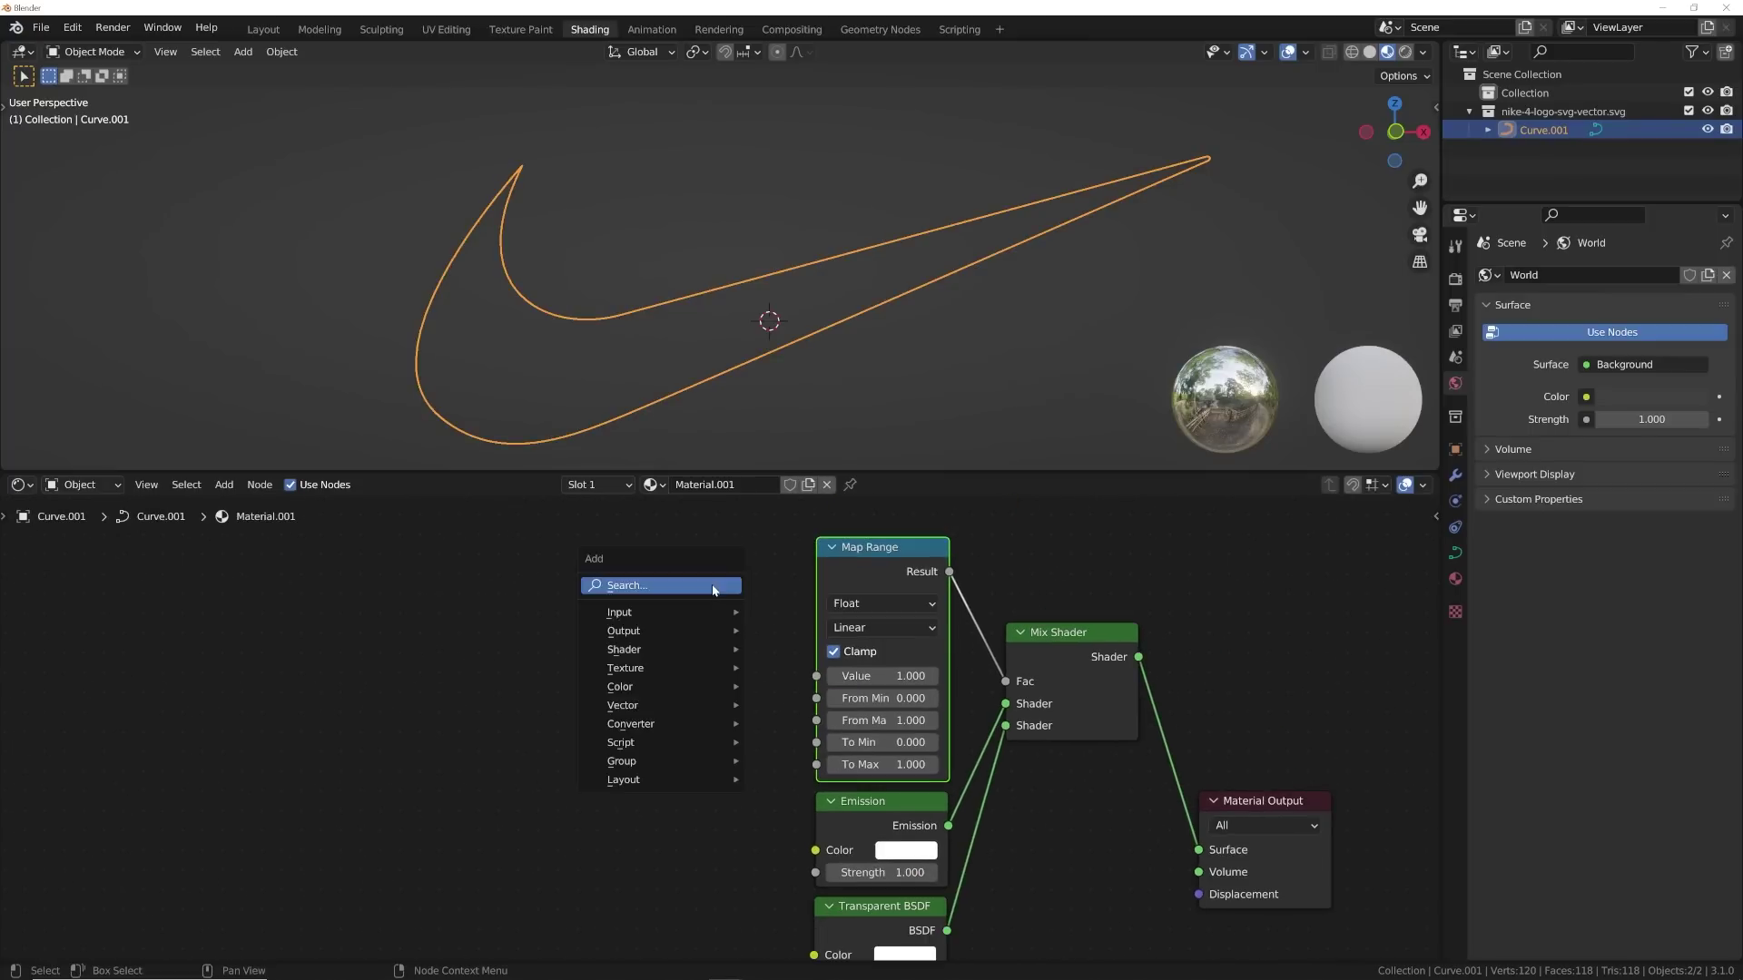
left_click(732, 591)
type("gra")
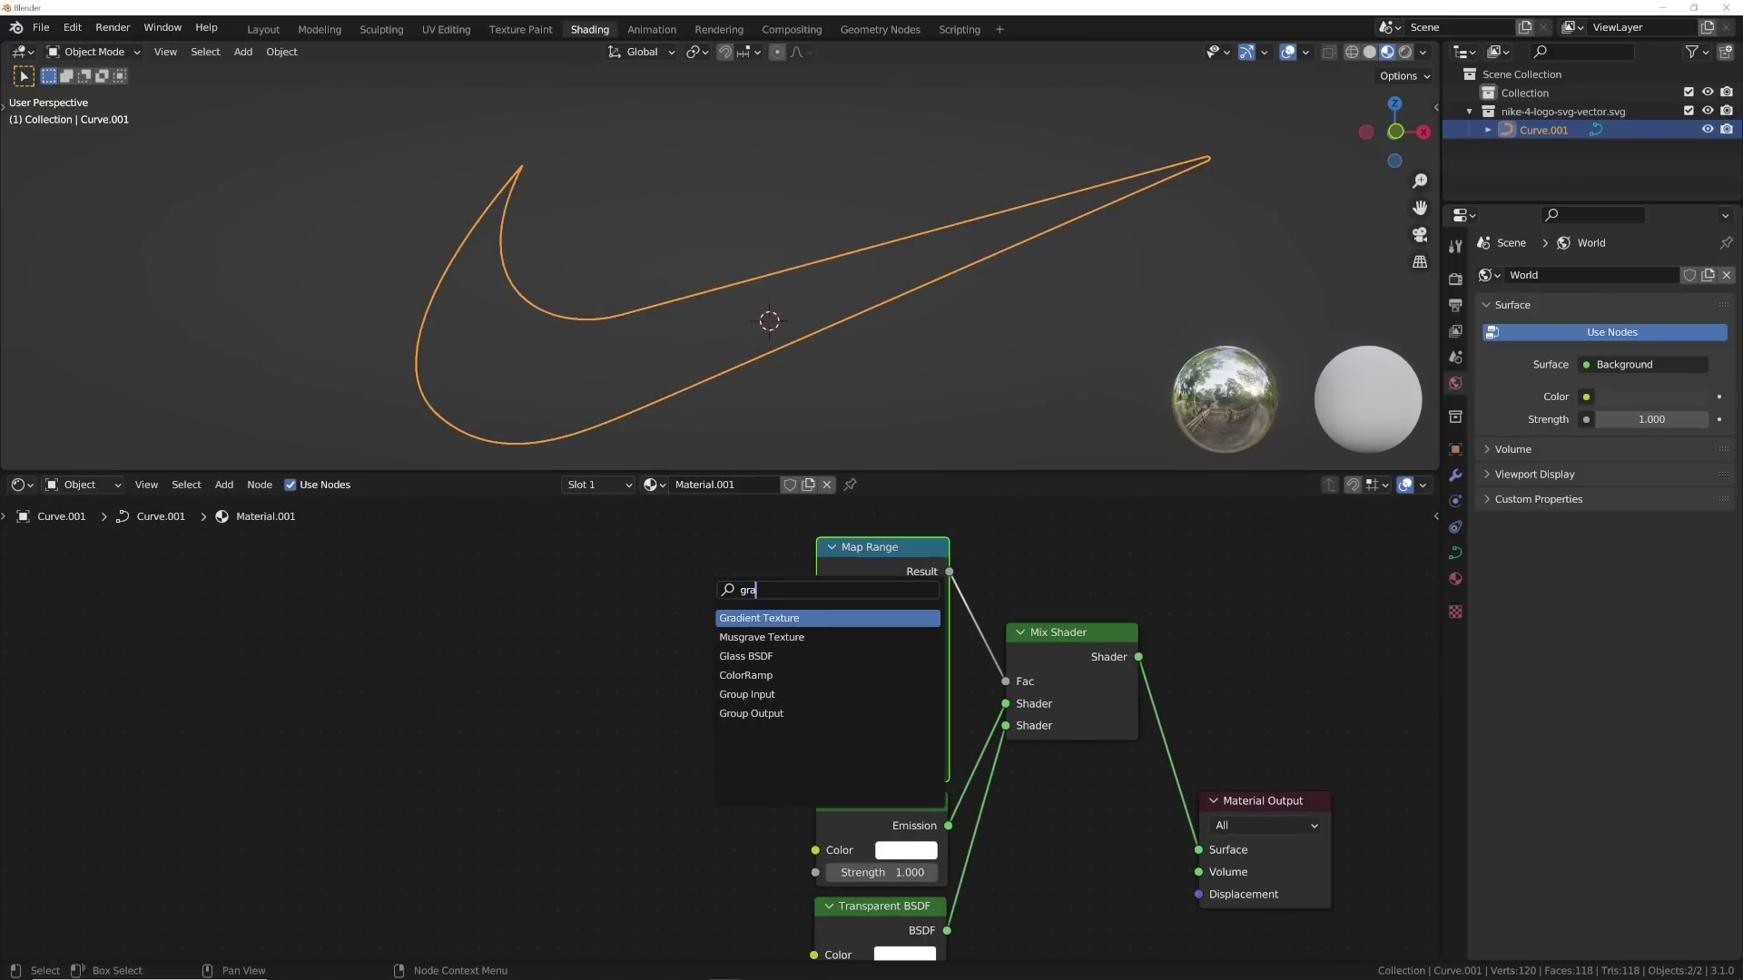
key("Return")
left_click(726, 625)
left_click_drag(735, 622, 816, 679)
- Add Mapping and Texture Coordinate nodes feeding the Gradient Texture's Vector input and space them out before it
middle_click_drag(641, 670, 796, 679)
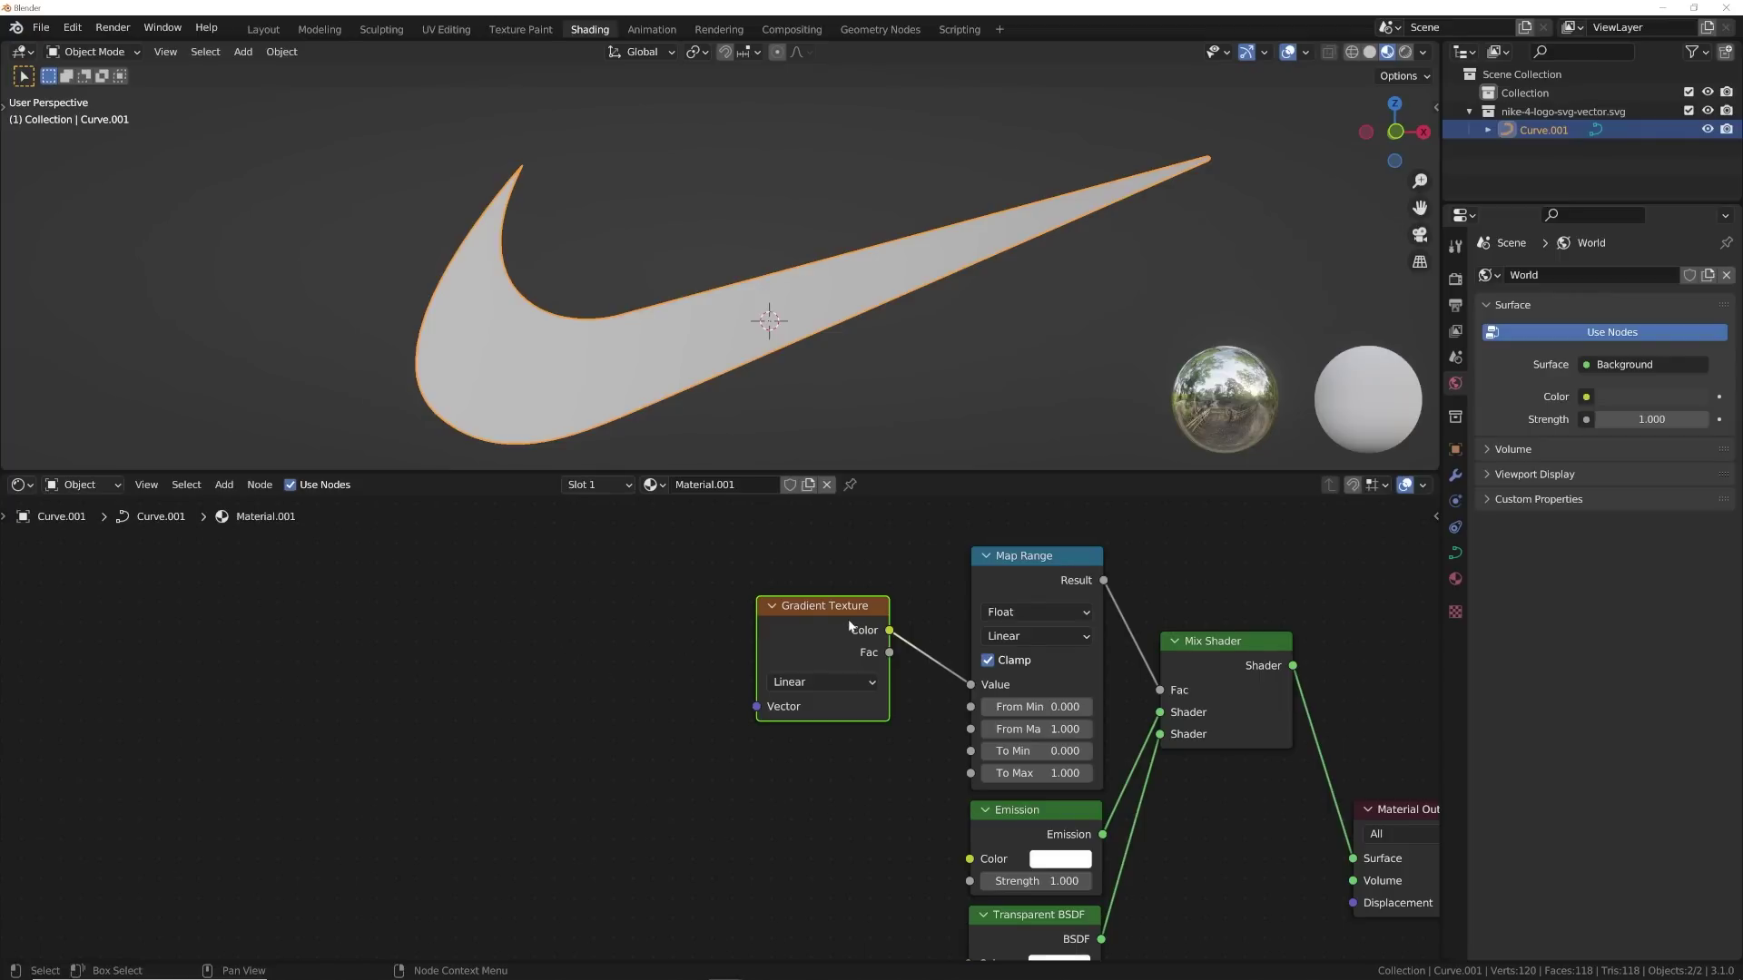
key("ctrl+t")
left_click_drag(413, 701, 485, 674)
left_click_drag(373, 634, 170, 646)
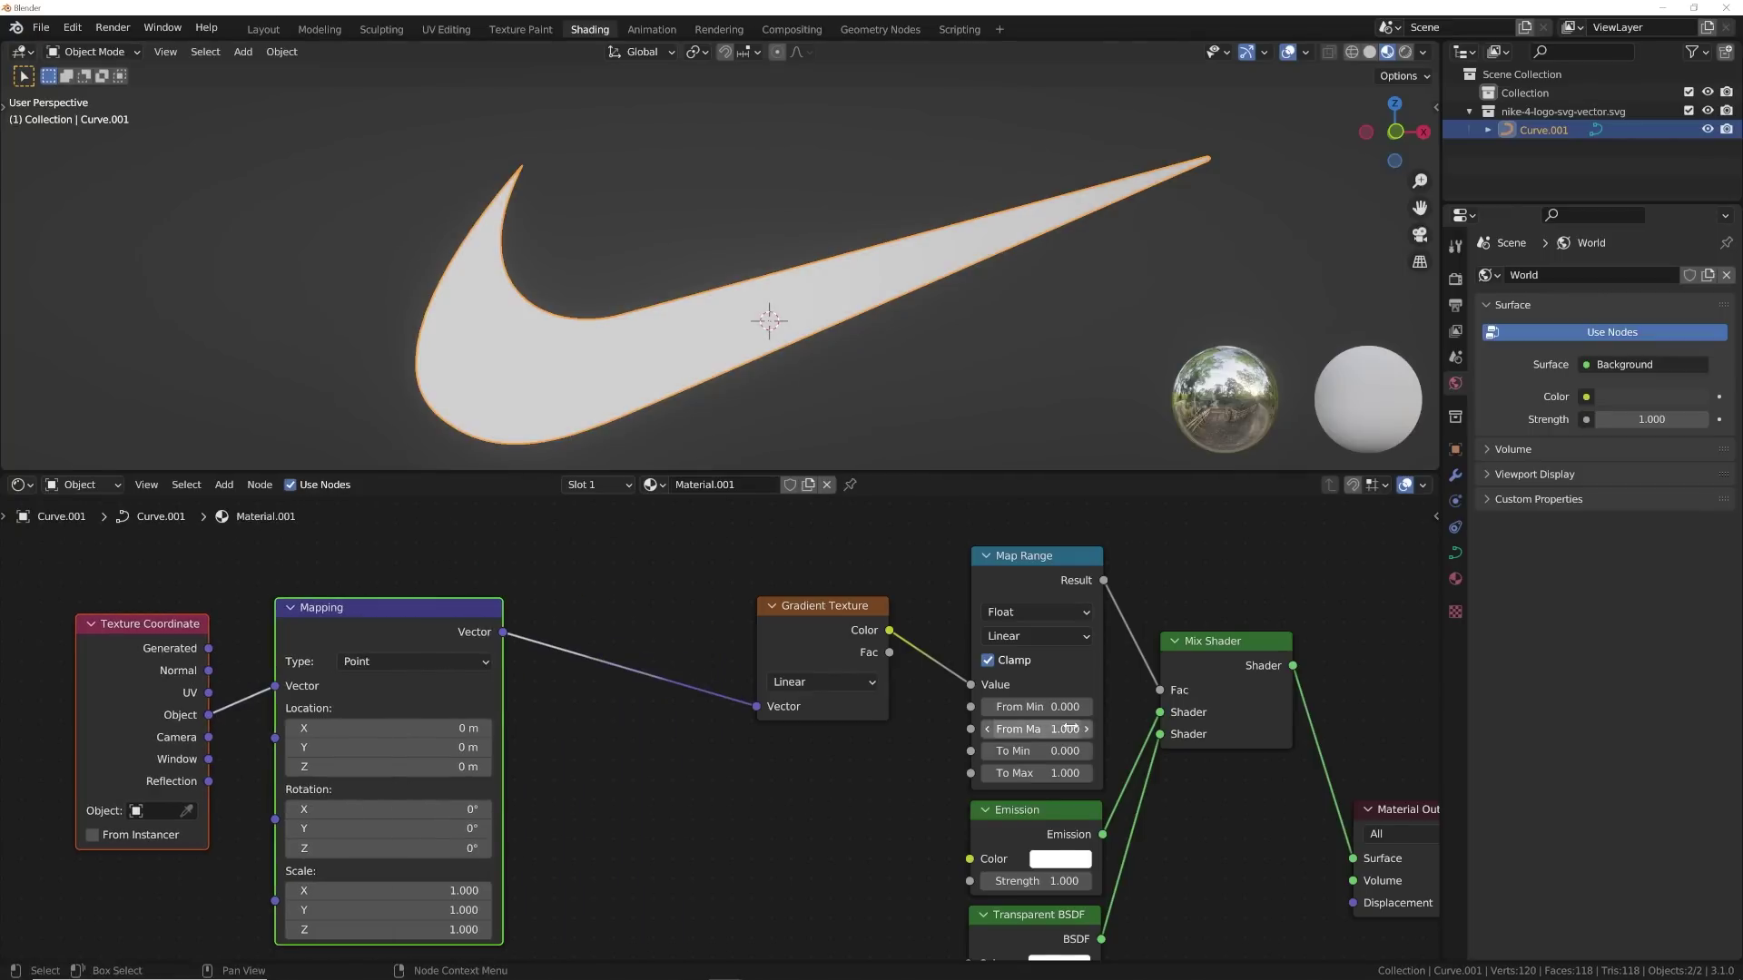
- Try out a negative From Max value on the Map Range node
scroll(1072, 727, "up", 3)
middle_click_drag(1133, 731, 1035, 722)
left_click_drag(1035, 722, 1053, 722)
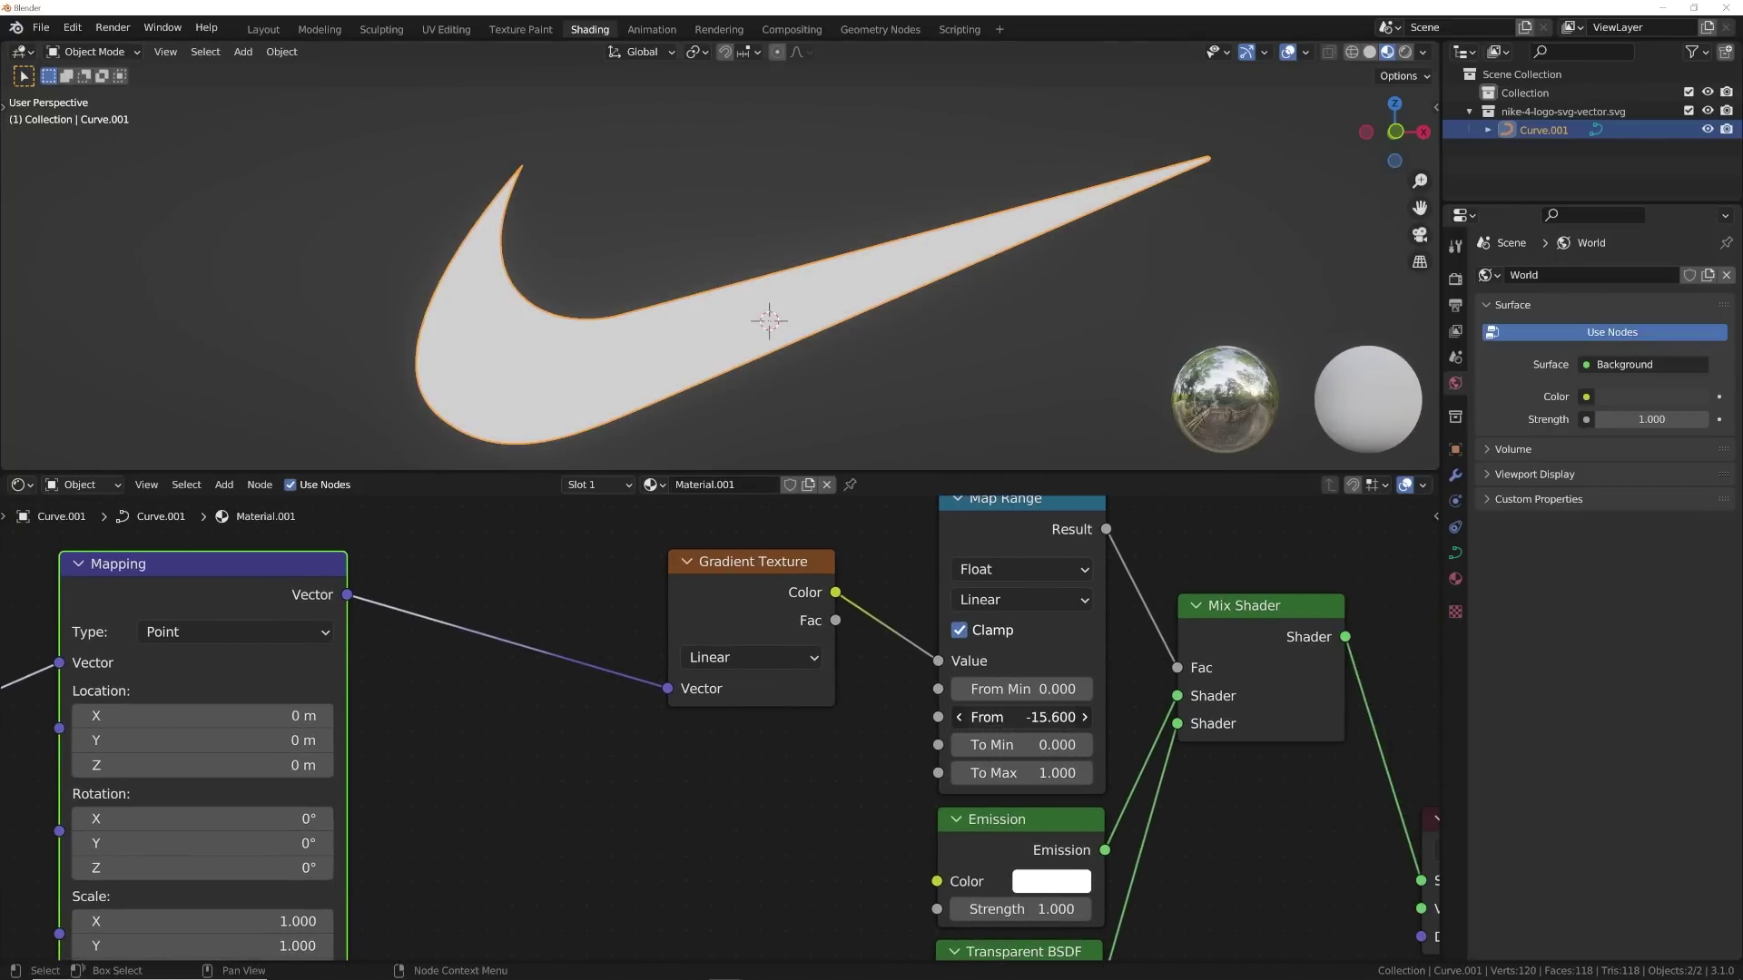
key("ctrl+z")
- Set the Mapping node's X location to 0.87 m and the Emission strength to 6, with the swoosh deselected
middle_click_drag(559, 723, 902, 693)
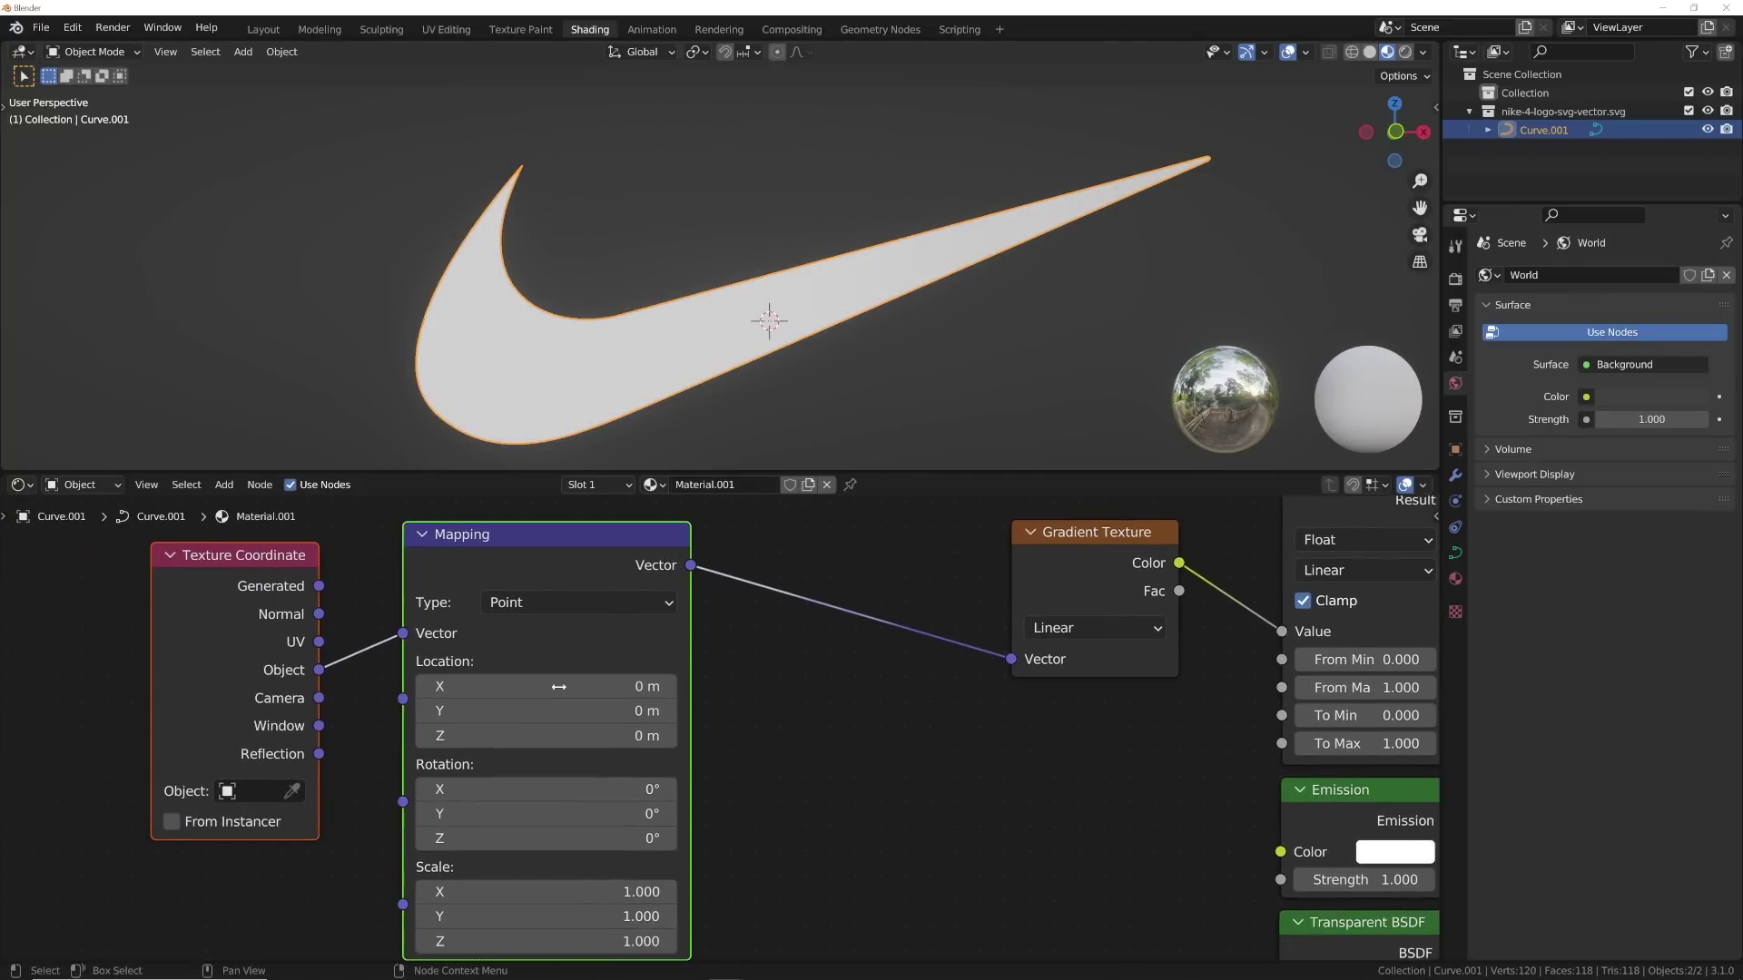
mouse_move(559, 687)
left_mouse_down()
mouse_move(689, 687)
mouse_move(590, 687)
left_mouse_up()
left_click(938, 331)
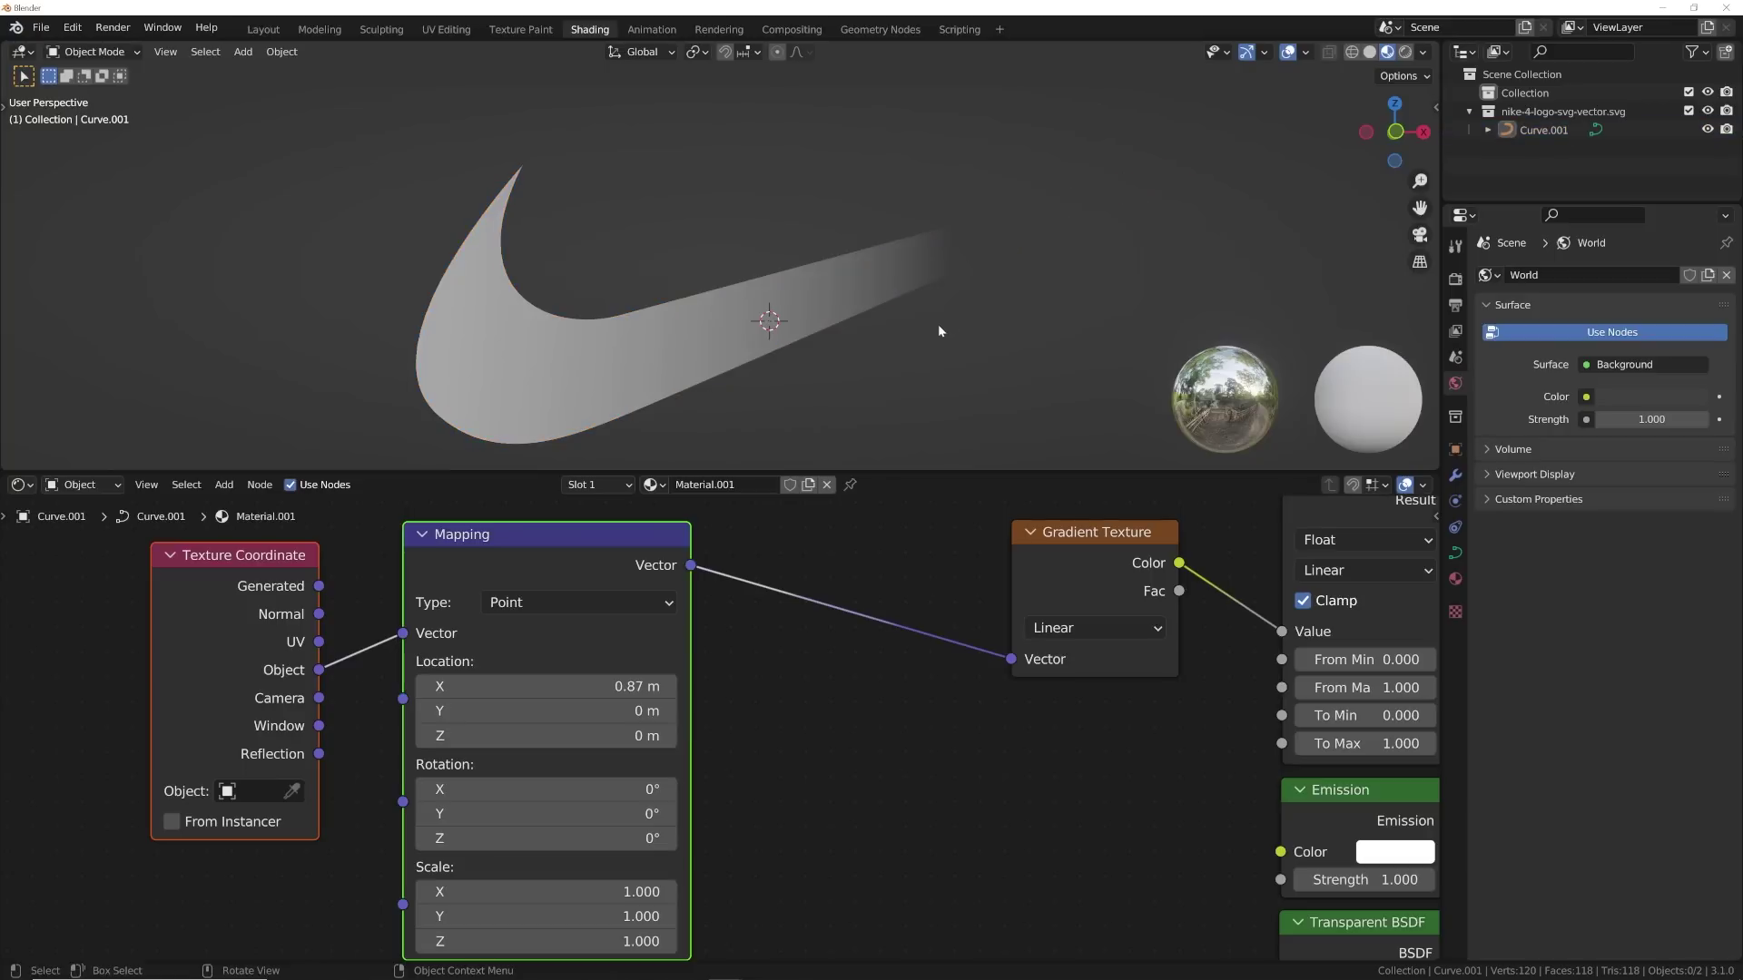
middle_click_drag(1263, 622, 769, 625)
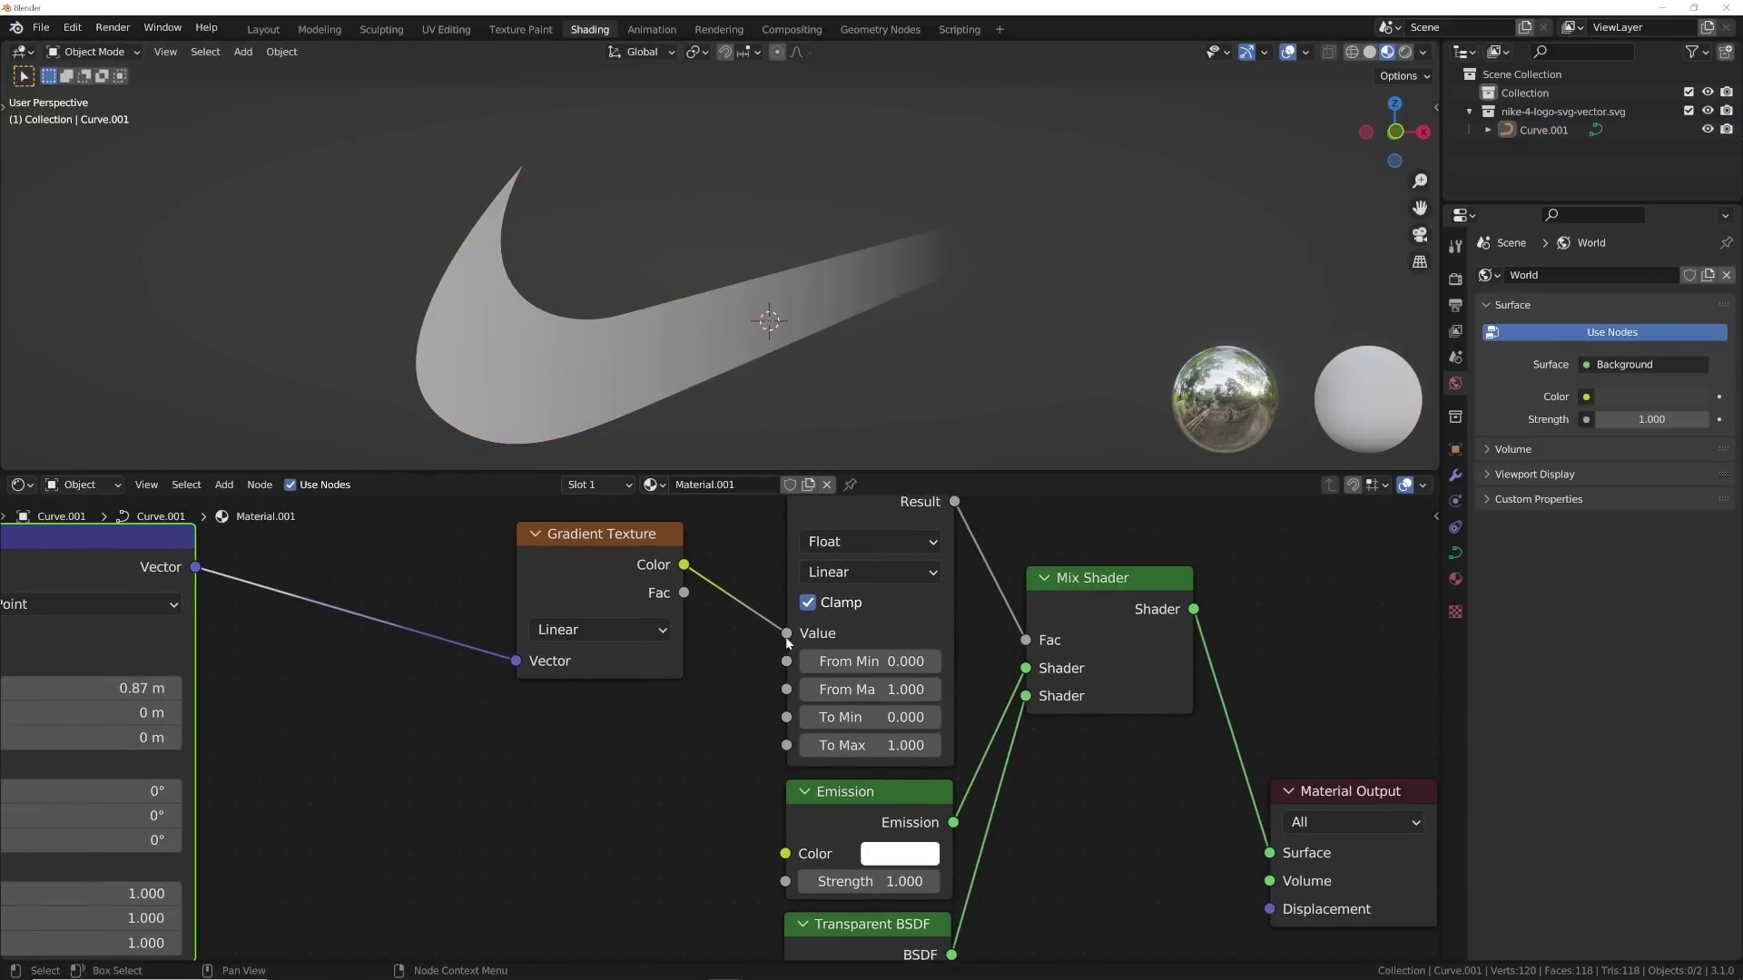
left_click_drag(870, 882, 938, 882)
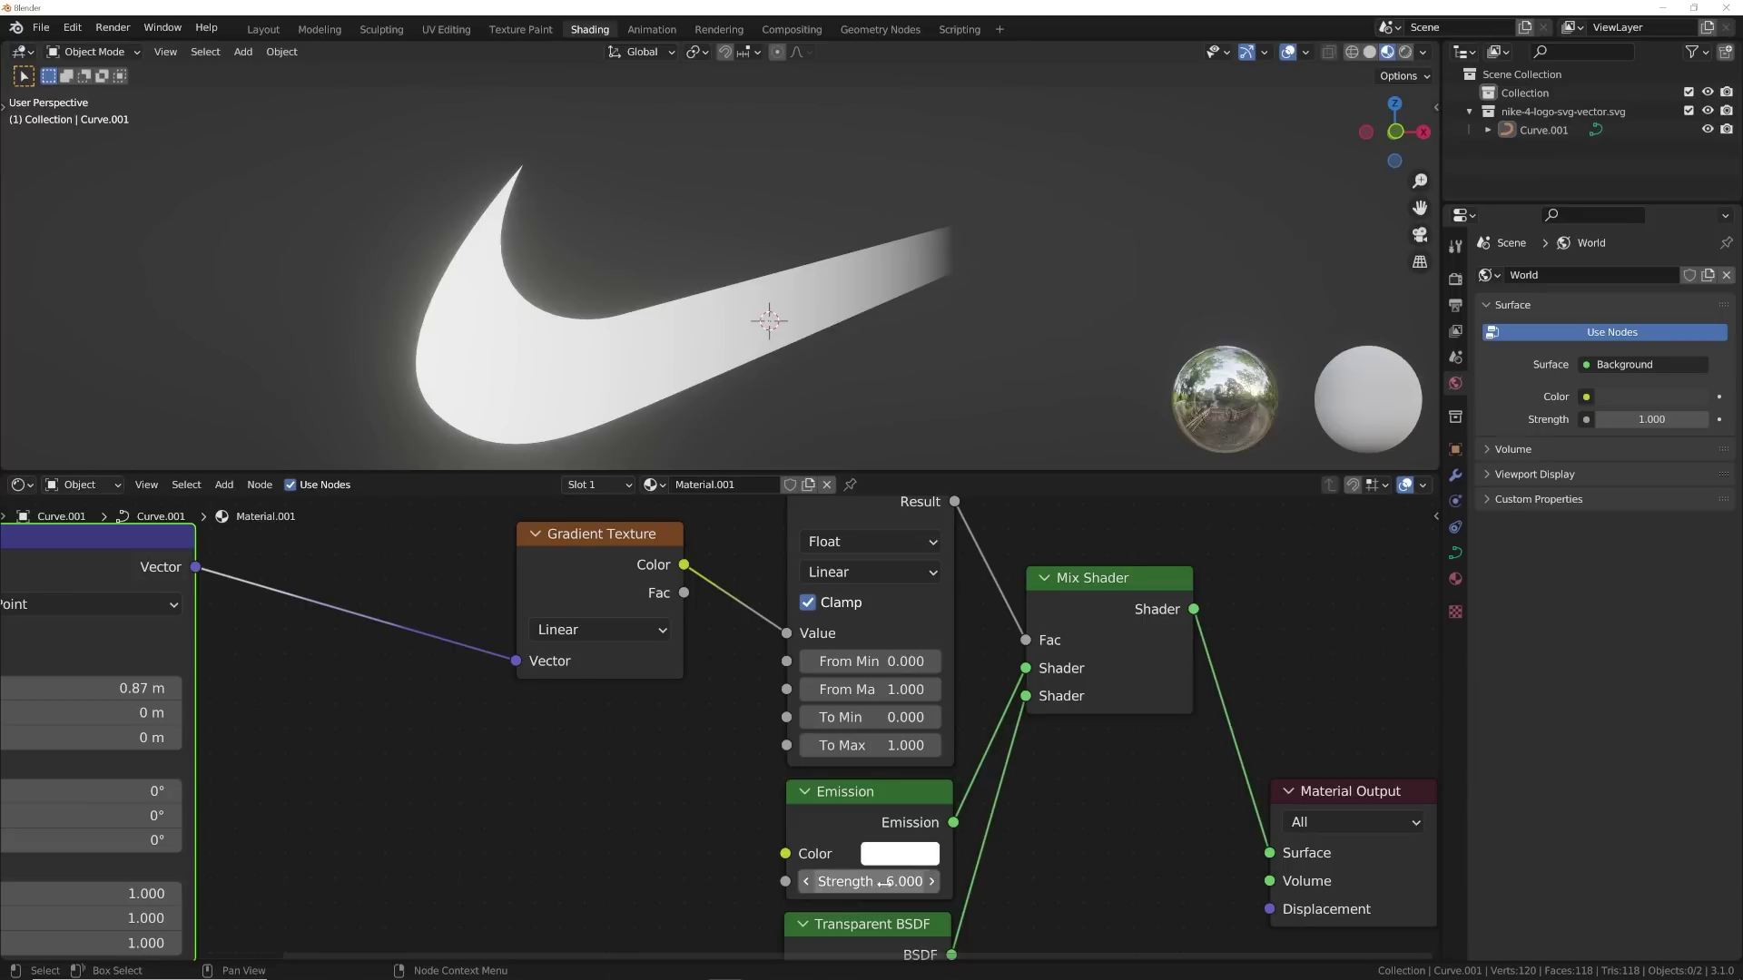
- Try a sharper fade edge with a Map Range From Min of 0.82, and reset From Min to 0
left_click(865, 574)
left_click(854, 599)
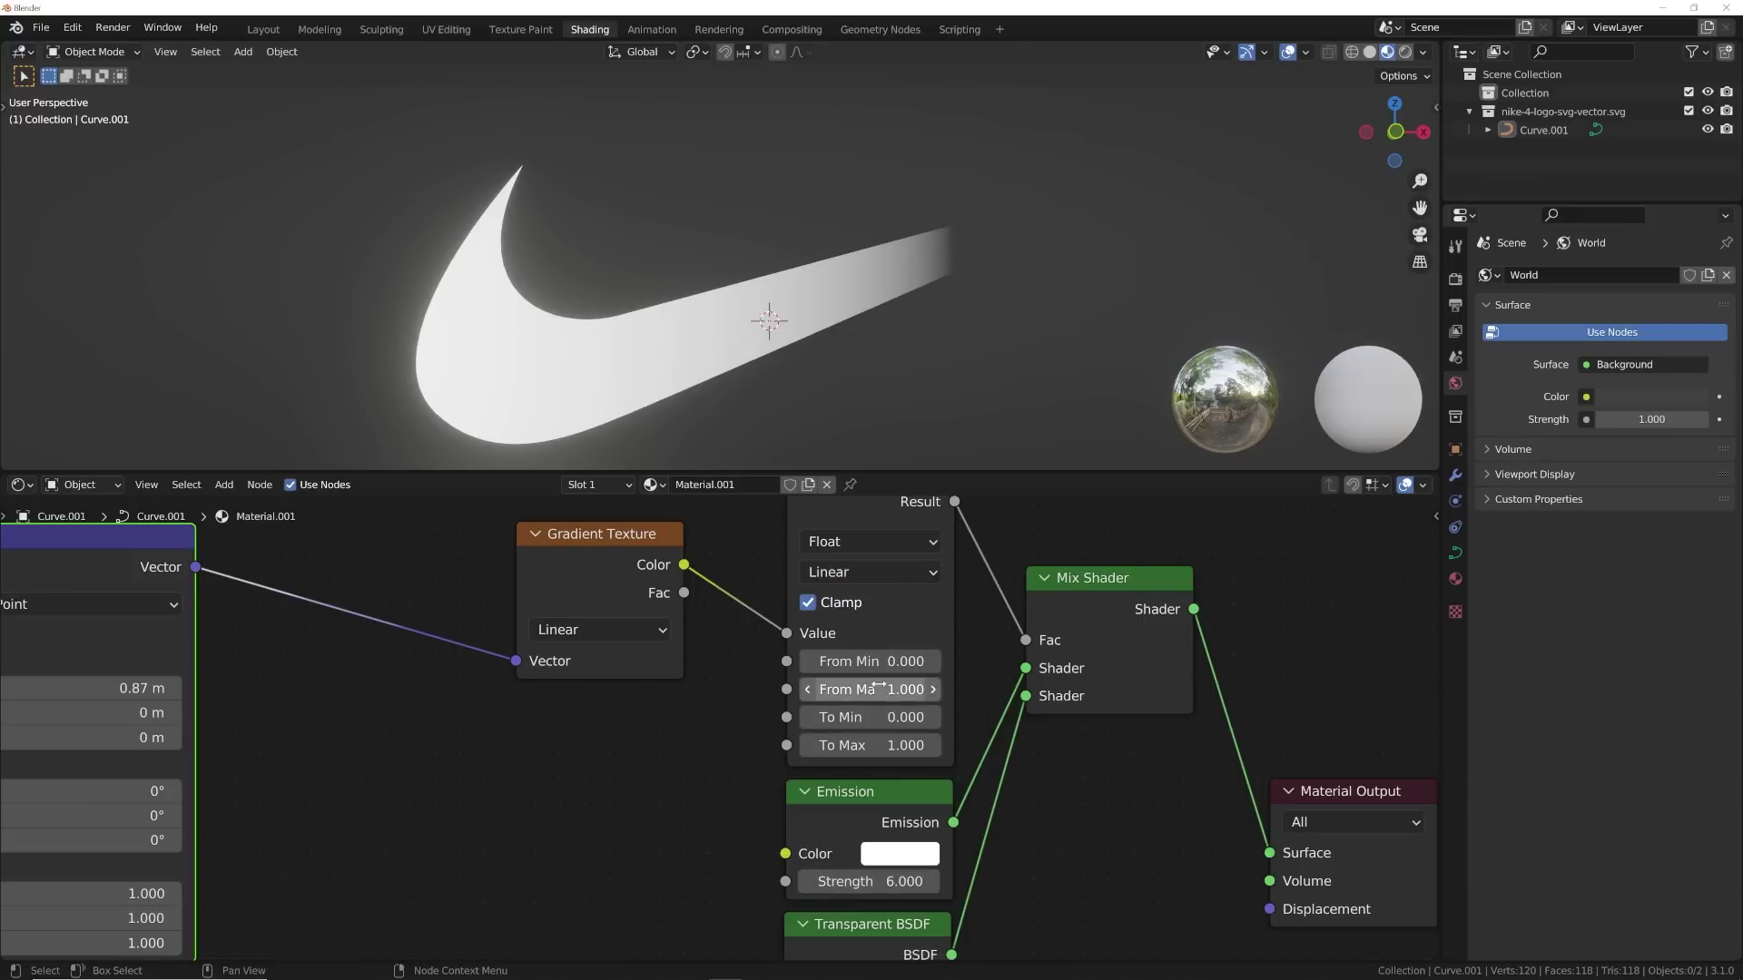
left_click_drag(875, 688, 946, 661)
key("ctrl+z")
scroll(973, 189, "up", 4)
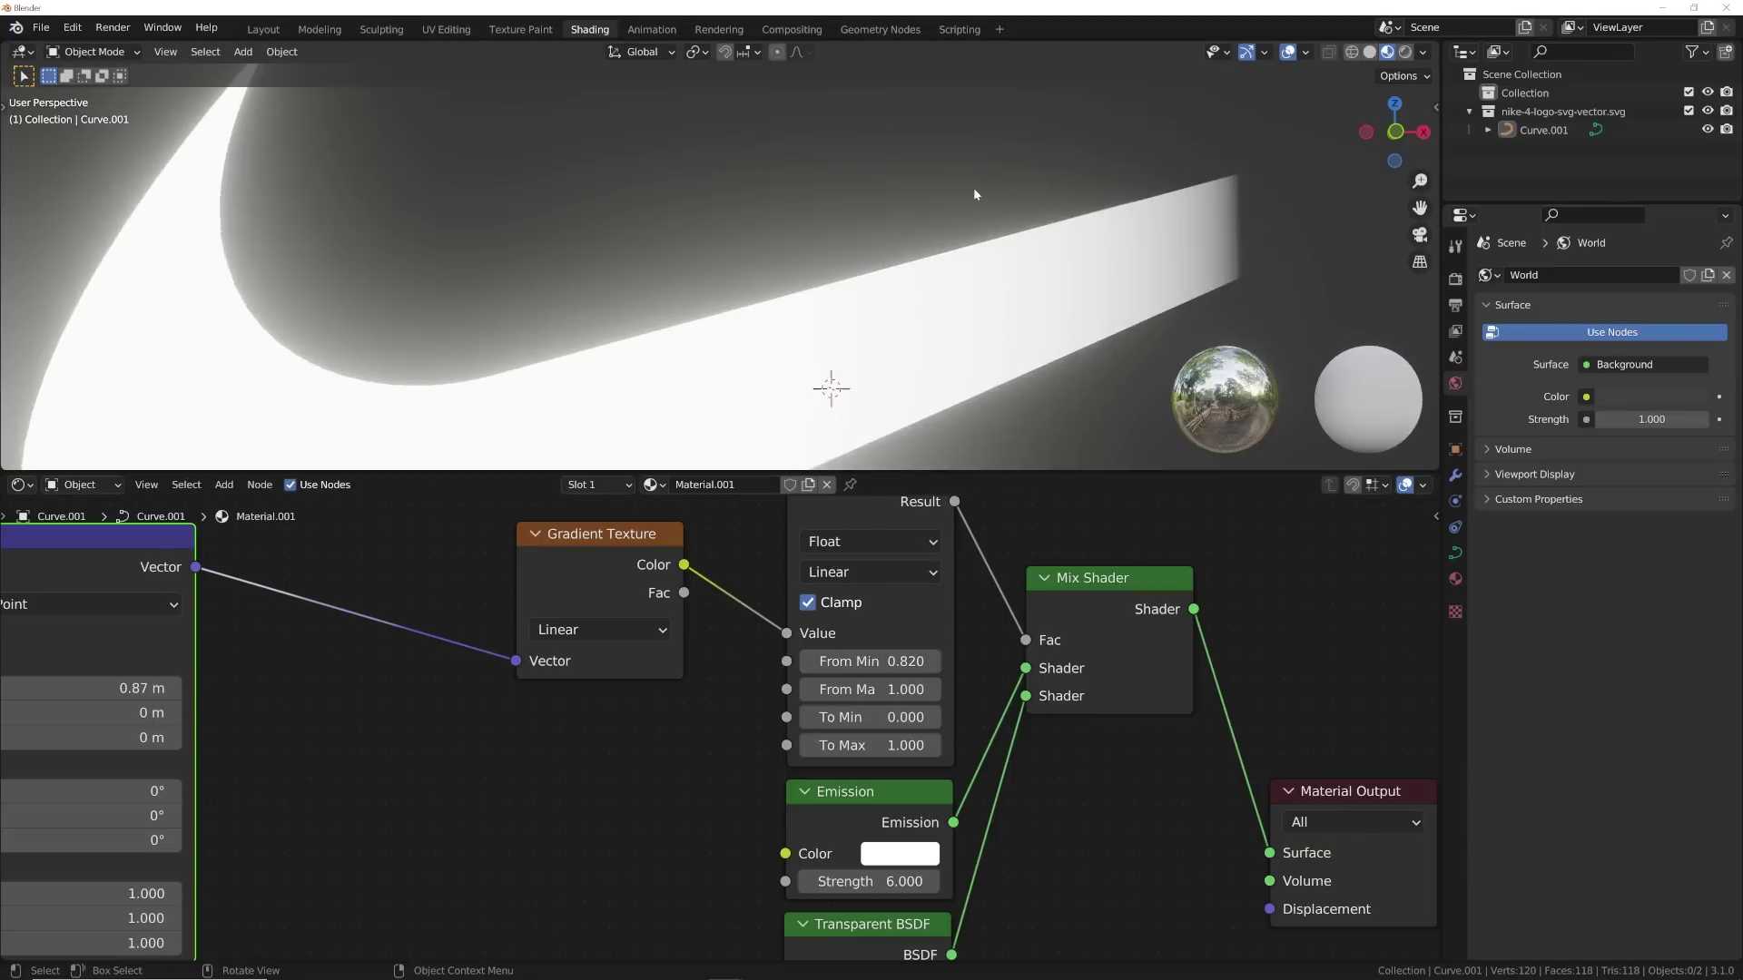
middle_click_drag(1262, 216, 698, 271, "shift")
scroll(626, 300, "up", 5)
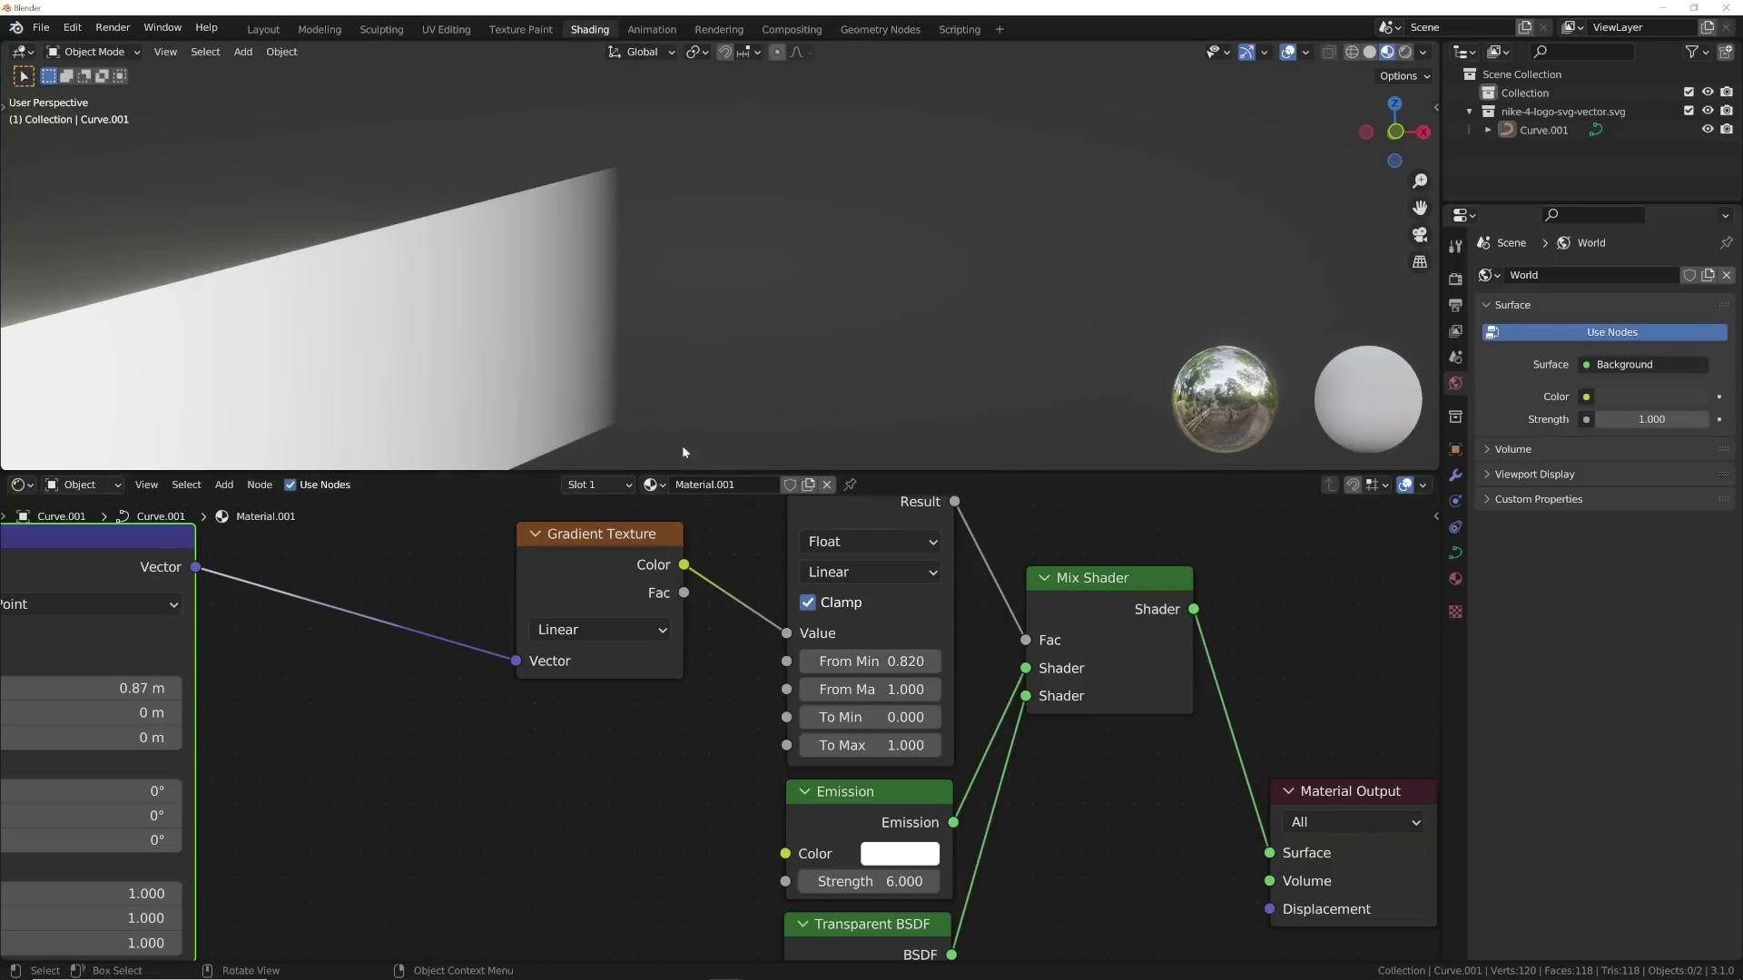
mouse_move(872, 661)
left_mouse_down()
mouse_move(957, 661)
mouse_move(850, 660)
mouse_move(894, 661)
mouse_move(877, 660)
left_mouse_up()
scroll(684, 572, "down", 3)
key("BackSpace")
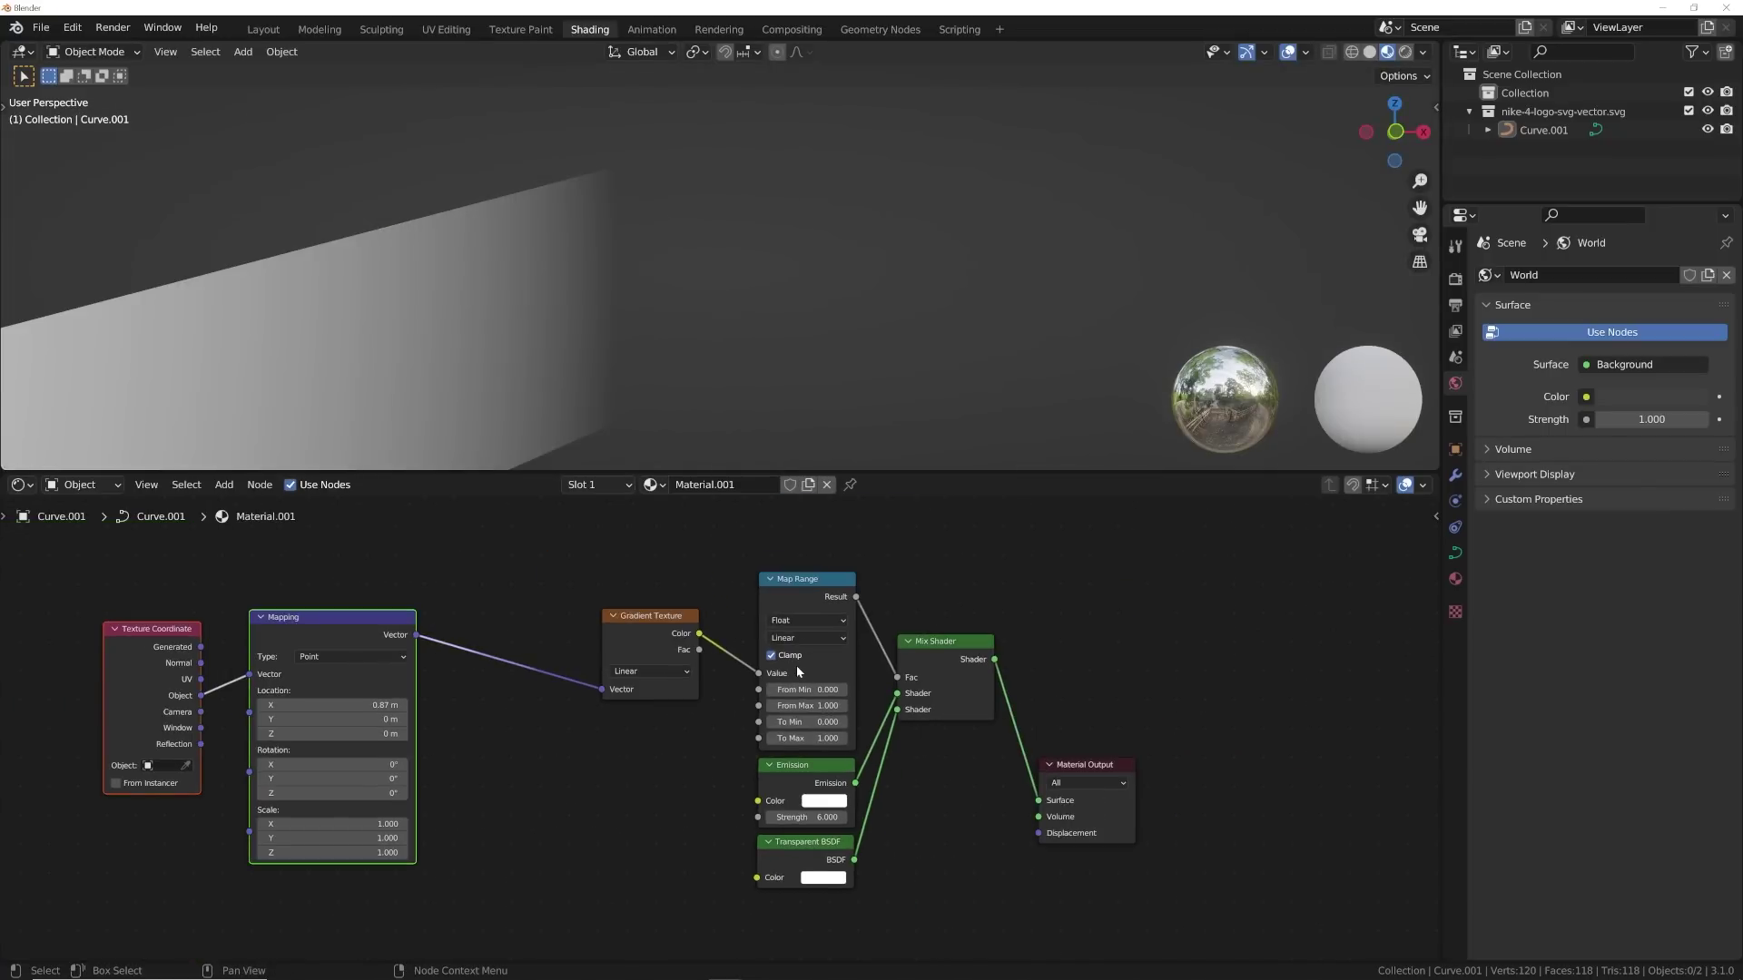
- Switch the Map Range interpolation to Stepped Linear and raise its Steps to 17.3
scroll(559, 350, "down", 6)
middle_click_drag(658, 317, 688, 312, "shift")
scroll(688, 317, "down", 4)
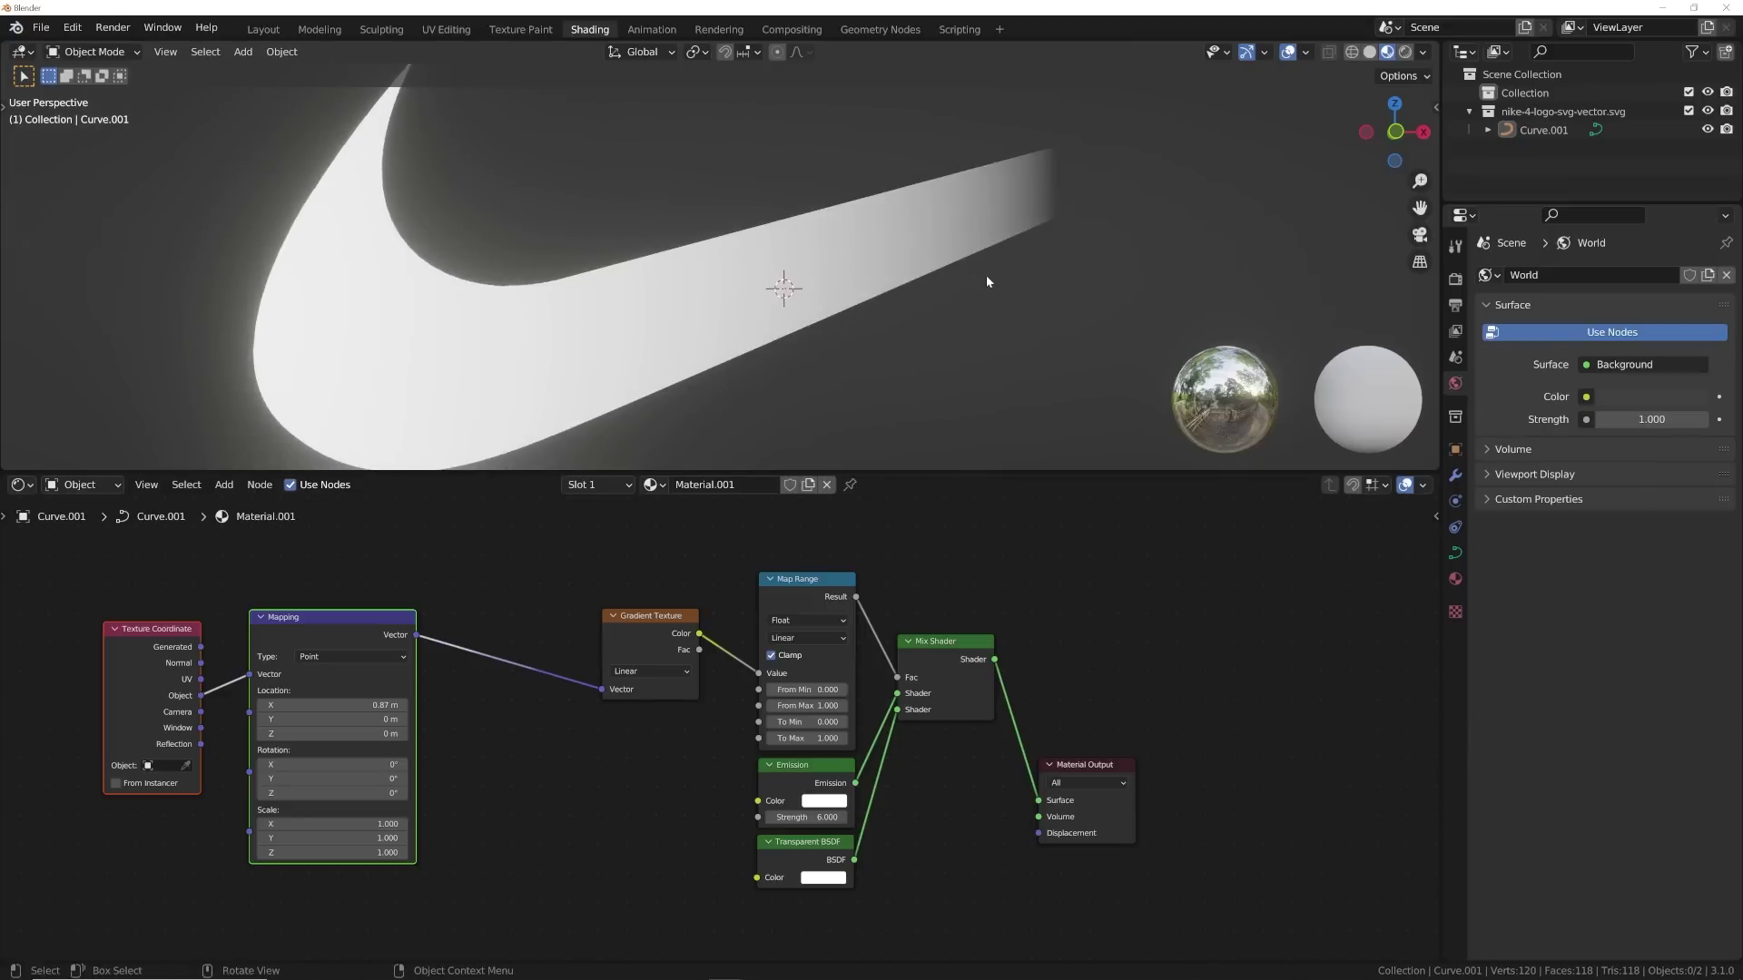
scroll(846, 613, "up", 2)
scroll(846, 613, "up", 2)
left_click(760, 644)
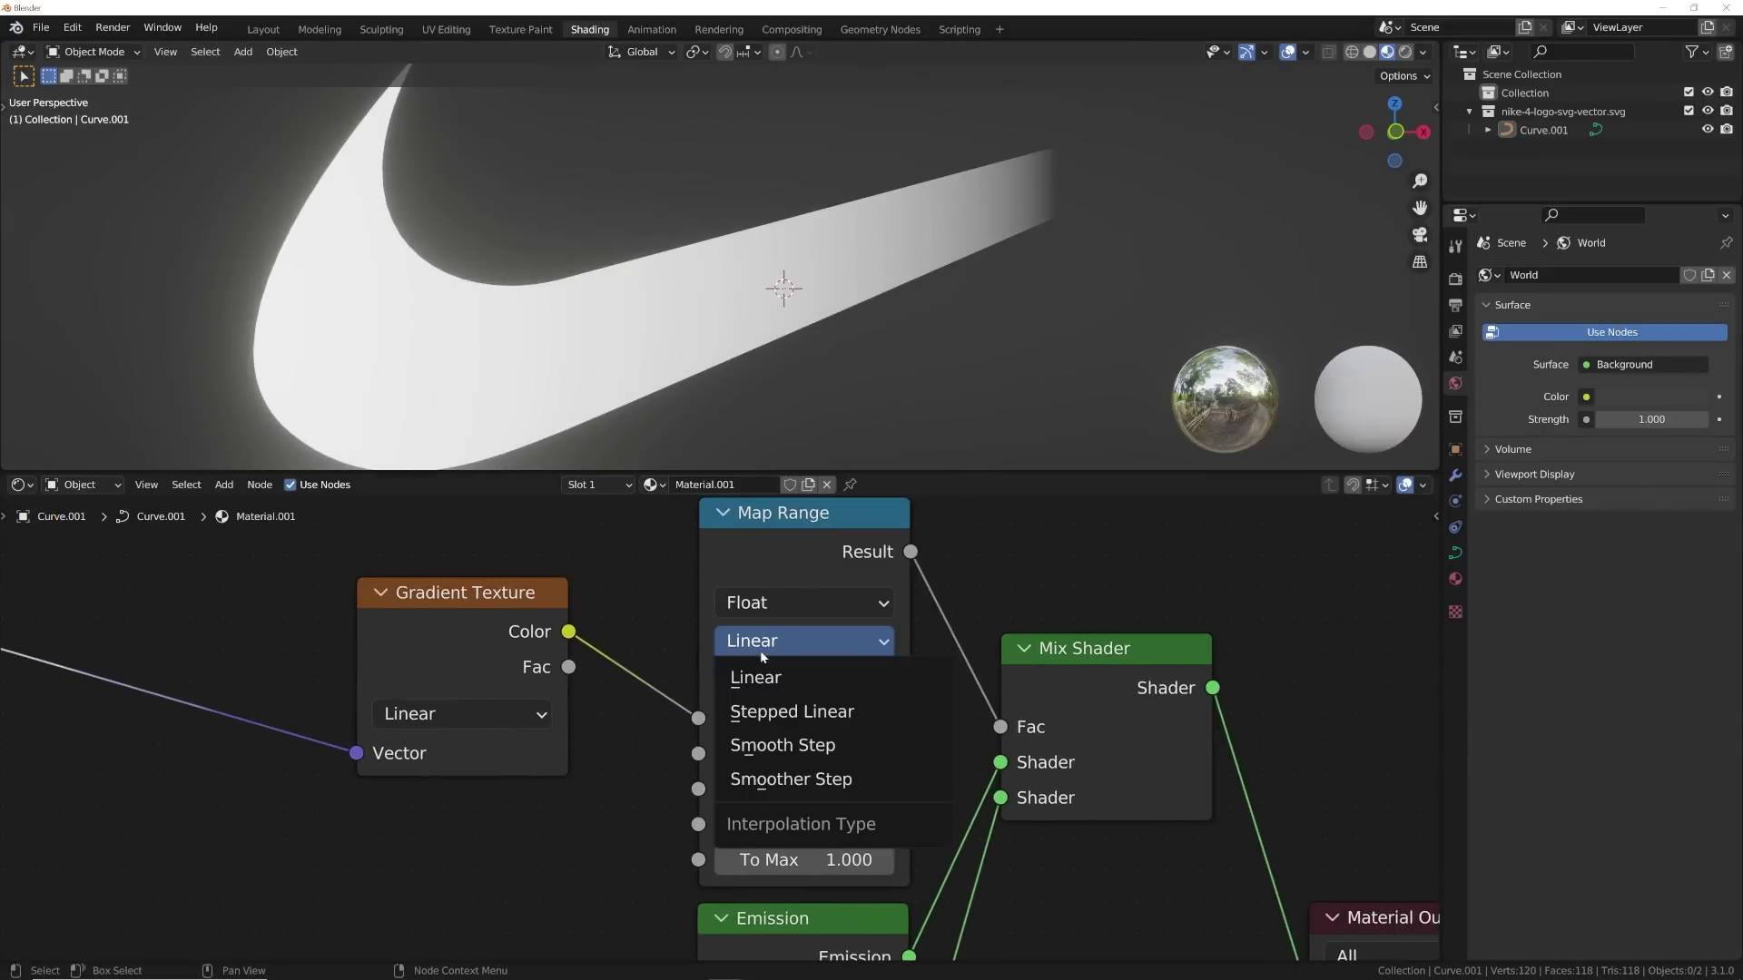
left_click(812, 710)
scroll(757, 379, "down", 2)
middle_click_drag(835, 612, 800, 540)
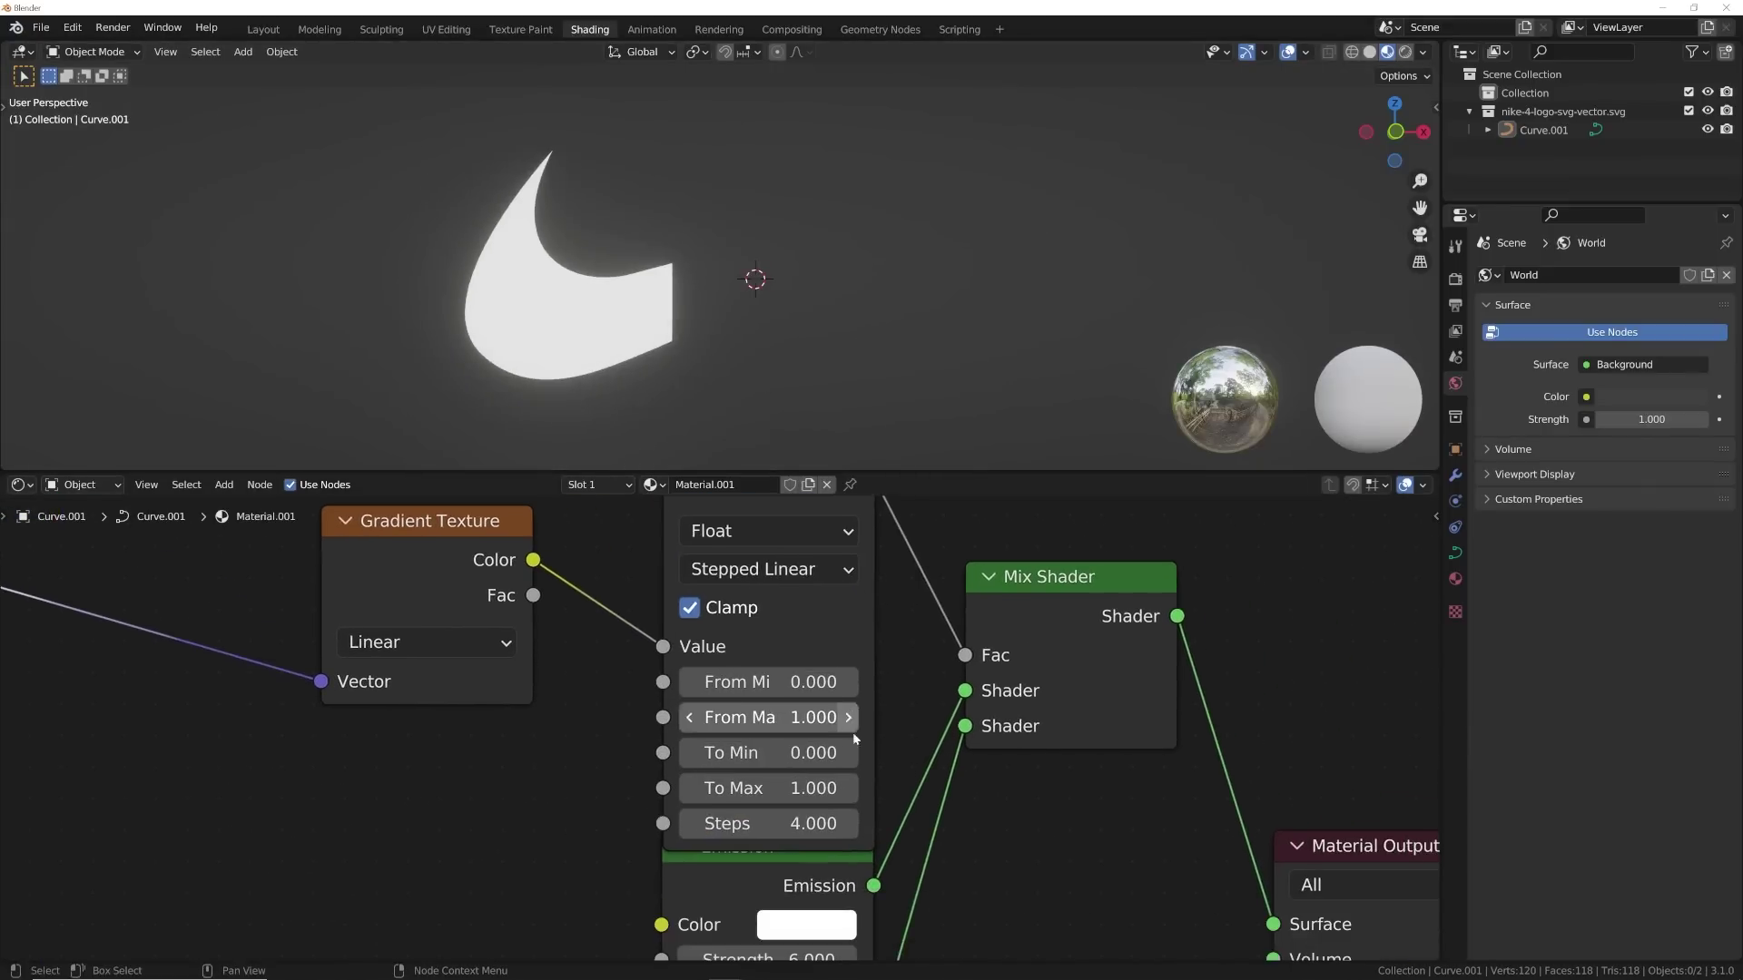
left_click_drag(781, 823, 901, 824)
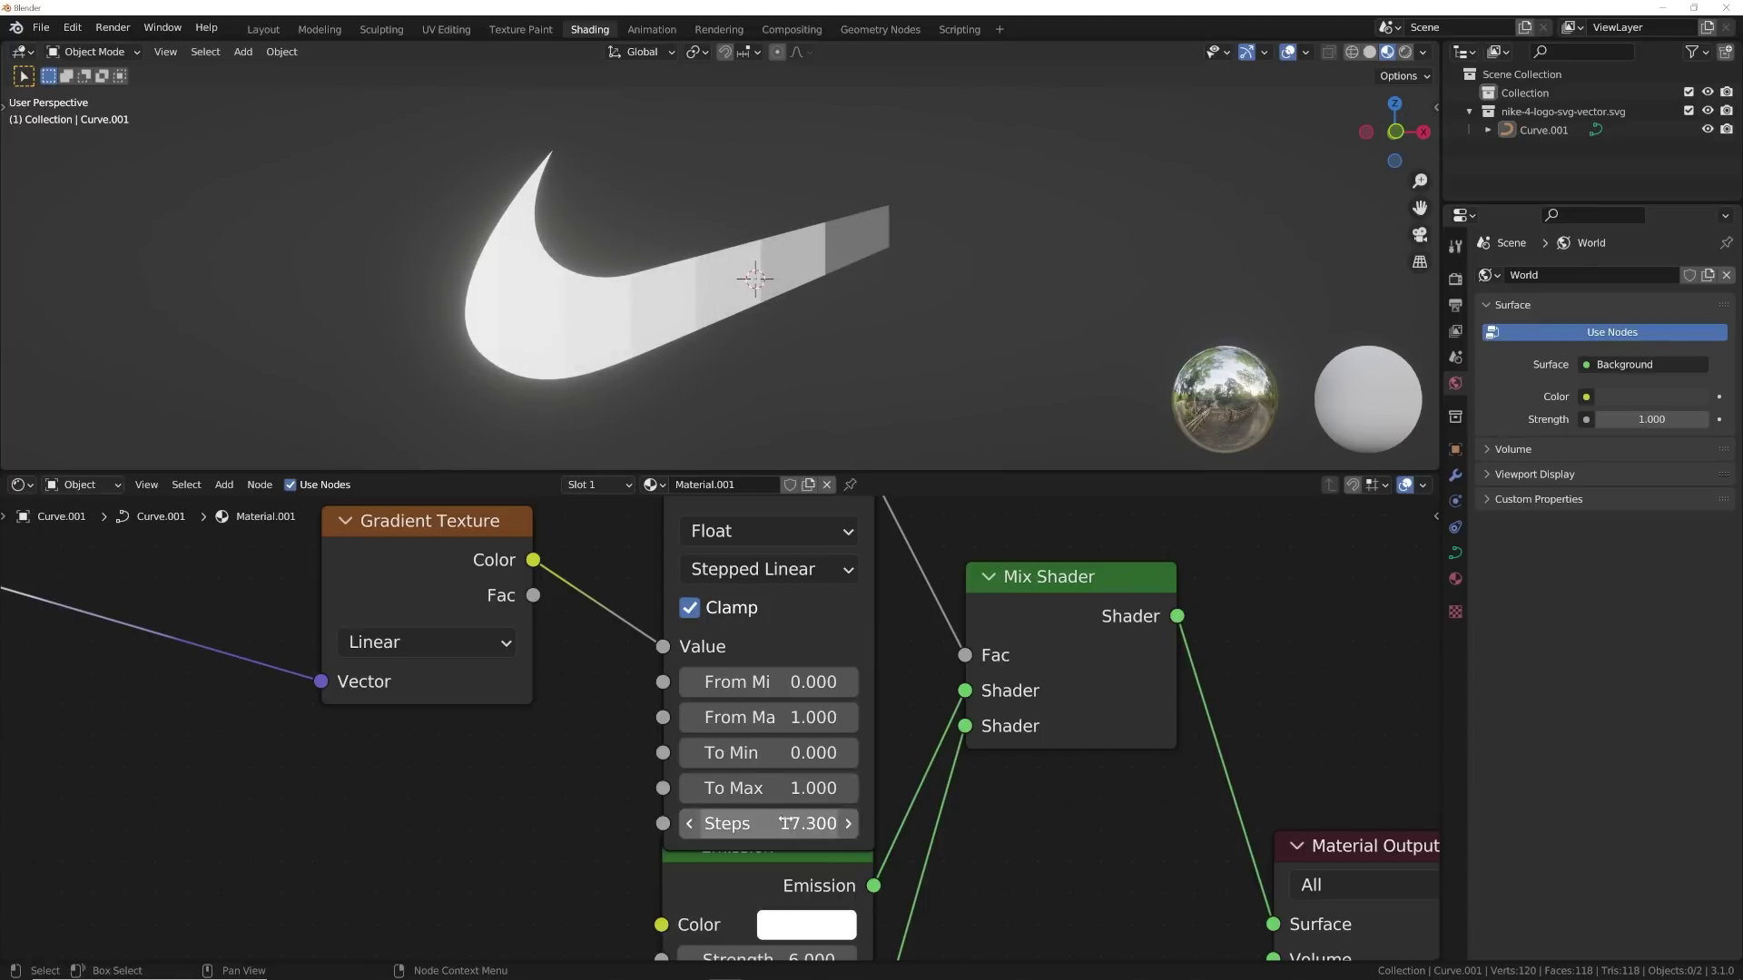
- Set the Mapping node's X location to 0.68 m and reduce the Map Range's Steps to 9.28
middle_click_drag(581, 594, 894, 646)
scroll(894, 646, "down", 3)
left_click_drag(313, 740, 202, 741)
middle_click_drag(723, 352, 649, 321, "shift")
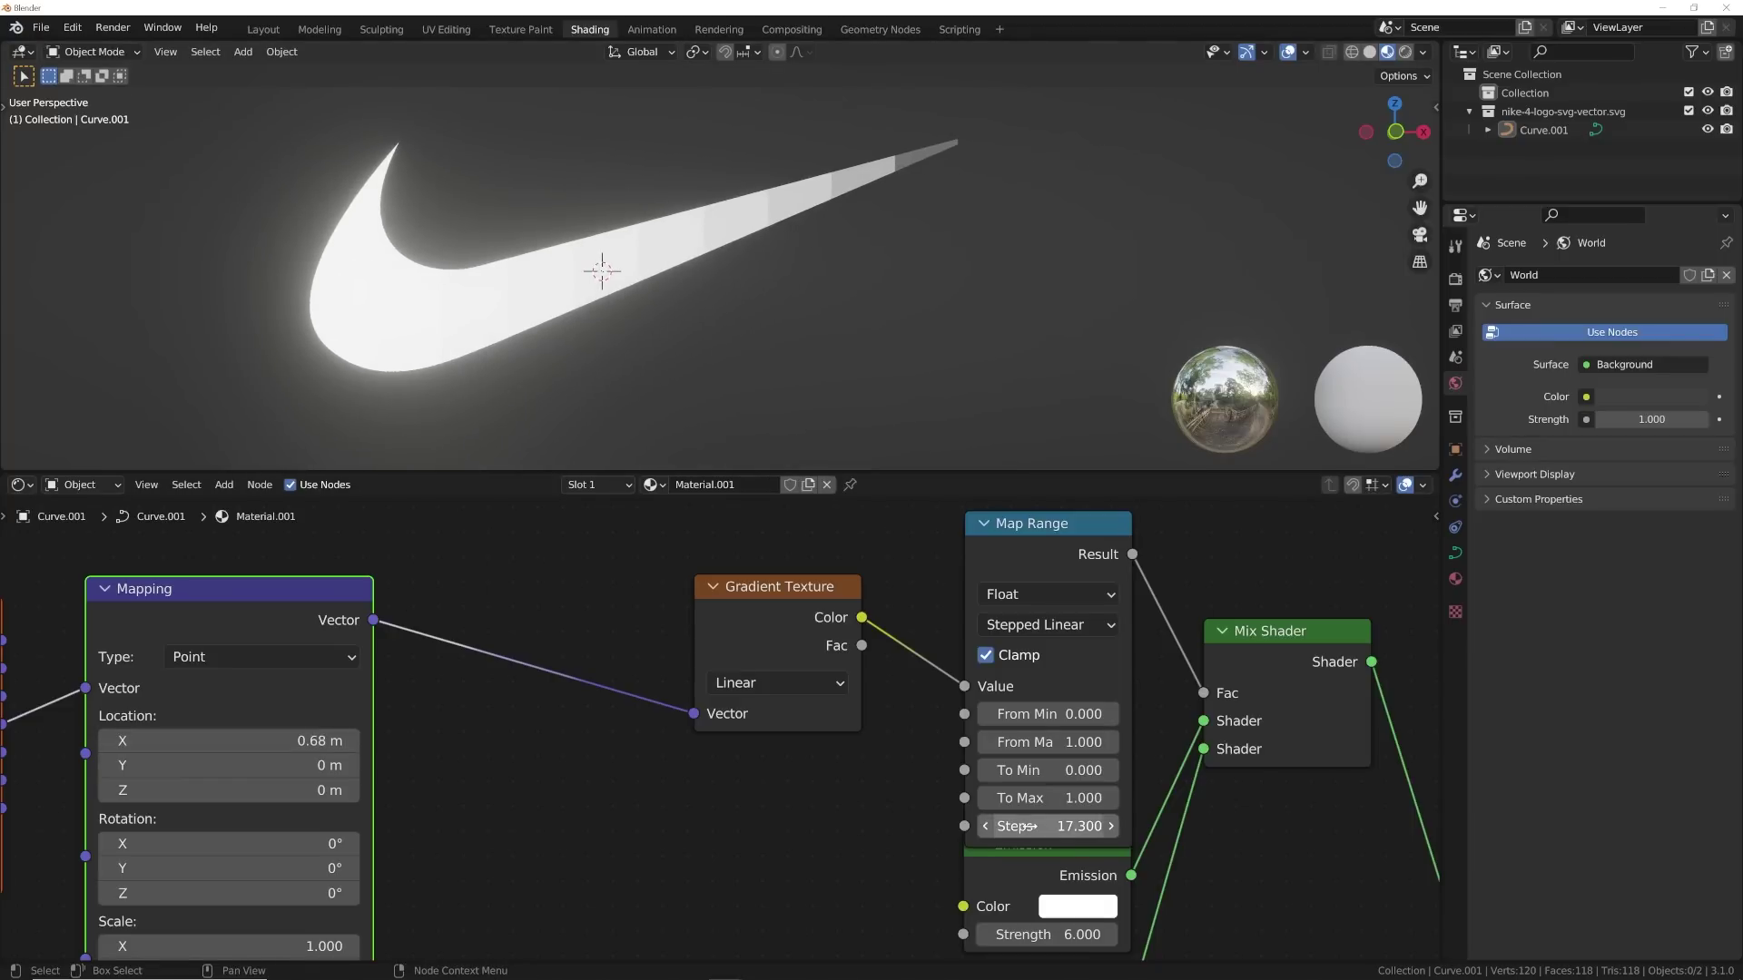
left_click_drag(1026, 826, 916, 826)
- Change the Emission color to blue and set the Mapping node's X location to 0.64 m
middle_click_drag(1065, 772, 842, 661)
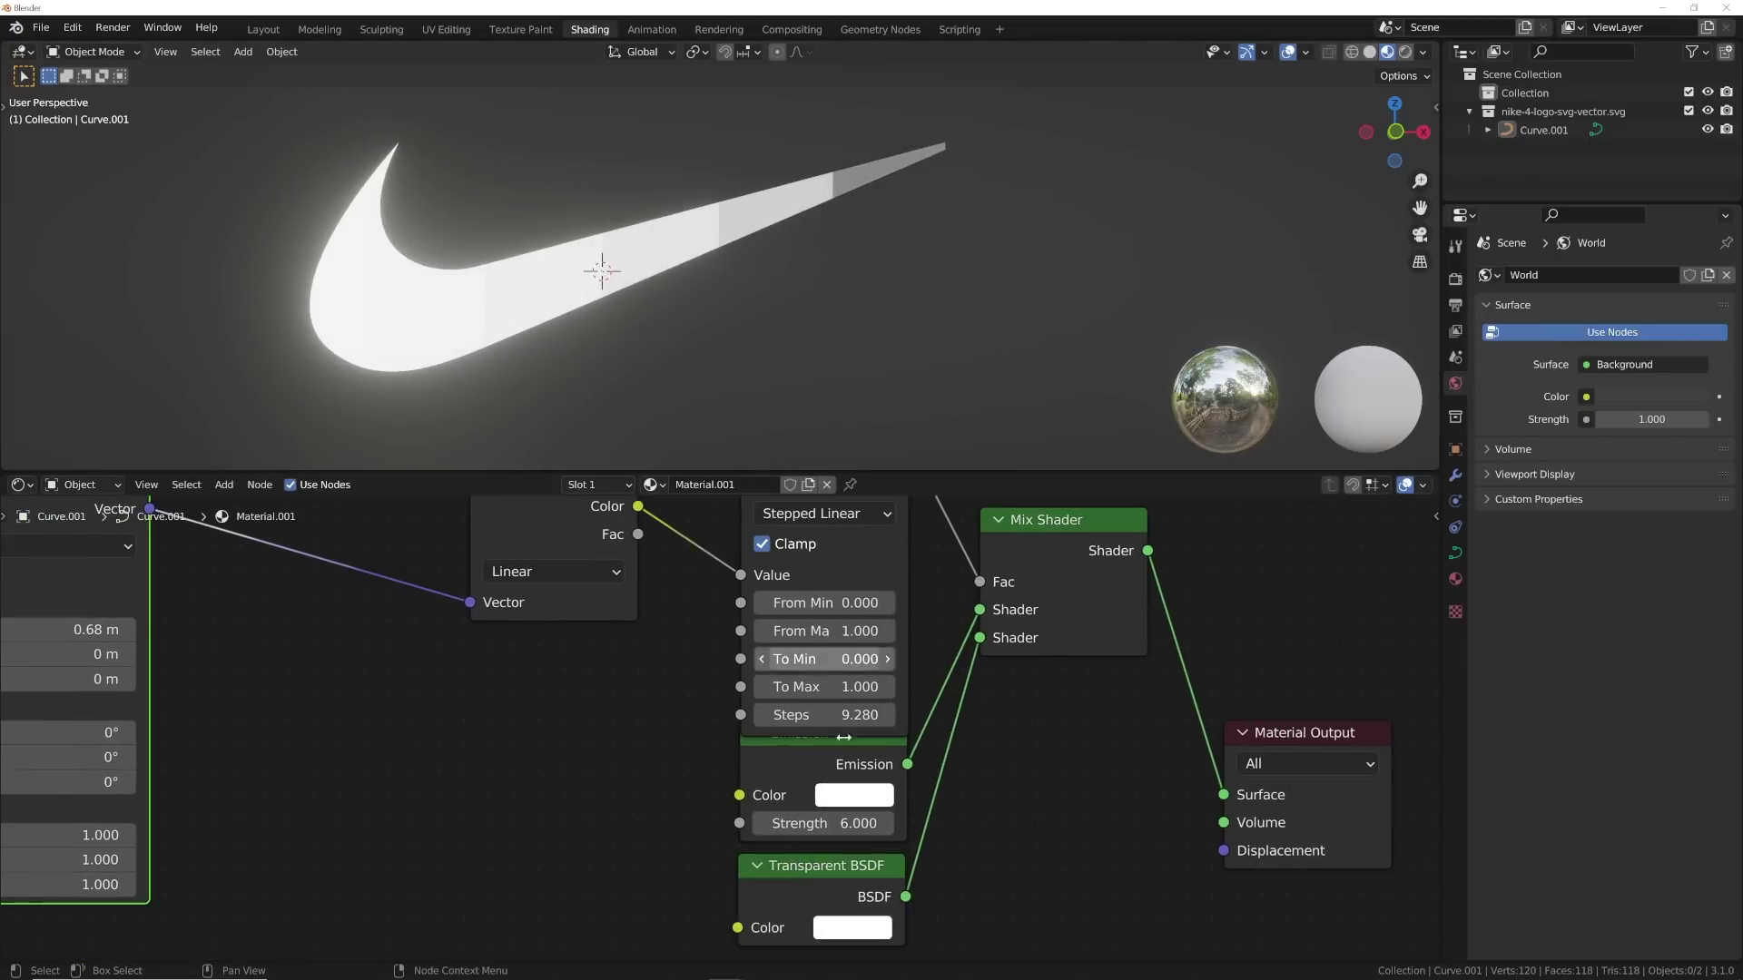
scroll(840, 764, "down", 4)
left_click(828, 759)
left_click(821, 784)
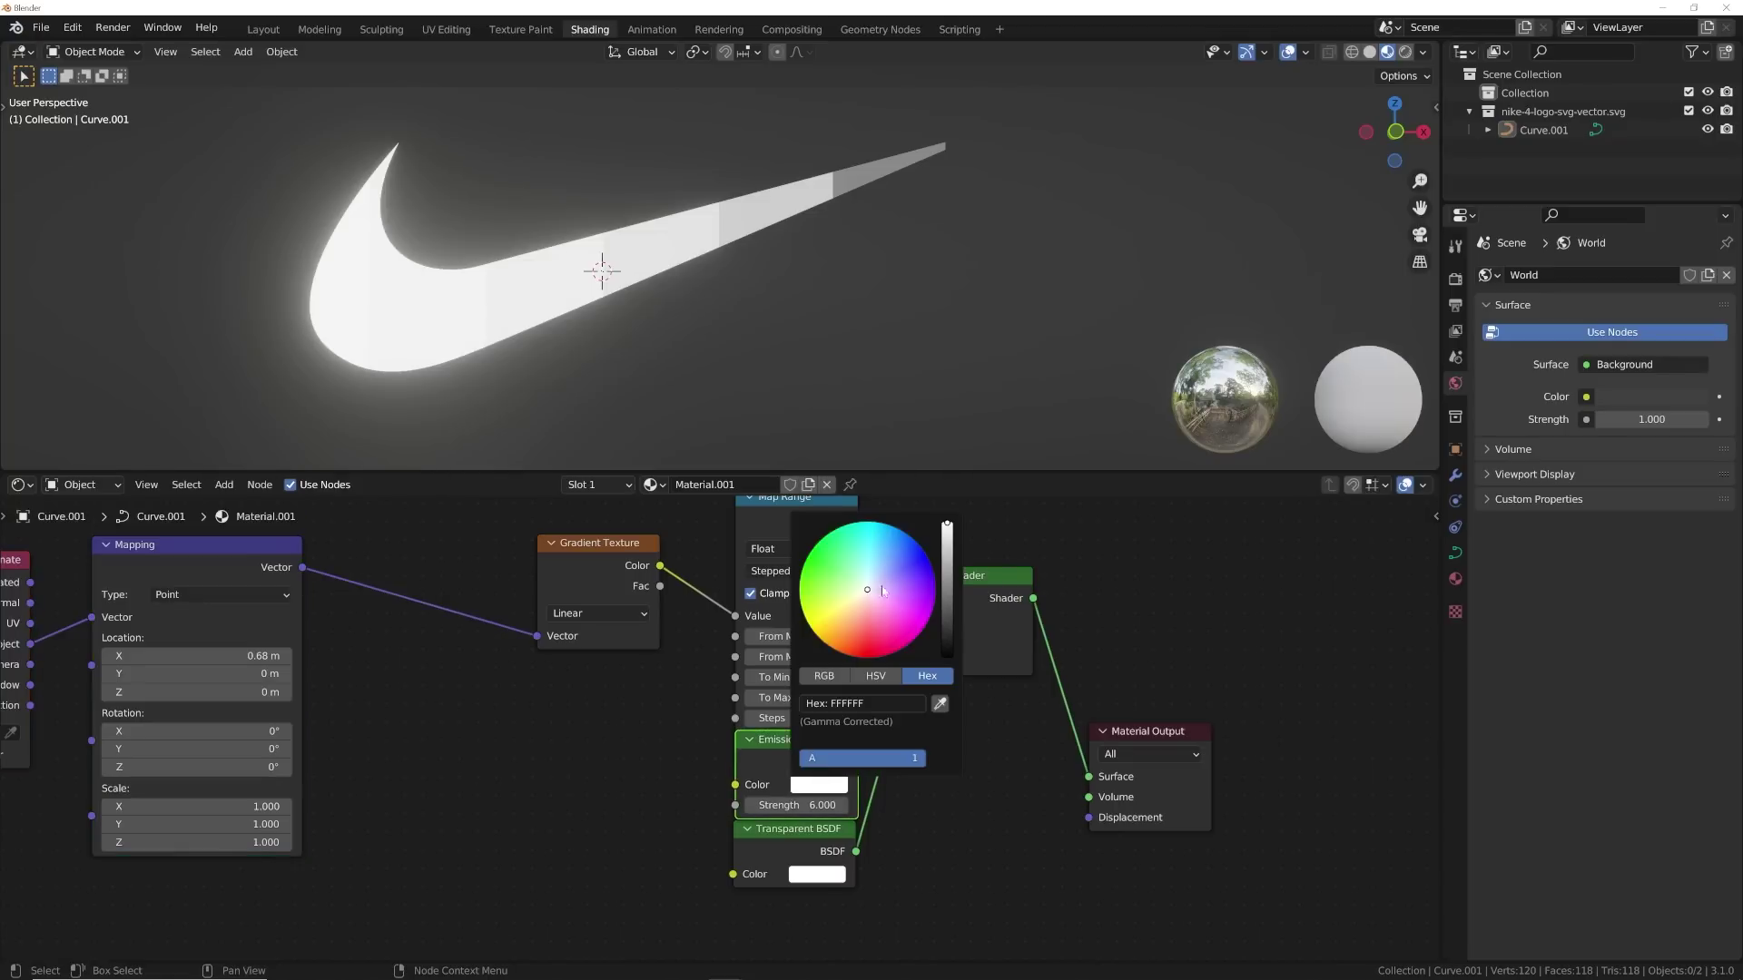
left_click(910, 572)
middle_click_drag(782, 307, 881, 324, "shift")
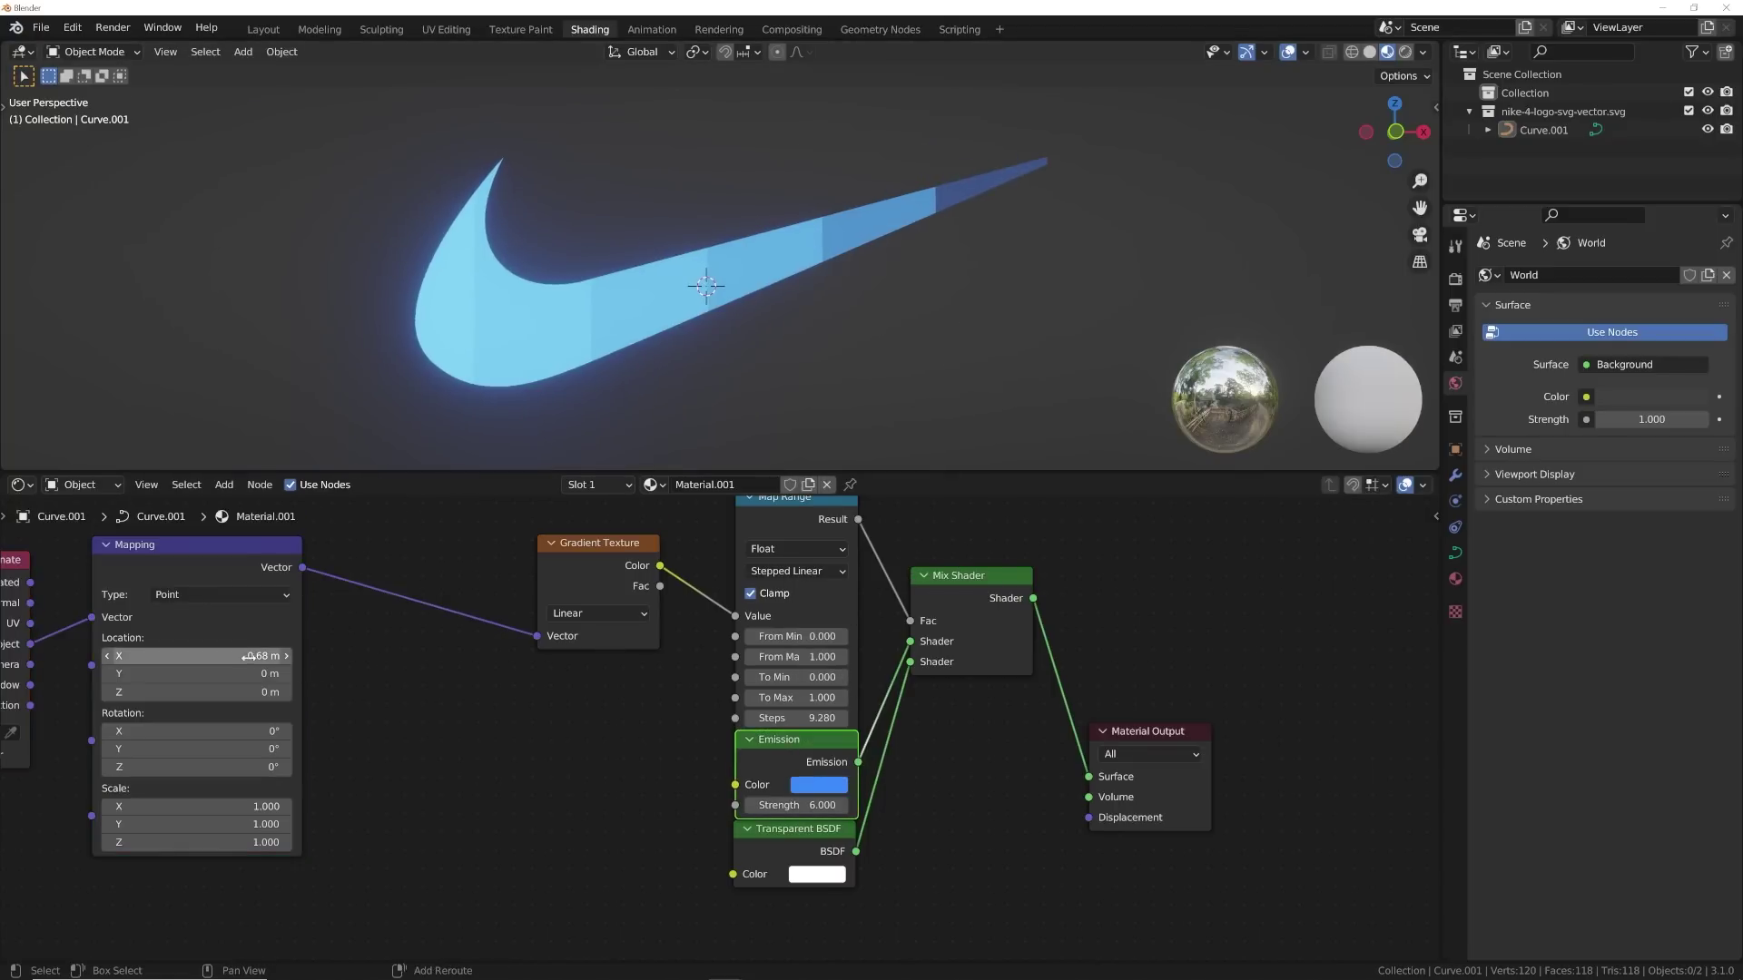
left_click_drag(263, 656, 209, 655)
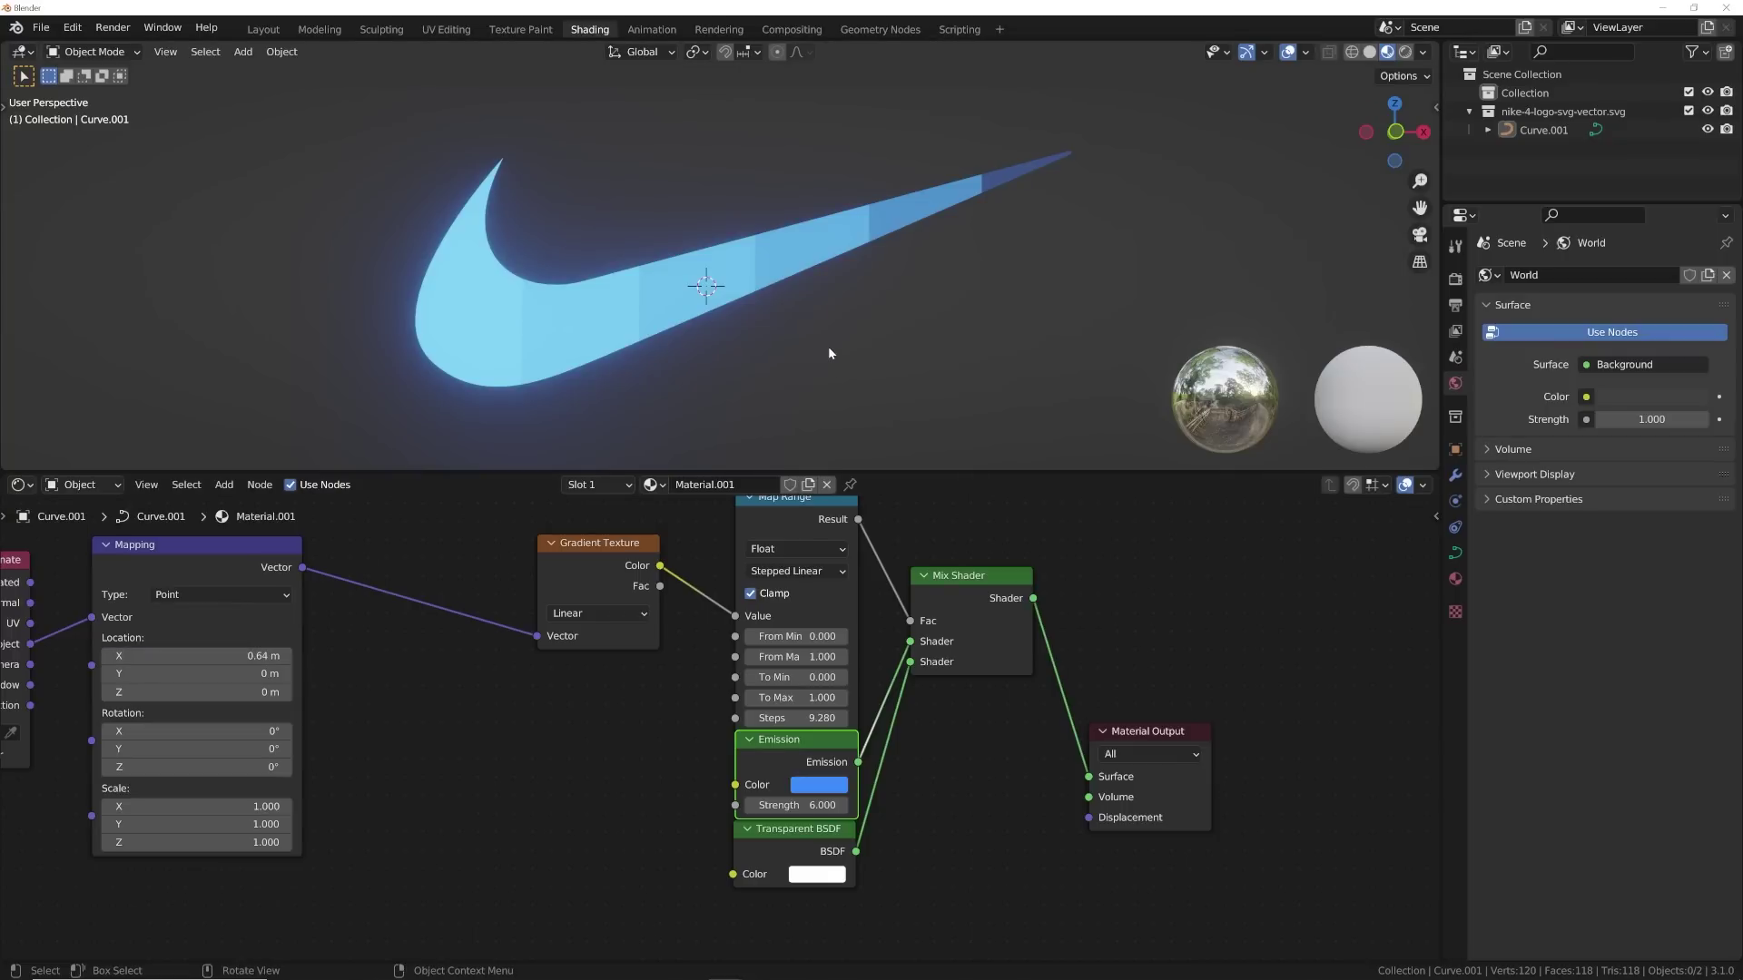
middle_click_drag(829, 351, 667, 291)
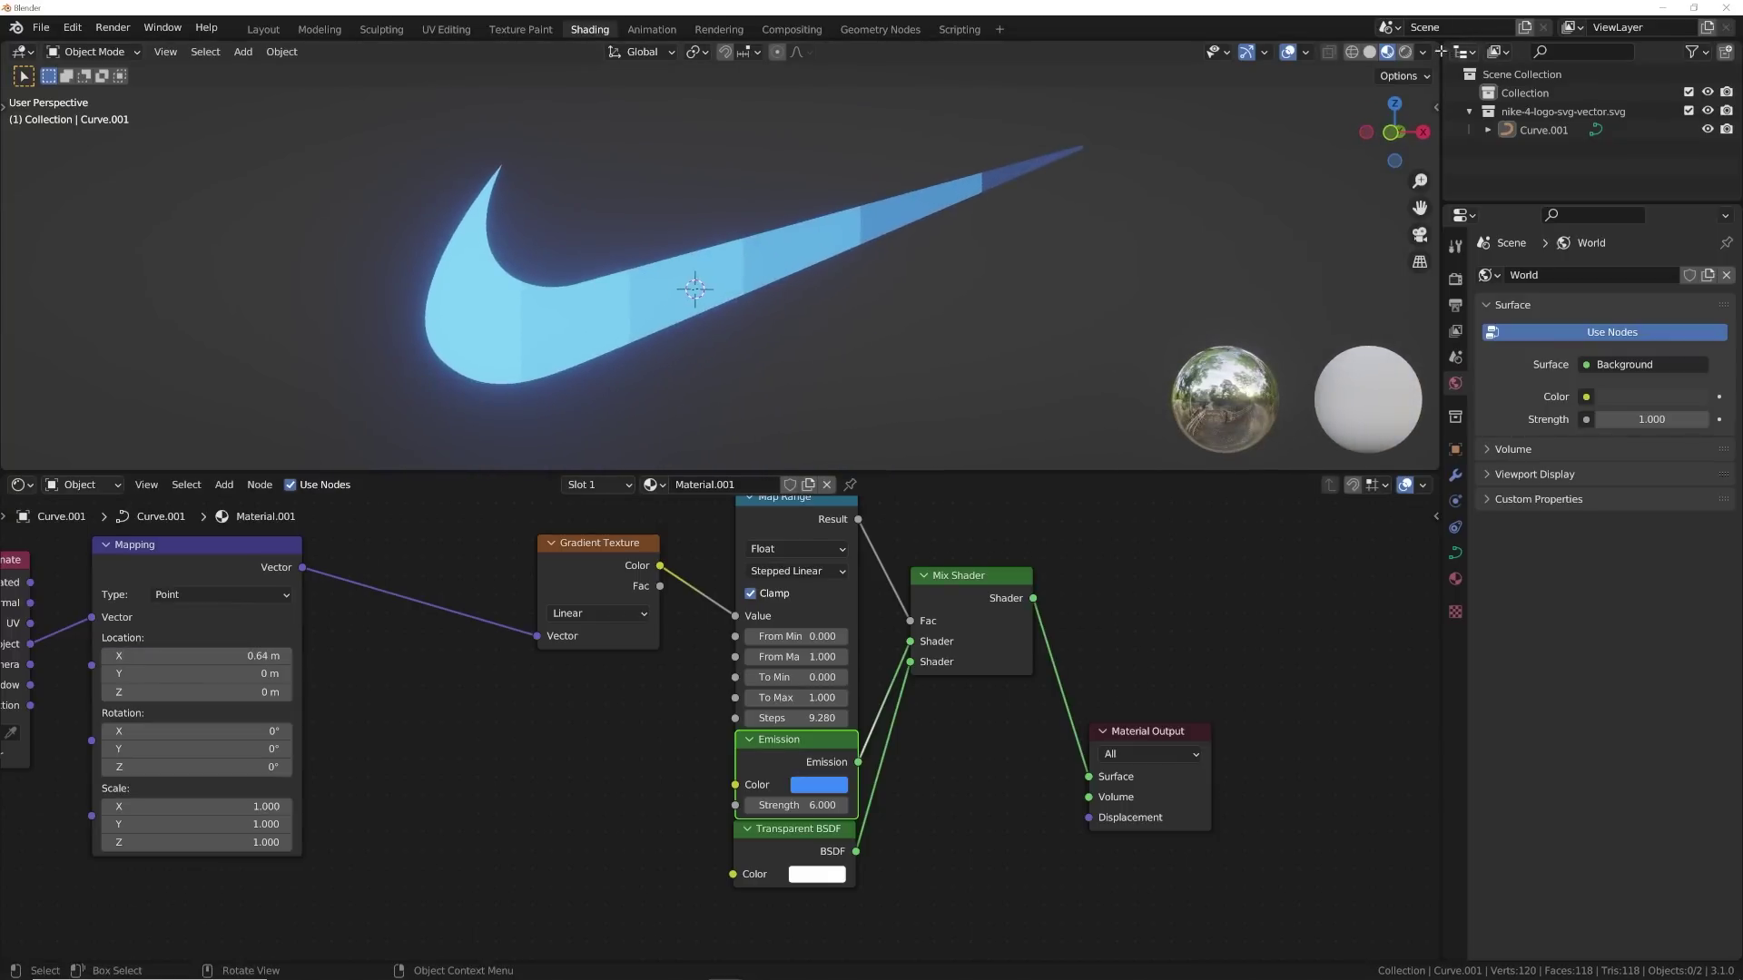
- Switch the viewport to rendered shading and darken the world background color to black
left_click(1405, 52)
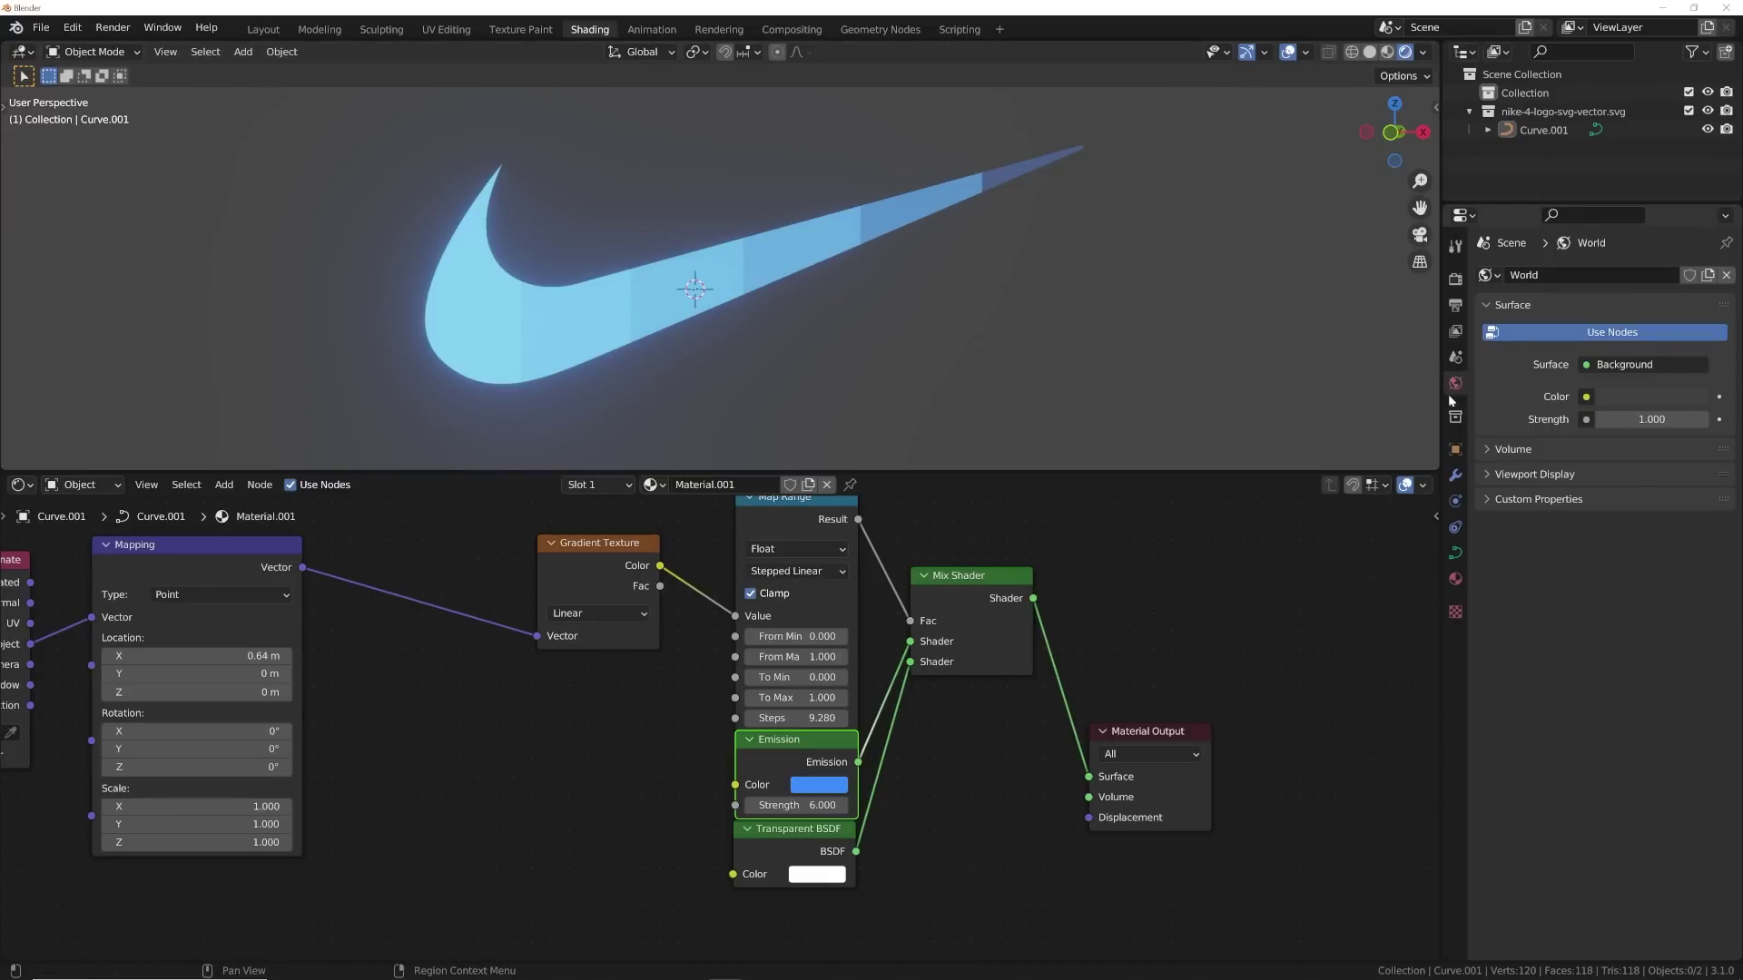
left_click(1607, 399)
left_click_drag(1695, 240, 1694, 265)
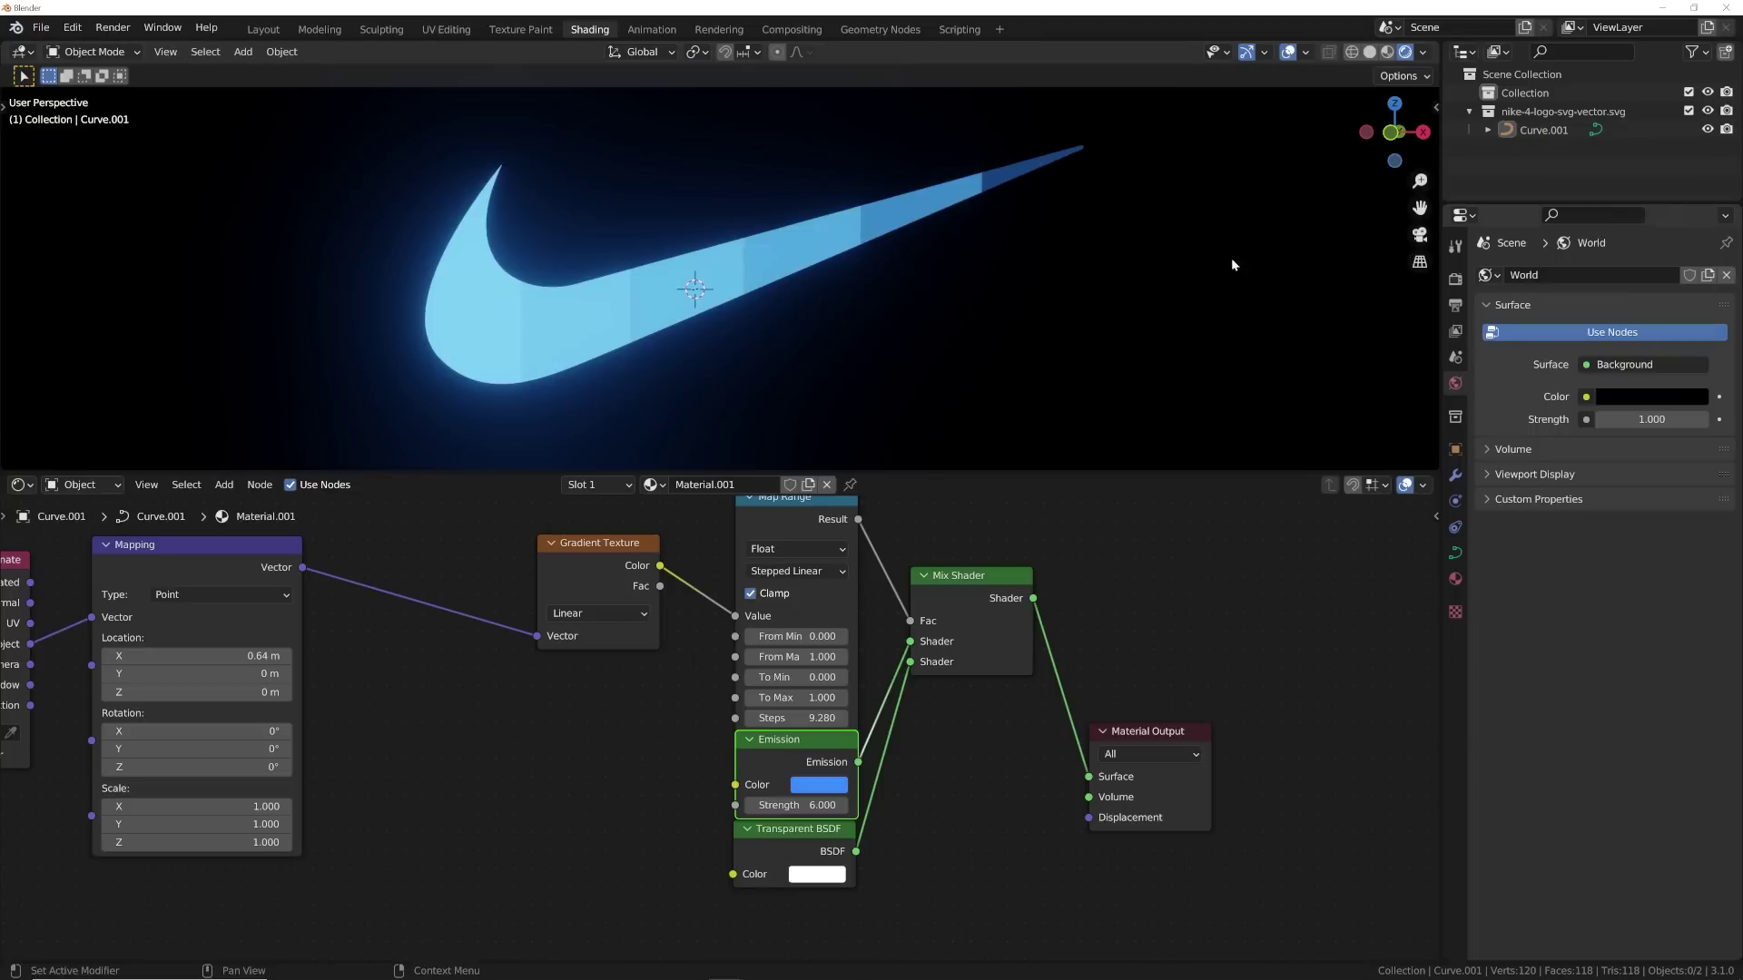
middle_click_drag(918, 265, 895, 287, "shift")
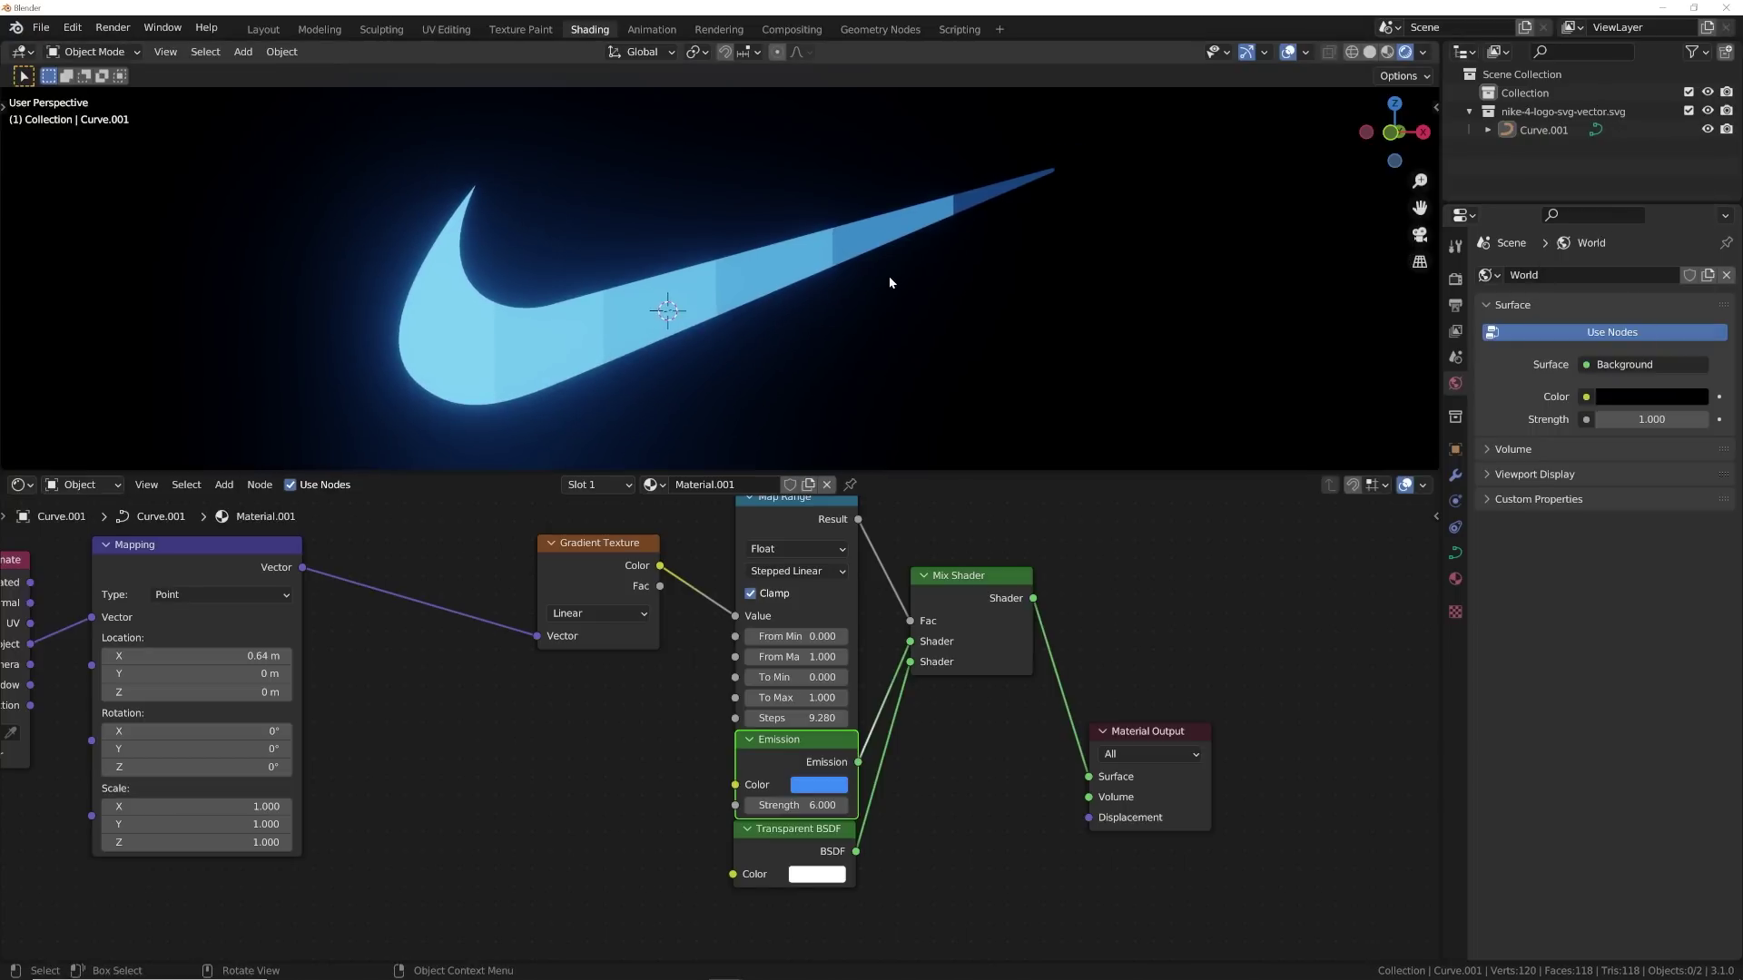
- Set the Mapping node's X location to 0.62 m
middle_click_drag(438, 663, 761, 653)
mouse_move(573, 647)
left_mouse_down()
mouse_move(630, 647)
mouse_move(573, 647)
left_mouse_up()
middle_click_drag(653, 654, 967, 648)
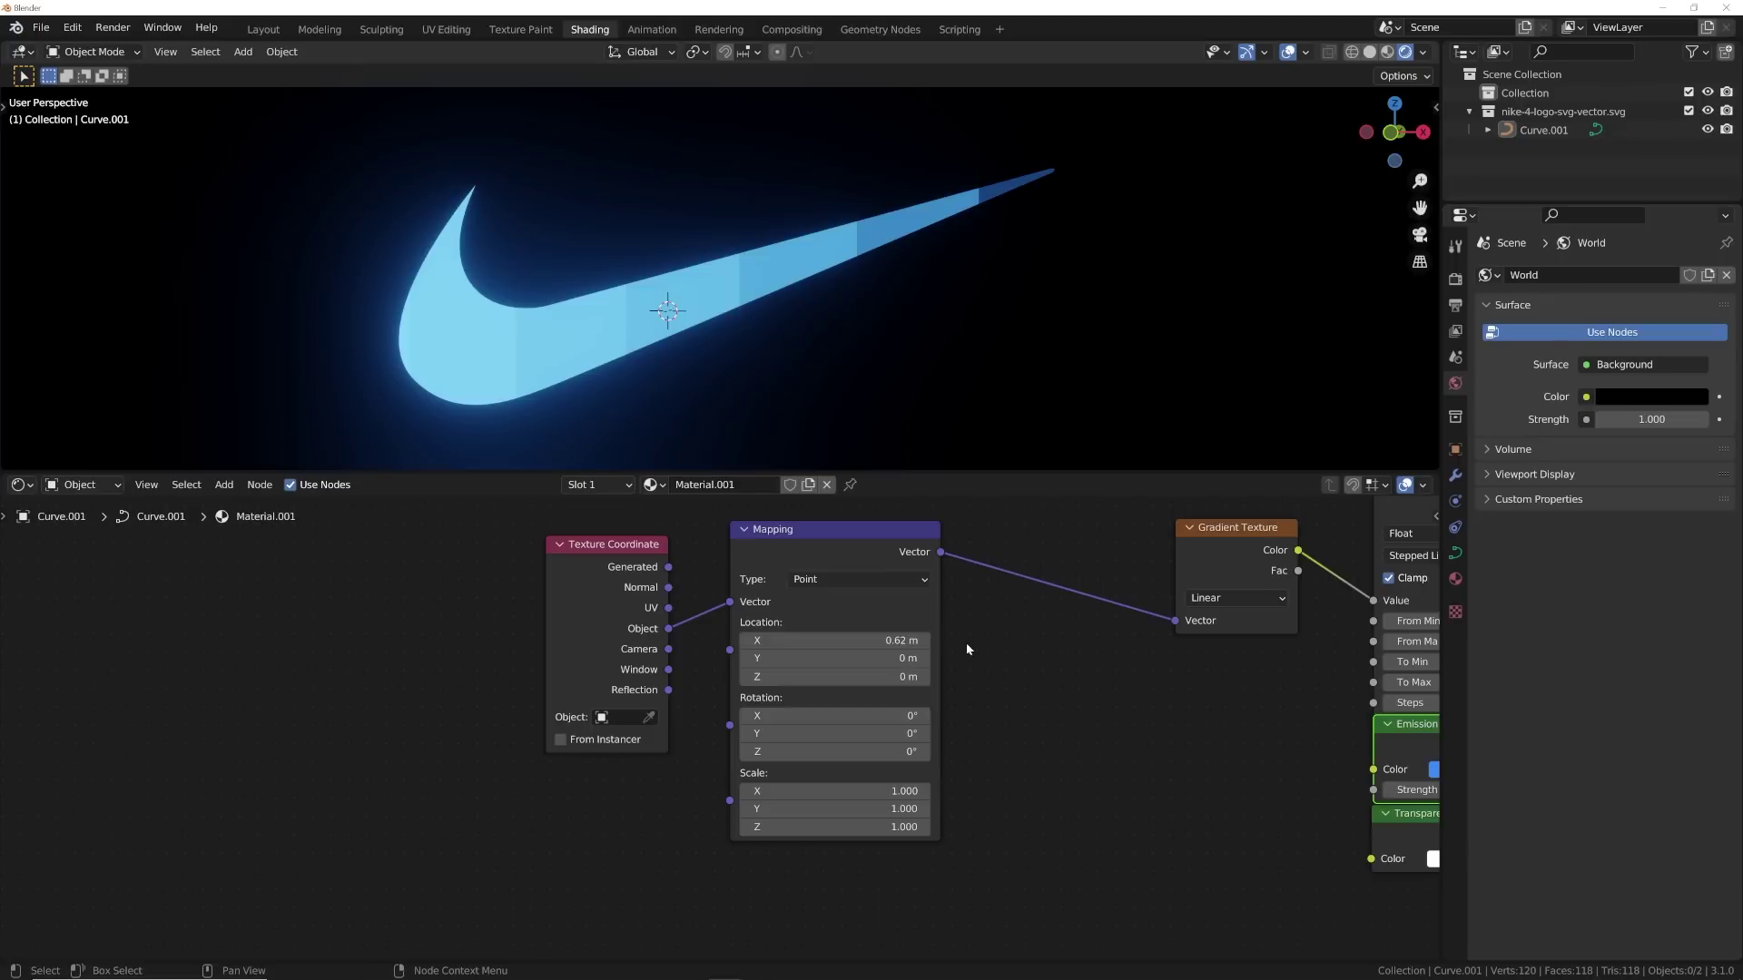
- Add a Voronoi Texture between the Texture Coordinate and Mapping nodes, linking its Distance output to the Mapping Vector input
left_click_drag(599, 567, 284, 599)
left_click_drag(806, 545, 924, 566)
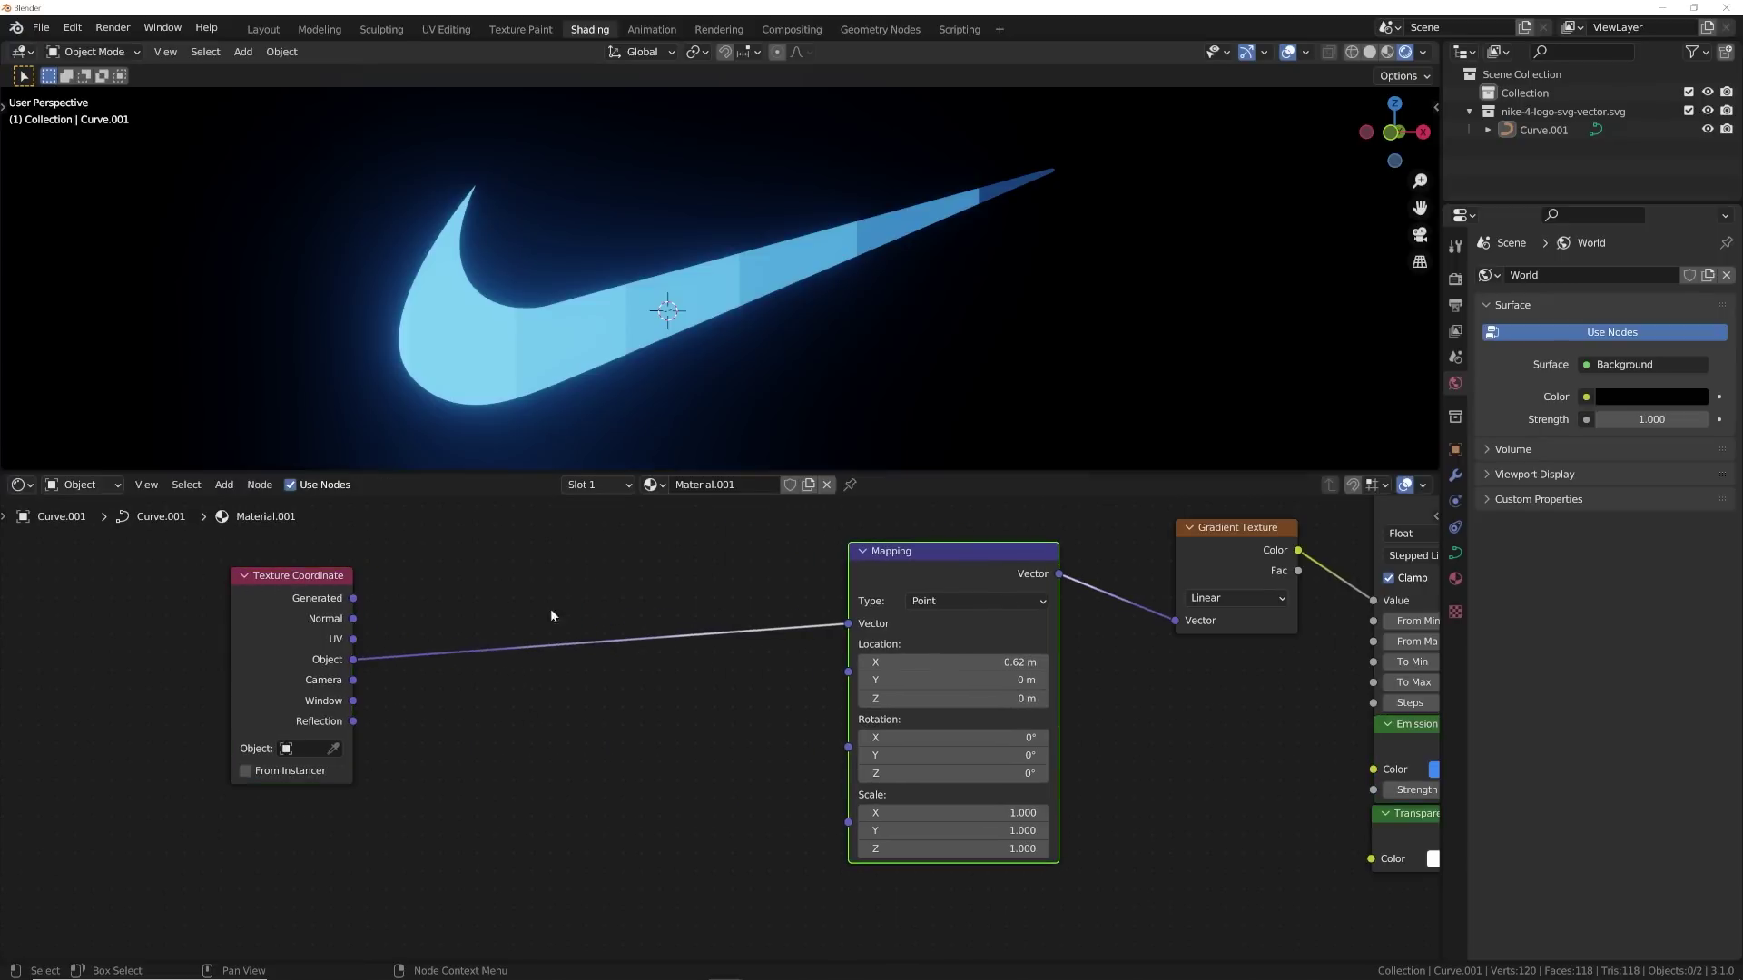
key("shift+a")
left_click(635, 600)
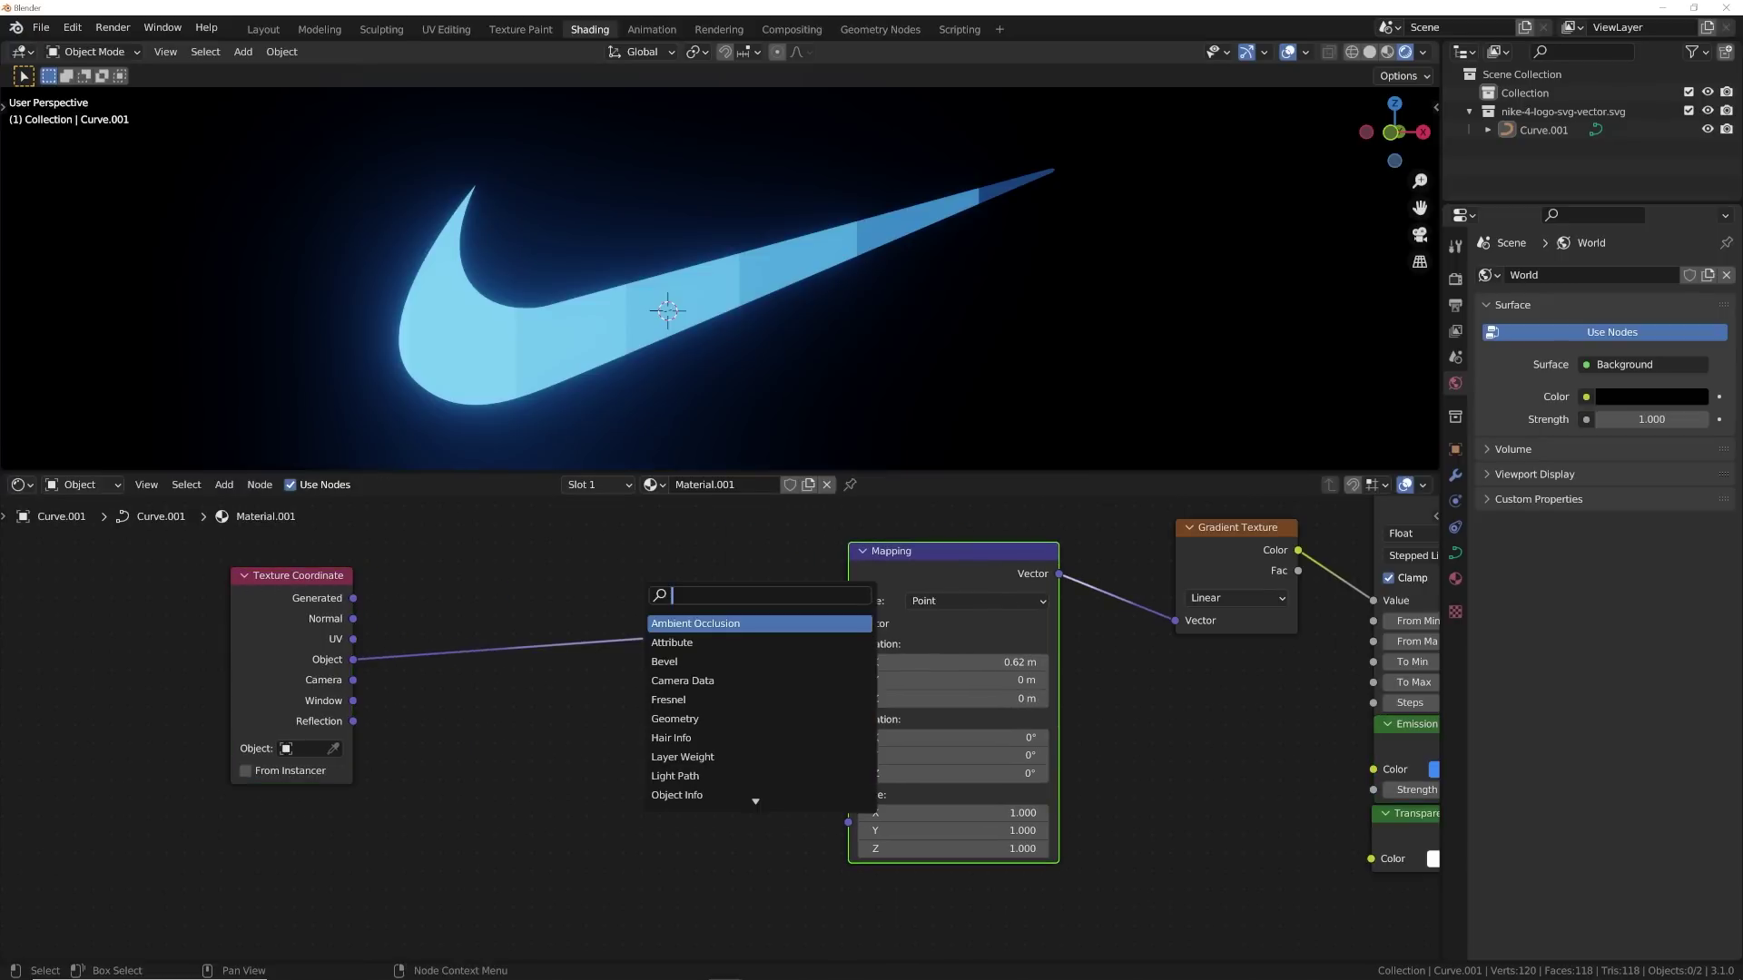
type("vor")
key("Return")
left_click(581, 635)
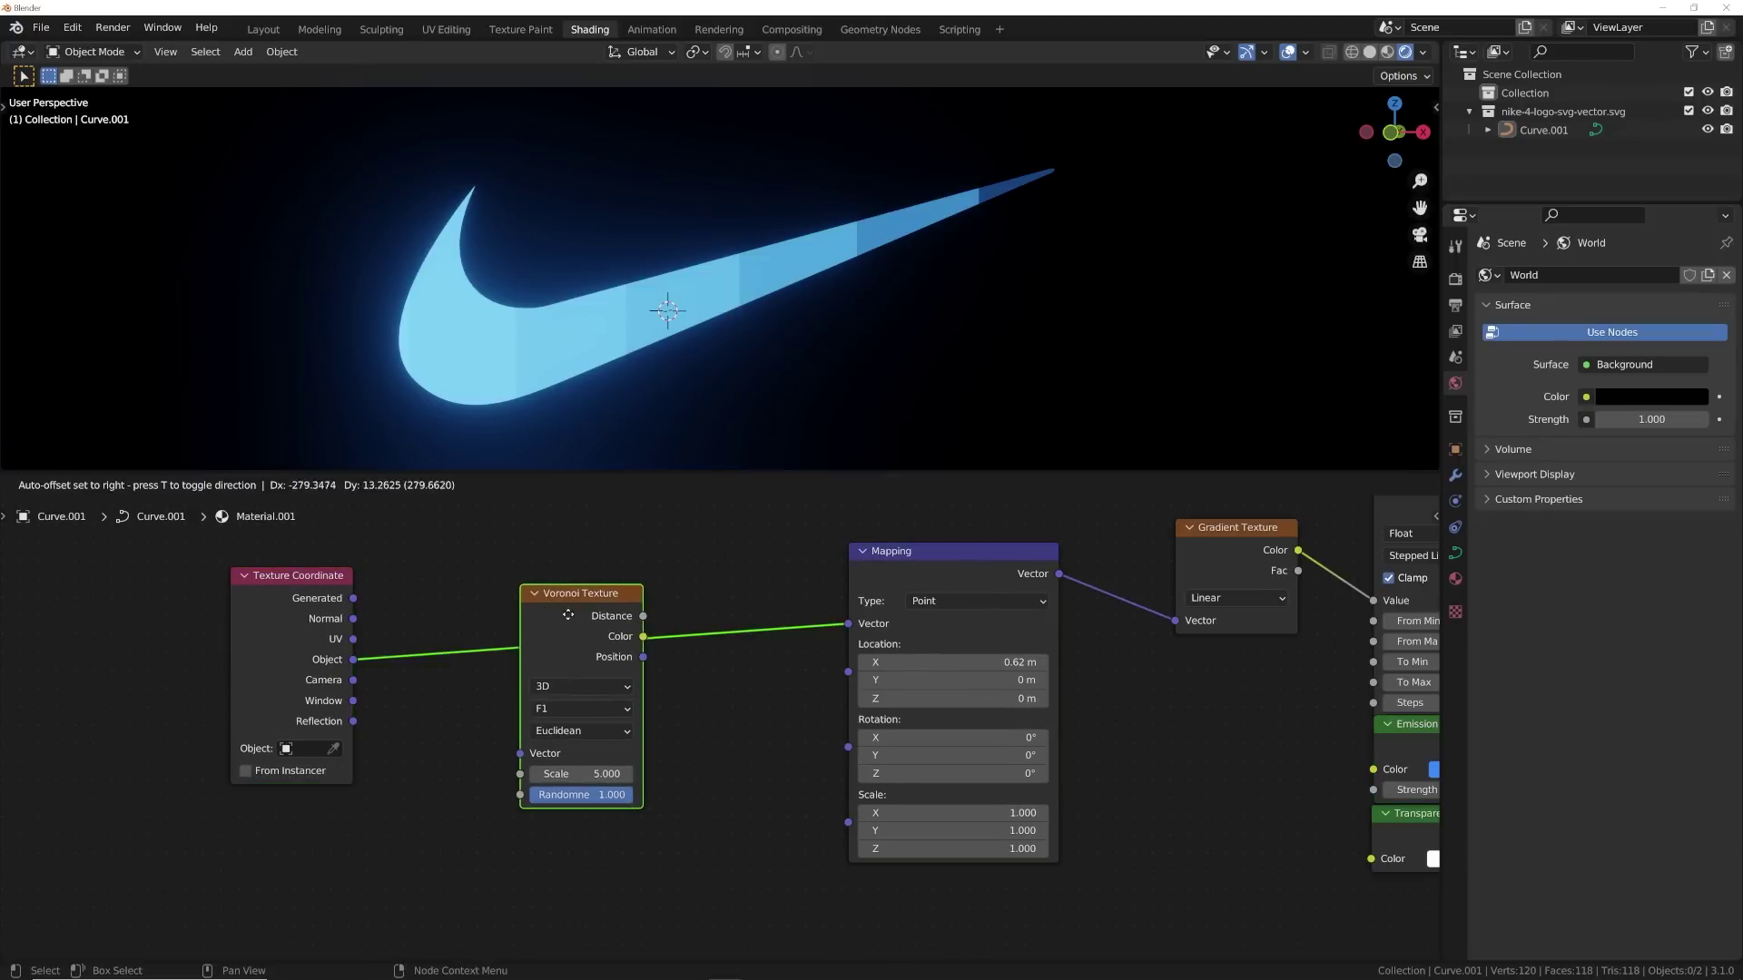
left_click_drag(642, 616, 846, 623)
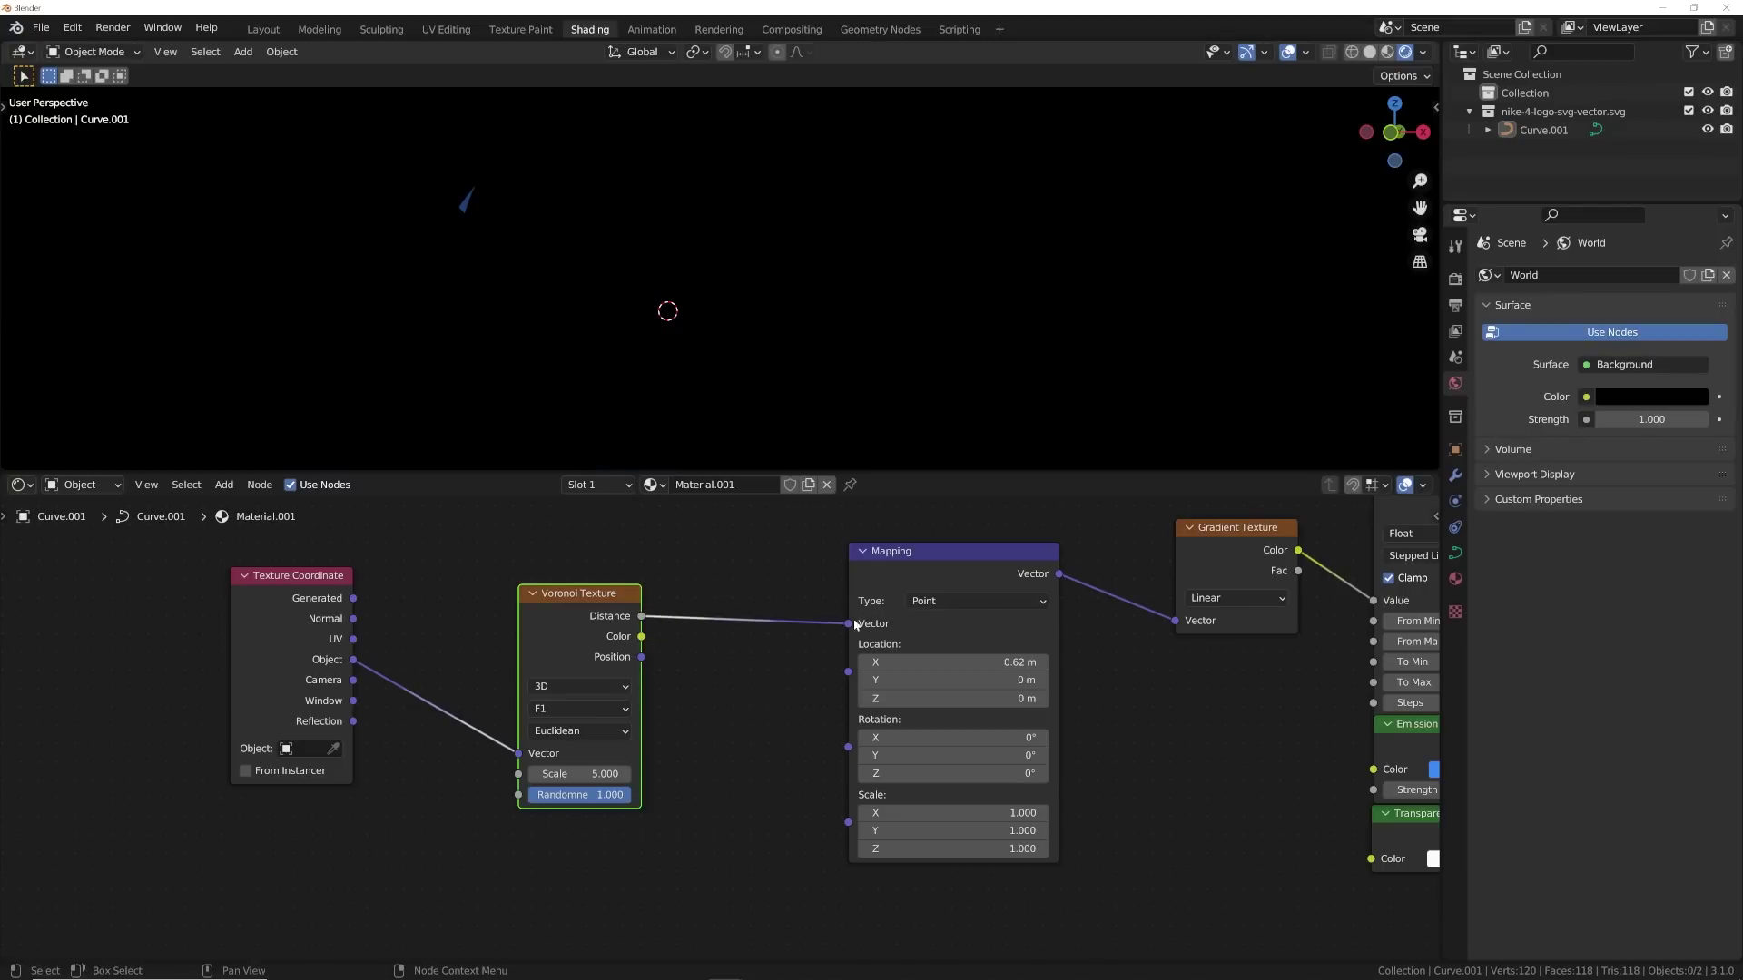
- Set the Mapping node's X location to 0.27 m and the Voronoi Texture's Scale to 22
mouse_move(964, 662)
left_mouse_down()
mouse_move(987, 663)
mouse_move(914, 663)
mouse_move(1062, 662)
mouse_move(907, 662)
mouse_move(932, 663)
left_mouse_up()
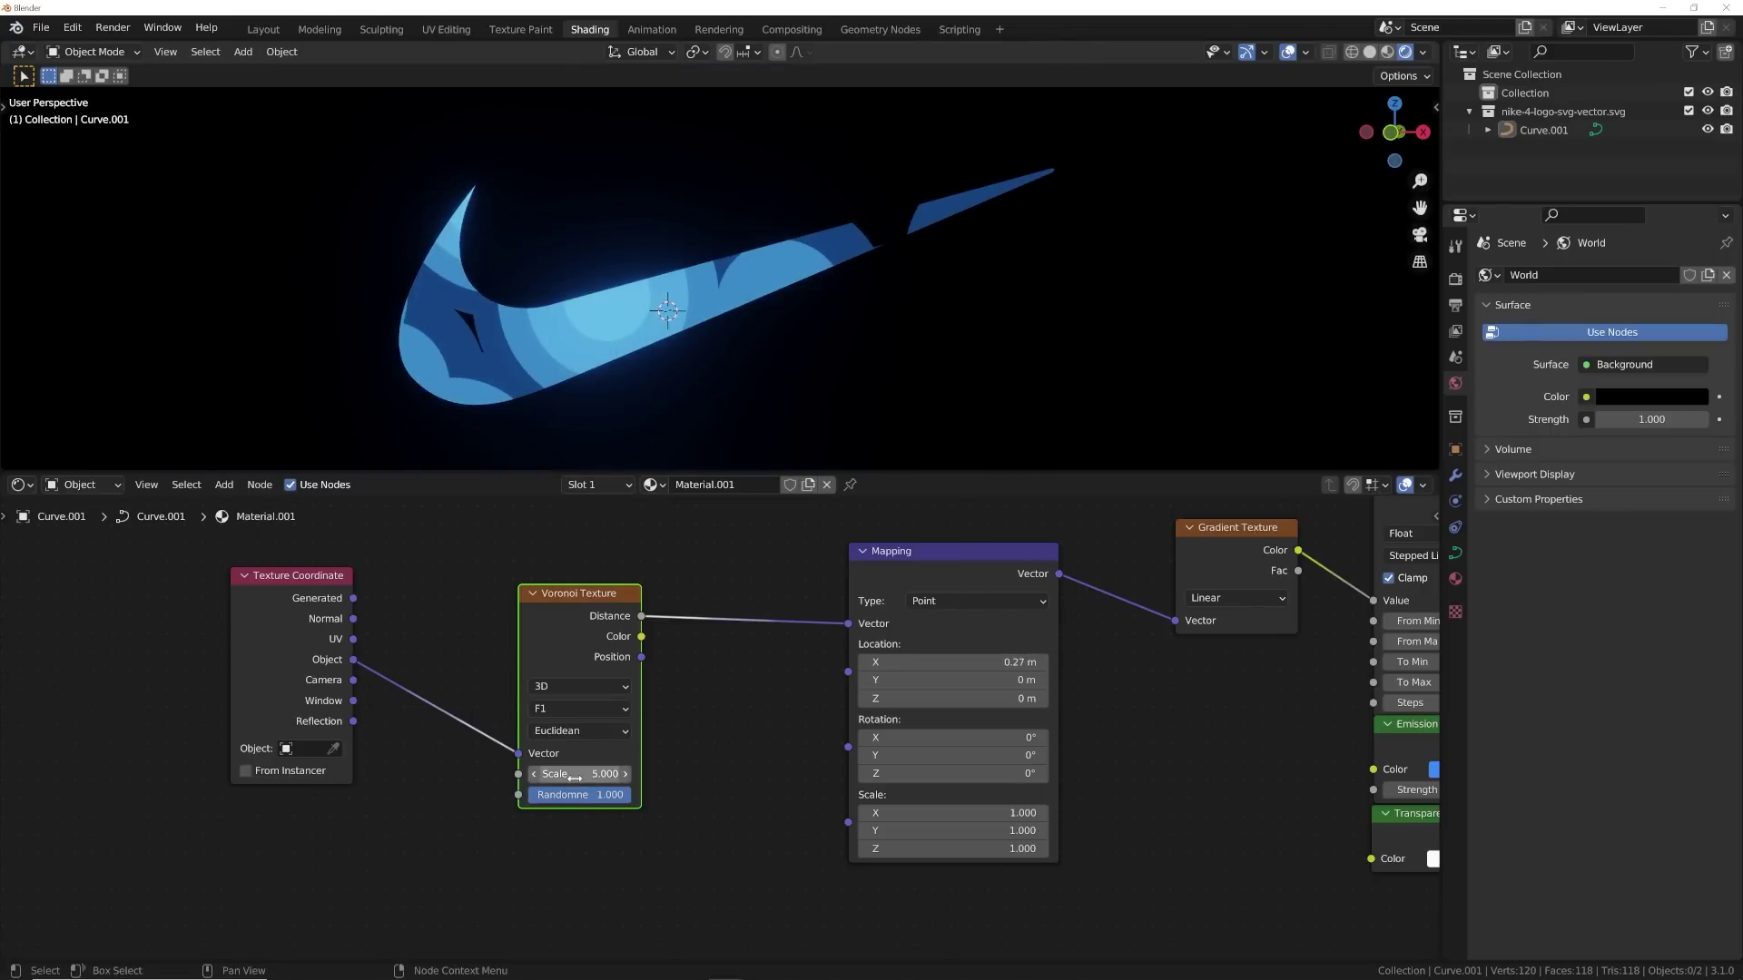
type("22")
key("Return")
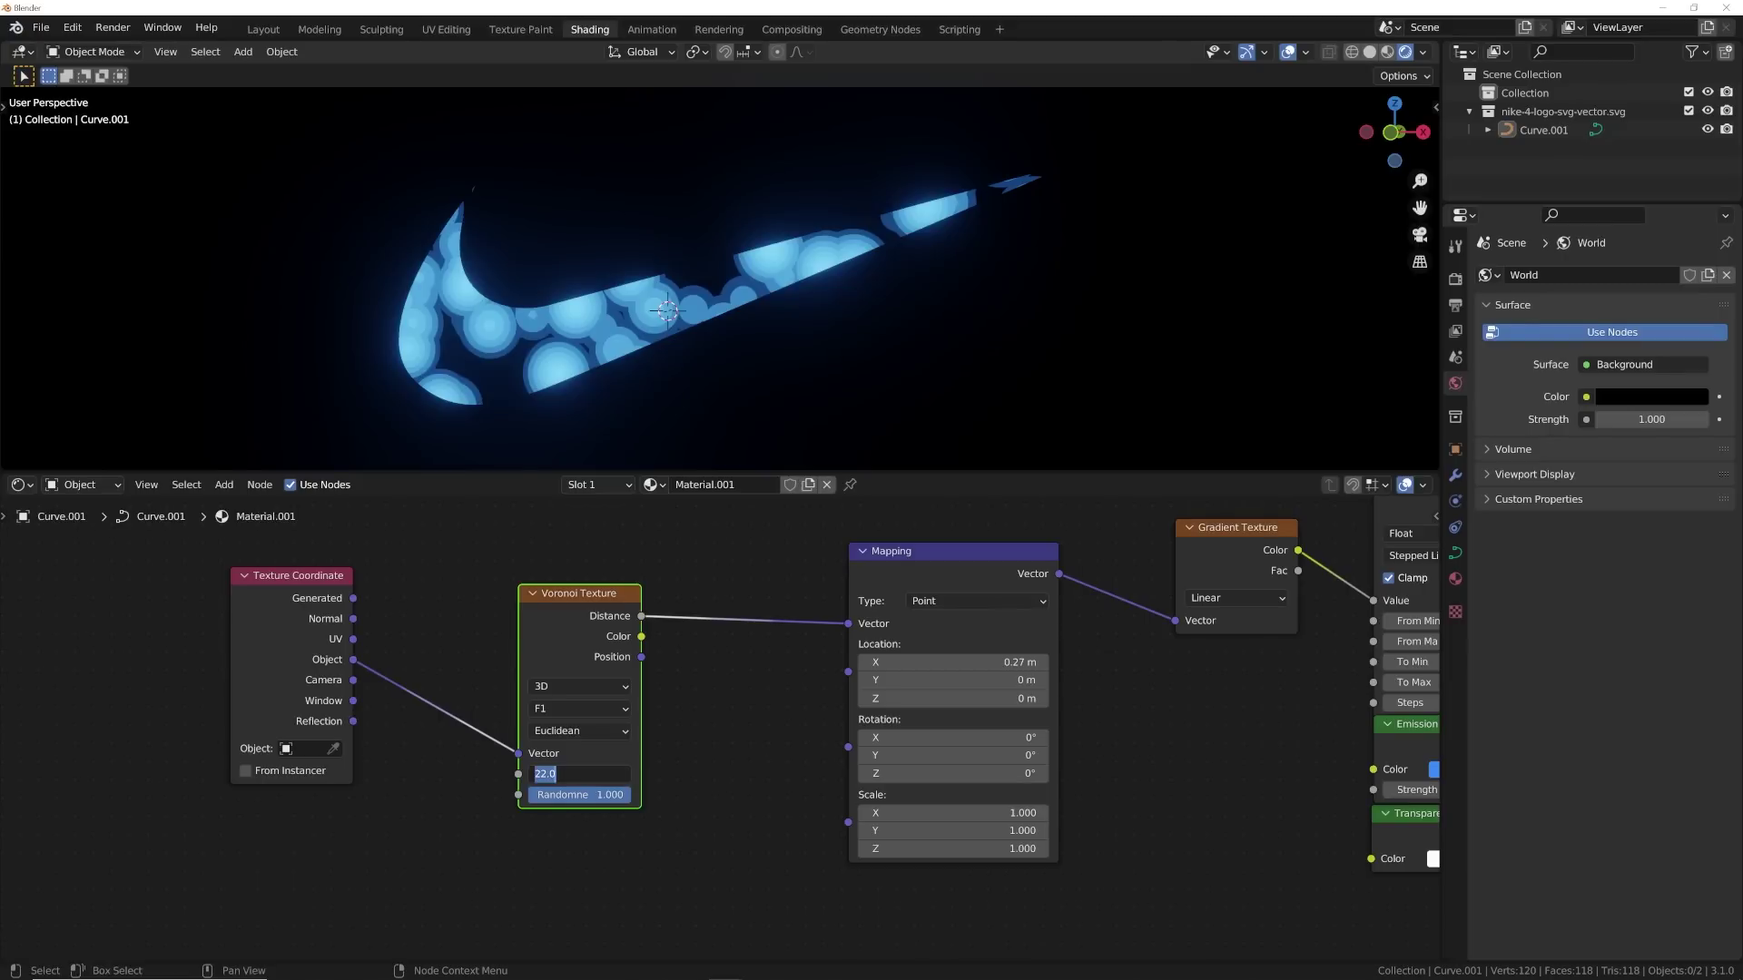
- Switch the Voronoi Texture to 4D and set its W value to 0.320
left_click(563, 686)
left_click(543, 765)
scroll(581, 724, "up", 2)
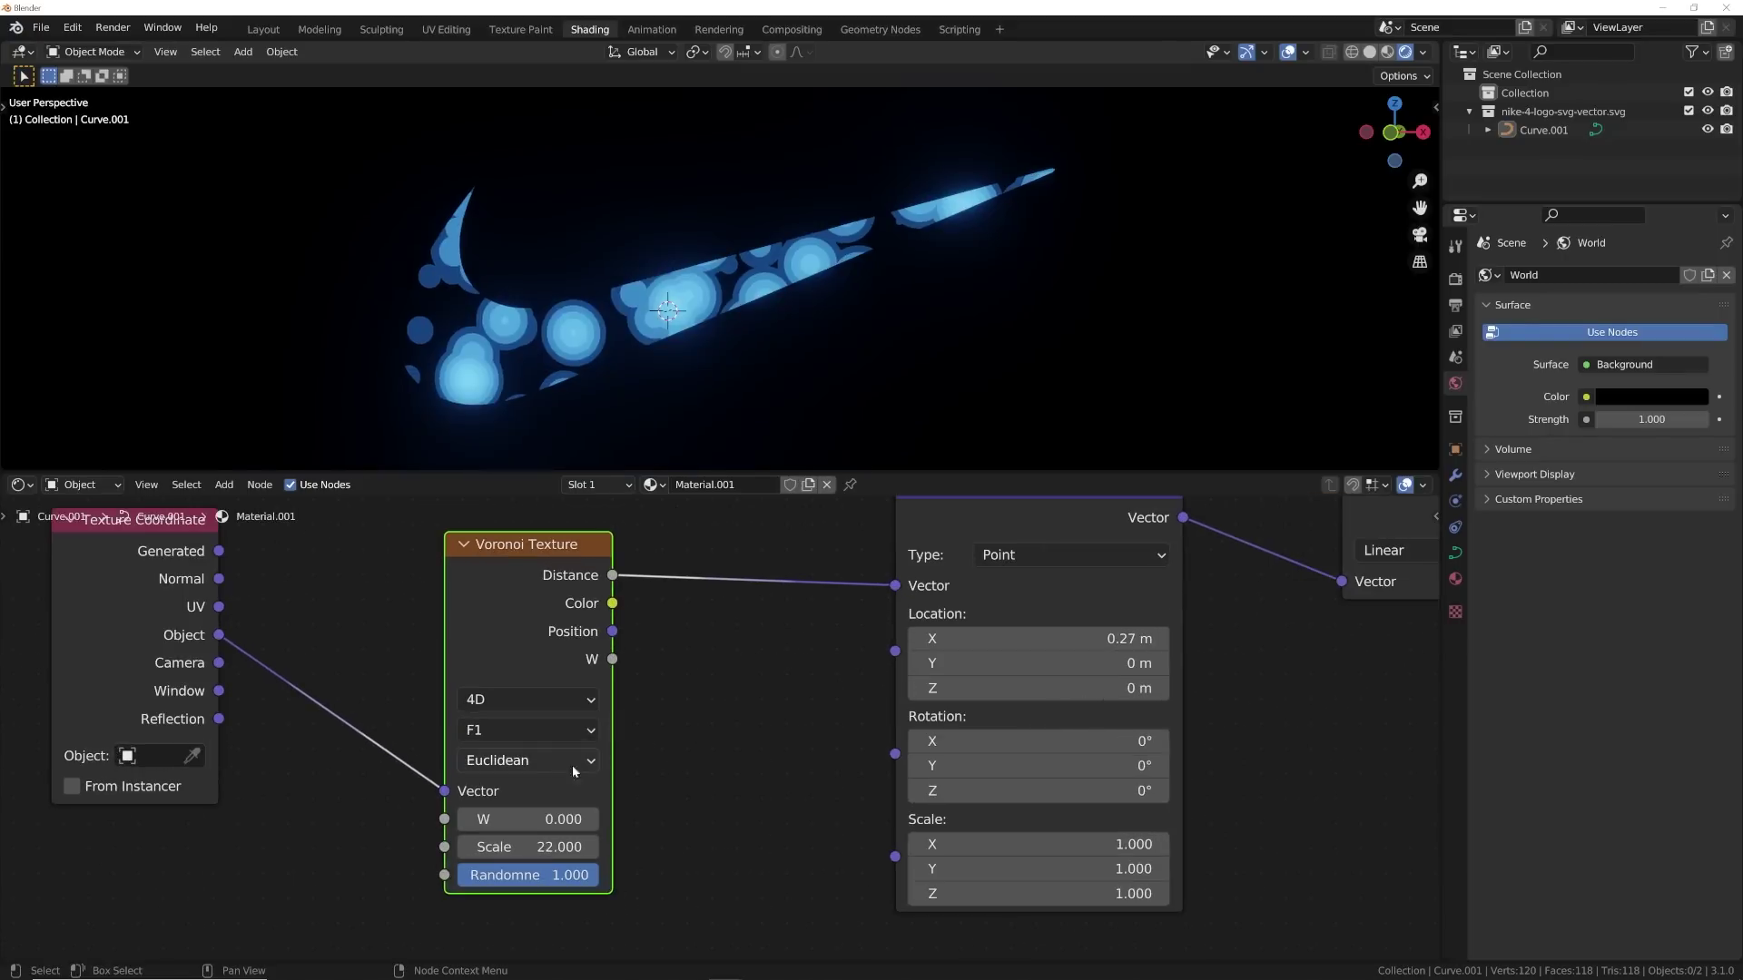
left_click_drag(525, 819, 574, 818)
scroll(715, 688, "down", 2)
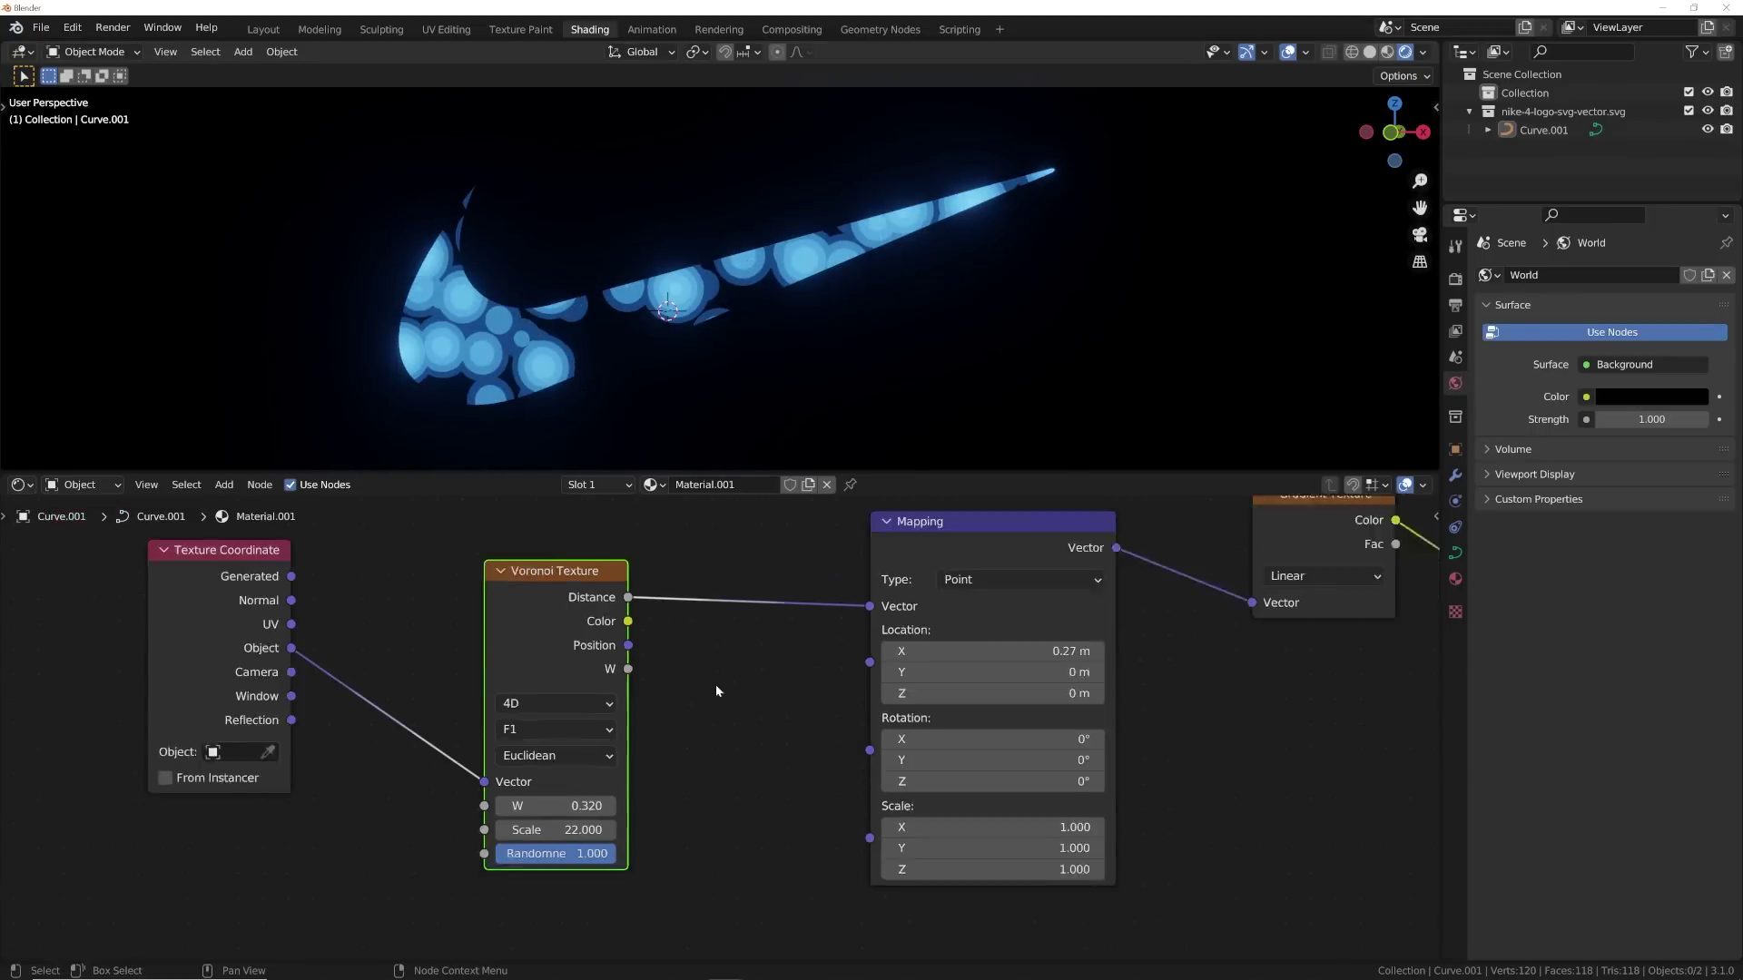
left_click_drag(1013, 652, 944, 661)
key("ctrl+z")
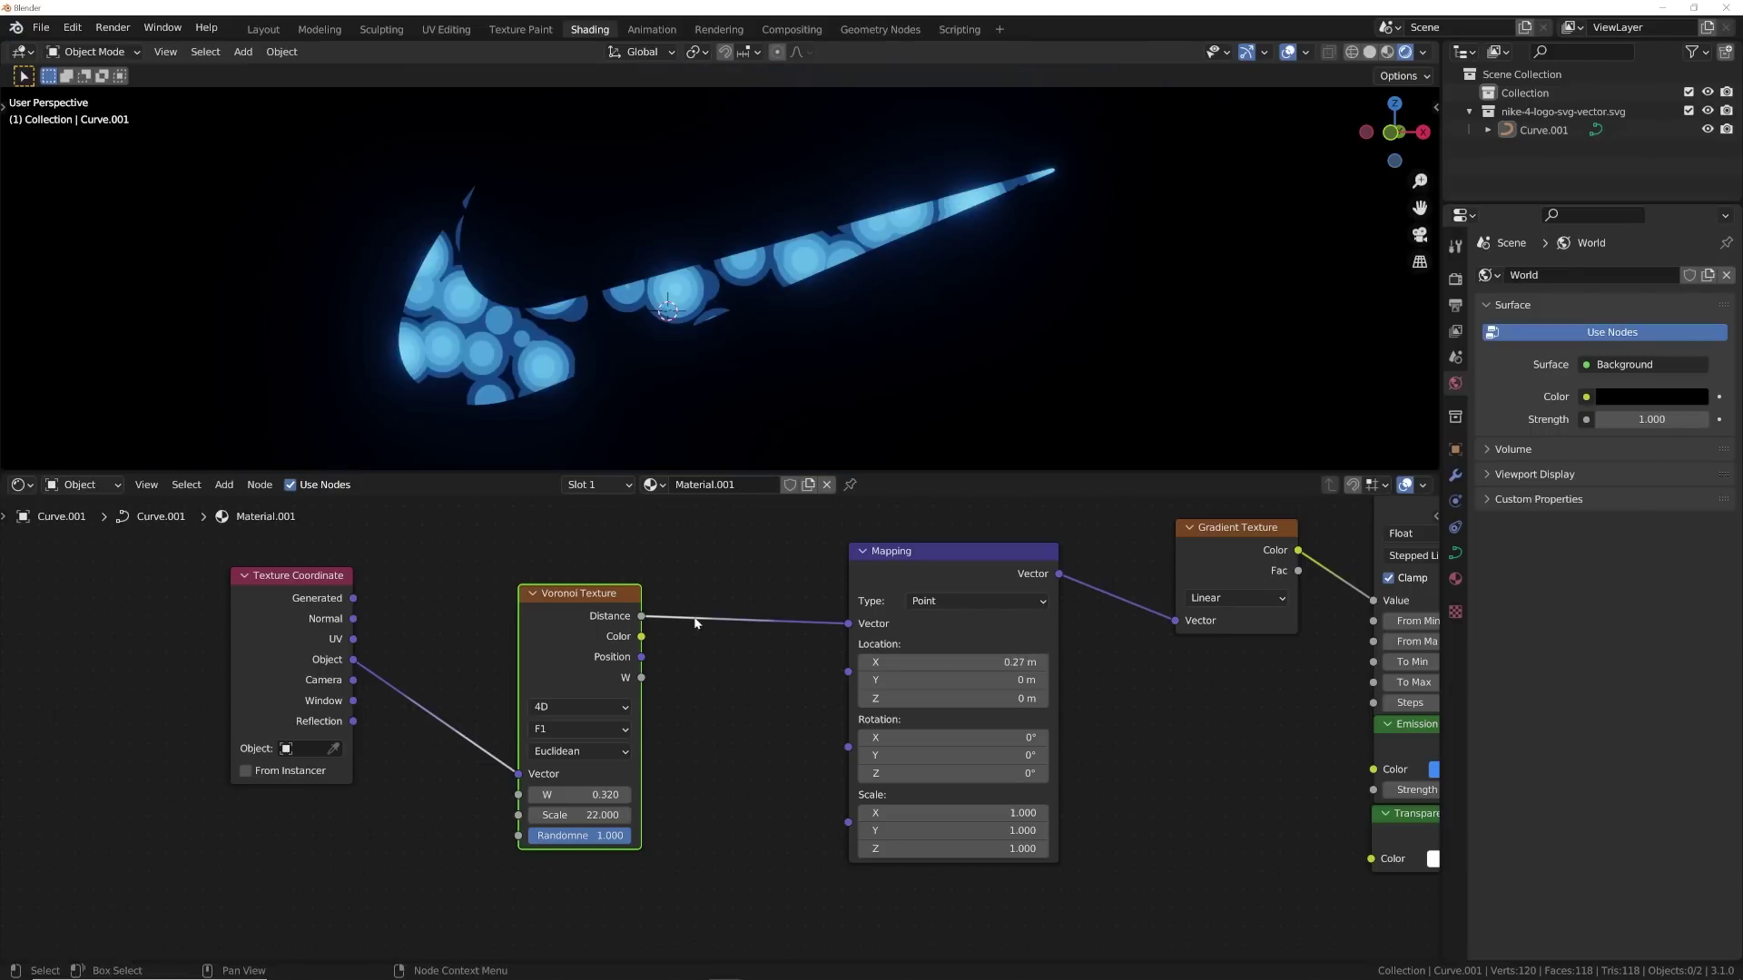
- Insert a MixRGB node on the link between the Voronoi Texture and the Mapping node
key("shift+a")
left_click(765, 542)
type("mix")
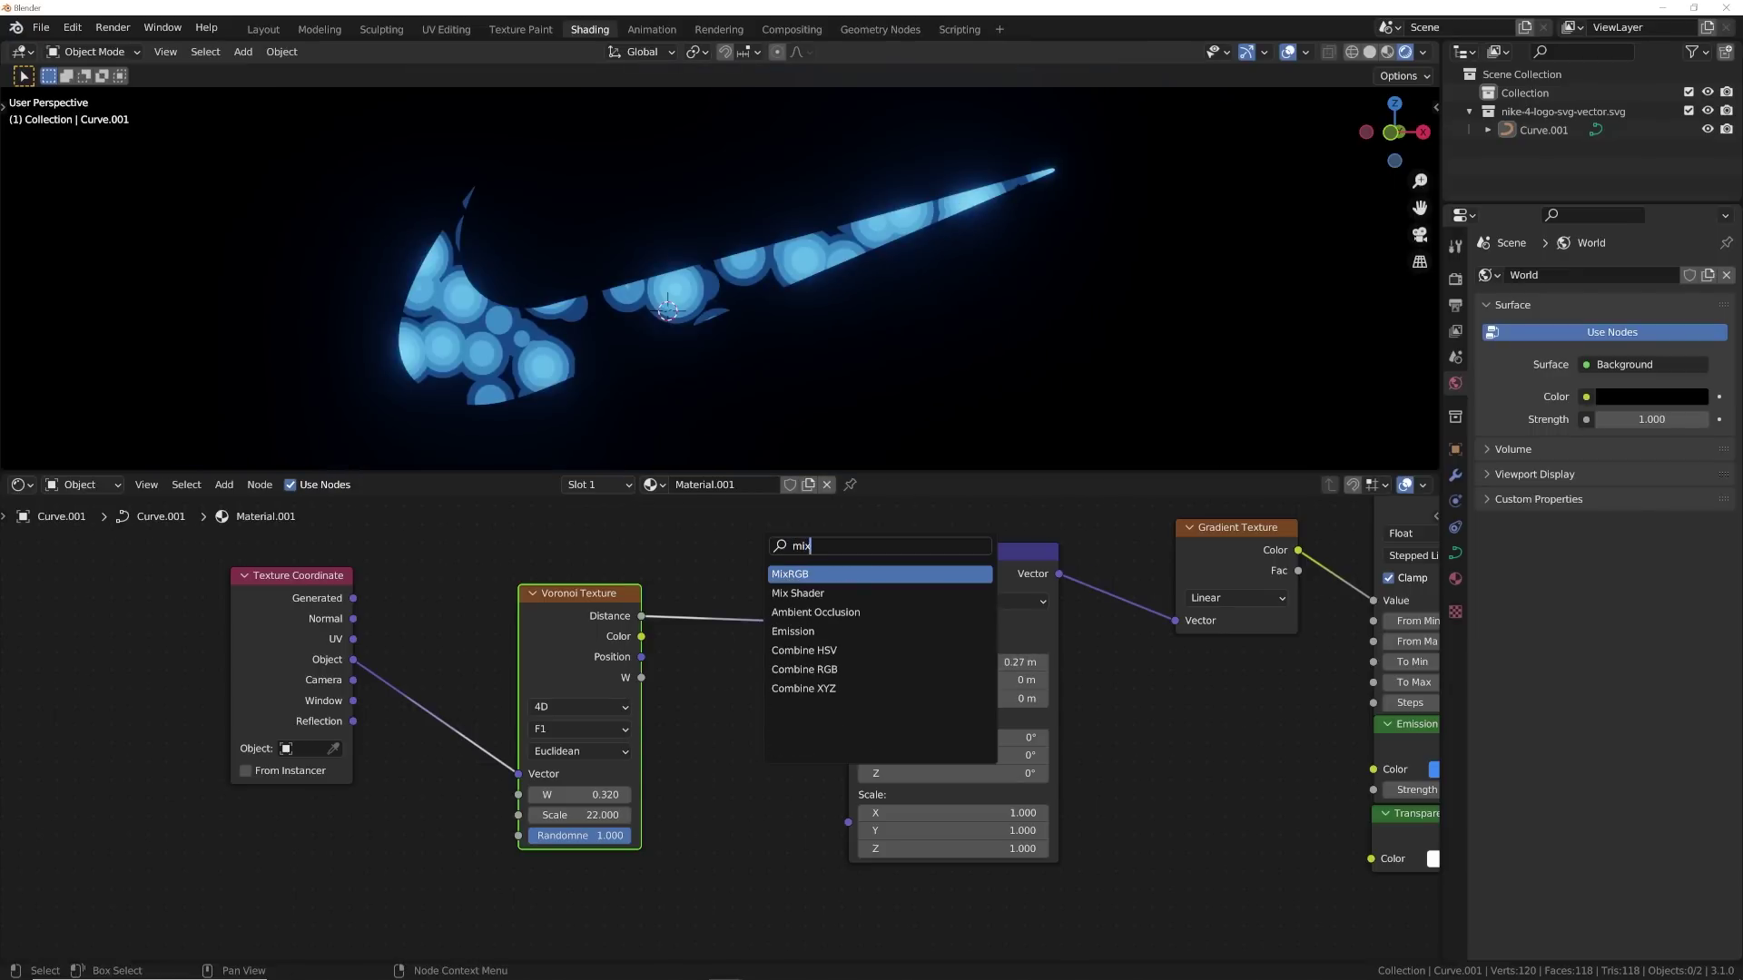
key("Return")
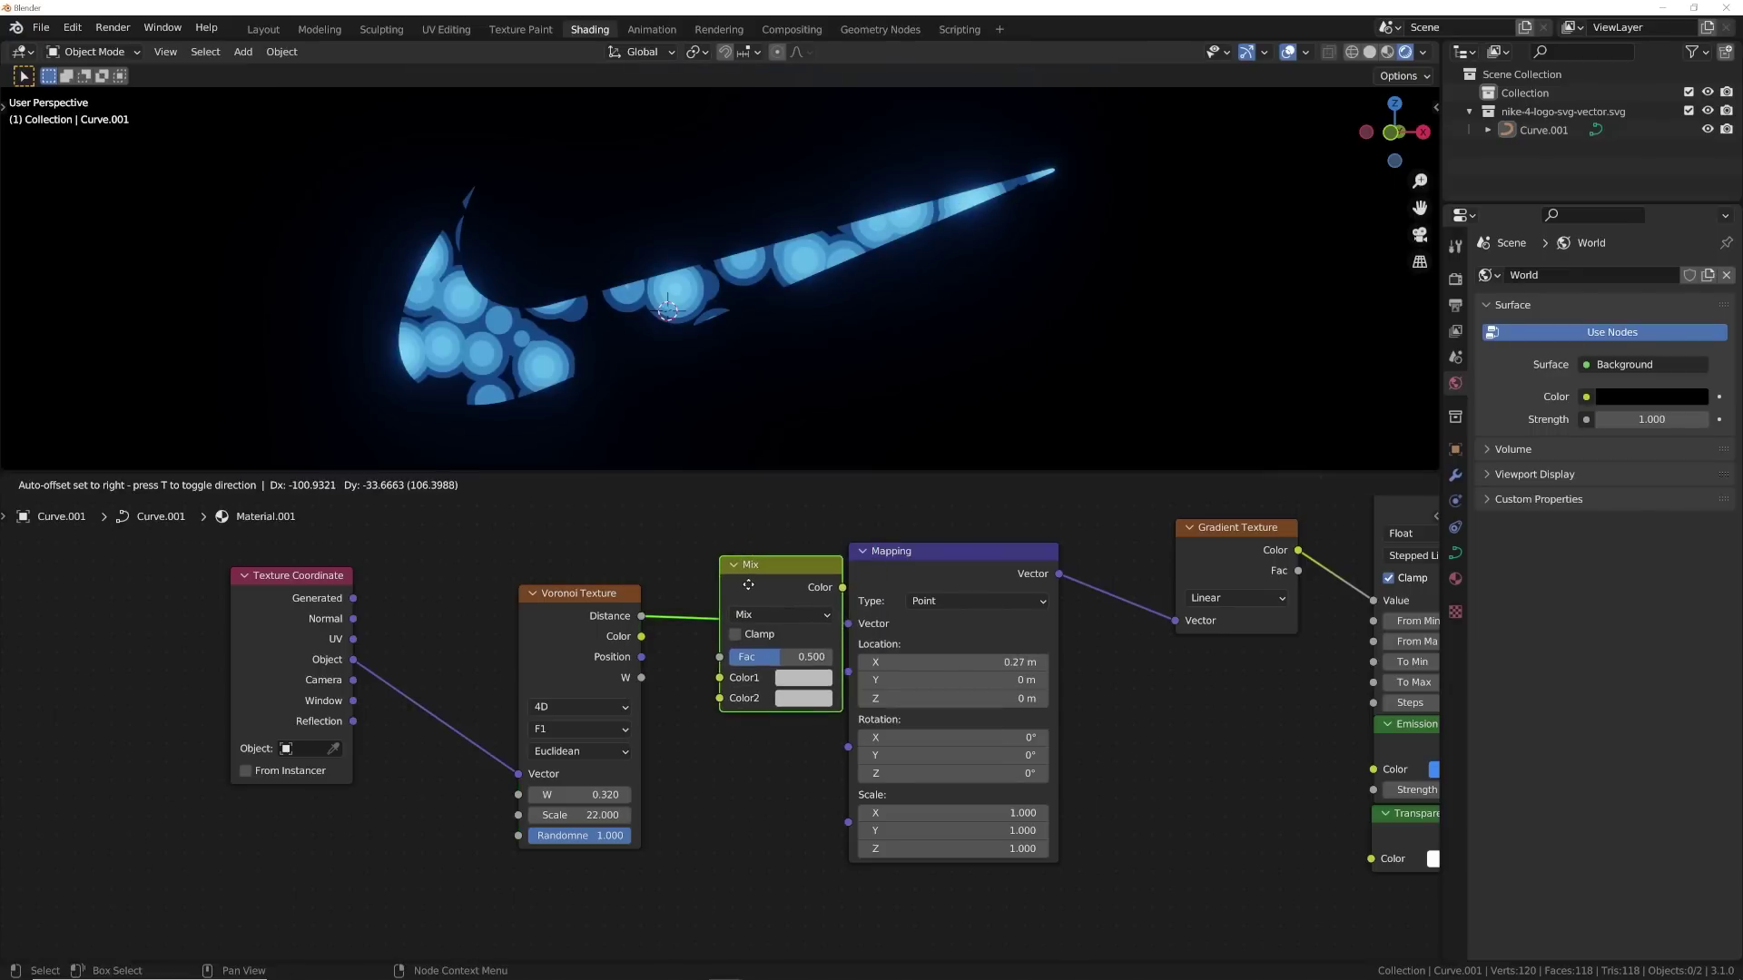
left_click(750, 581)
- Link the Texture Coordinate's Object output to the Mix node's Color2 and set the mix factor to 0.677
left_click_drag(354, 661, 473, 539)
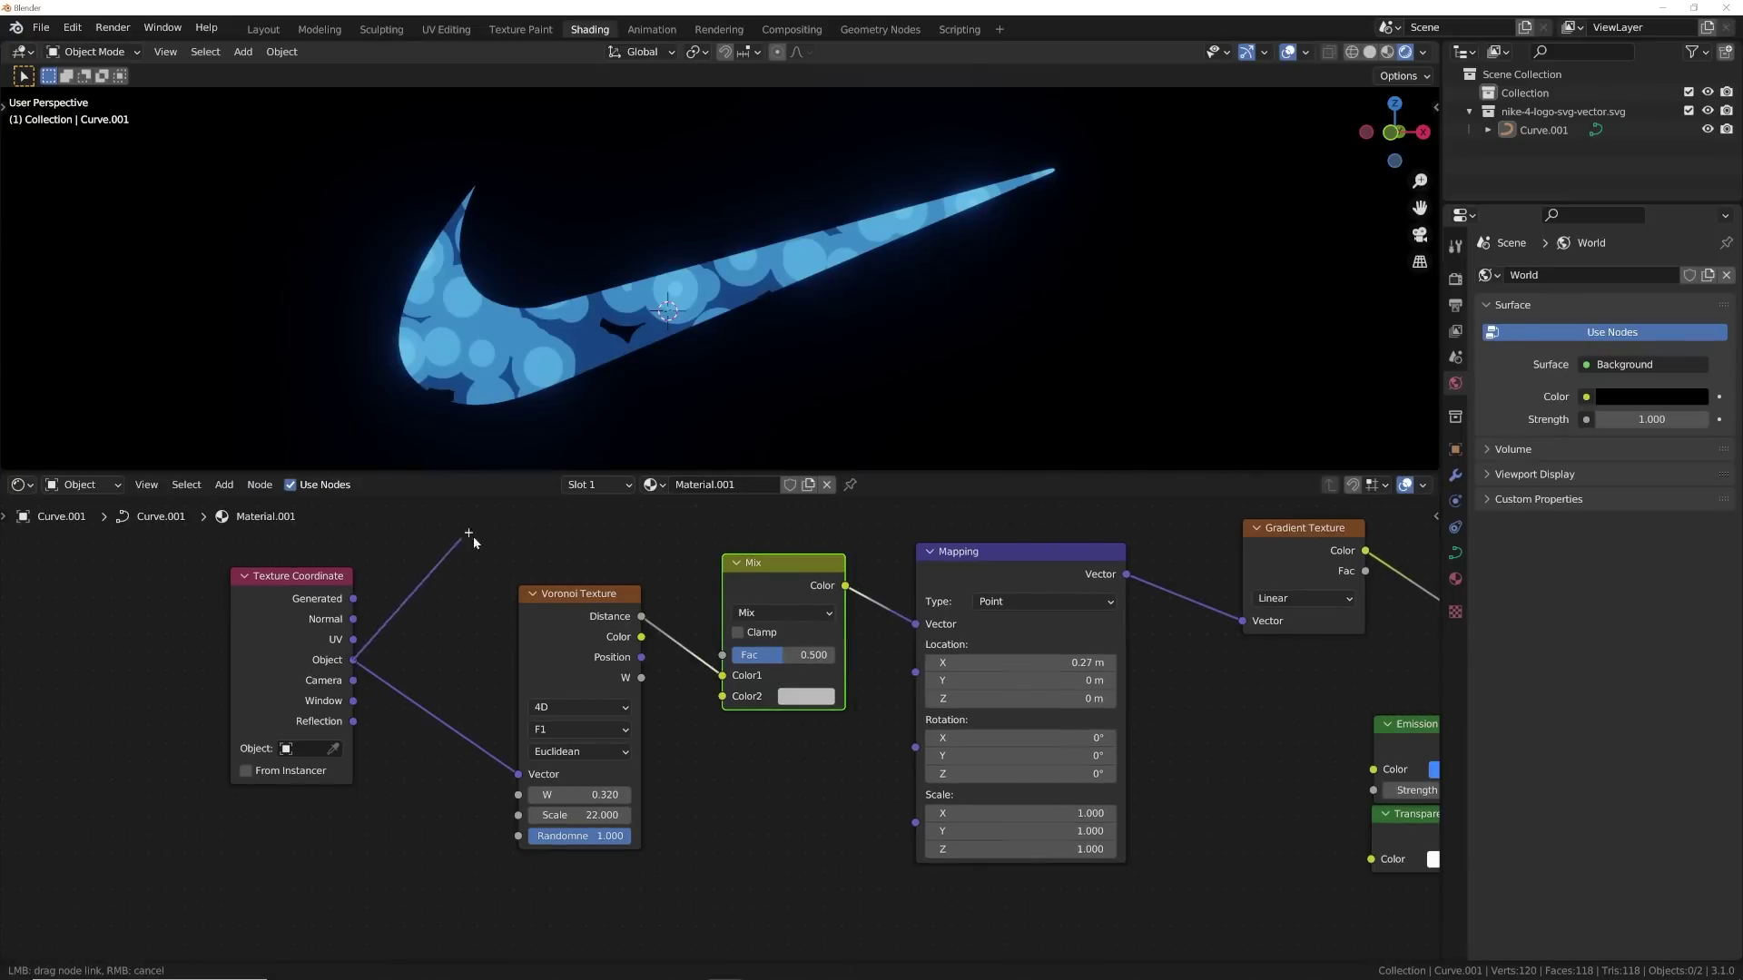
left_click_drag(738, 699, 697, 654)
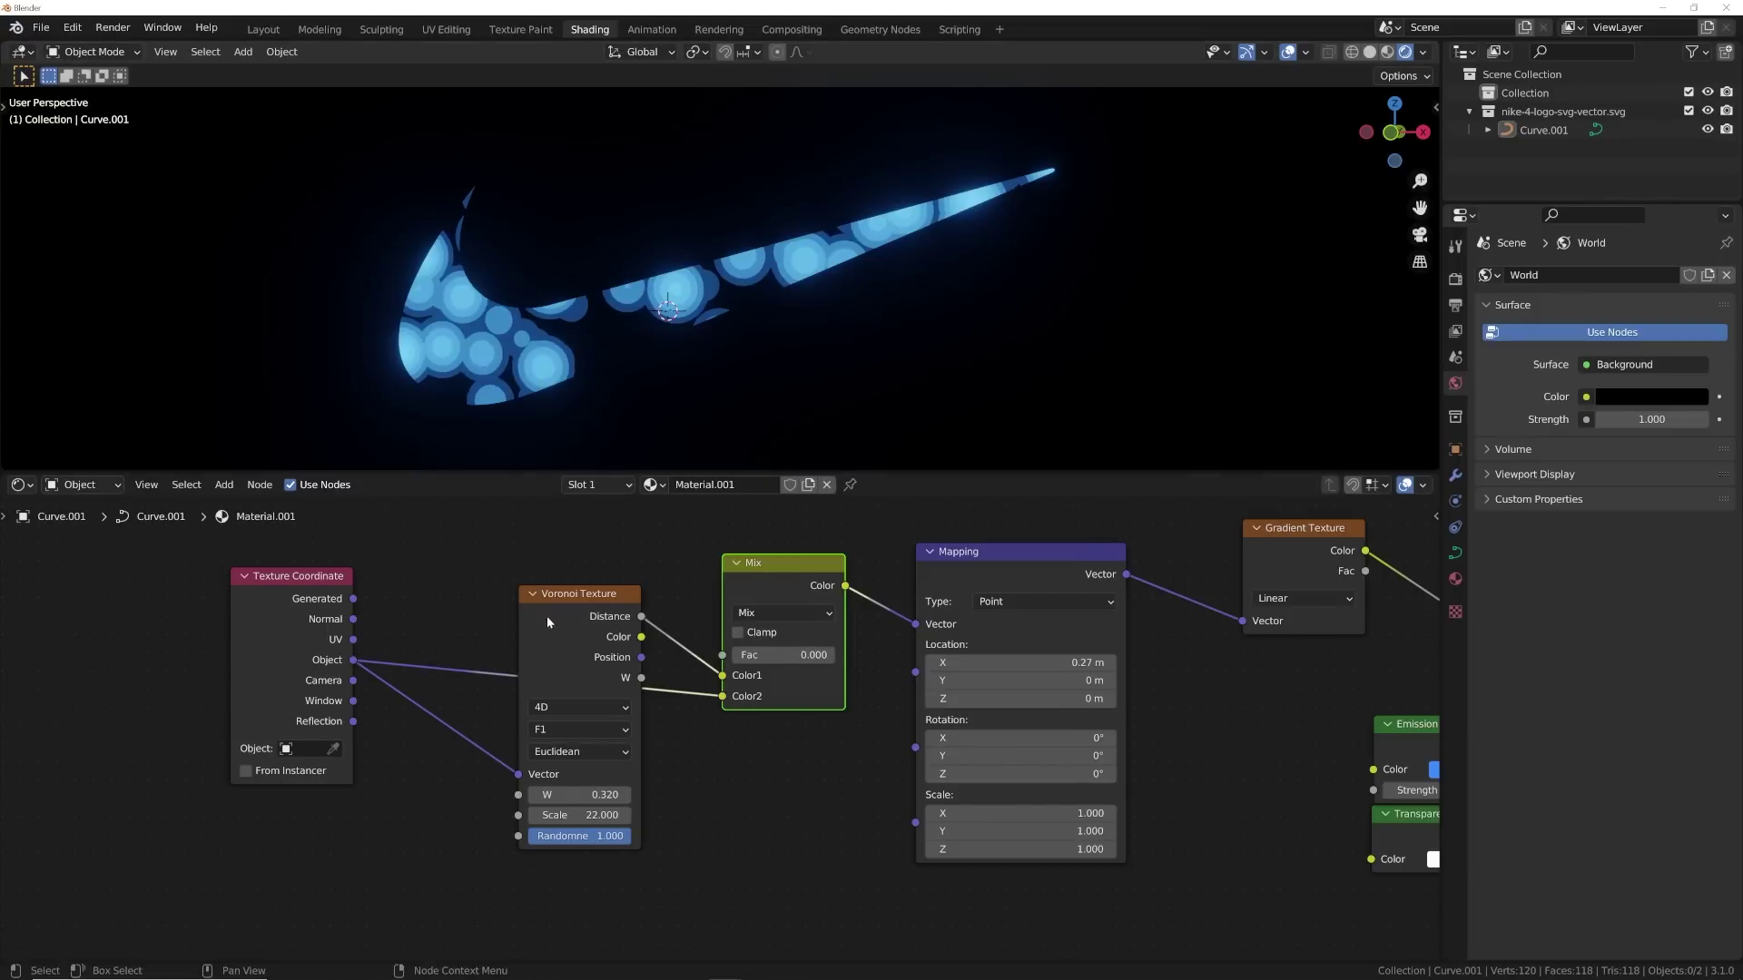
left_click_drag(549, 622, 519, 602)
scroll(759, 601, "up", 2)
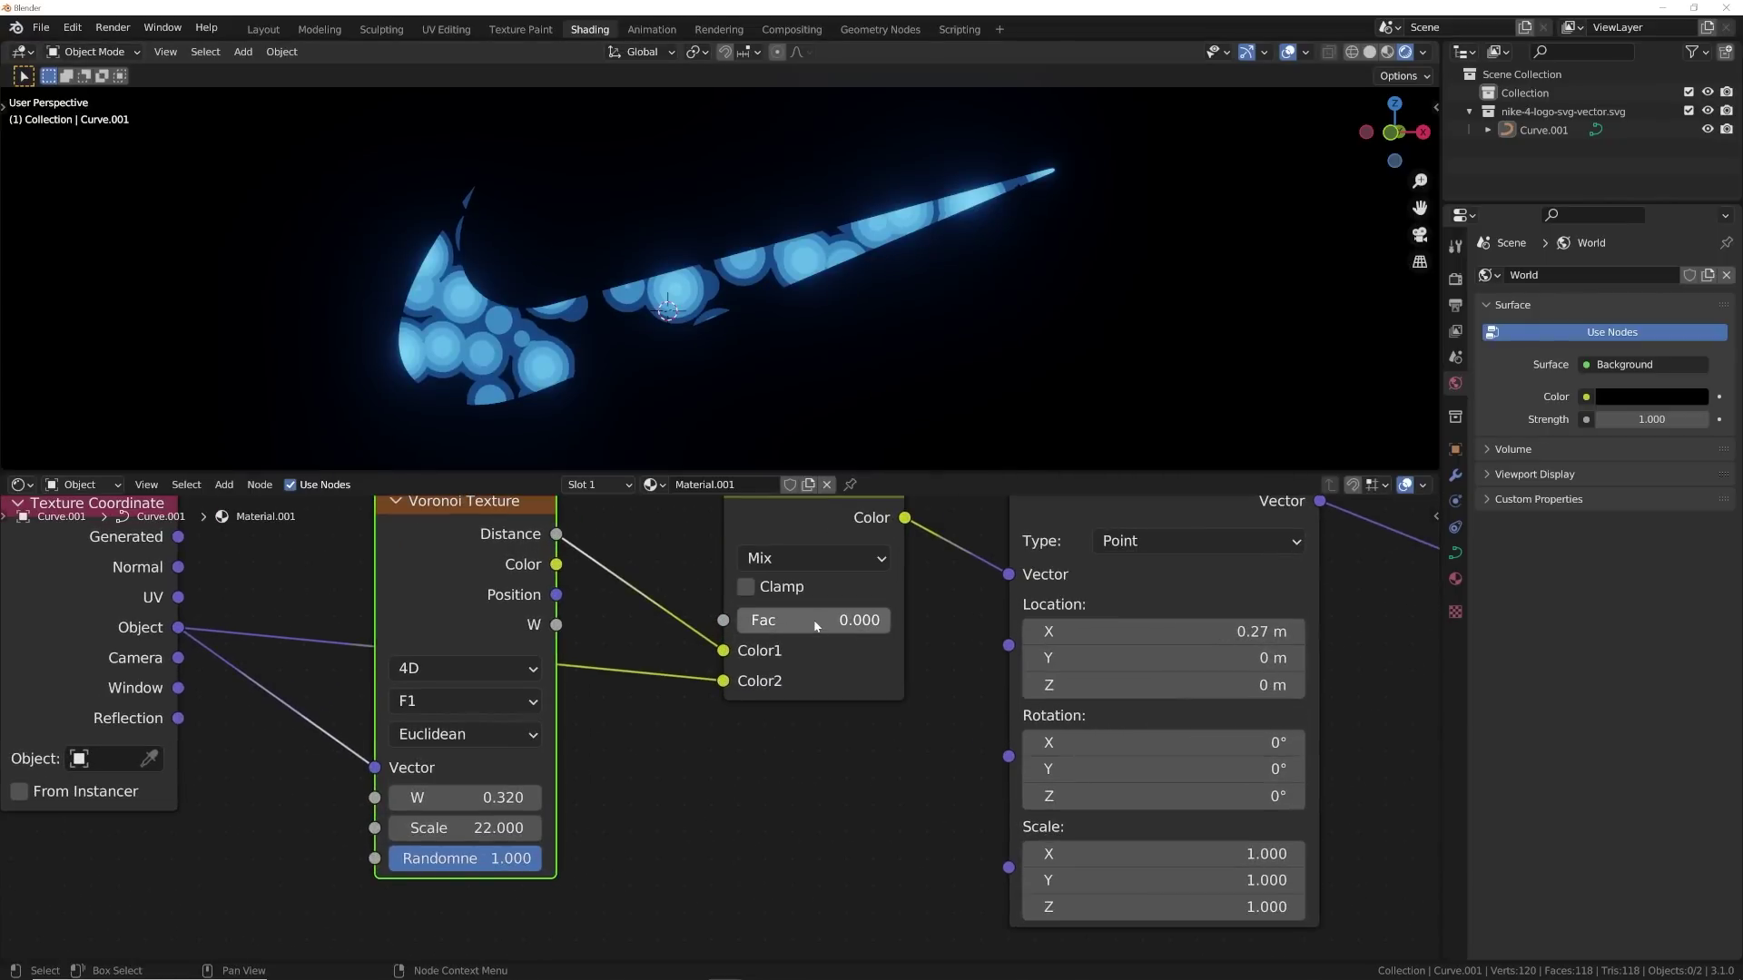
mouse_move(816, 621)
left_mouse_down()
mouse_move(898, 621)
mouse_move(840, 620)
left_mouse_up()
- Set the Map Range node's Steps to 3 and its From Max to 0.1
middle_click_drag(1188, 651, 894, 693)
scroll(894, 692, "down", 5)
middle_click_drag(1110, 722, 558, 798)
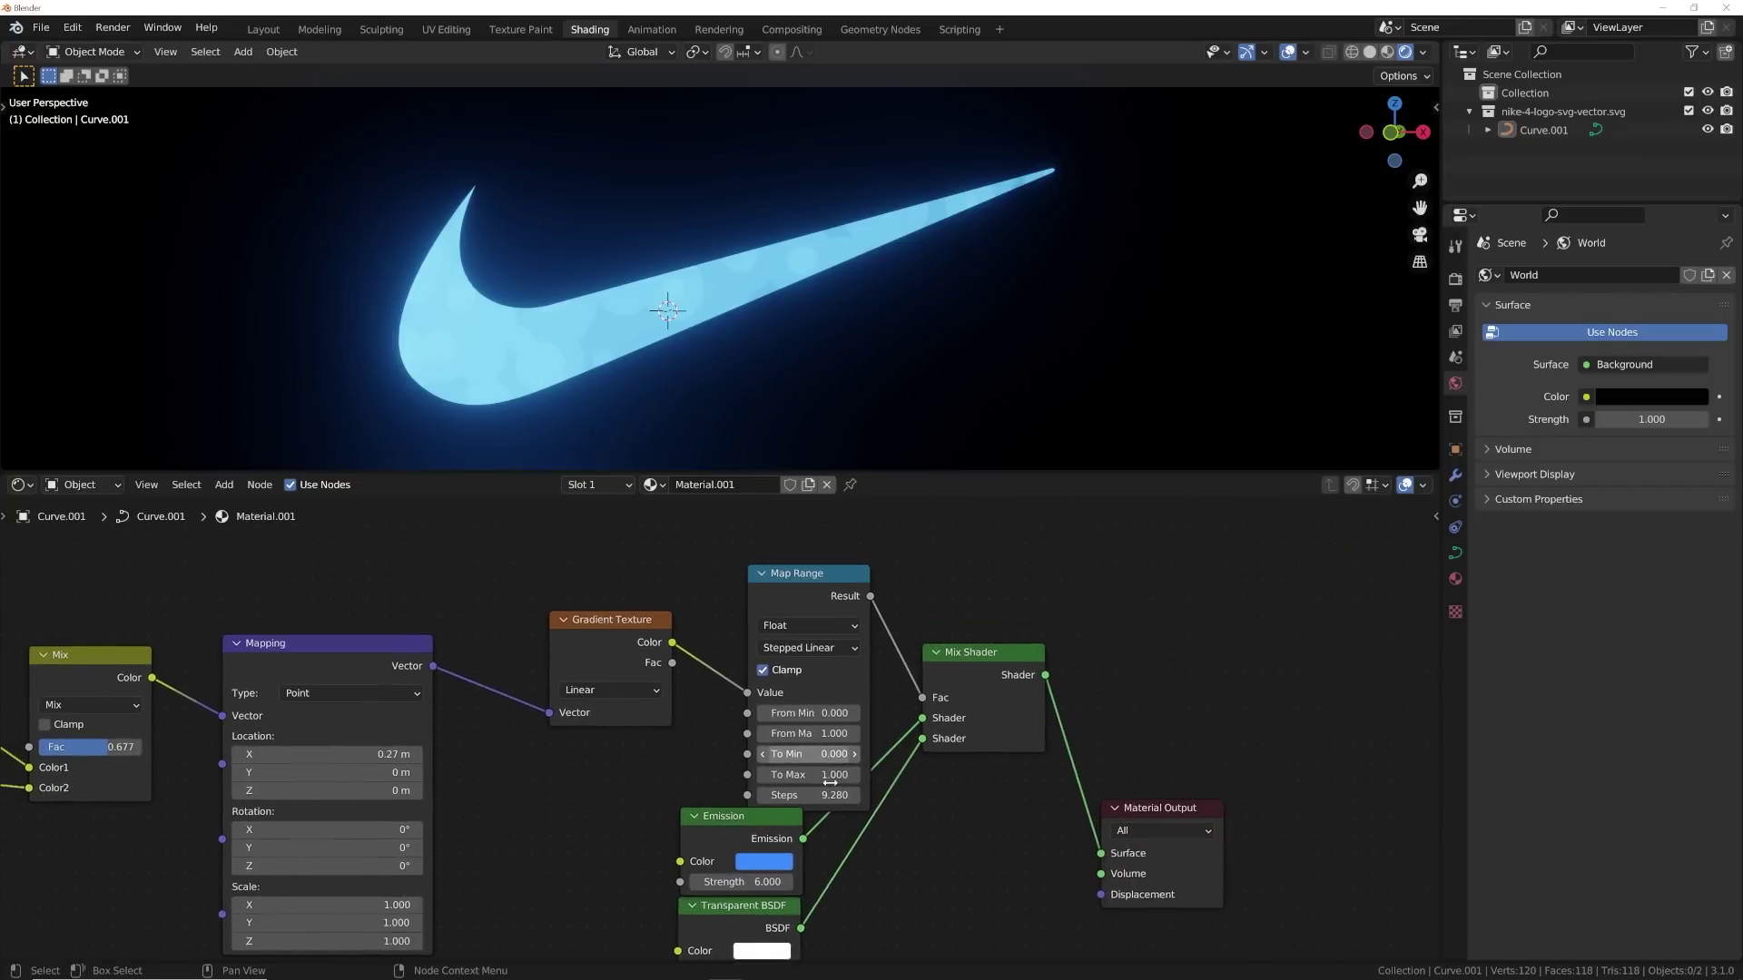
middle_click_drag(830, 783, 833, 825)
left_click_drag(814, 642, 808, 582)
scroll(790, 742, "up", 5)
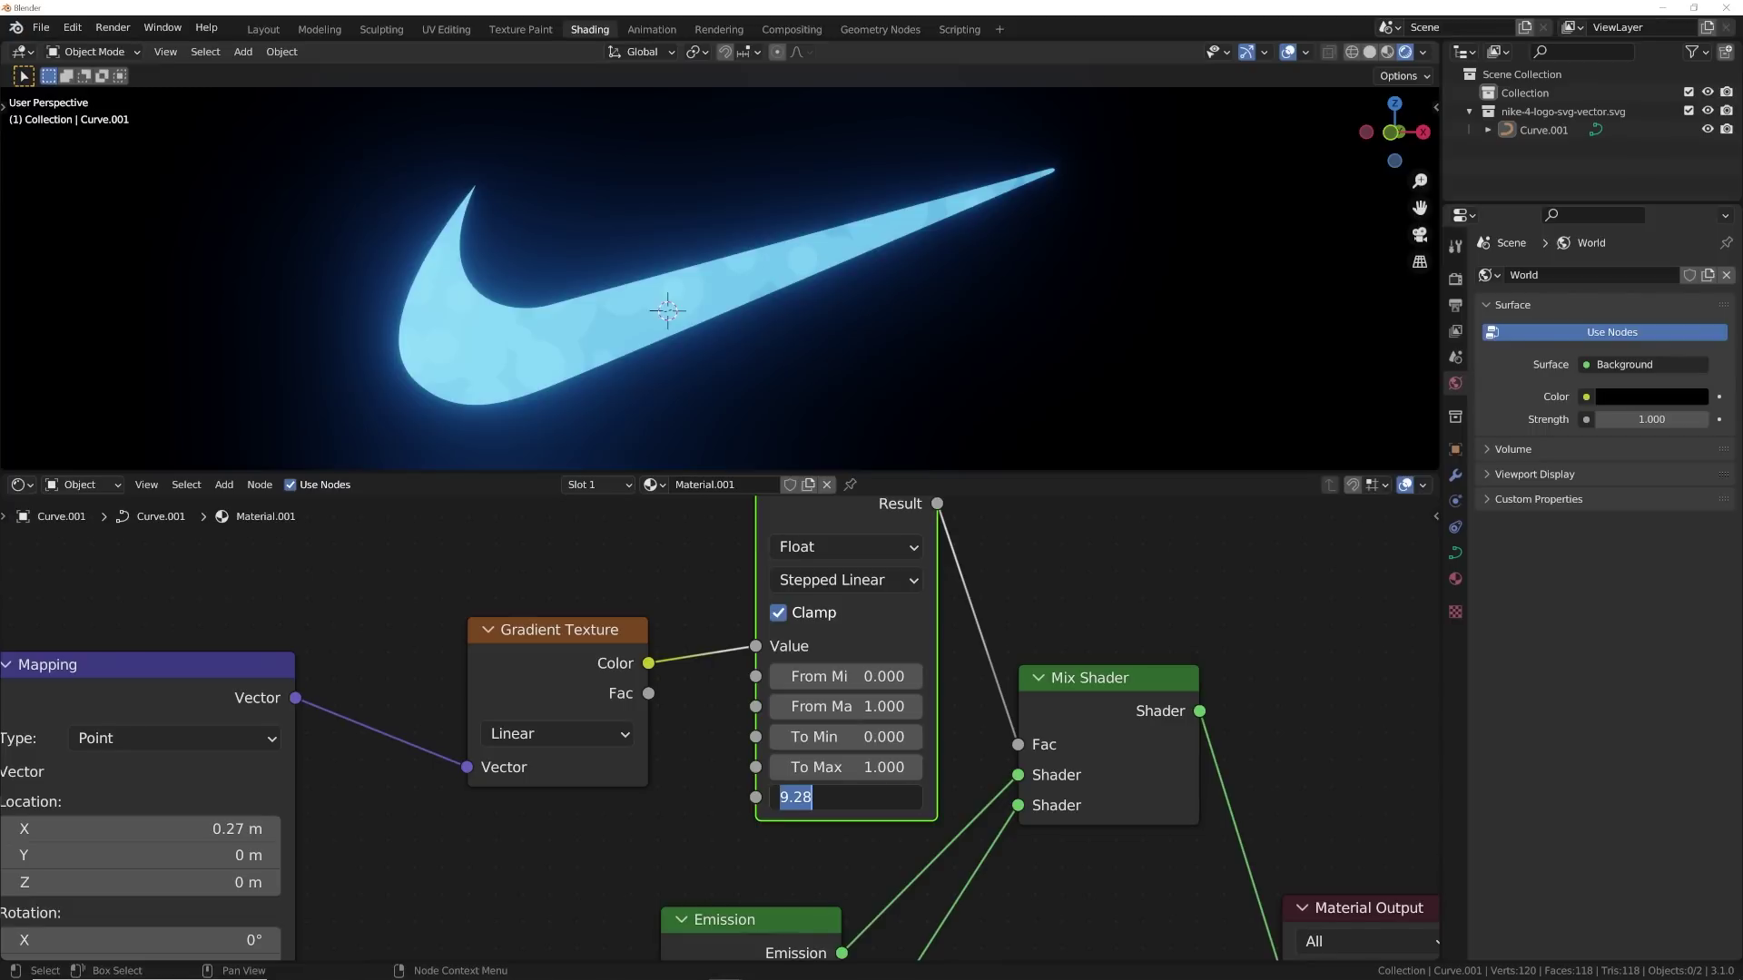
key("Return")
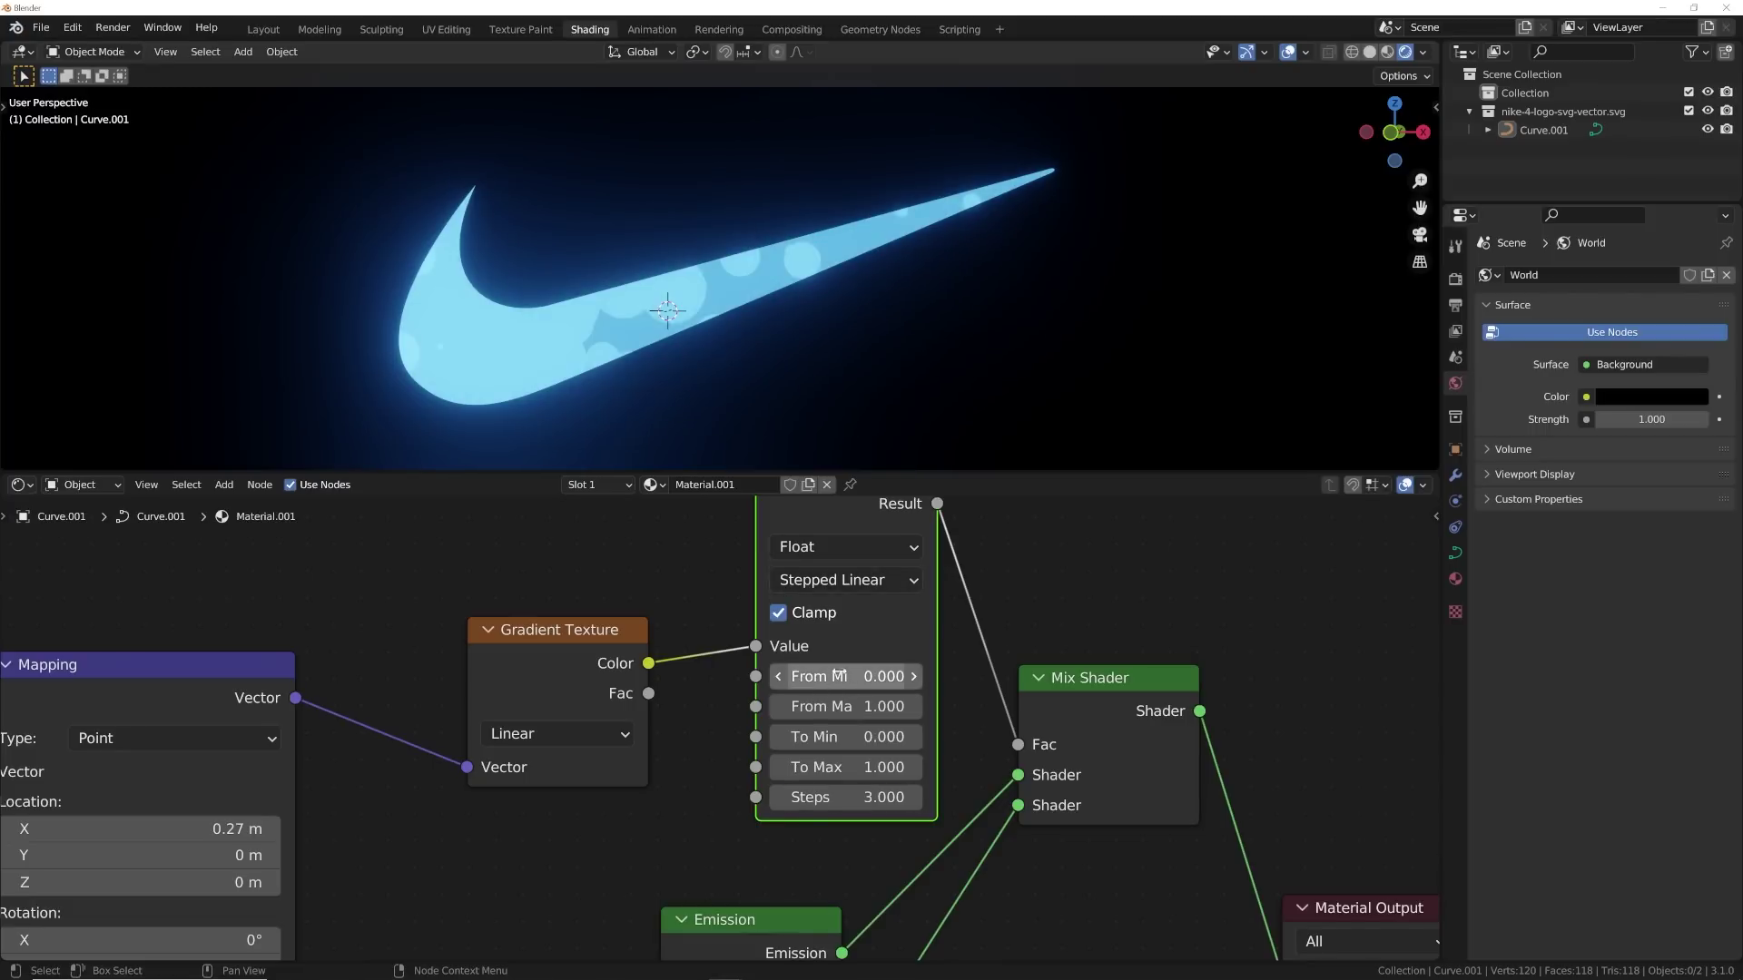
left_click(839, 706)
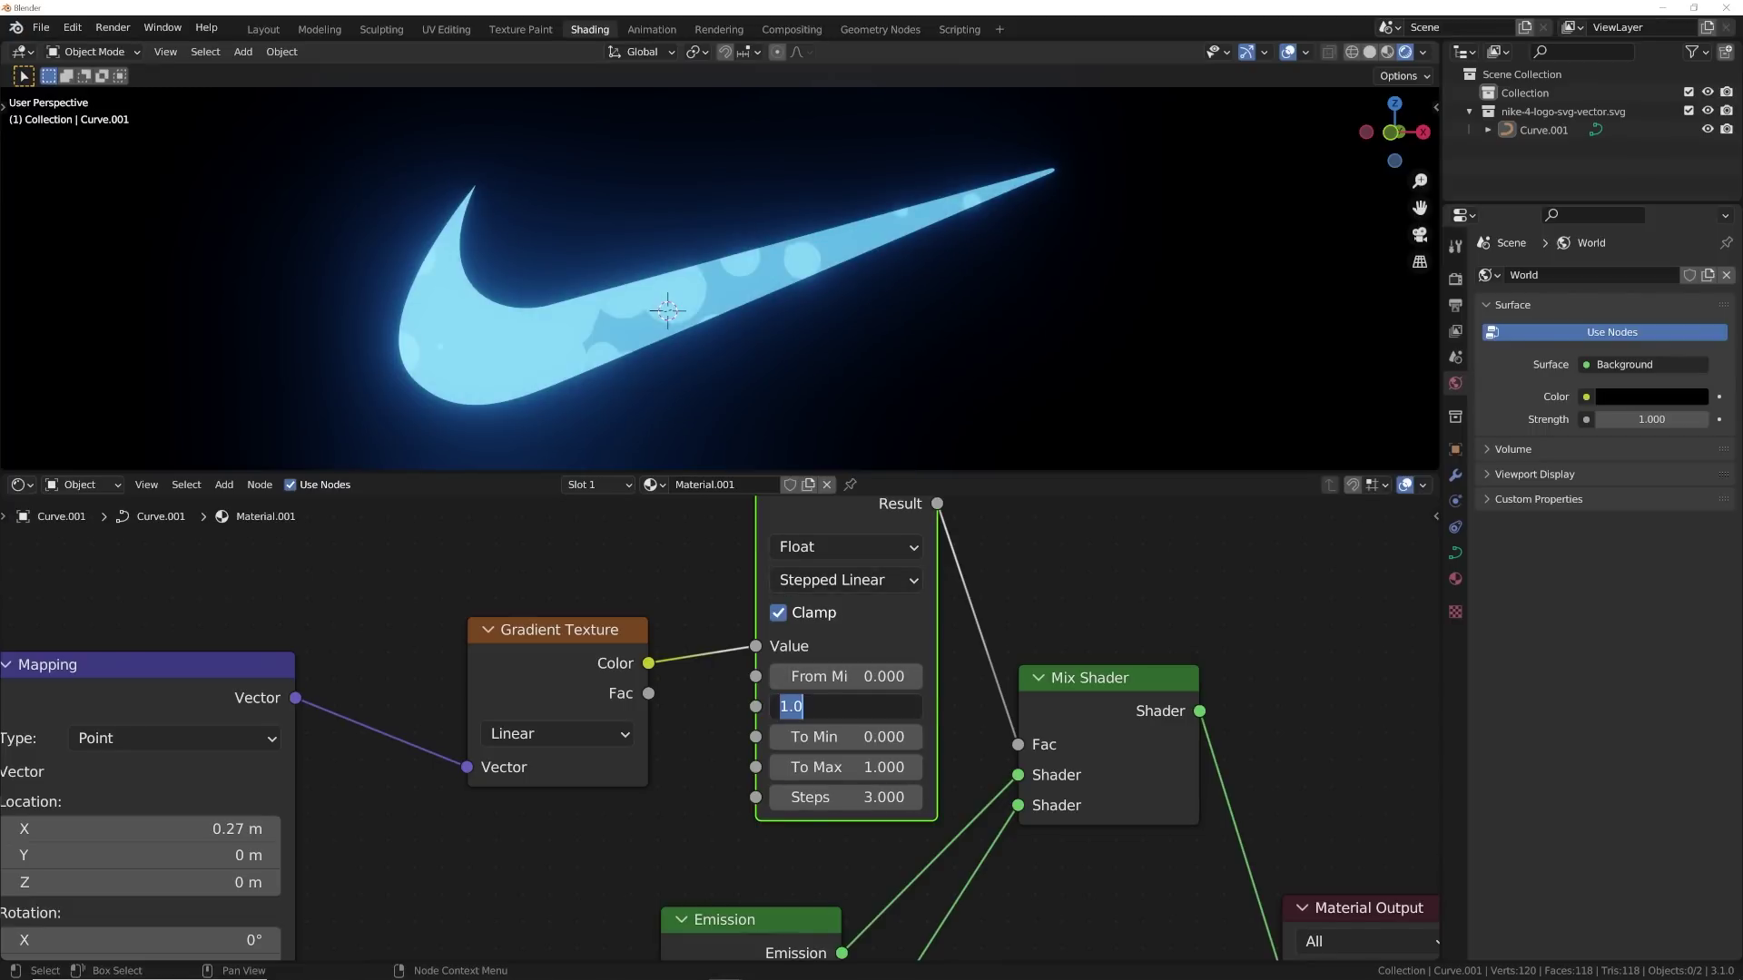
type(".1")
key("Return")
- Set the Mapping node's X location to -0.16 m and change the Emission color to orange
middle_click_drag(170, 815, 578, 711)
left_click_drag(577, 712, 534, 724)
middle_click_drag(1173, 862, 861, 718)
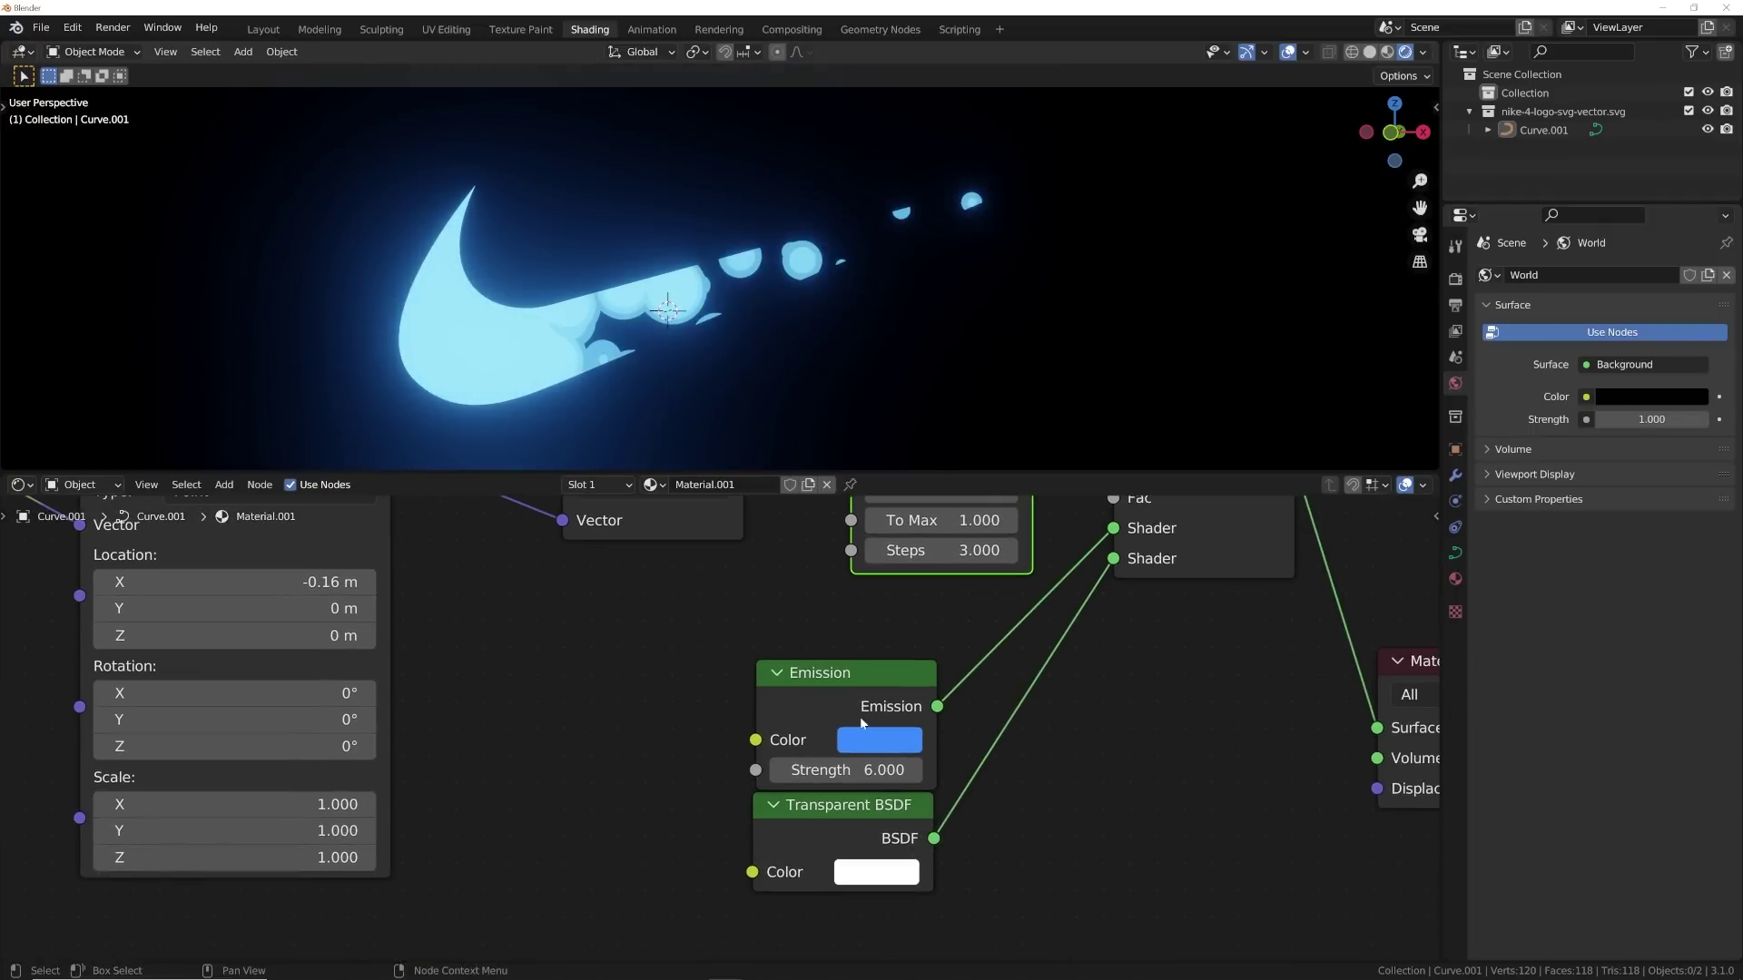
left_click(894, 756)
mouse_move(898, 509)
left_mouse_down()
mouse_move(918, 532)
mouse_move(899, 538)
left_mouse_up()
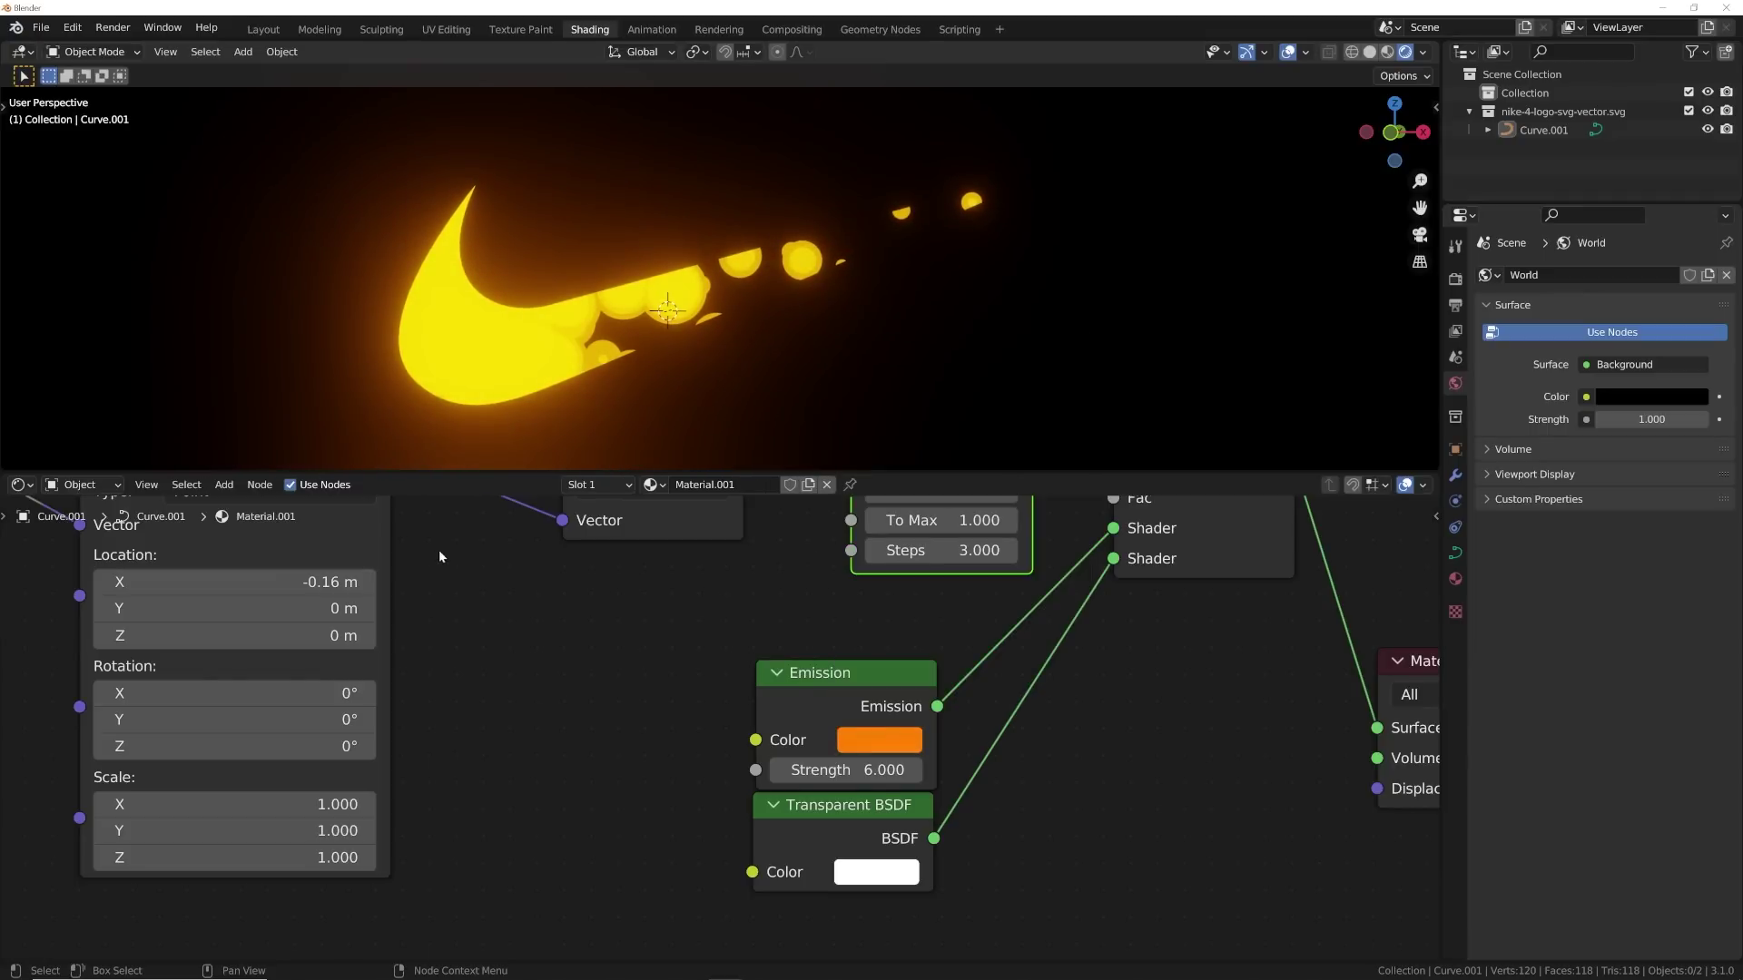
- Try out different From Max and Steps values on the Map Range node
middle_click_drag(745, 583, 759, 719)
mouse_move(595, 709)
middle_mouse_down()
mouse_move(902, 675)
mouse_move(922, 706)
mouse_move(580, 708)
middle_mouse_up()
left_click_drag(935, 592, 985, 592)
key("ctrl+z")
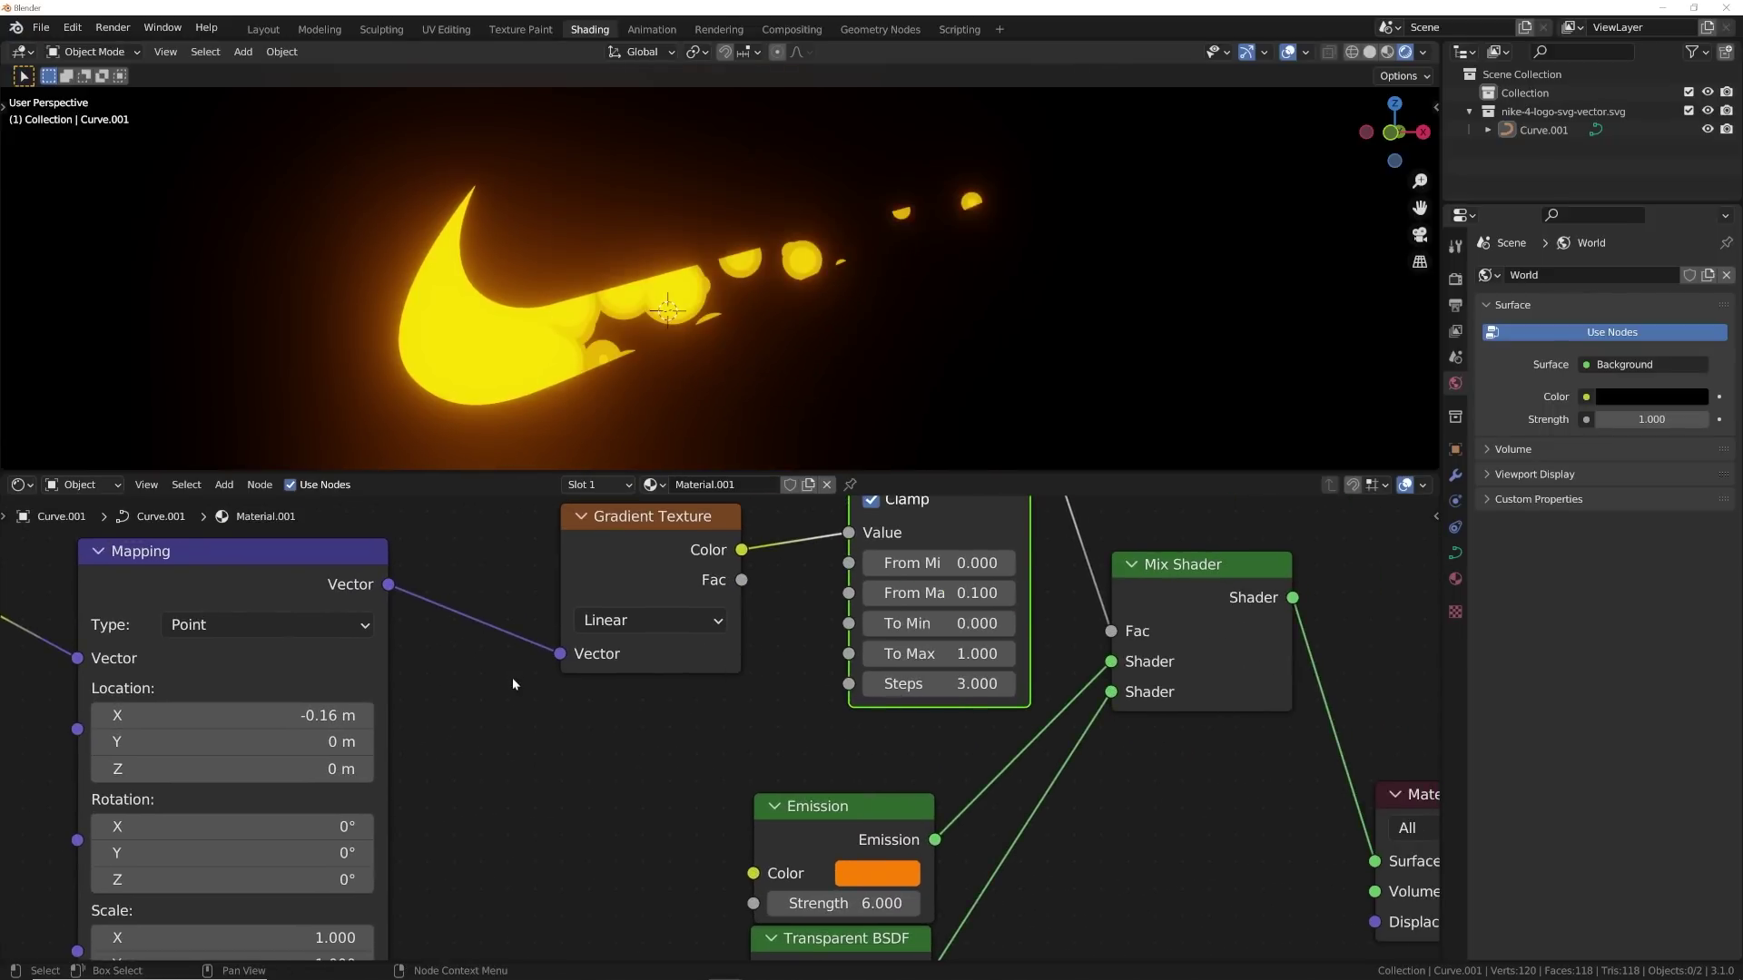
middle_click_drag(717, 724, 927, 700)
middle_click_drag(1088, 679, 926, 688)
mouse_move(962, 667)
left_mouse_down()
mouse_move(1008, 668)
mouse_move(970, 669)
mouse_move(990, 669)
left_mouse_up()
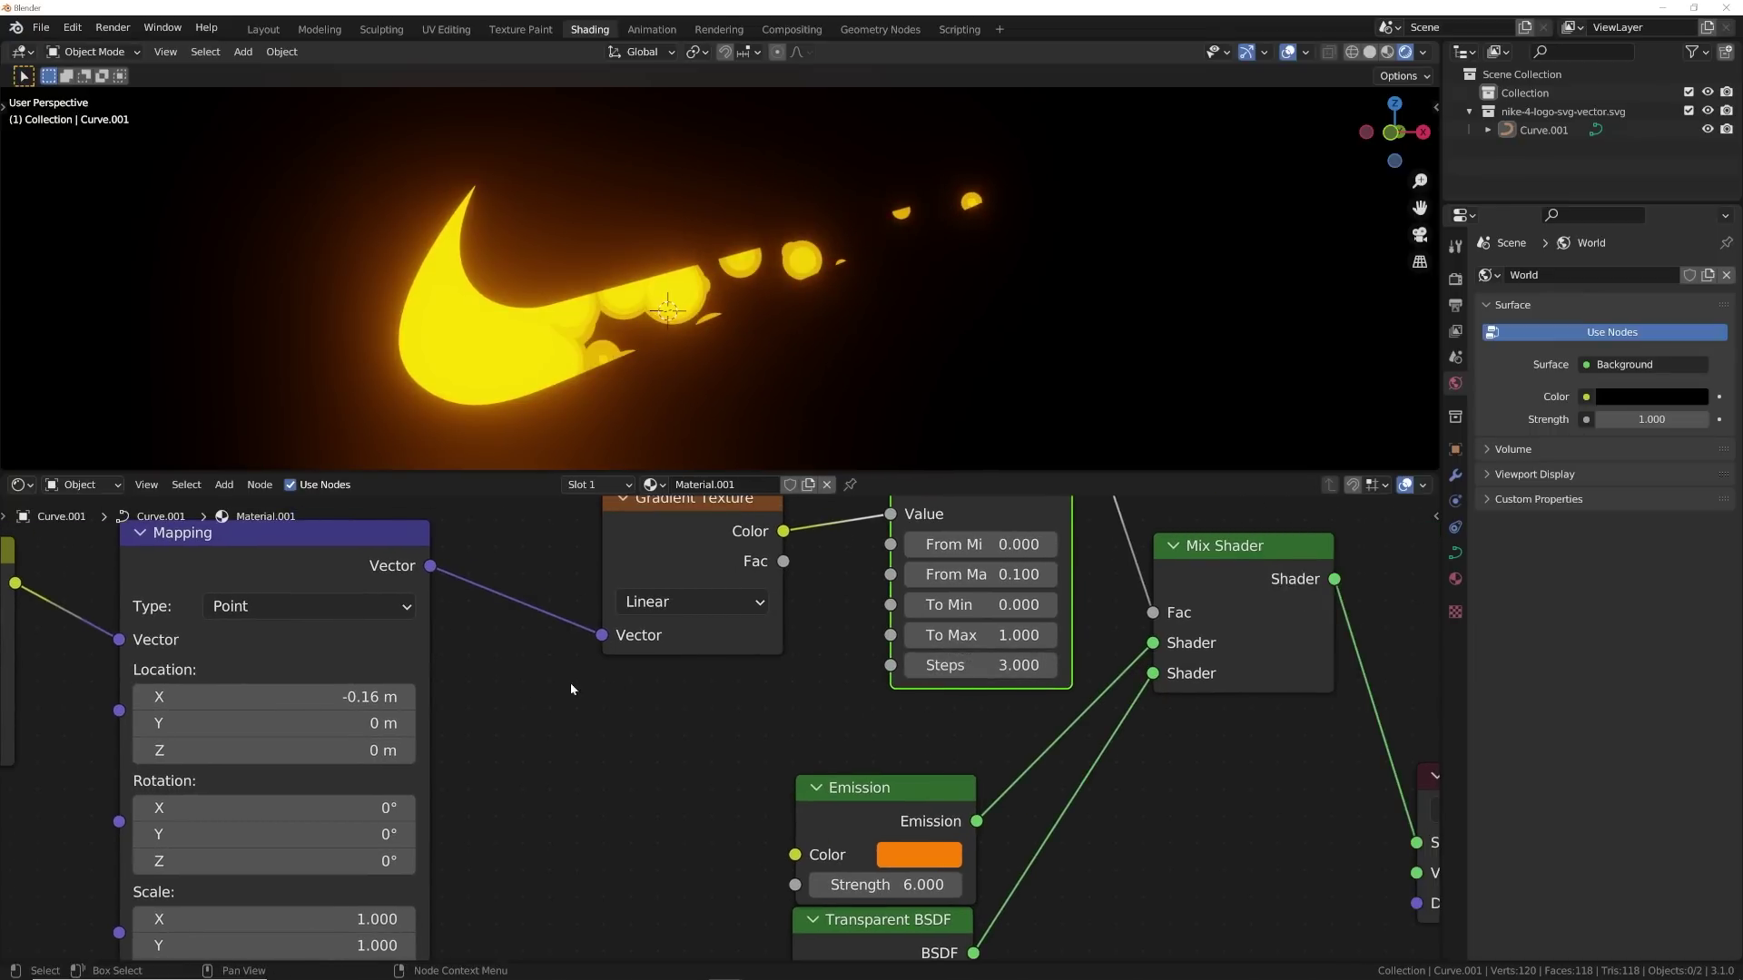
- Set the Mapping node's X location to 0.22 m and add a Timeline area between the viewport and the node editor
middle_click_drag(392, 696, 759, 677)
mouse_move(759, 677)
left_mouse_down()
mouse_move(731, 677)
mouse_move(777, 677)
mouse_move(649, 678)
mouse_move(767, 678)
left_mouse_up()
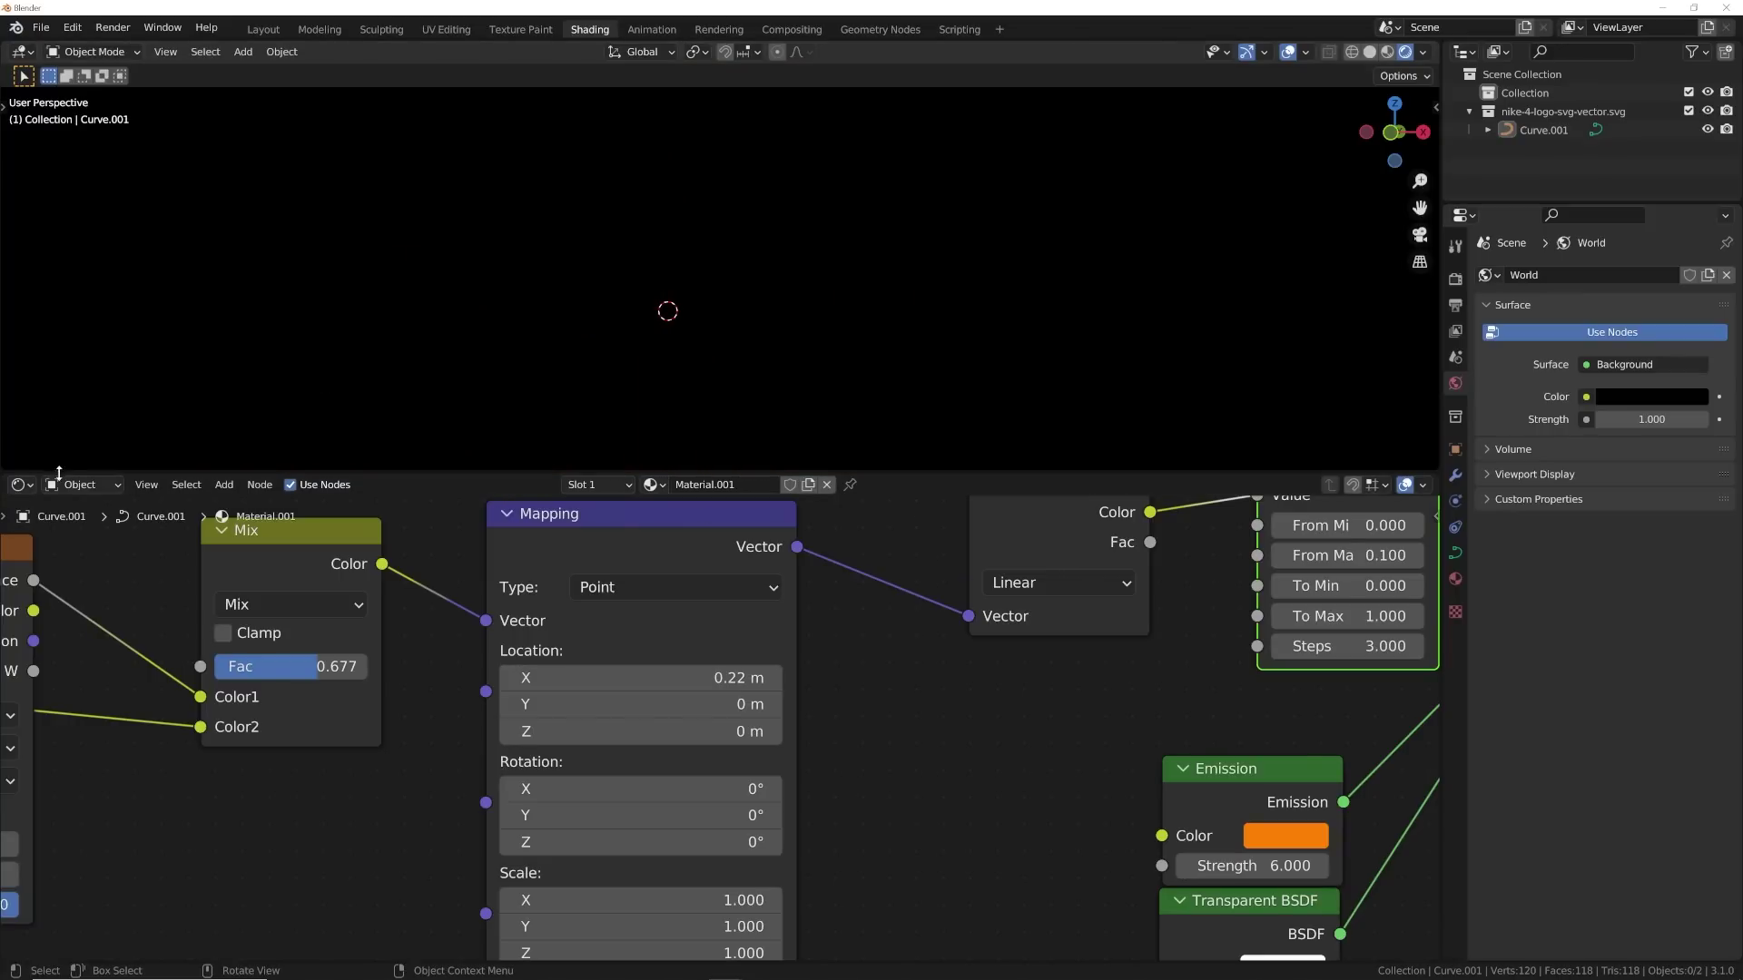
left_click_drag(59, 472, 15, 430)
left_click(15, 430)
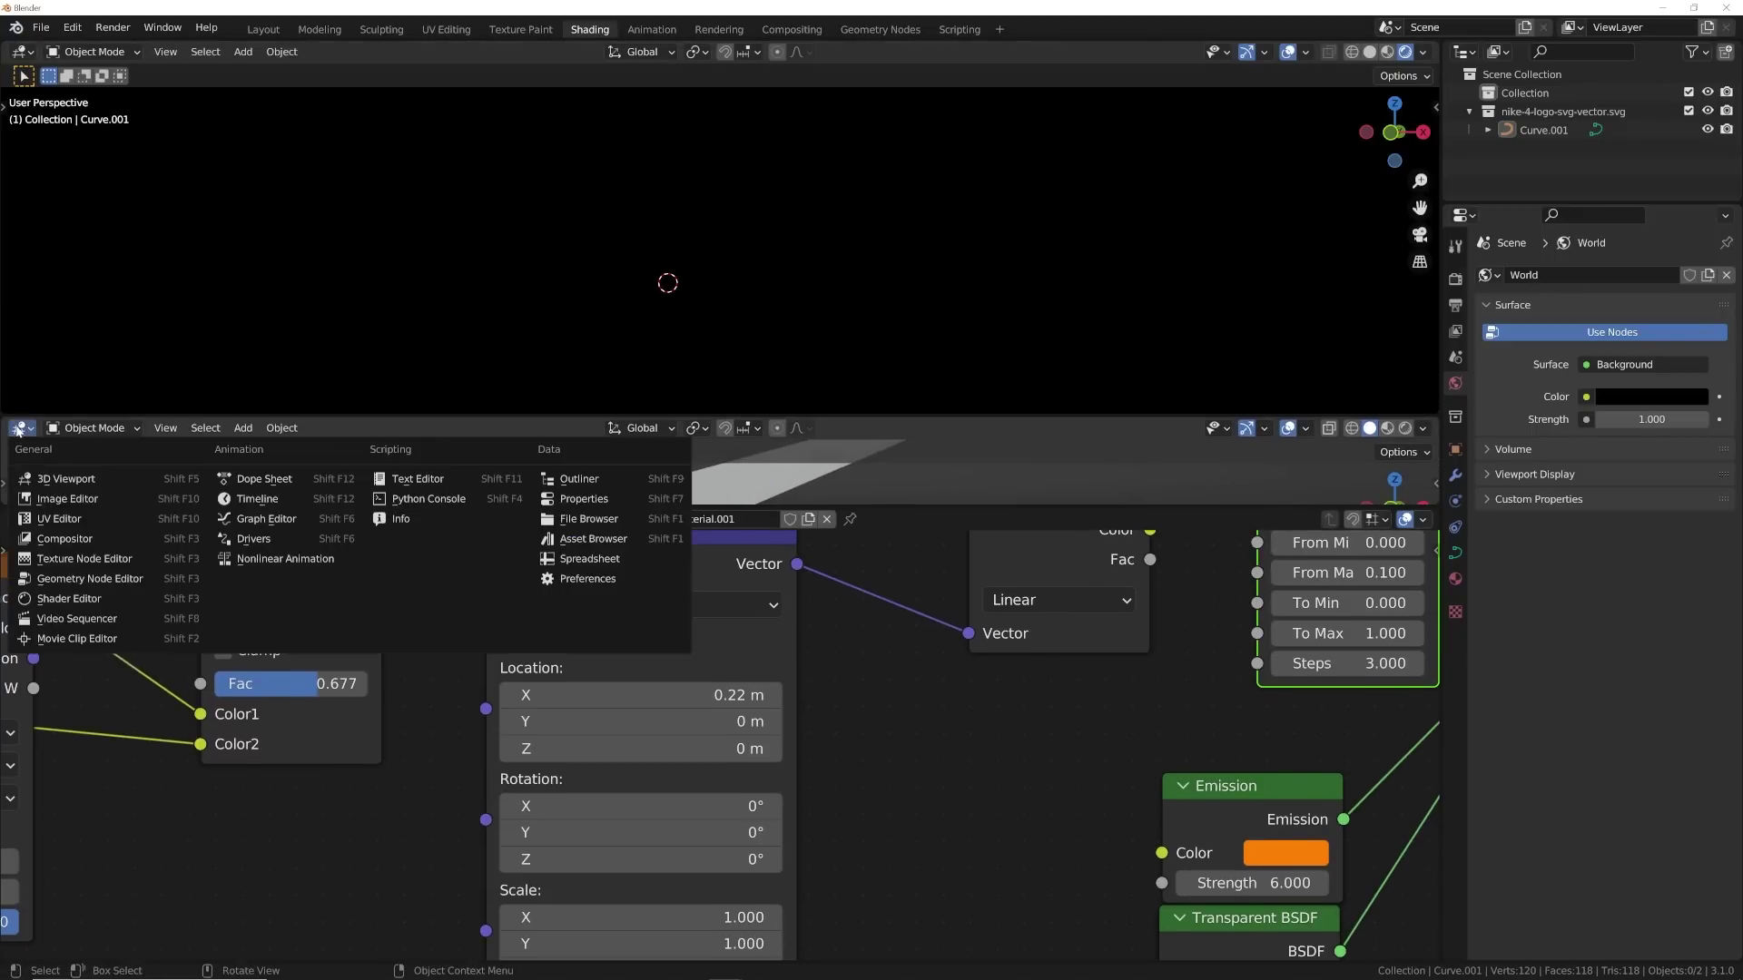
left_click(270, 497)
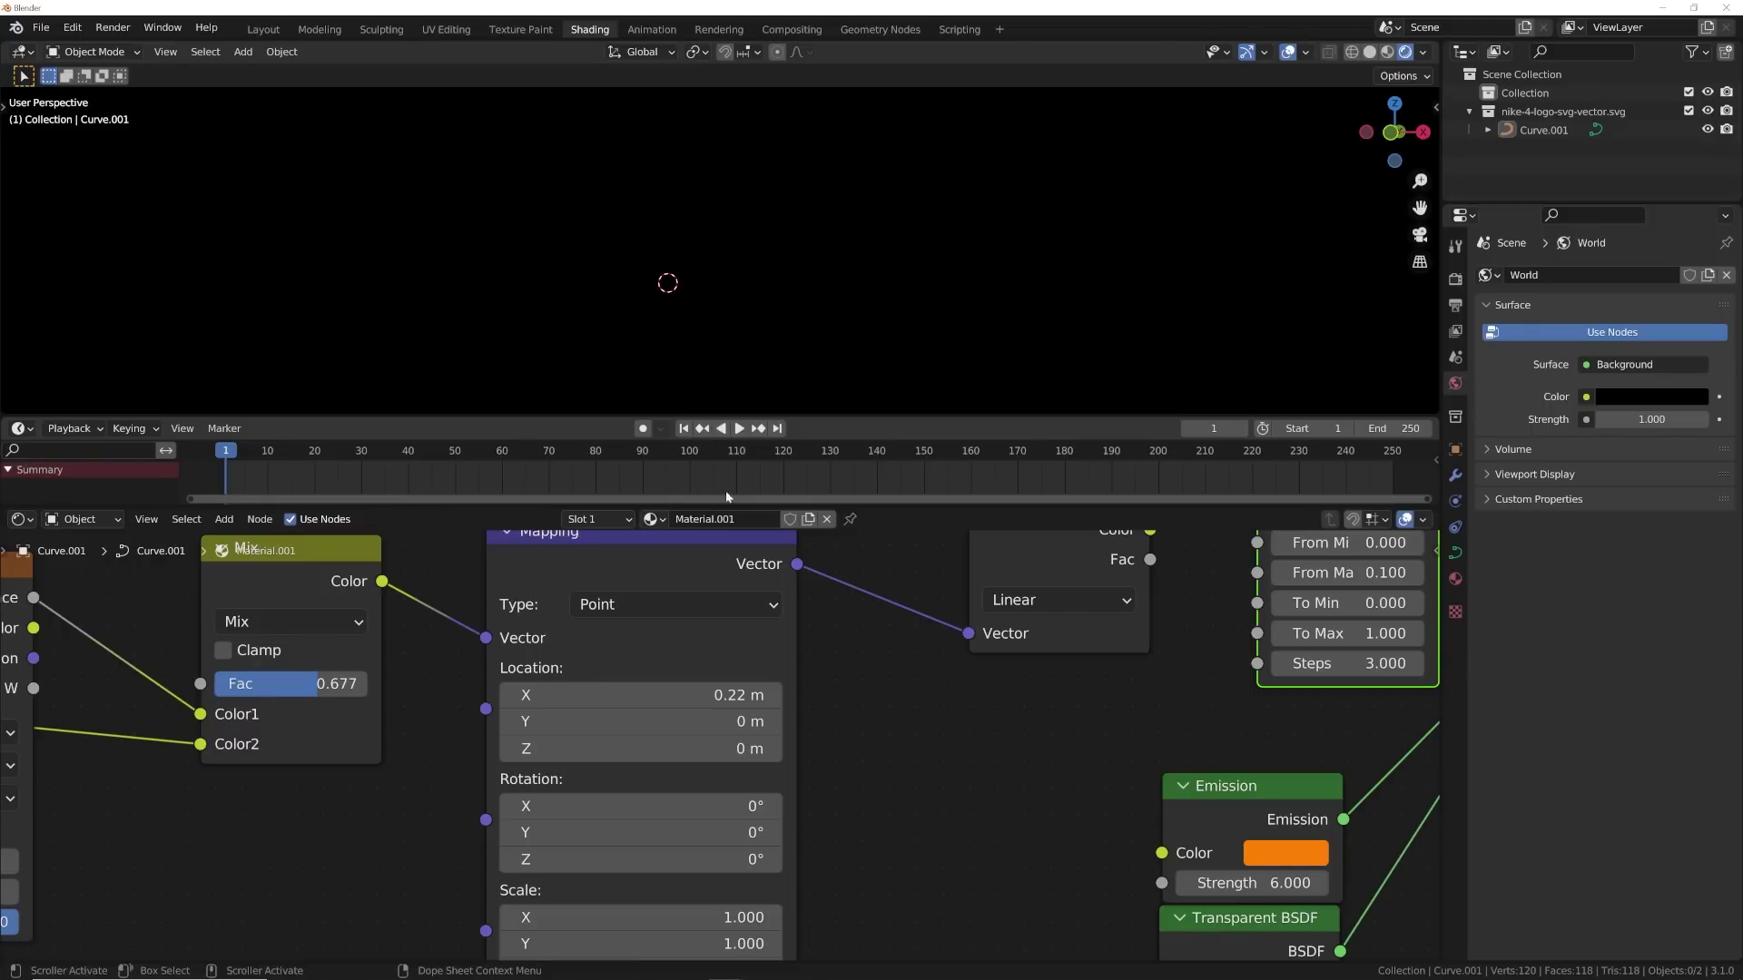
- Check the default keyframe interpolation in the Animation preferences, then close the preferences
middle_click_drag(1060, 697, 1021, 655)
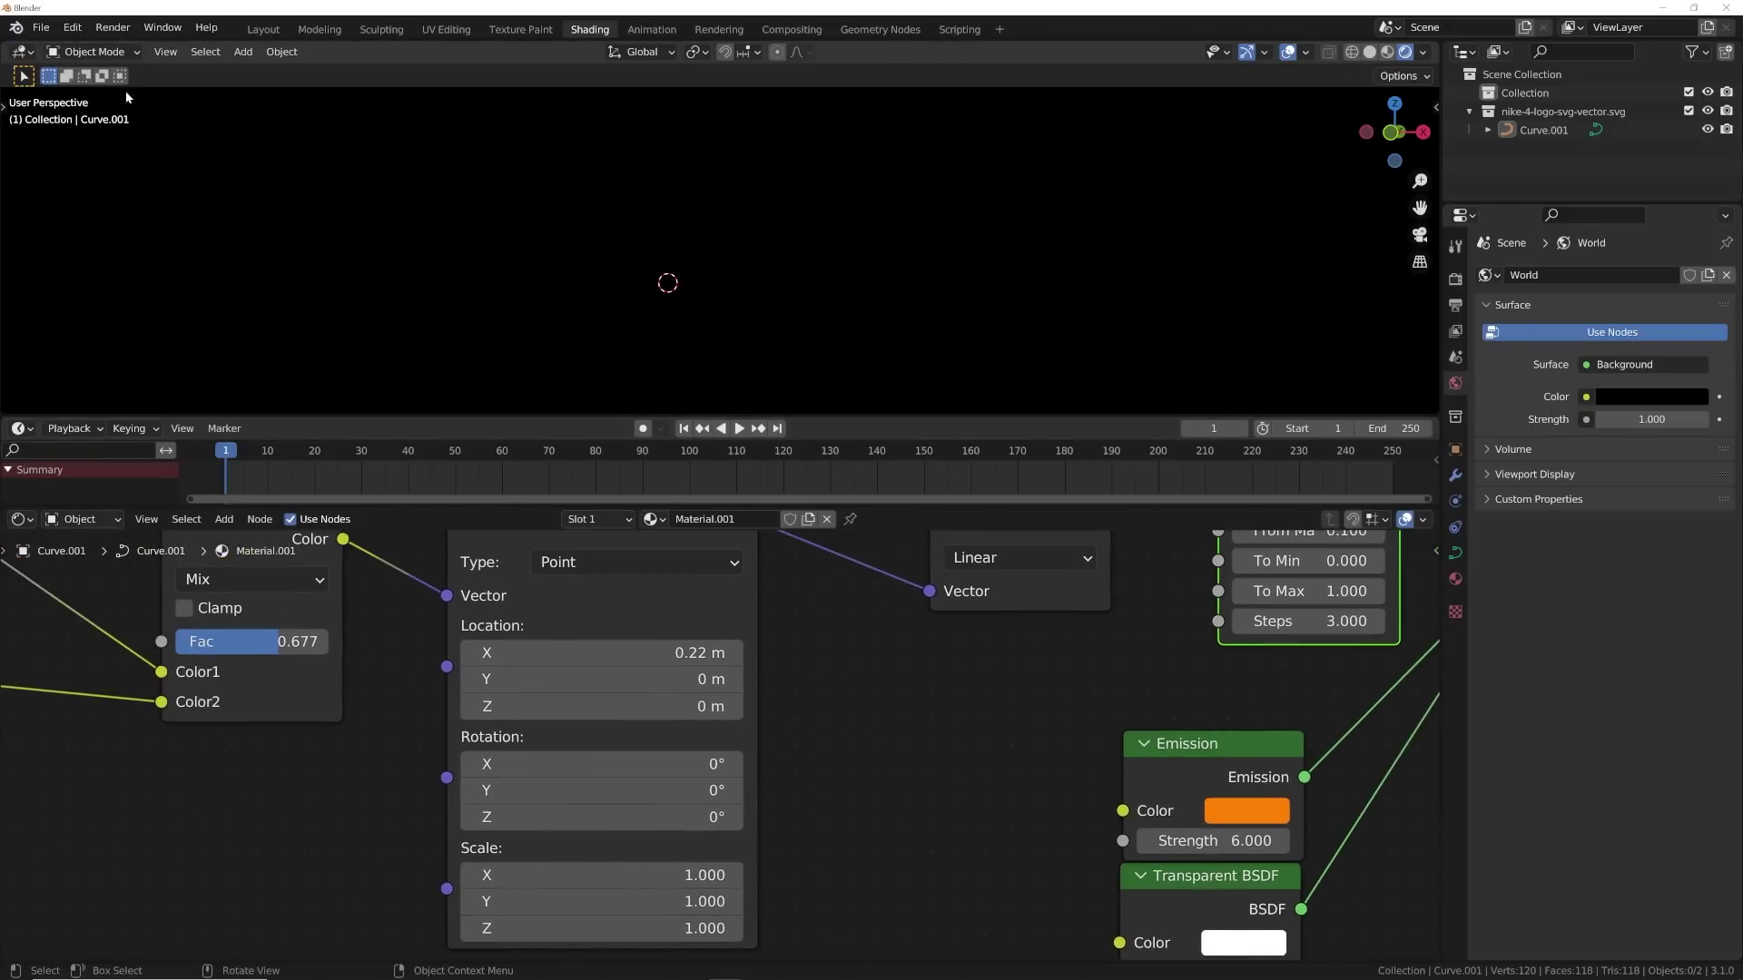
left_click(69, 28)
left_click(118, 292)
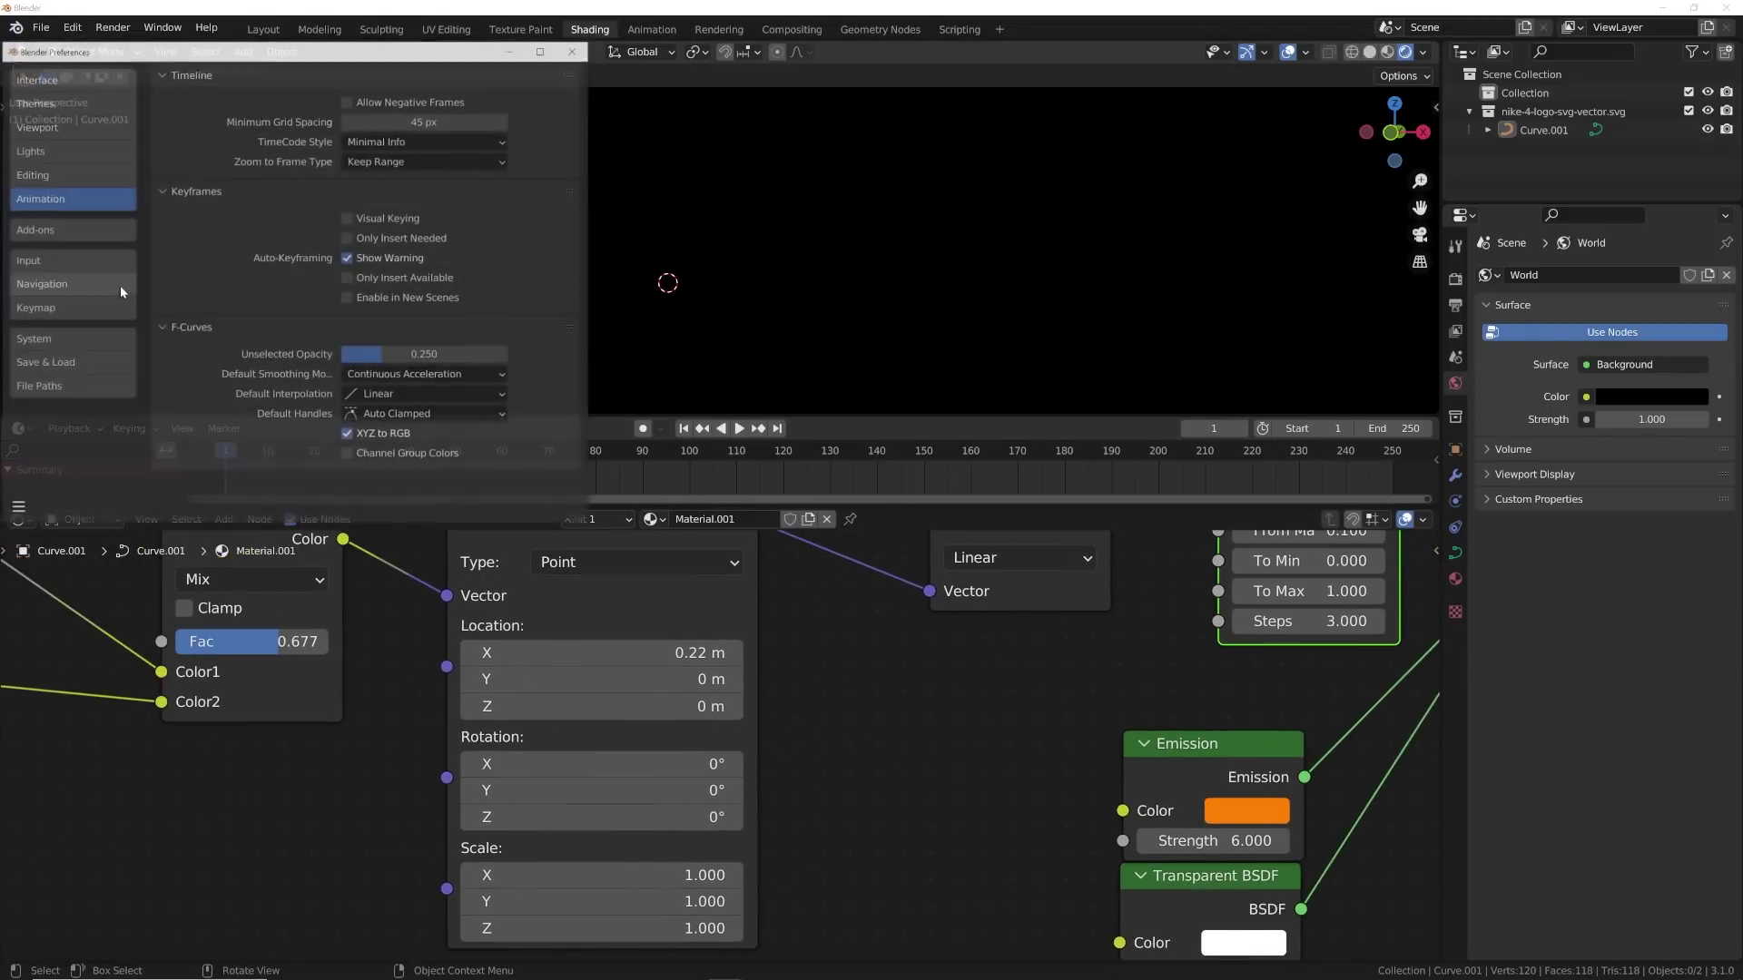
left_click(55, 198)
left_click(76, 181)
left_click(52, 200)
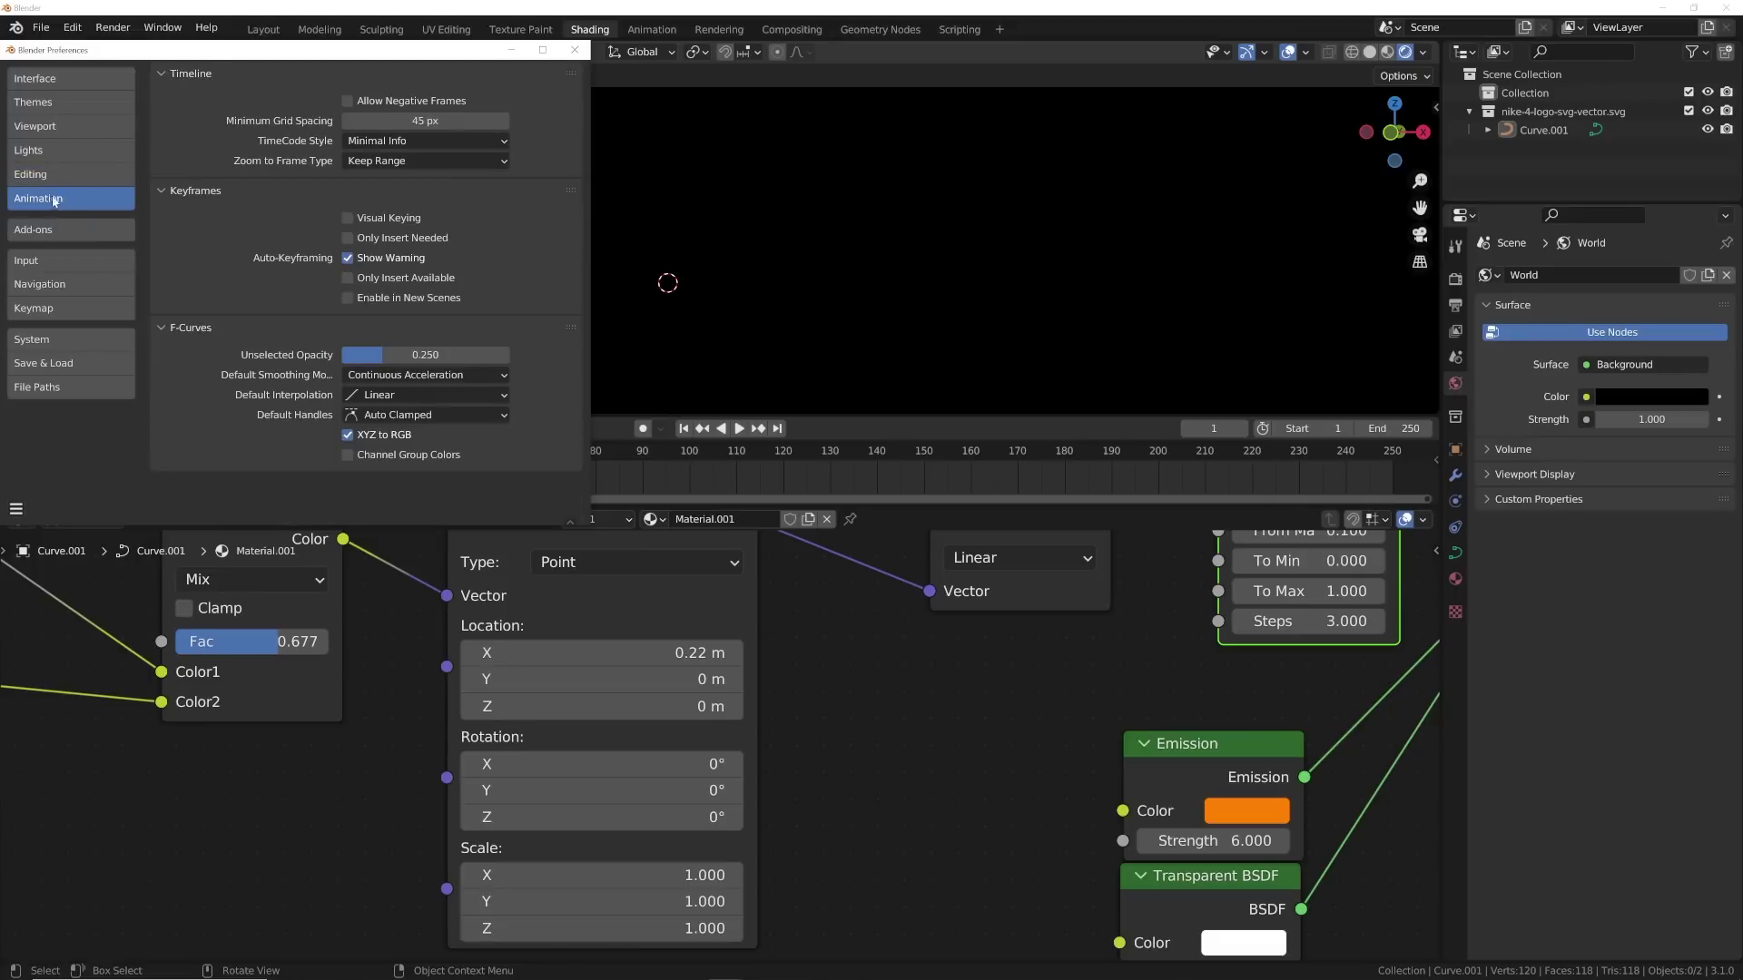
left_click(396, 397)
left_click(279, 396)
left_click(363, 397)
left_click(251, 296)
left_click(574, 51)
- Keyframe the Mapping node's location at frame 1 and again at frame 89 with X set to -0.41 m
mouse_move(999, 685)
middle_mouse_down()
mouse_move(812, 684)
mouse_move(1000, 716)
middle_mouse_up()
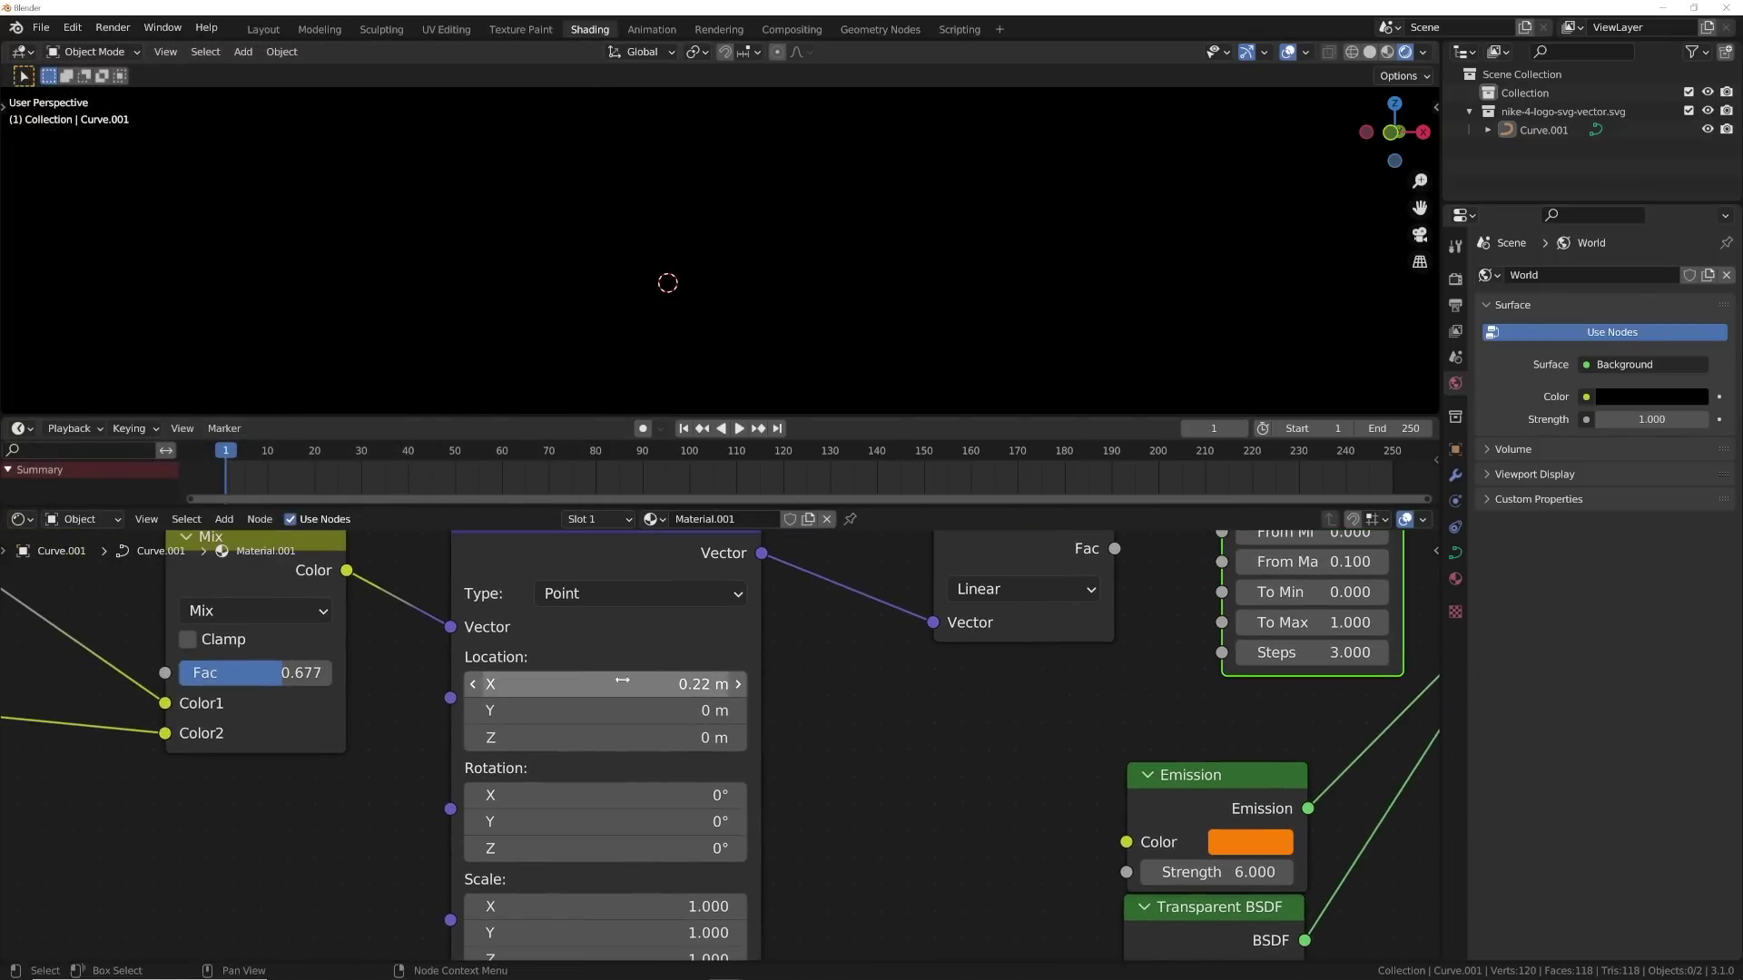
key("i")
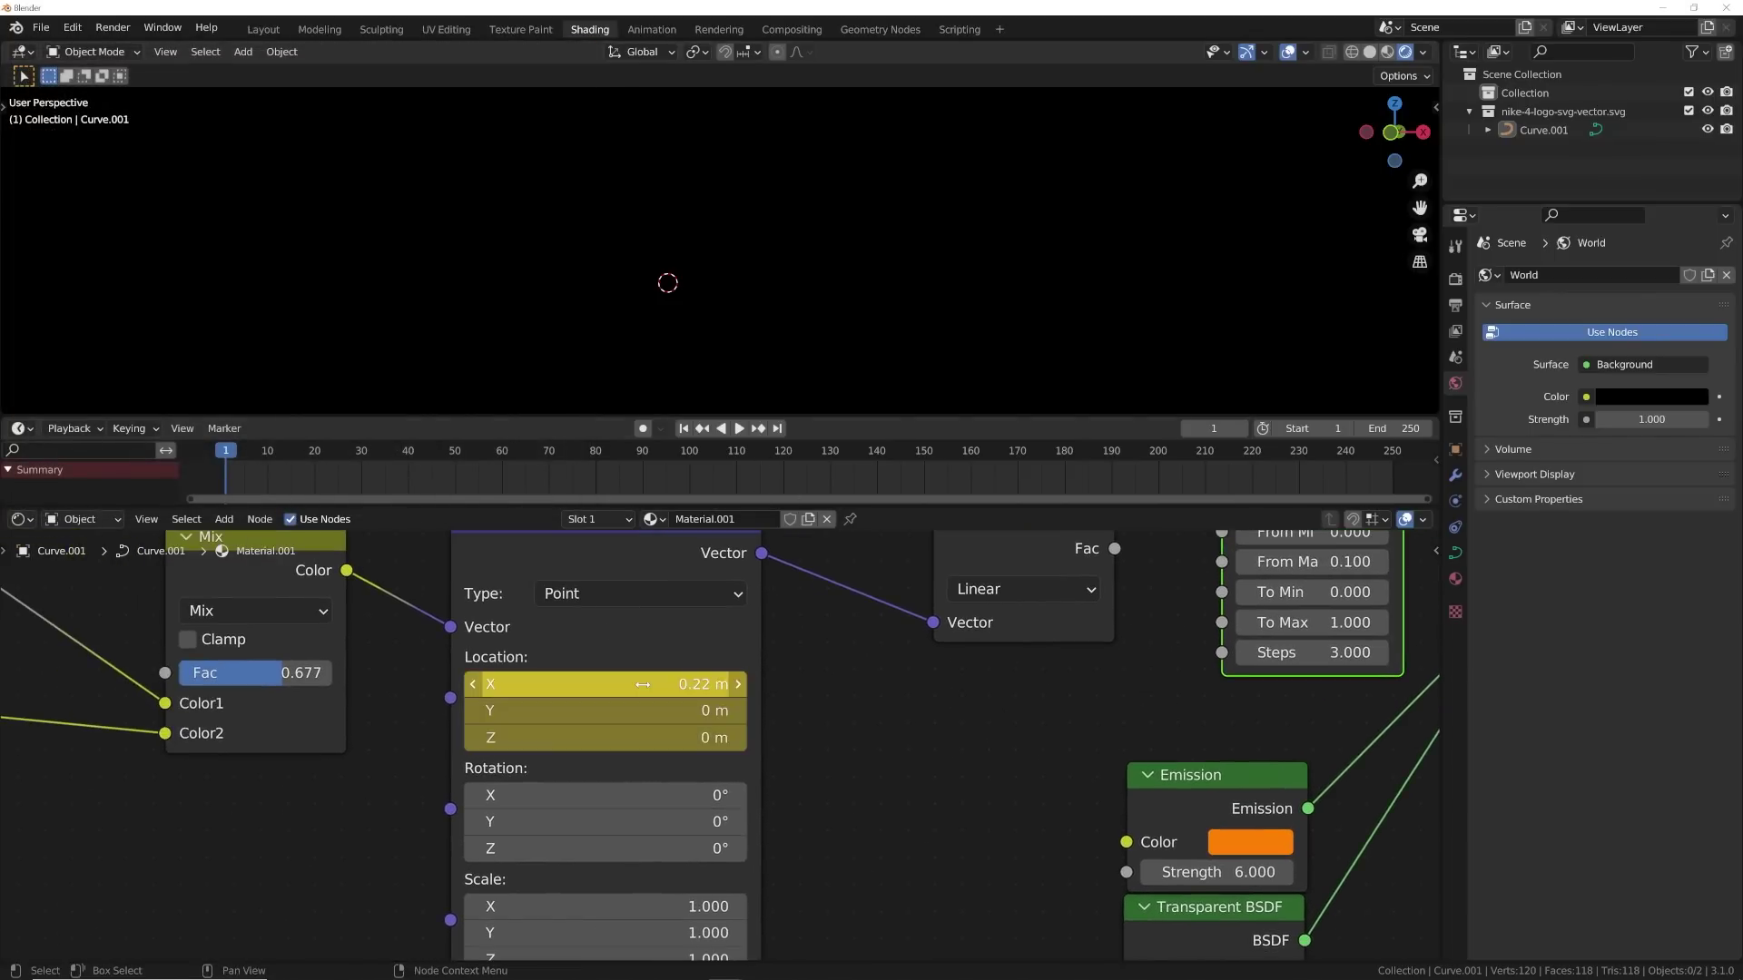
left_click(739, 429)
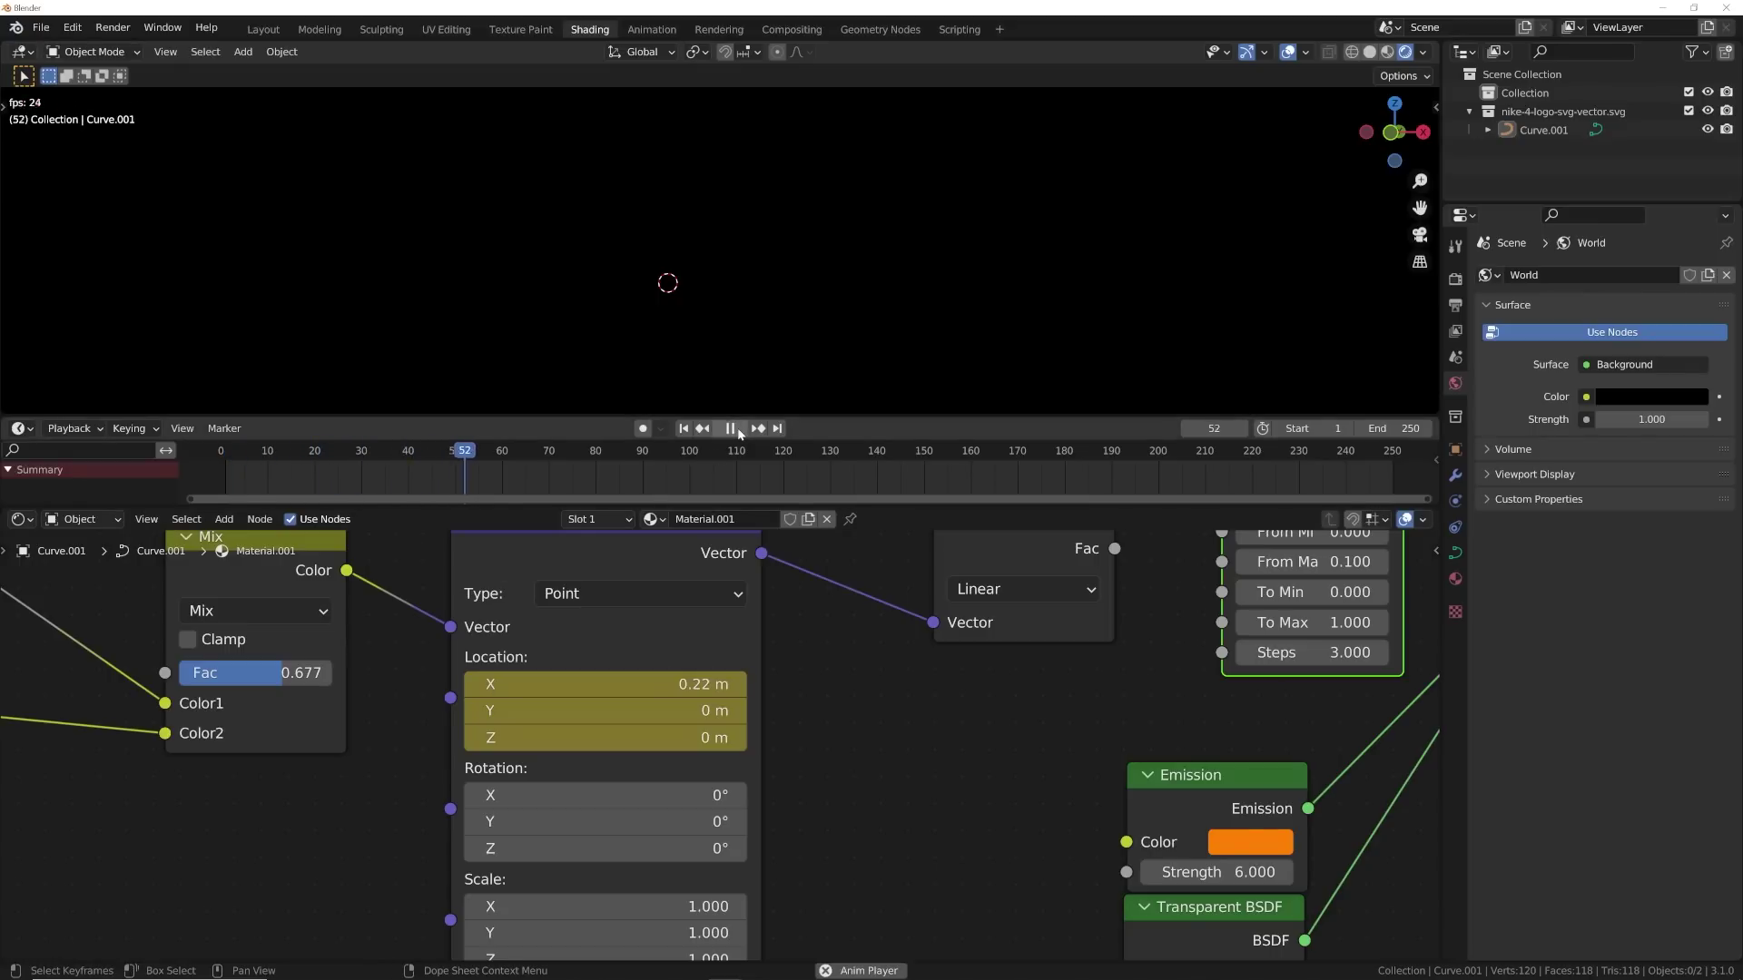
left_click(739, 428)
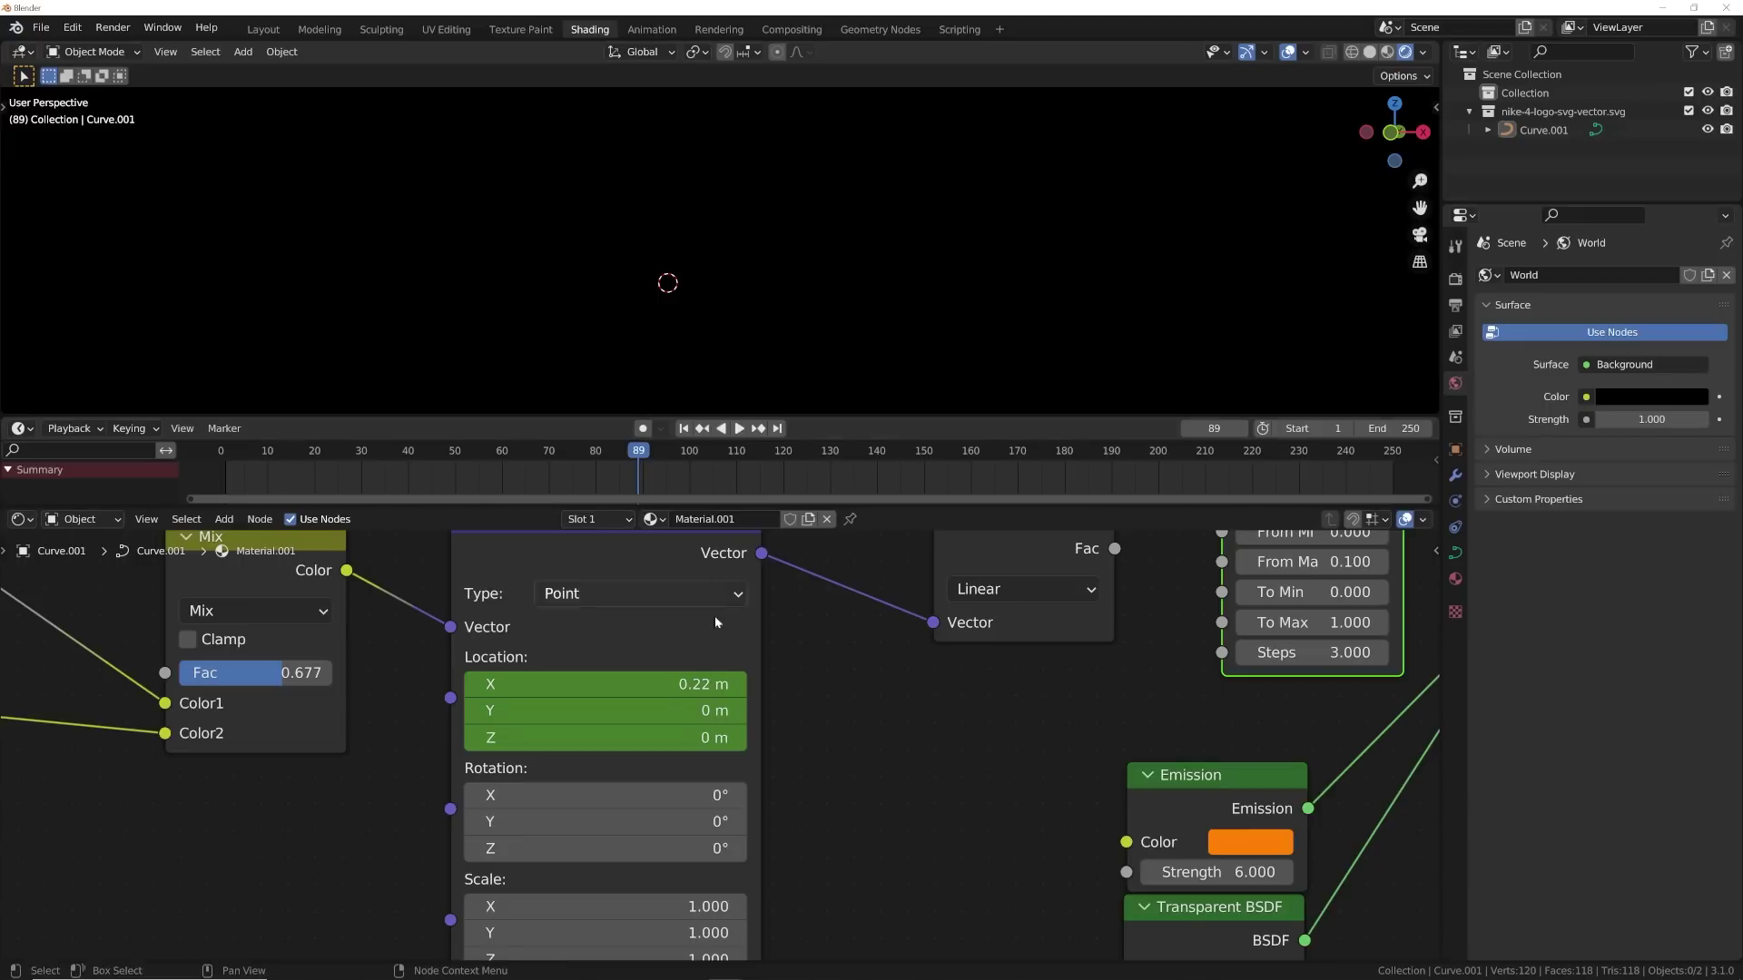
left_click_drag(609, 685, 653, 678)
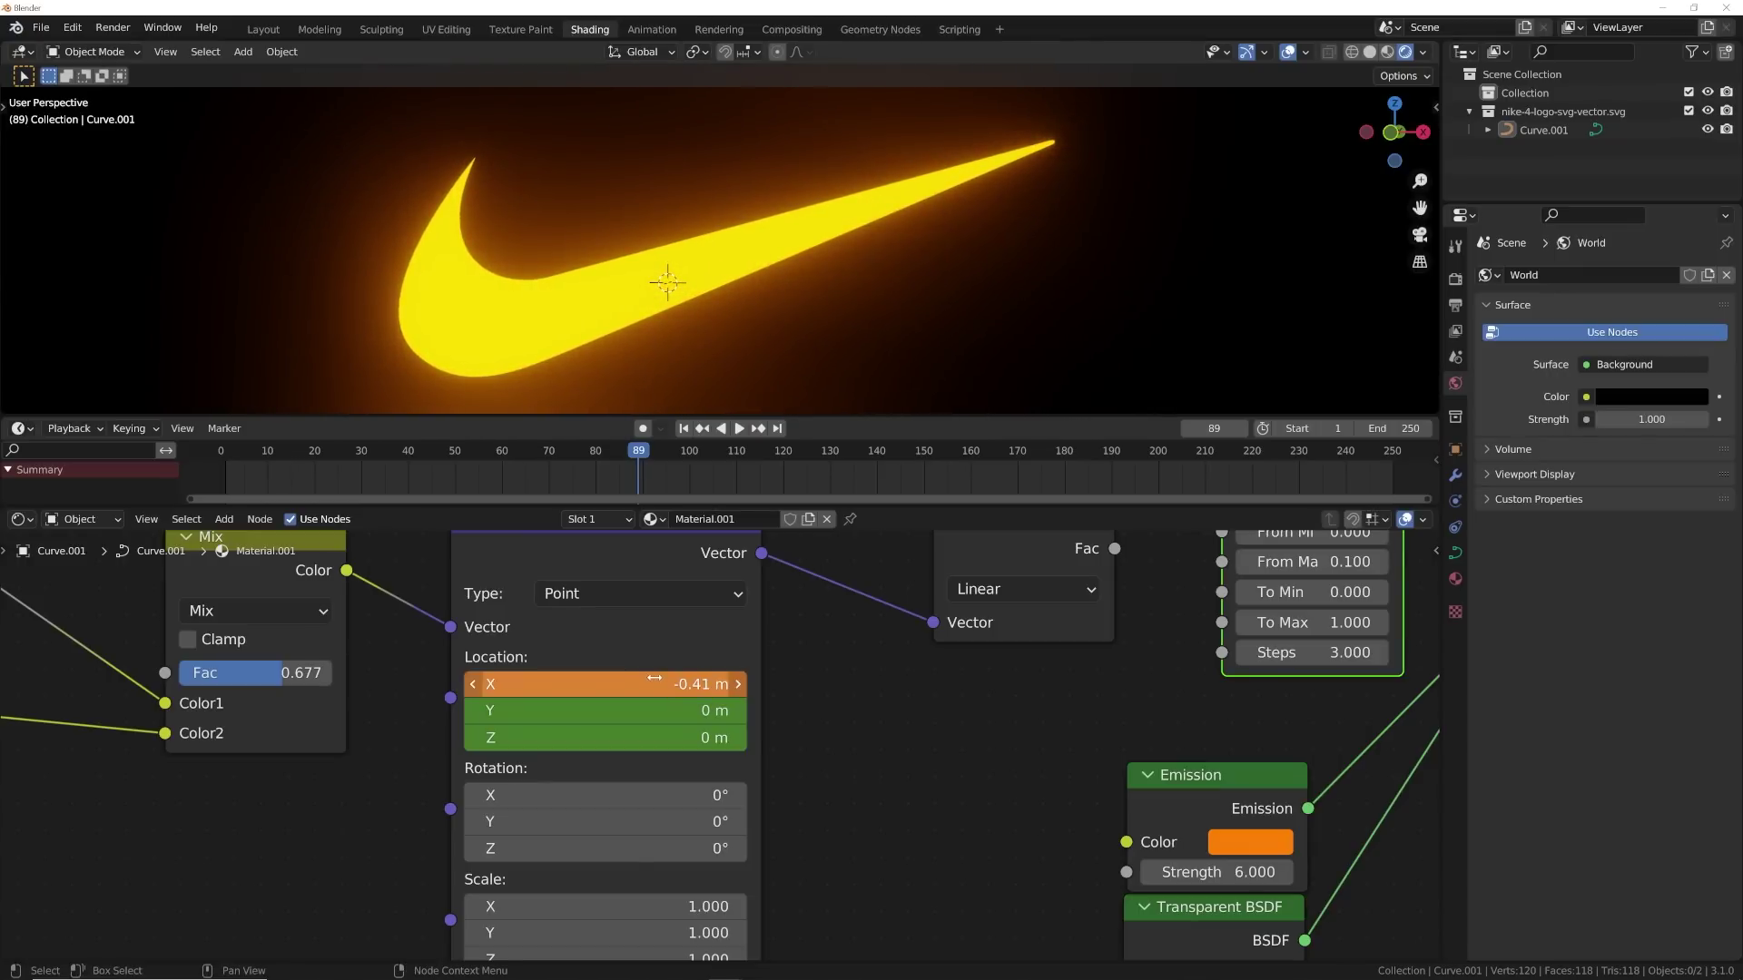
key("i")
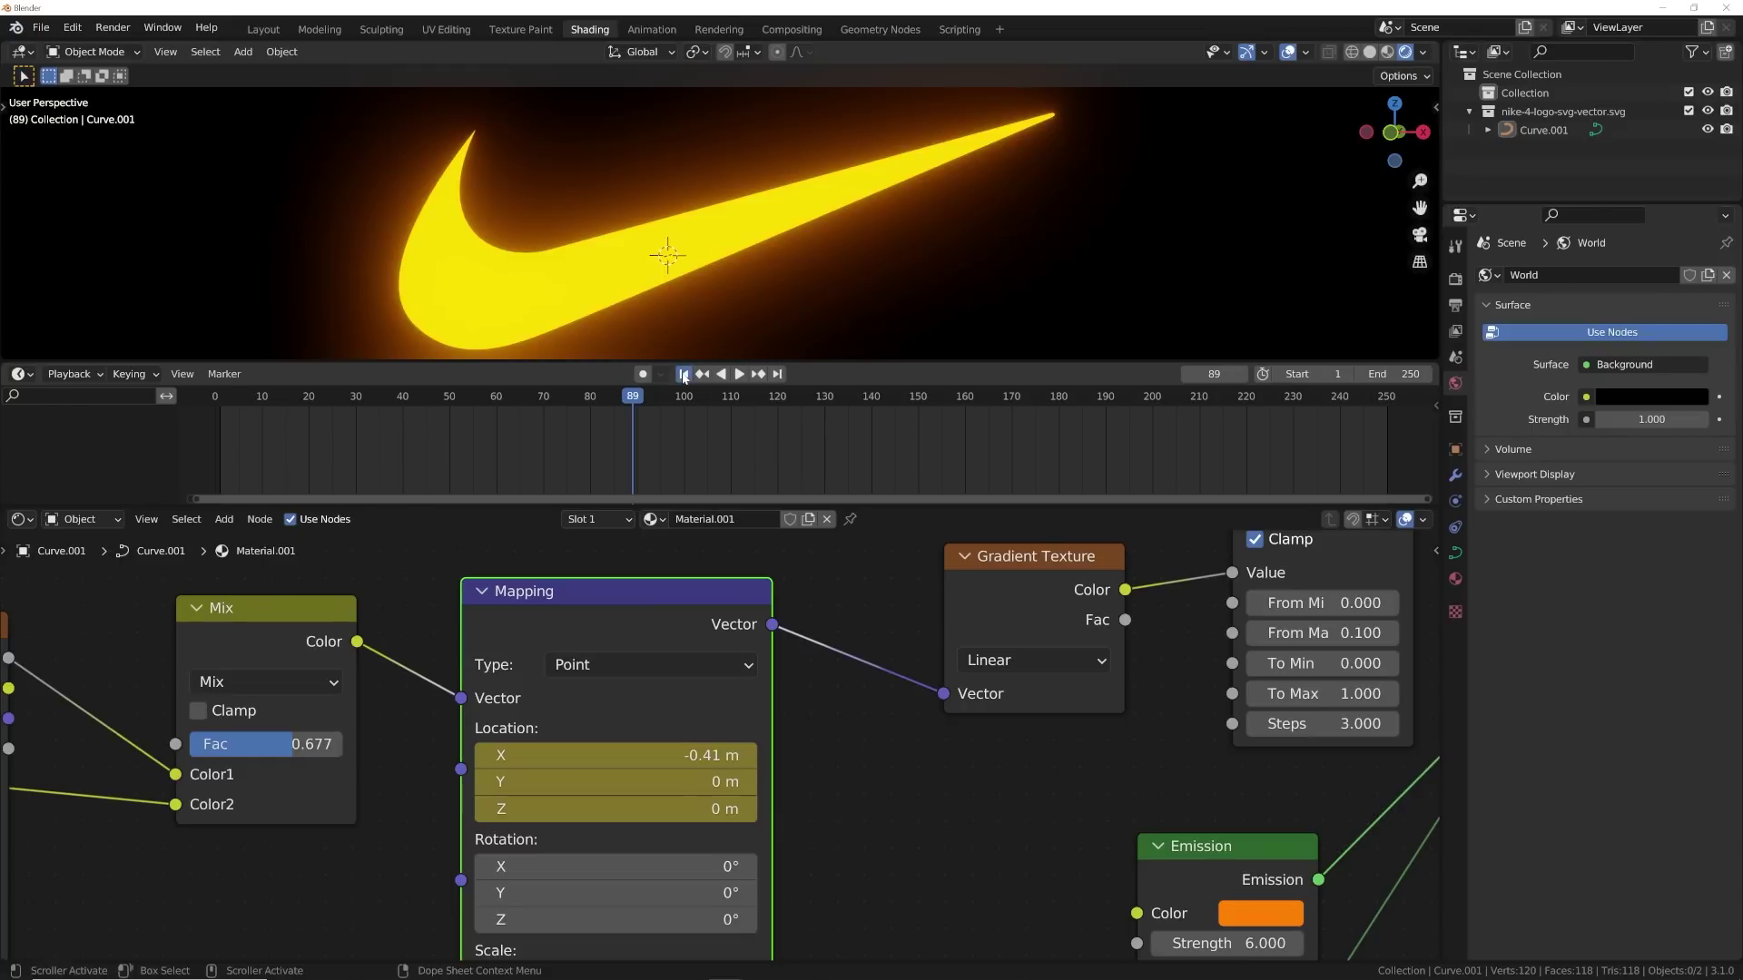
- Play back the logo animation from the first frame
left_click(684, 374)
key("space")
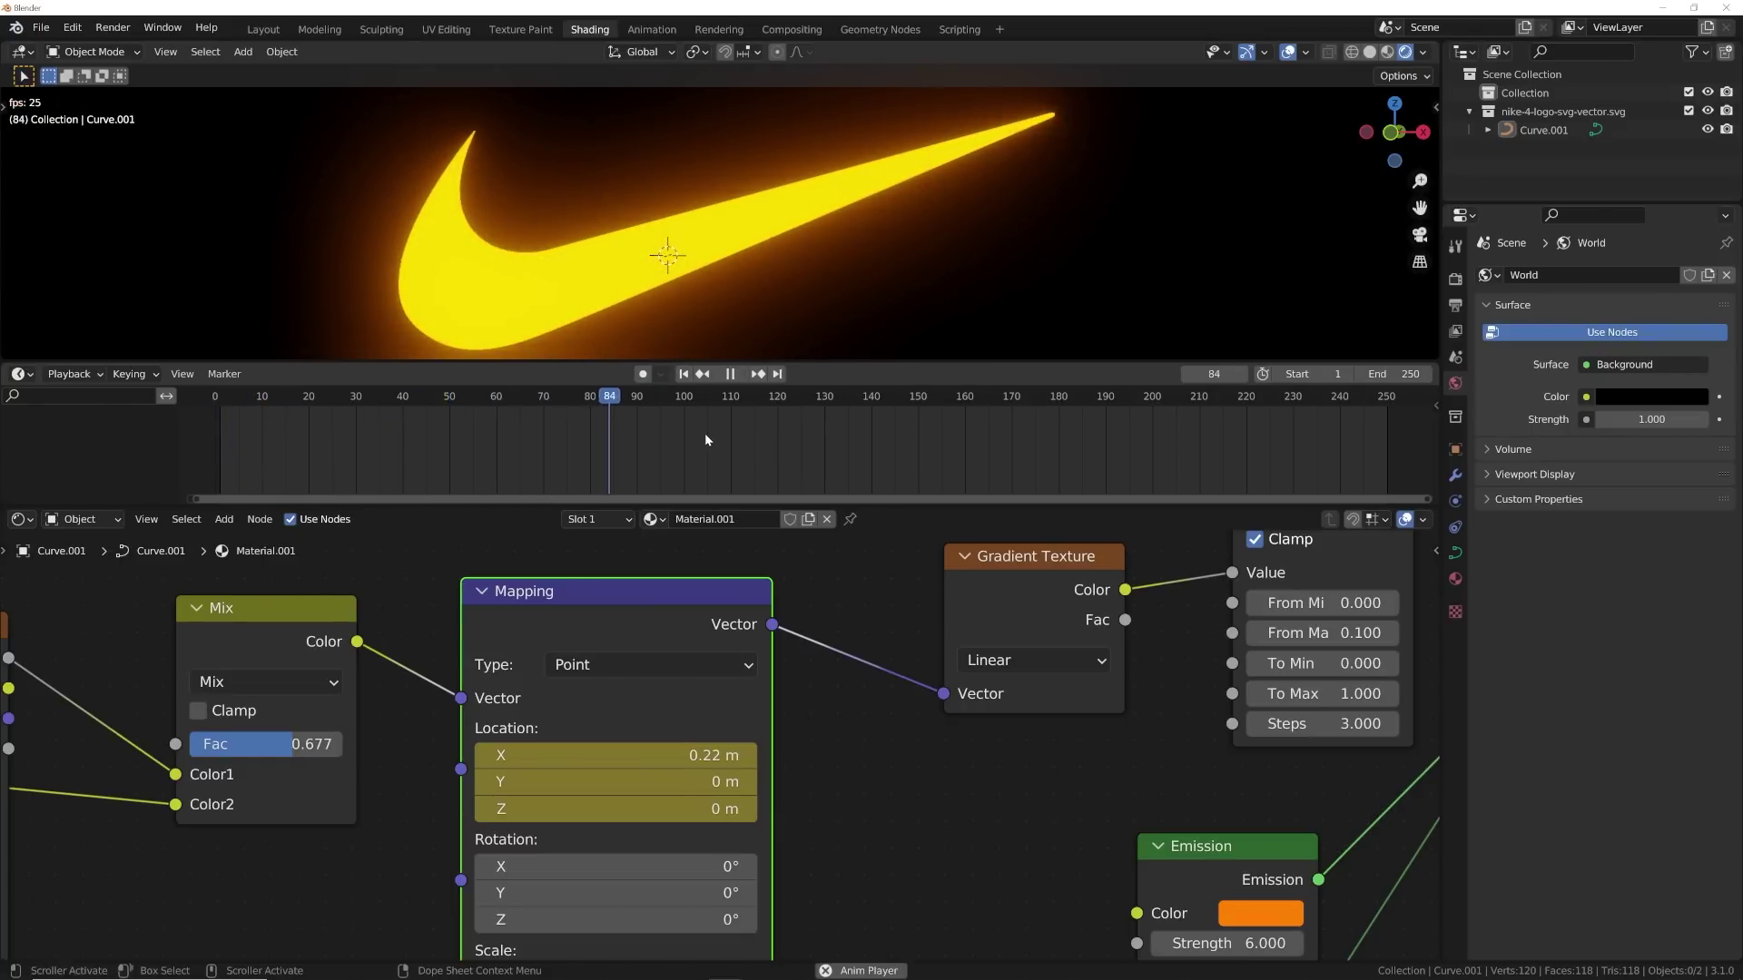
- Stop the logo animation playback and switch to the Layout workspace
key("space")
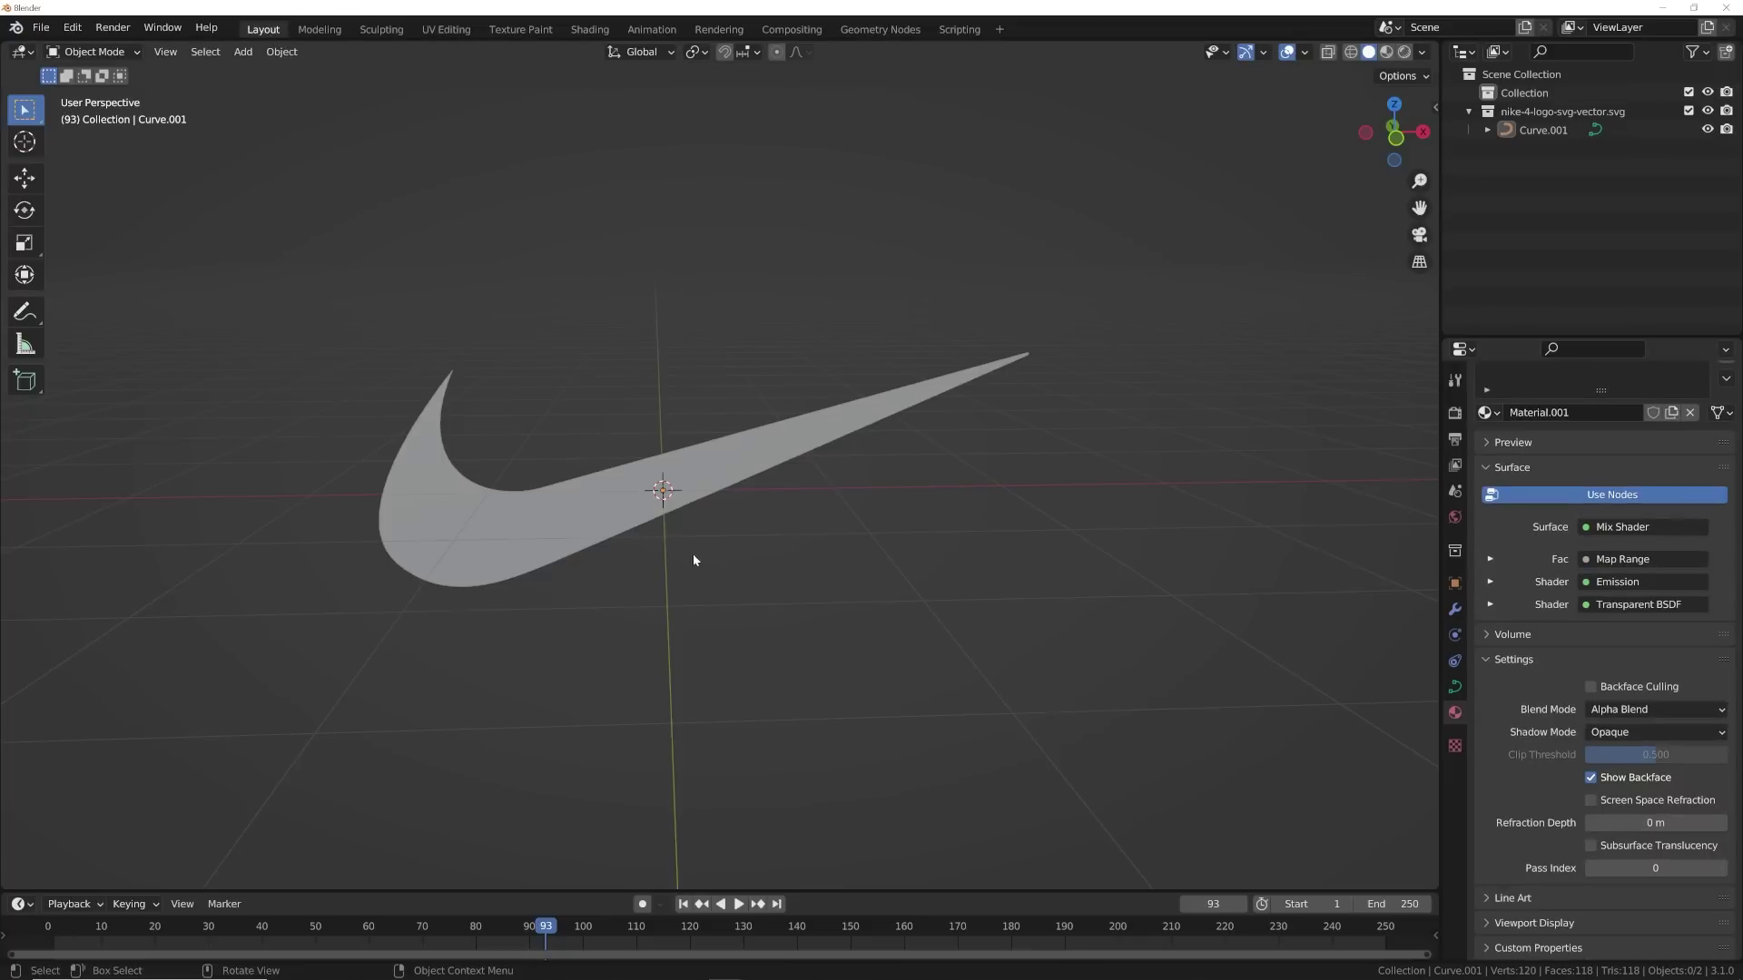
middle_click_drag(694, 559, 671, 528)
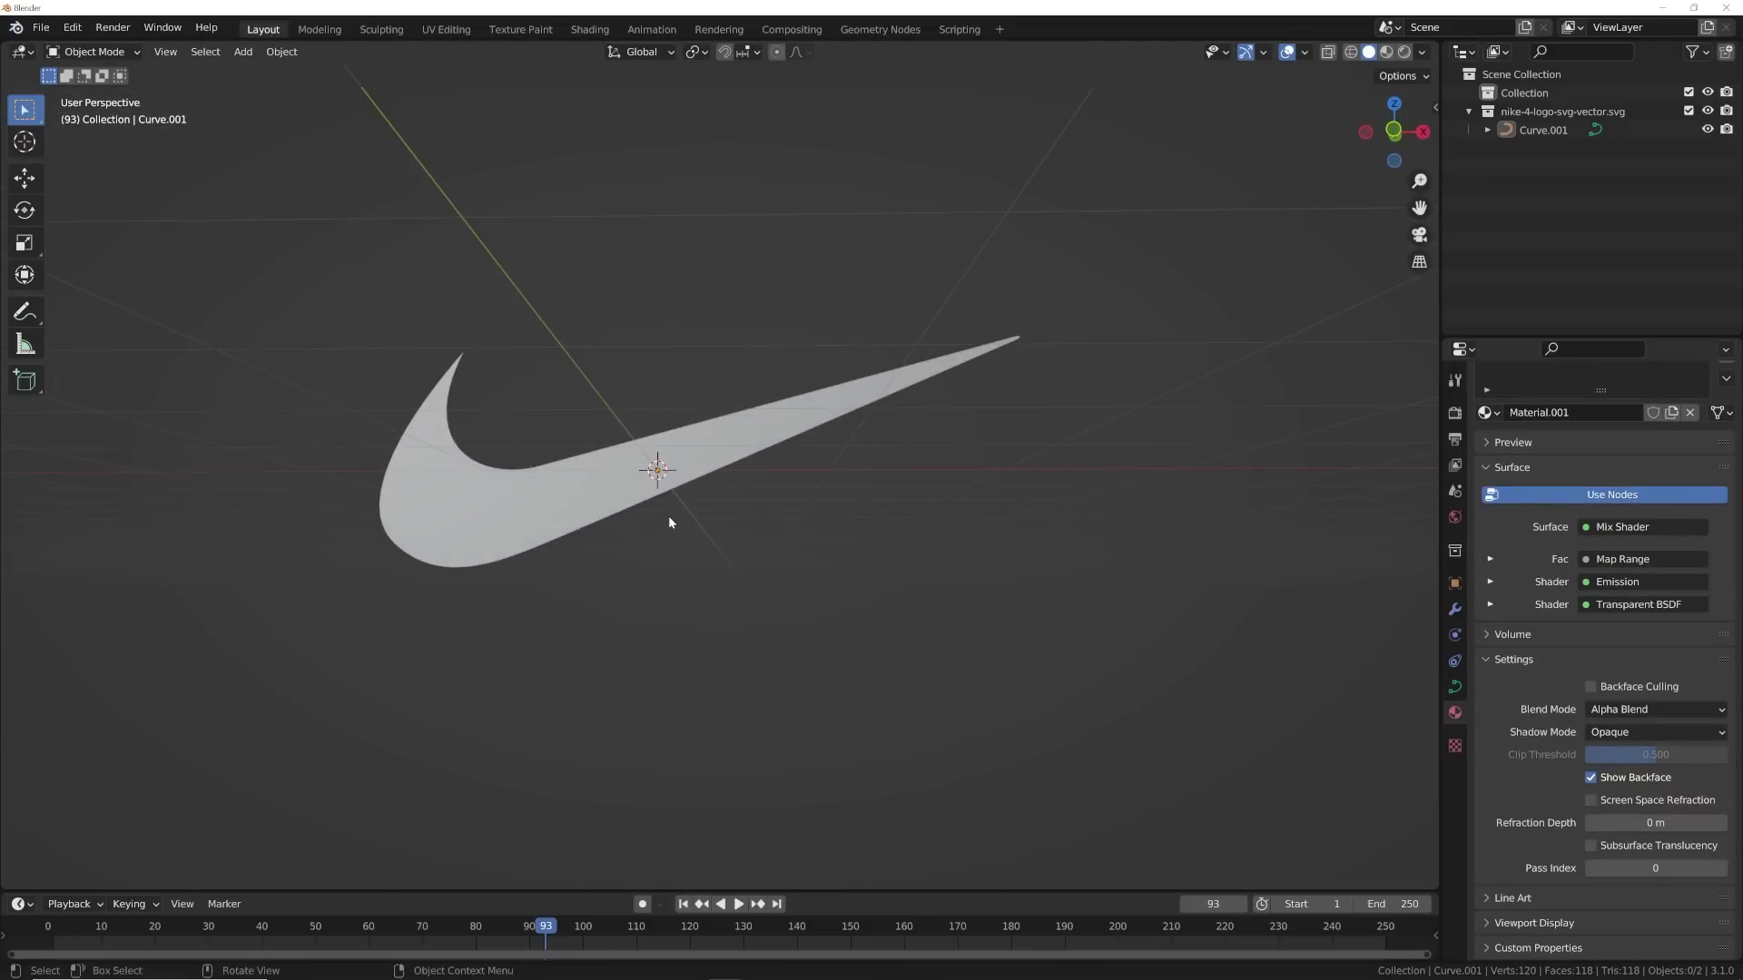
middle_click_drag(689, 490, 706, 488)
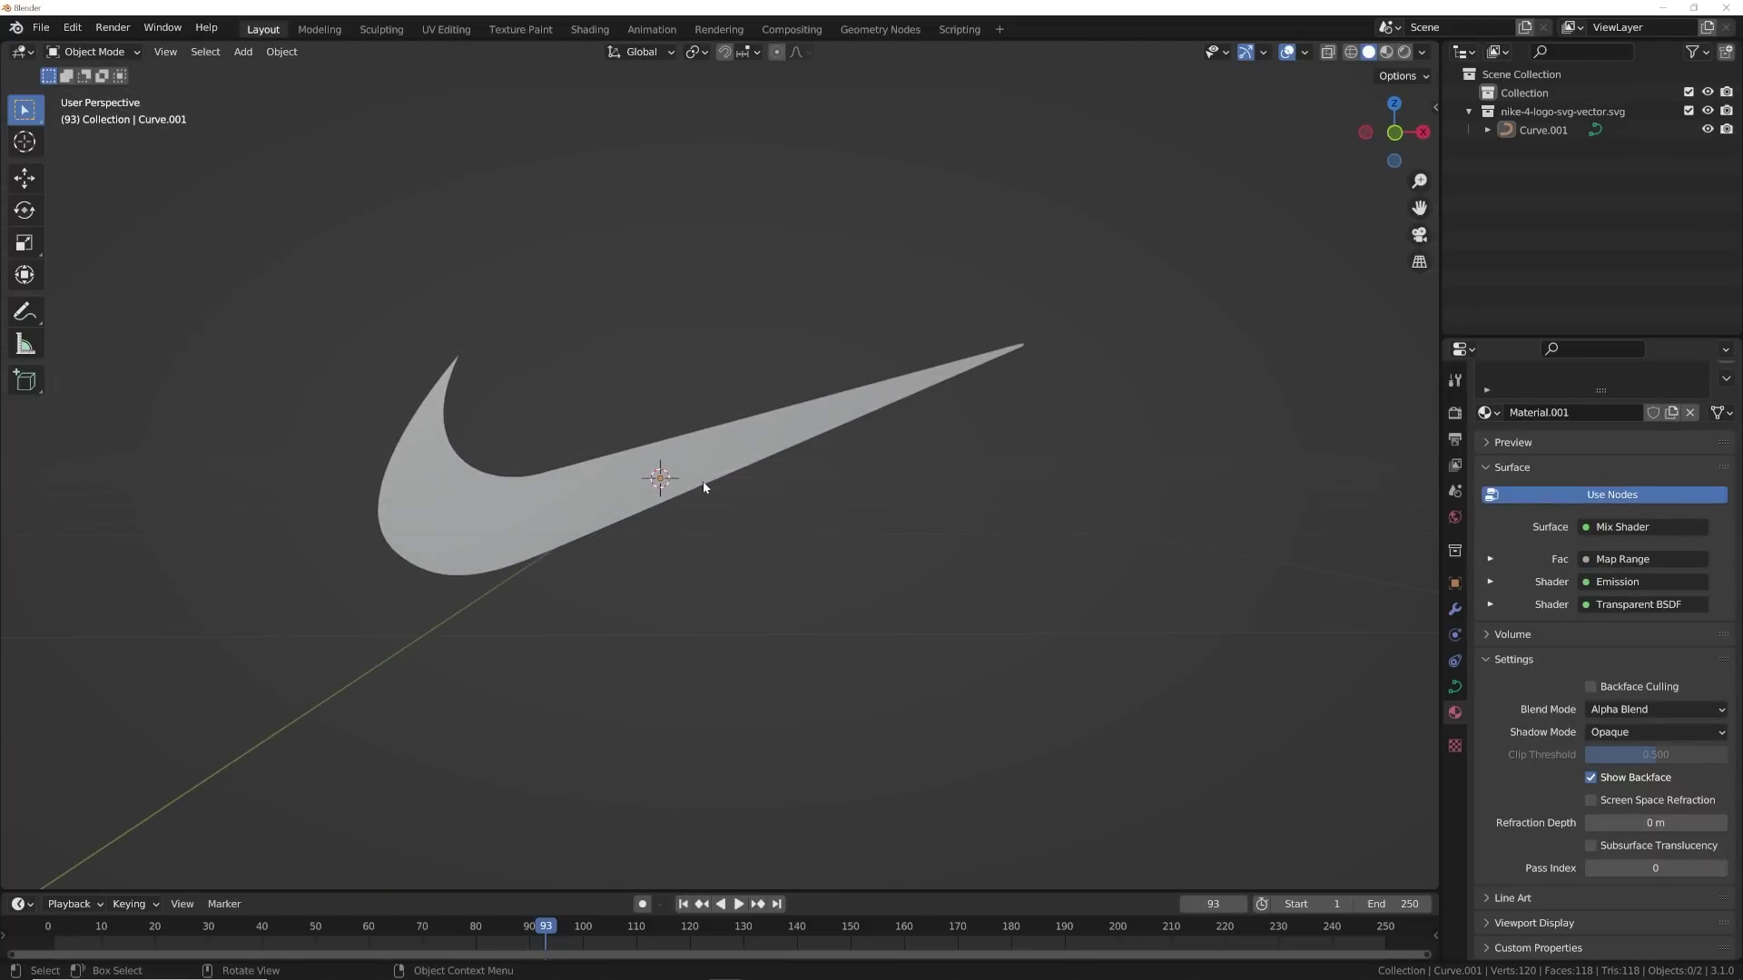
middle_click_drag(491, 685, 782, 492)
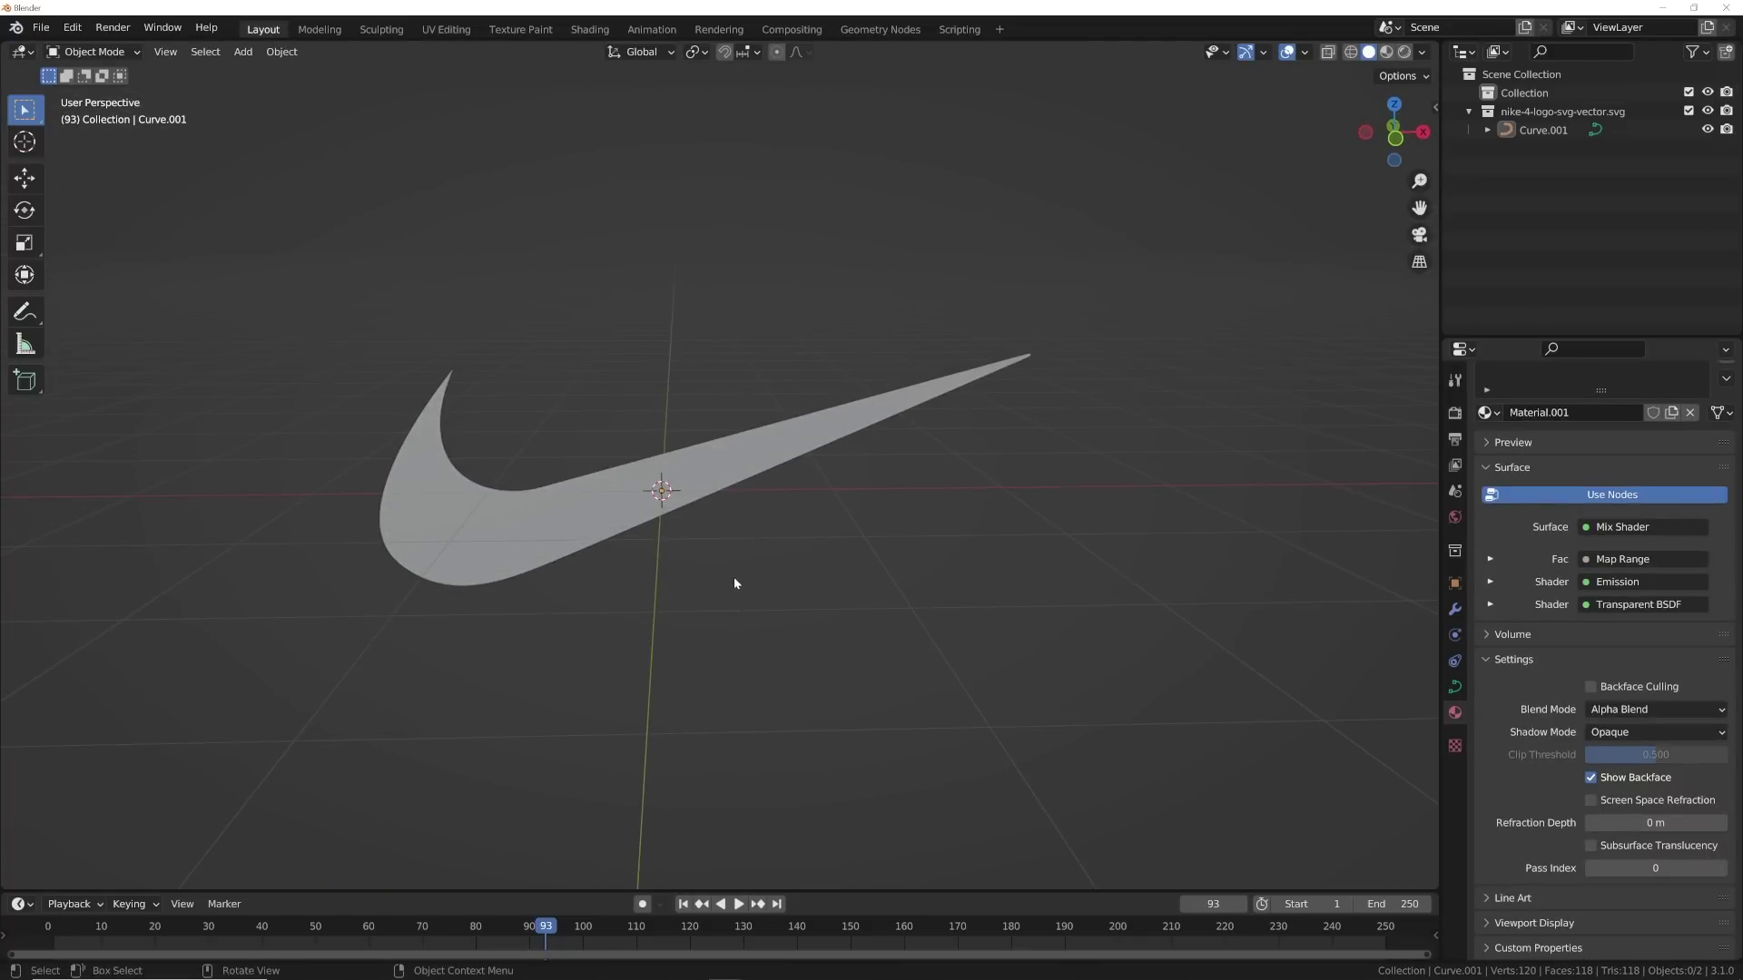
key("grave")
key("Escape")
middle_click_drag(899, 522, 899, 560)
- Add a mesh plane under the logo, scaled by a factor of 5, and apply its scale
key("shift+a")
mouse_move(770, 325)
left_click(839, 321)
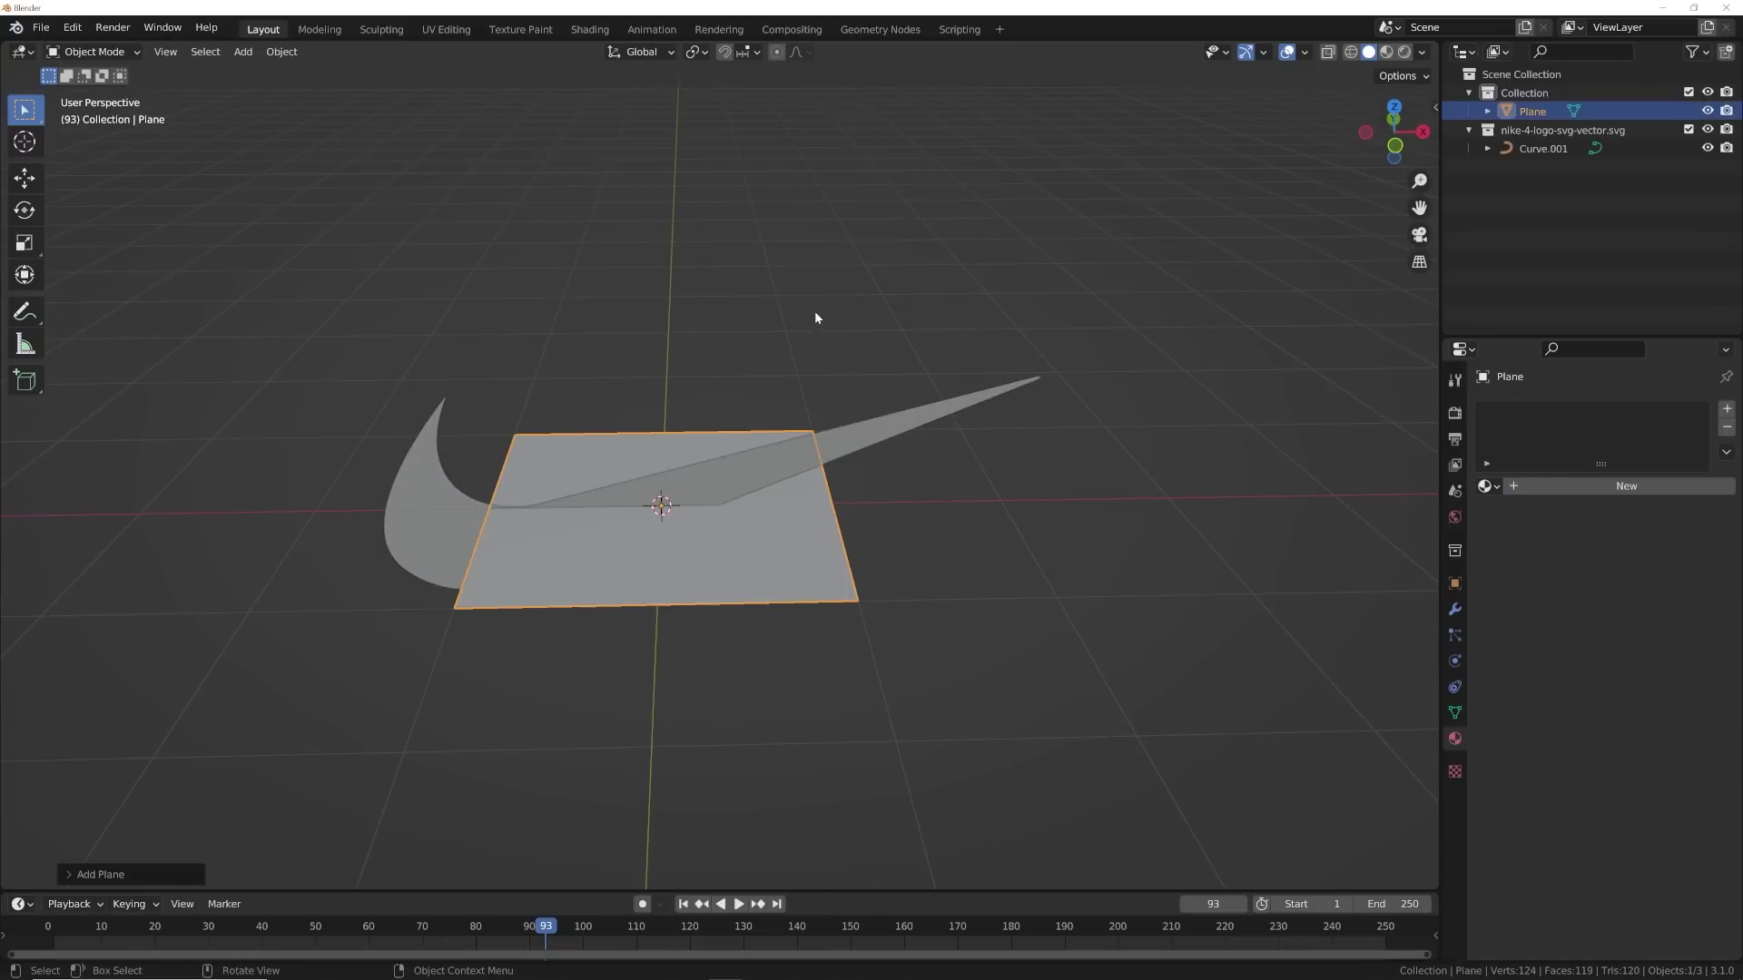
type("s5")
key("Return")
key("ctrl+a")
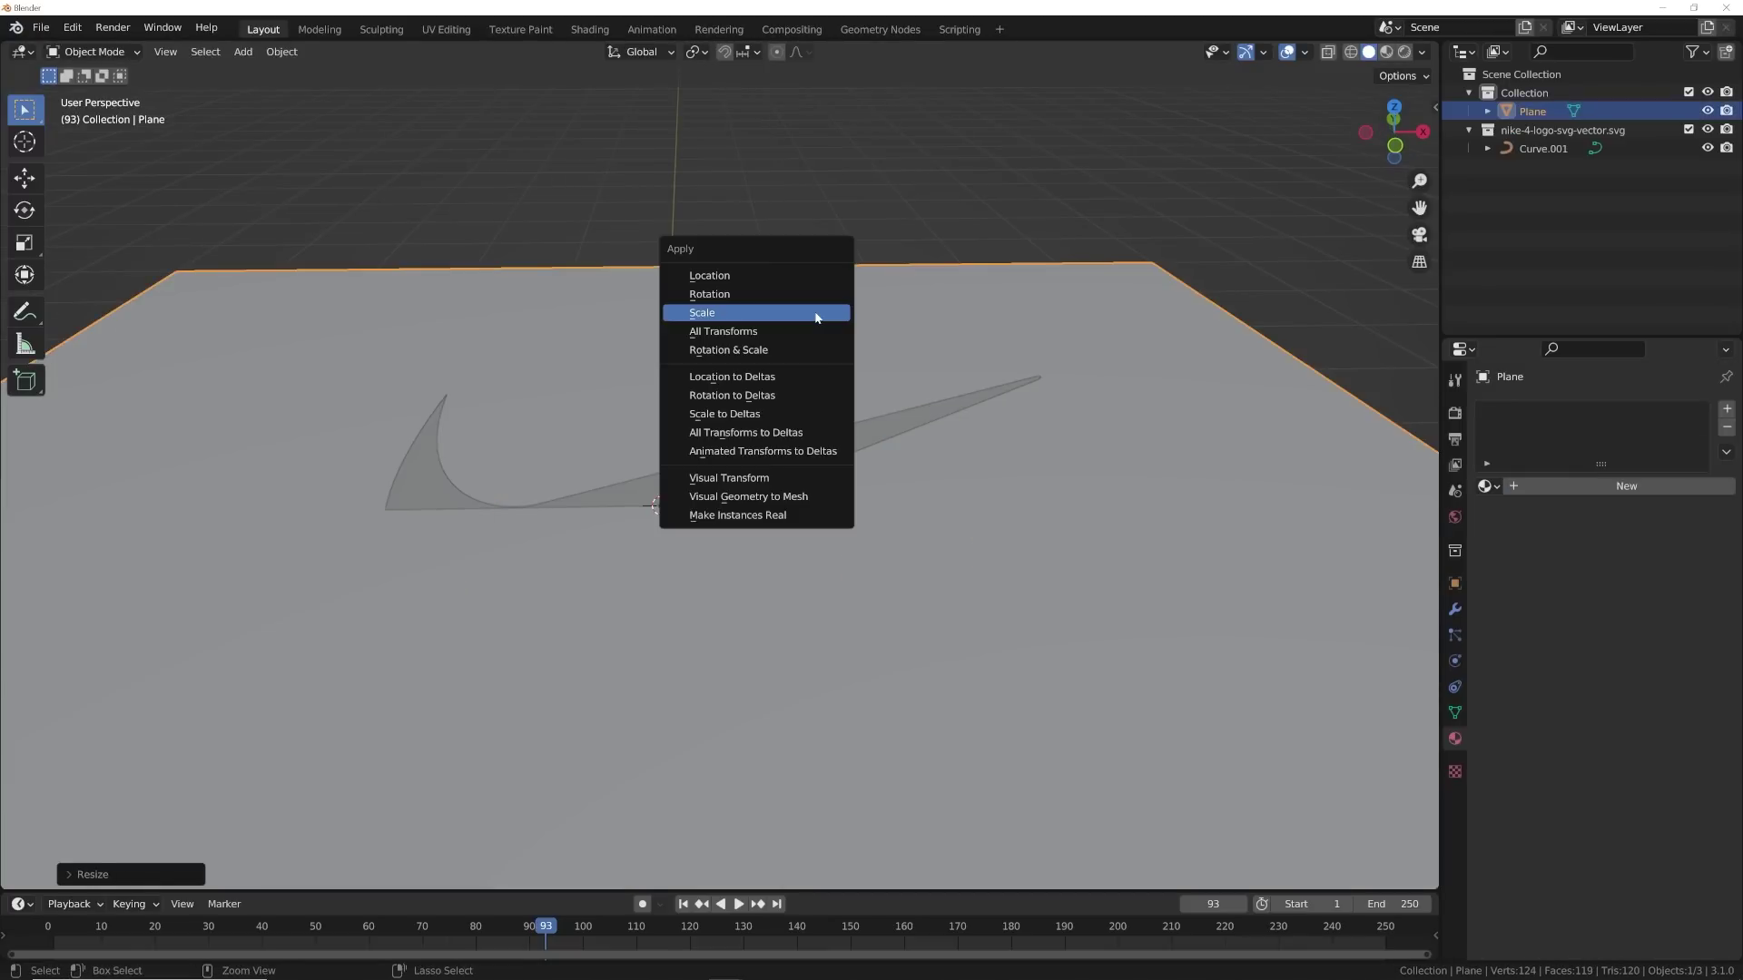
left_click(816, 318)
- Subdivide the plane's mesh with 100 cuts and return to Object Mode
middle_click_drag(888, 465, 868, 427)
key("grave")
key("Escape")
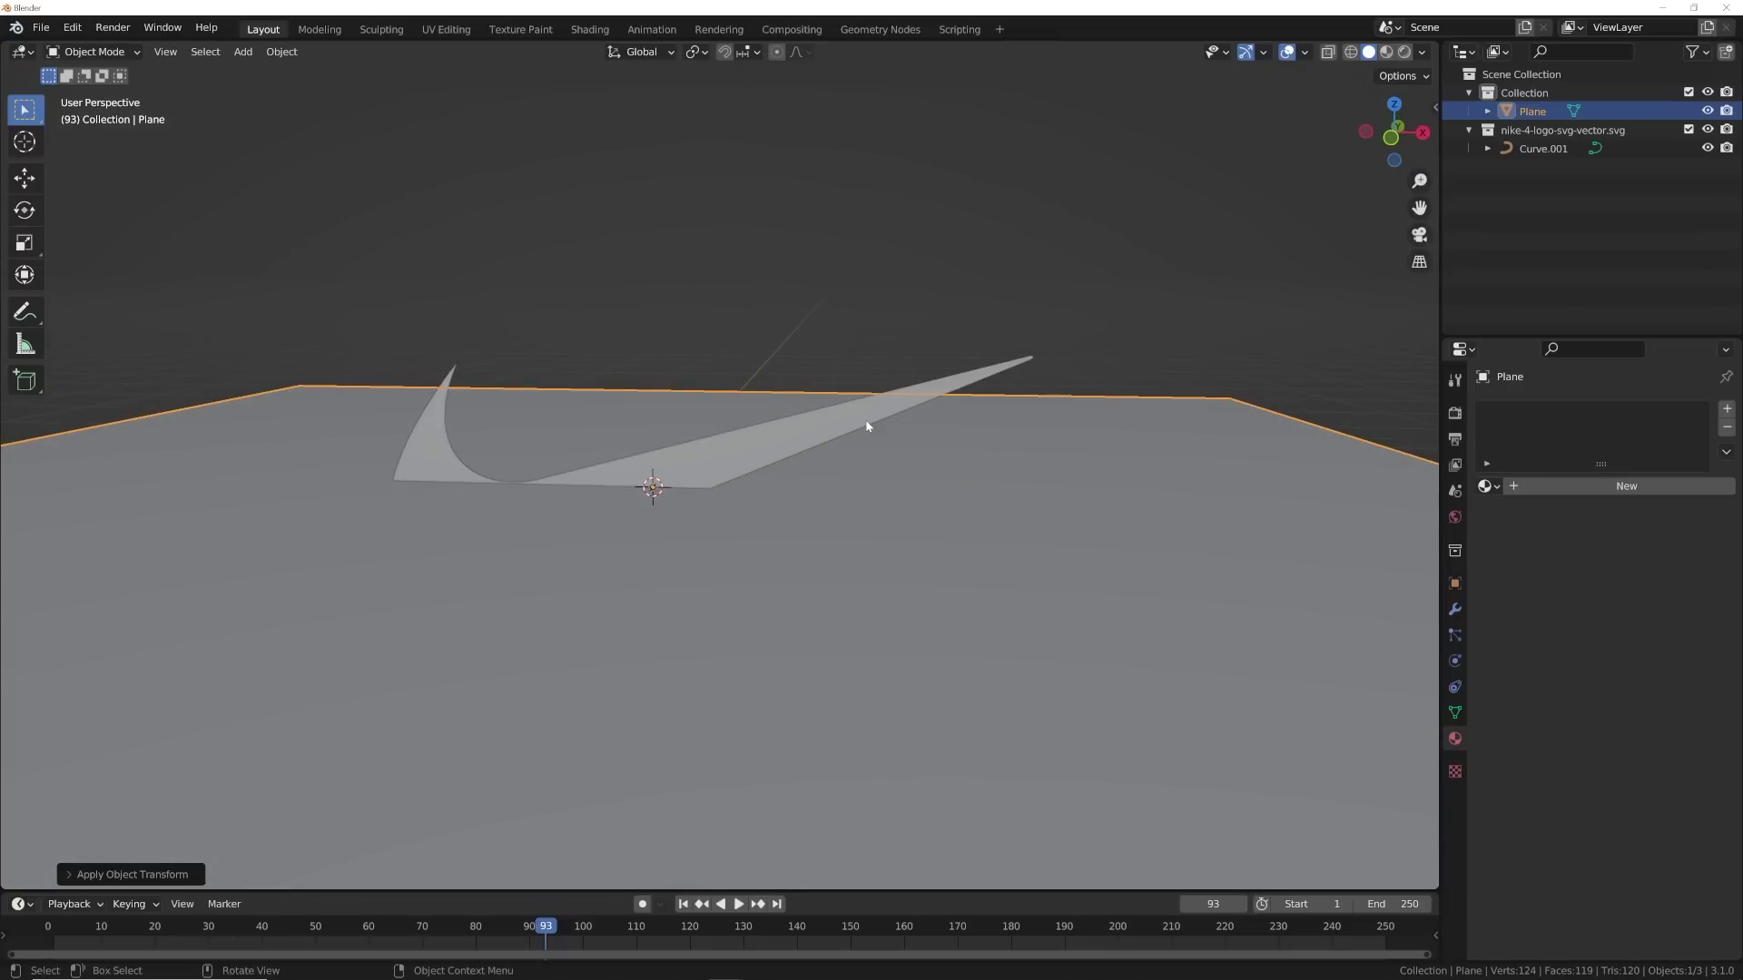
key("Tab")
right_click(867, 426)
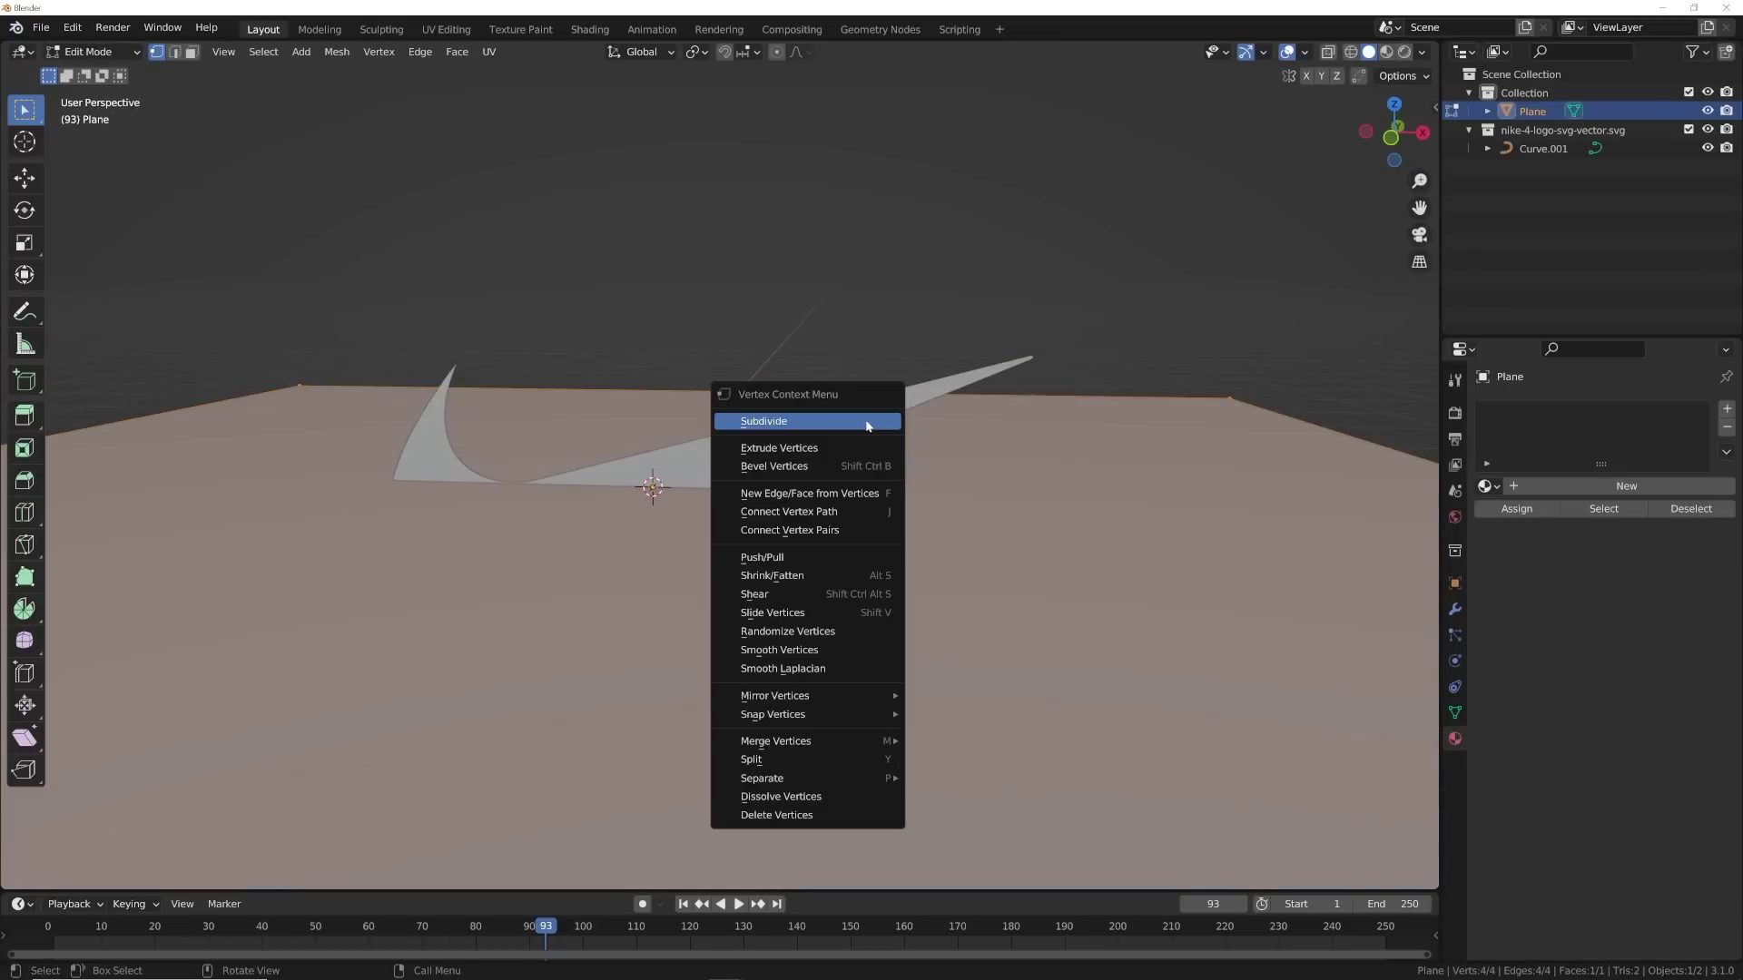
left_click(867, 422)
left_click(91, 873)
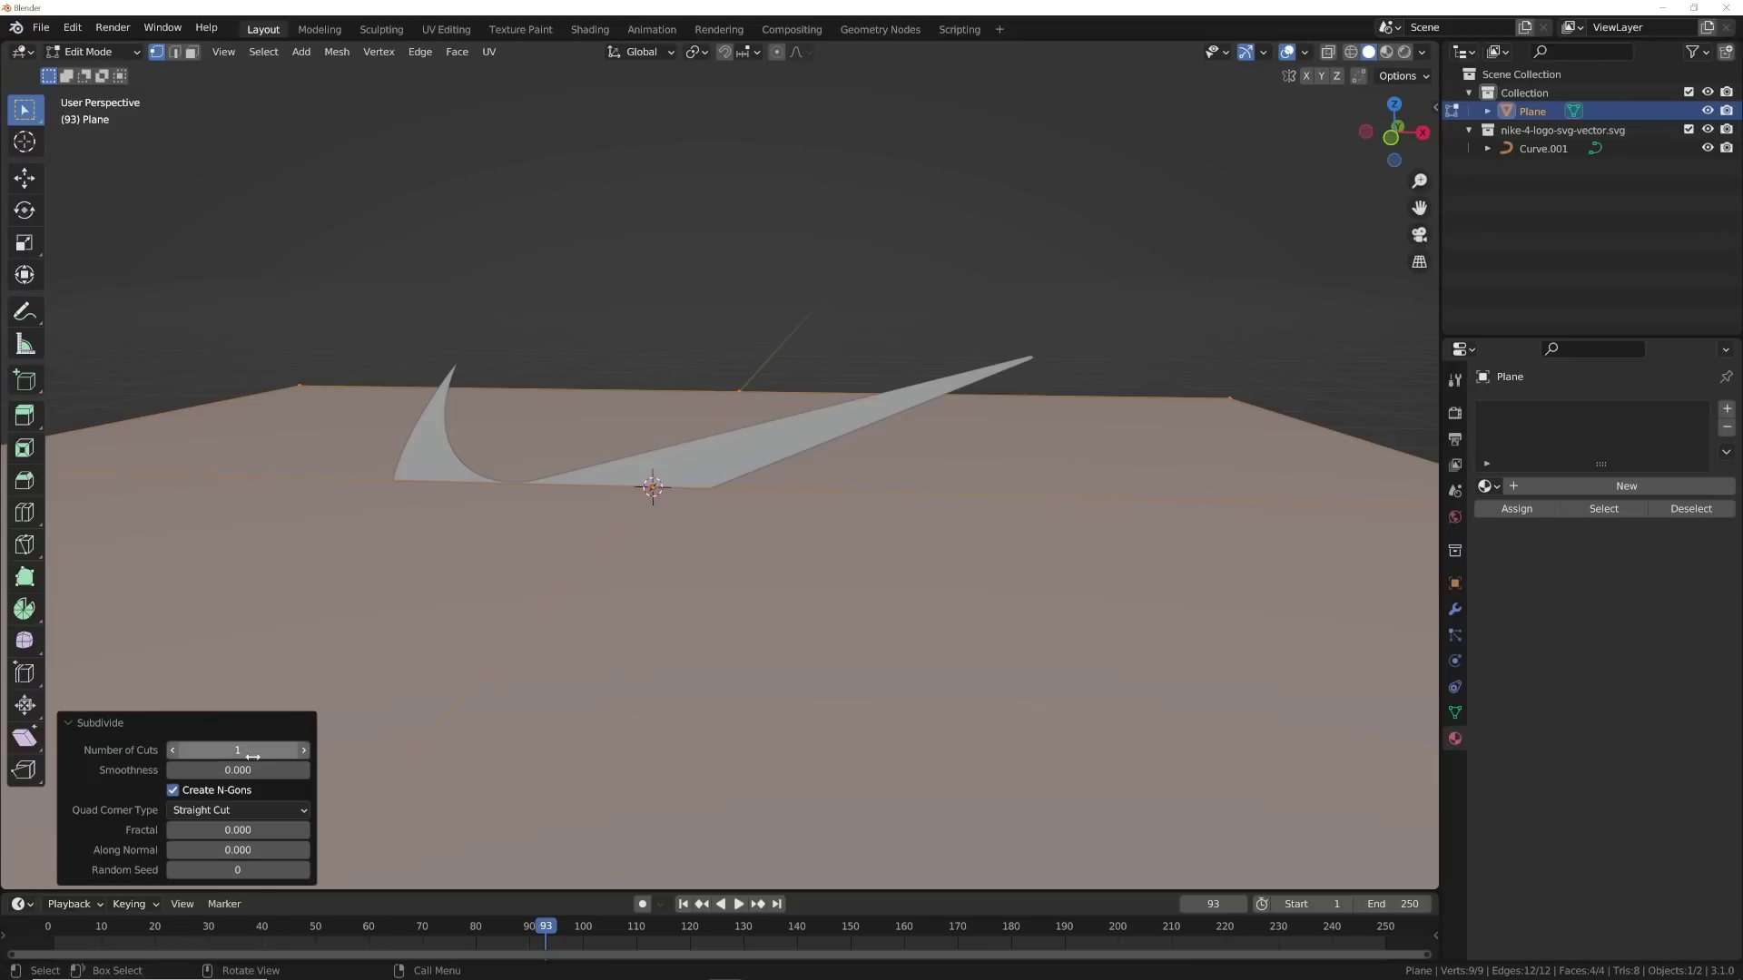
double_click(177, 750)
type("100")
key("Return")
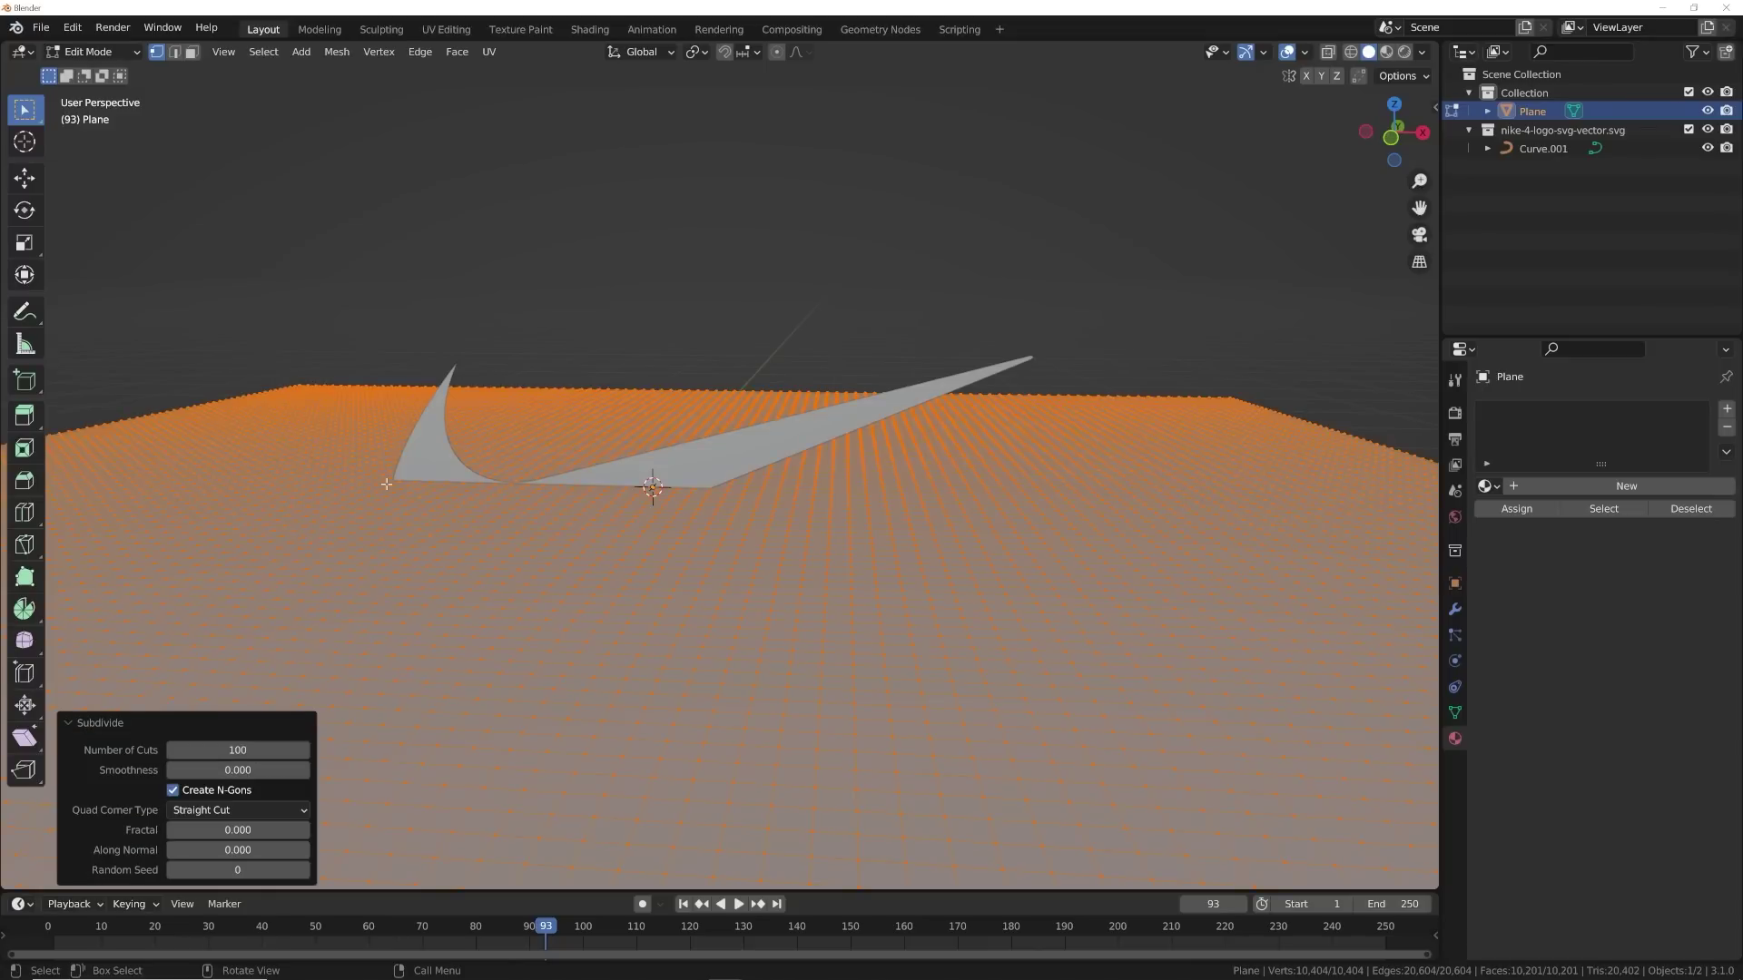
key("Tab")
- Add a Displace modifier to the plane and create a new texture for it
left_click(1455, 610)
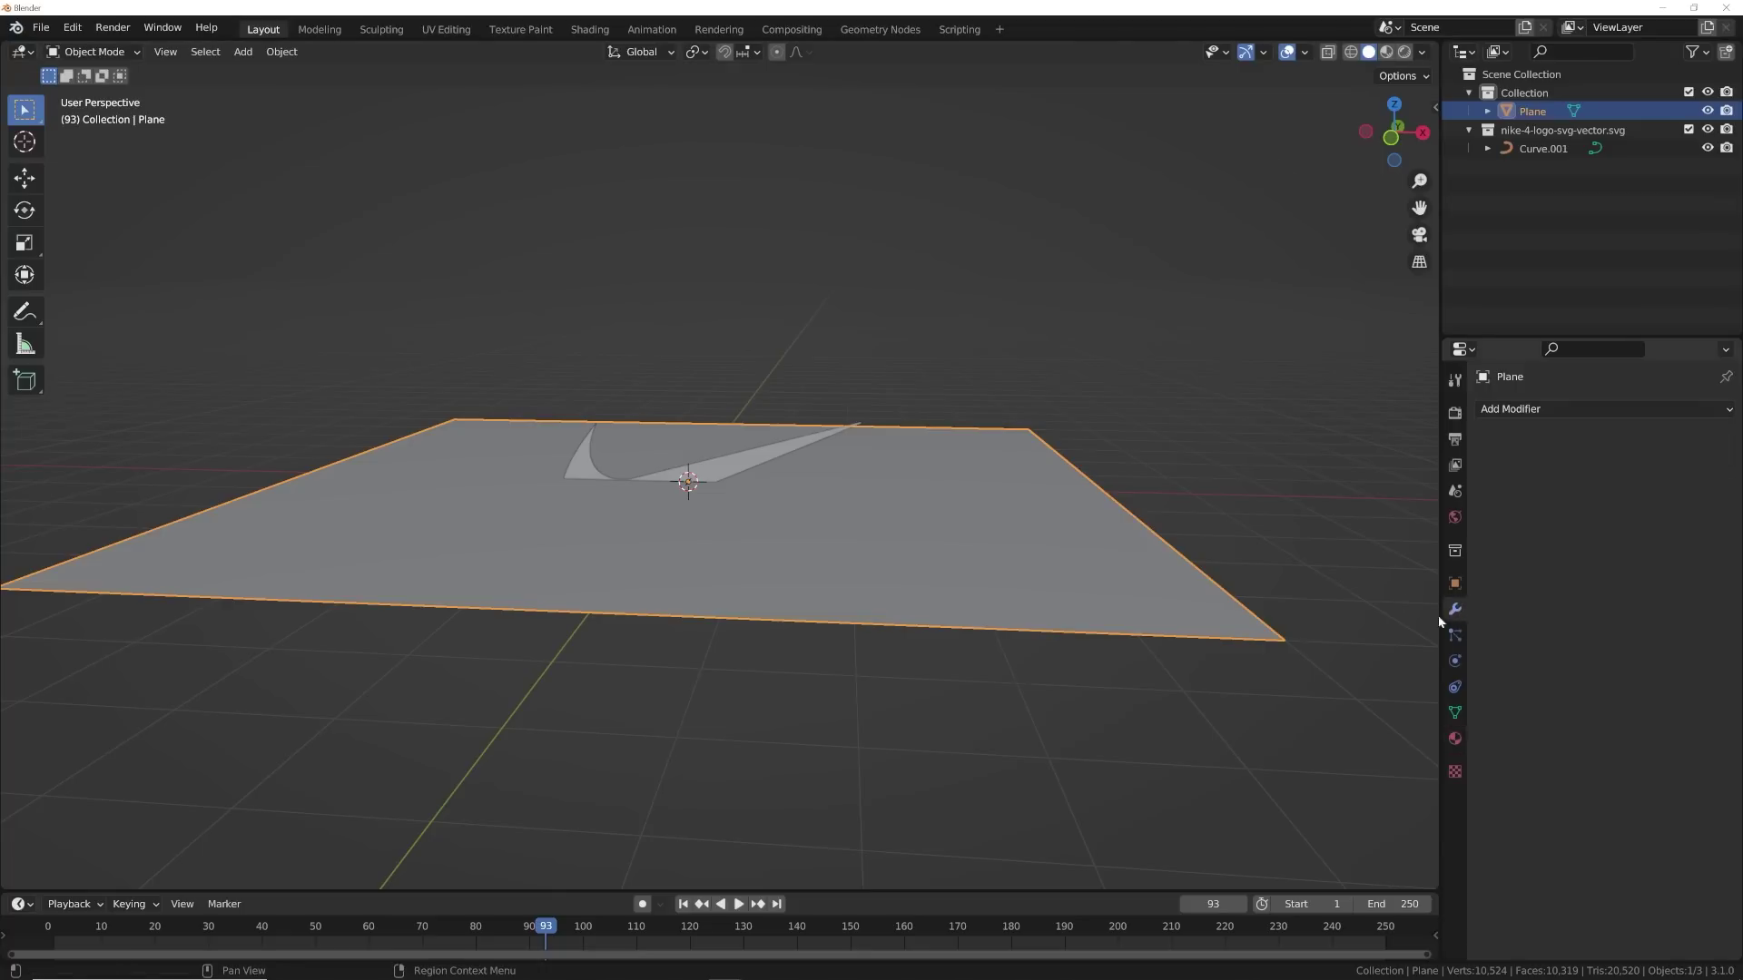
left_click(1536, 410)
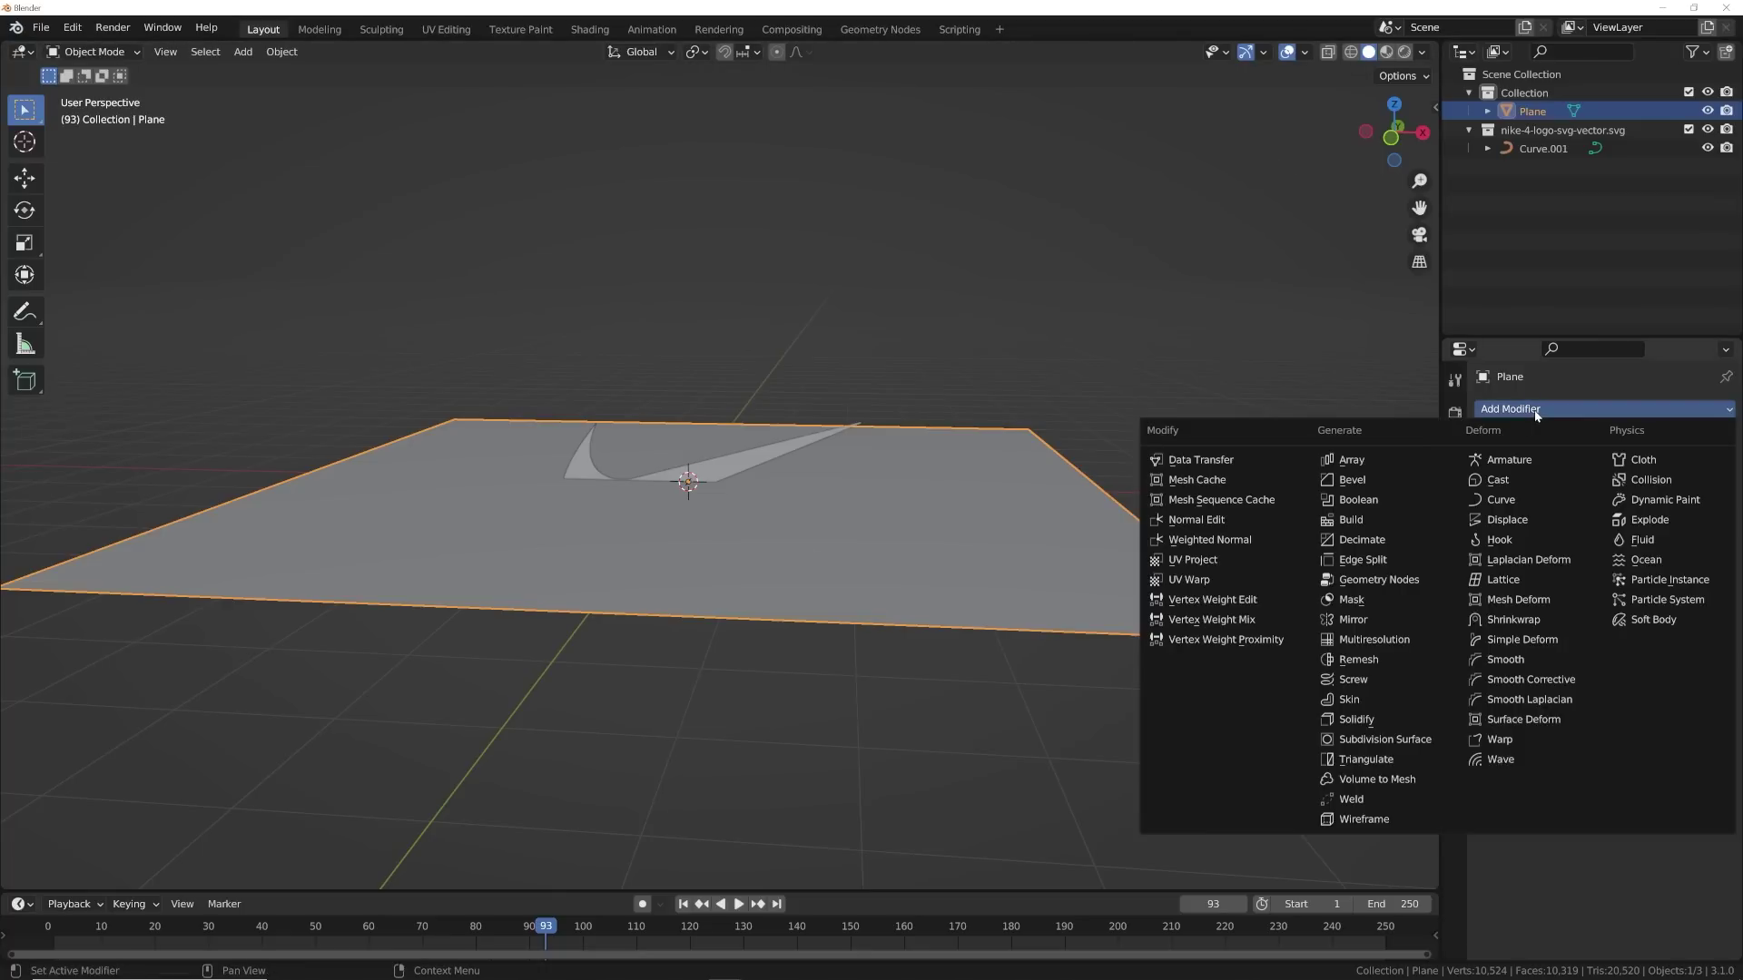
left_click(1520, 519)
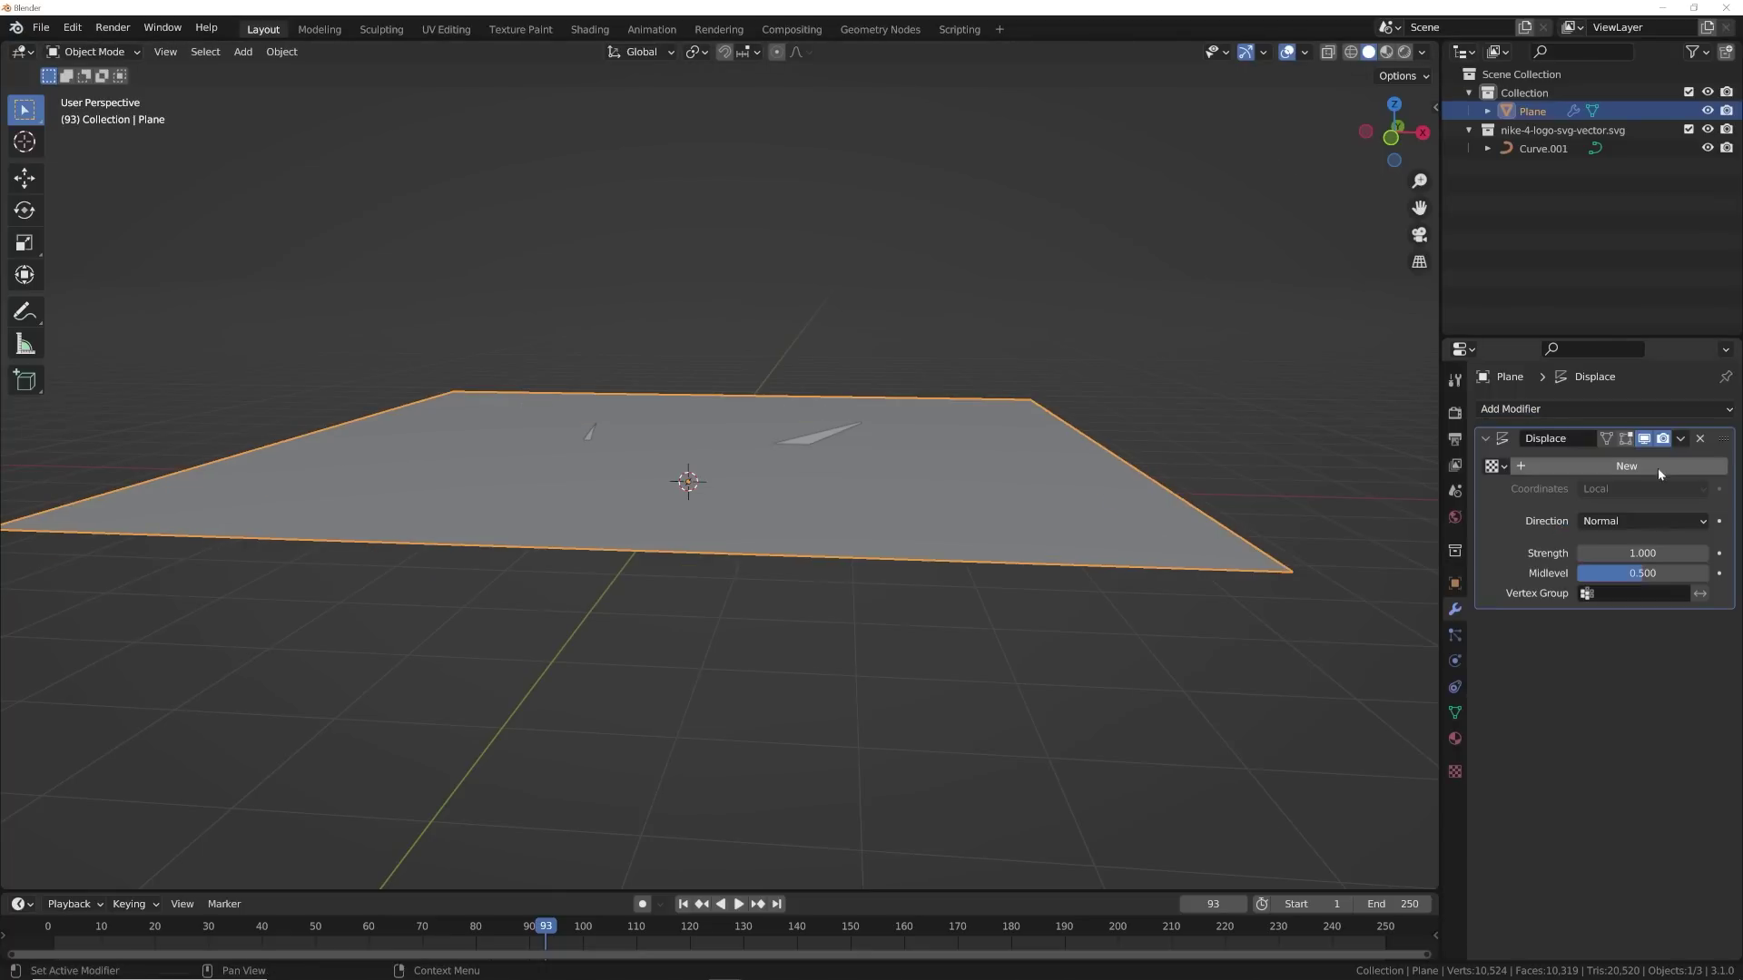
left_click(1652, 466)
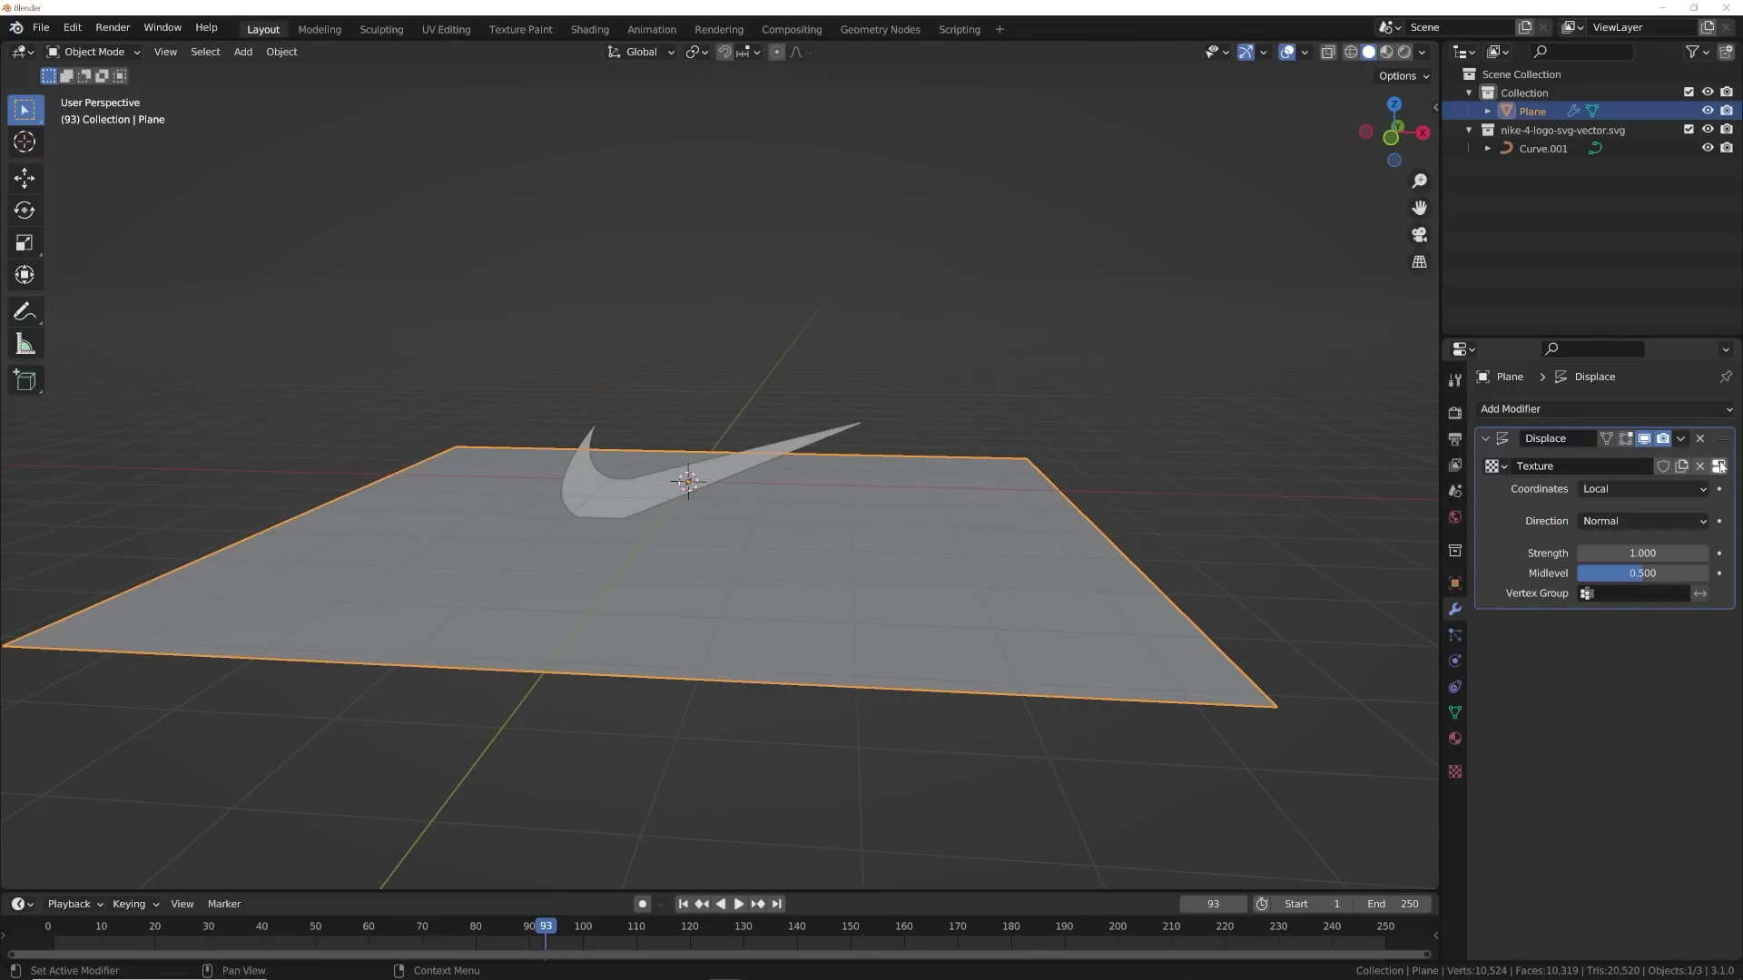
- Change the displacement texture to Clouds with Size 2.00 and Depth 0
left_click(1720, 467)
left_click(1616, 463)
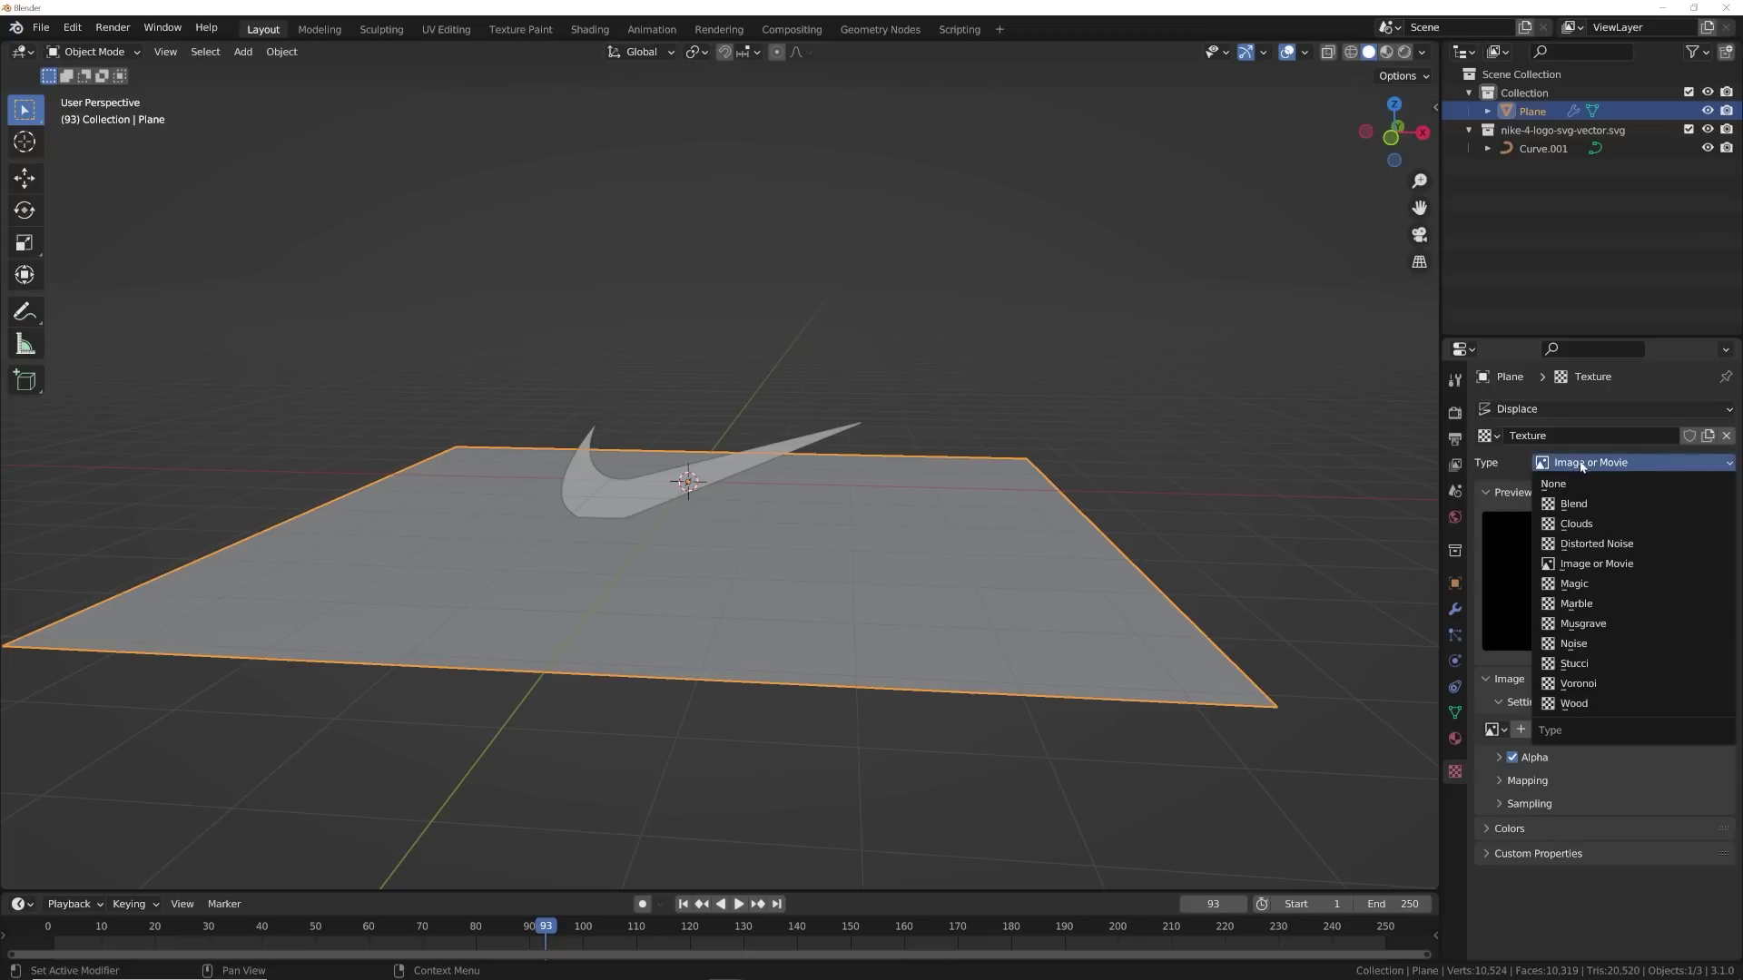
left_click(1625, 523)
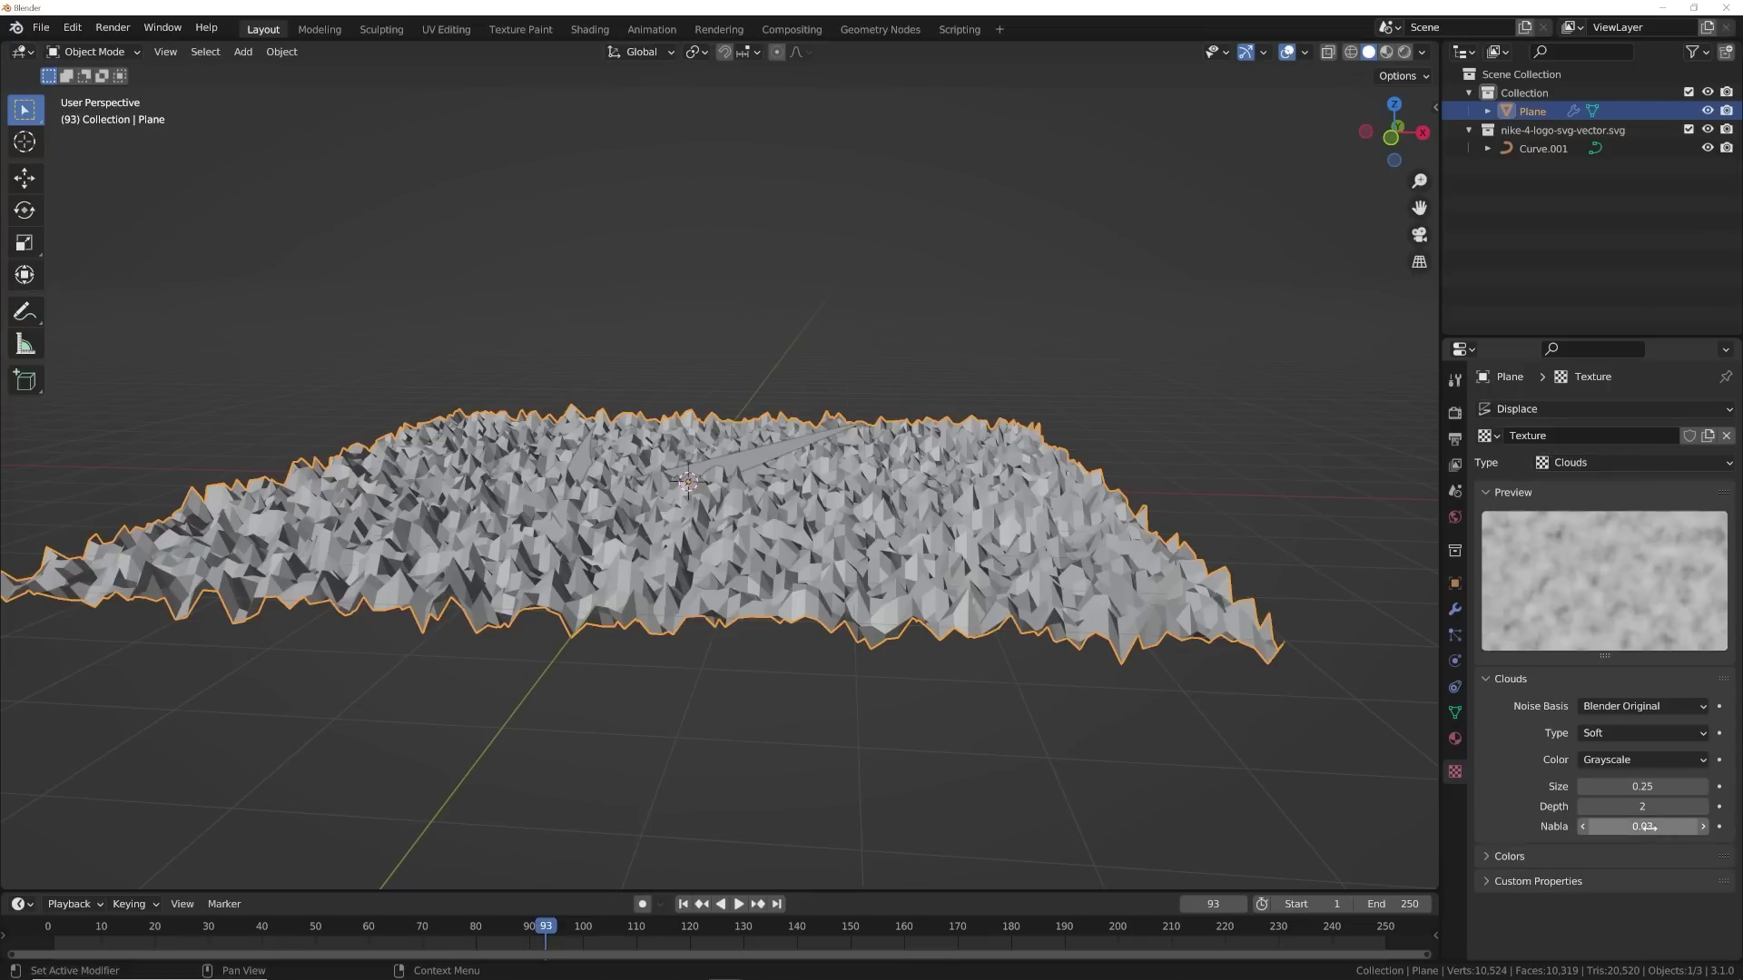
left_click_drag(1644, 808, 1735, 787)
- Shade the displaced plane smooth and lower the Displace modifier's strength
middle_click_drag(1400, 680, 981, 444)
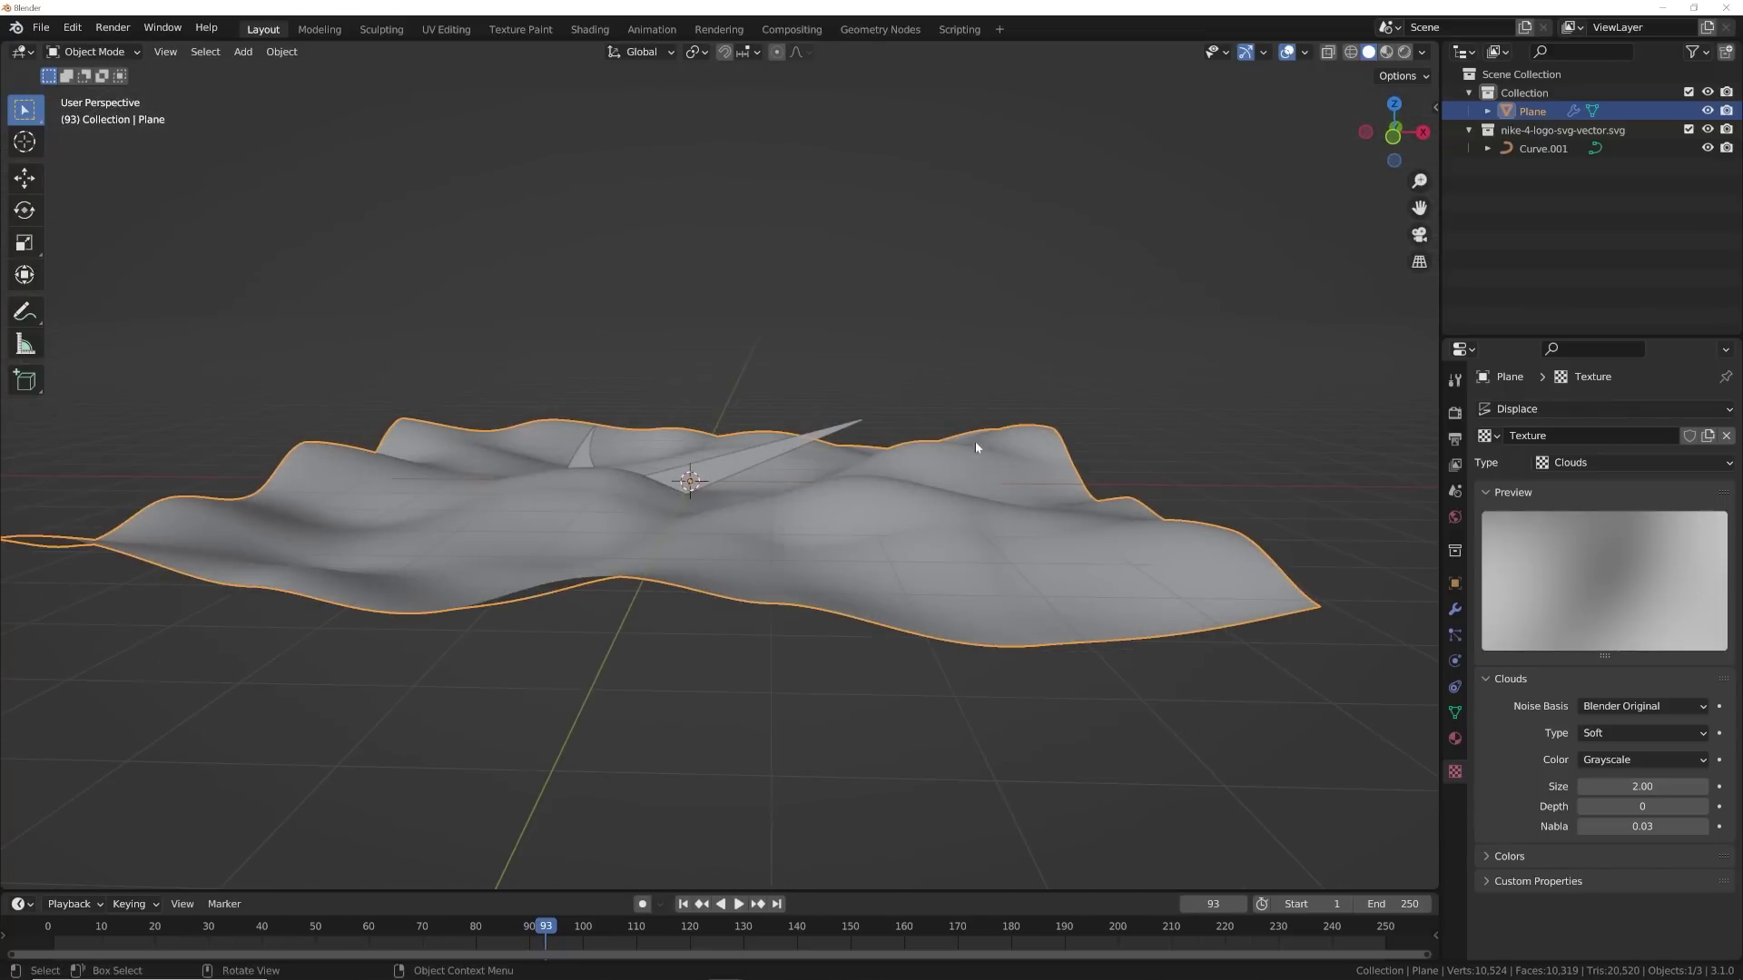
scroll(978, 412, "up", 2)
right_click(977, 412)
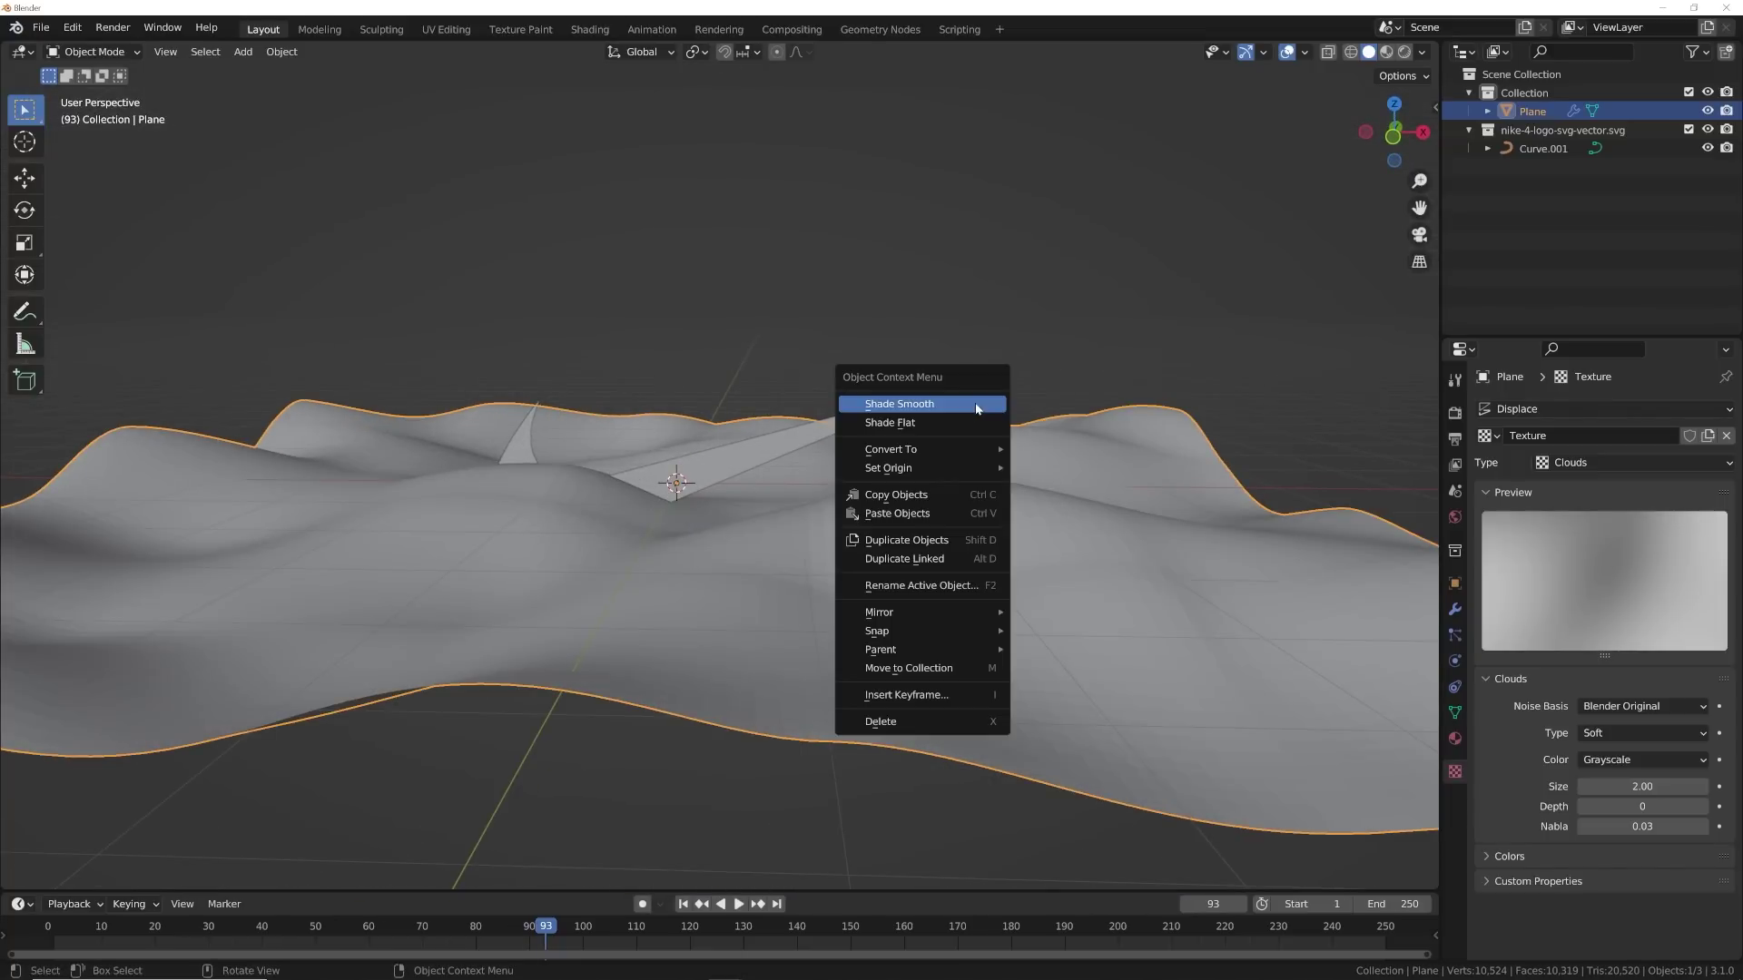
left_click(1455, 611)
left_click_drag(1643, 553, 1595, 553)
- Move the Nike logo up along Z by about 0.72 m so it floats above the terrain
middle_click_drag(732, 383, 668, 411)
left_click(722, 454)
left_click(24, 179)
left_click_drag(672, 411, 677, 315)
middle_click_drag(677, 315, 847, 465)
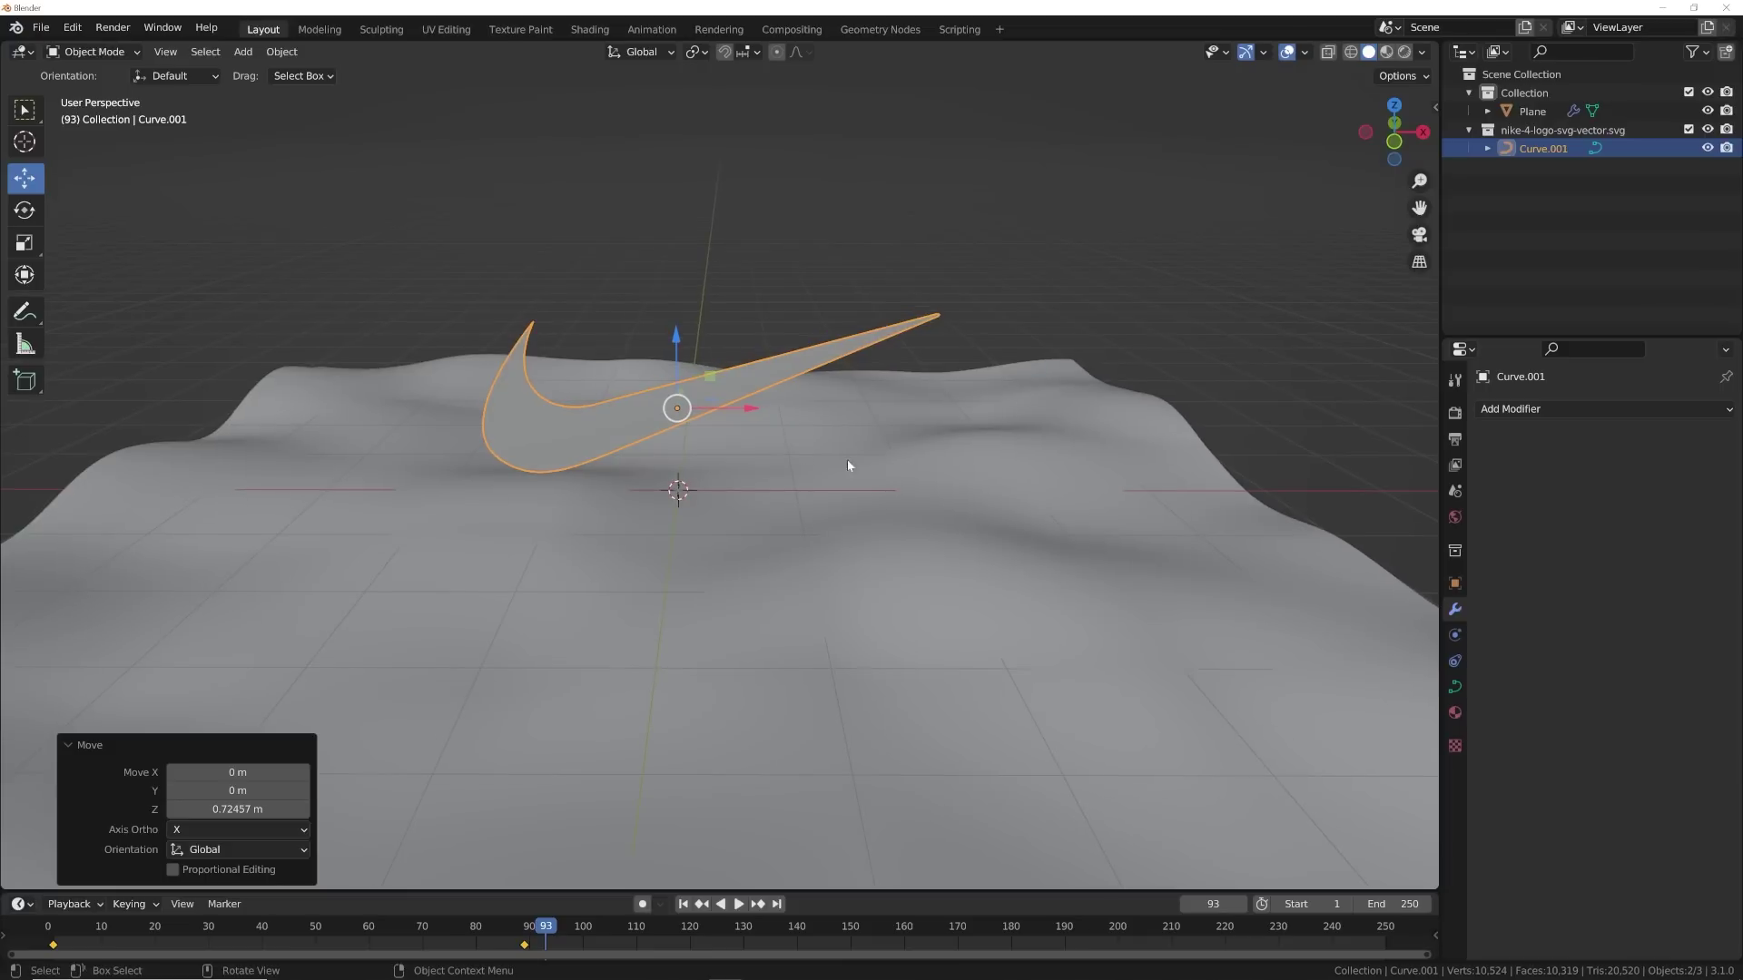
middle_click_drag(692, 544, 799, 586)
middle_click_drag(677, 596, 668, 443)
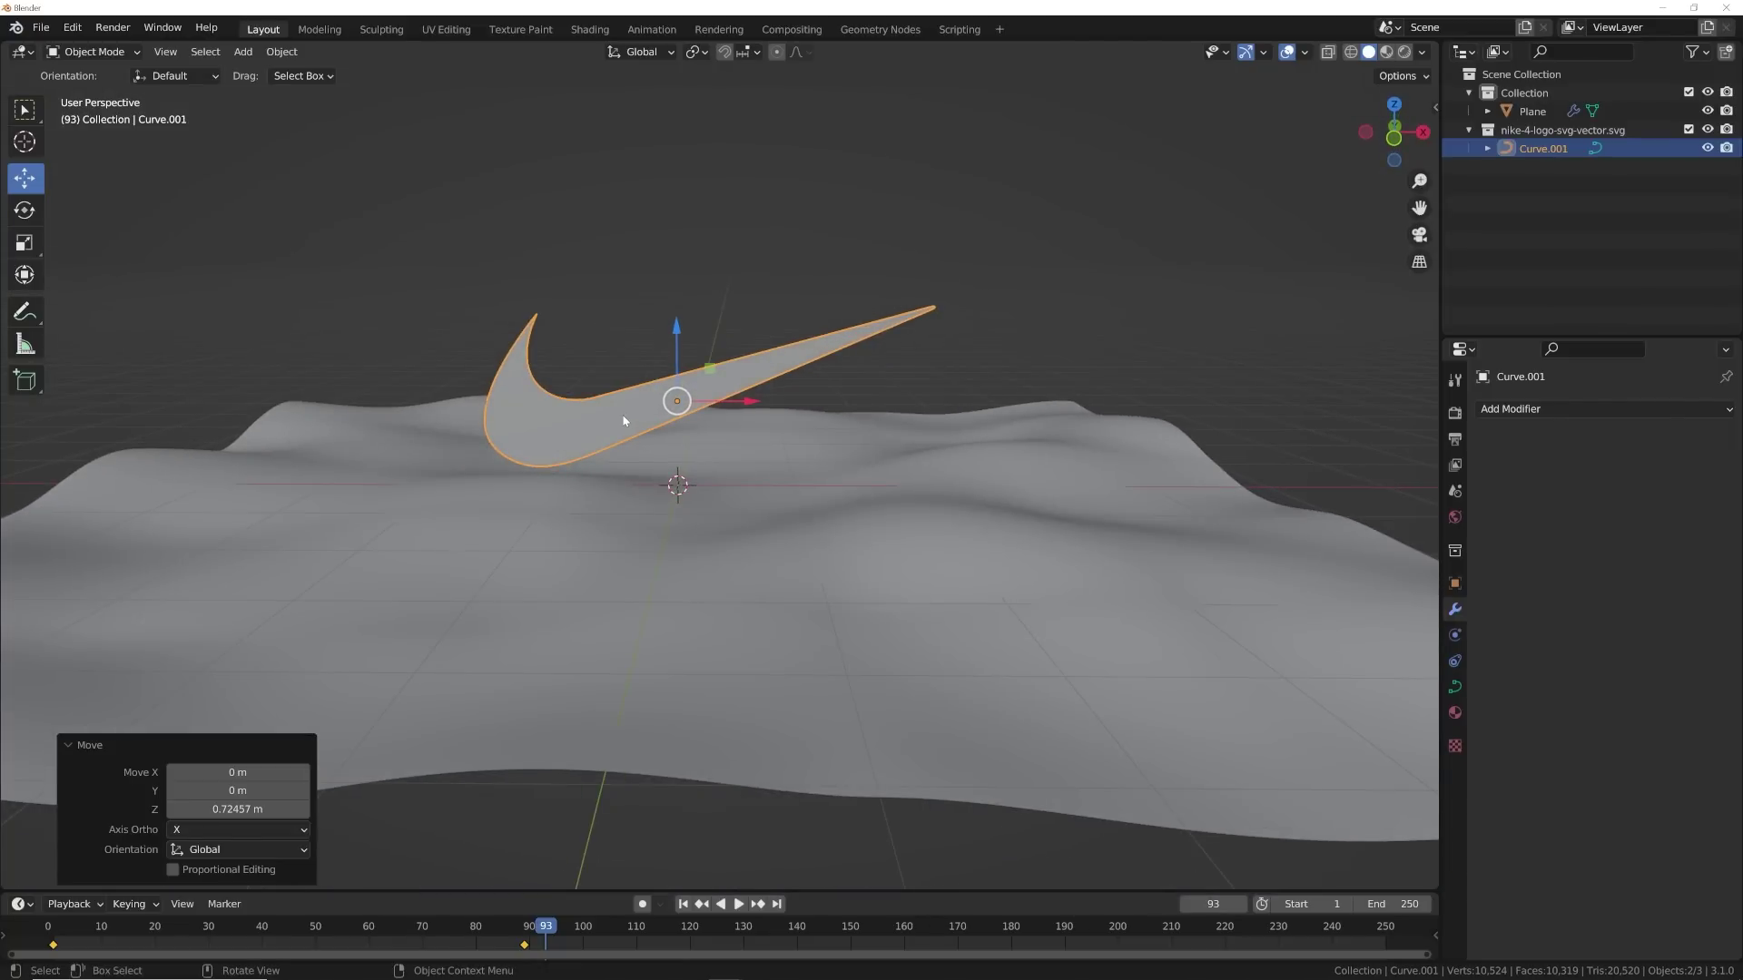
- Try to snap the logo to the 3D cursor, and undo the snap
scroll(822, 416, "up", 2)
key("shift+s")
left_click(799, 391)
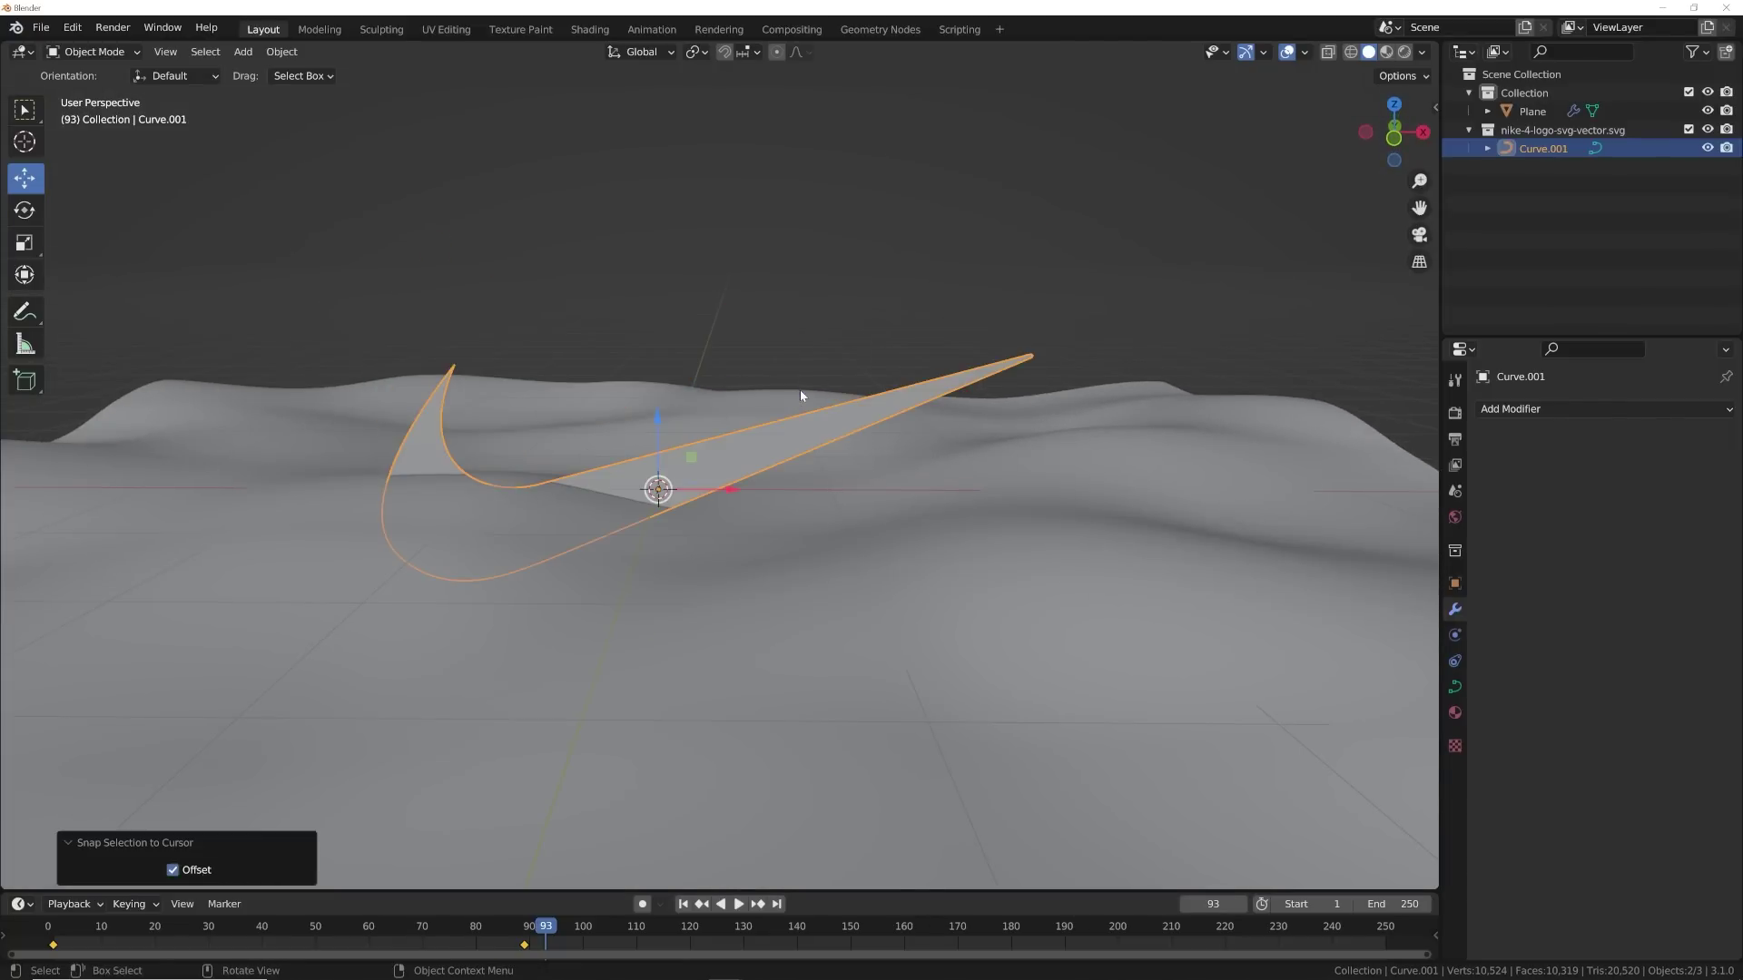
key("ctrl+z")
- Add a Bezier circle at the 3D cursor and set its preview resolution to 63 and render resolution to 64
key("shift+a")
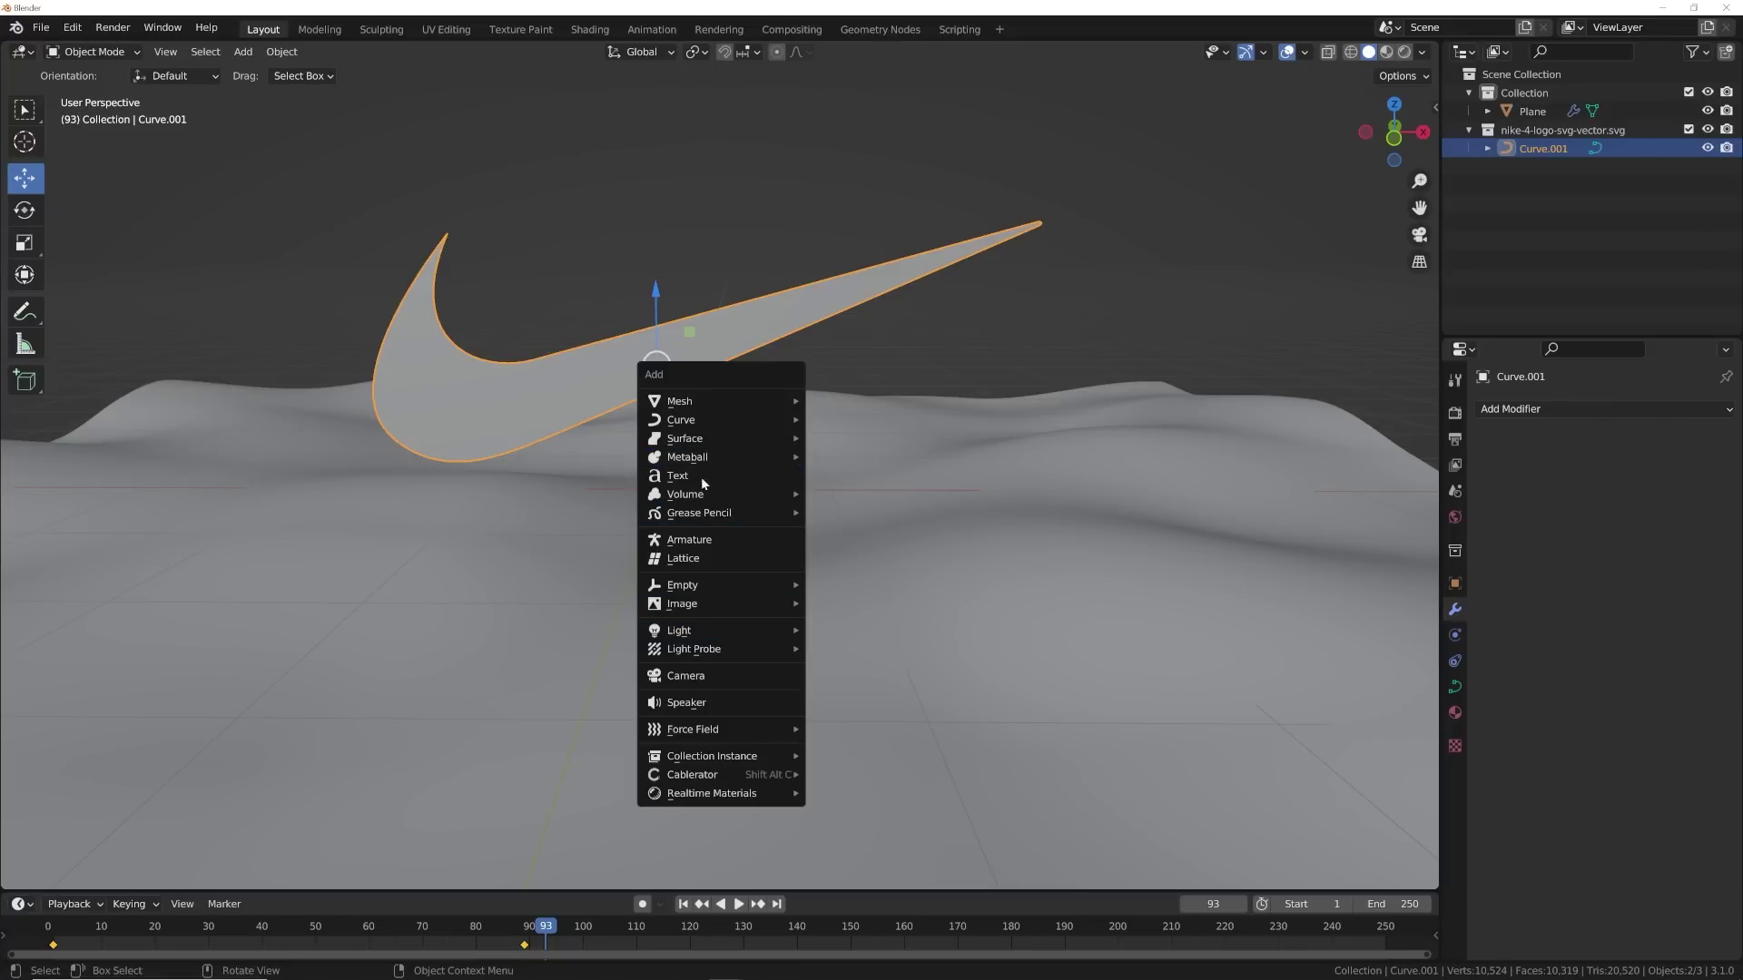
mouse_move(726, 420)
left_click(826, 438)
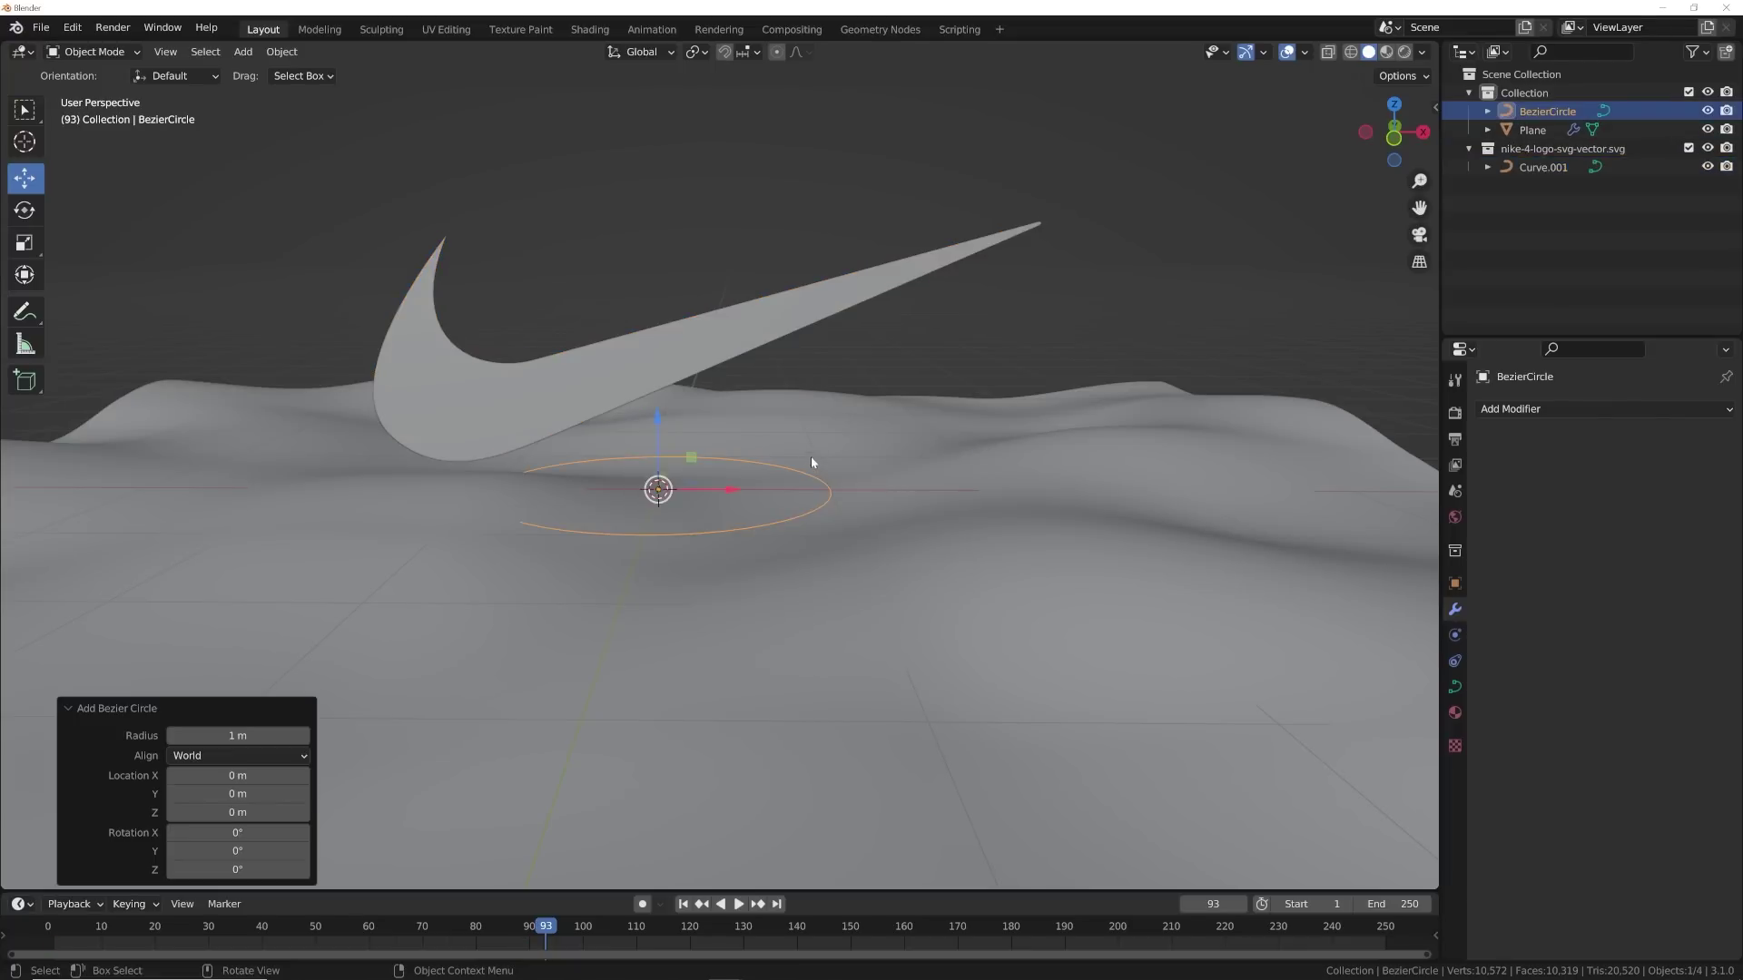
left_click(1455, 687)
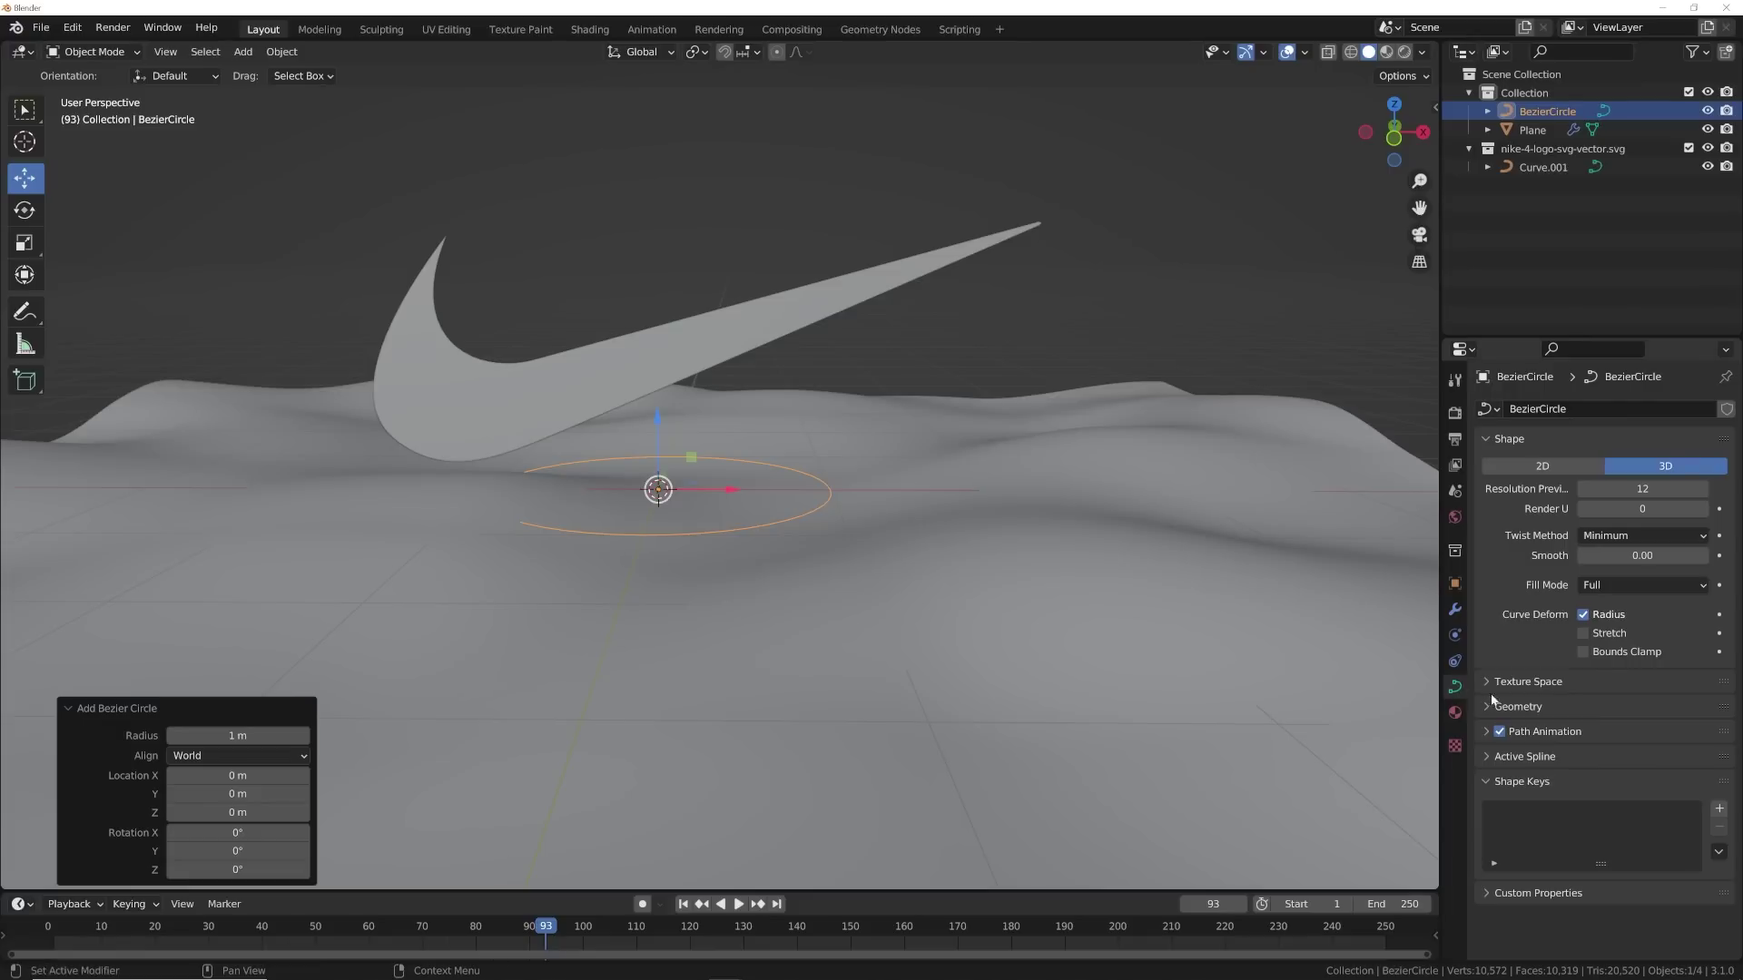
left_click_drag(1629, 497, 1693, 513)
- Give the Bezier circle a round bevel with a depth of 0.003 m and deselect it
left_click(1562, 703)
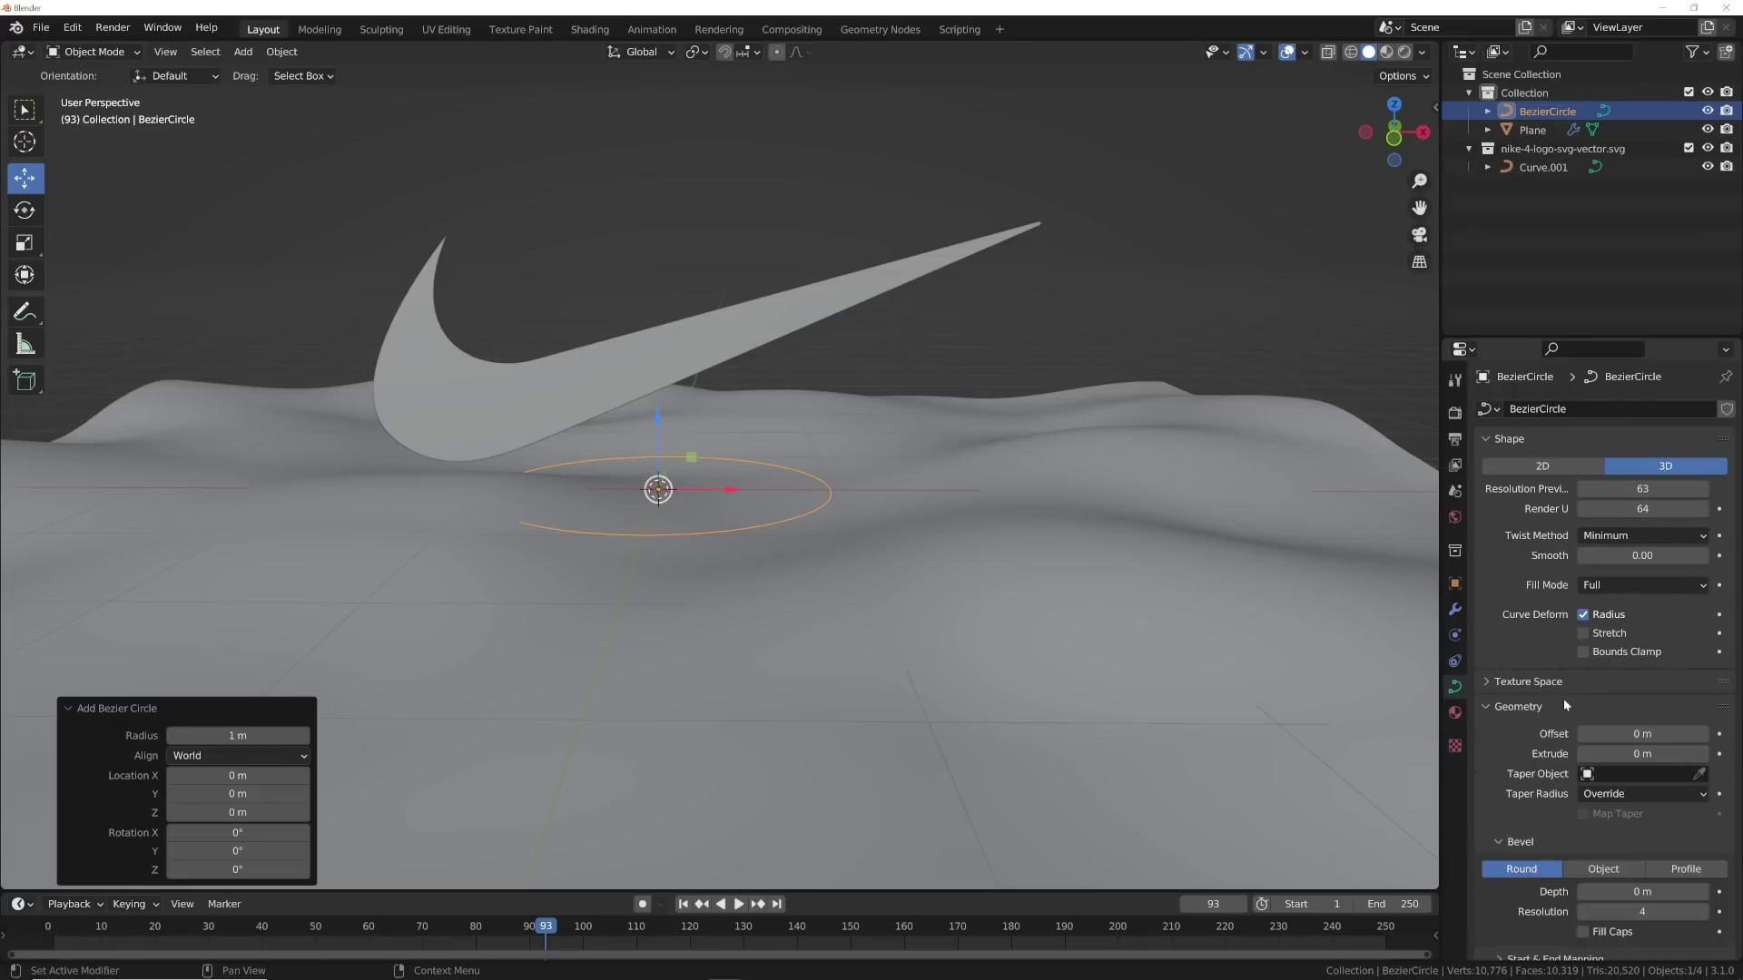
scroll(1565, 701, "down", 3)
left_click_drag(1663, 786, 1684, 786)
left_click(1053, 372)
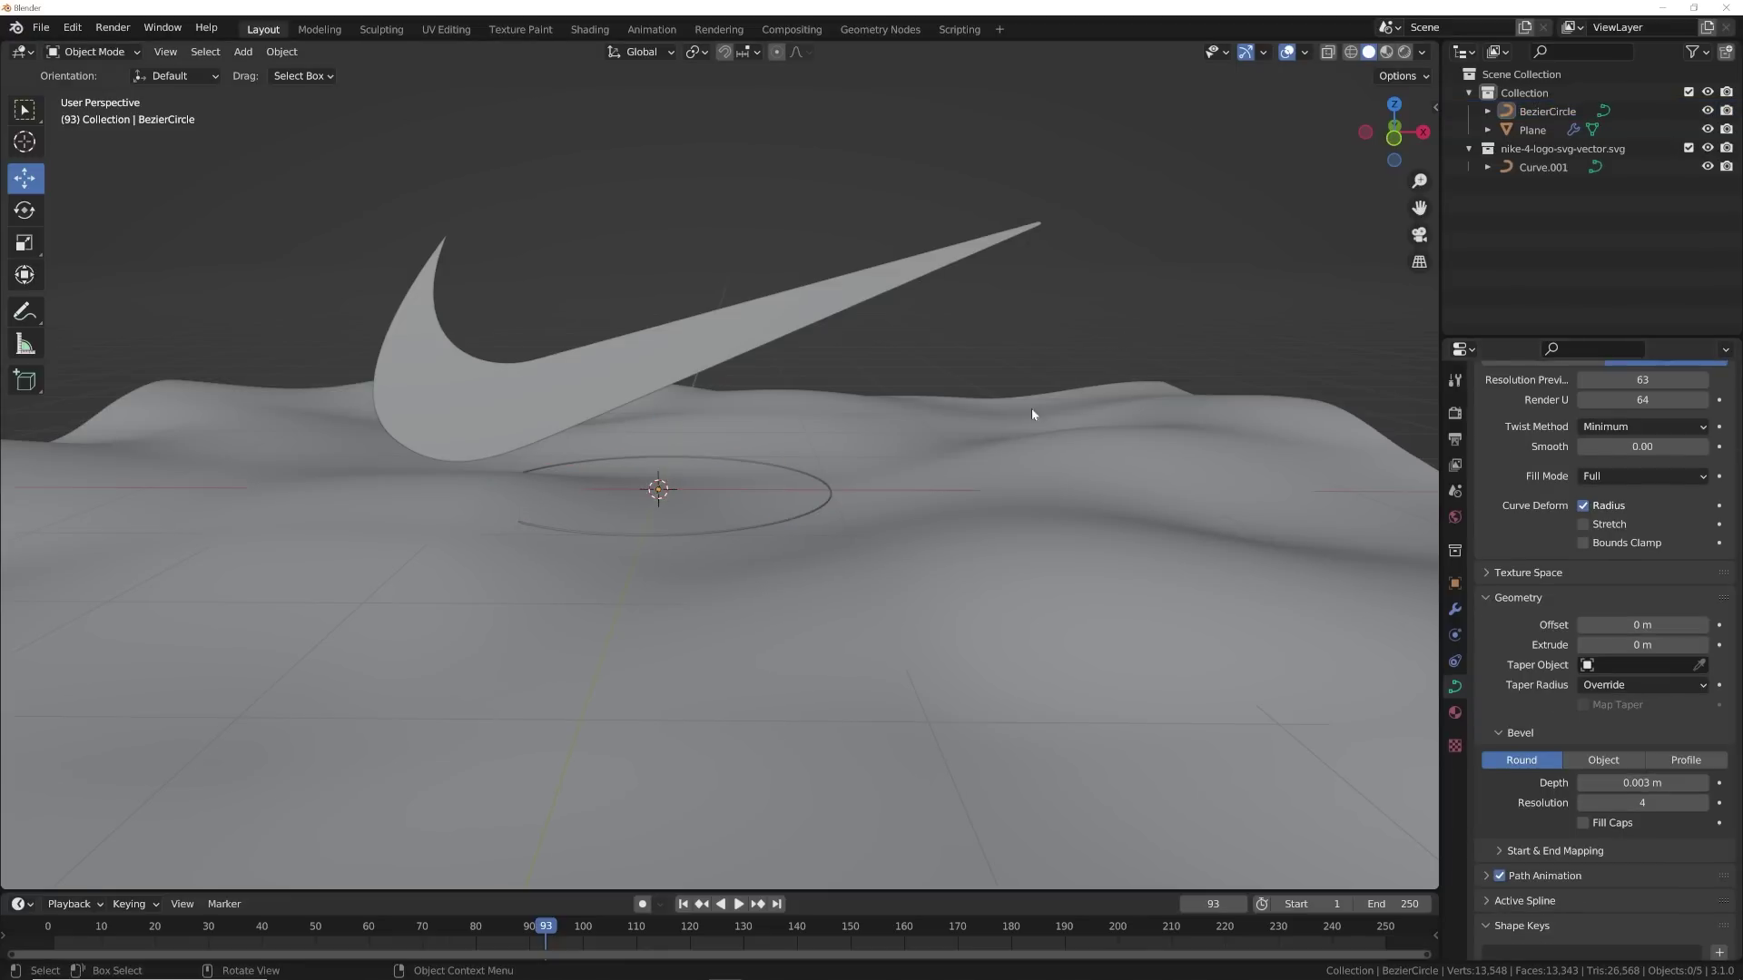
- Examine from several angles how the Bezier circle sits in the terrain beneath the logo
middle_click_drag(1031, 406, 1026, 392)
scroll(912, 512, "up", 6)
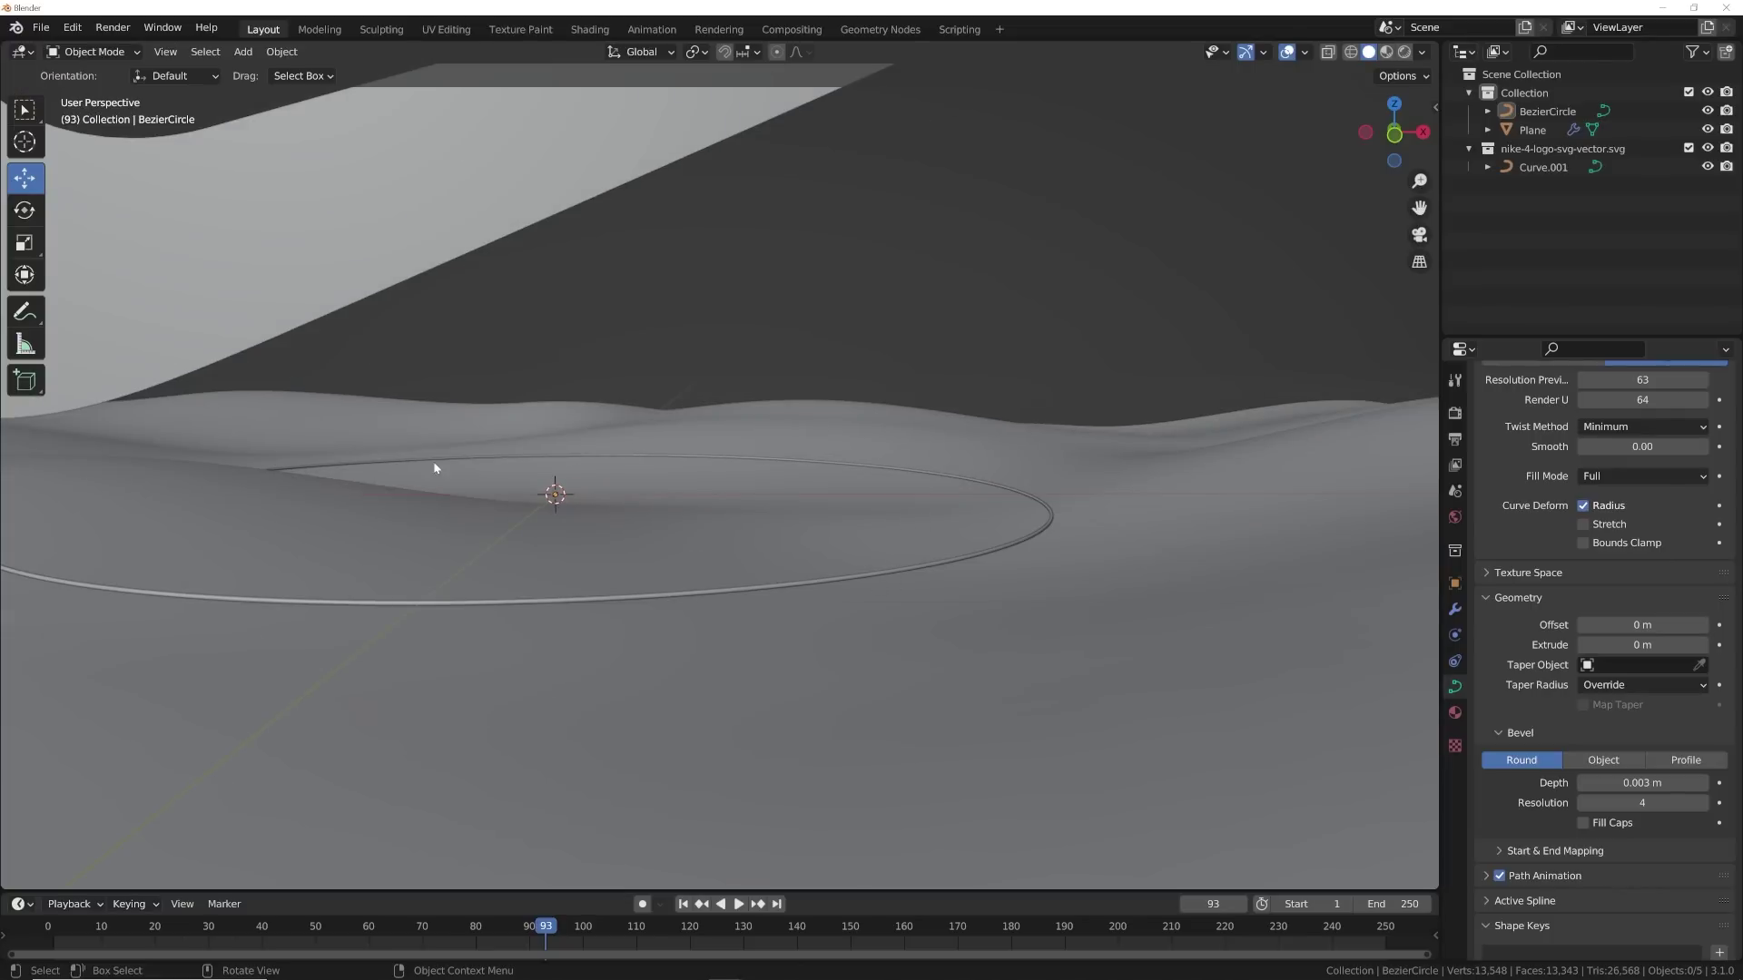
scroll(433, 461, "down", 6)
middle_click_drag(640, 452, 555, 471)
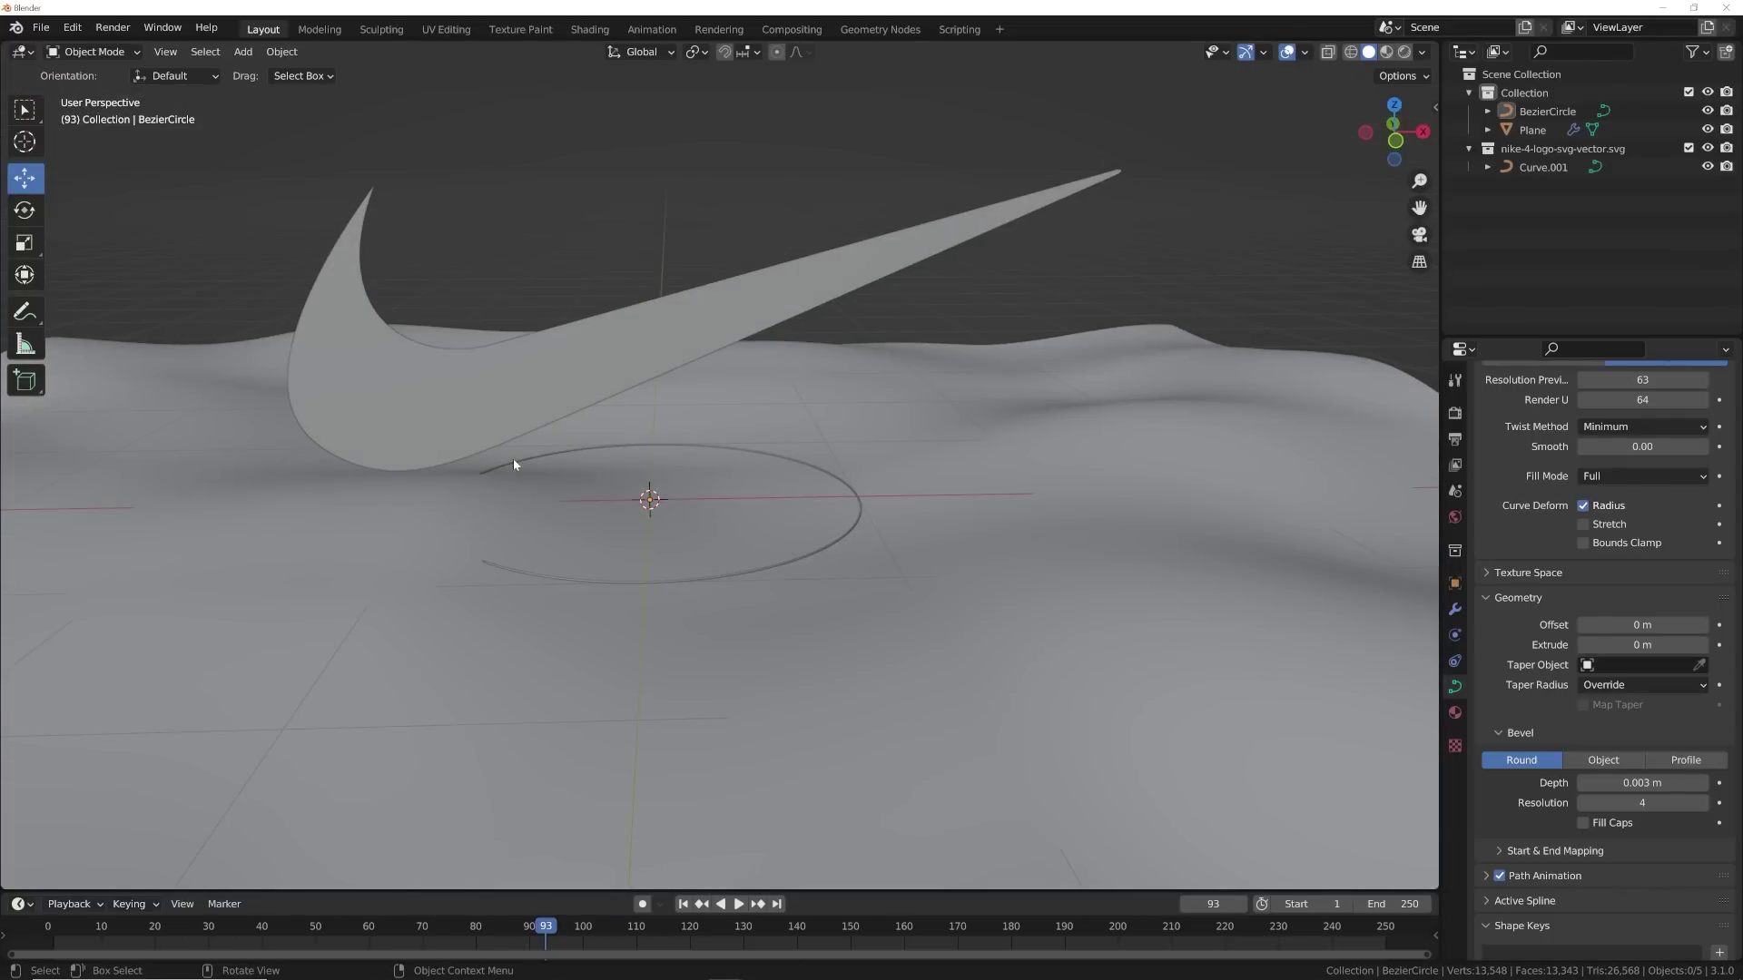
middle_click_drag(1024, 430, 829, 445)
scroll(911, 516, "down", 6)
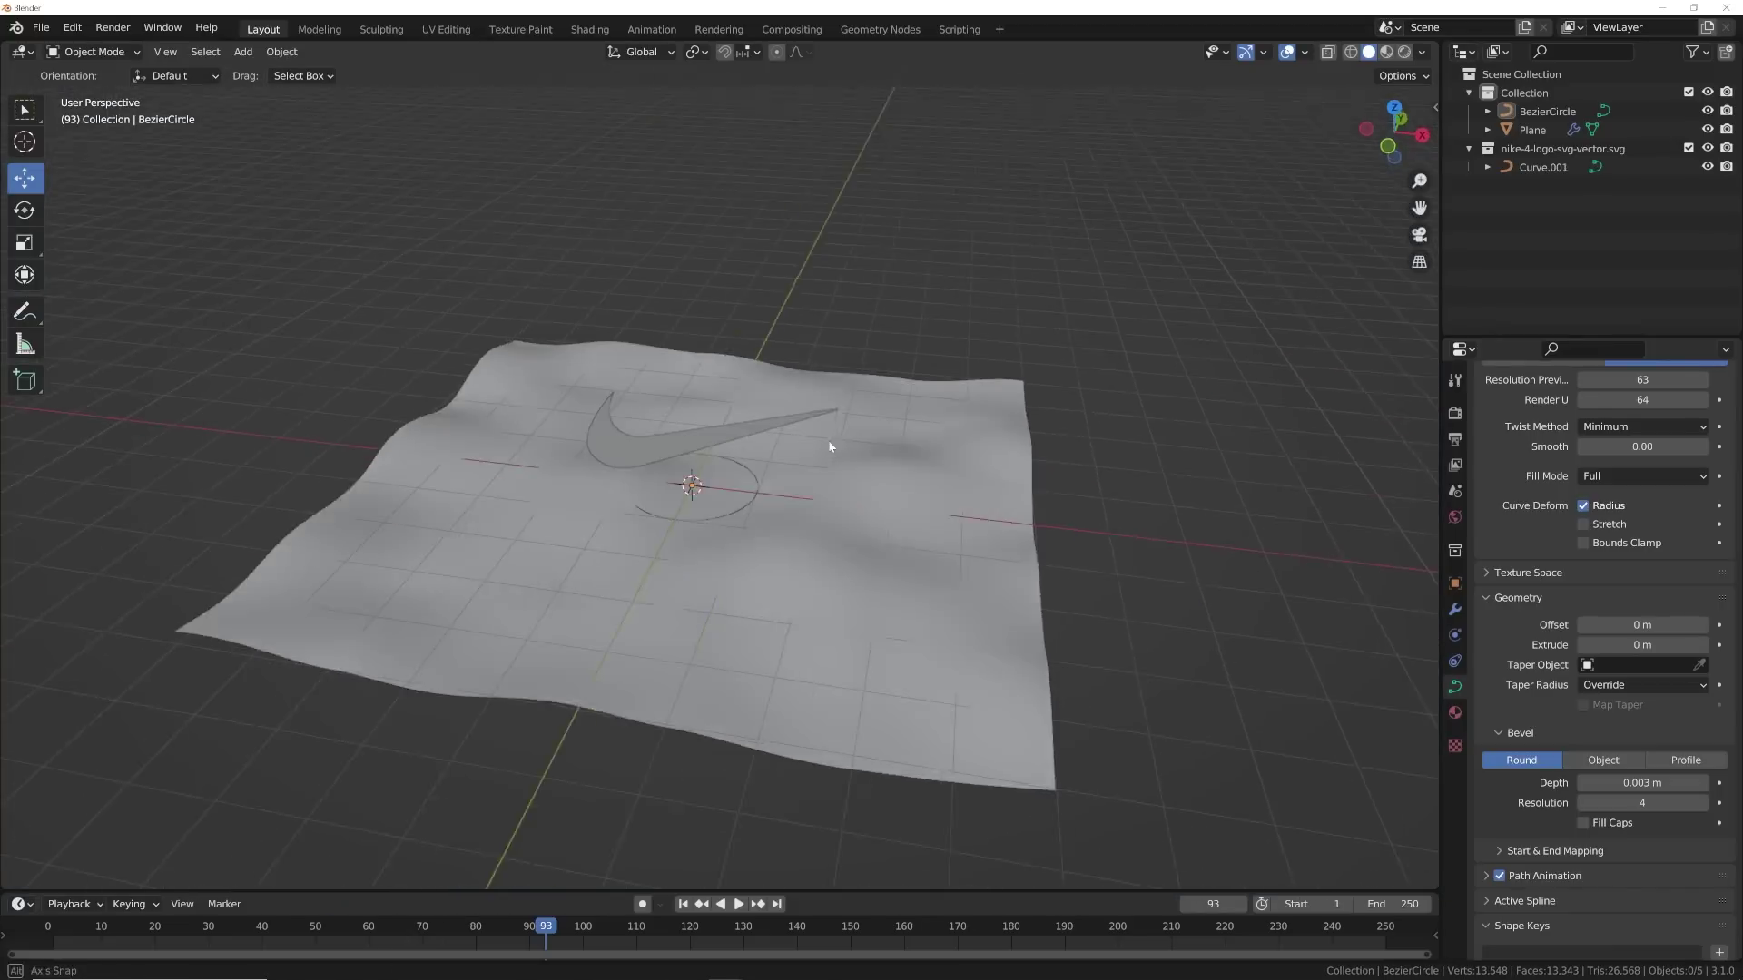
scroll(756, 545, "up", 6)
middle_click_drag(757, 514, 791, 493)
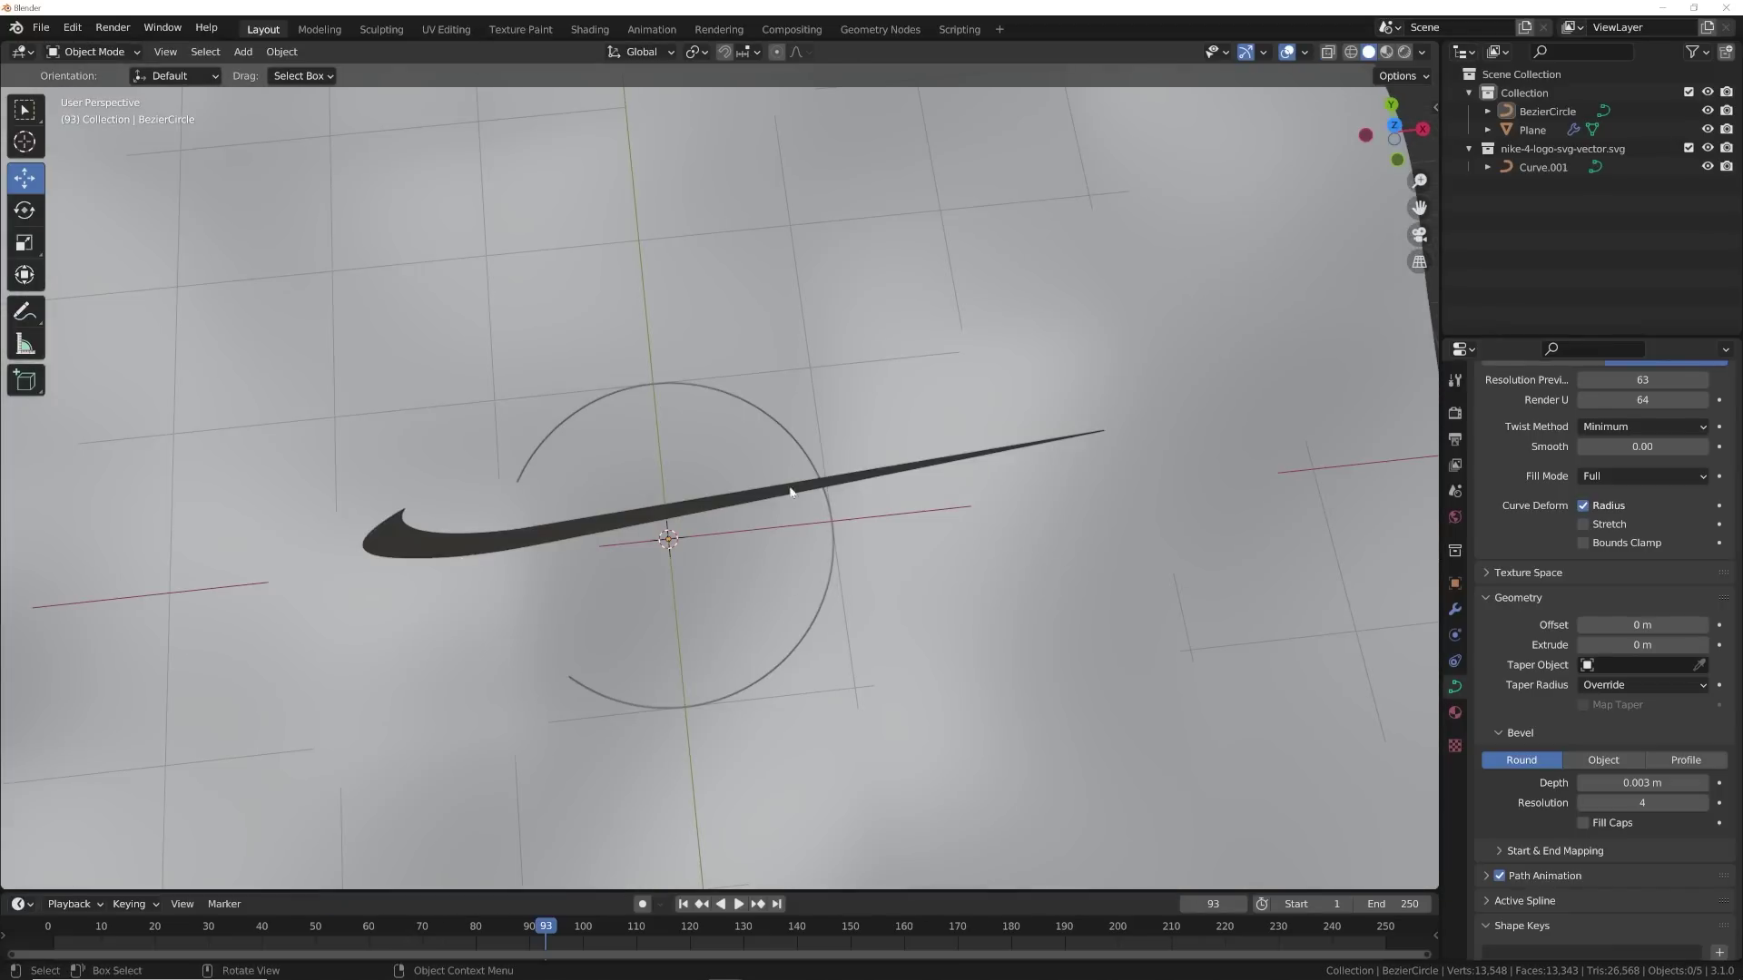
mouse_move(761, 685)
middle_mouse_down()
mouse_move(821, 405)
mouse_move(1041, 471)
middle_mouse_up()
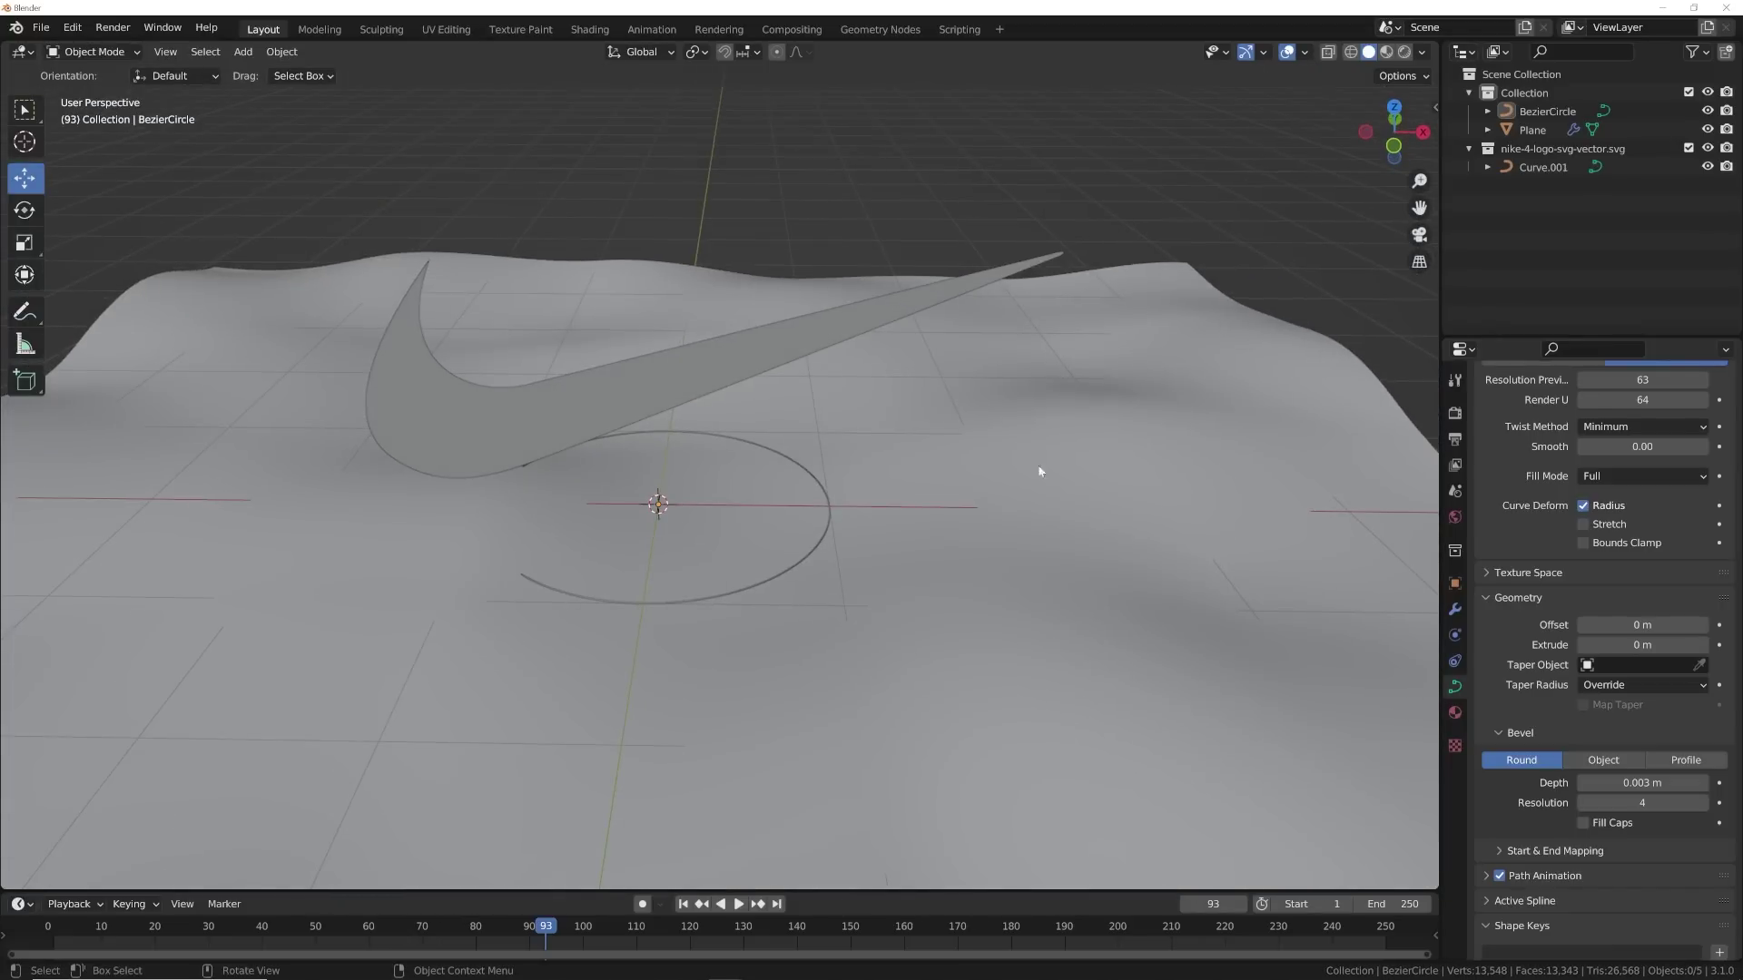
mouse_move(287, 544)
middle_mouse_down()
mouse_move(871, 633)
mouse_move(814, 595)
mouse_move(811, 560)
middle_mouse_up()
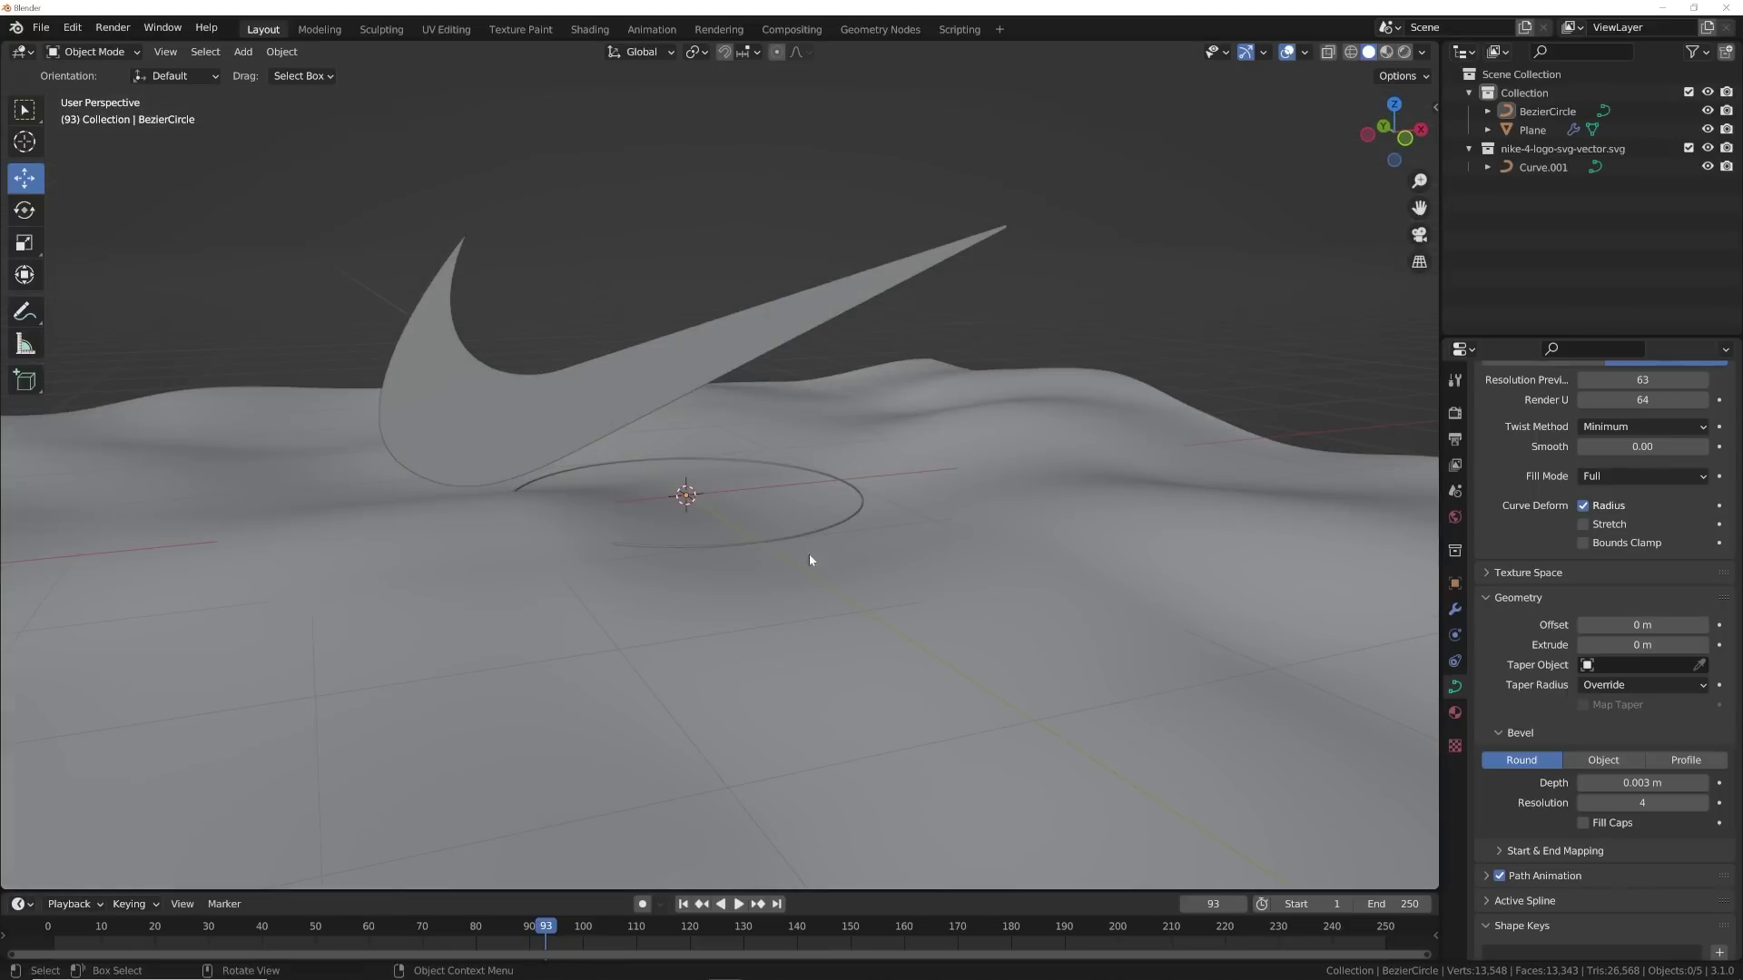
middle_click_drag(696, 478, 867, 403)
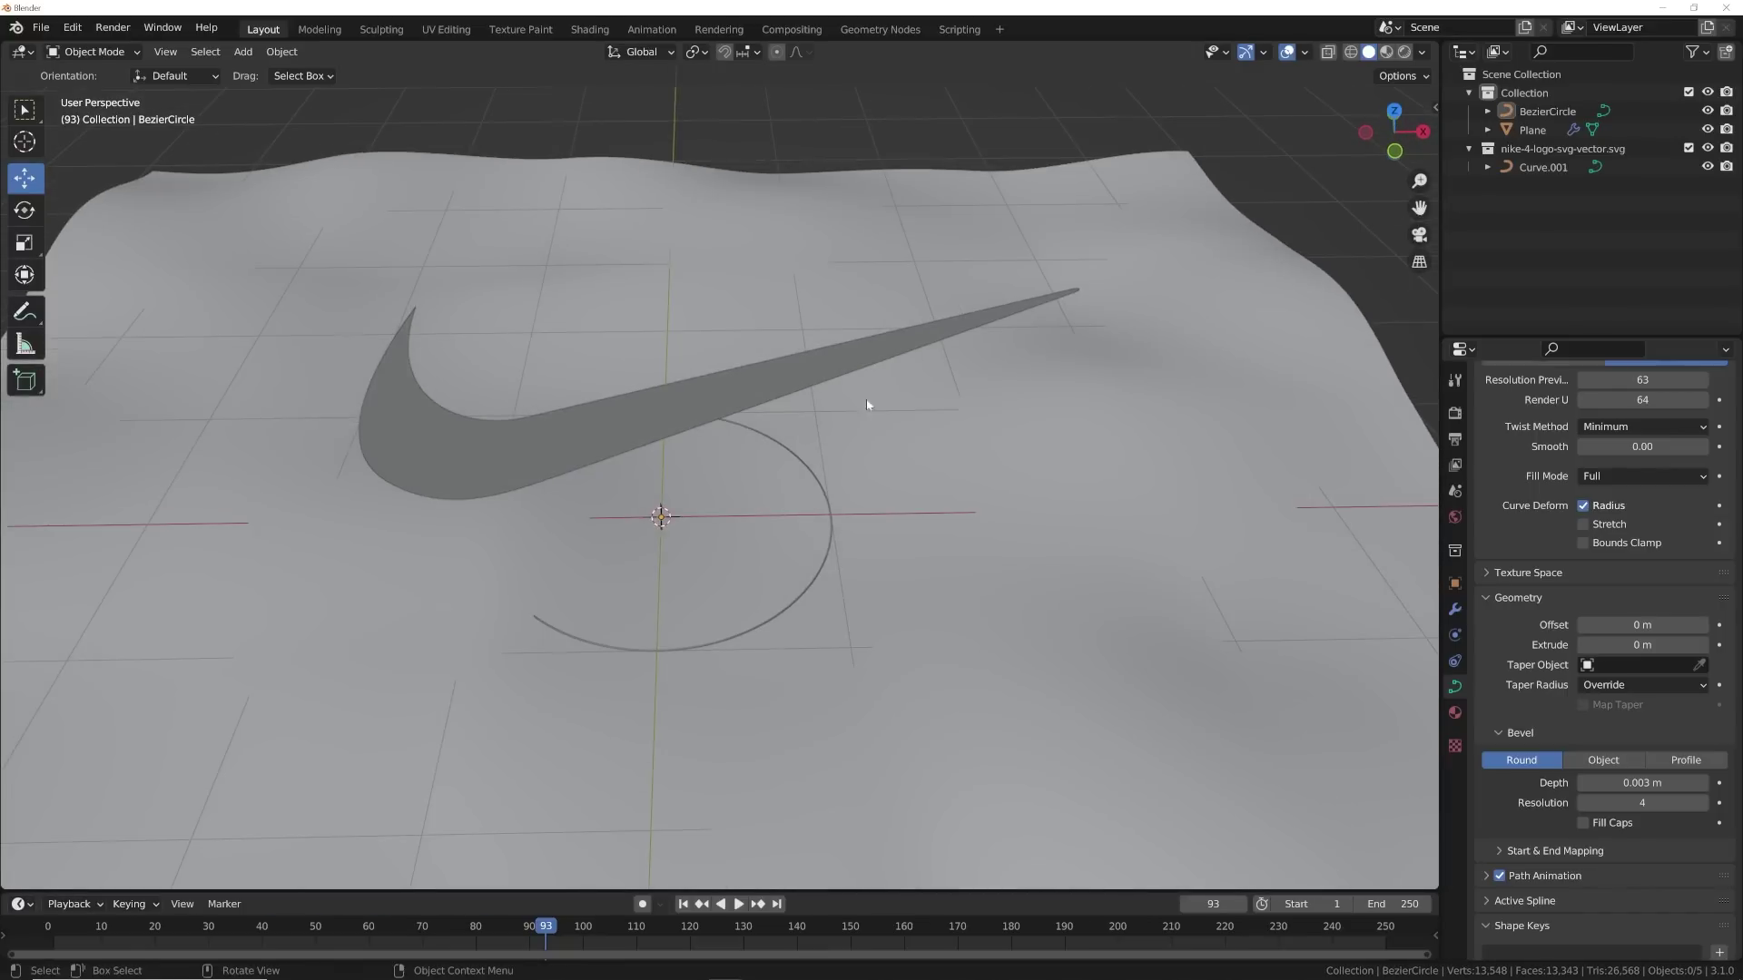
- Select the terrain plane and switch it to Weight Paint mode
scroll(742, 534, "up", 3)
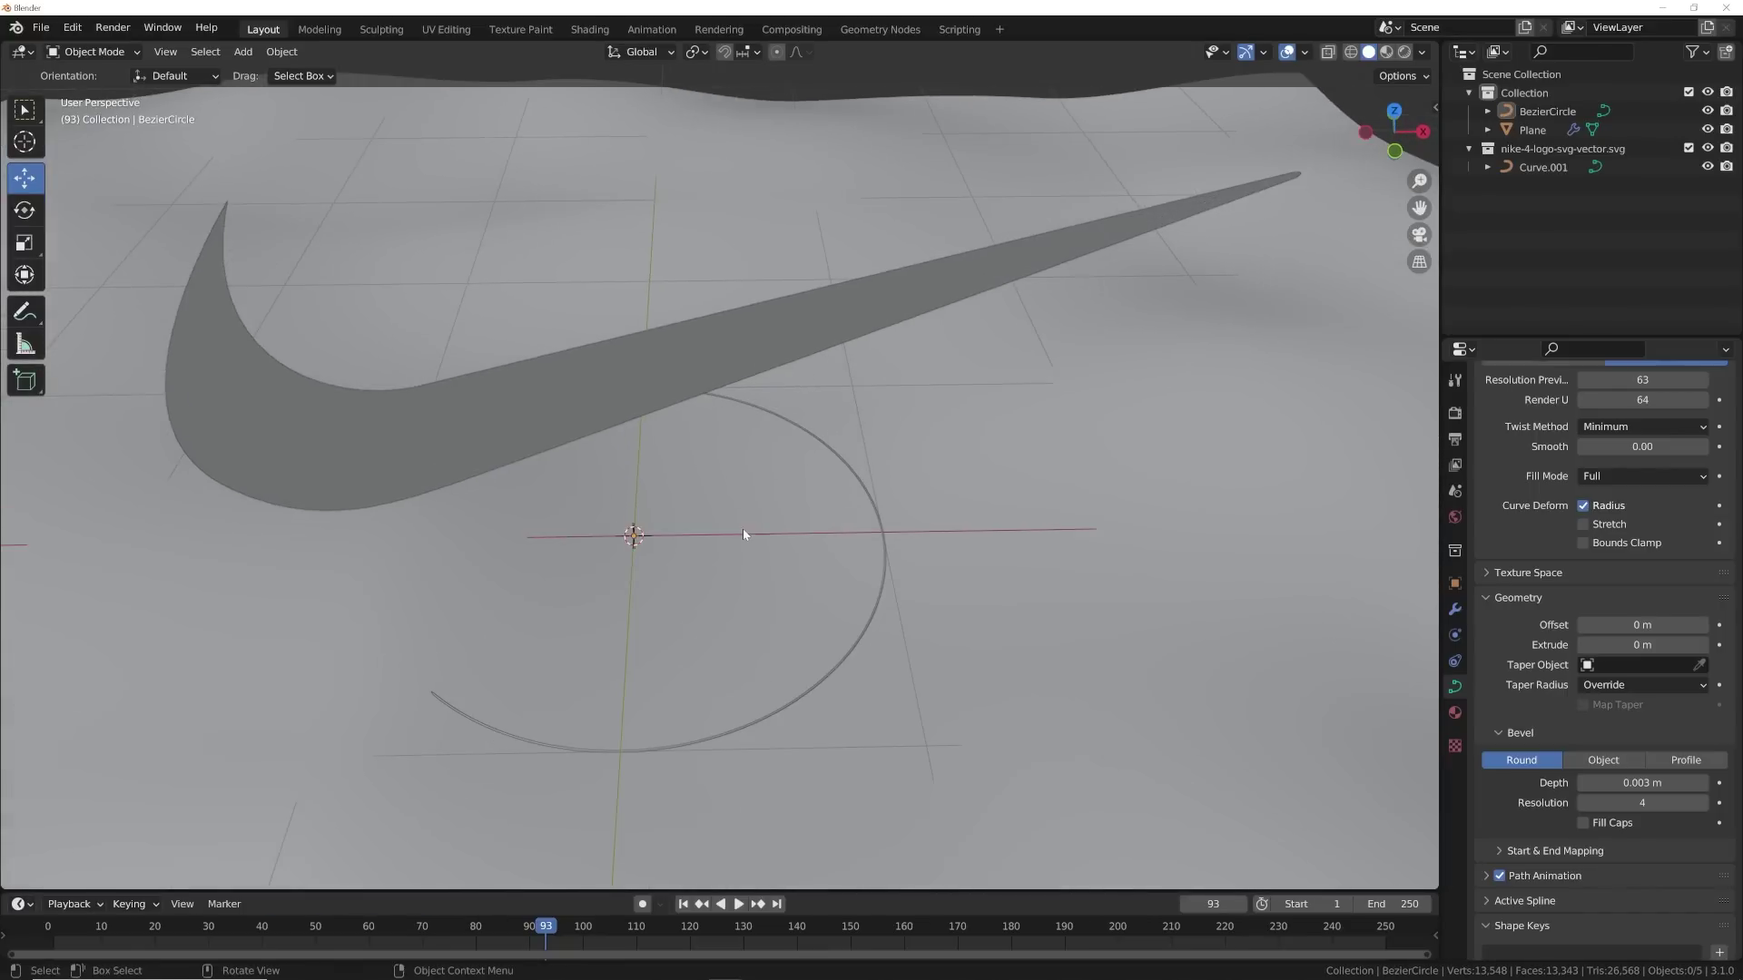
left_click(92, 53)
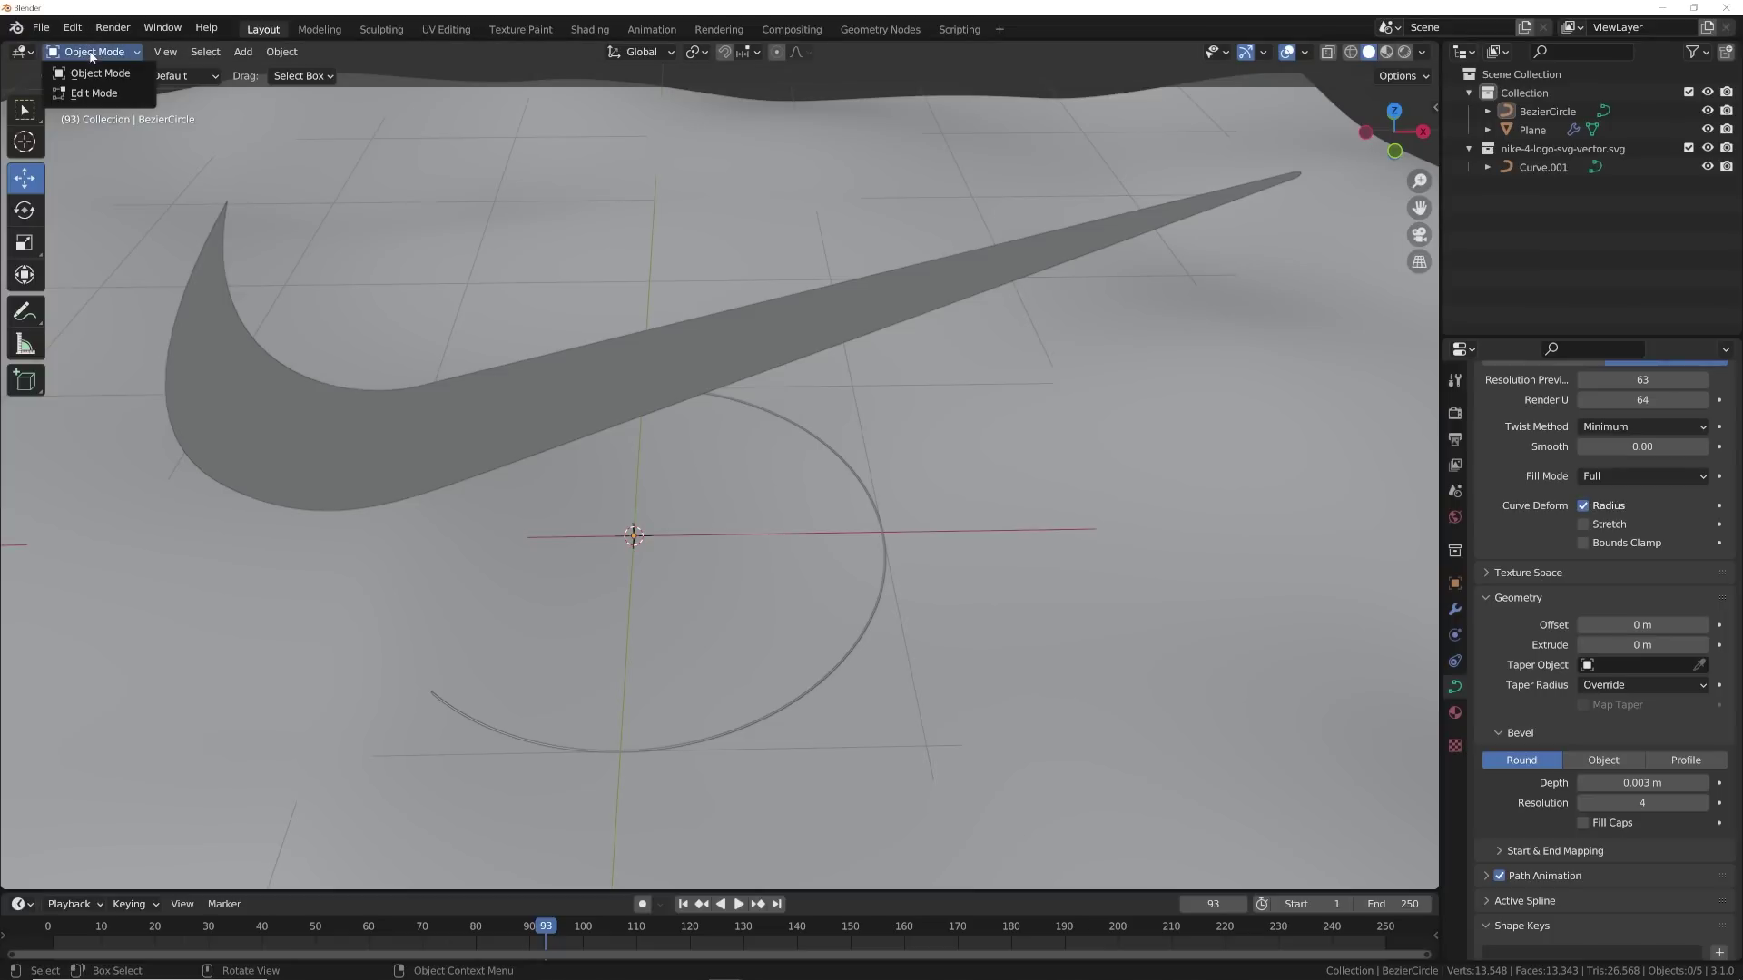
left_click(370, 226)
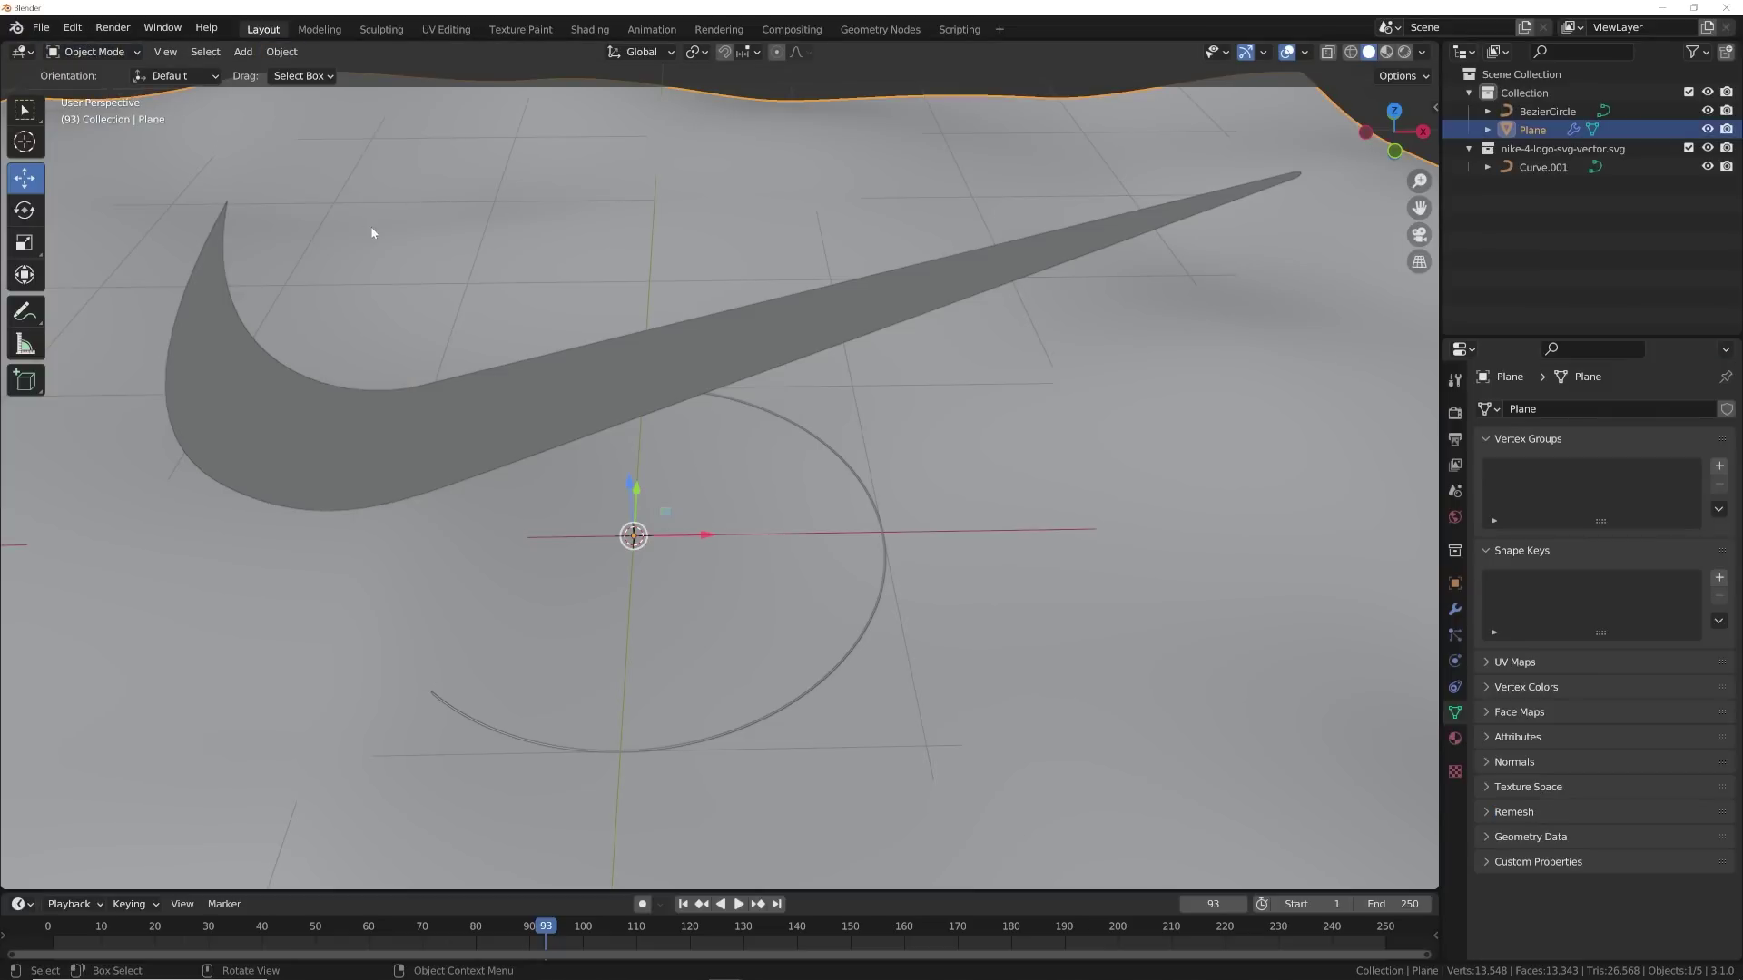
left_click(92, 51)
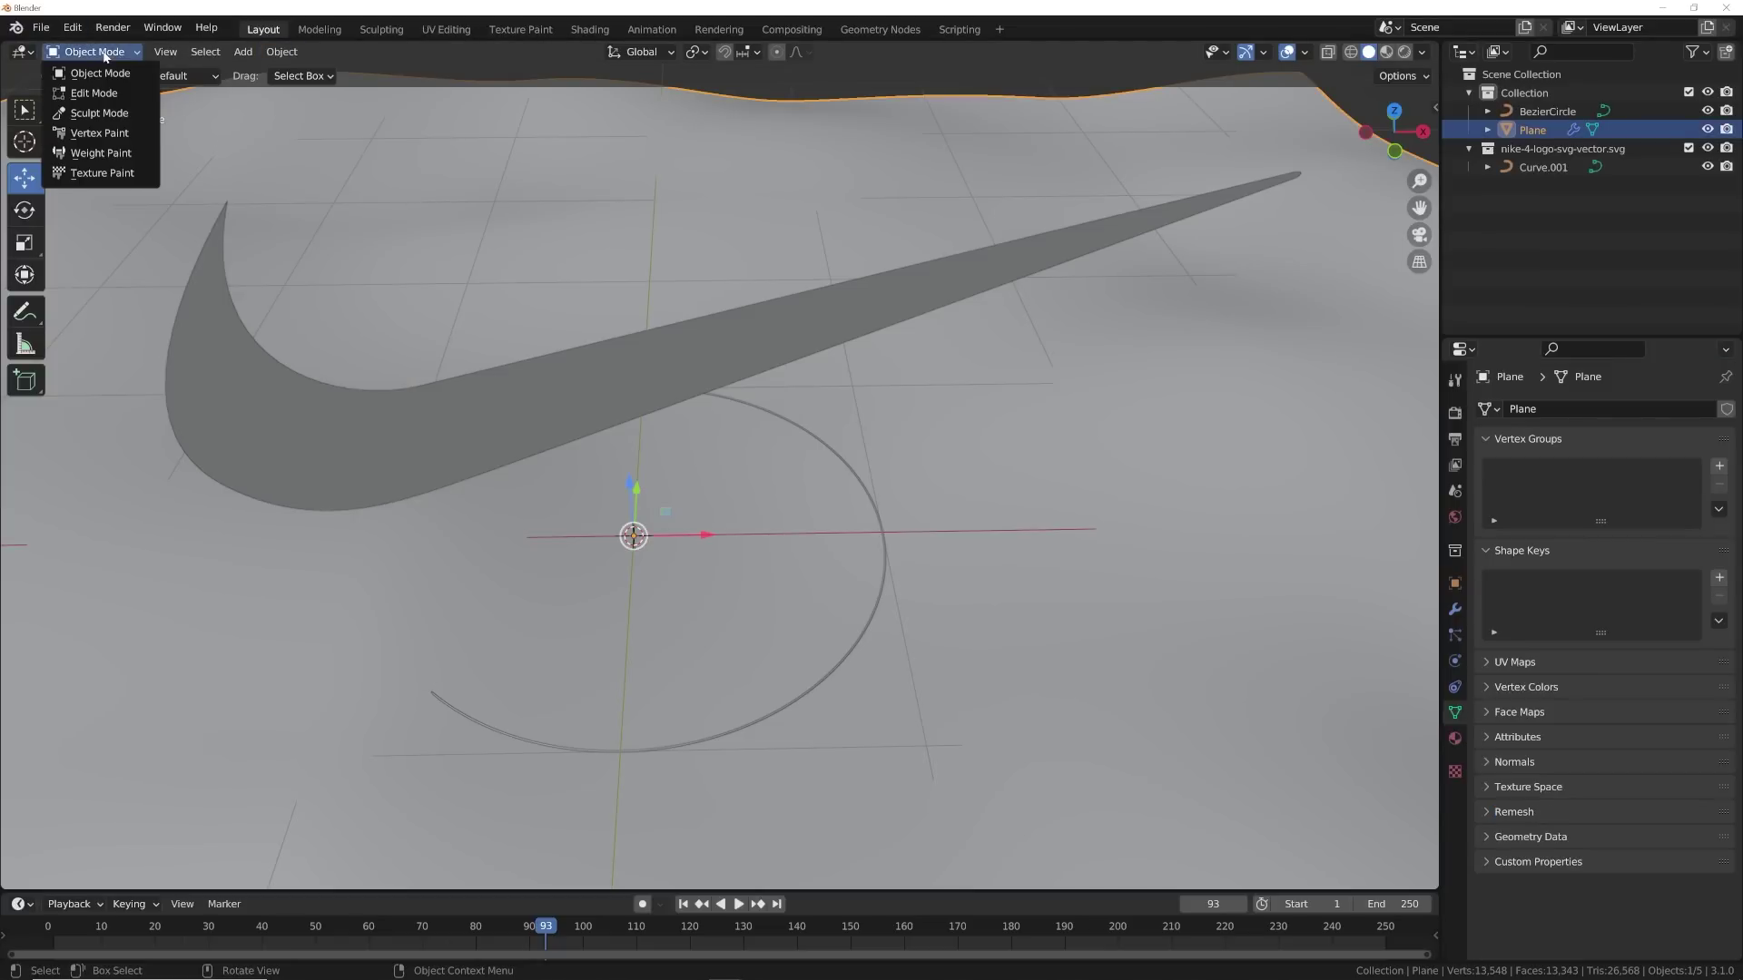
left_click(101, 152)
scroll(681, 328, "down", 5)
middle_click_drag(682, 328, 776, 422)
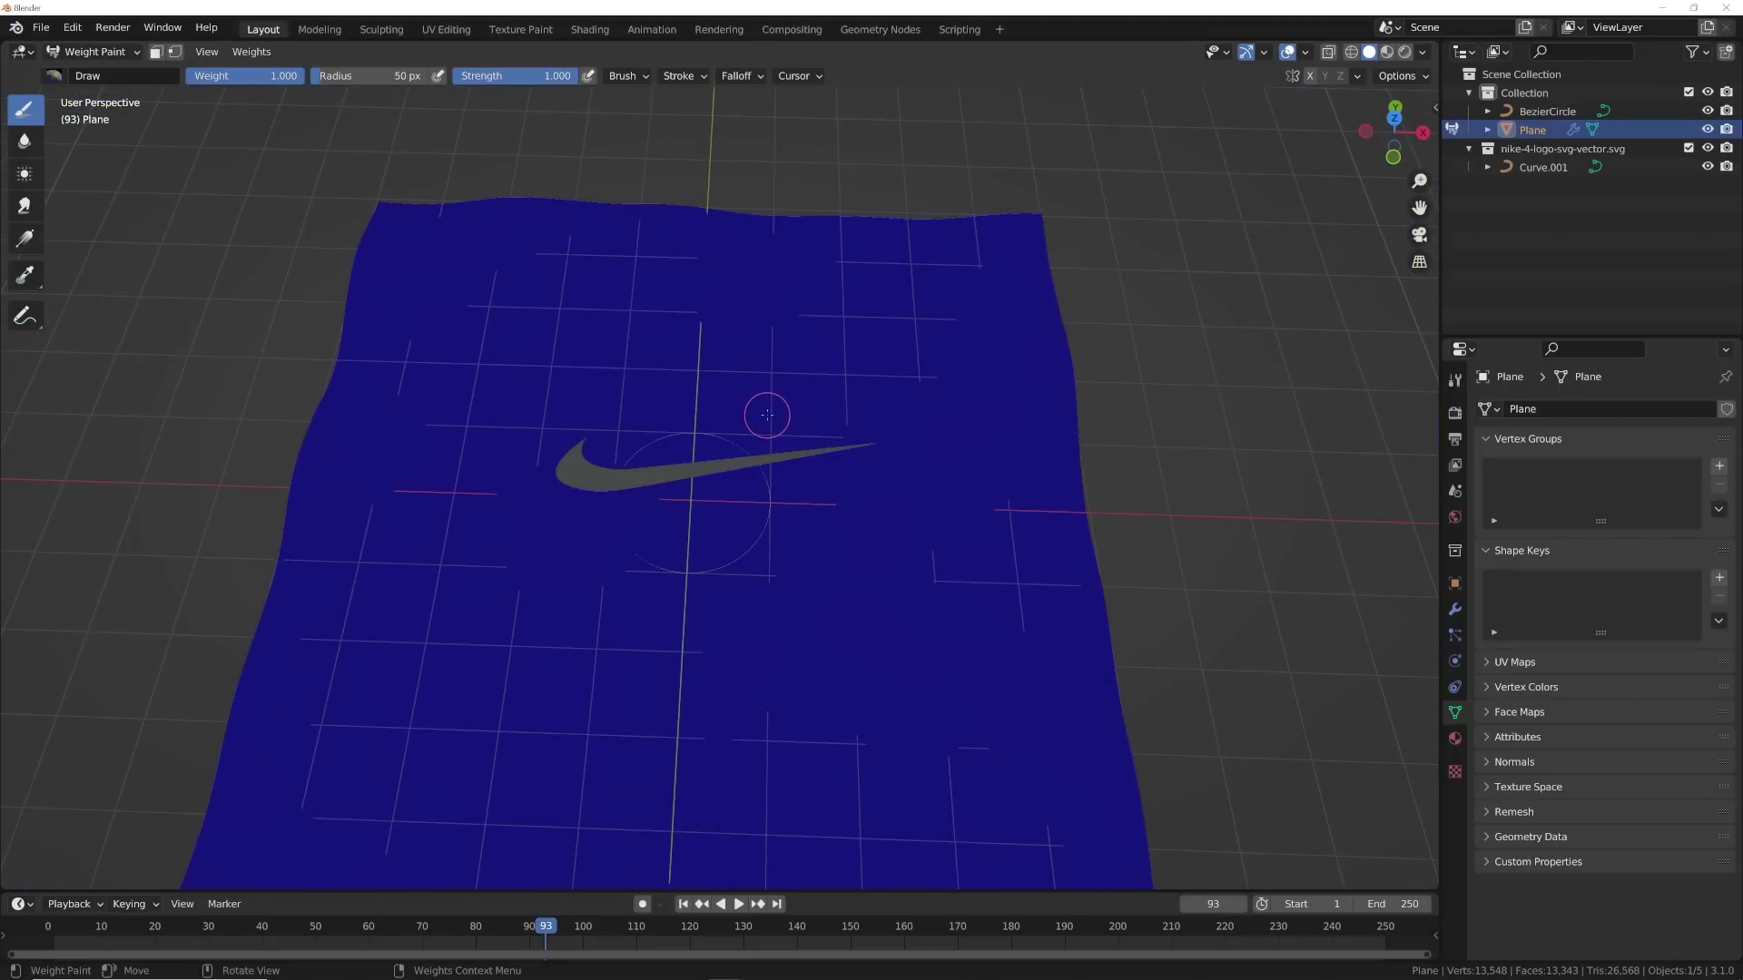
- From the top view, paint weight 1.000 over the Bezier circle's area with a 429 px brush and return to Object Mode
key("grave")
left_click(765, 331)
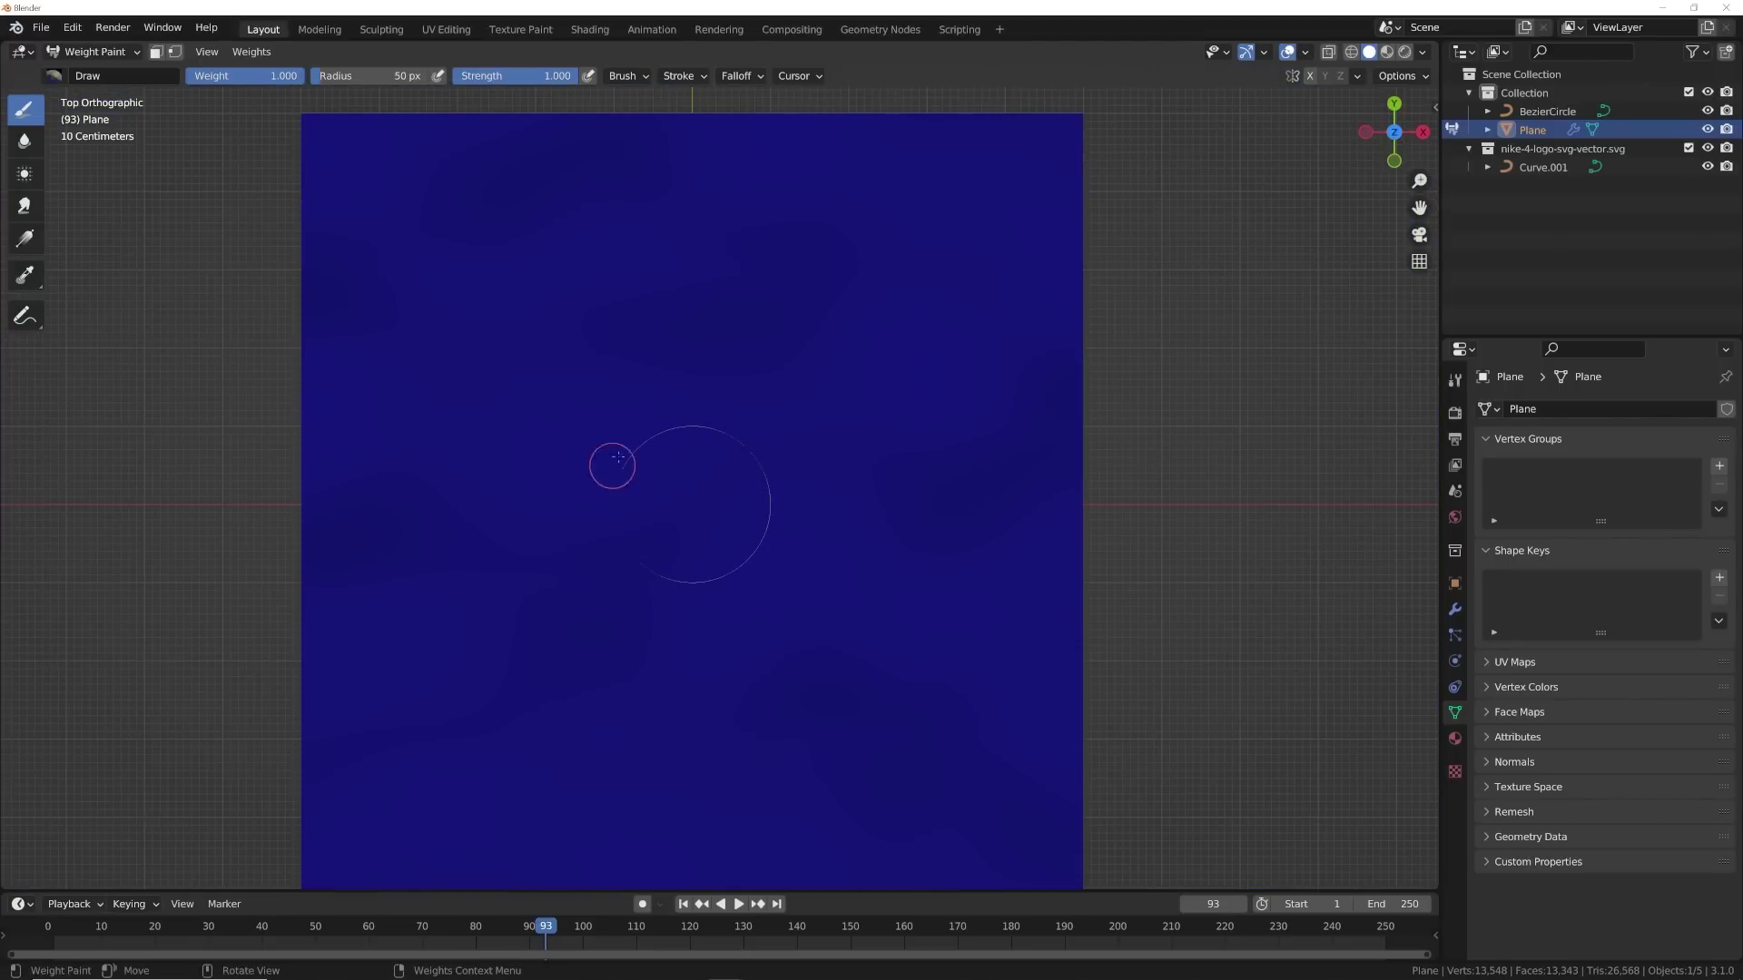
scroll(731, 486, "up", 3)
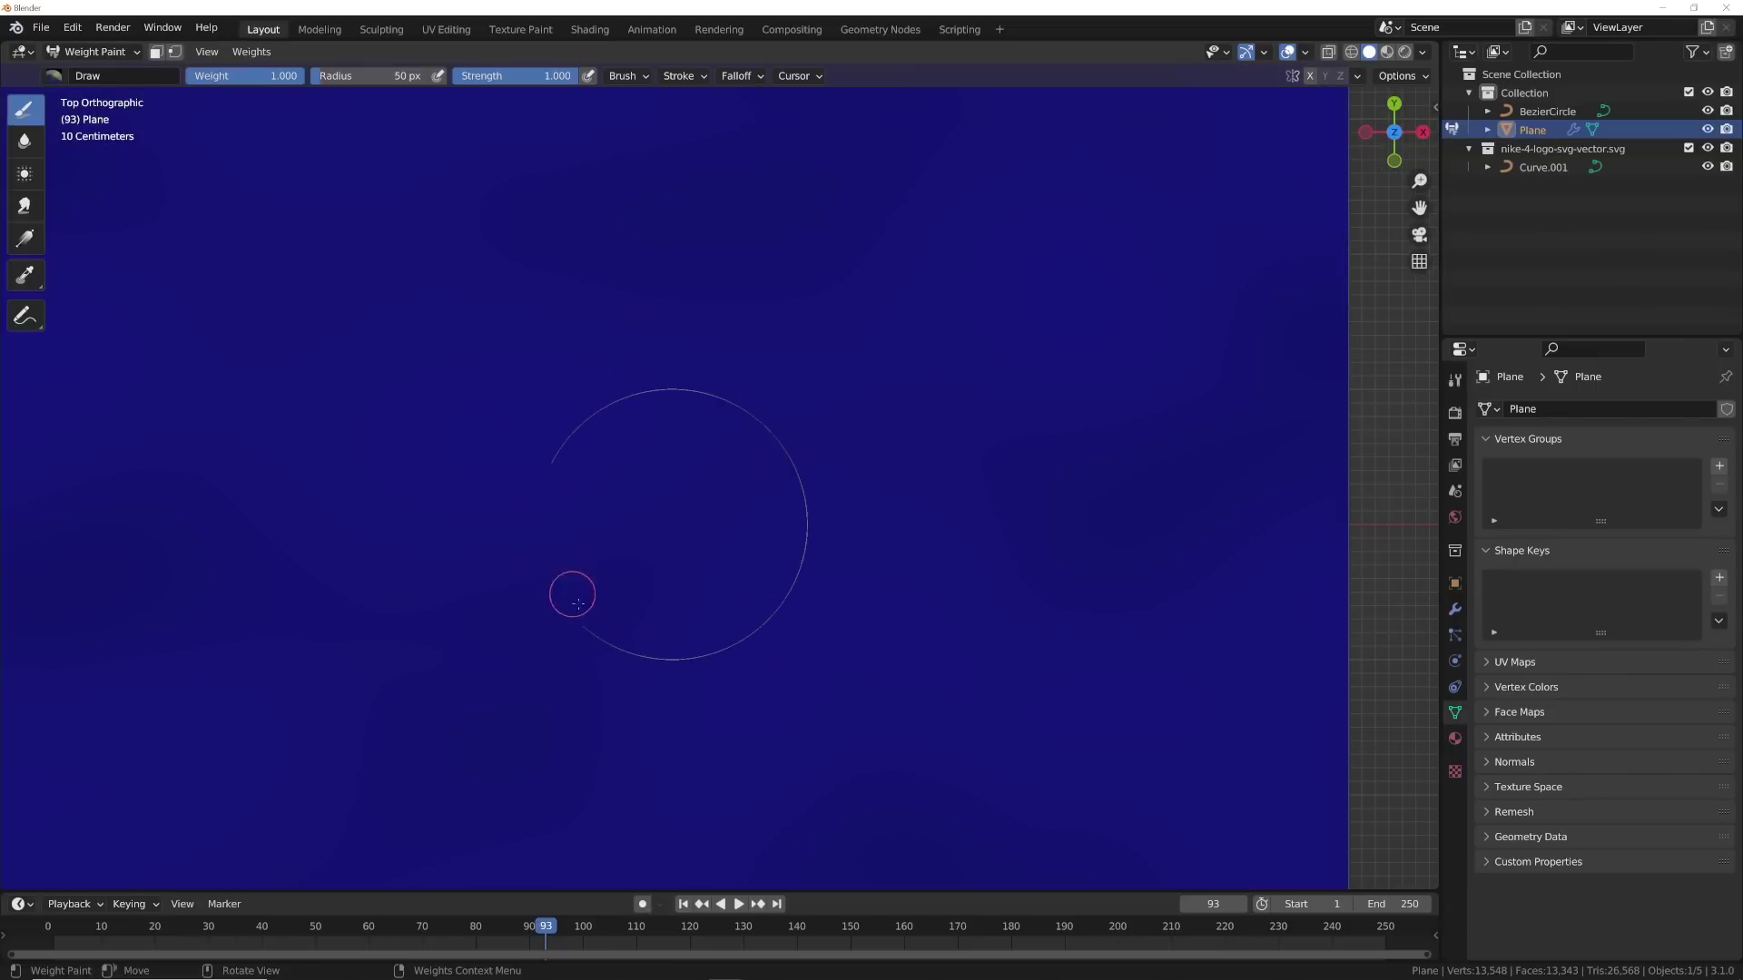
right_click(693, 512)
left_click_drag(599, 534, 709, 540)
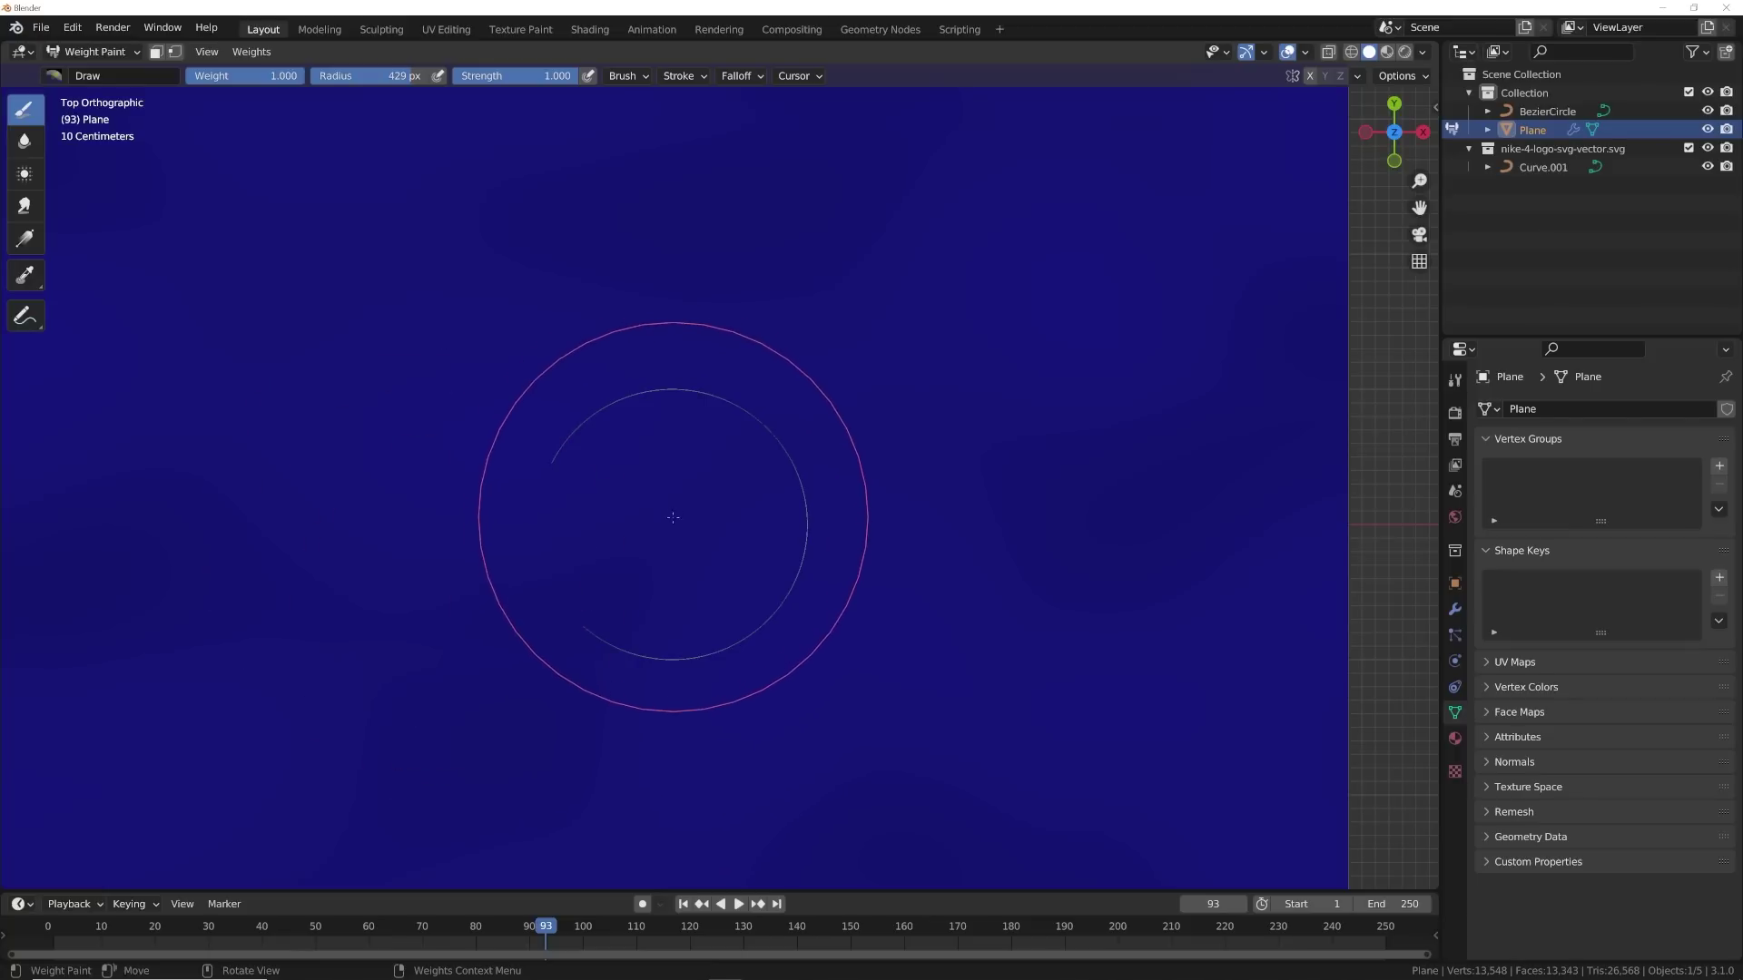
left_click(673, 521)
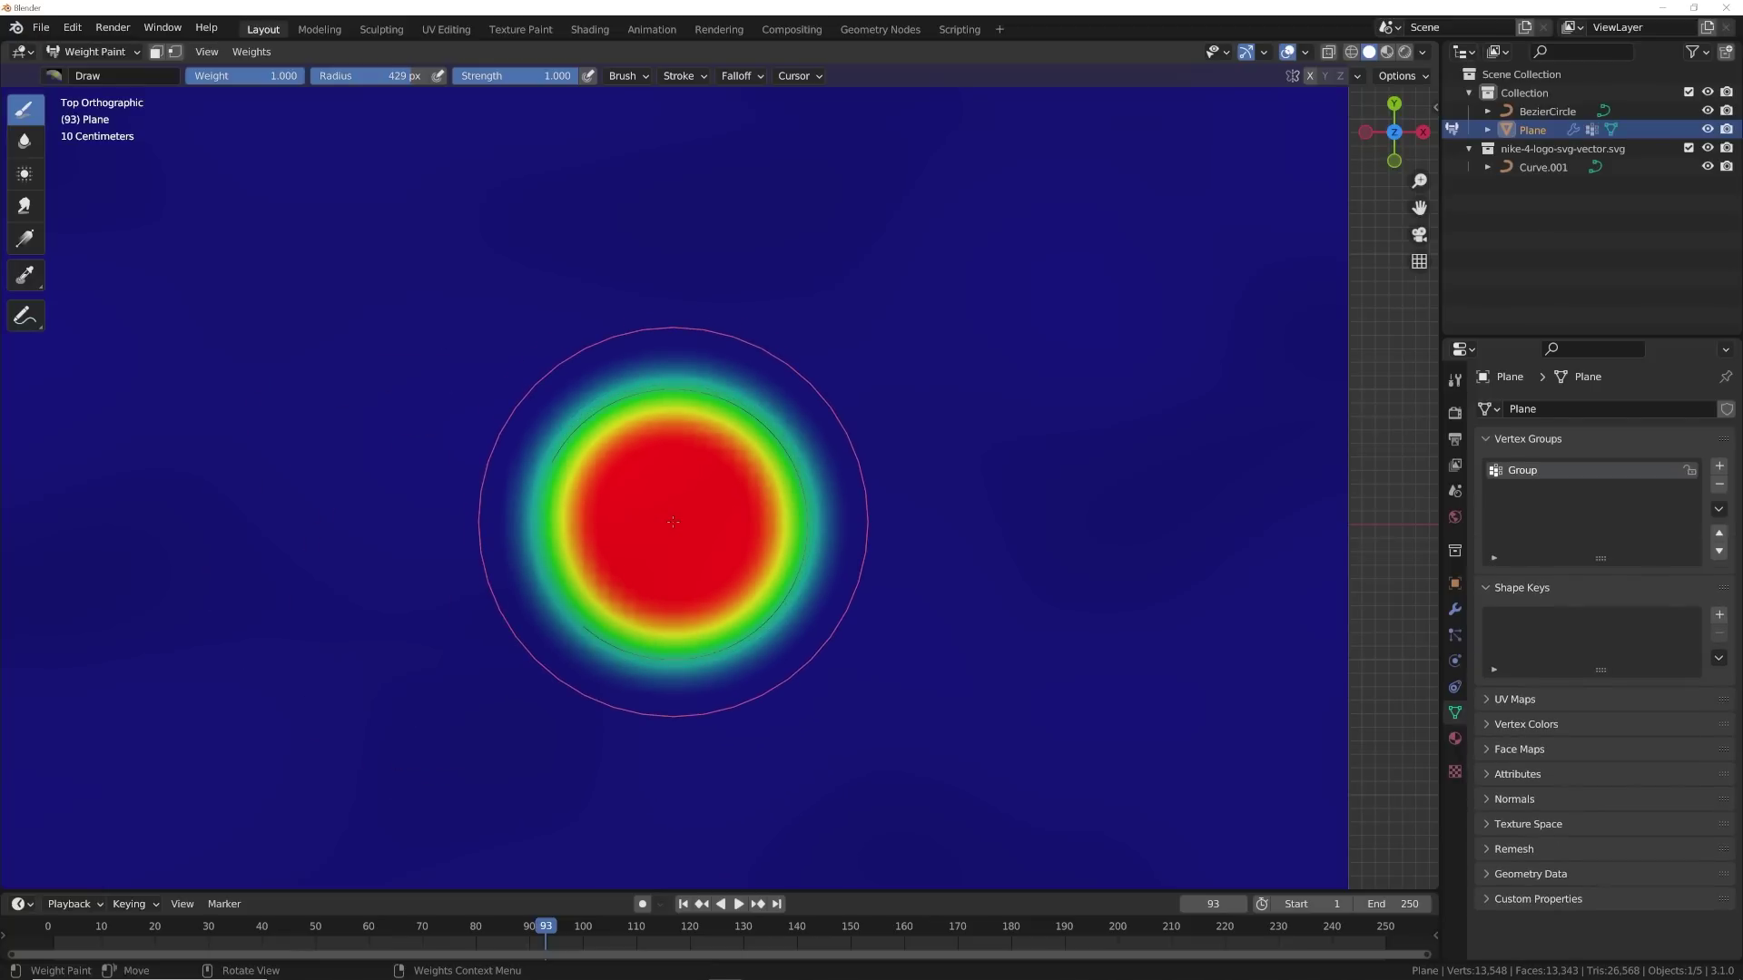
middle_click_drag(673, 521, 684, 351)
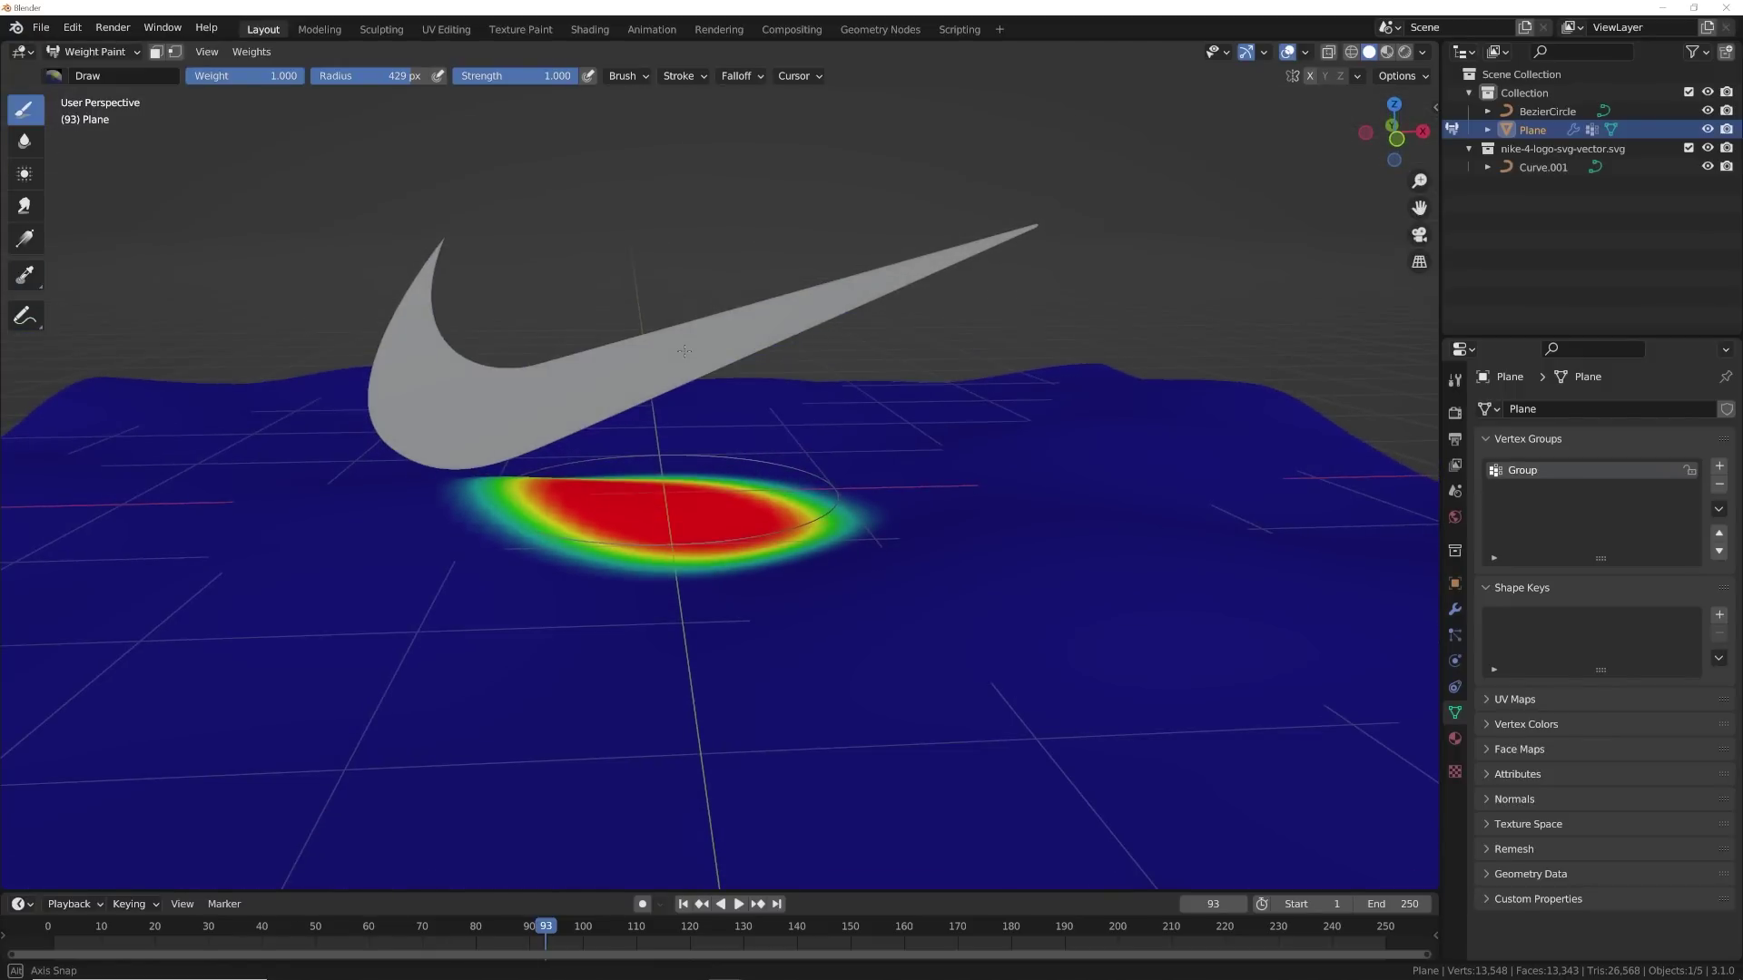
left_click(77, 54)
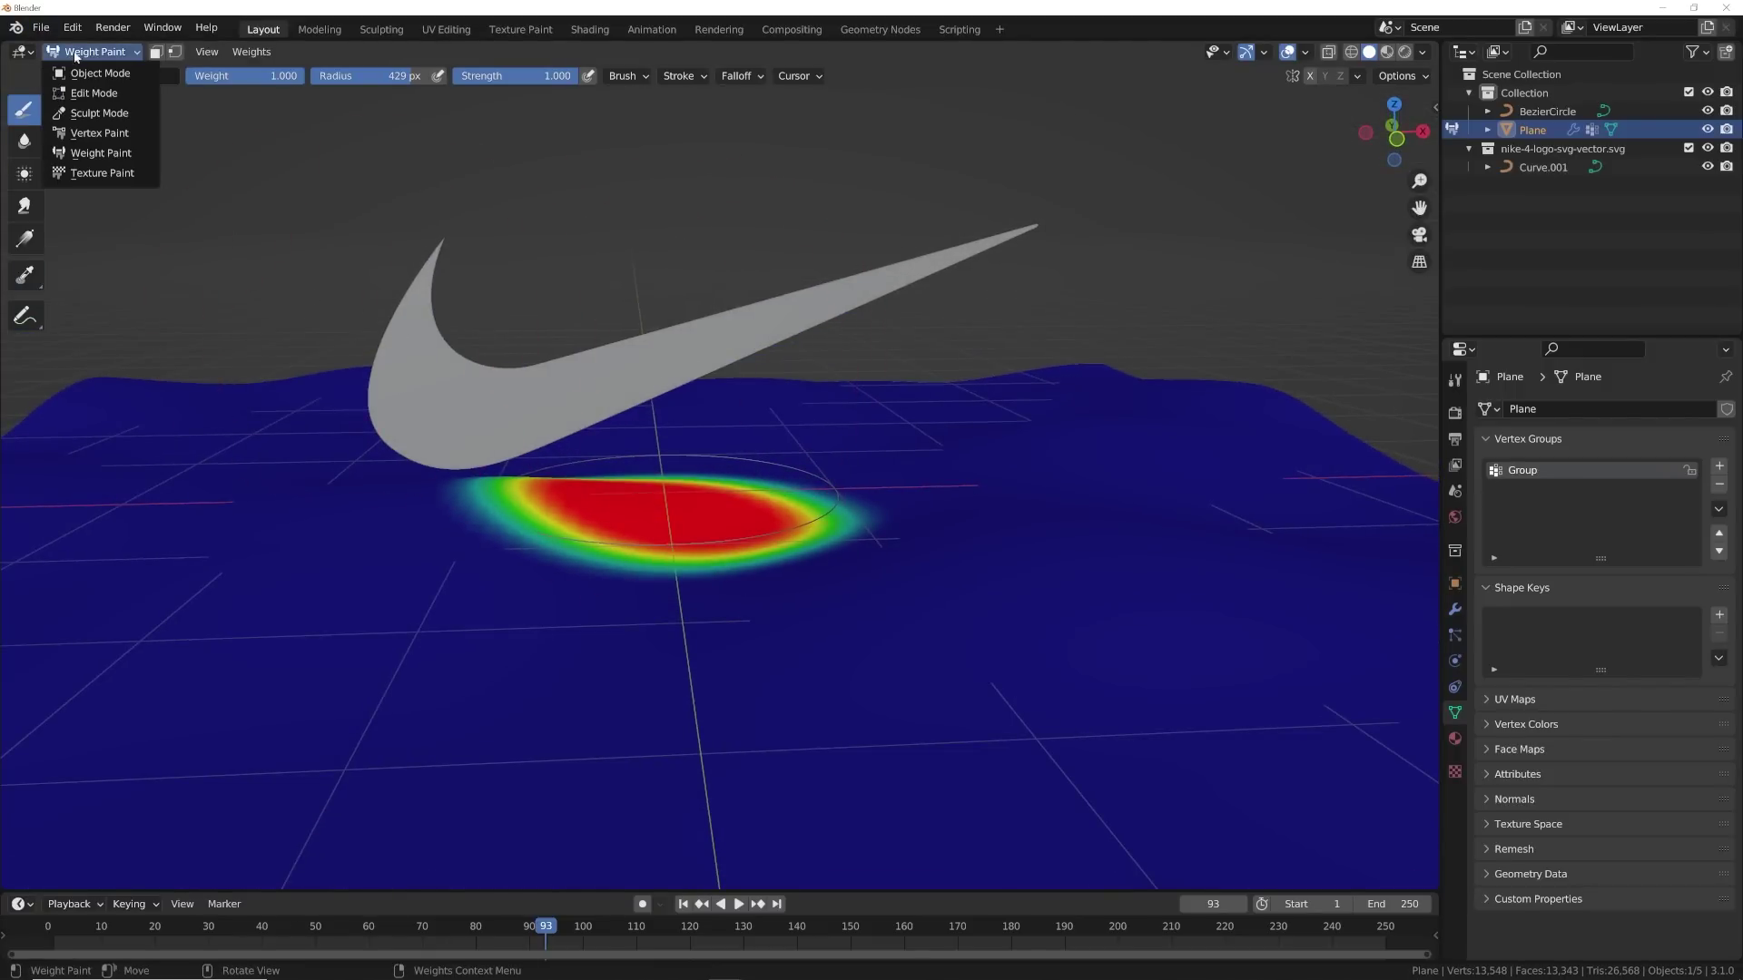
left_click(91, 73)
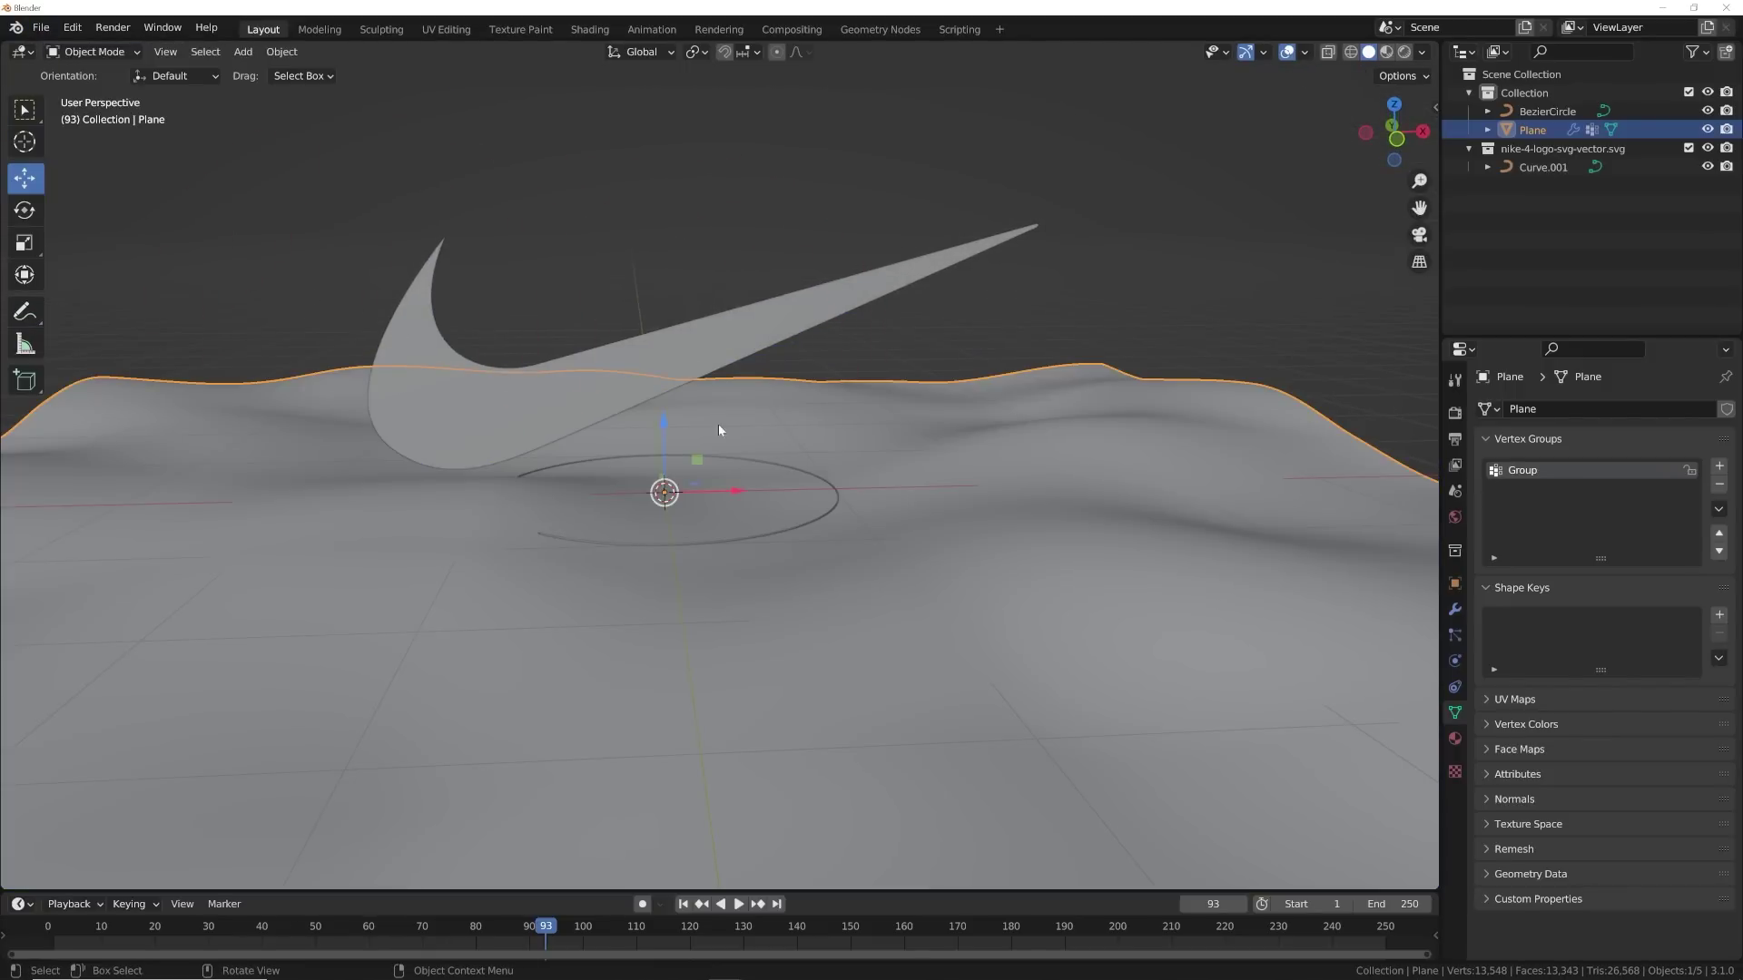
- Assign the vertex group Group to the terrain's Displace modifier and invert its influence
left_click(1455, 612)
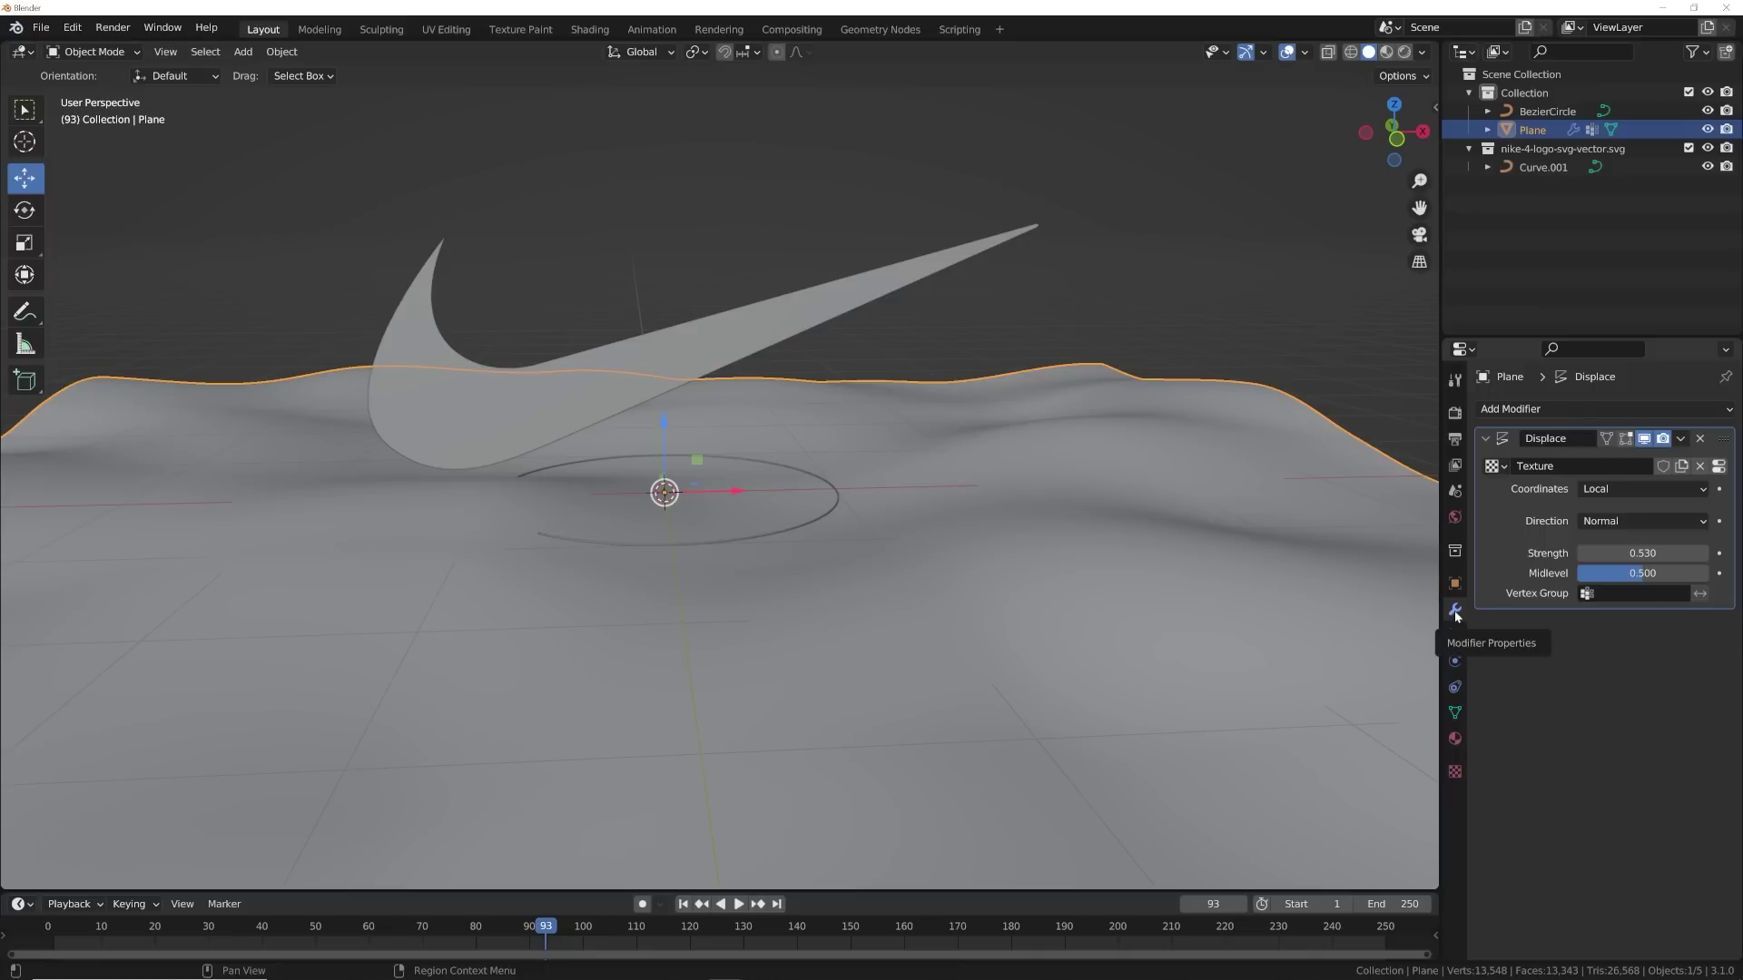
left_click(1591, 594)
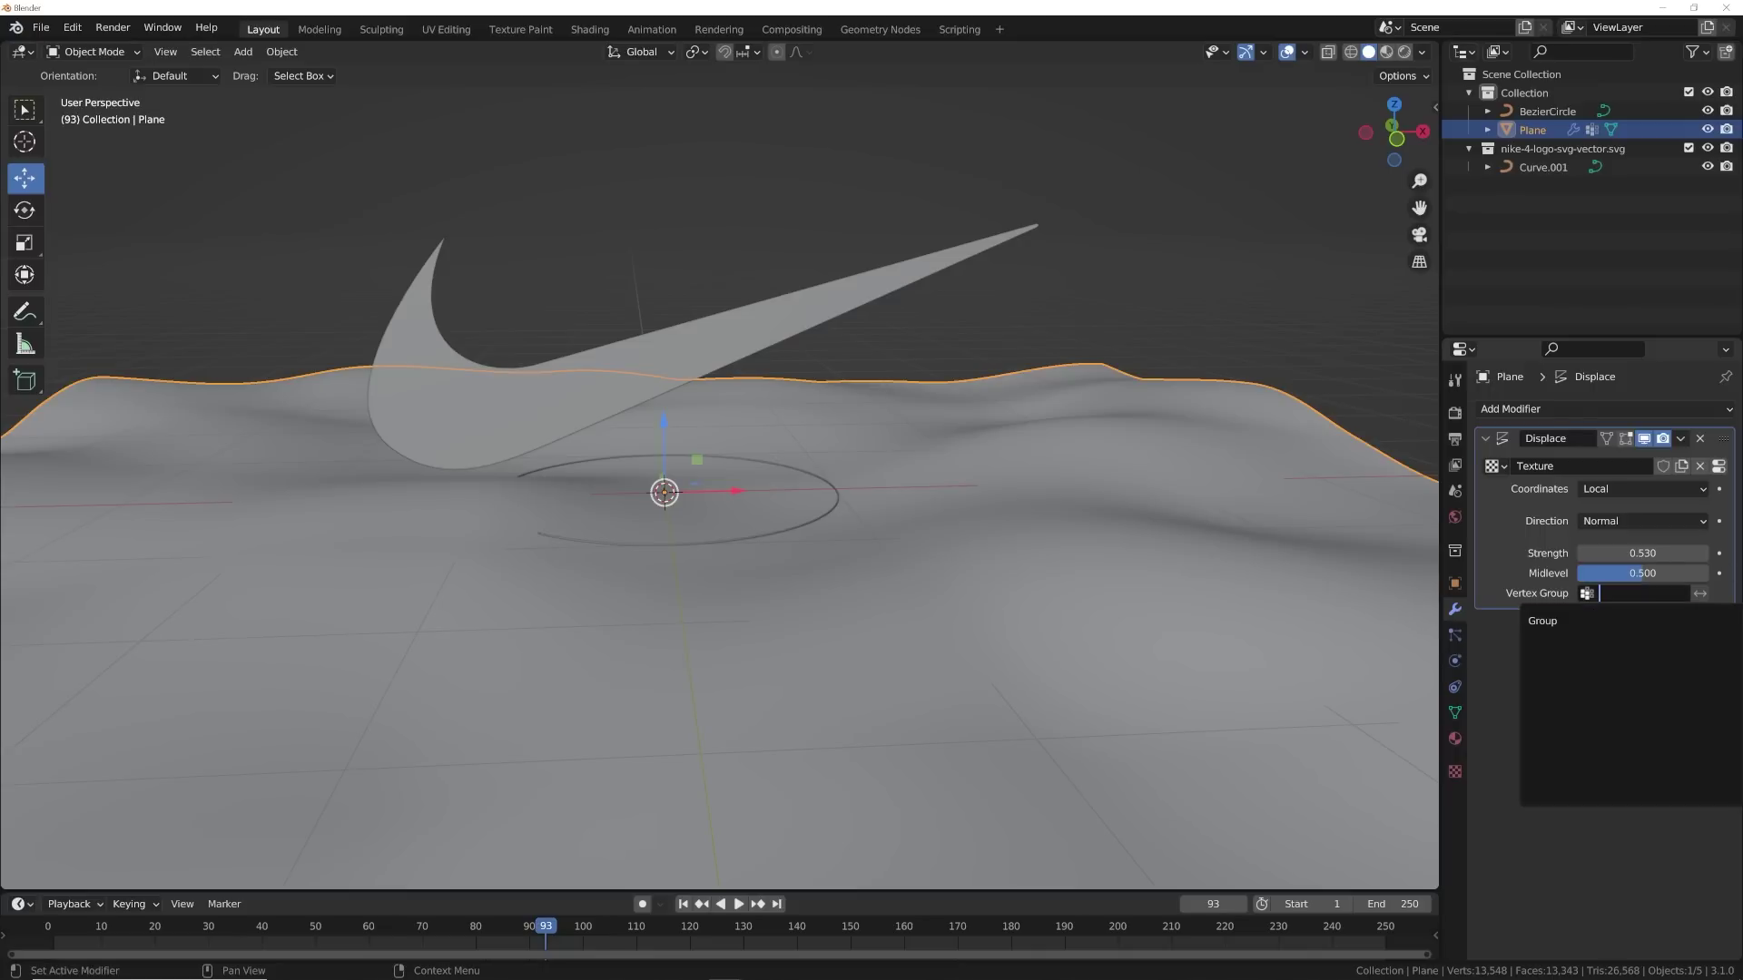
left_click(1597, 619)
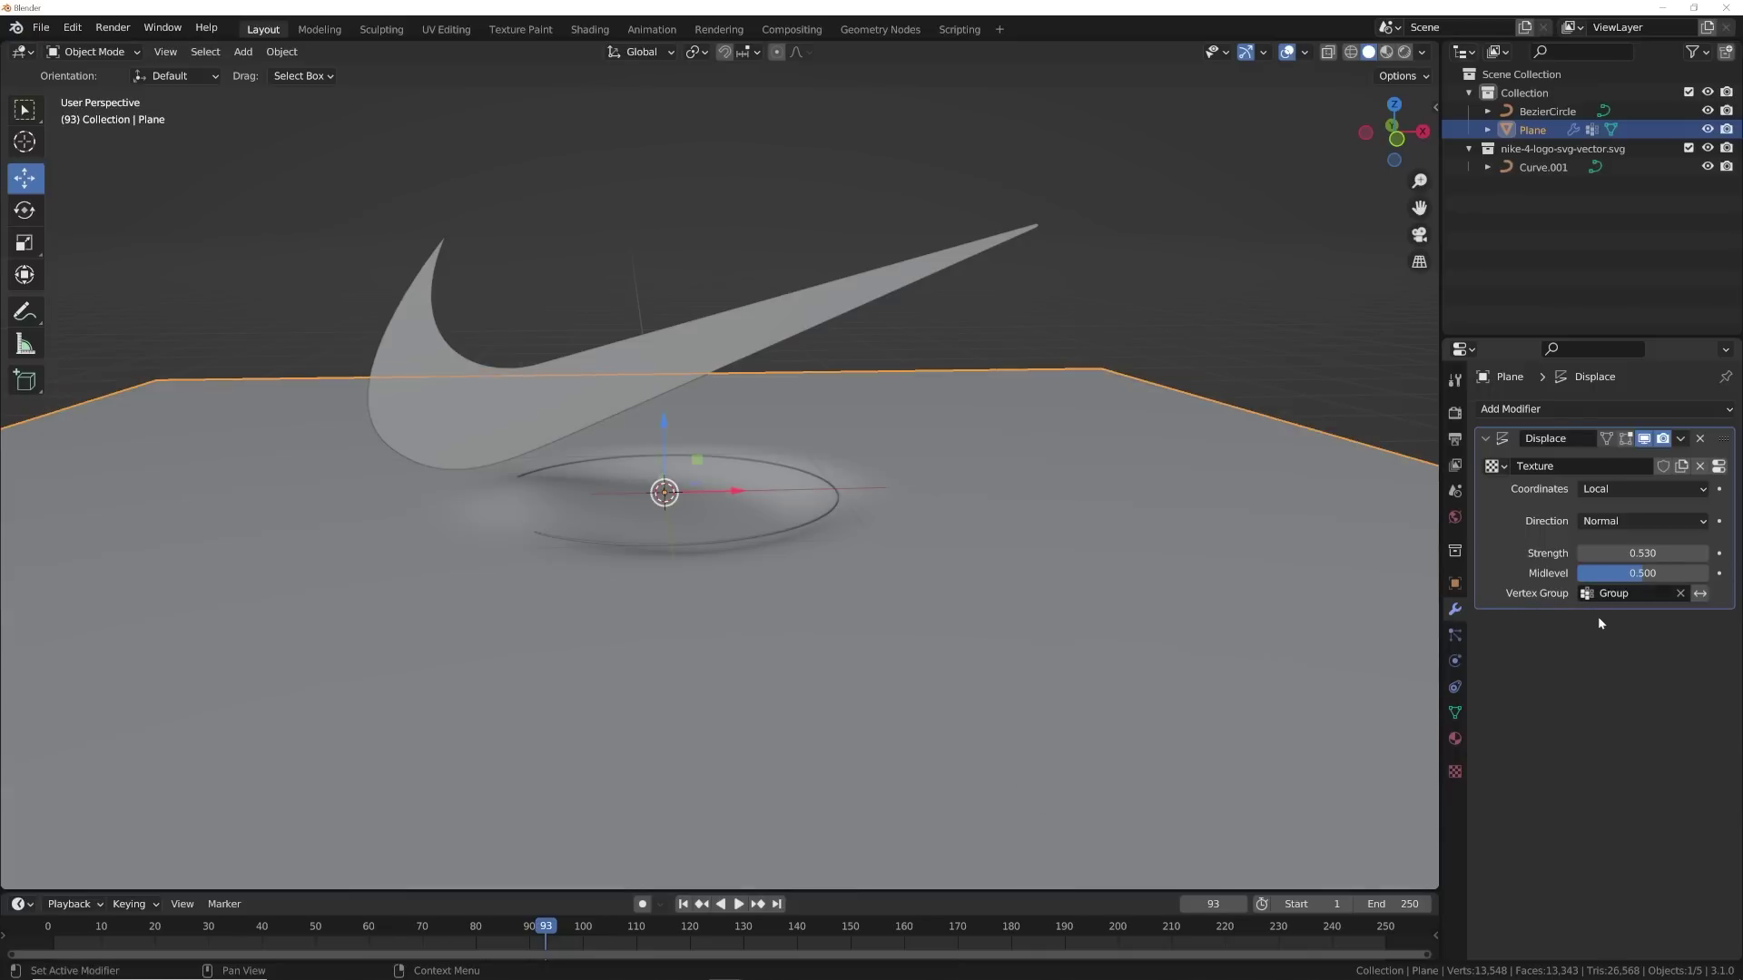
left_click(1700, 594)
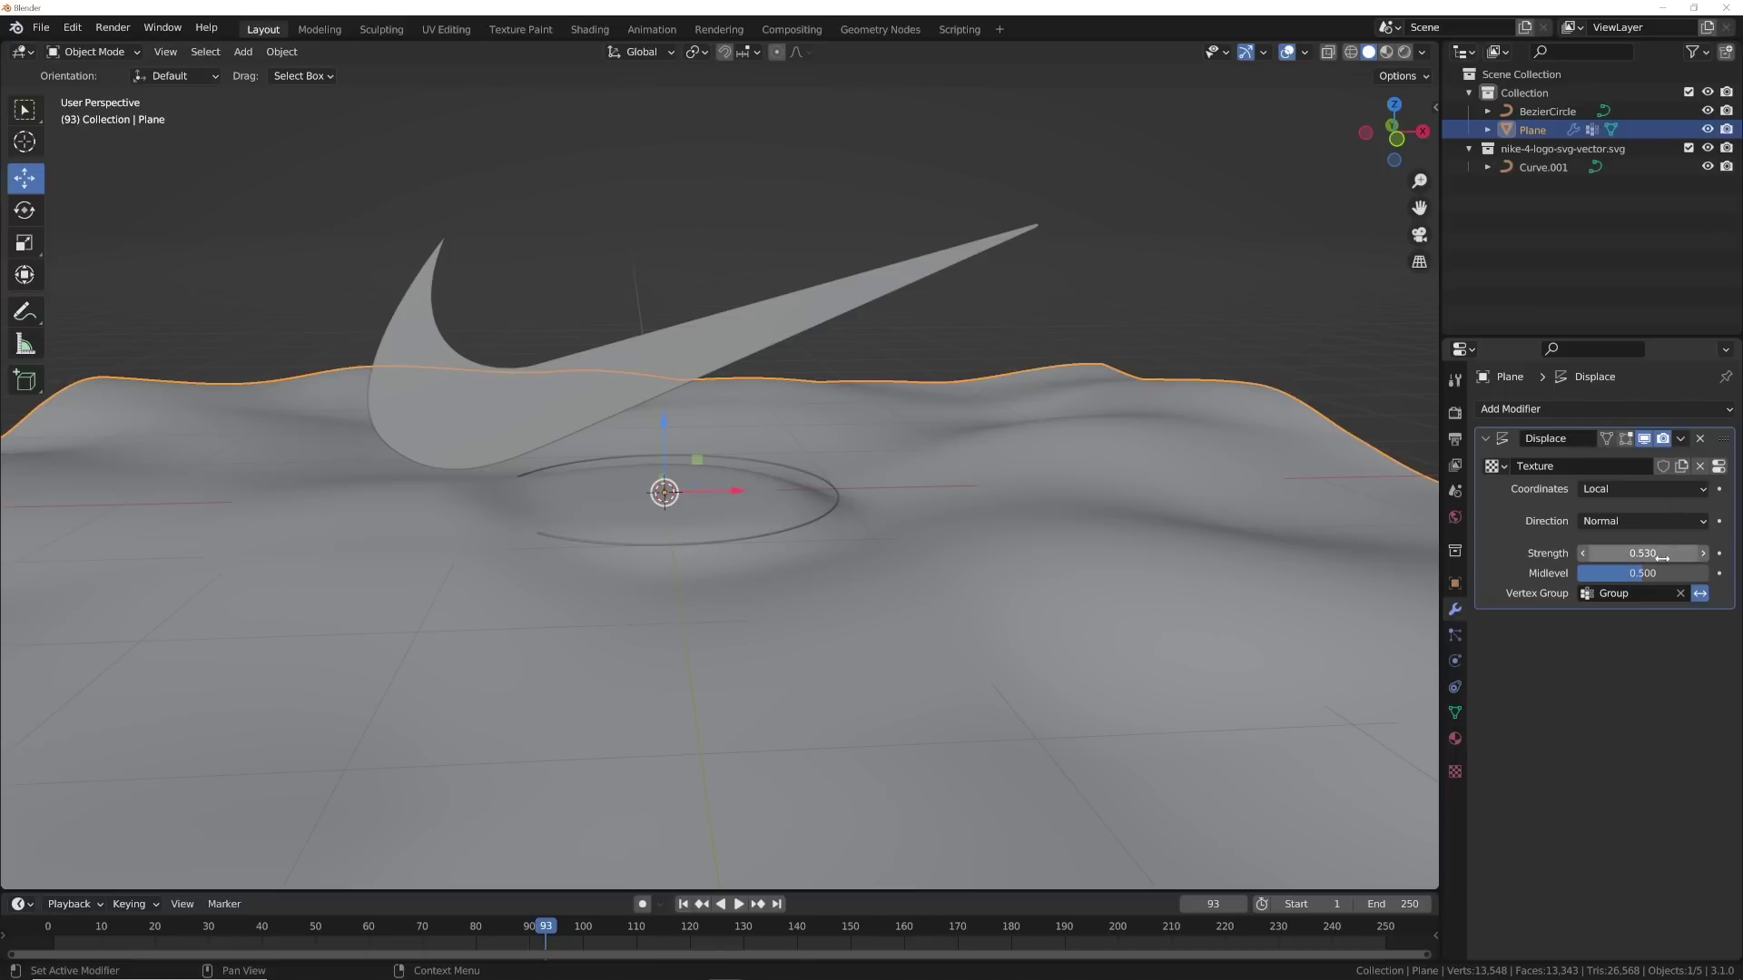
- Try a Displace strength of 3.630 on the terrain, and undo the change
mouse_move(1652, 554)
left_mouse_down()
mouse_move(1706, 554)
mouse_move(1652, 554)
left_mouse_up()
middle_click_drag(852, 445, 829, 525)
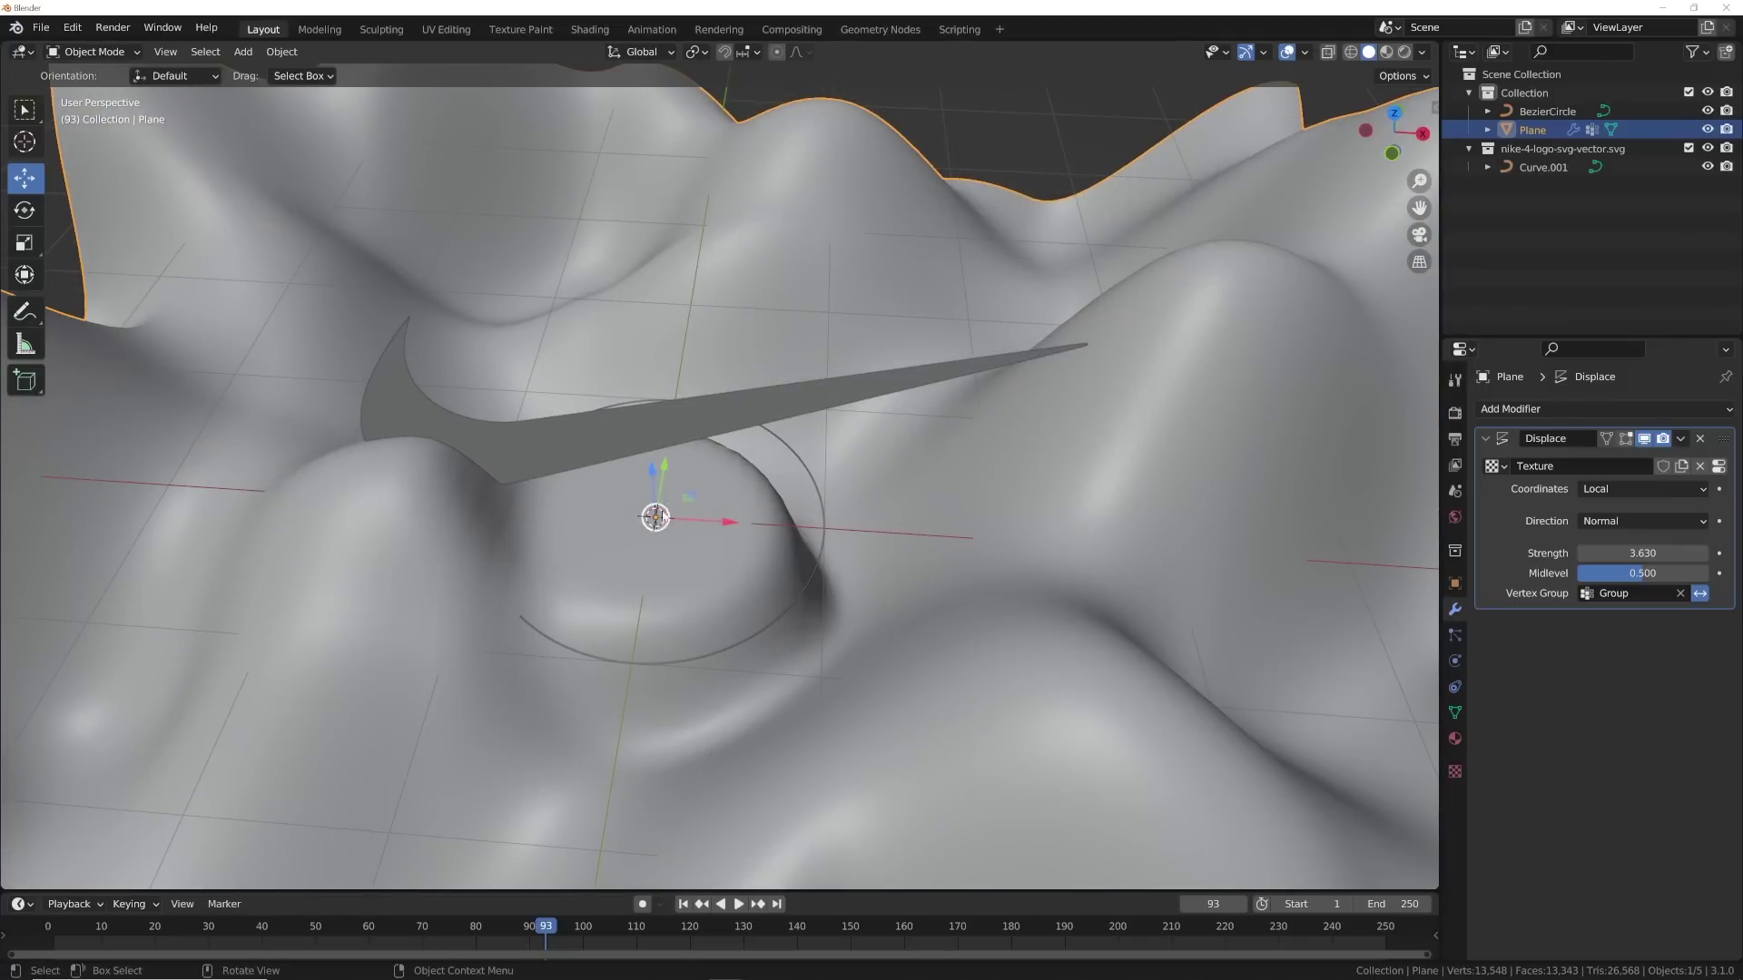
key("ctrl+z")
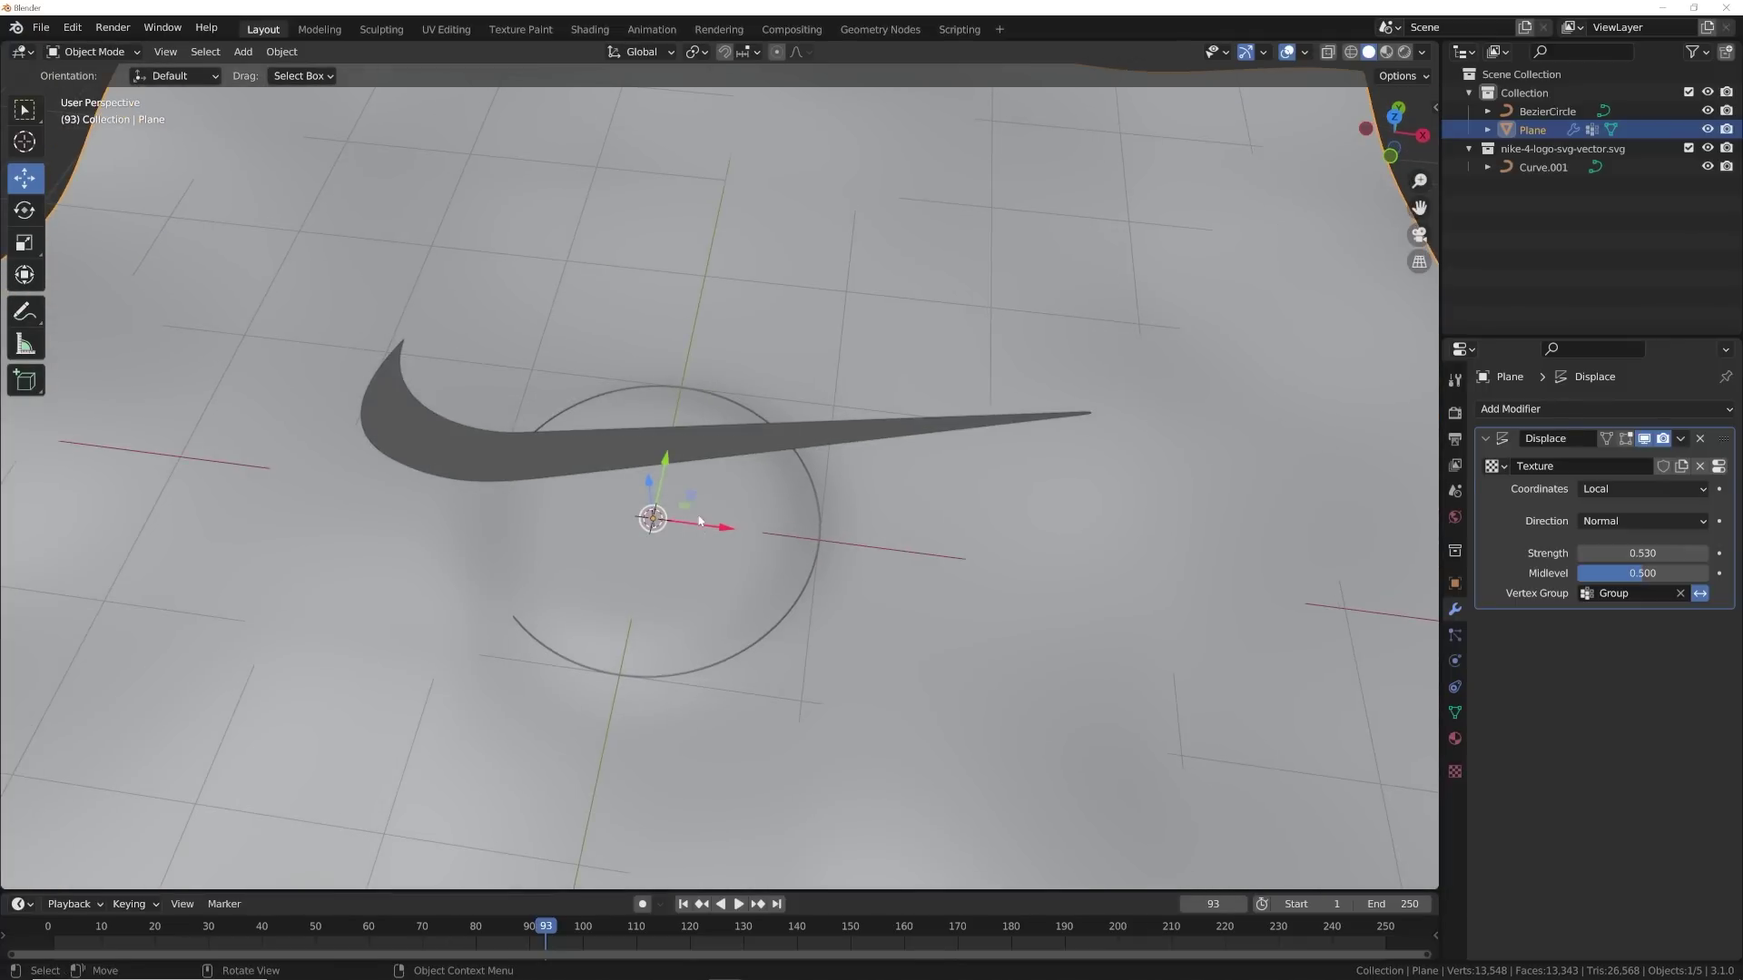
- Enlarge the terrain's painted weight area beyond the Bezier circle with a 479 px brush, and return to Object Mode
left_click(82, 54)
left_click(95, 155)
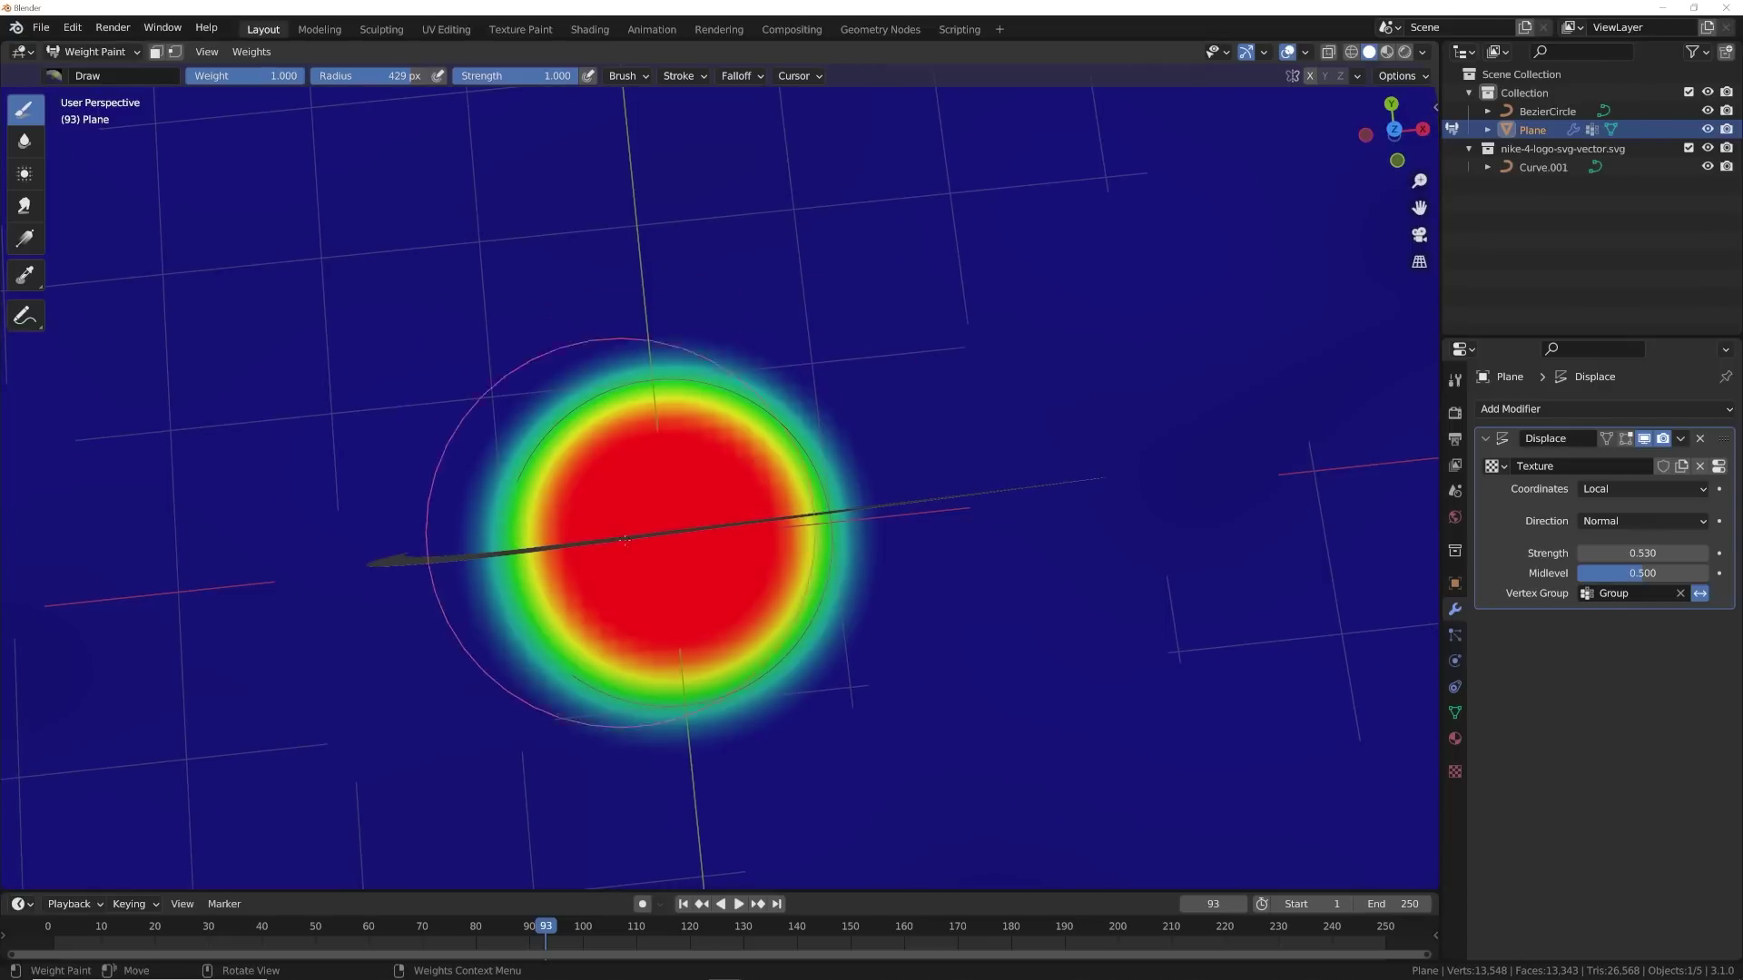
right_click(681, 543)
left_click_drag(642, 560, 662, 565)
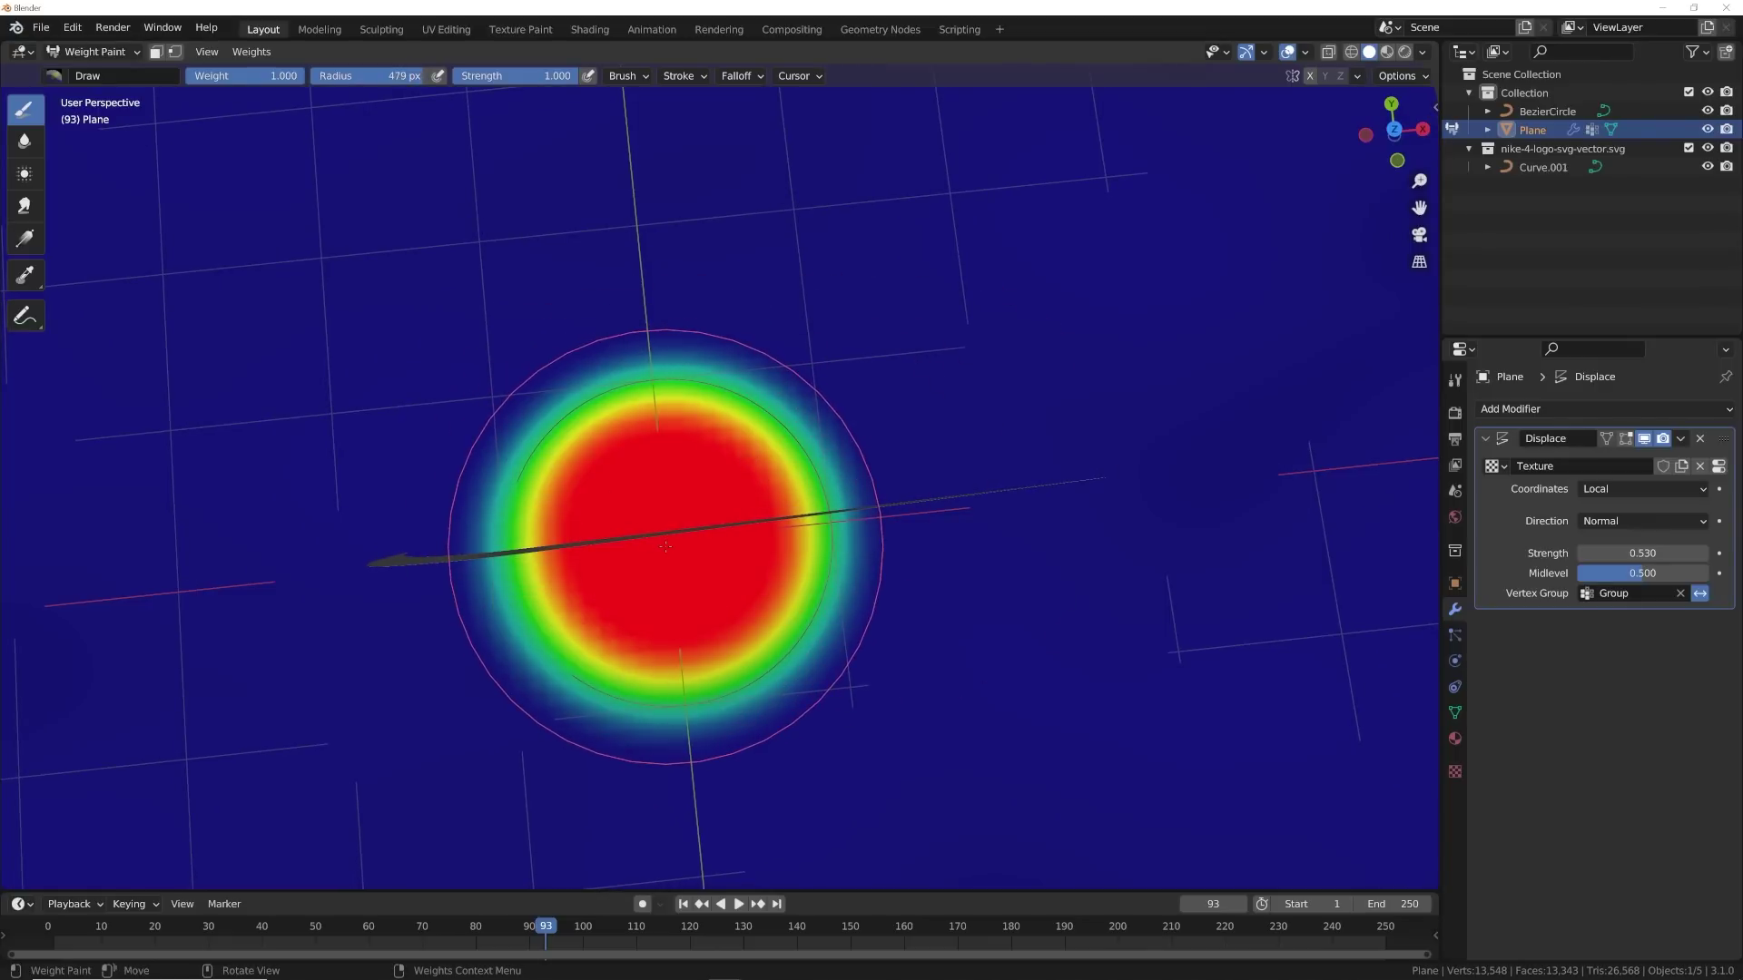
left_click(666, 546)
left_click(665, 546)
mouse_move(666, 546)
left_mouse_down()
mouse_move(672, 589)
mouse_move(712, 562)
mouse_move(727, 508)
mouse_move(662, 490)
mouse_move(595, 526)
mouse_move(671, 622)
mouse_move(735, 617)
mouse_move(660, 485)
left_mouse_up()
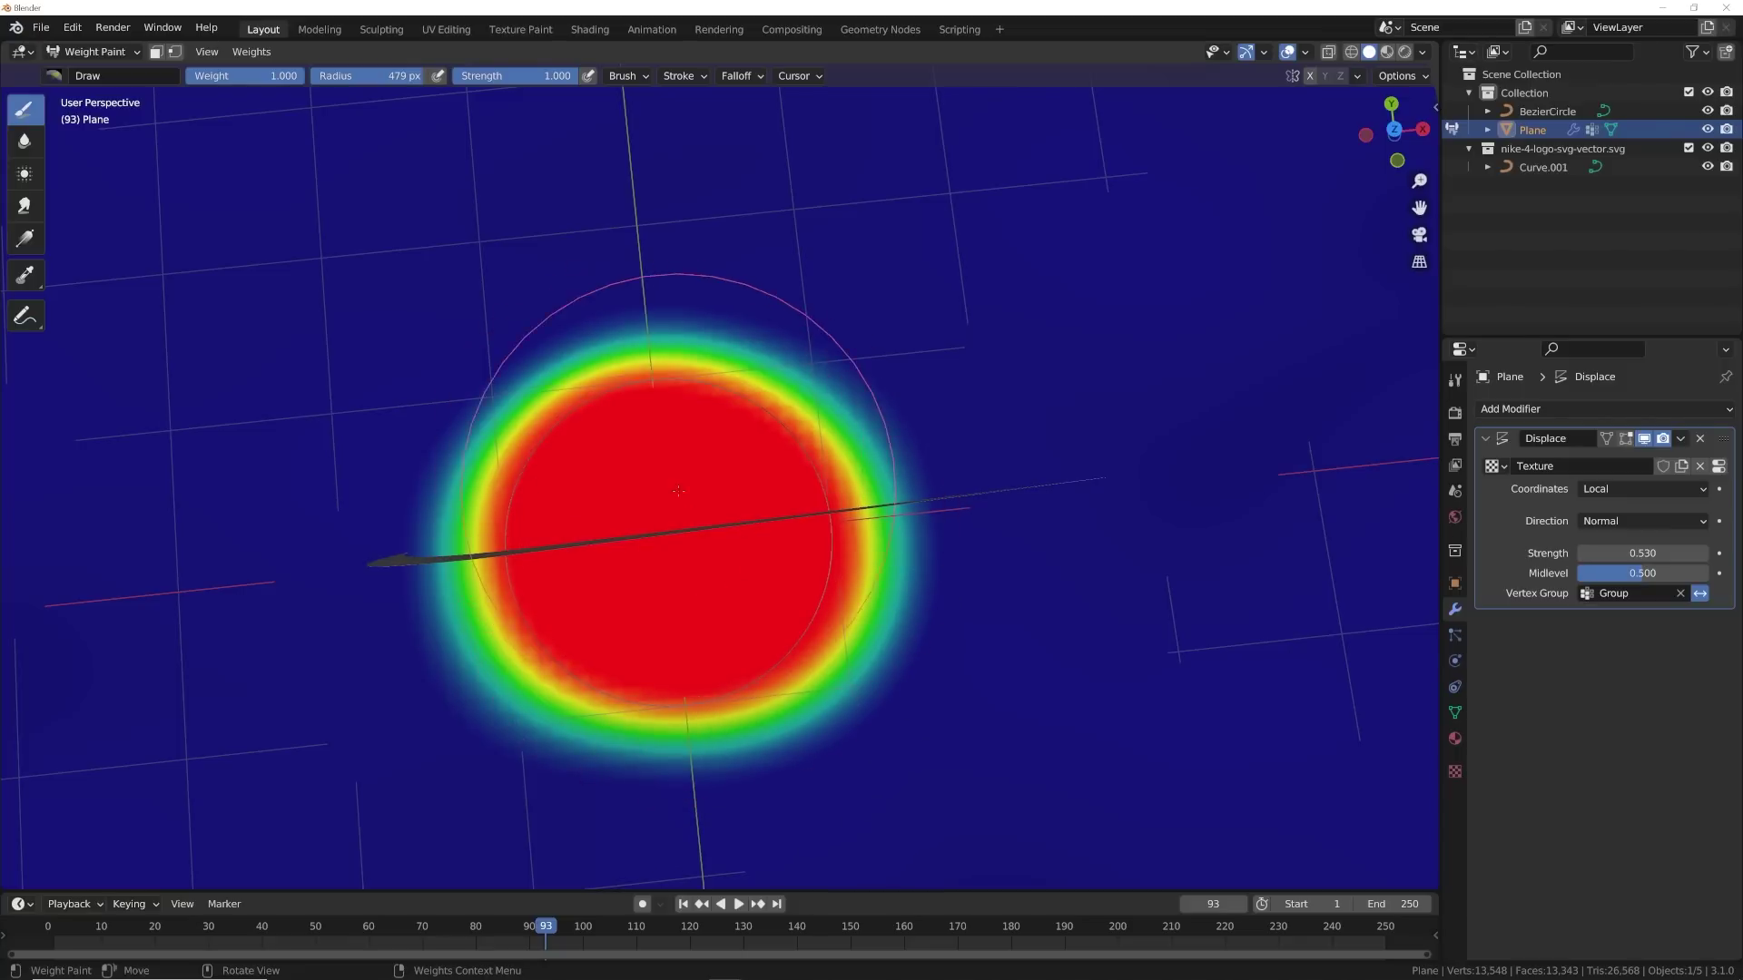
left_click(96, 51)
left_click(100, 71)
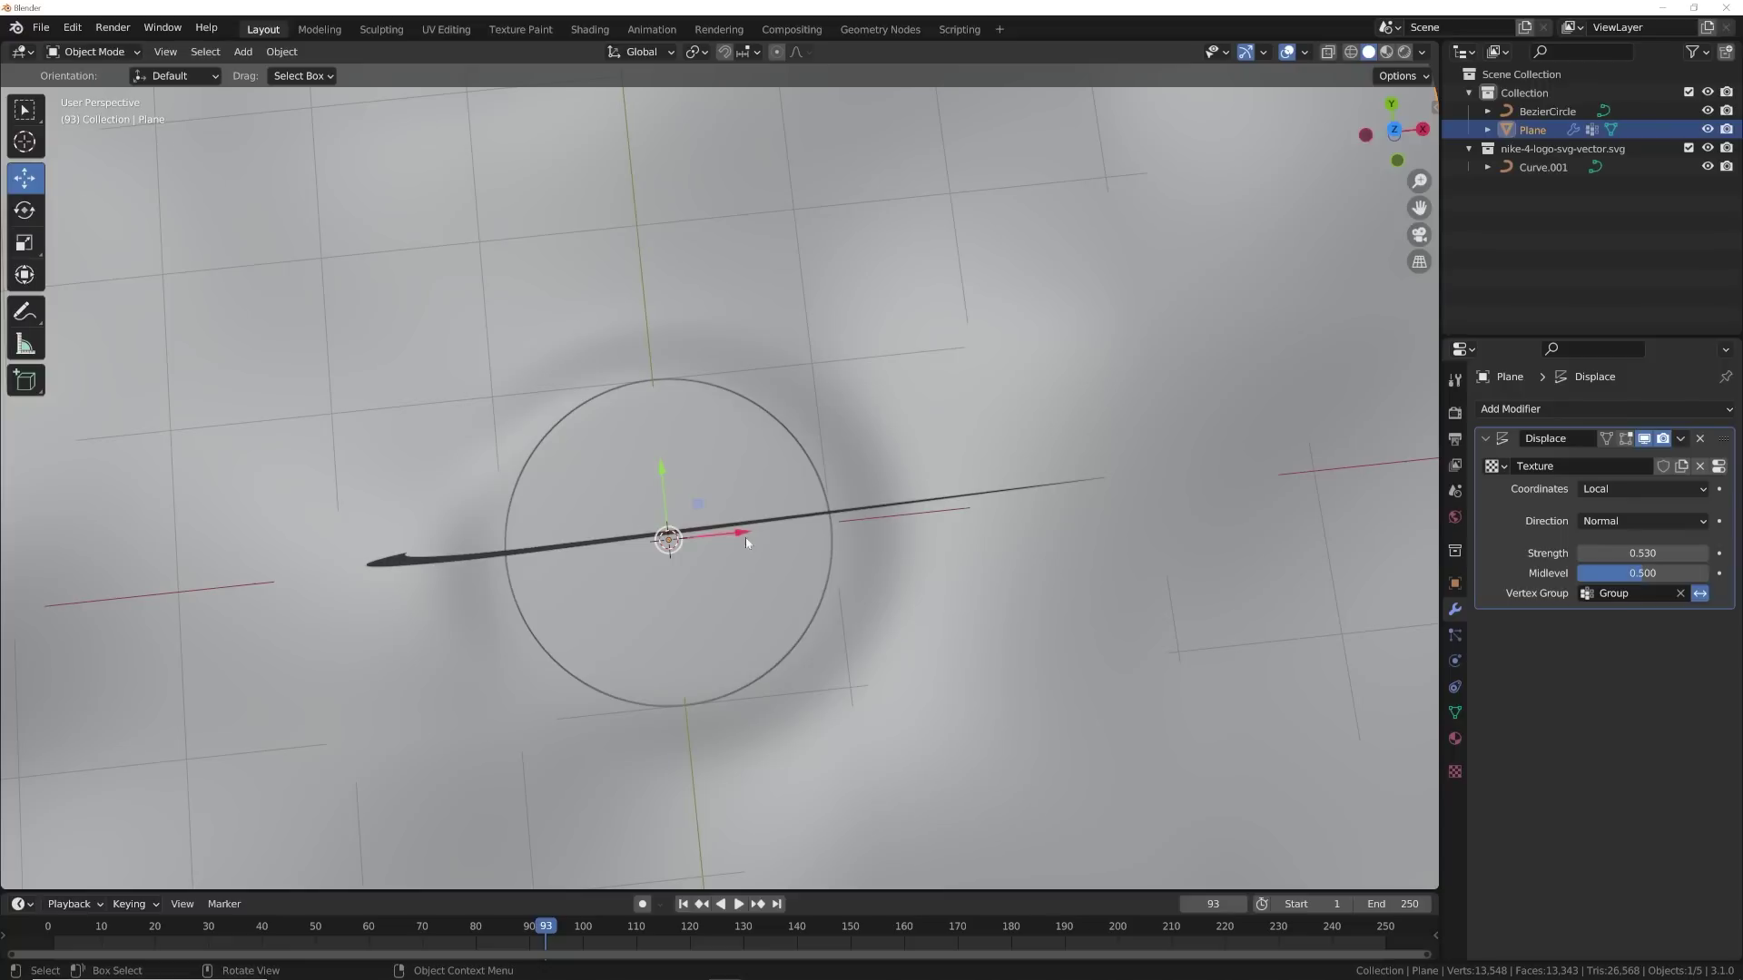
- Raise the Bezier circle slightly above the flattened terrain area along Z and deselect it
middle_click_drag(717, 509, 770, 368)
scroll(634, 496, "up", 4)
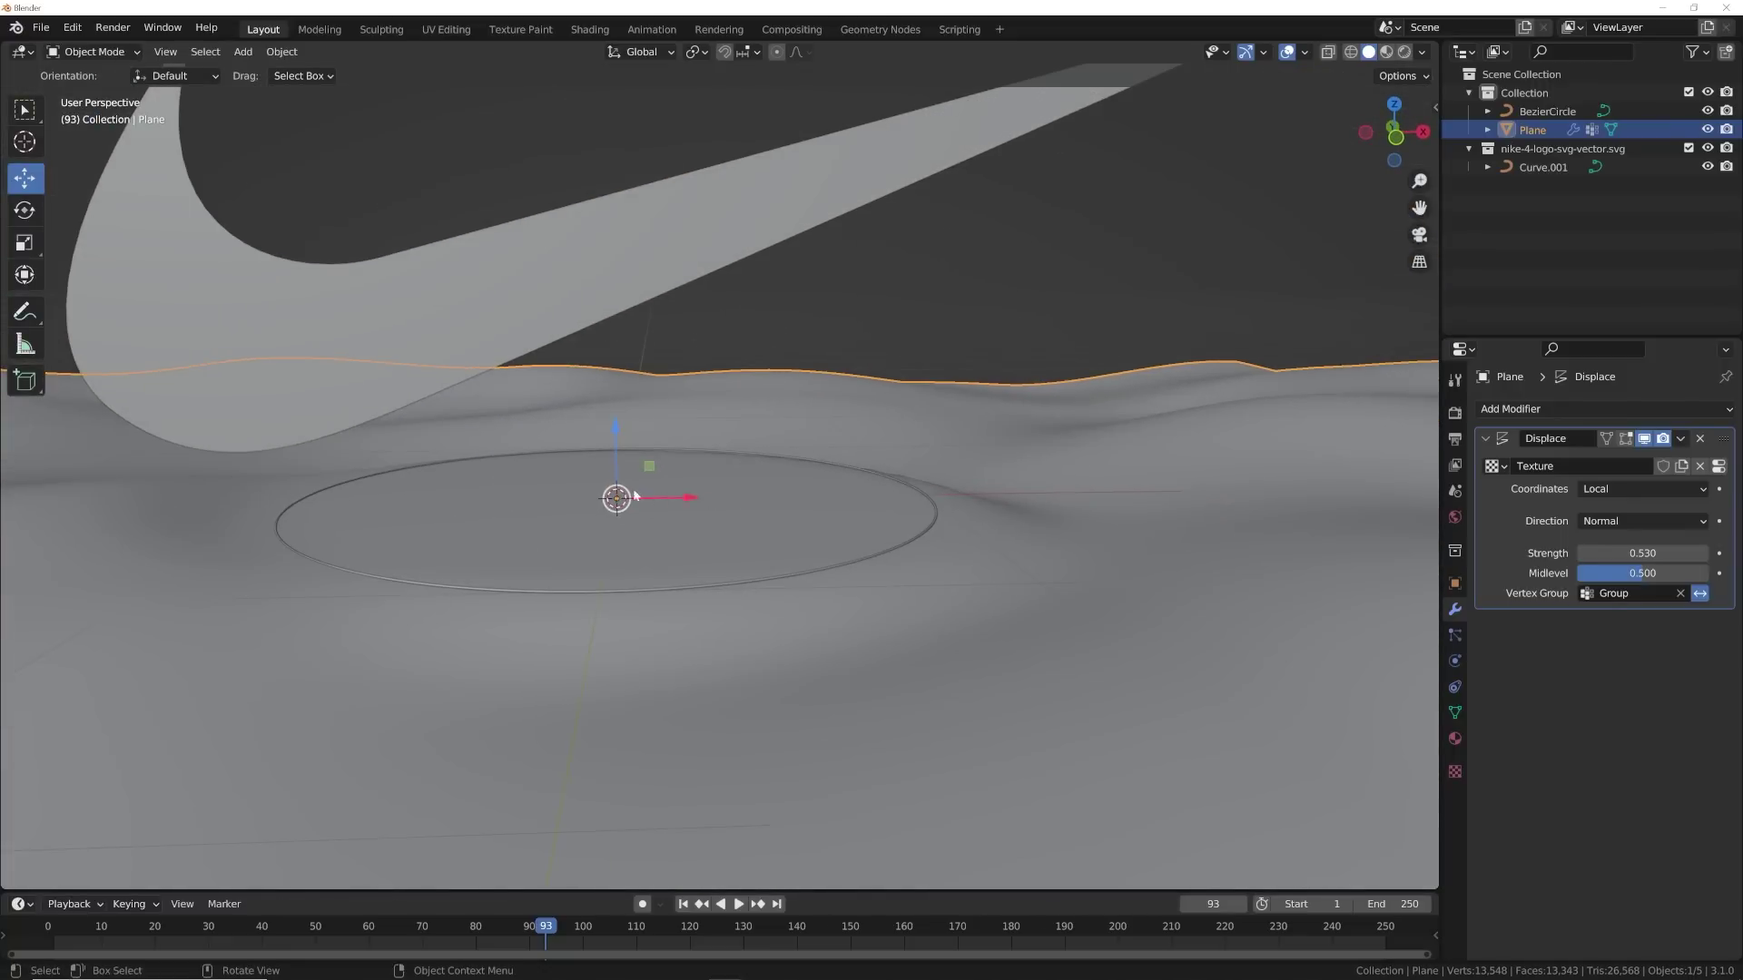
left_click(749, 589)
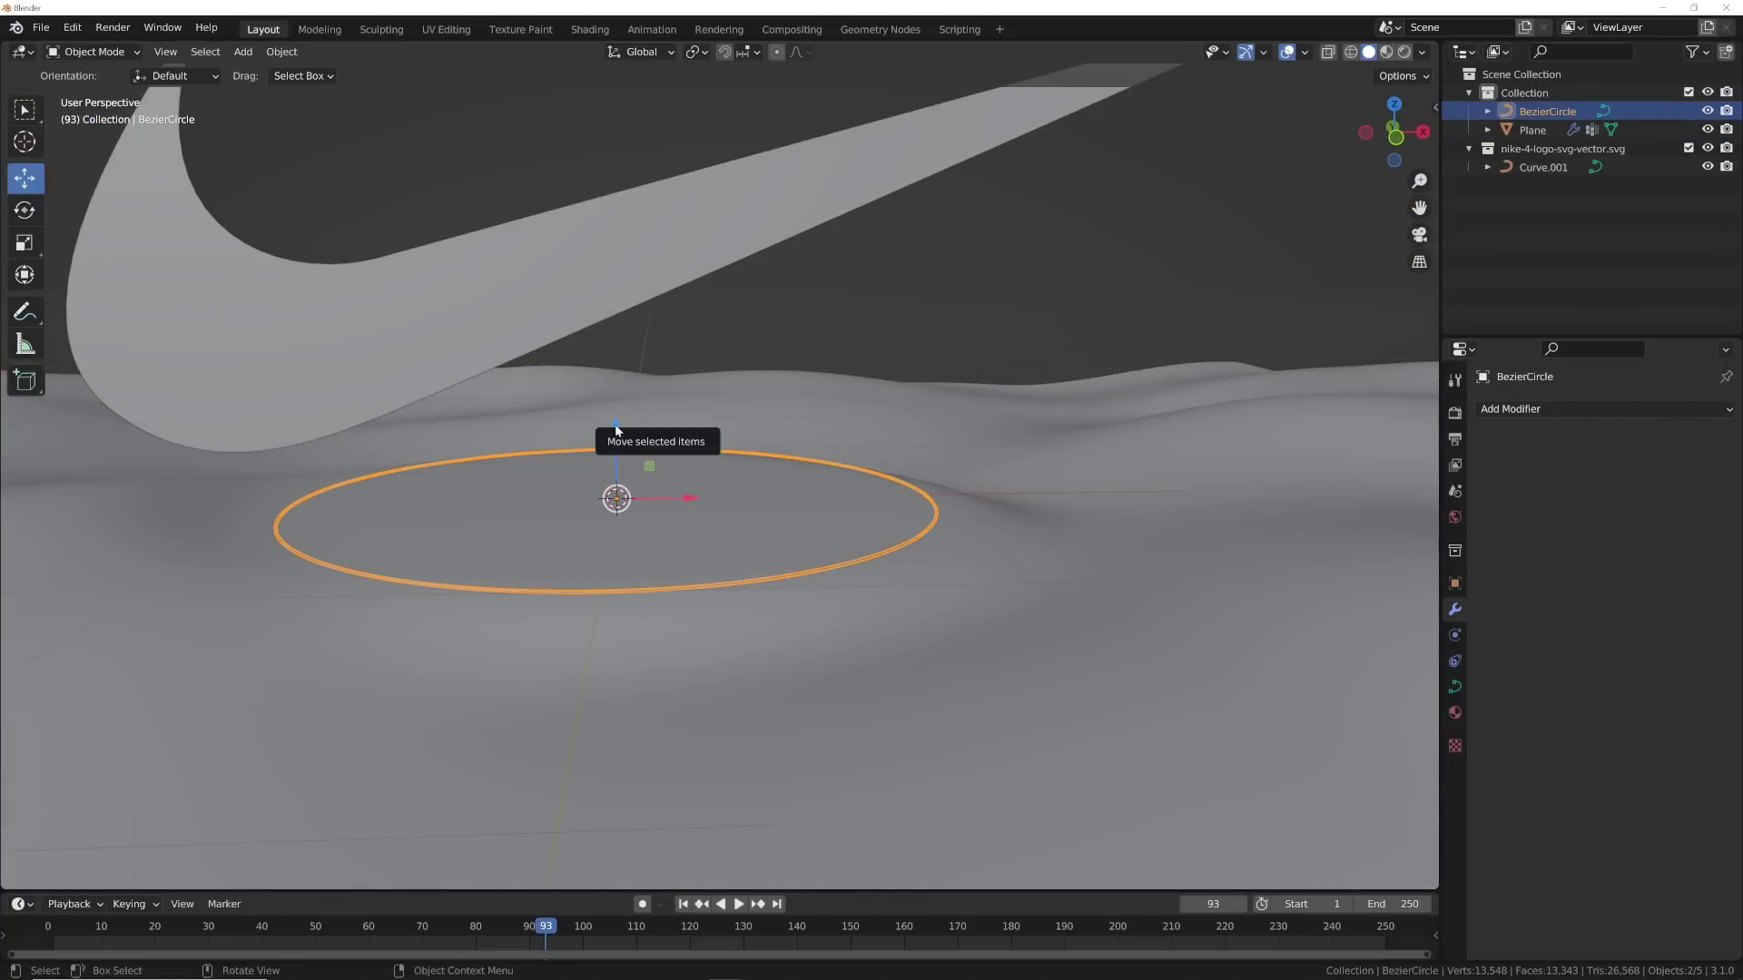
left_click_drag(614, 428, 614, 424)
left_click(913, 304)
middle_click_drag(590, 501, 609, 579)
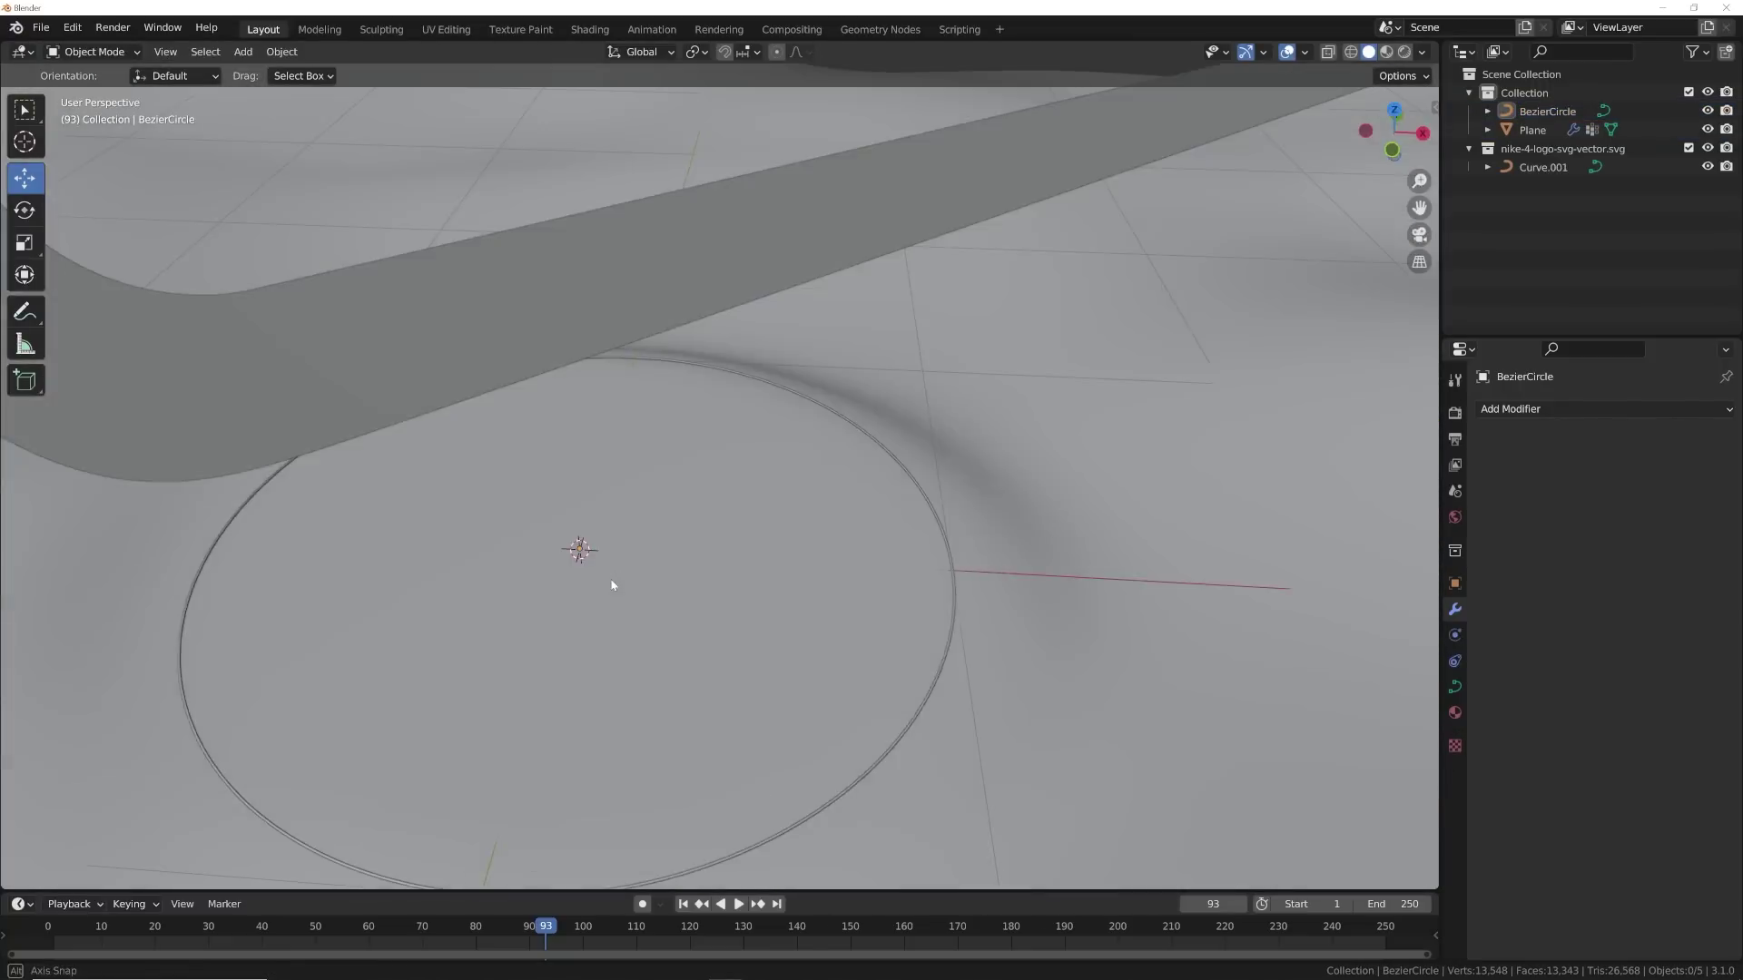
scroll(613, 581, "down", 5)
middle_click_drag(787, 606, 785, 543)
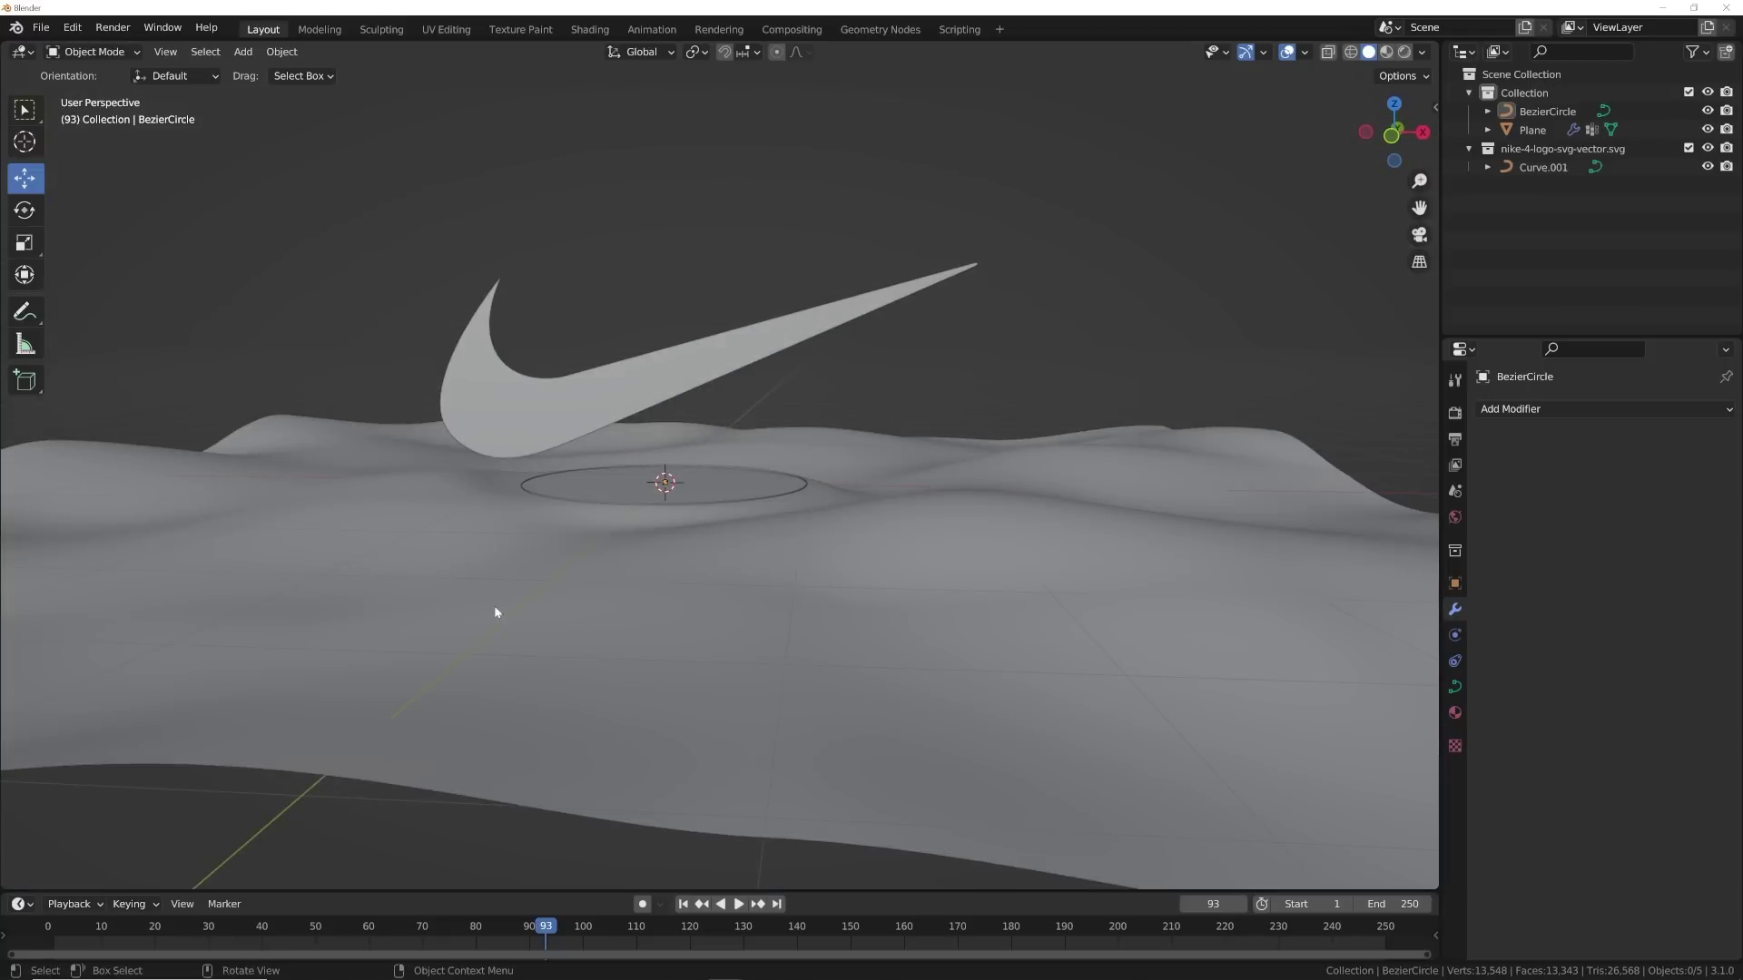
- Add a Plain Axes empty at the 3D cursor in the centre of the Bezier circle
scroll(508, 623, "up", 4)
key("shift+a")
mouse_move(713, 393)
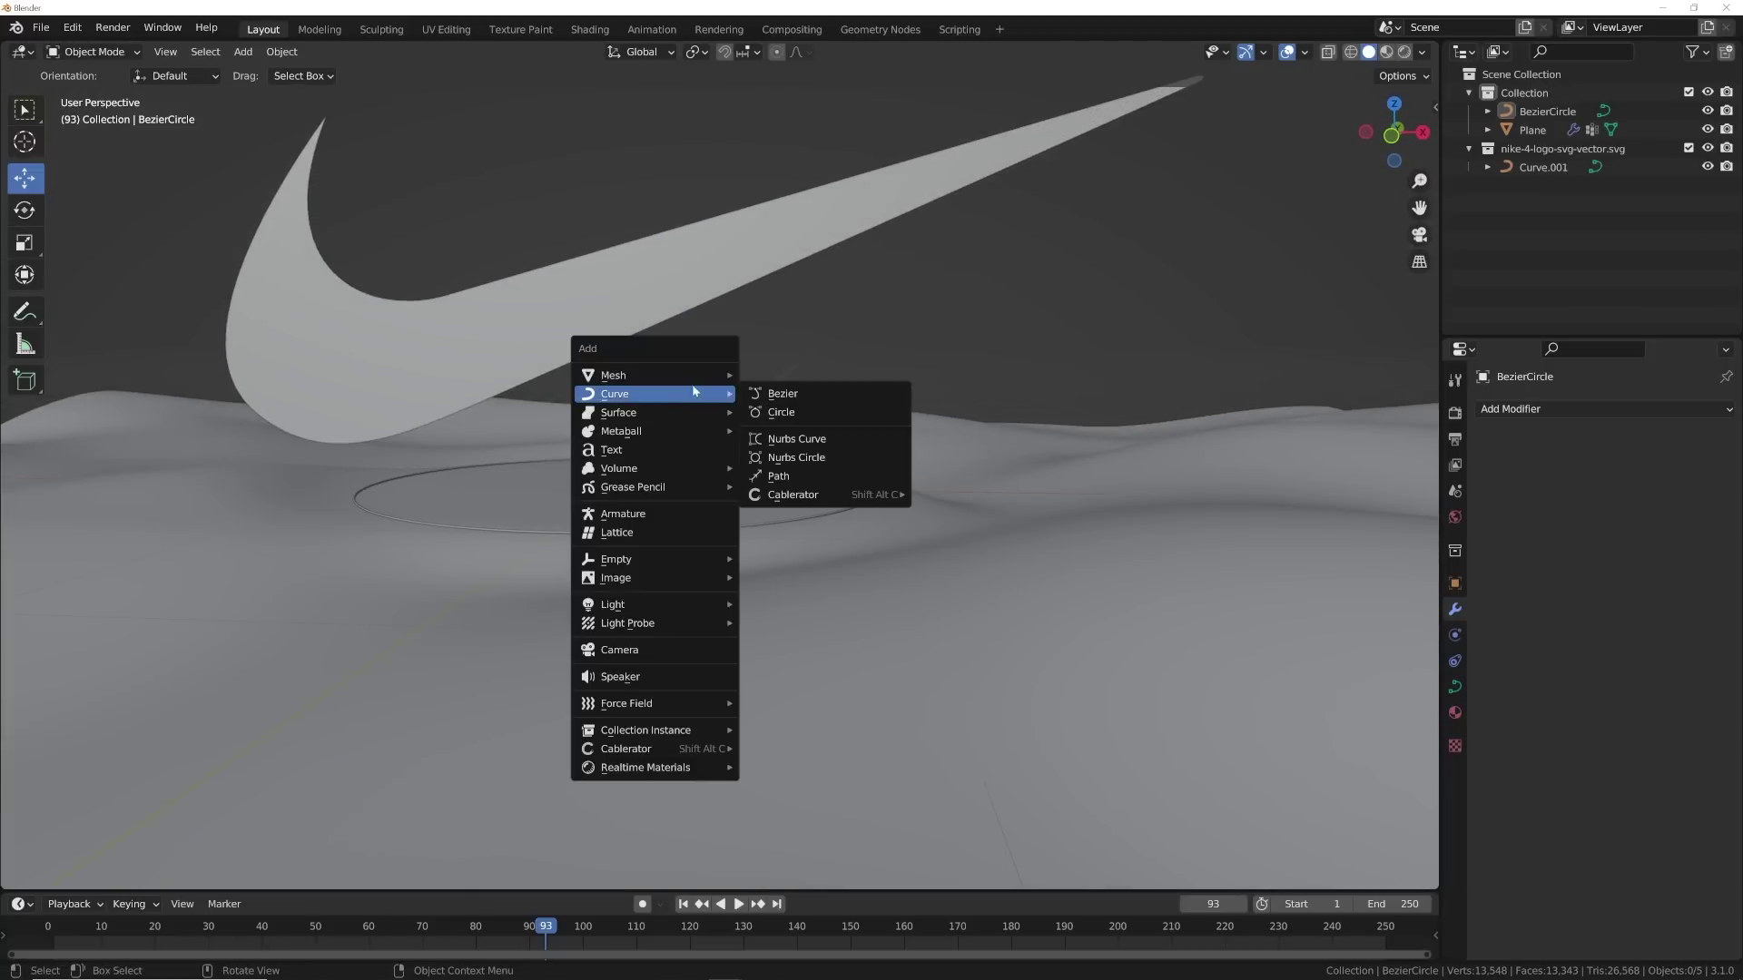
mouse_move(708, 559)
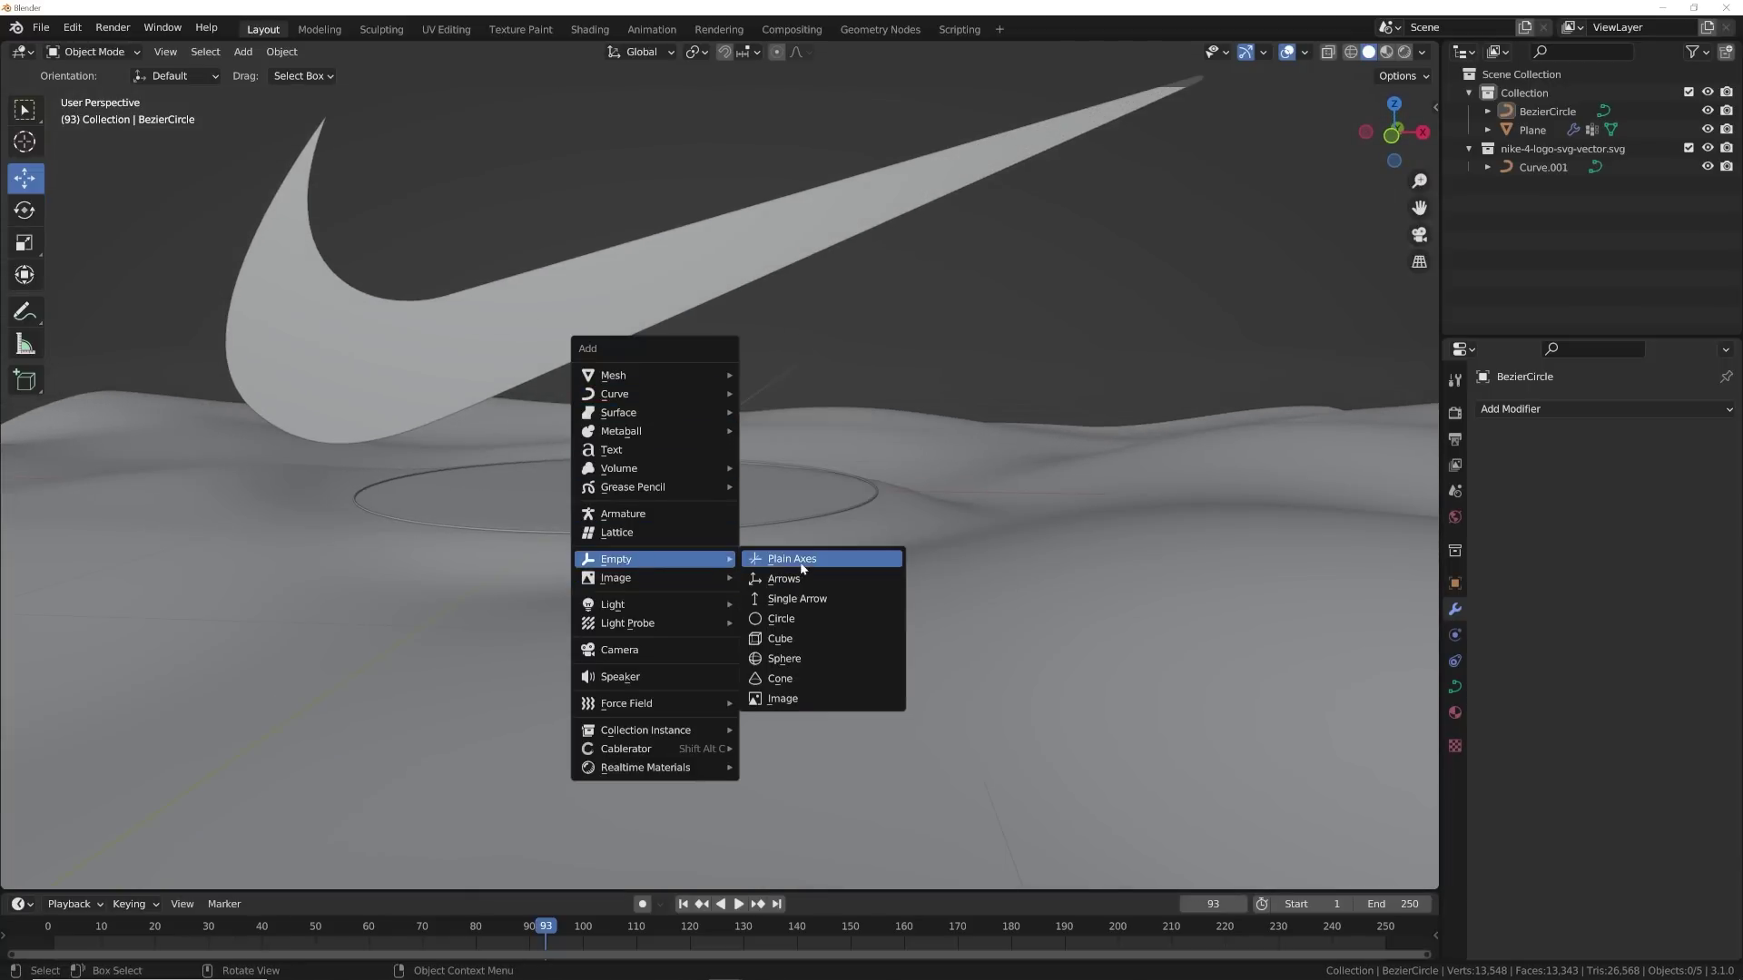
left_click(792, 560)
- Set the texture coordinates of the terrain's Displace modifier to Object, with the Empty as the reference object
left_click(1087, 601)
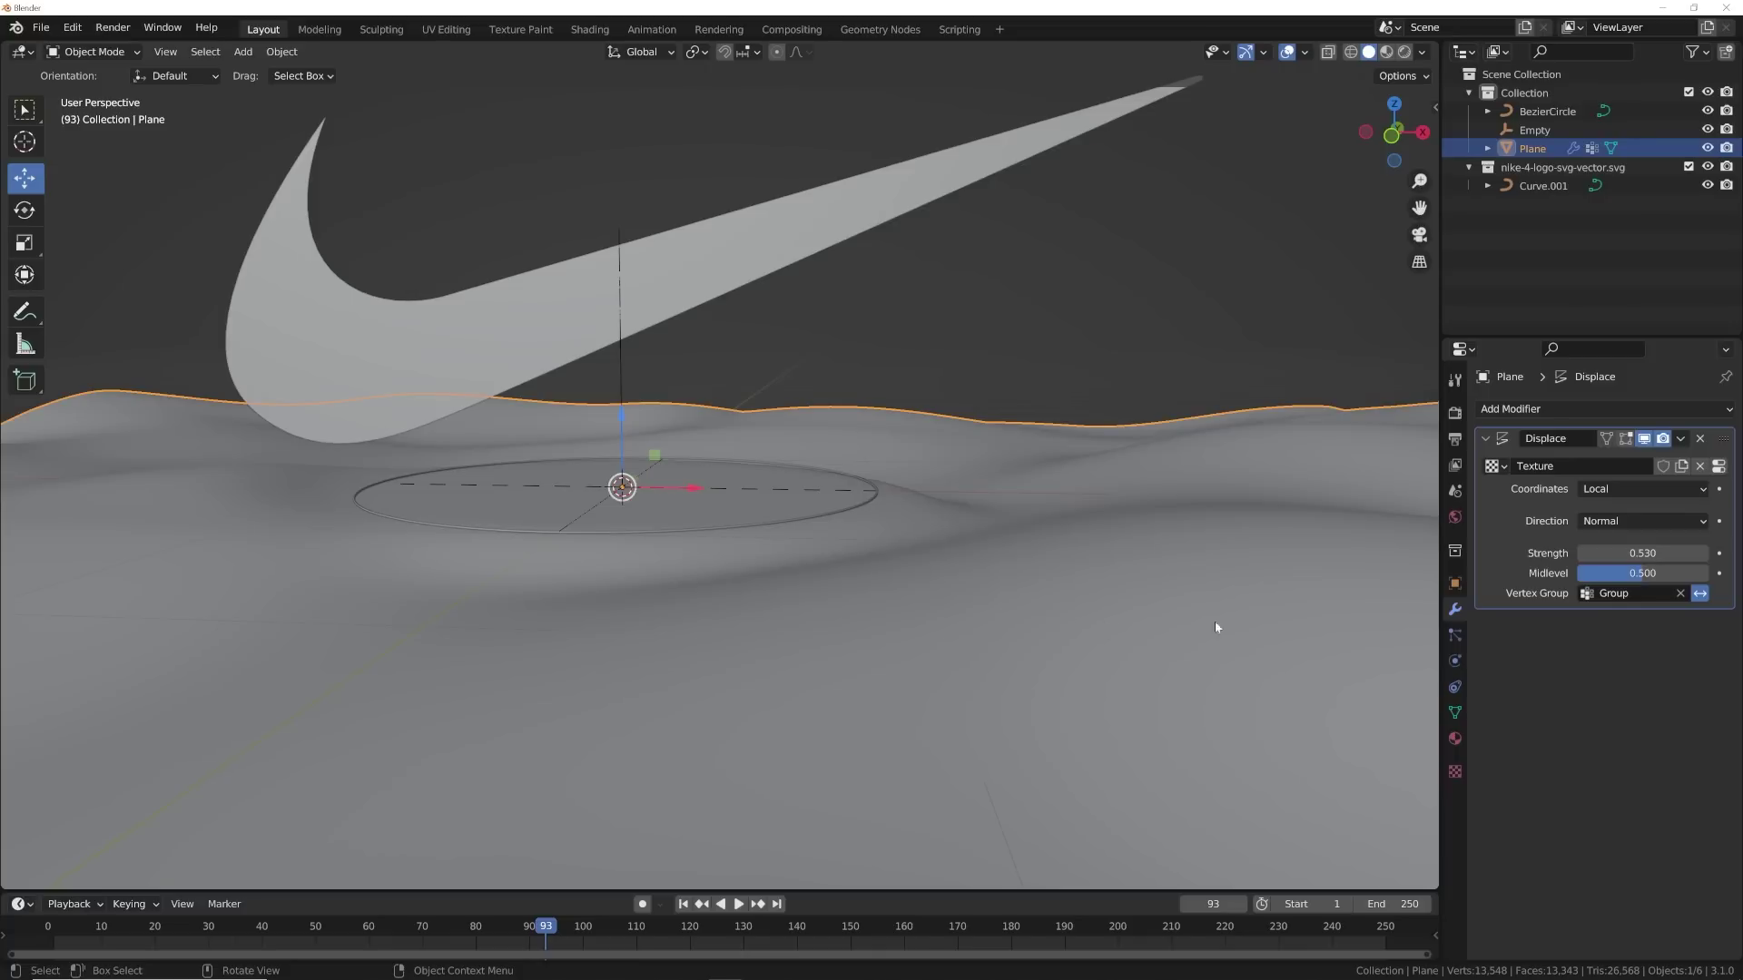
left_click(1611, 489)
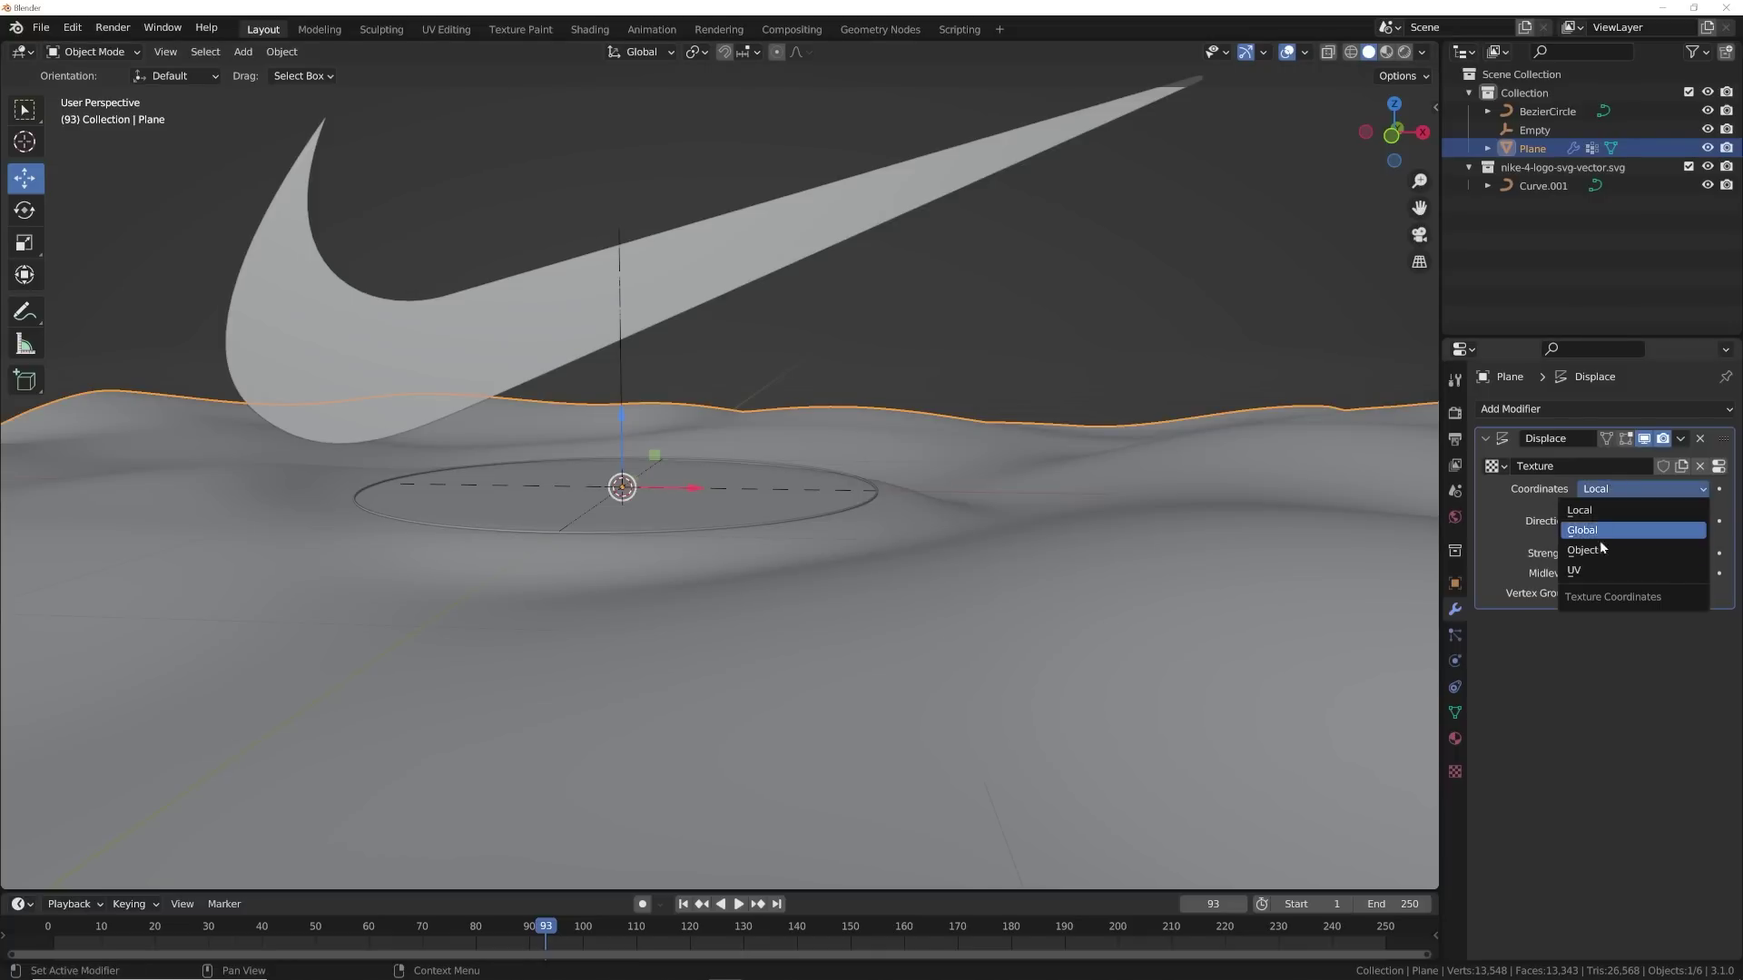
left_click(1588, 547)
left_click(1611, 511)
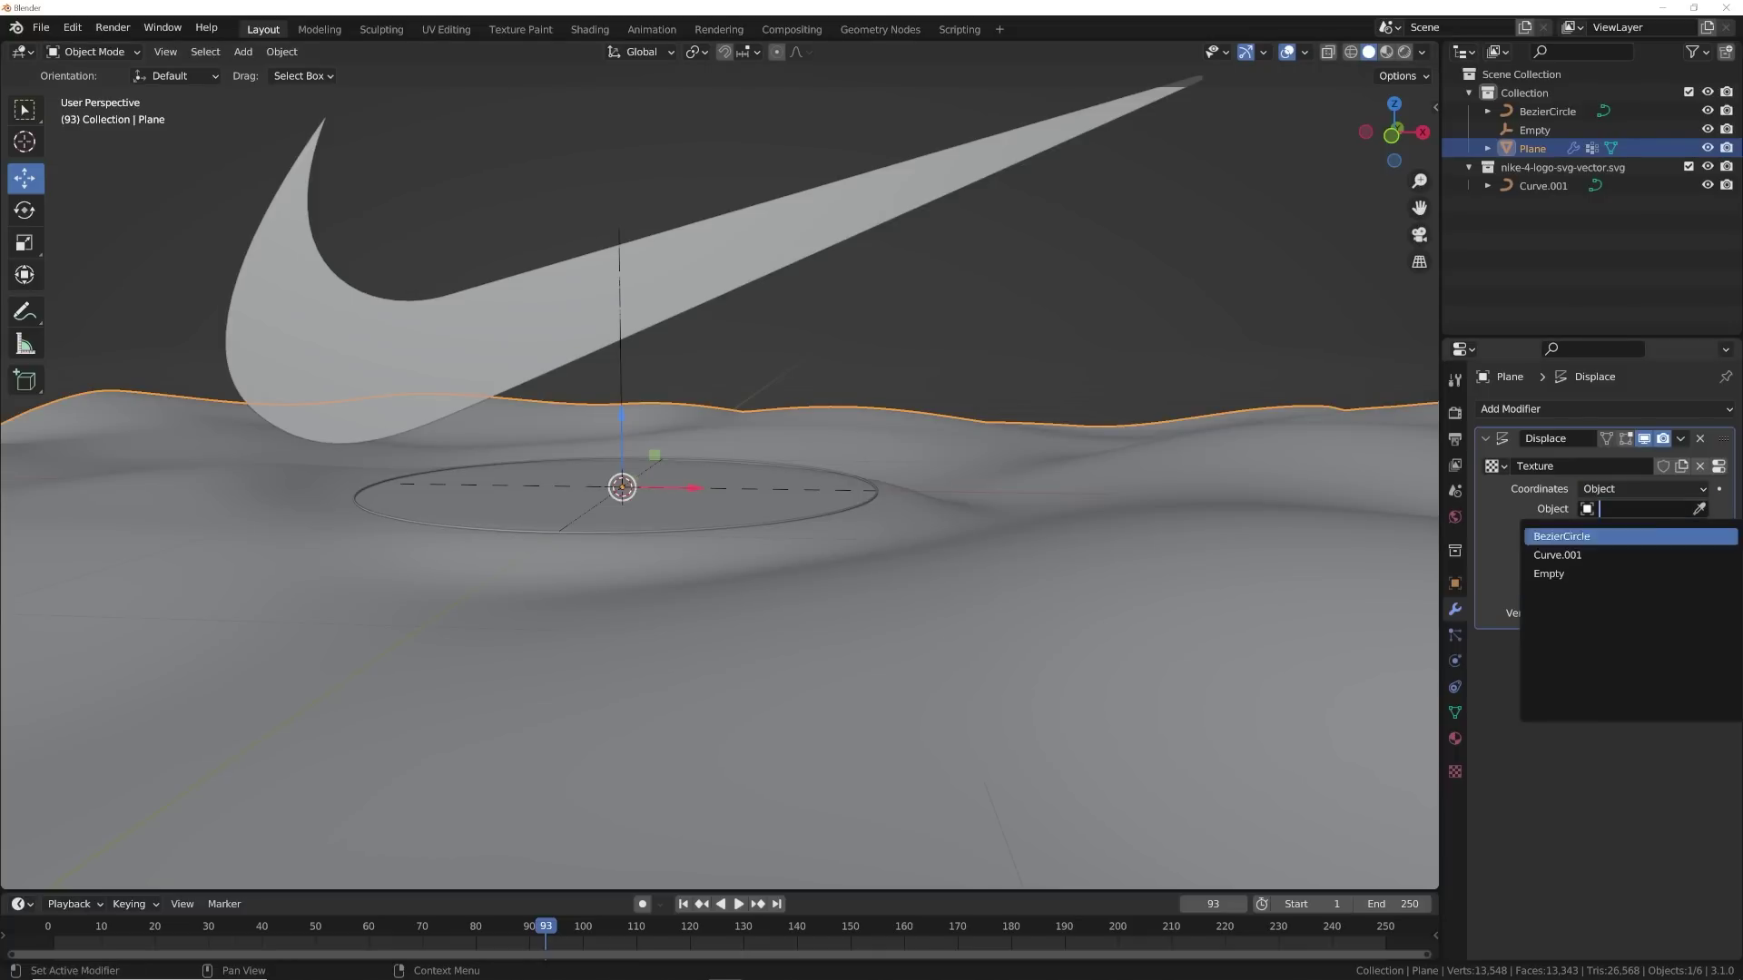
left_click(1615, 573)
- Try rotating the empty freely to test its effect on the terrain's displacement, and cancel the rotation
left_click(621, 360)
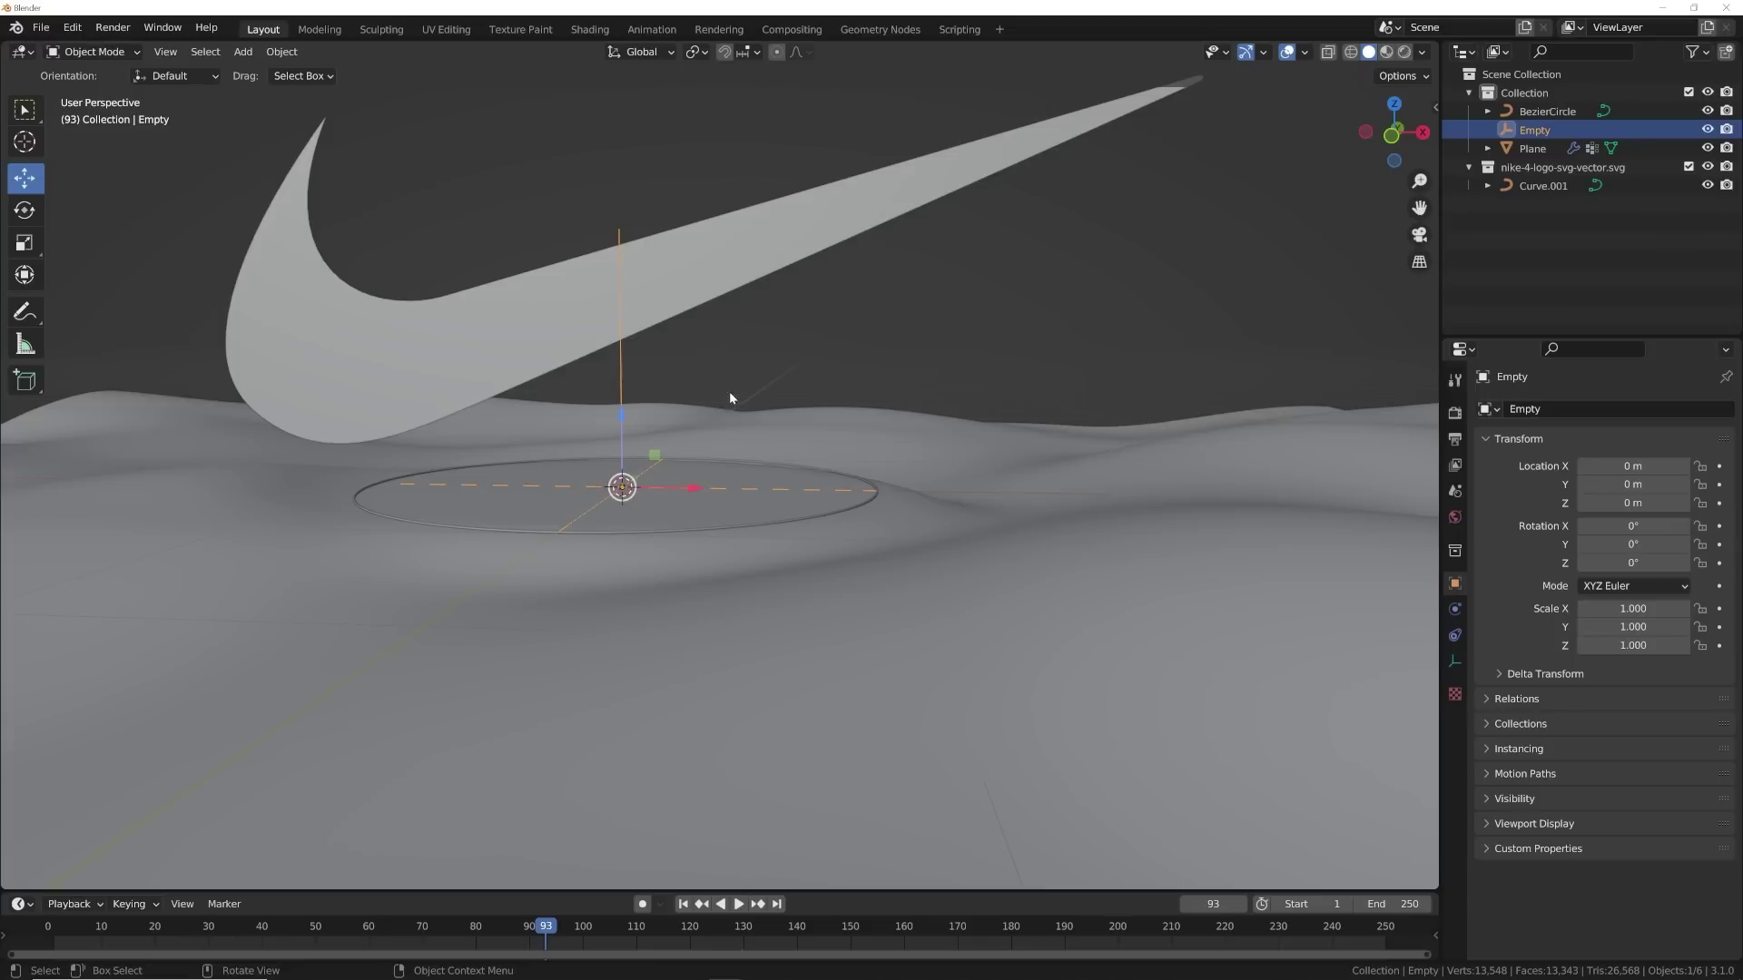
key("r")
key("r")
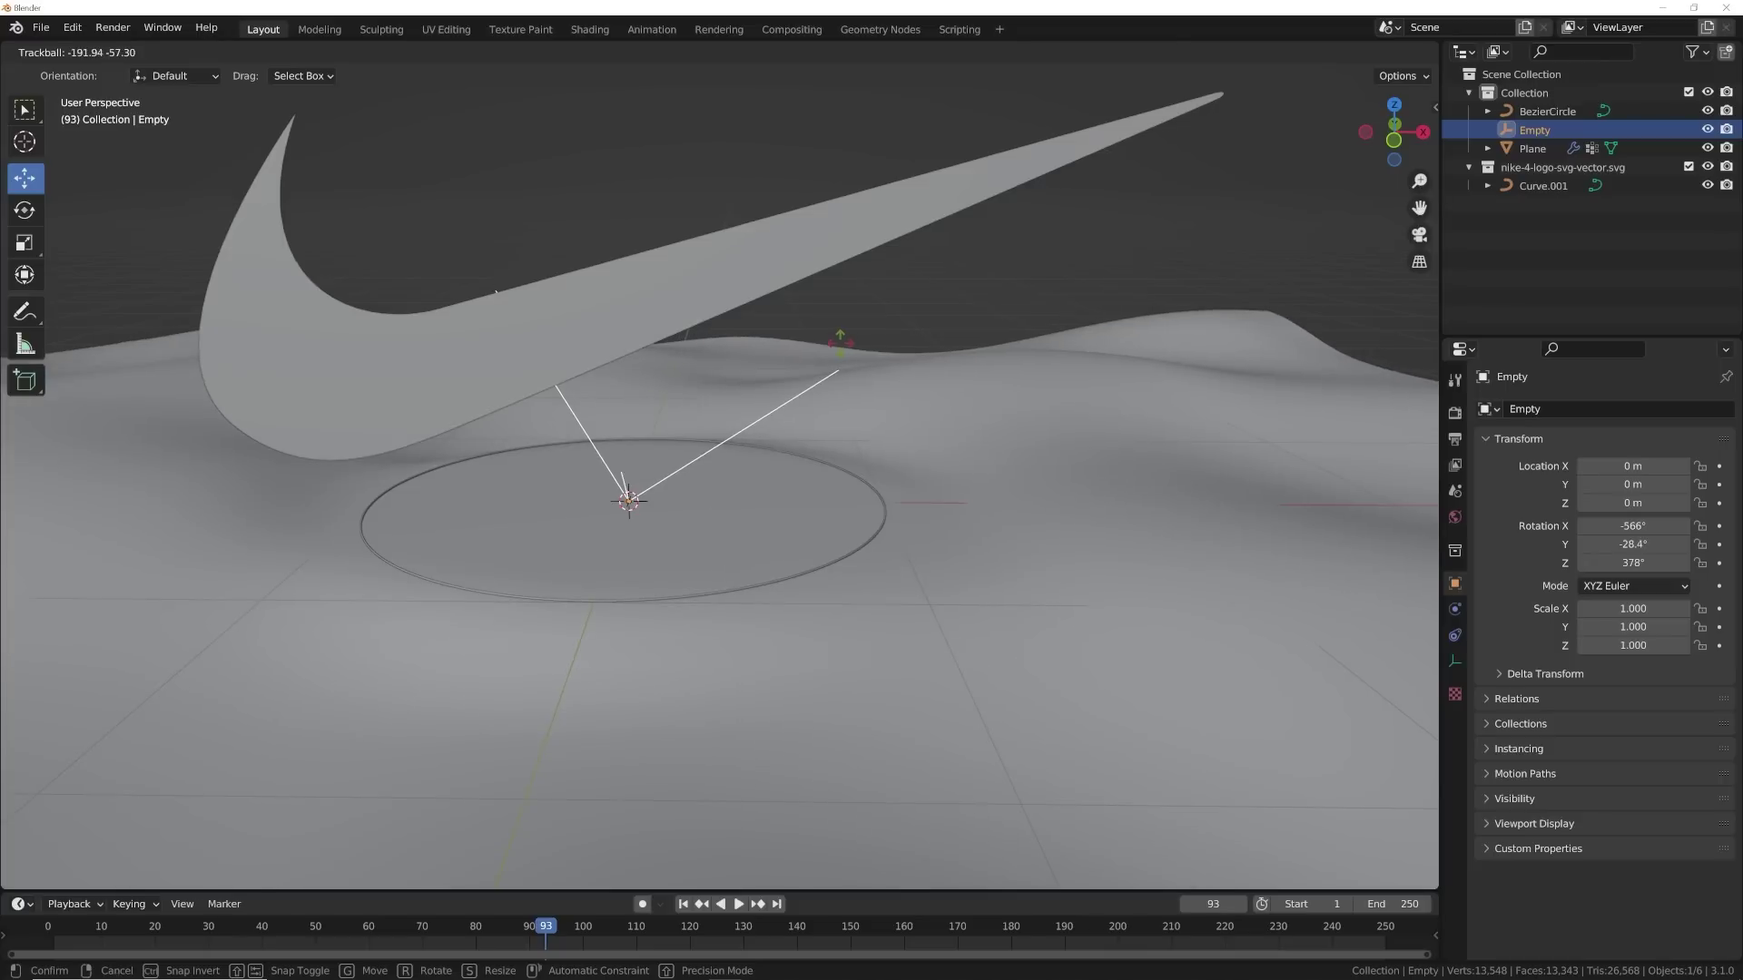
key("Escape")
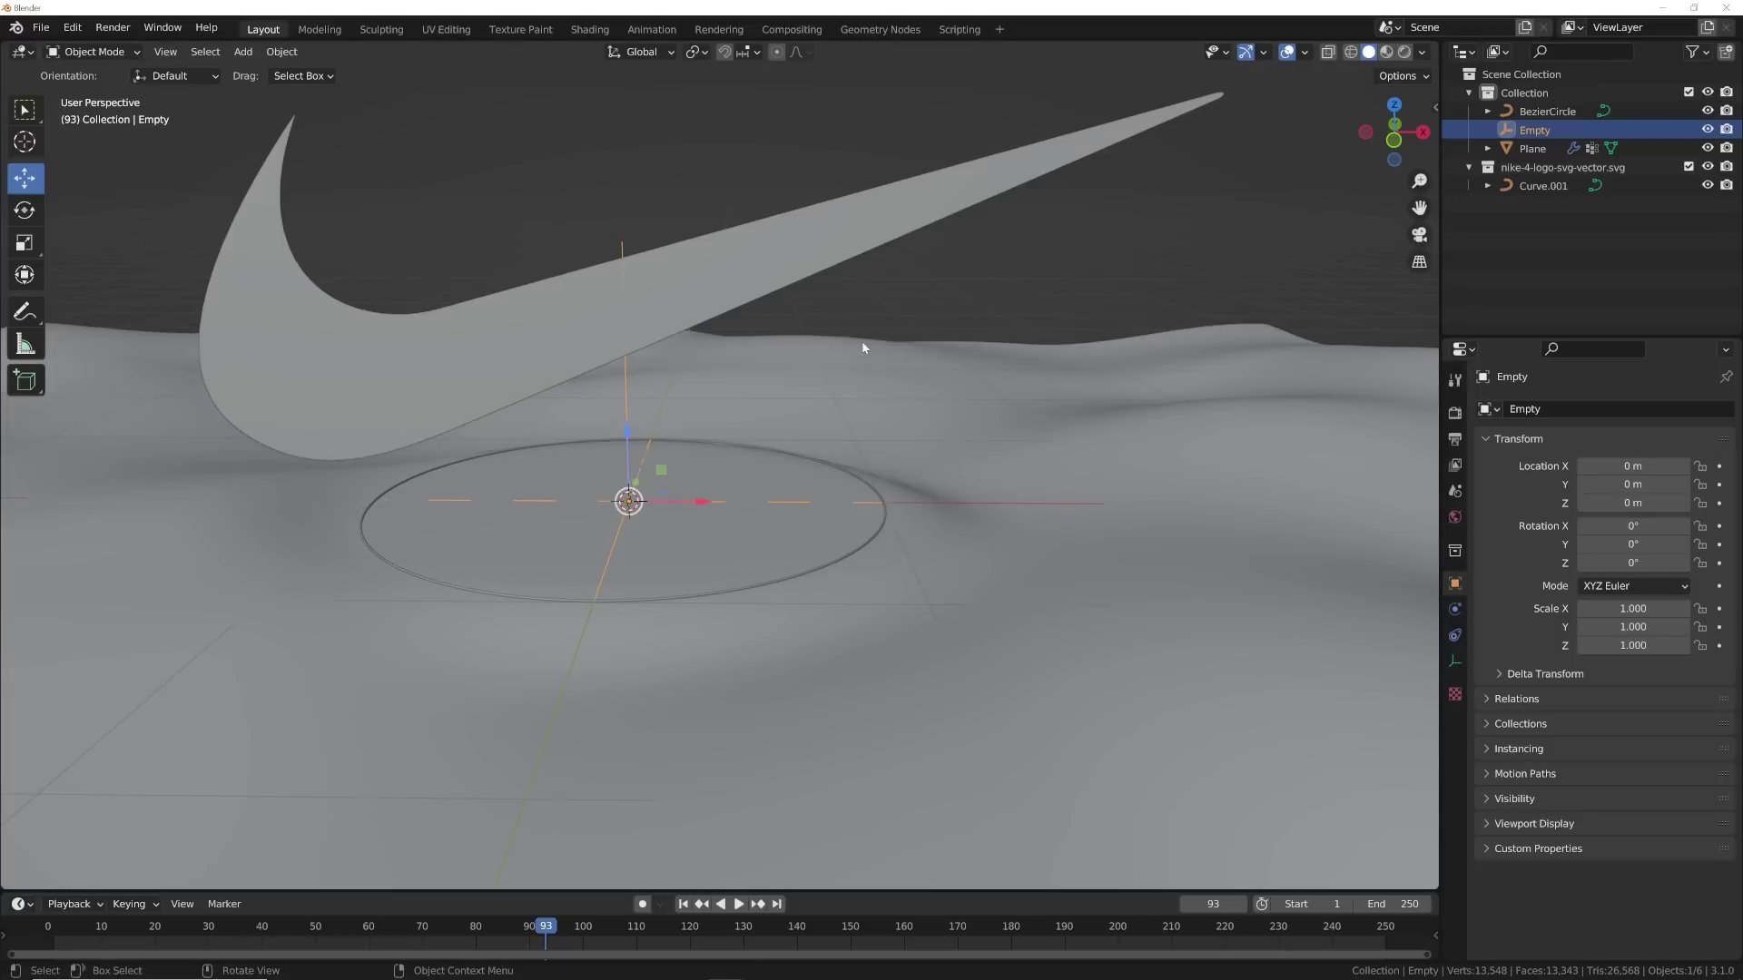
scroll(910, 429, "down", 3)
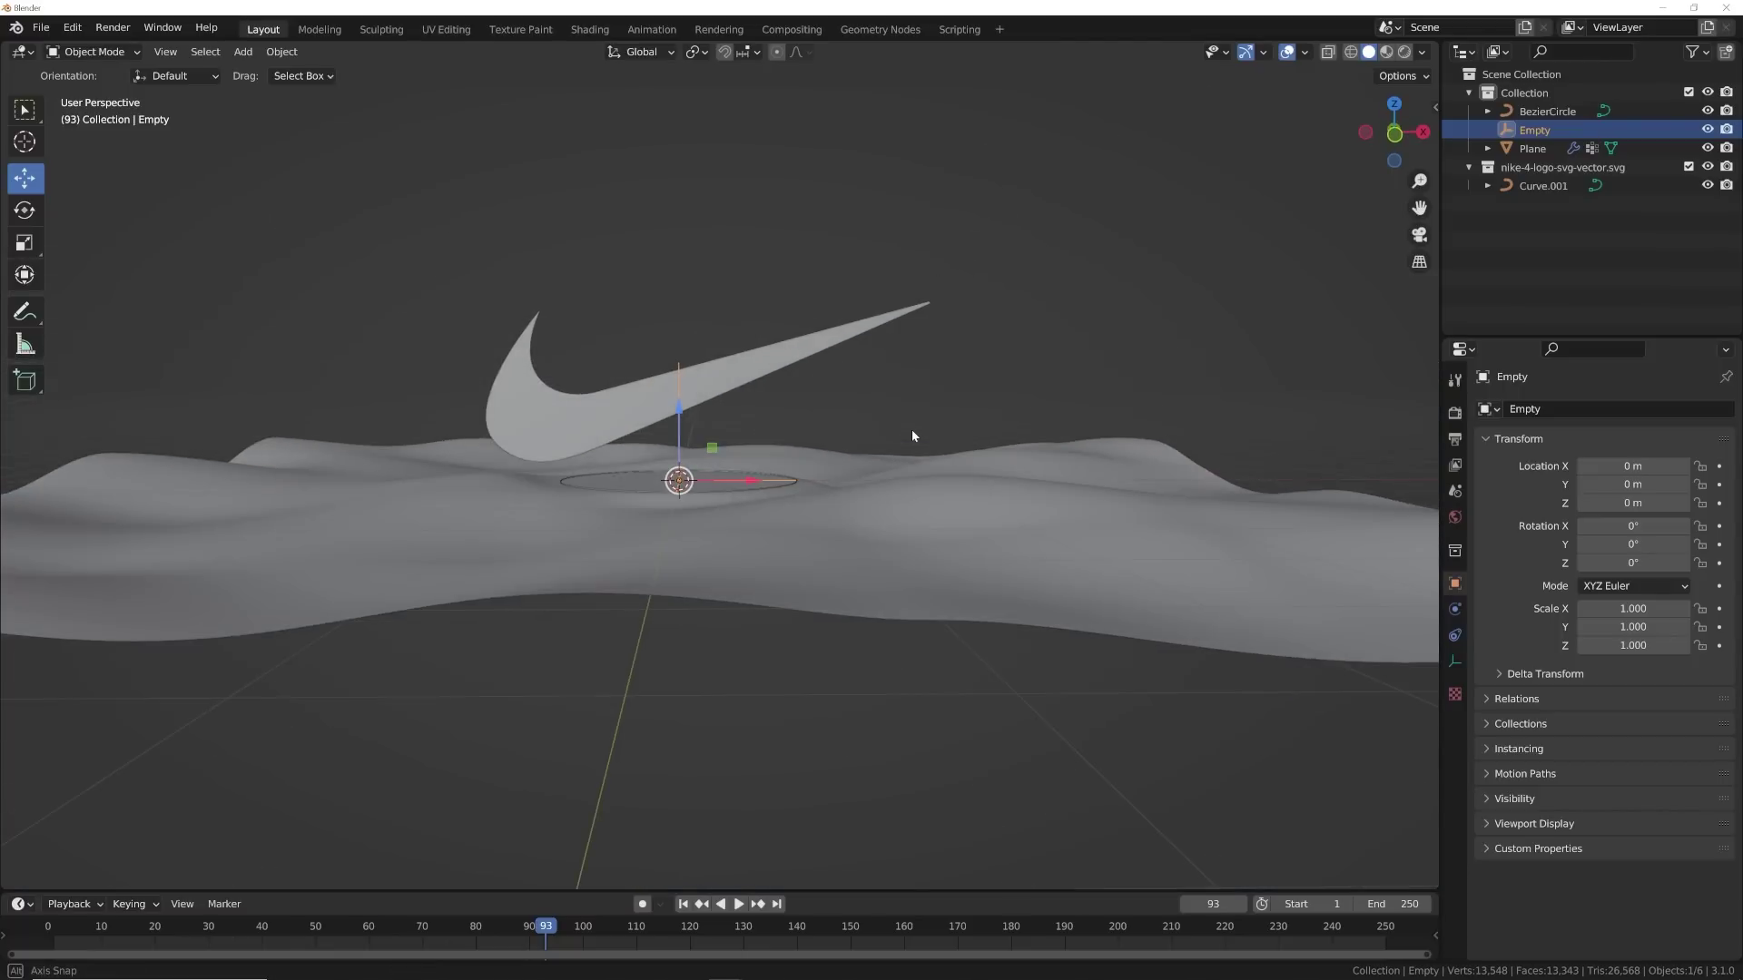
- Select the terrain plane and create a new material for it in the Shading workspace, enlarging the viewport over the timeline
left_click(1048, 530)
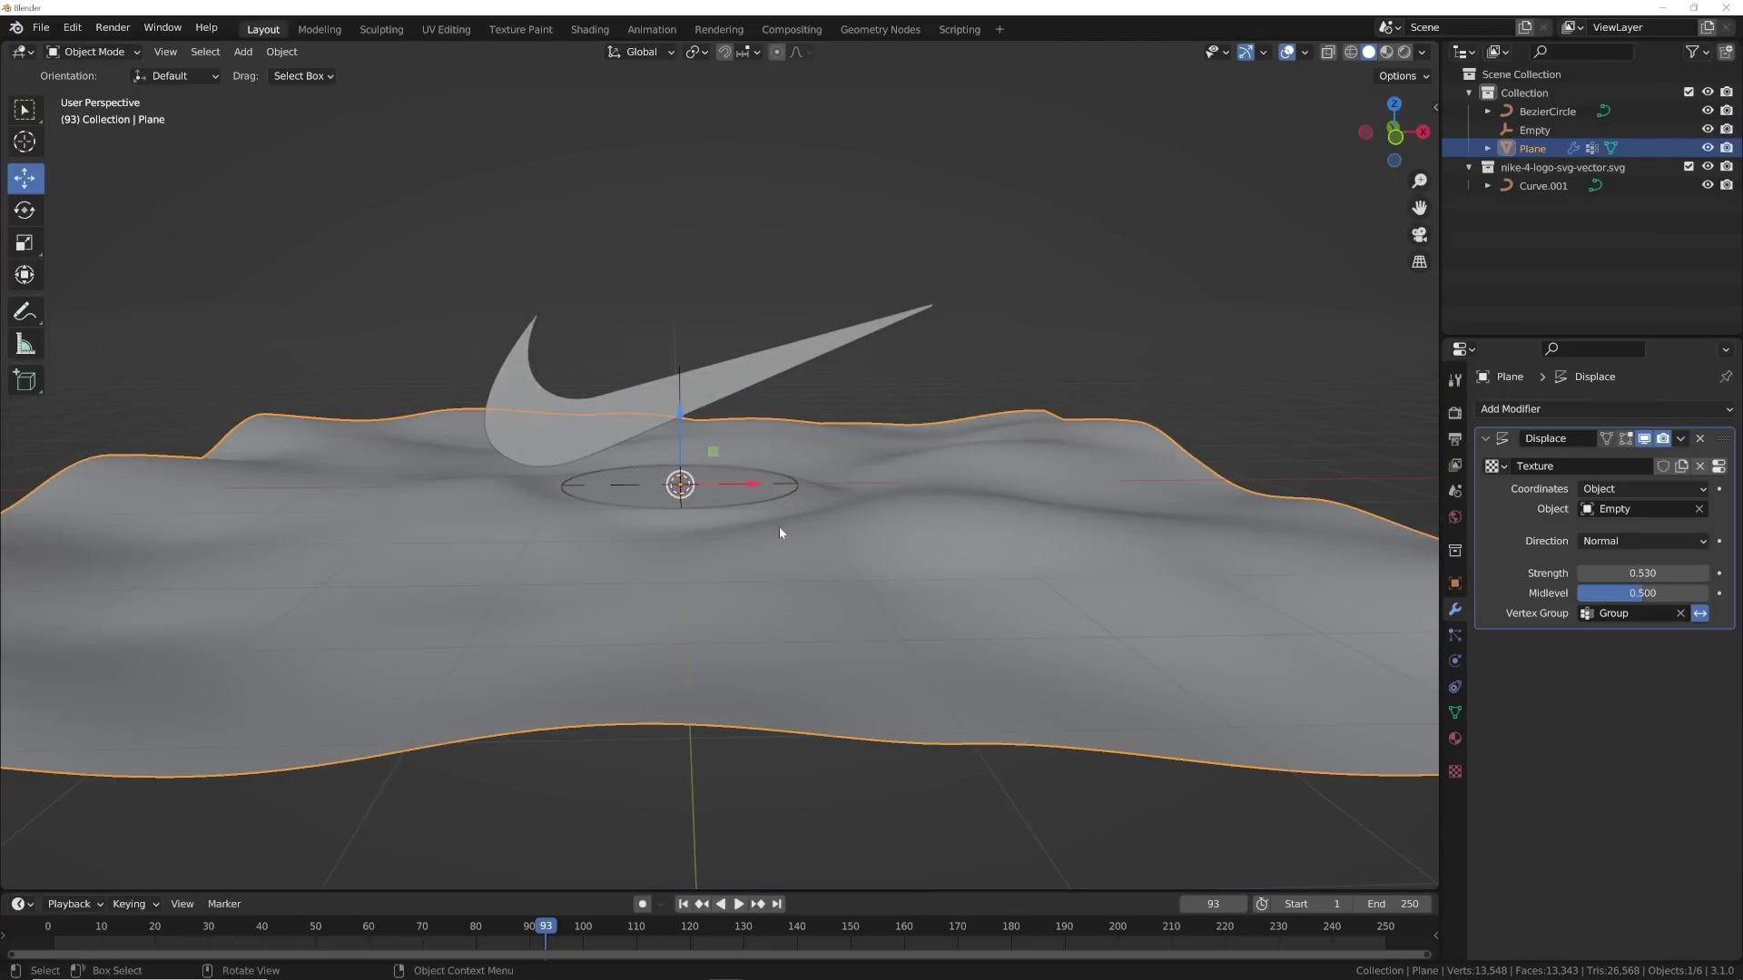
scroll(799, 526, "up", 3)
left_click(820, 520)
left_click(887, 545)
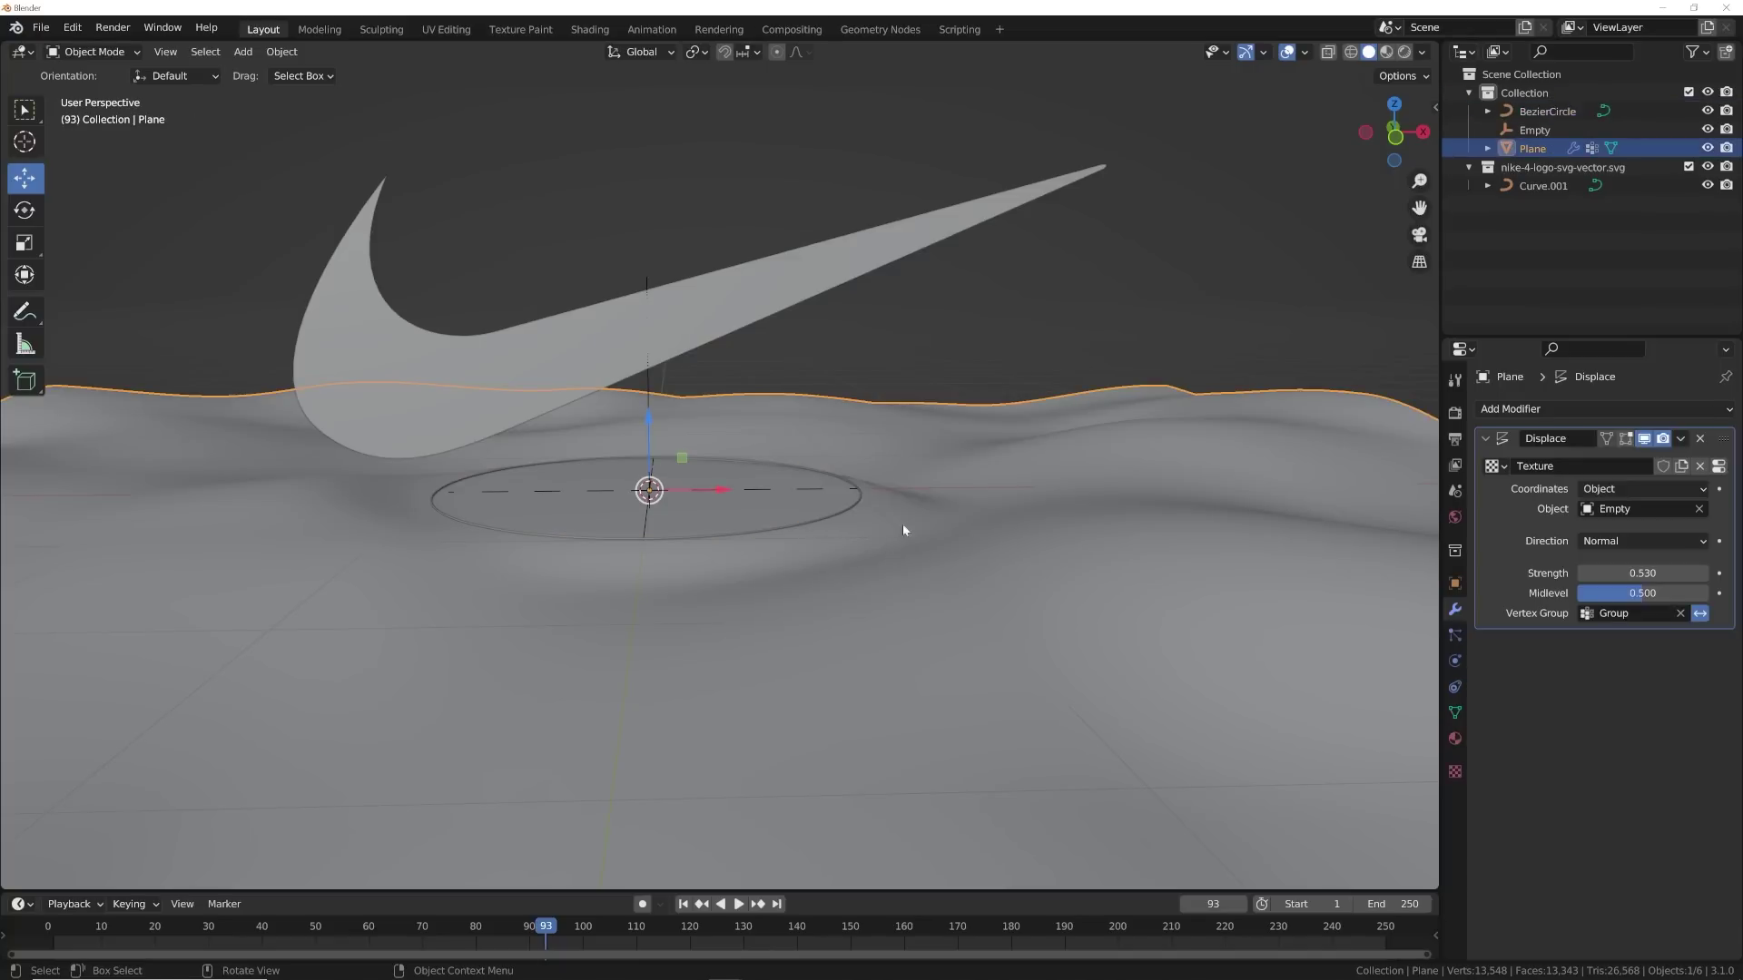
left_click(589, 29)
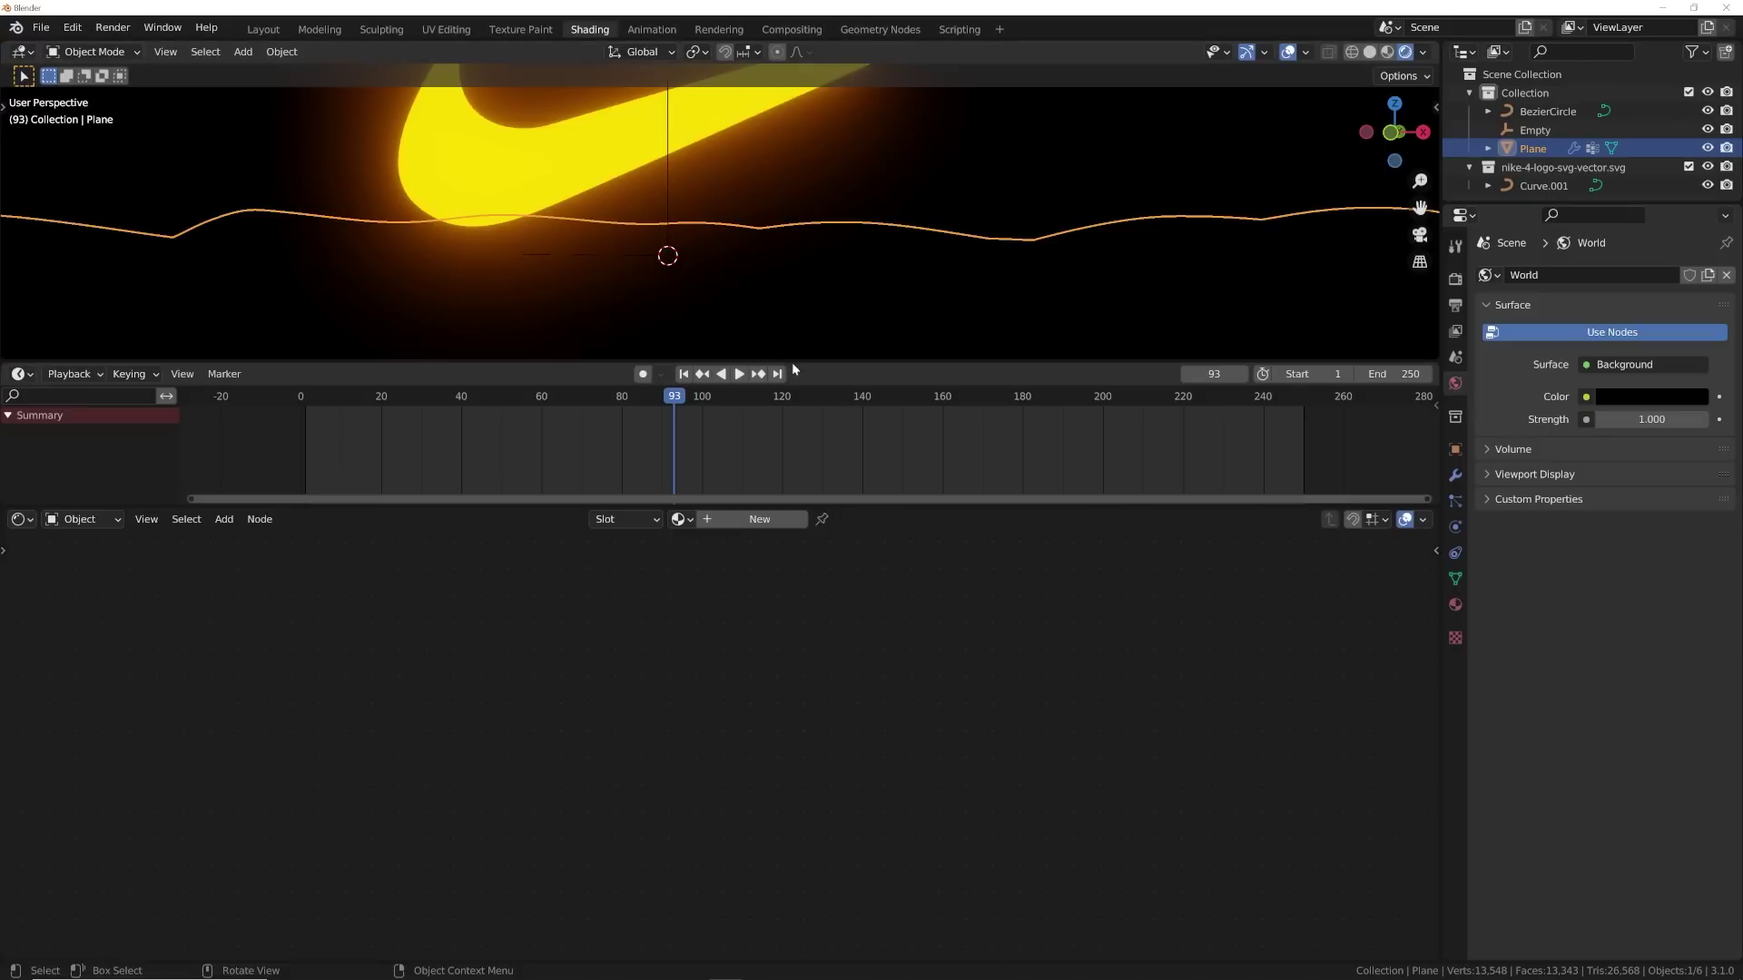
left_click_drag(5, 359, 47, 398)
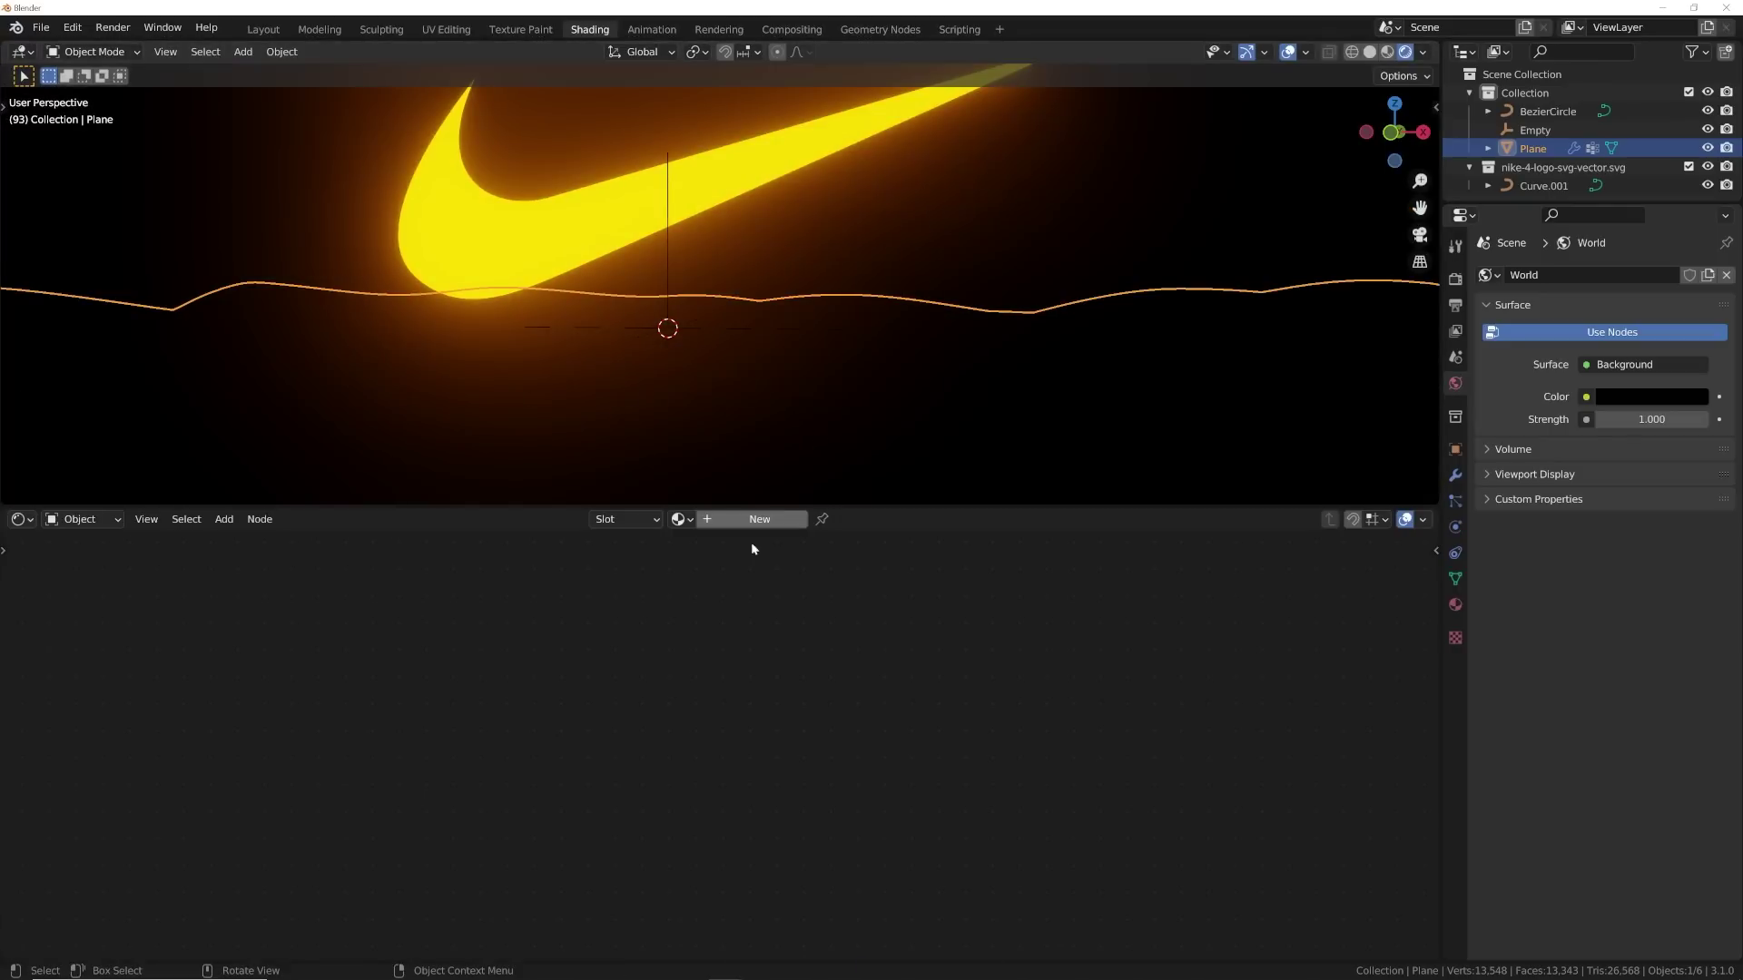
left_click(733, 521)
- Add a ColorRamp node beside the Principled BSDF in the terrain's material
middle_click_drag(1026, 670, 657, 481)
middle_click_drag(802, 700, 906, 643)
scroll(898, 649, "up", 1)
middle_click_drag(821, 749, 840, 714)
key("shift+a")
left_click(643, 685)
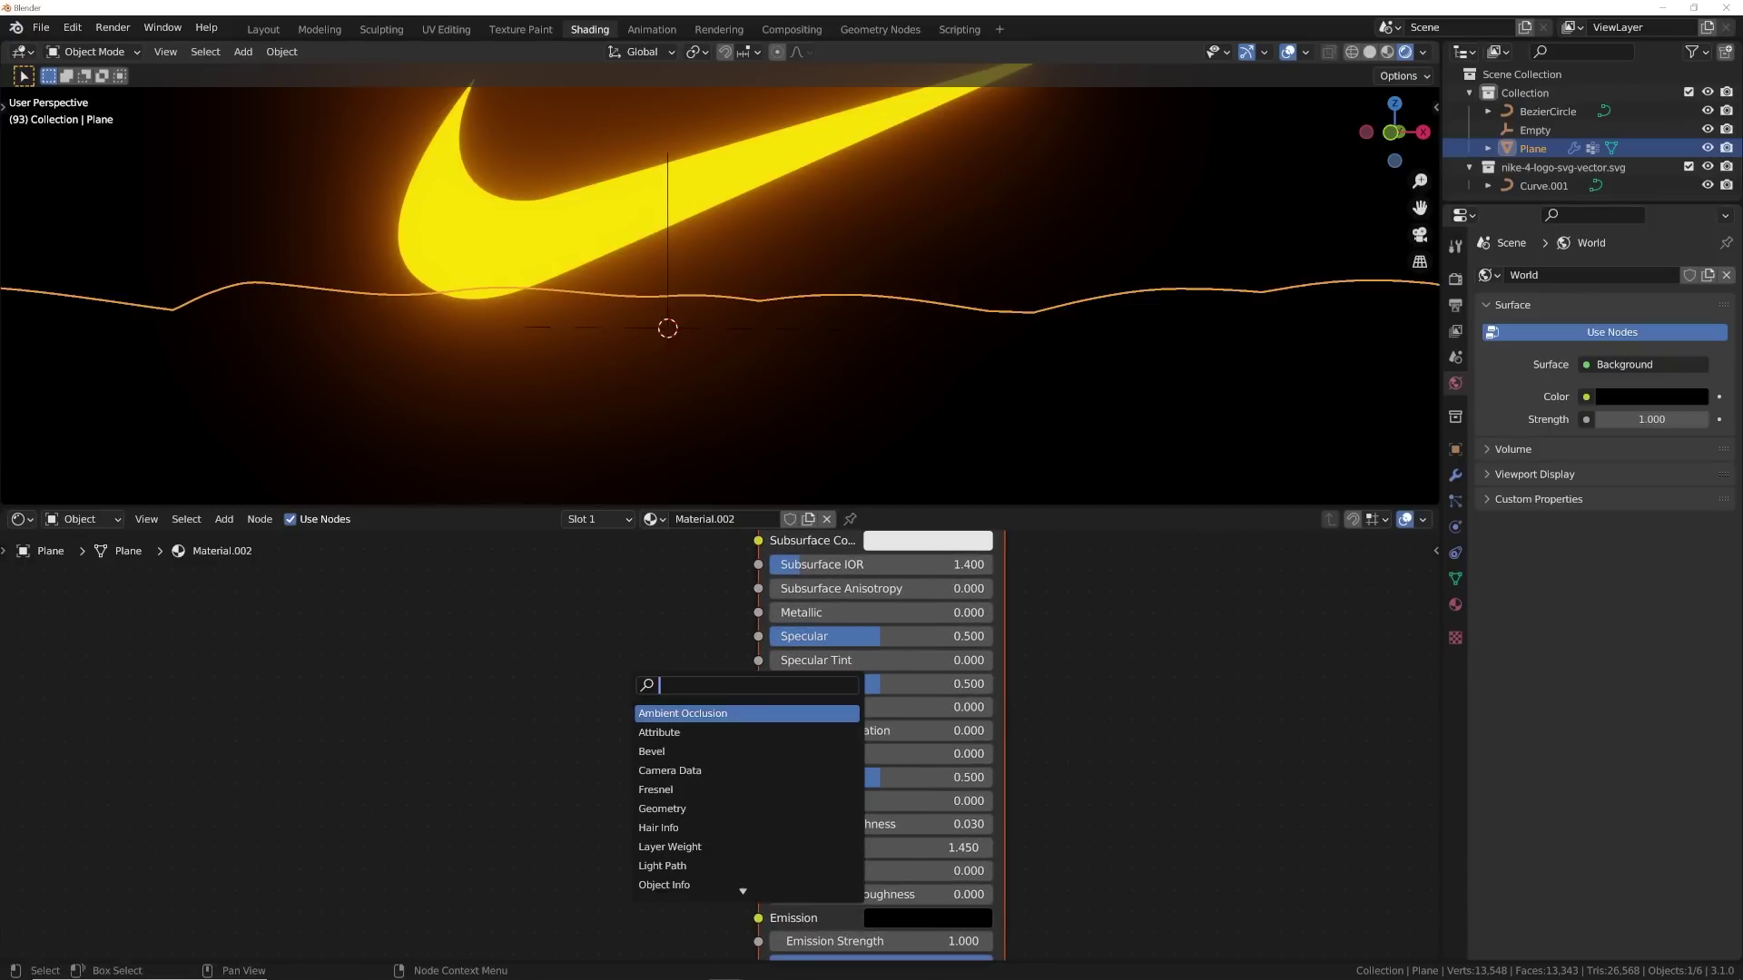
type("col")
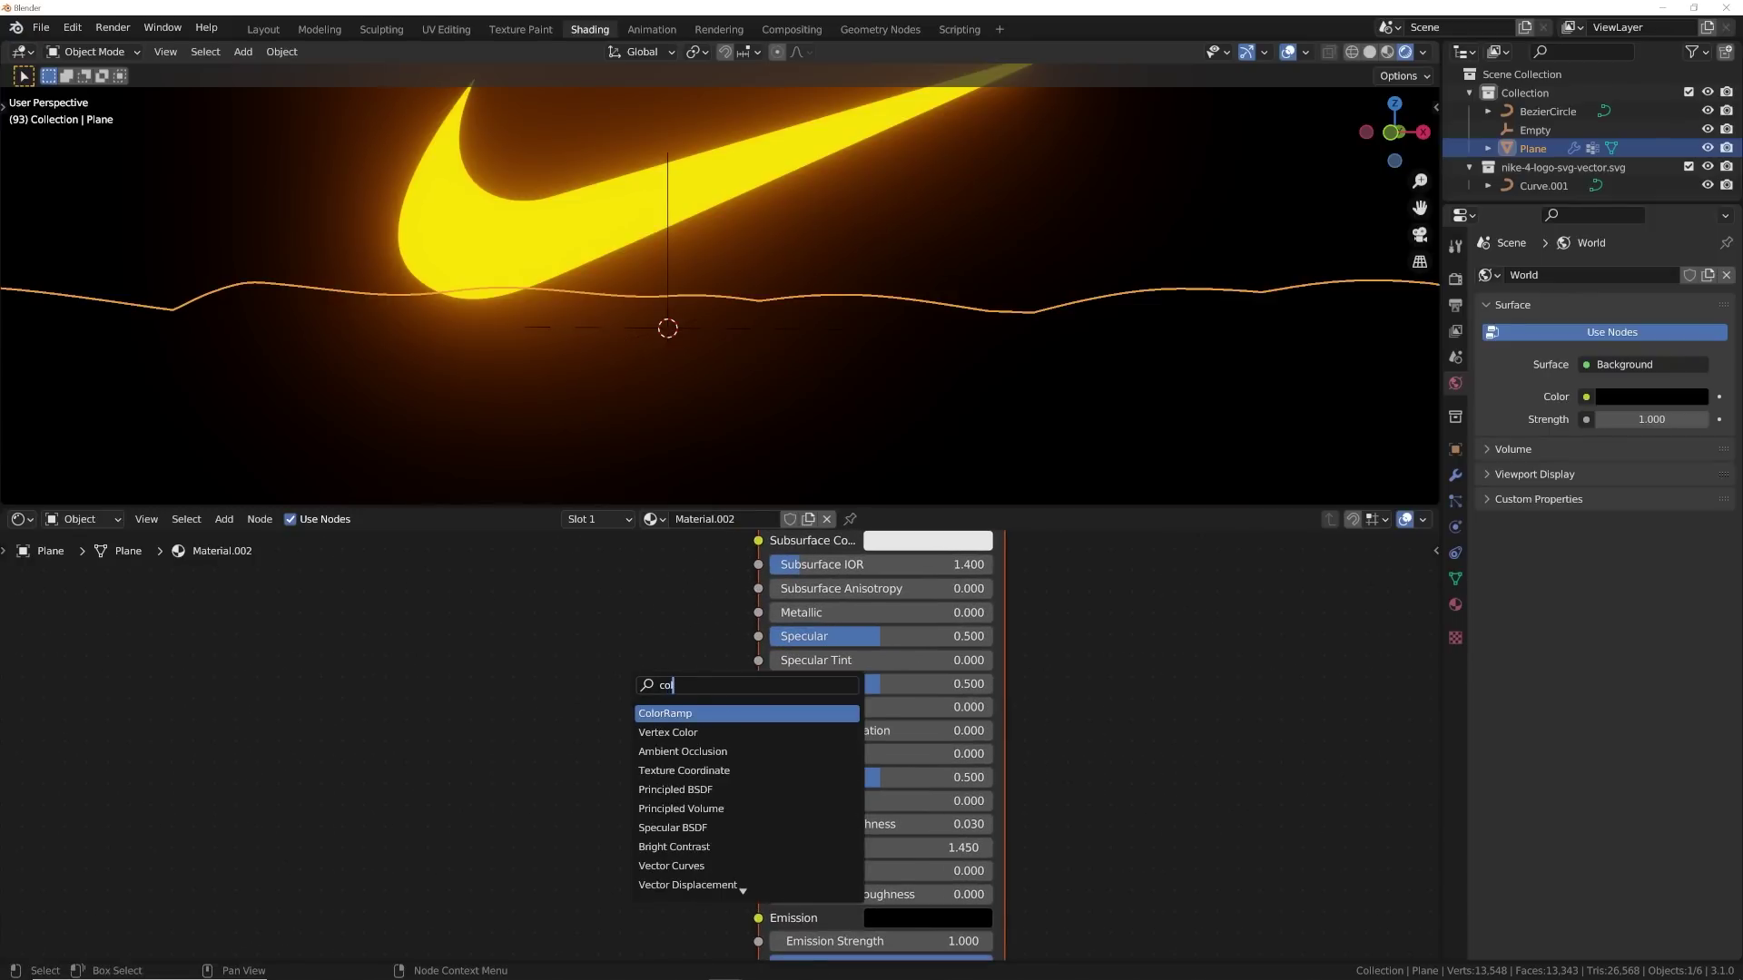
key("Return")
left_click(441, 776)
- Add a Layer Weight node in front of the ColorRamp in the terrain's material
middle_click_drag(441, 776, 707, 744)
key("shift+a")
left_click(585, 690)
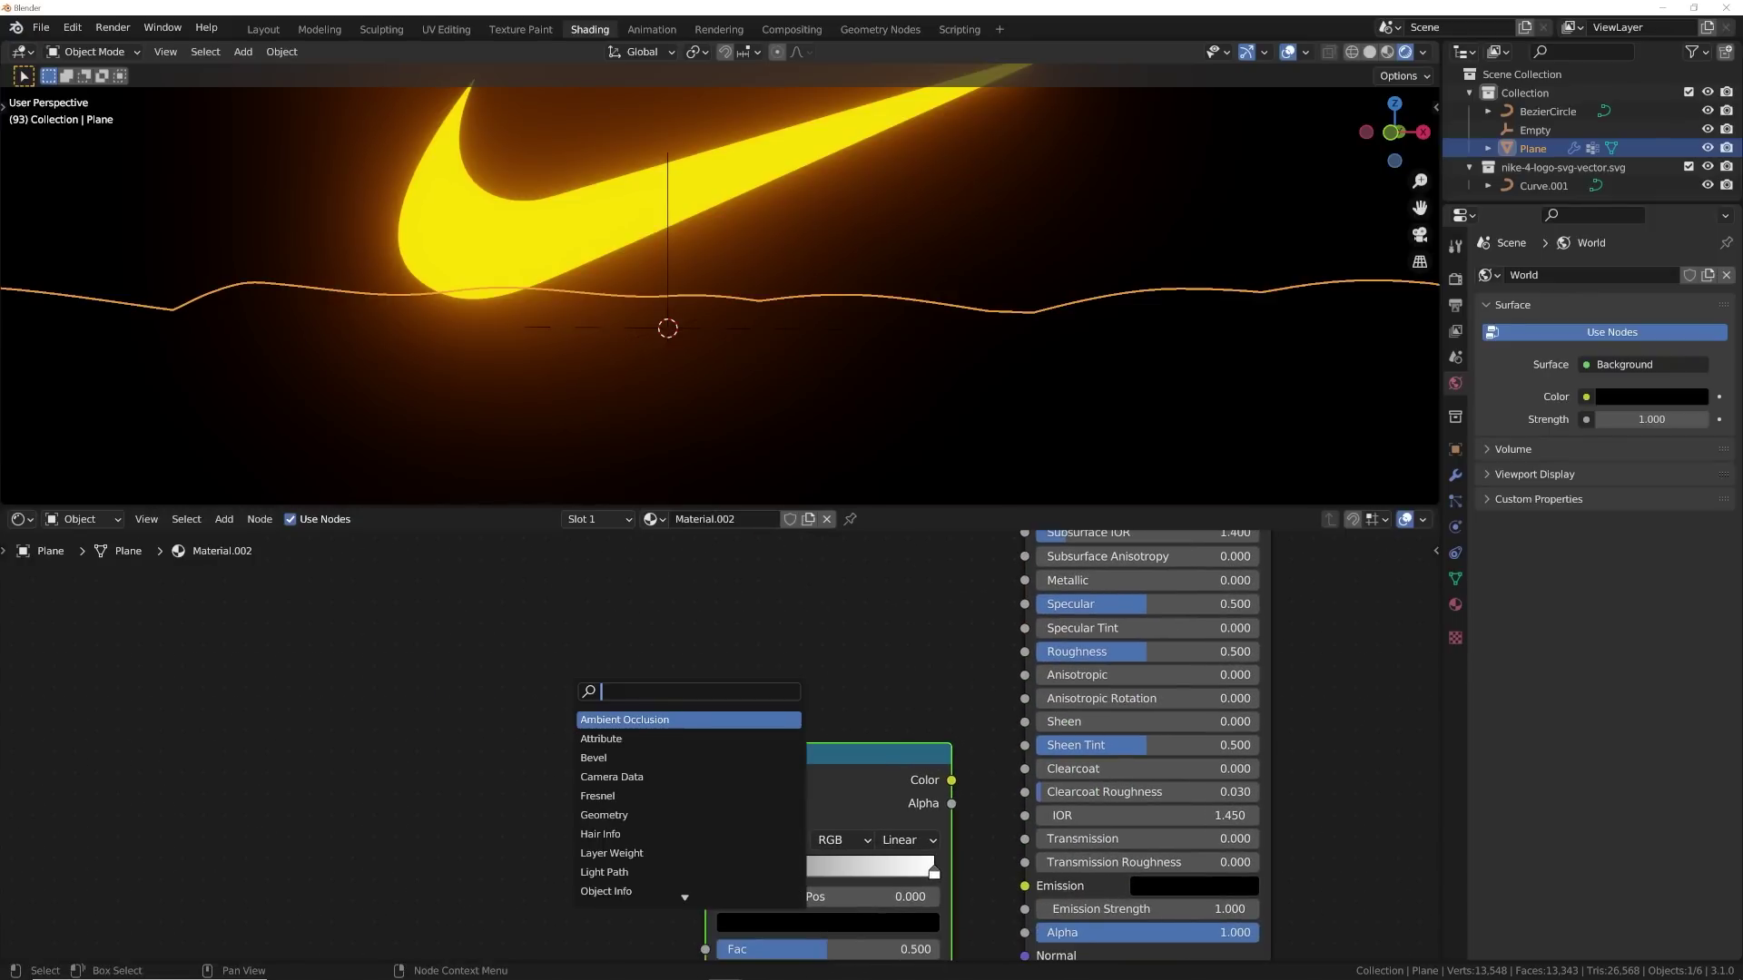
type("lay")
left_click(590, 738)
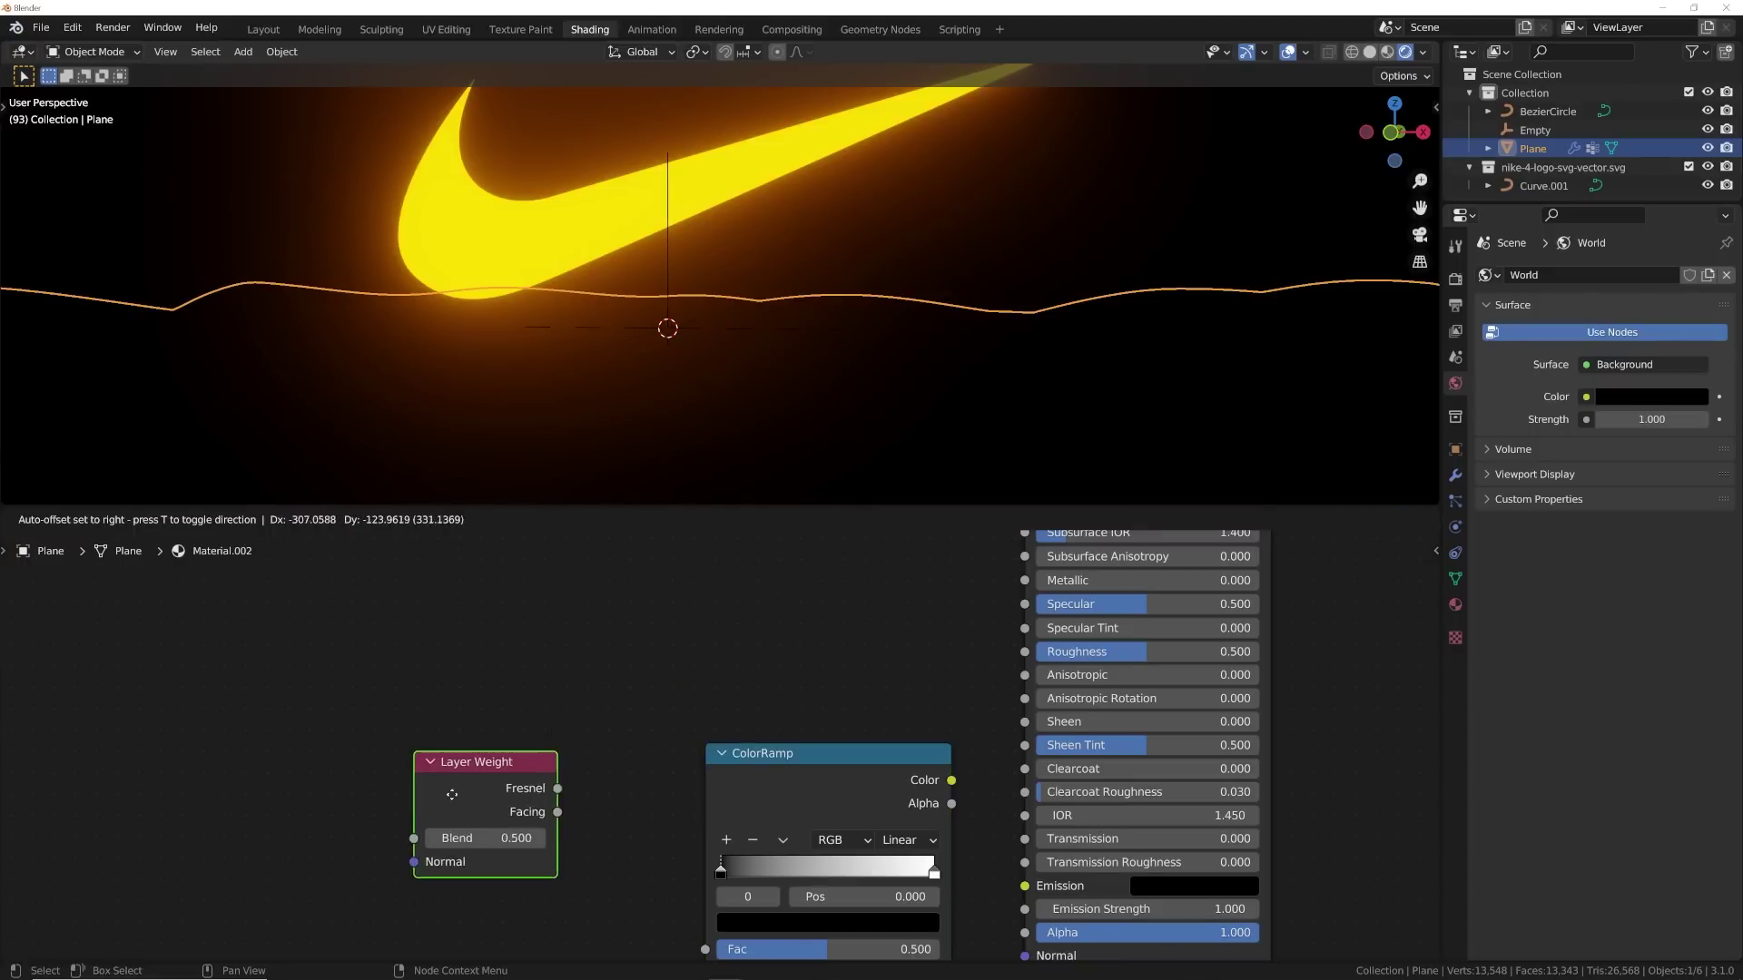
left_click(451, 795)
- Connect the Layer Weight's Fresnel output to the ColorRamp's Fac and the ramp's Color to the Principled BSDF's Emission
middle_click_drag(575, 802, 603, 704)
left_click_drag(563, 700, 732, 851)
mouse_move(924, 669)
left_mouse_down()
mouse_move(876, 672)
mouse_move(944, 674)
left_mouse_up()
left_click_drag(1056, 786, 1053, 788)
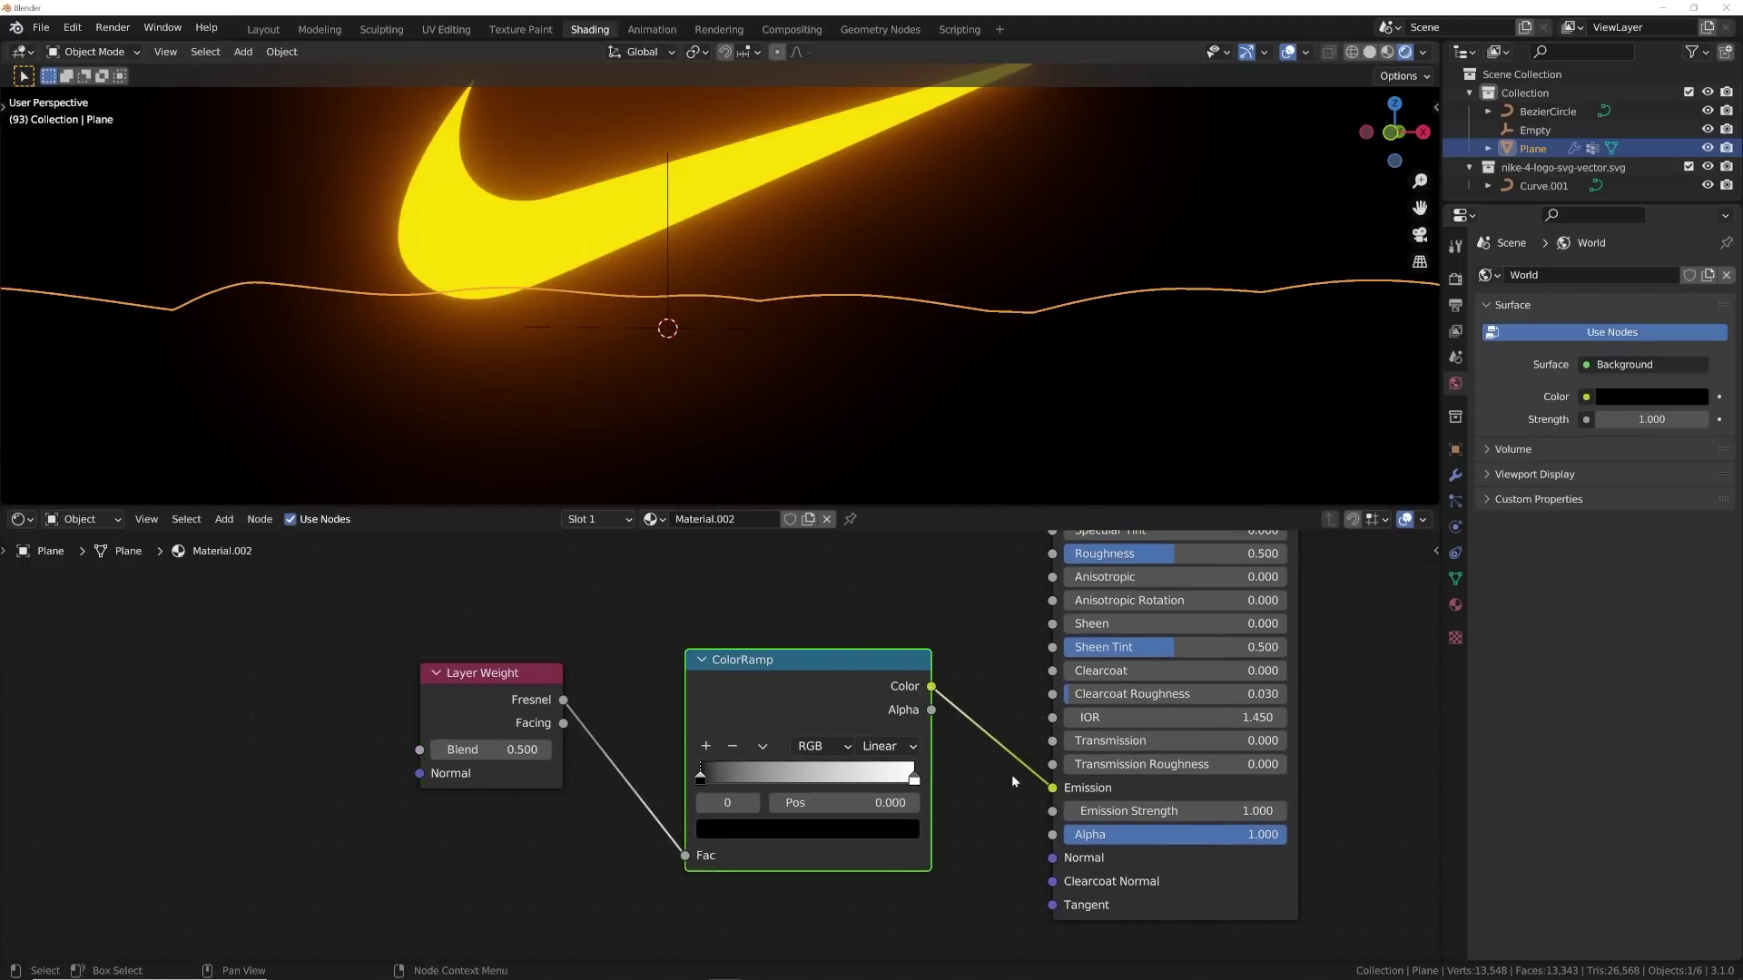
- Change the ColorRamp's white stop to orange (FF7700) and set the Layer Weight's Blend to 0.020
scroll(874, 456, "down", 3)
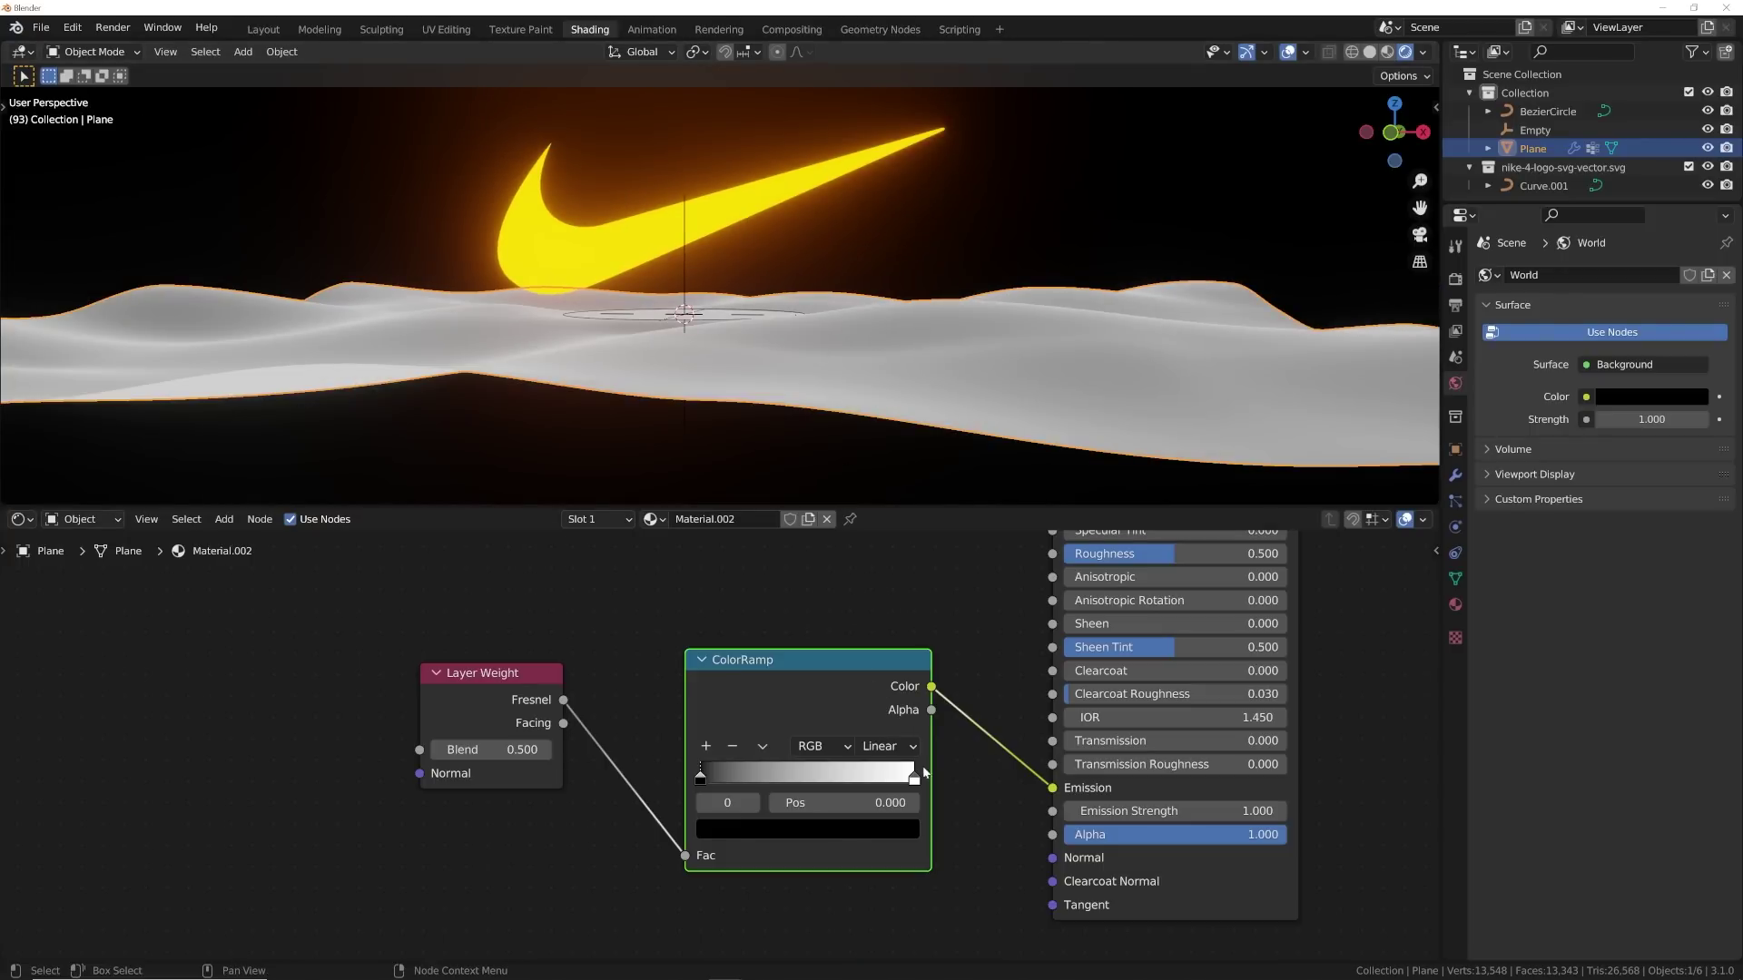
left_click(914, 773)
left_click(799, 829)
left_click(748, 671)
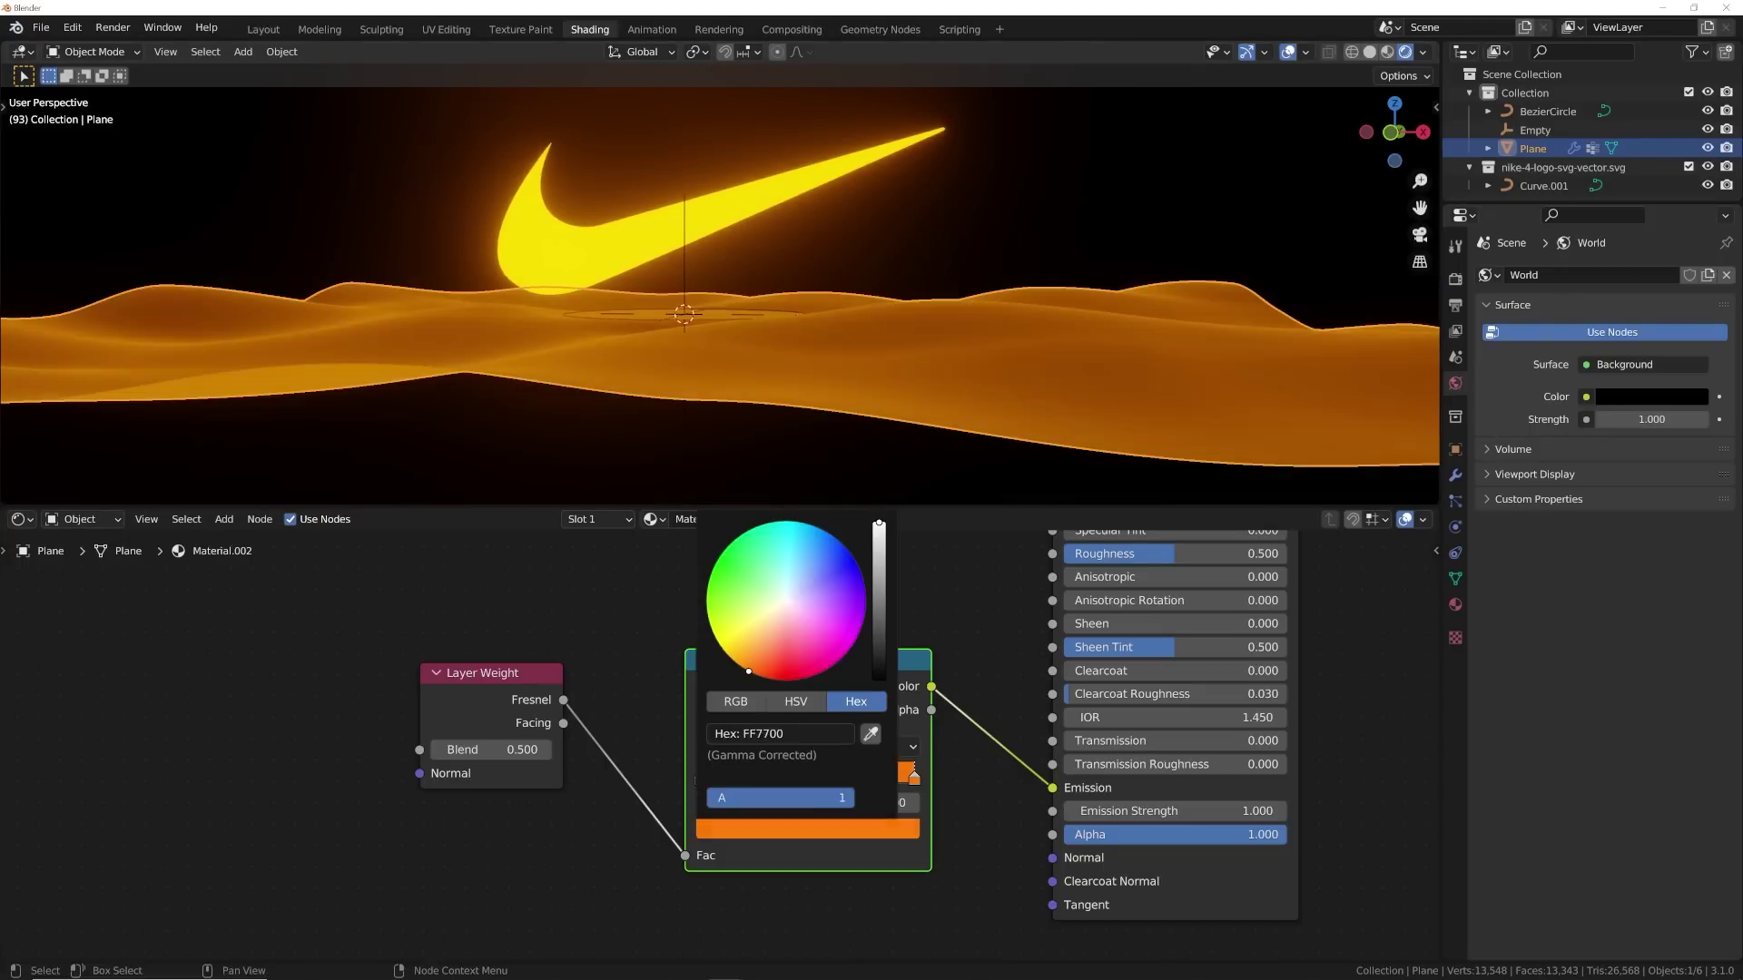
scroll(614, 635, "up", 3)
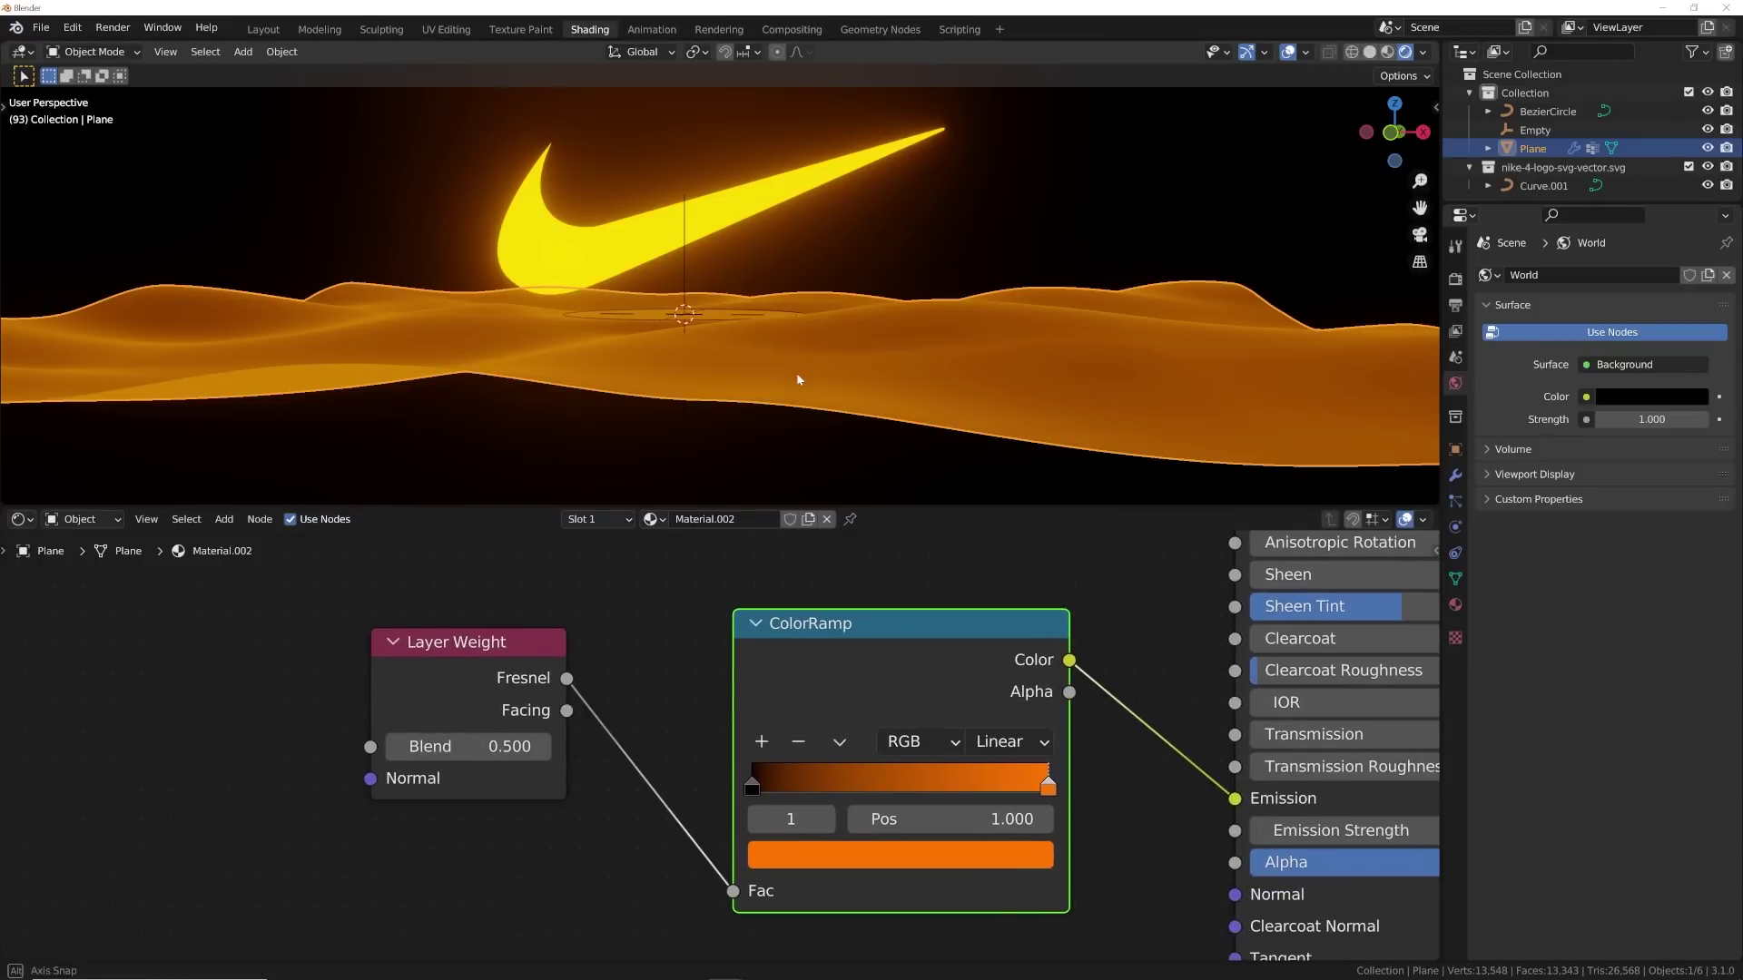
mouse_move(472, 746)
left_mouse_down()
mouse_move(409, 746)
mouse_move(506, 743)
left_mouse_up()
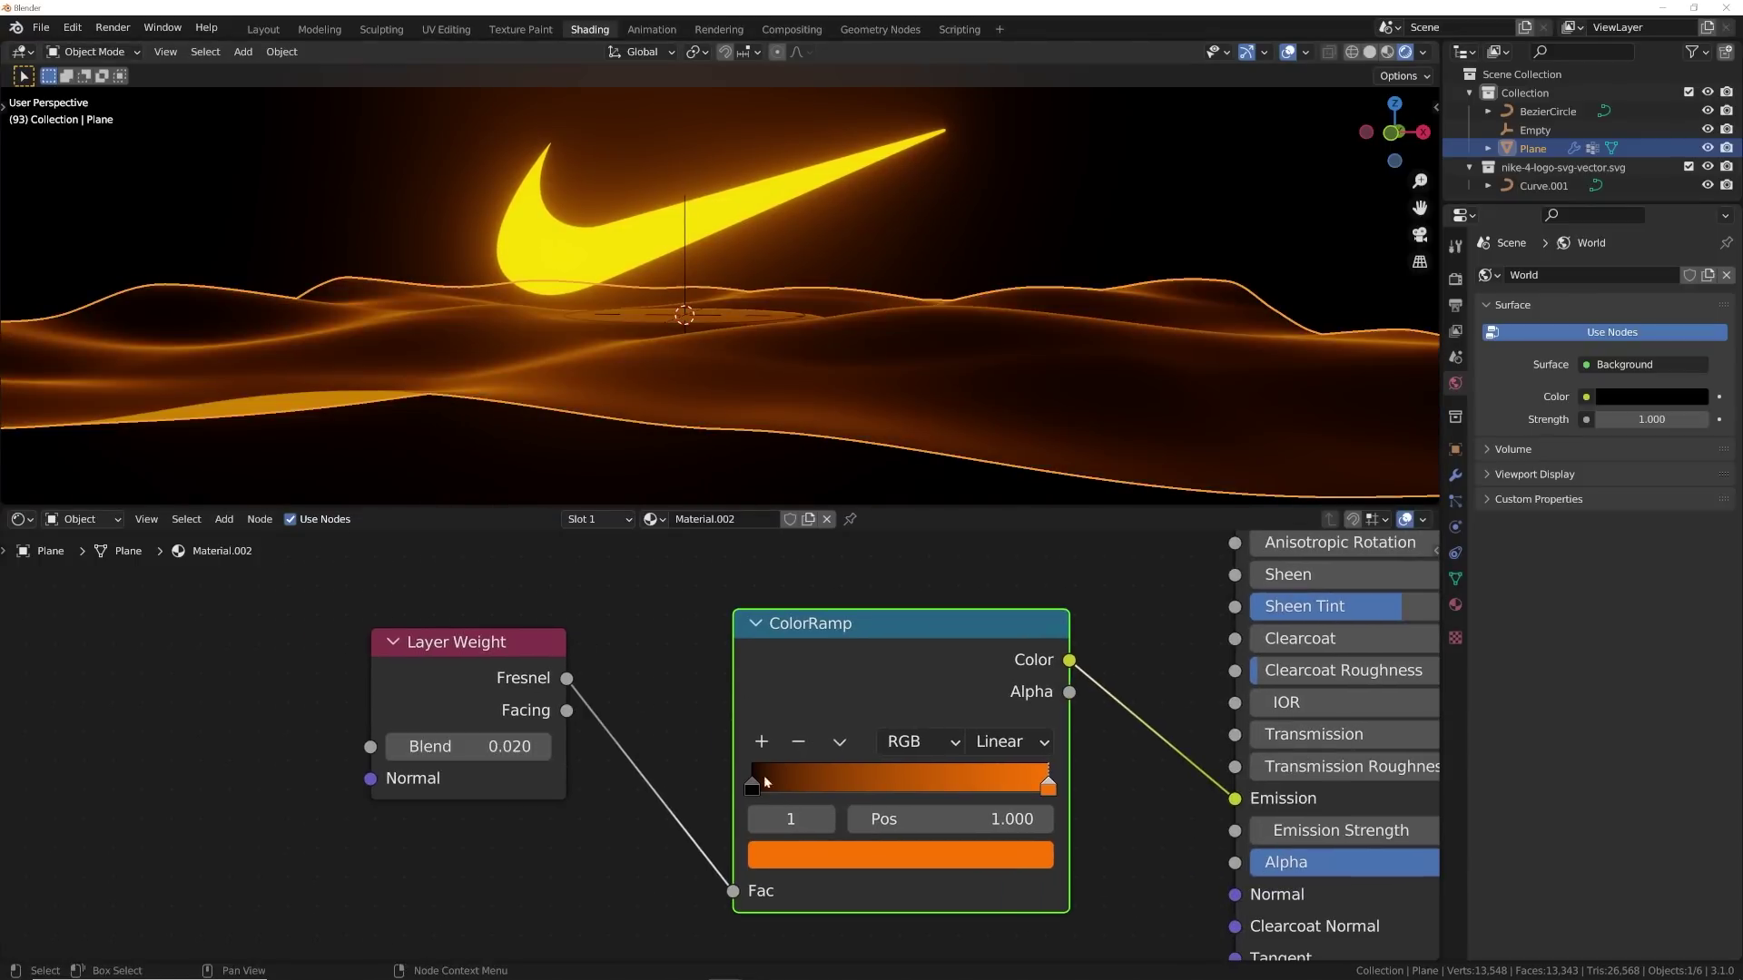
- Set the ColorRamp's interpolation to B-Spline and move its black stop to position 0.248
mouse_move(764, 777)
left_mouse_down()
mouse_move(794, 786)
mouse_move(767, 783)
left_mouse_up()
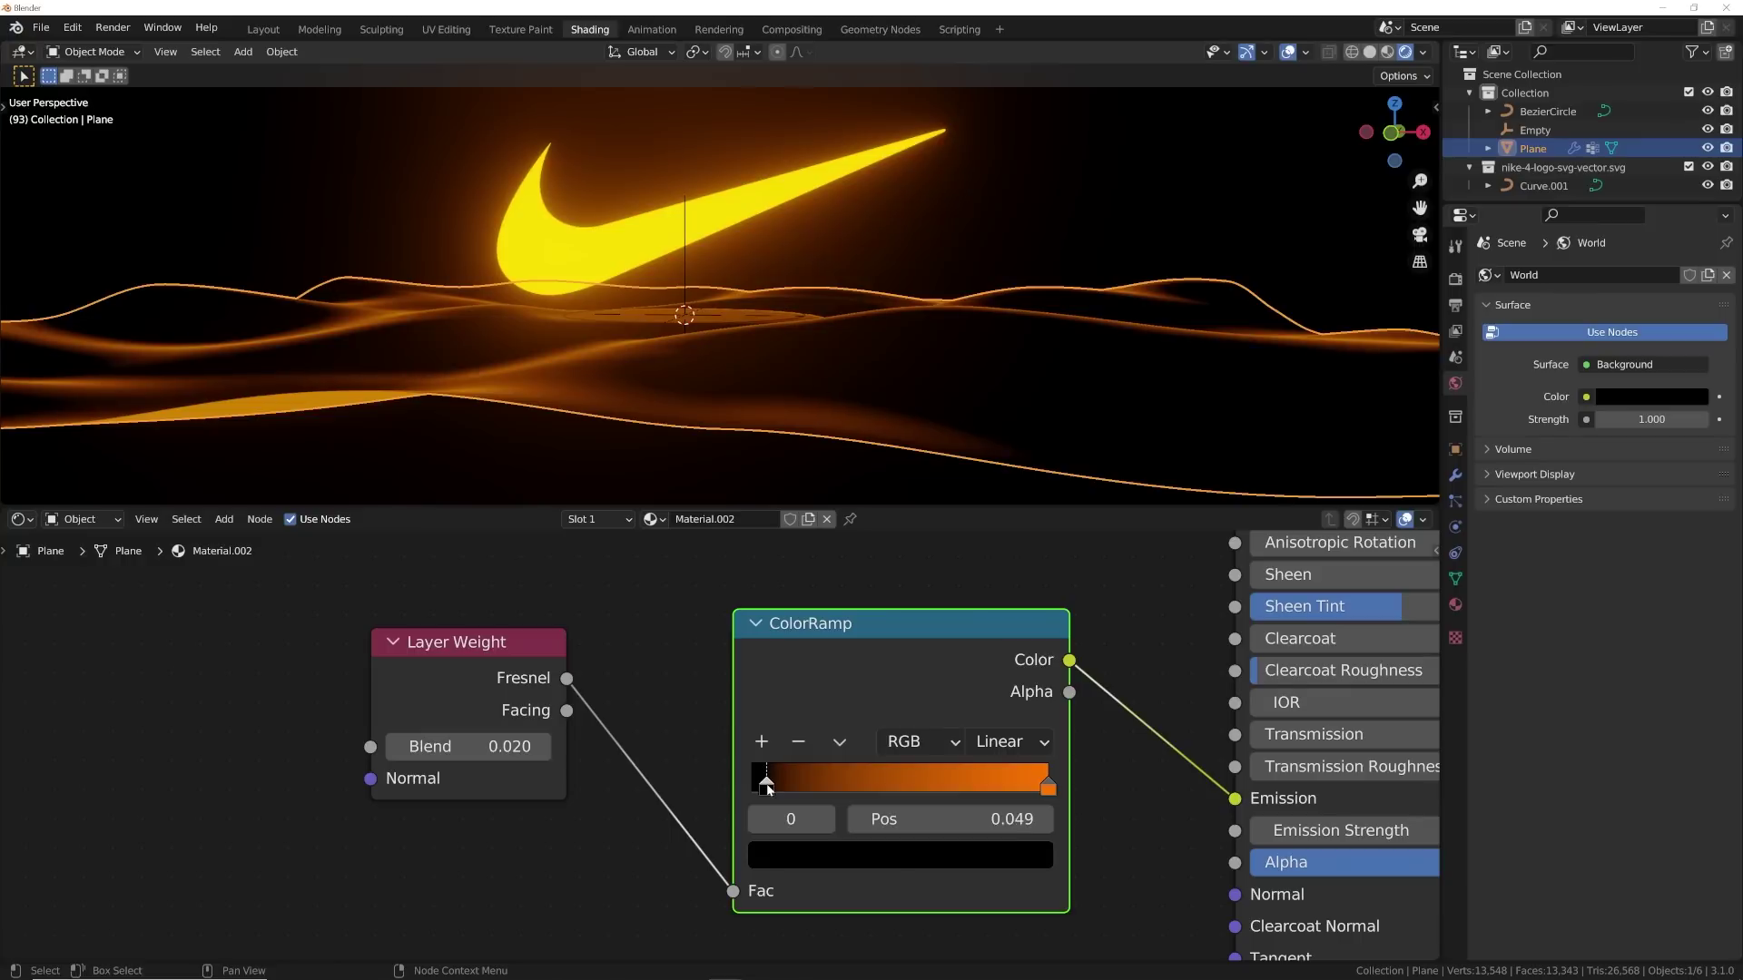
left_click(964, 744)
left_click(1008, 867)
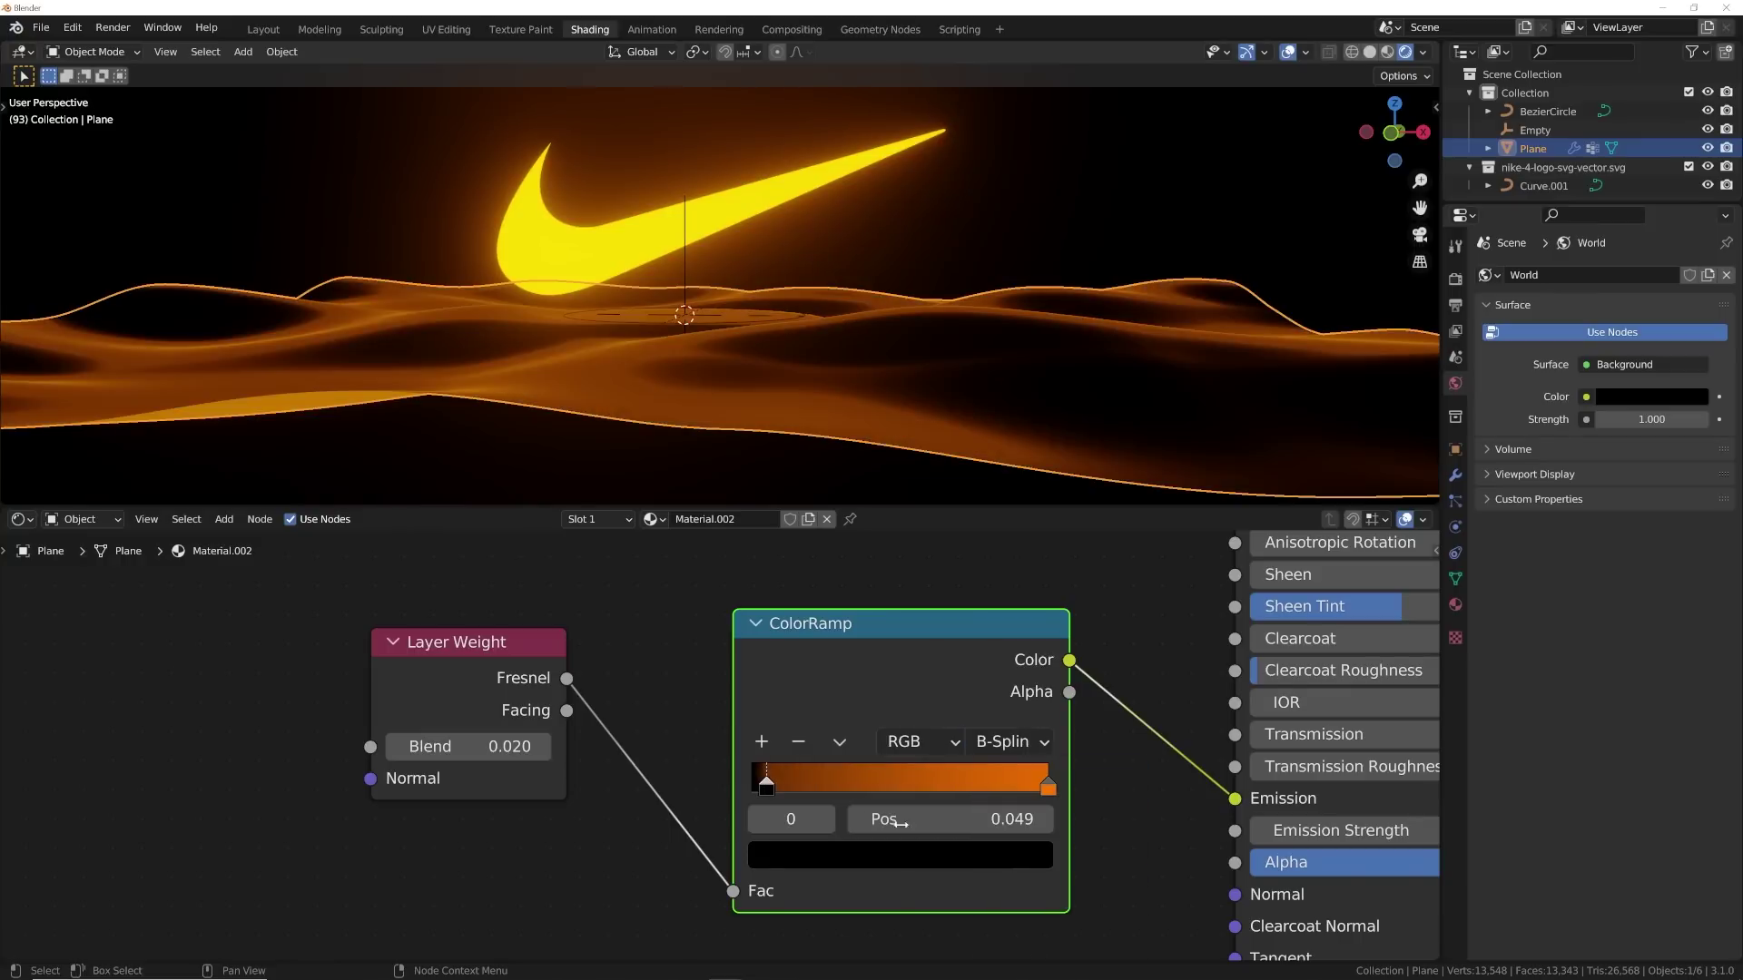
left_click_drag(767, 786, 824, 789)
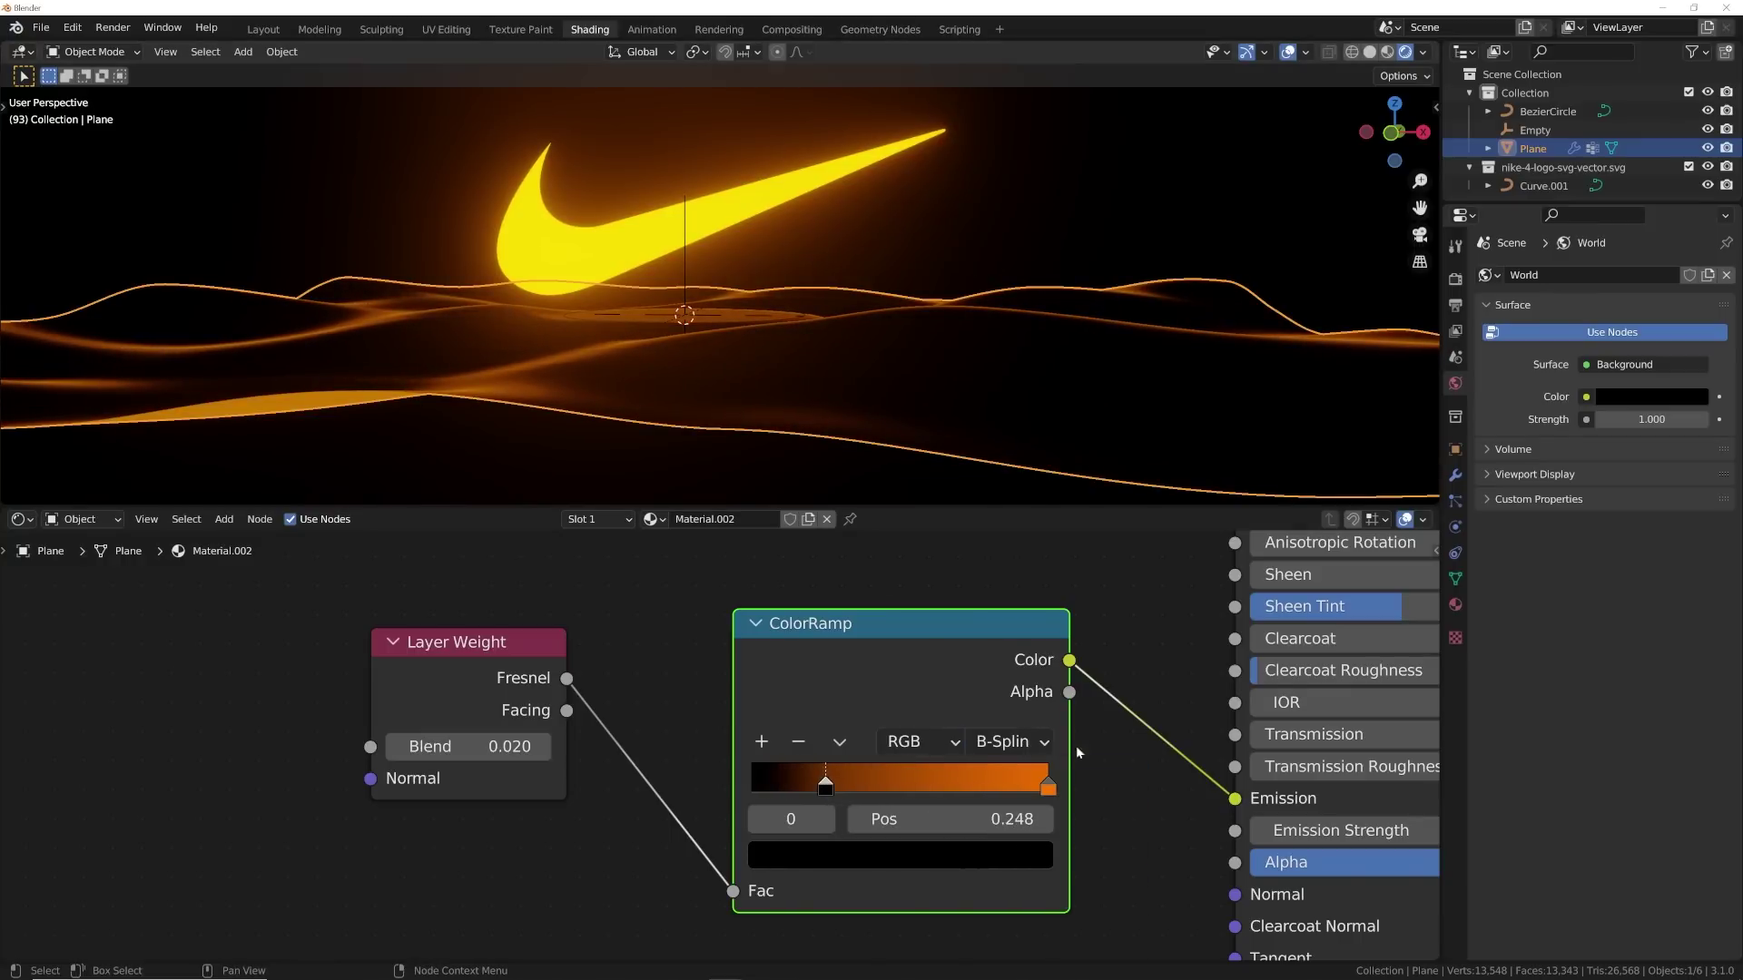
- Set the terrain material's Emission Strength to 11.6 and deselect the terrain to check the glow
middle_click_drag(1099, 732, 683, 646)
left_click_drag(990, 742, 1062, 742)
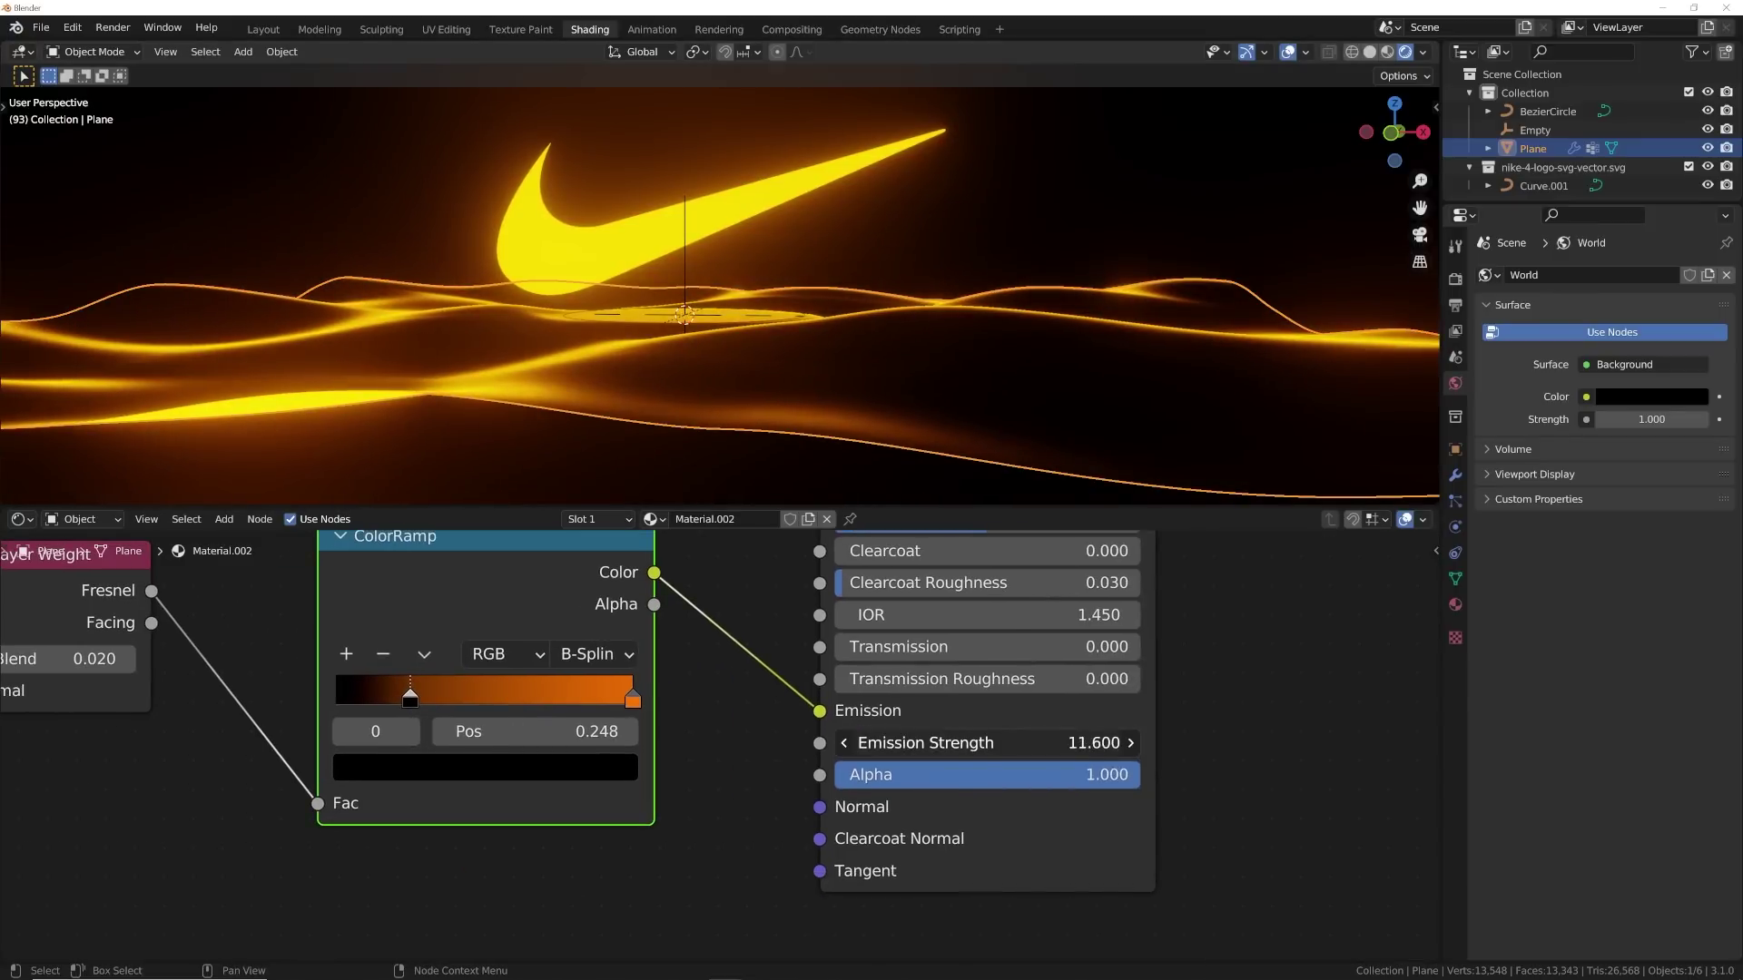
left_click(1029, 205)
middle_click_drag(1030, 205, 840, 280)
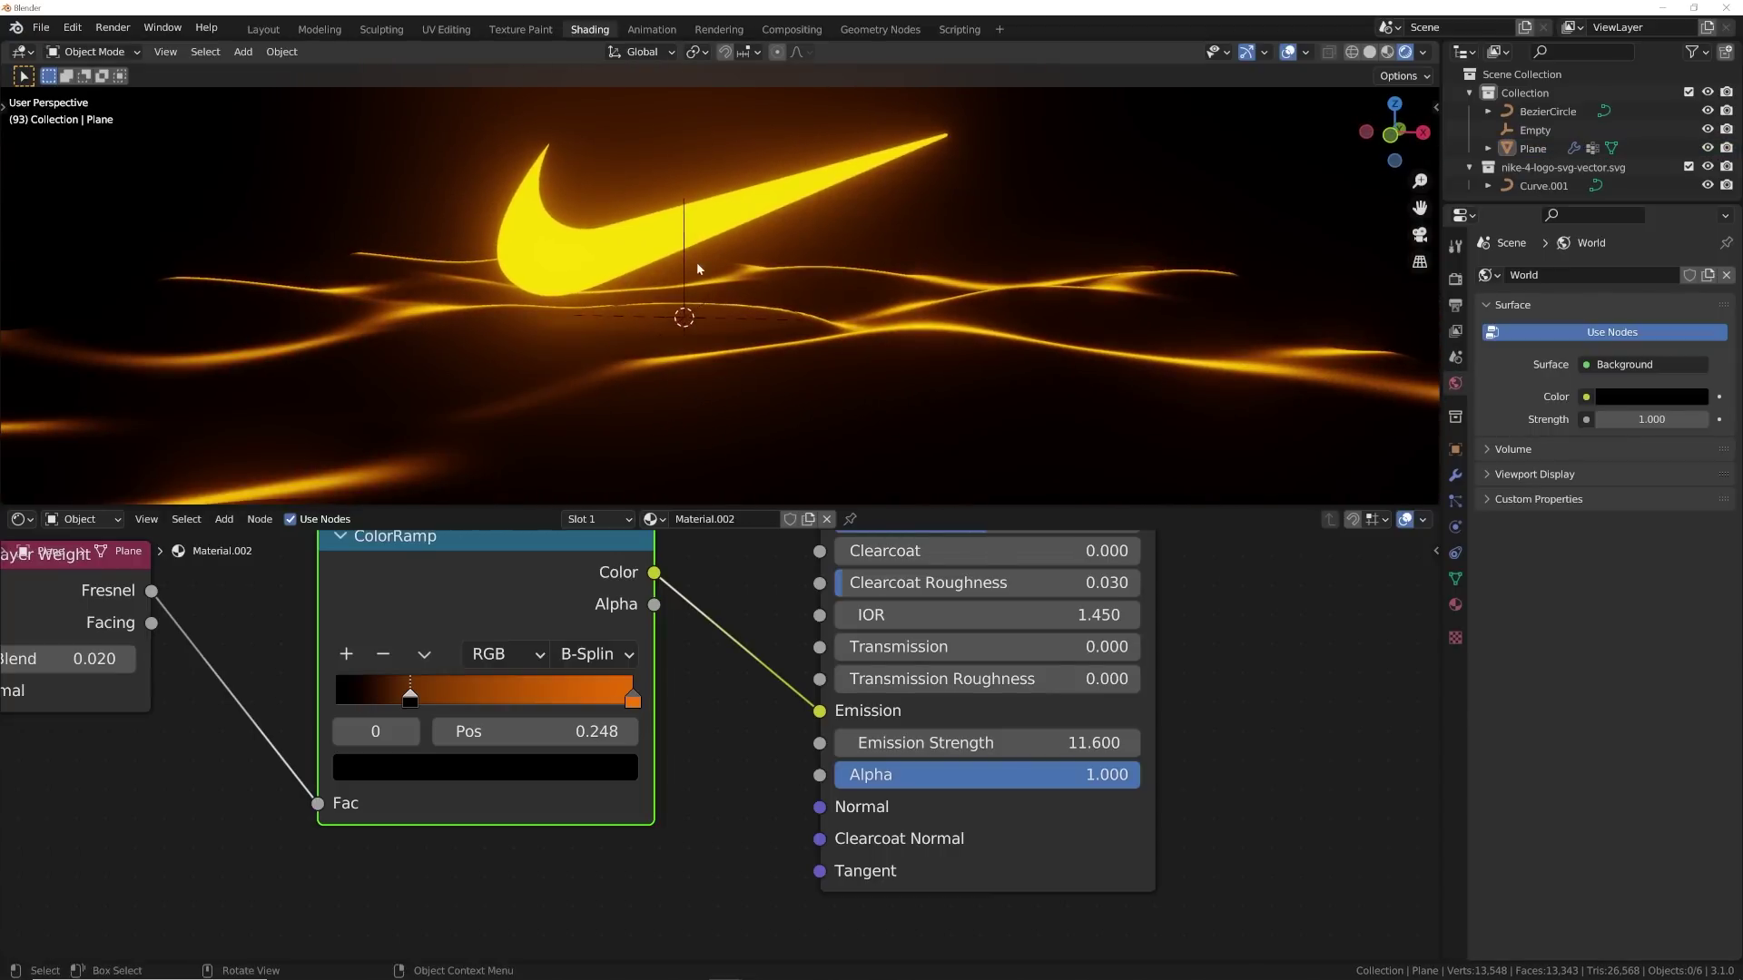
scroll(779, 277, "down", 5)
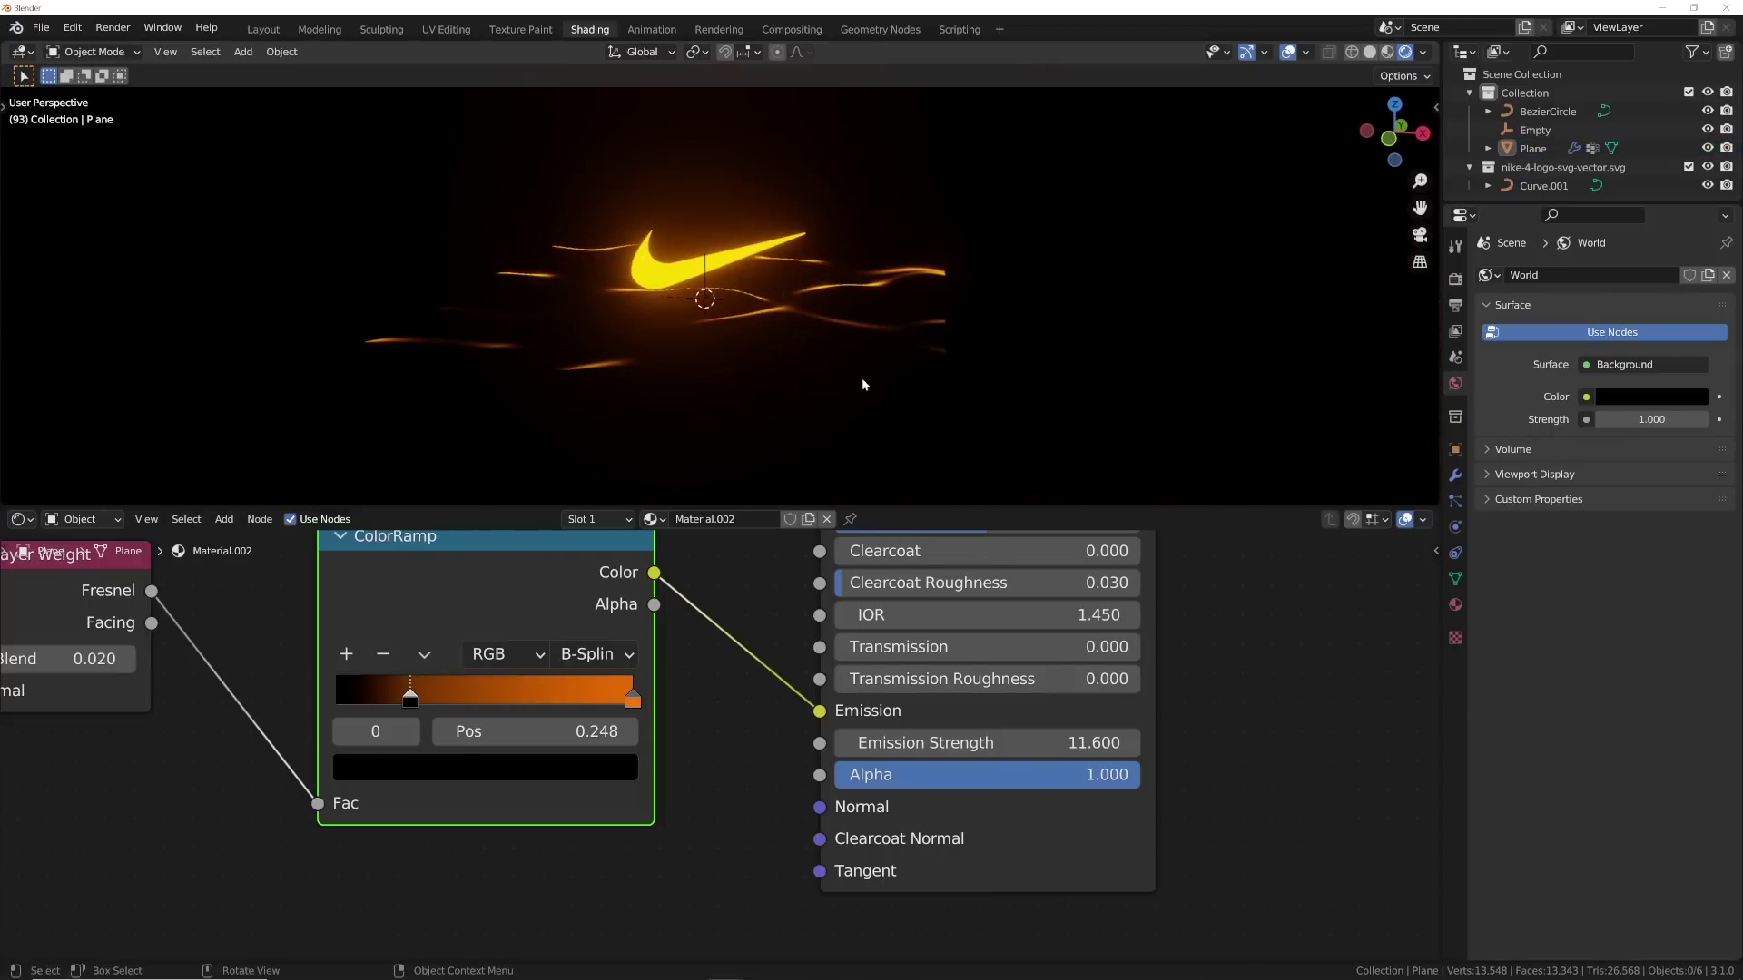
- Duplicate the terrain plane in the Layout workspace and raise the copy about 2.34 m along Z above the logo
left_click(263, 29)
left_click(957, 483)
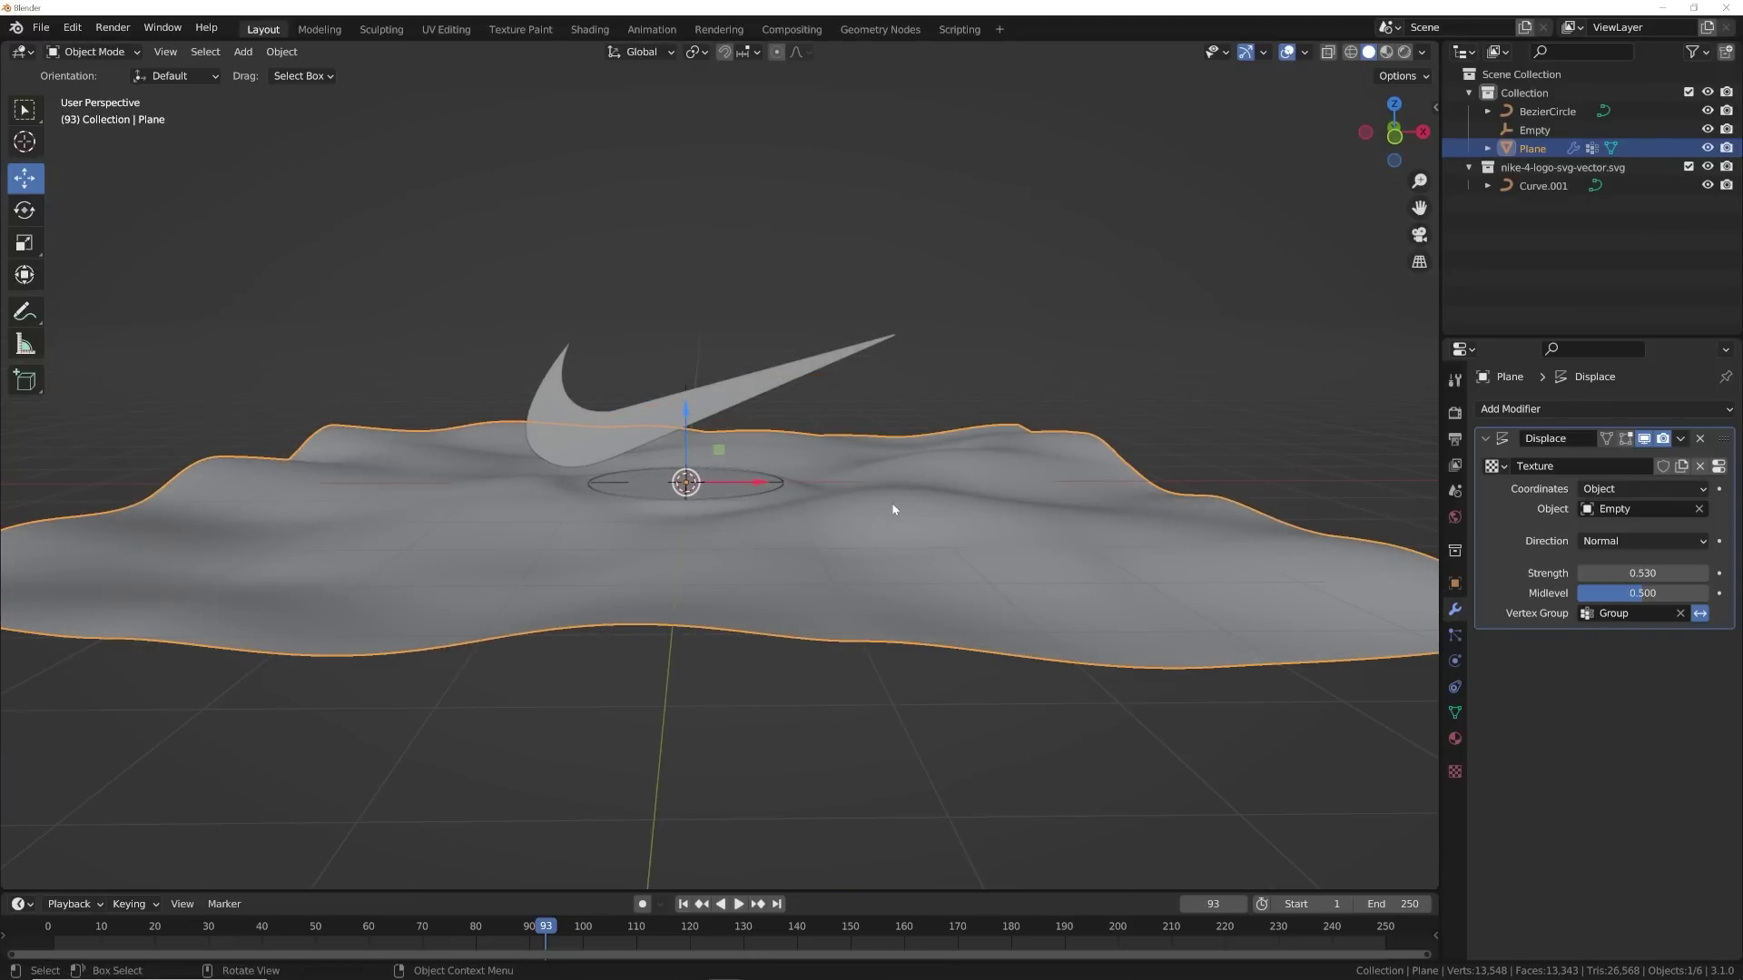
key("shift+d")
key("Escape")
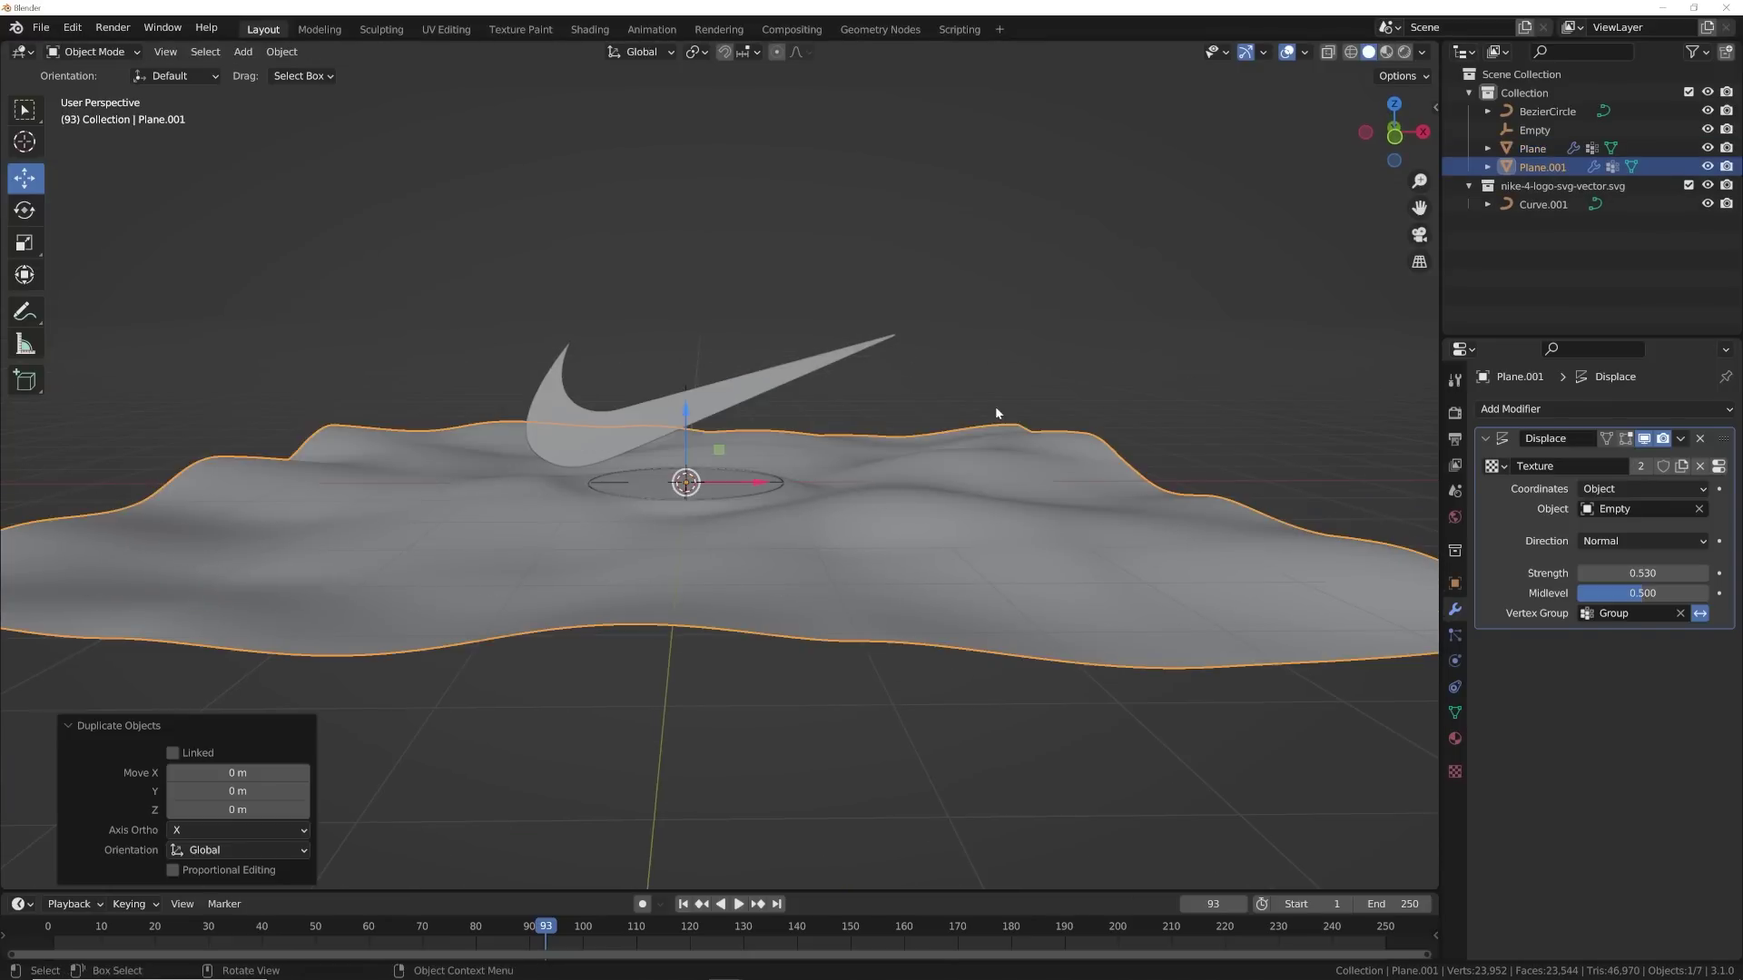
left_click_drag(687, 419, 689, 186)
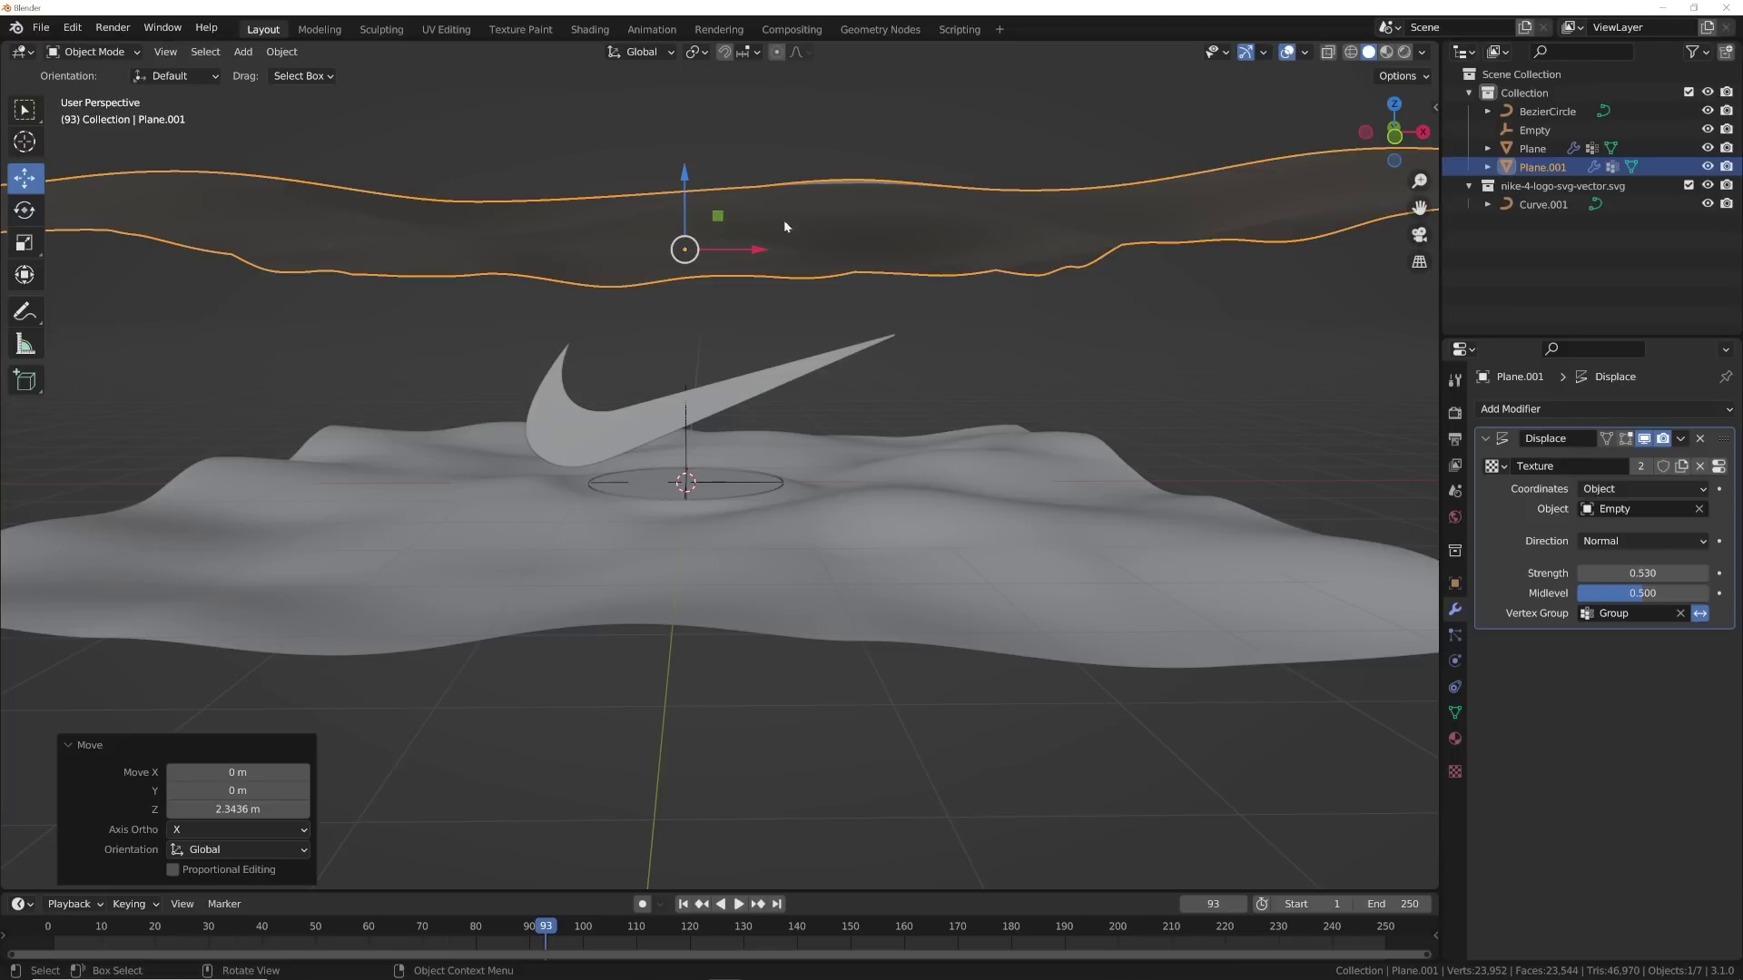
- Rotate the duplicated terrain 180° around the X axis
type("rx180")
key("Return")
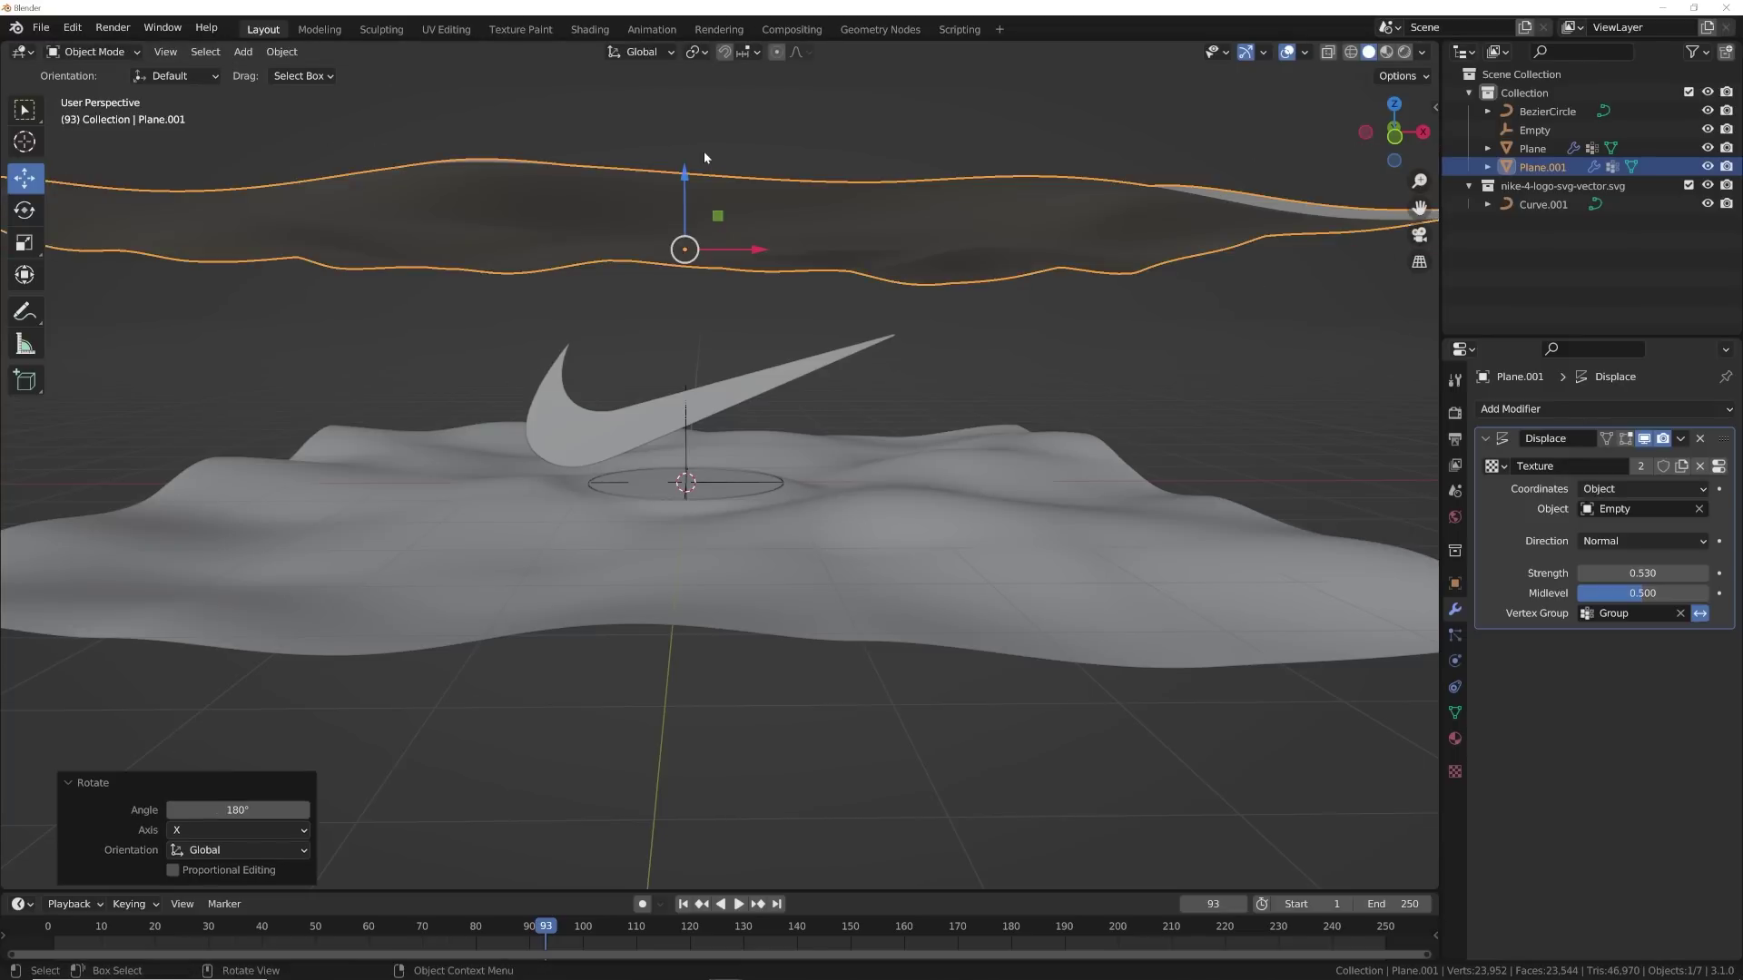
scroll(806, 247, "down", 3)
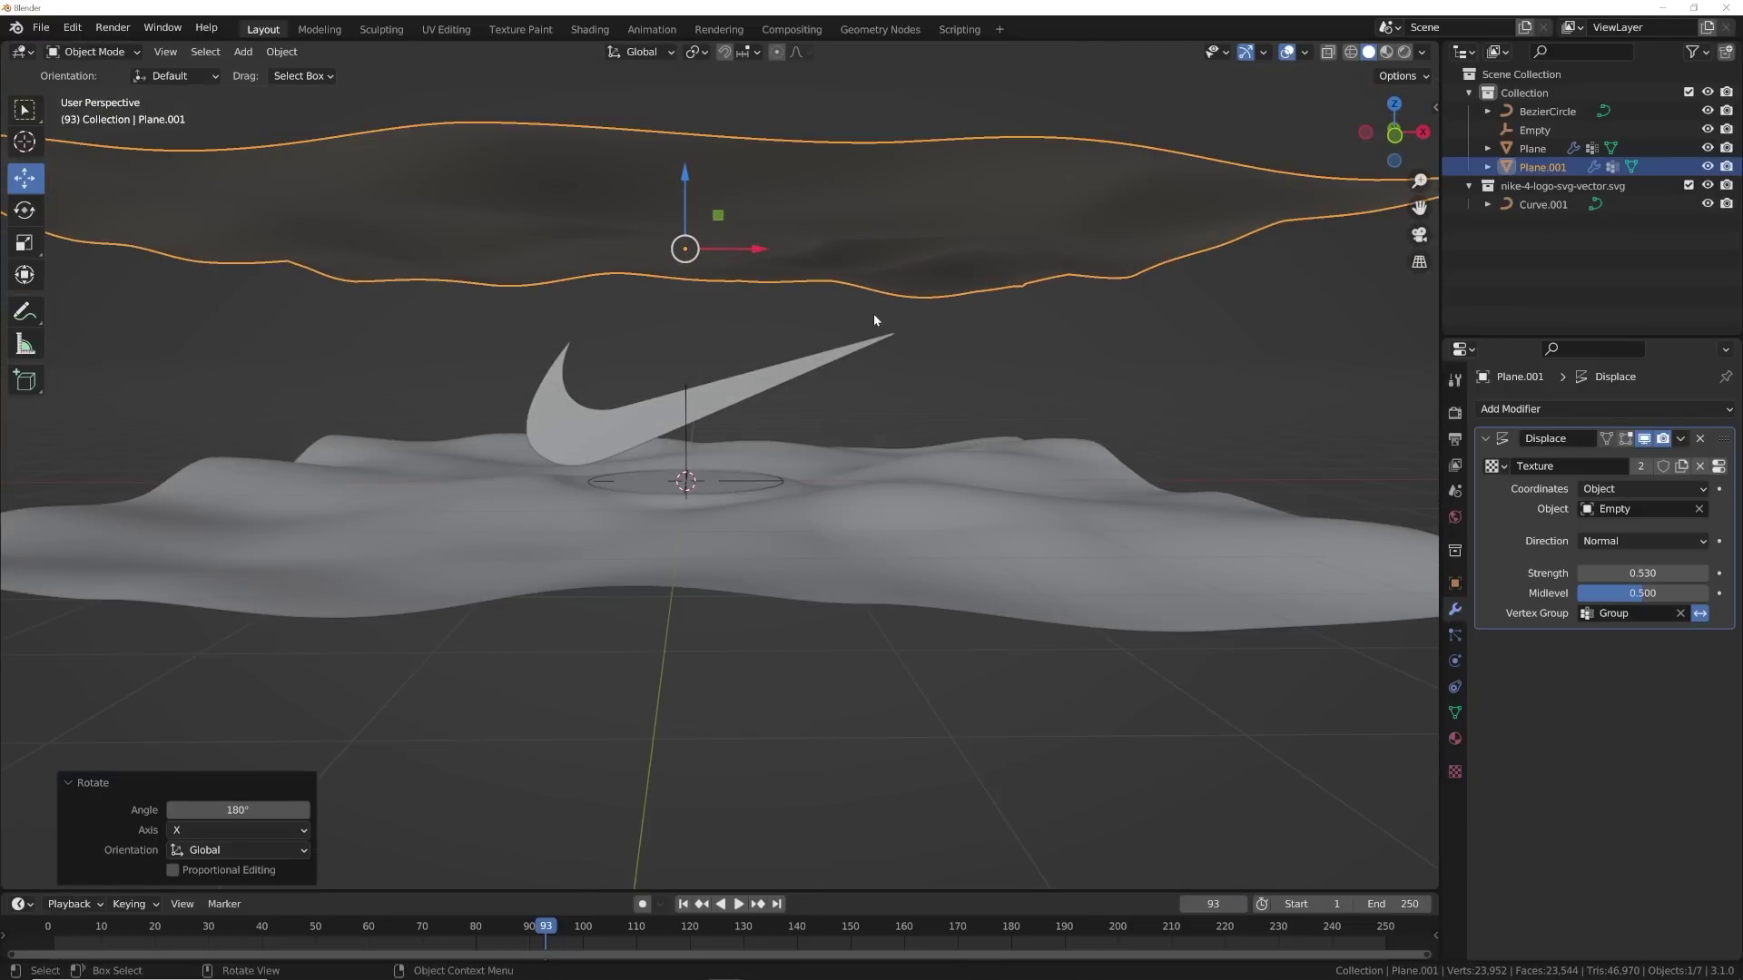
- Add a camera at the 3D cursor, aligned with the front view
key("grave")
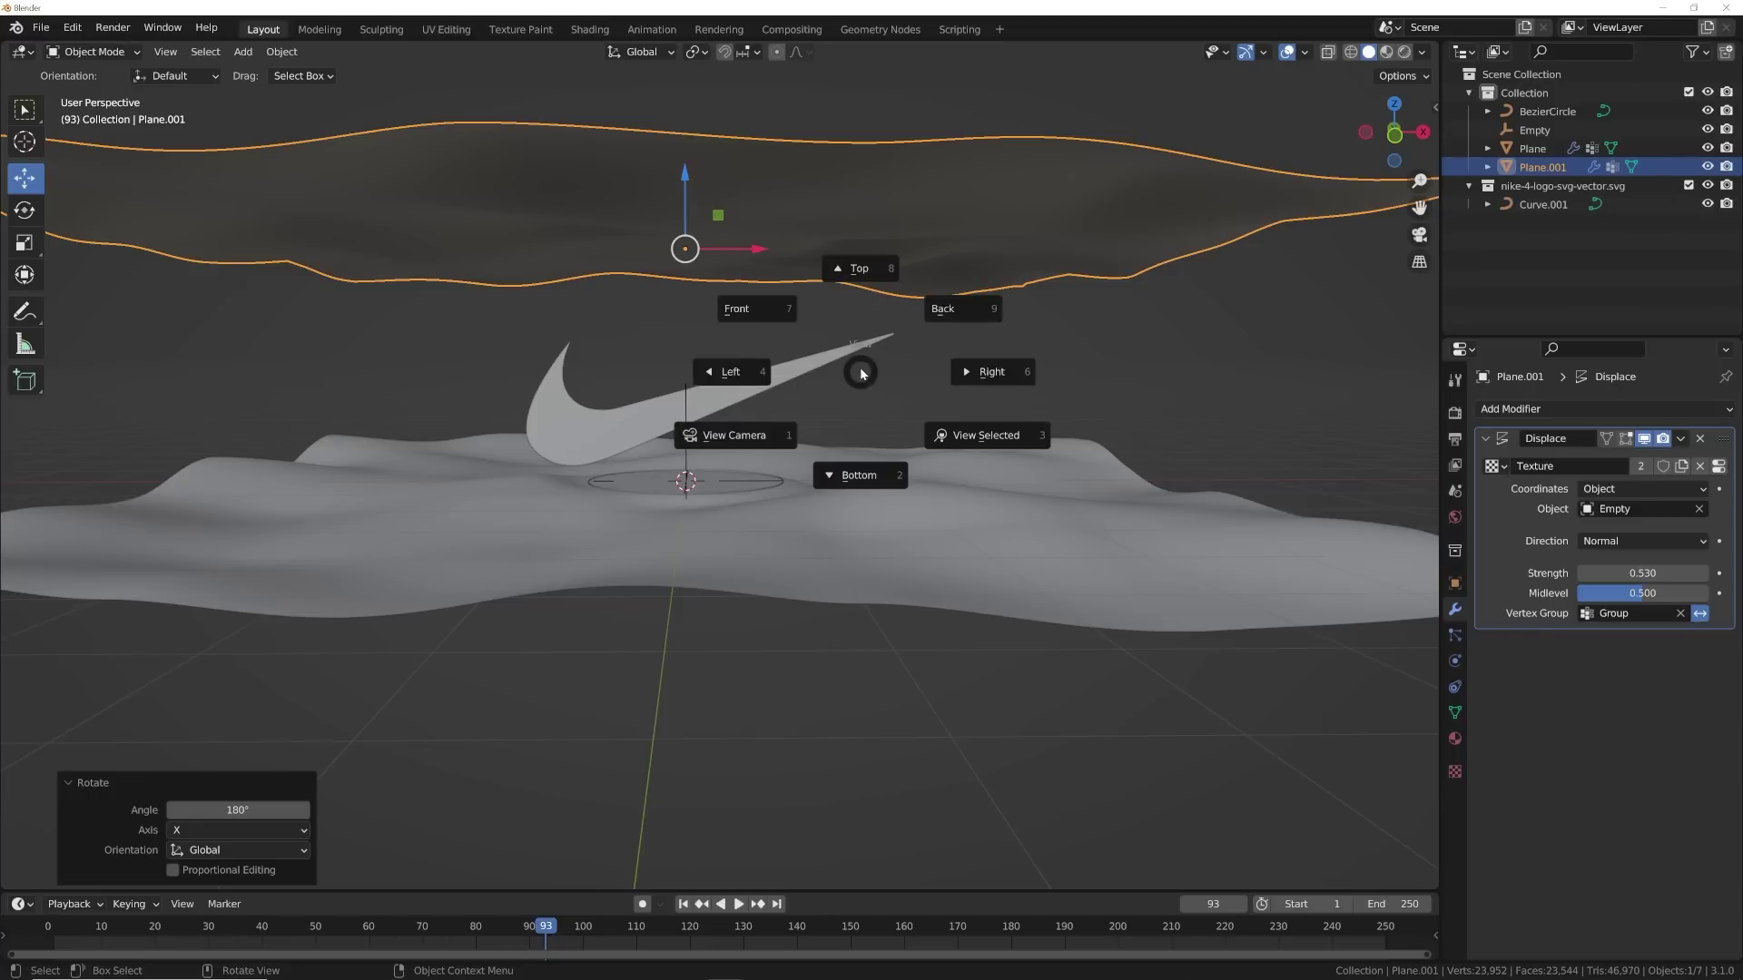
left_click(775, 318)
key("shift+a")
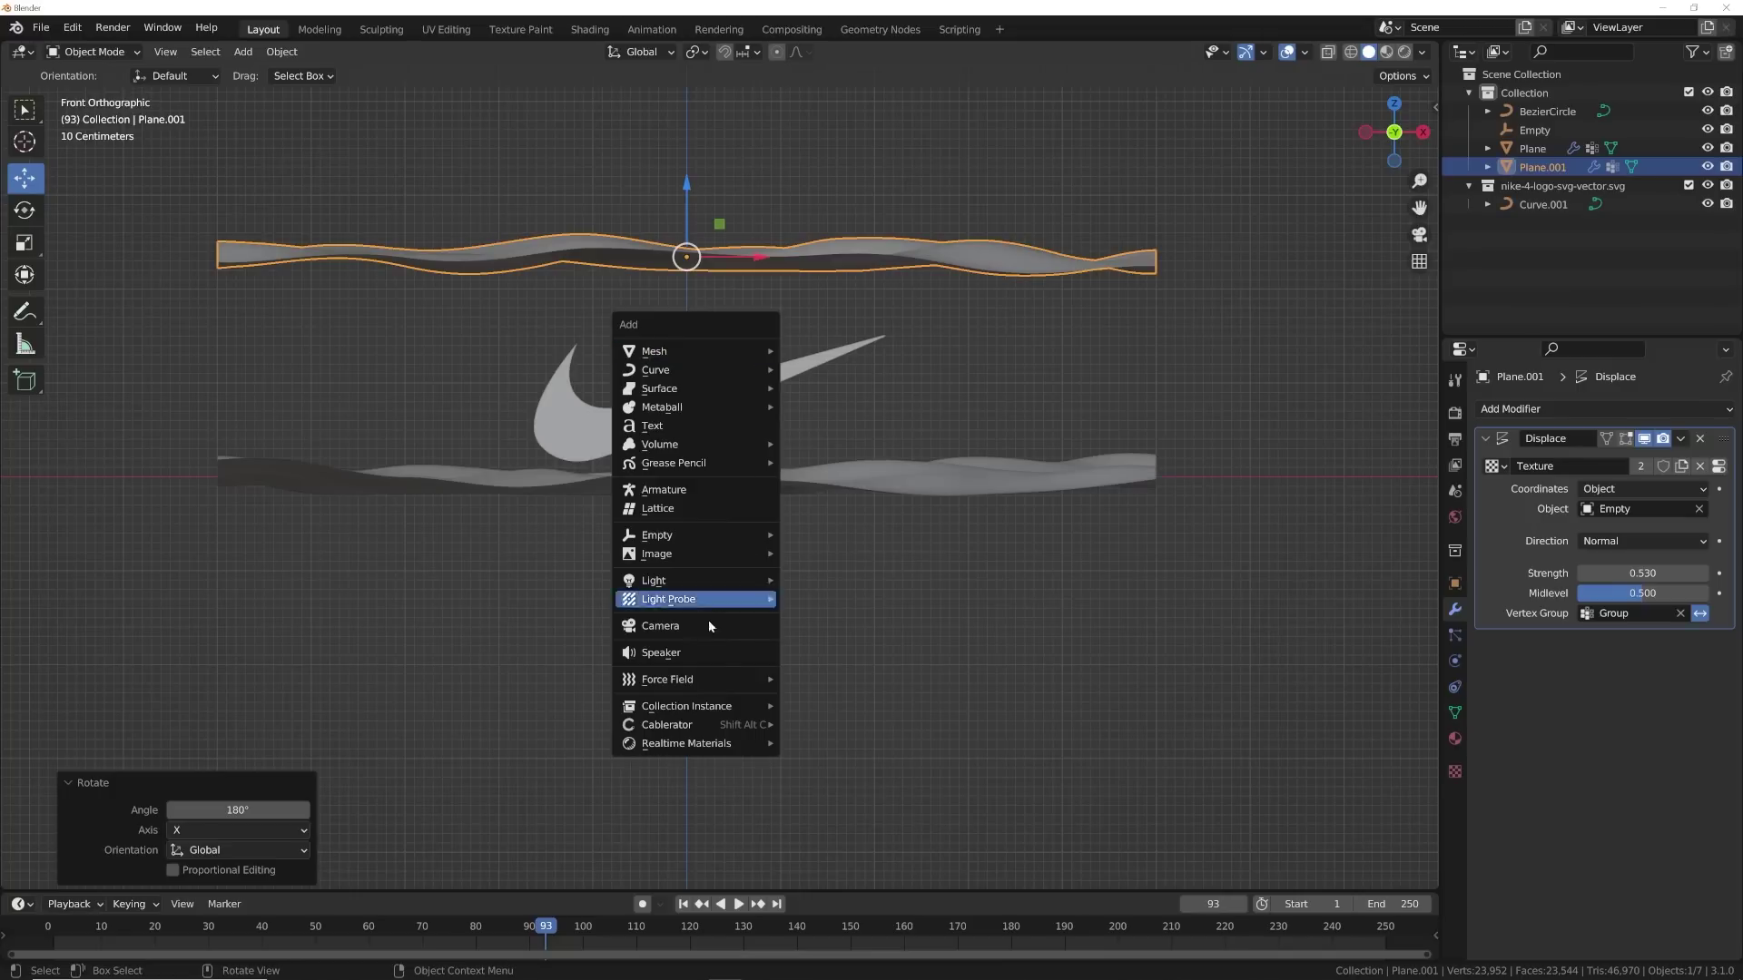
left_click(695, 633)
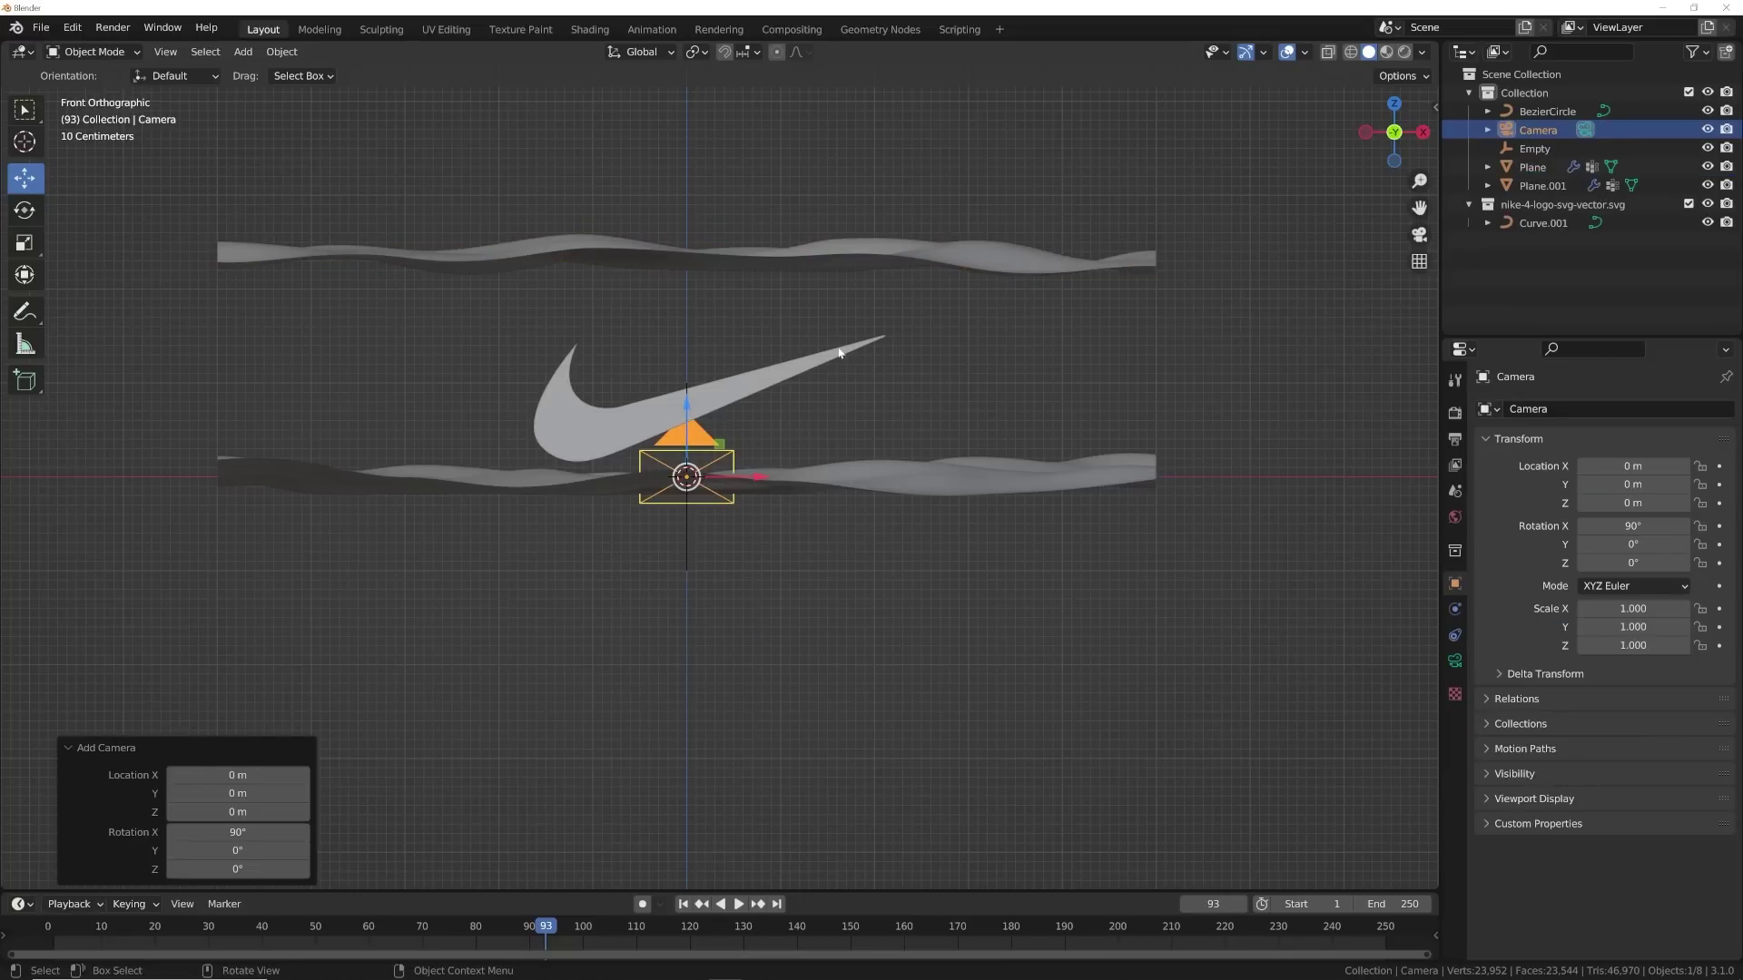
- Raise the camera about 0.82 m along Z, move it back about 8.71 m along negative Y, and look through it
middle_click_drag(838, 353, 1035, 449)
middle_click_drag(938, 469, 857, 464)
scroll(856, 465, "down", 6)
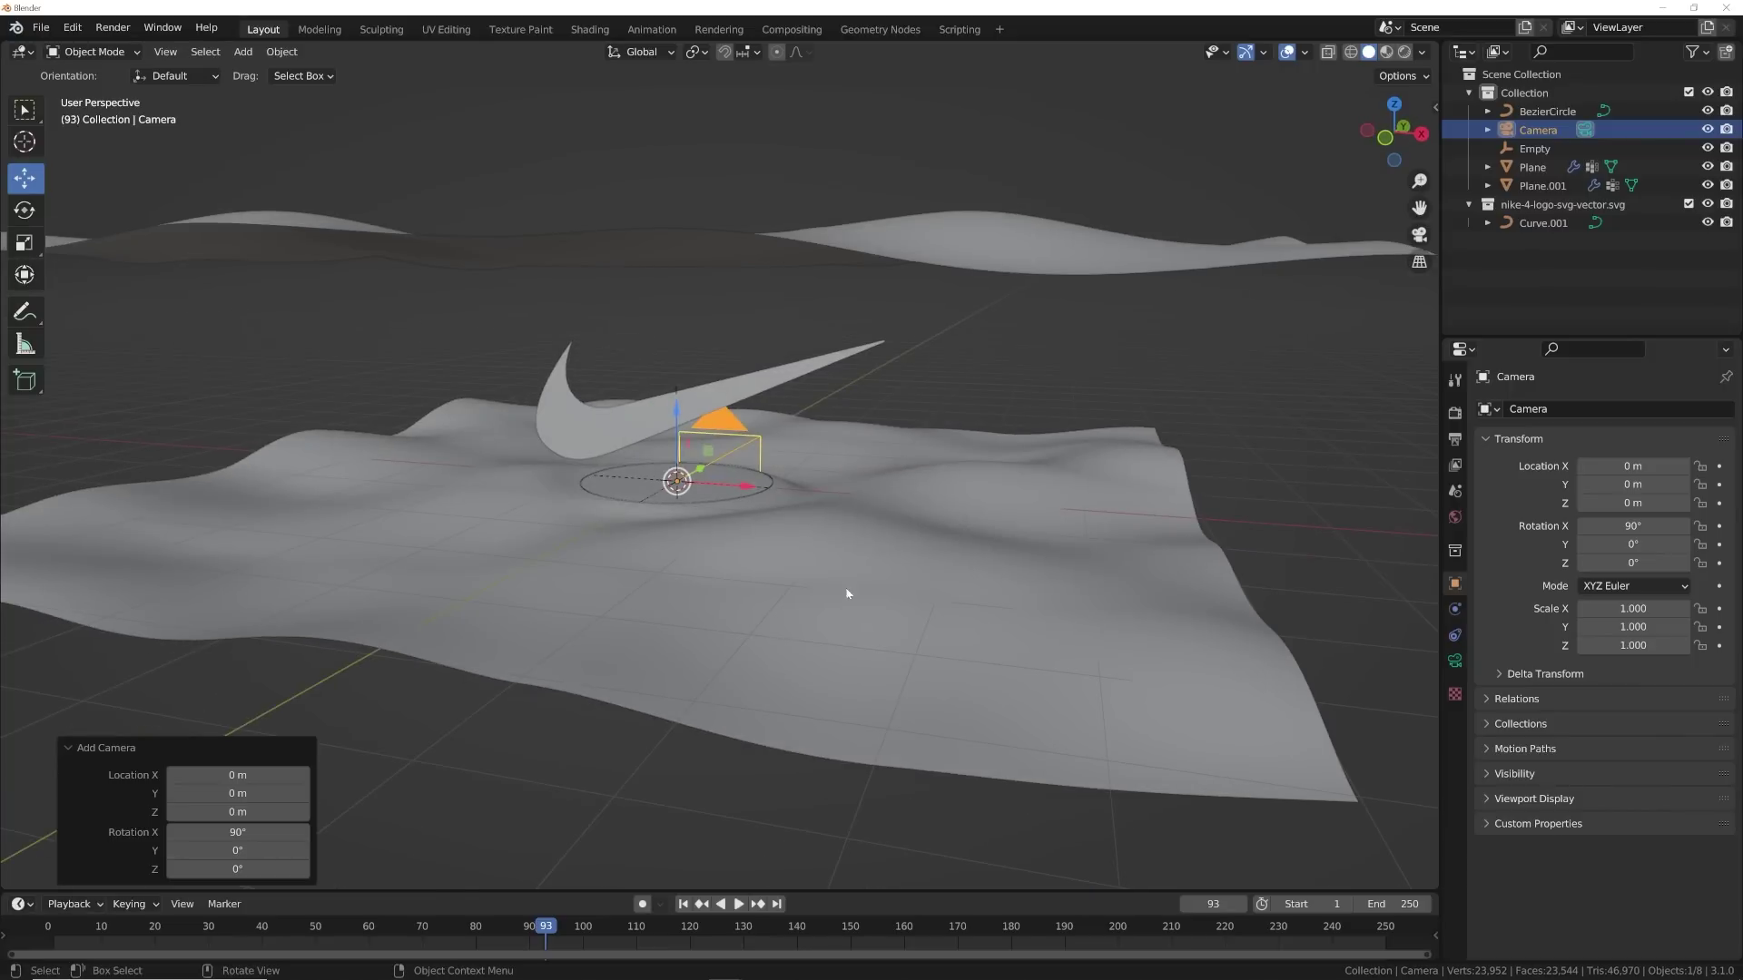
left_click_drag(673, 412, 705, 337)
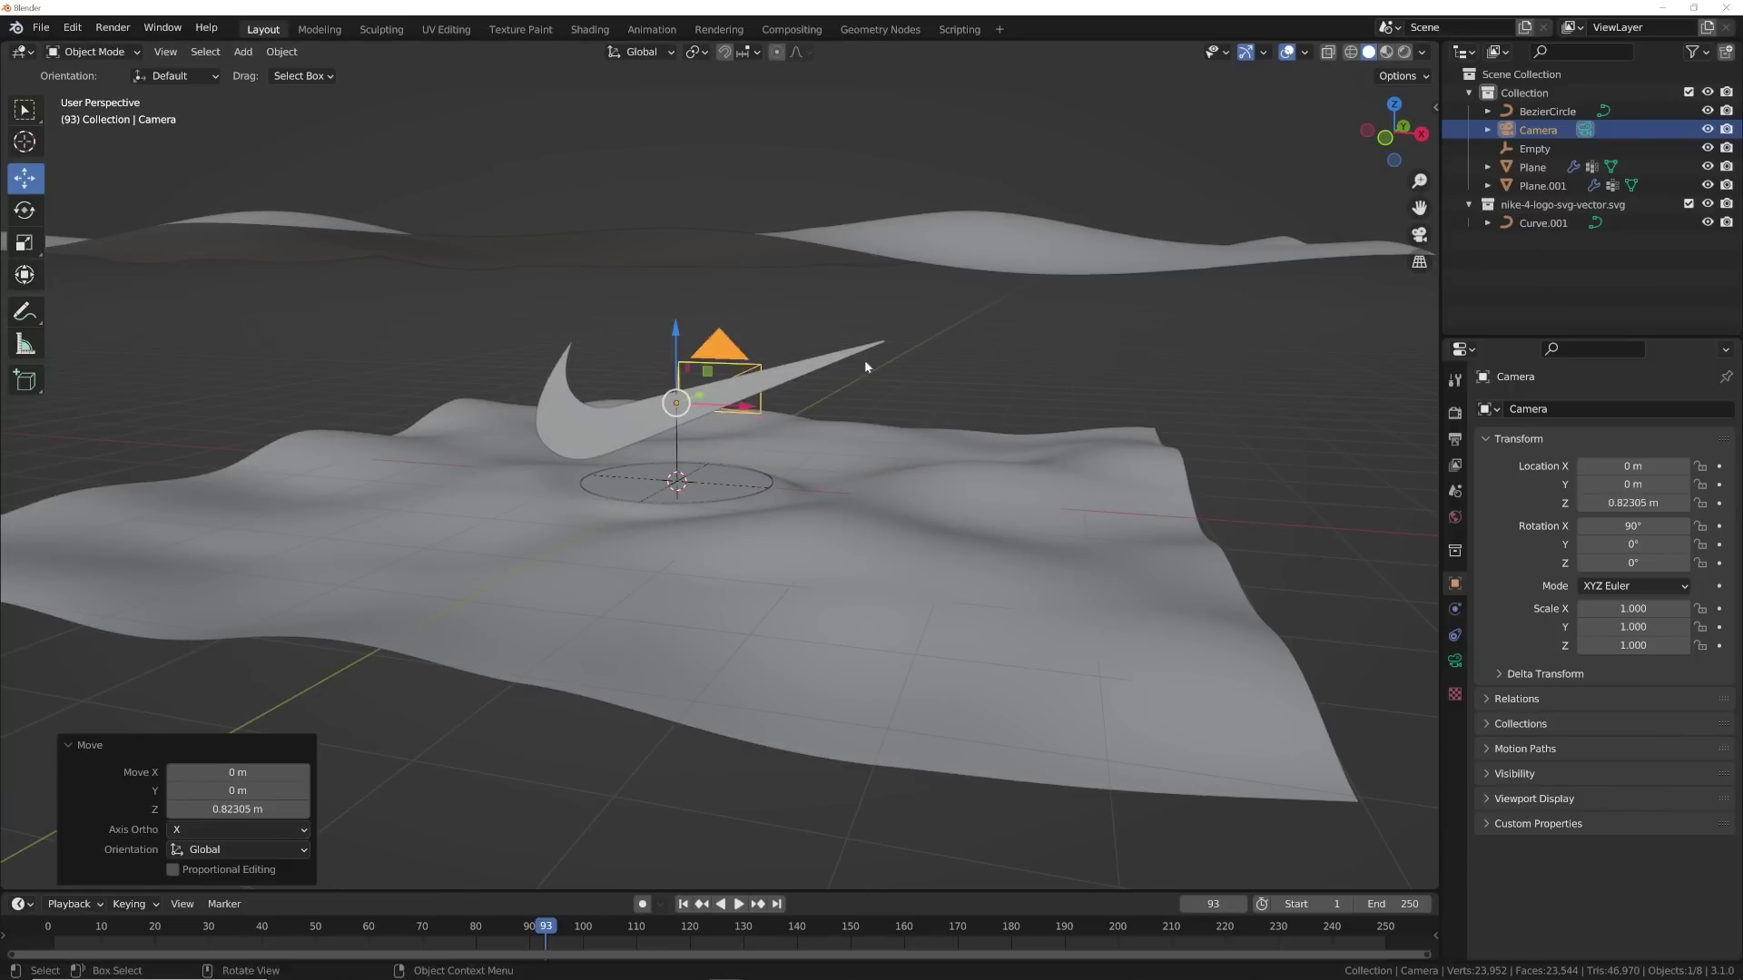
middle_click_drag(864, 359, 744, 406)
left_click_drag(760, 404, 1419, 395)
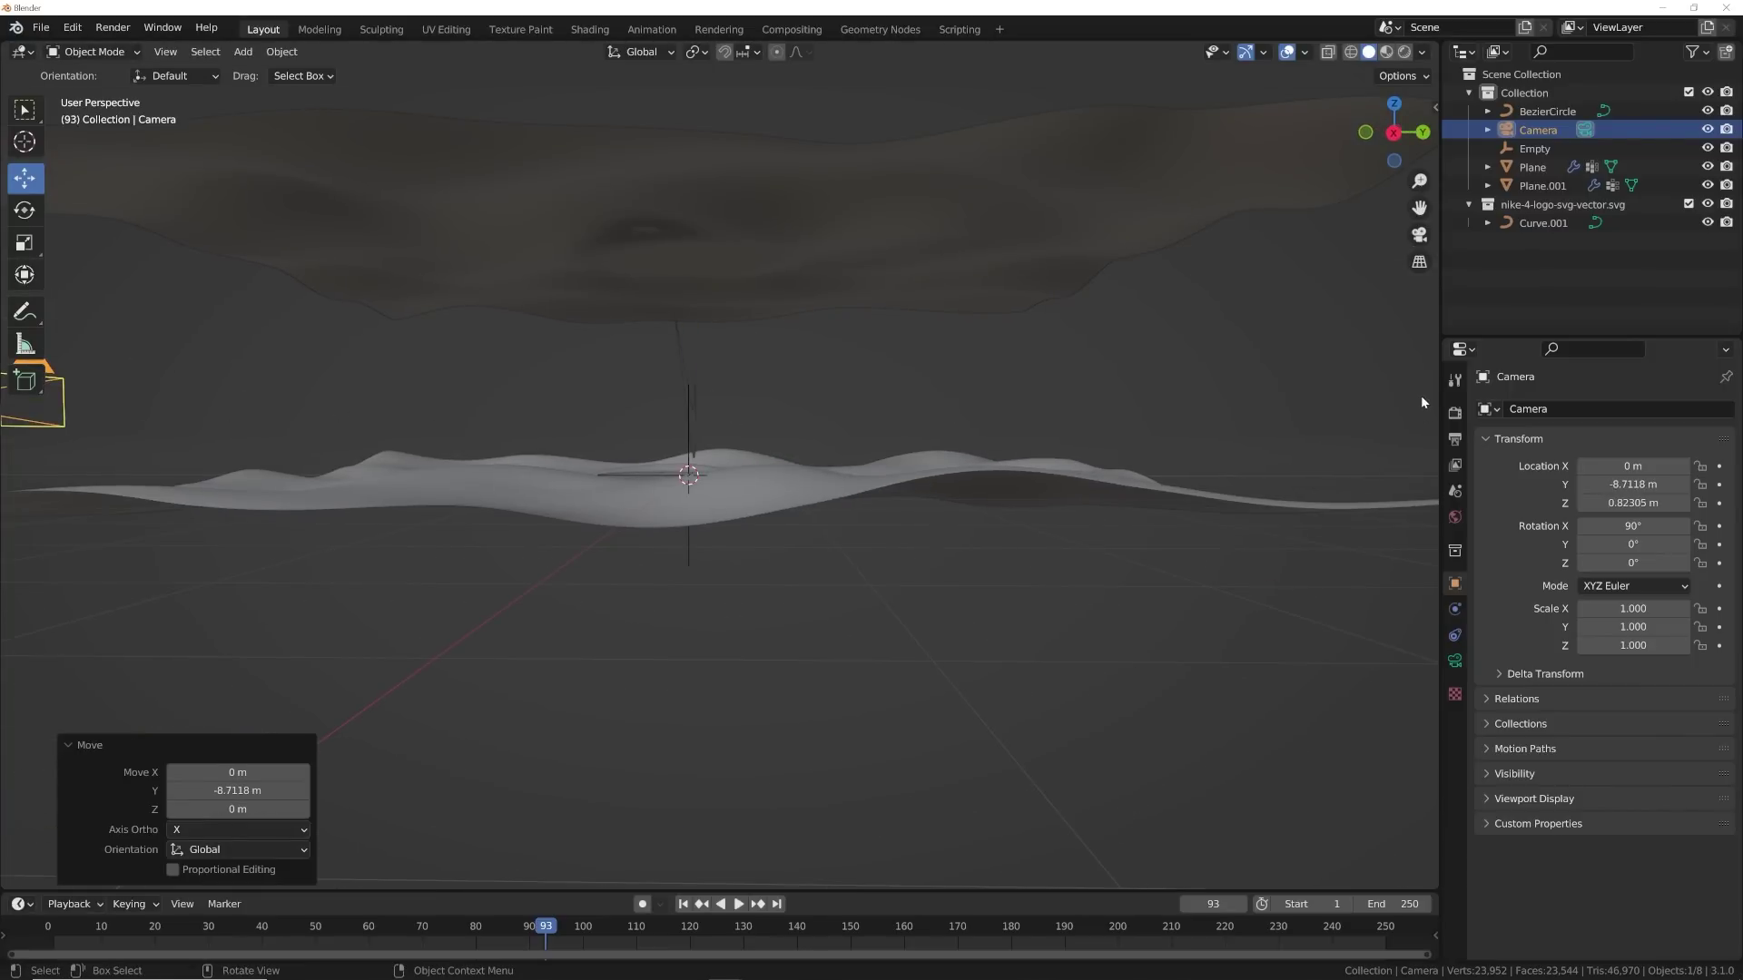
key("KP_0")
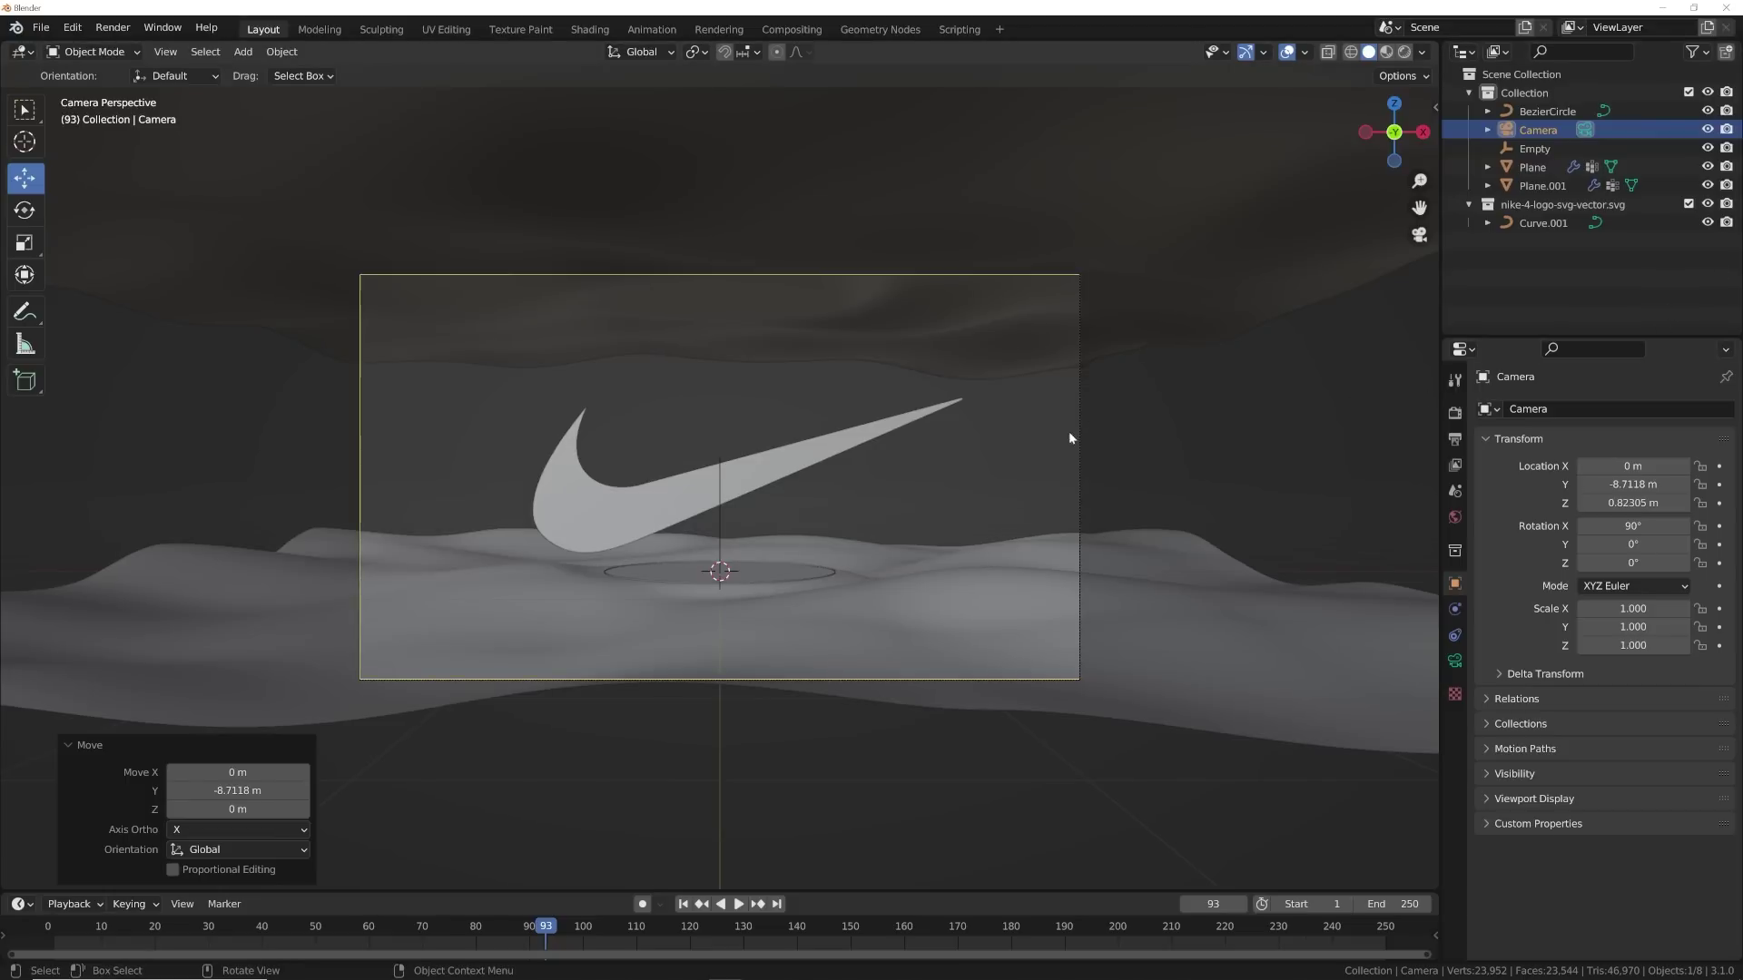
- Set the camera's focal length to 33.9 mm and move it about 1.89 m closer to the logo along its local Z
left_click(1455, 661)
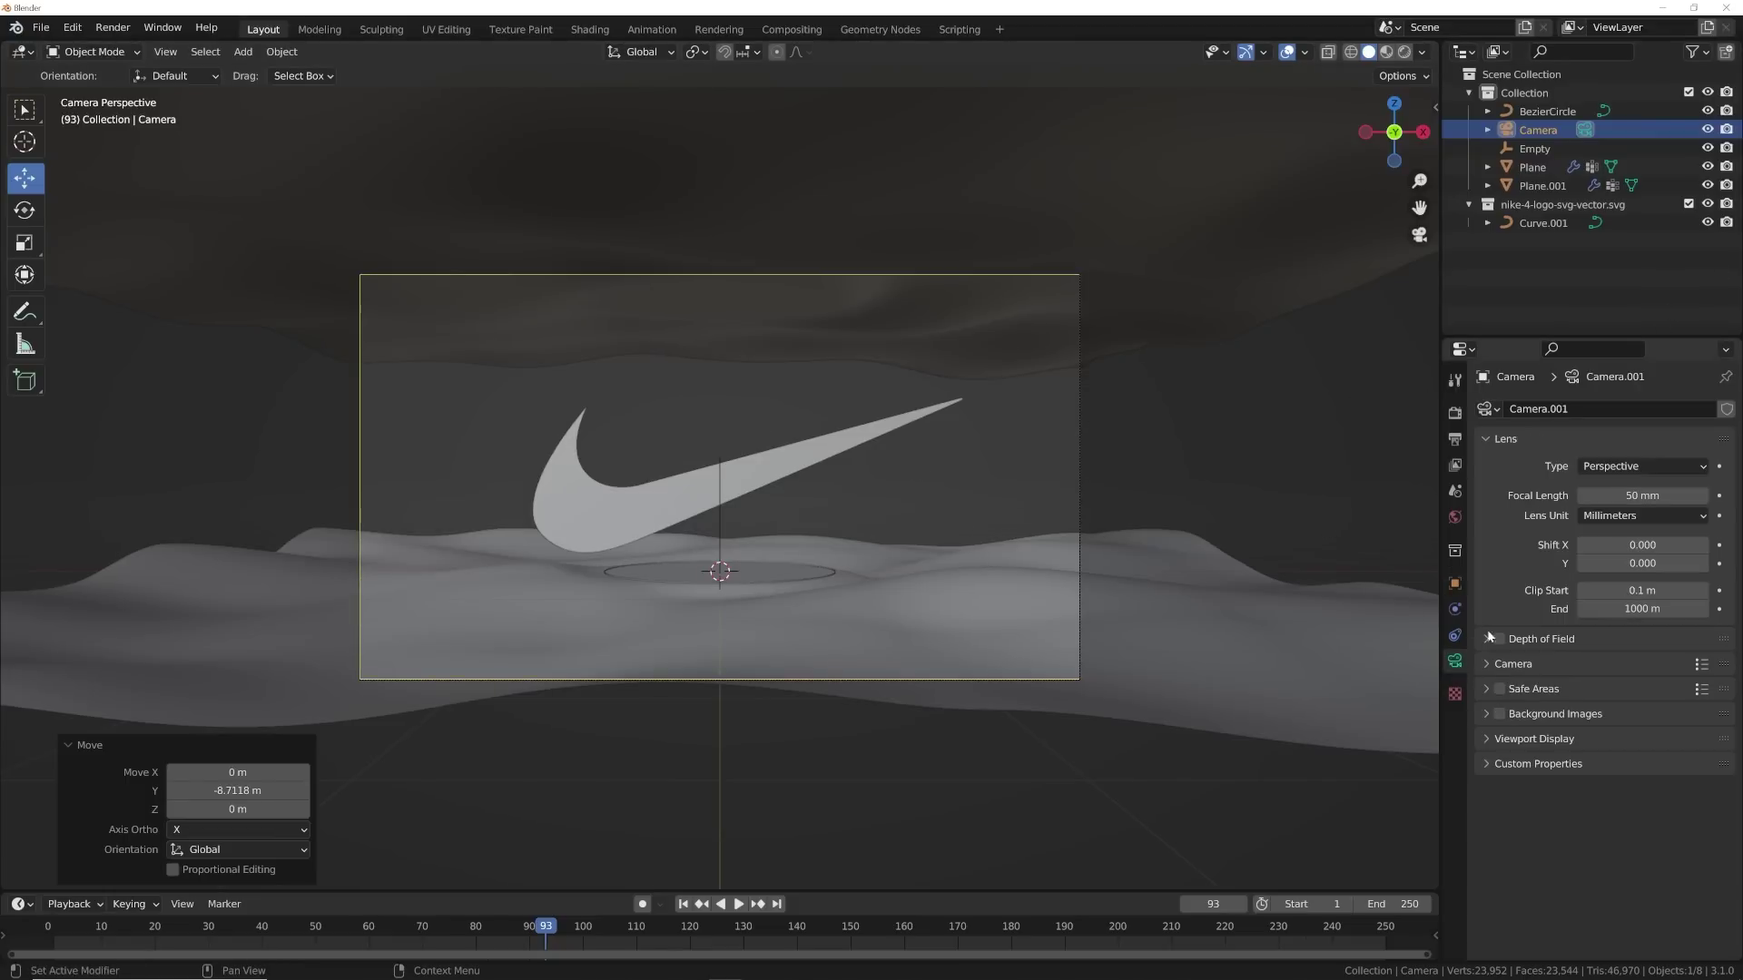
left_click_drag(1649, 496, 1568, 495)
key("g")
key("z")
key("z")
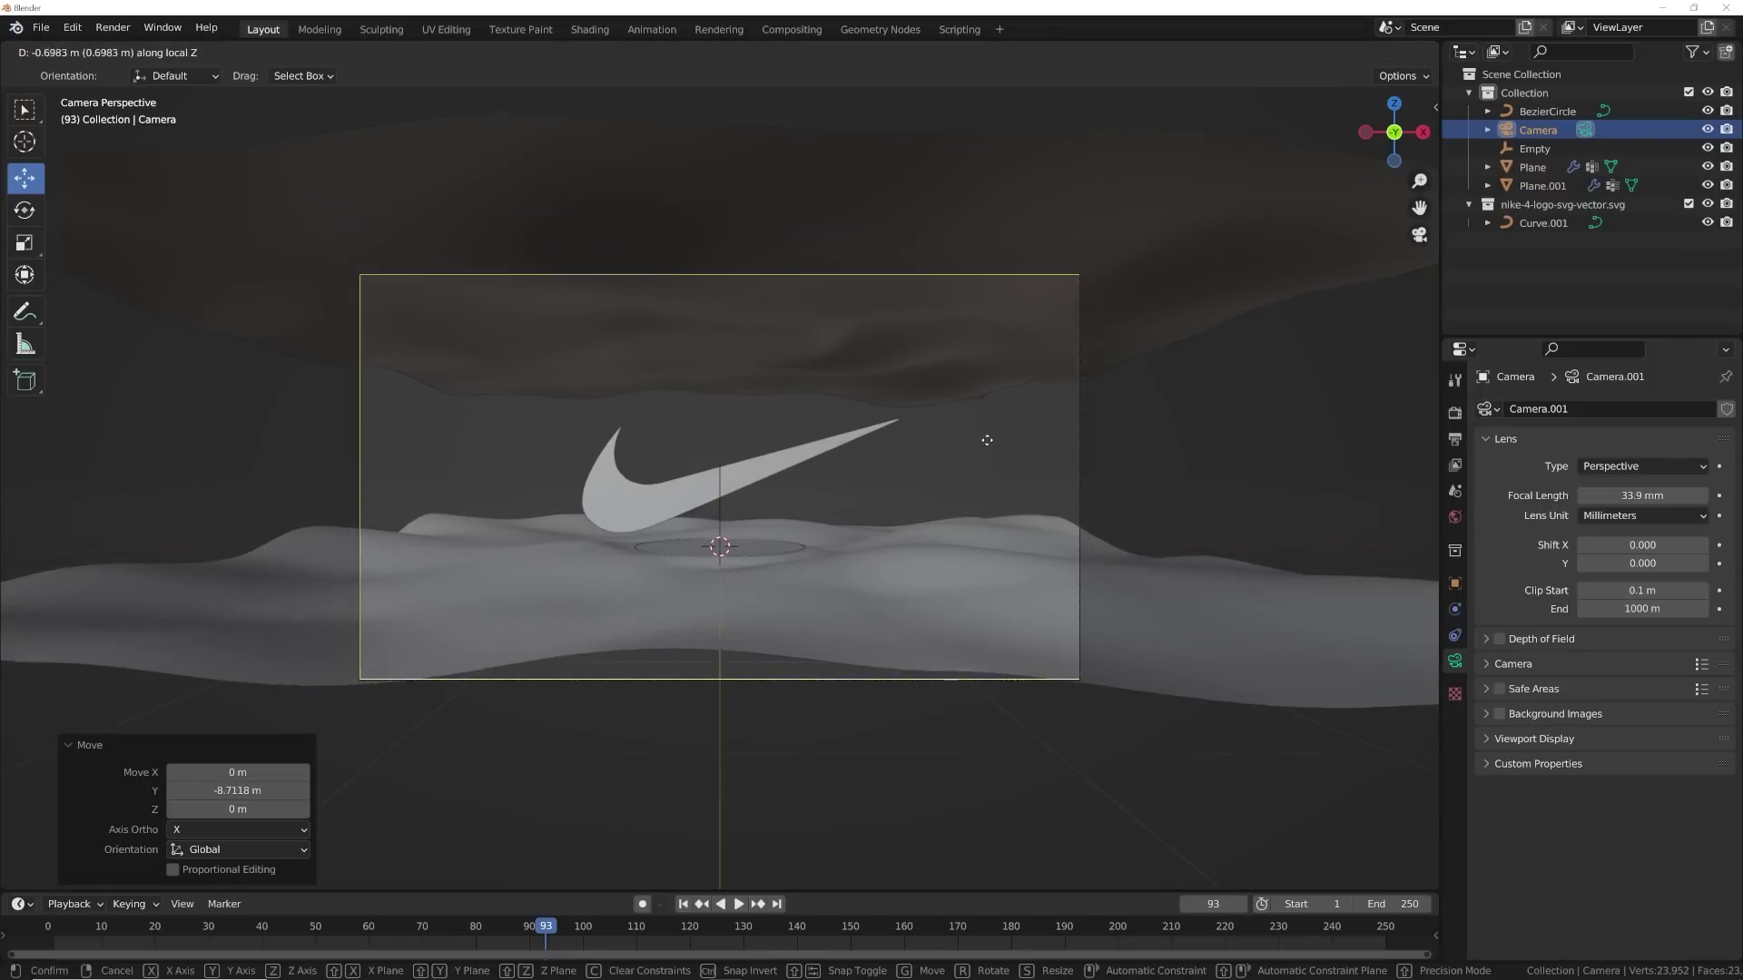
left_click(996, 409)
- Switch the camera view to Rendered shading and hide the viewport overlays
left_click(1404, 53)
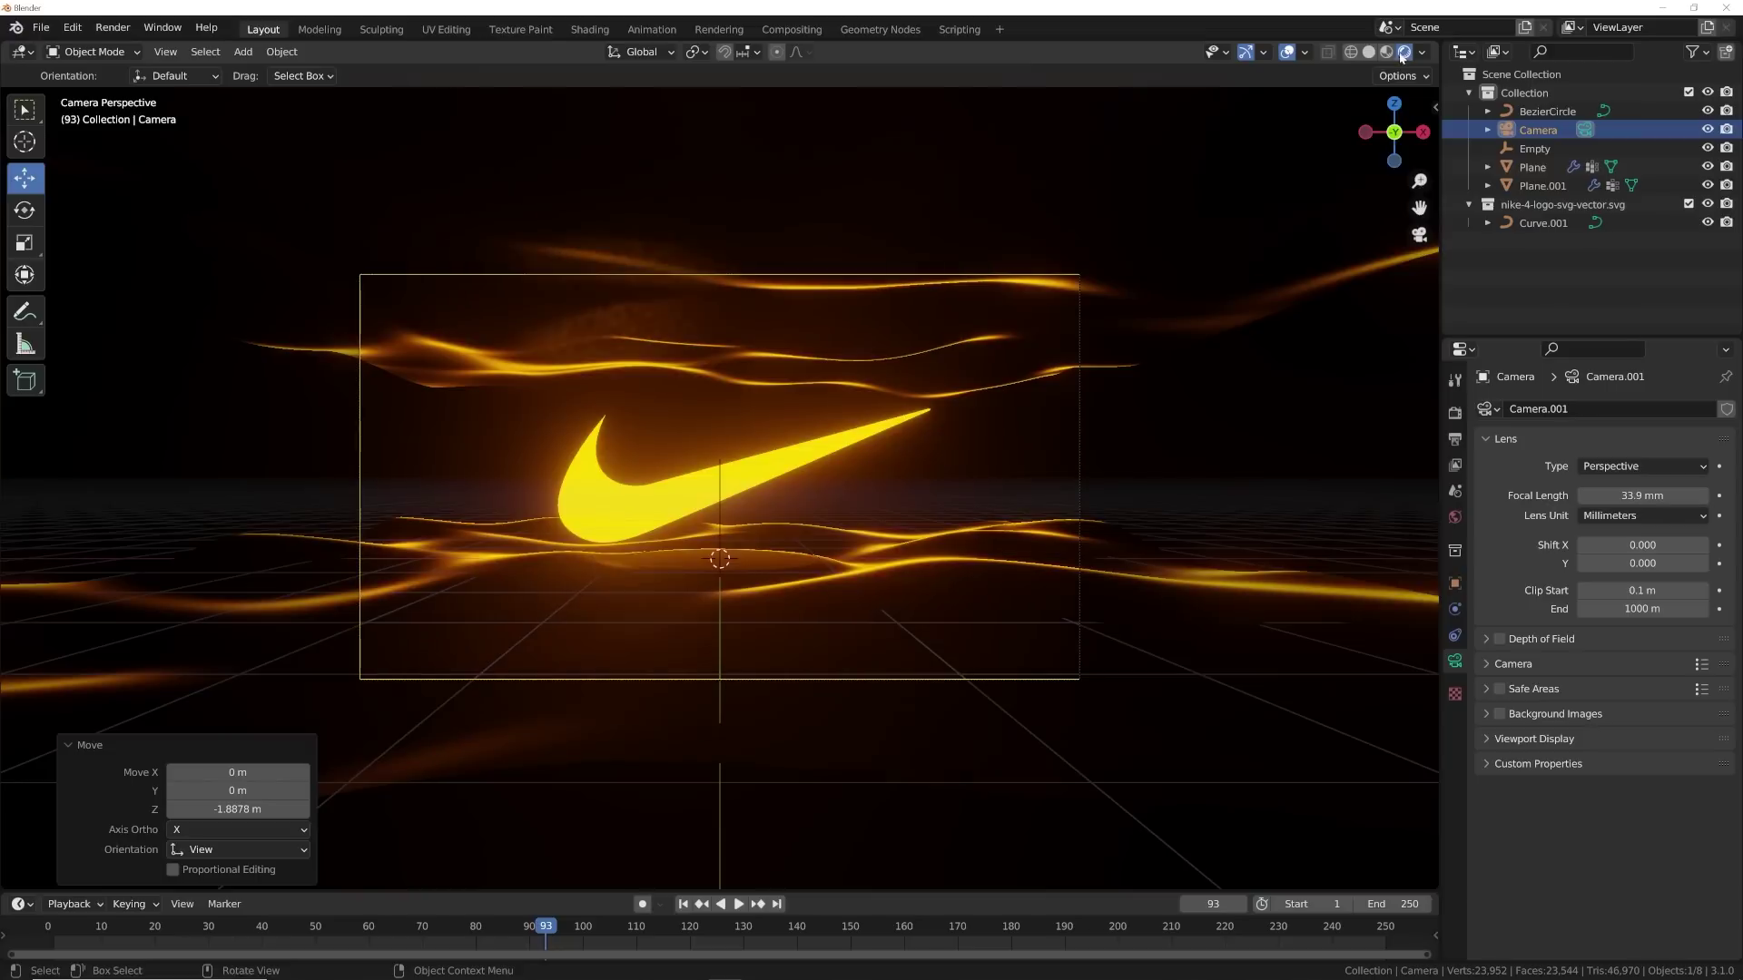
scroll(919, 418, "up", 2)
left_click(1287, 52)
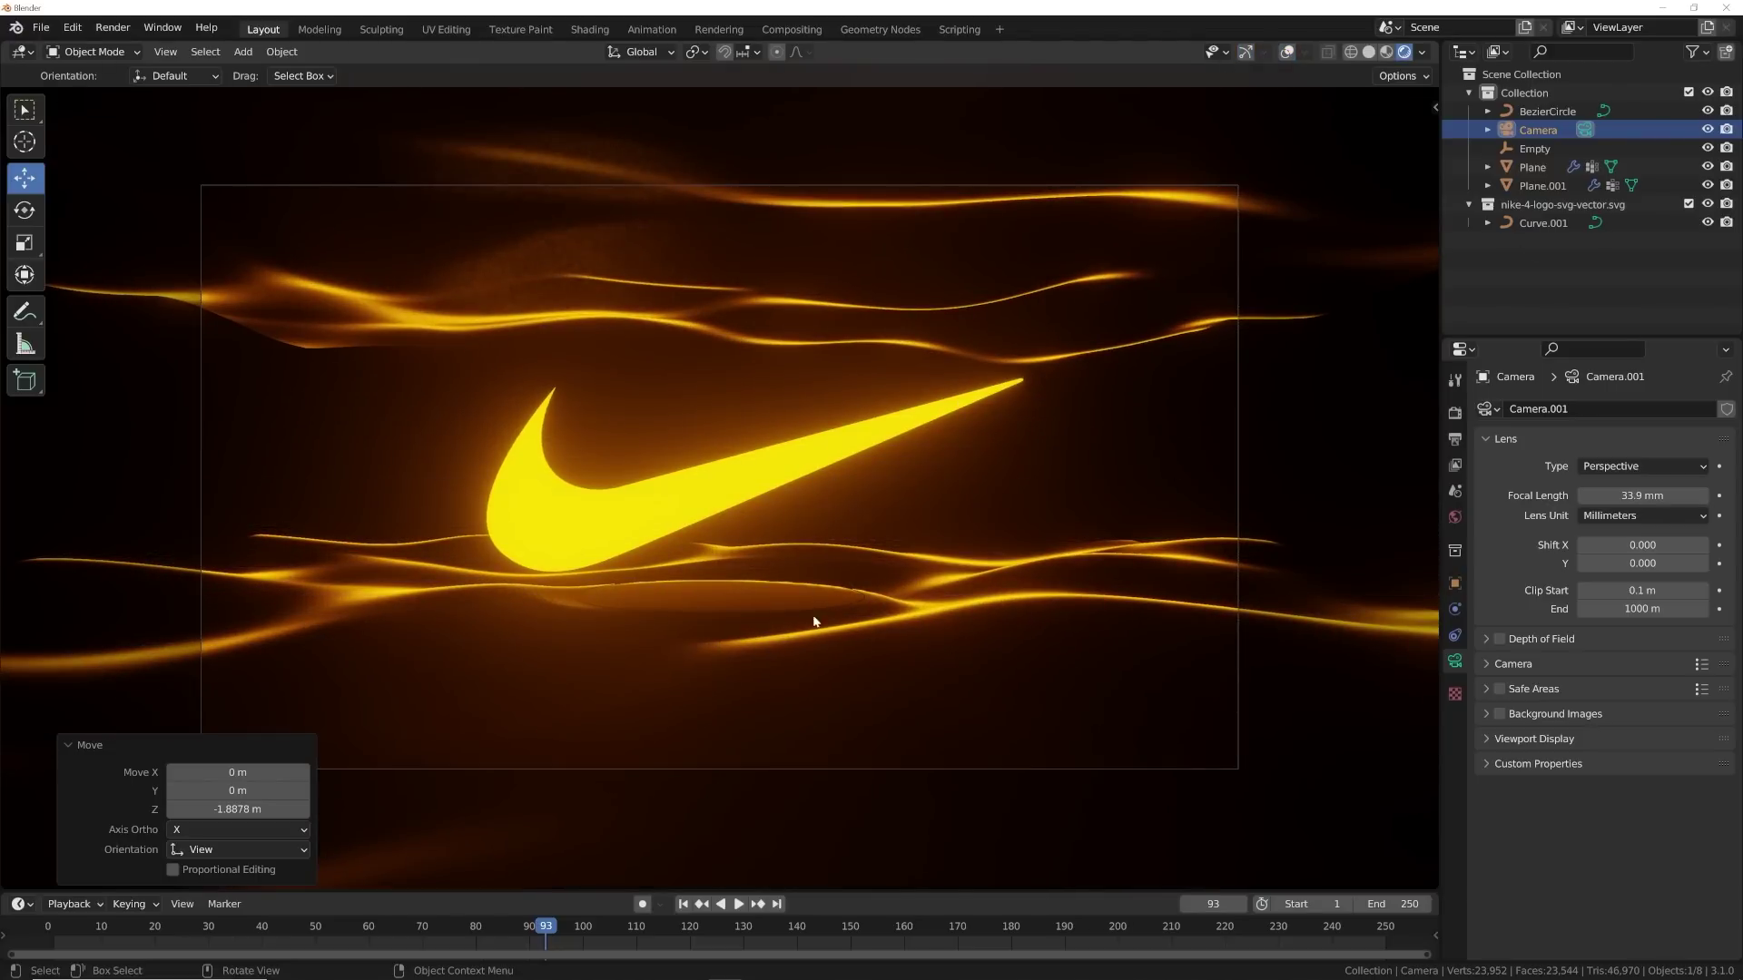
- Show the viewport overlays and gizmos again and select the Bezier circle below the logo
left_click(855, 600)
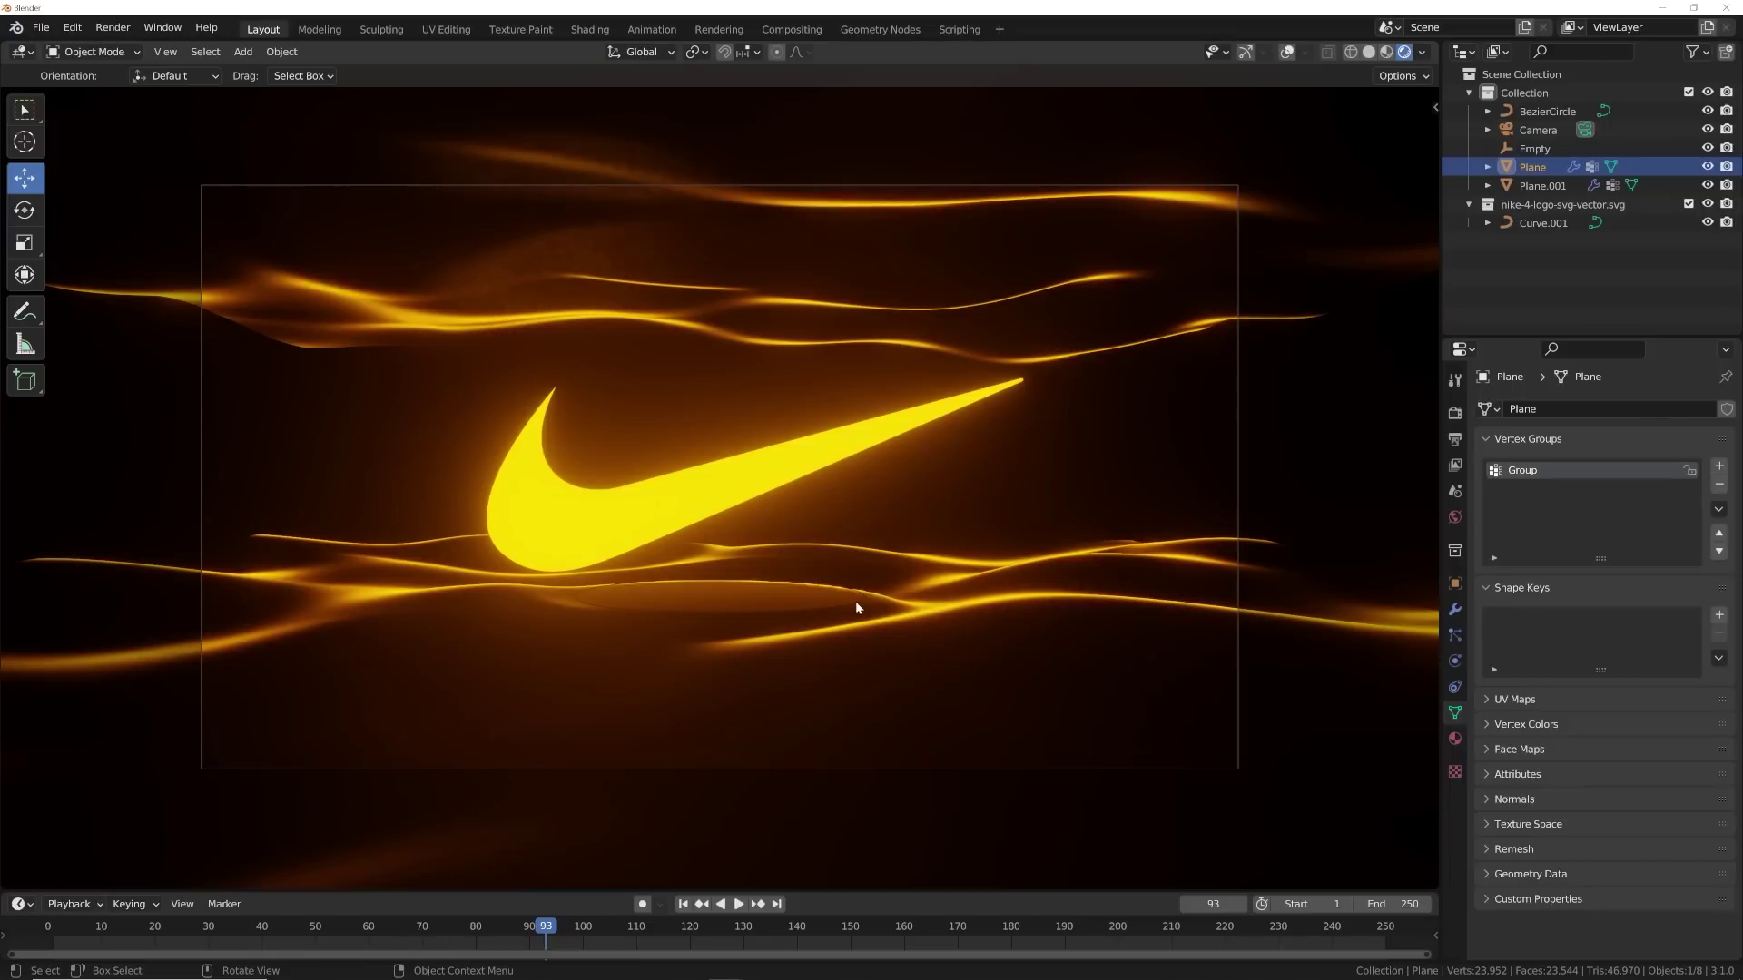
left_click(1289, 55)
left_click(1246, 53)
scroll(861, 568, "up", 8)
left_click(933, 570)
scroll(958, 676, "down", 5)
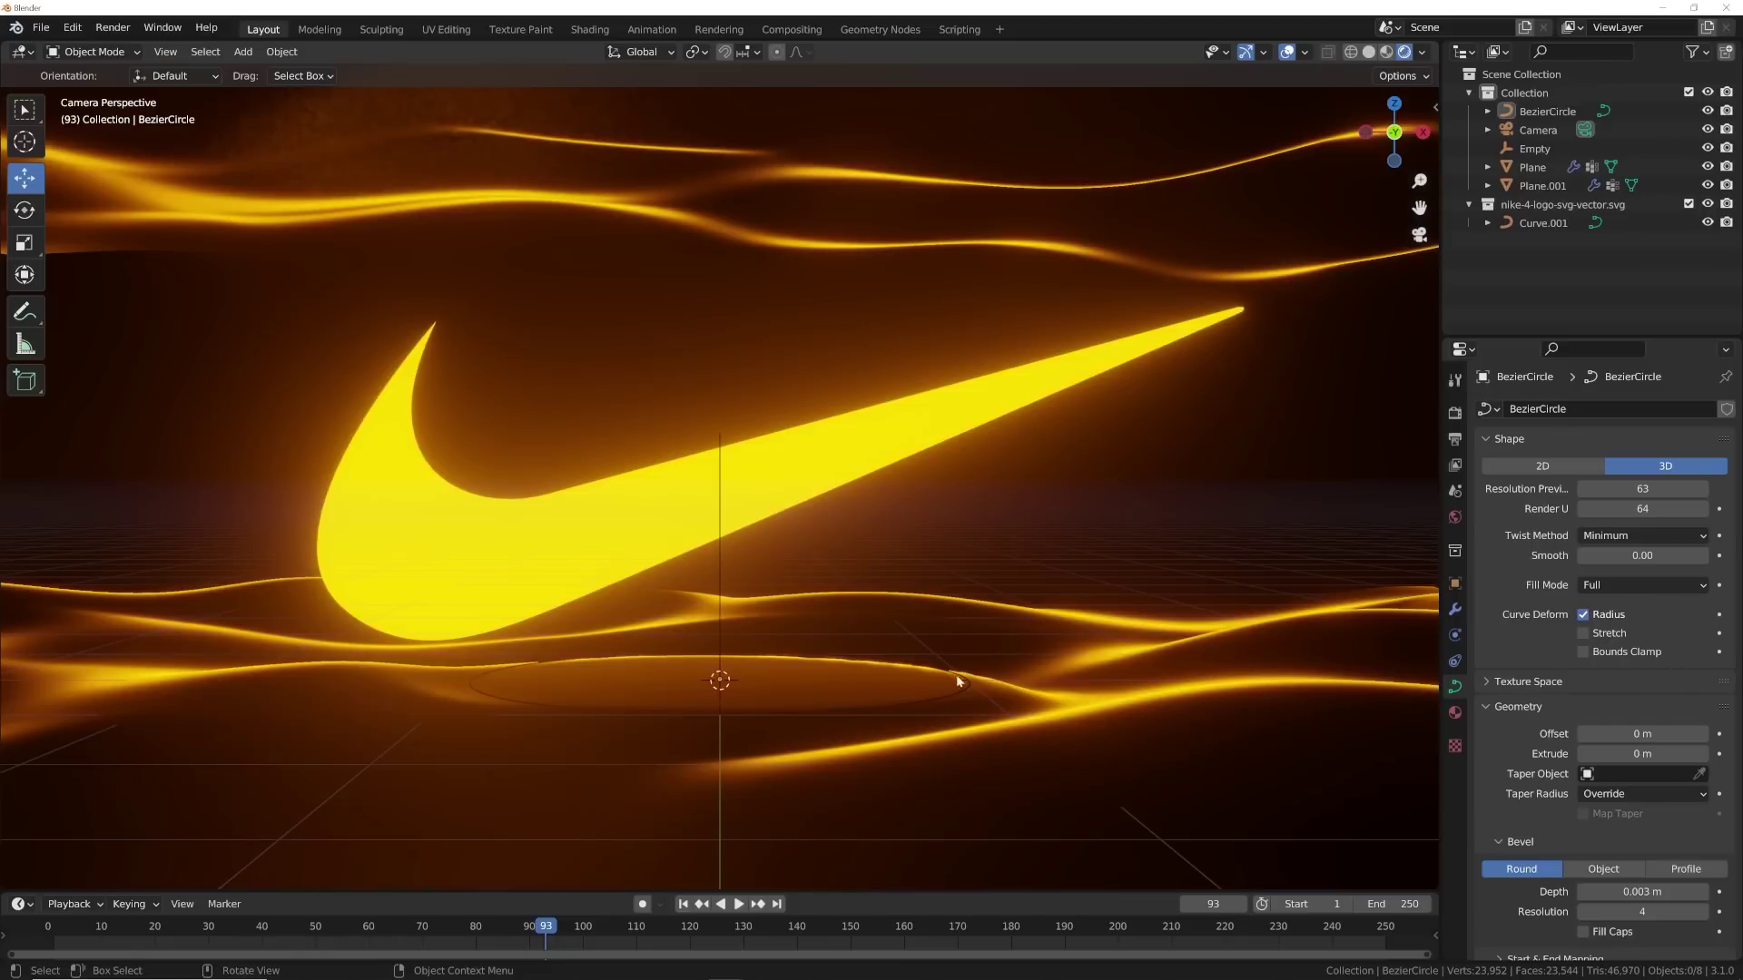
left_click(968, 694)
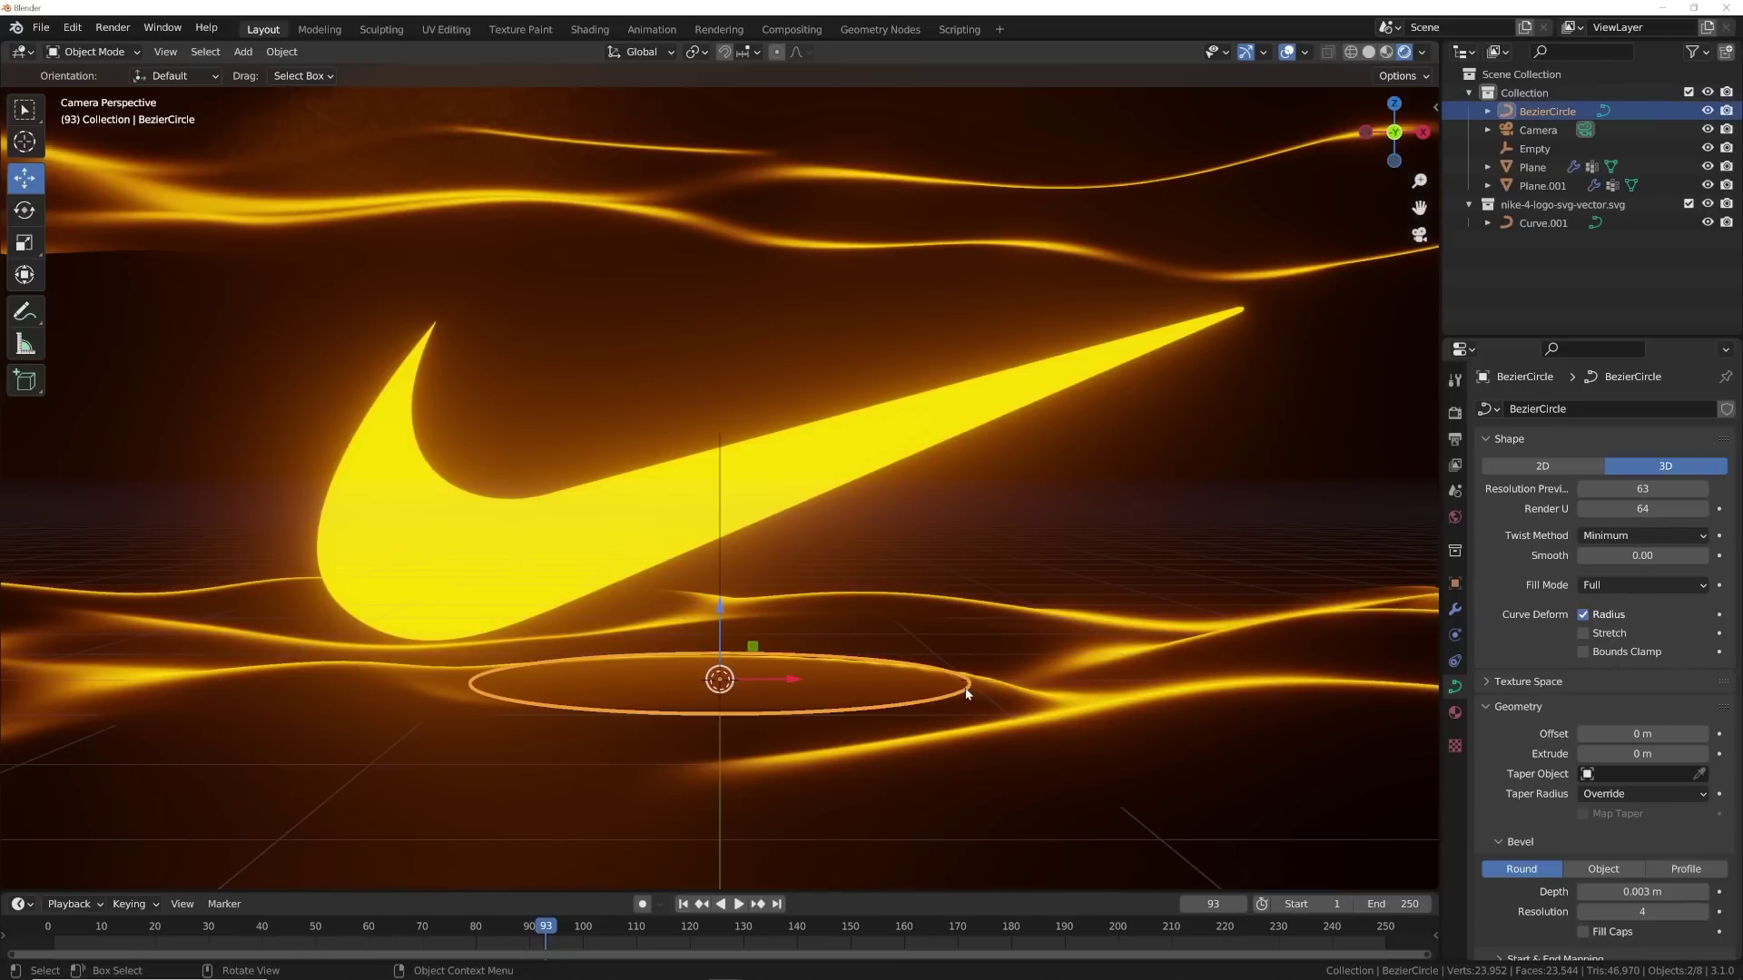
- Give the circle a new Emission material with color FF9108 and strength 36.3, and set its bevel depth to 0.004 m
left_click(1454, 713)
left_click(1594, 488)
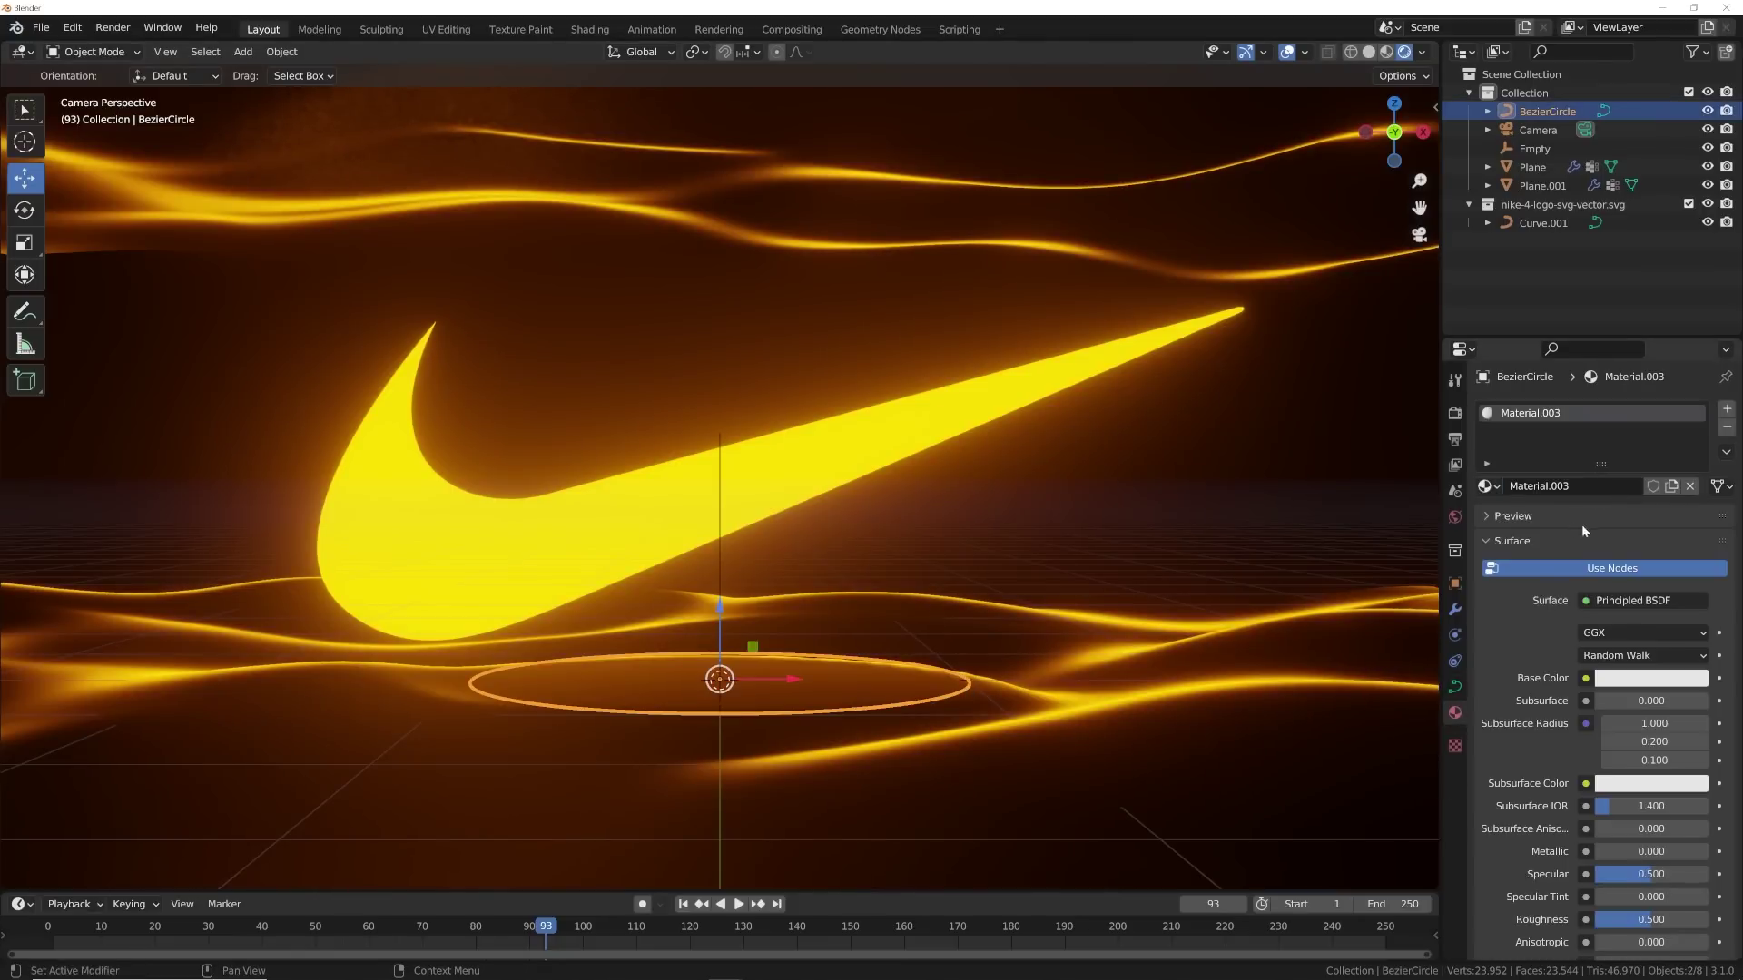
left_click(1609, 599)
left_click(1489, 257)
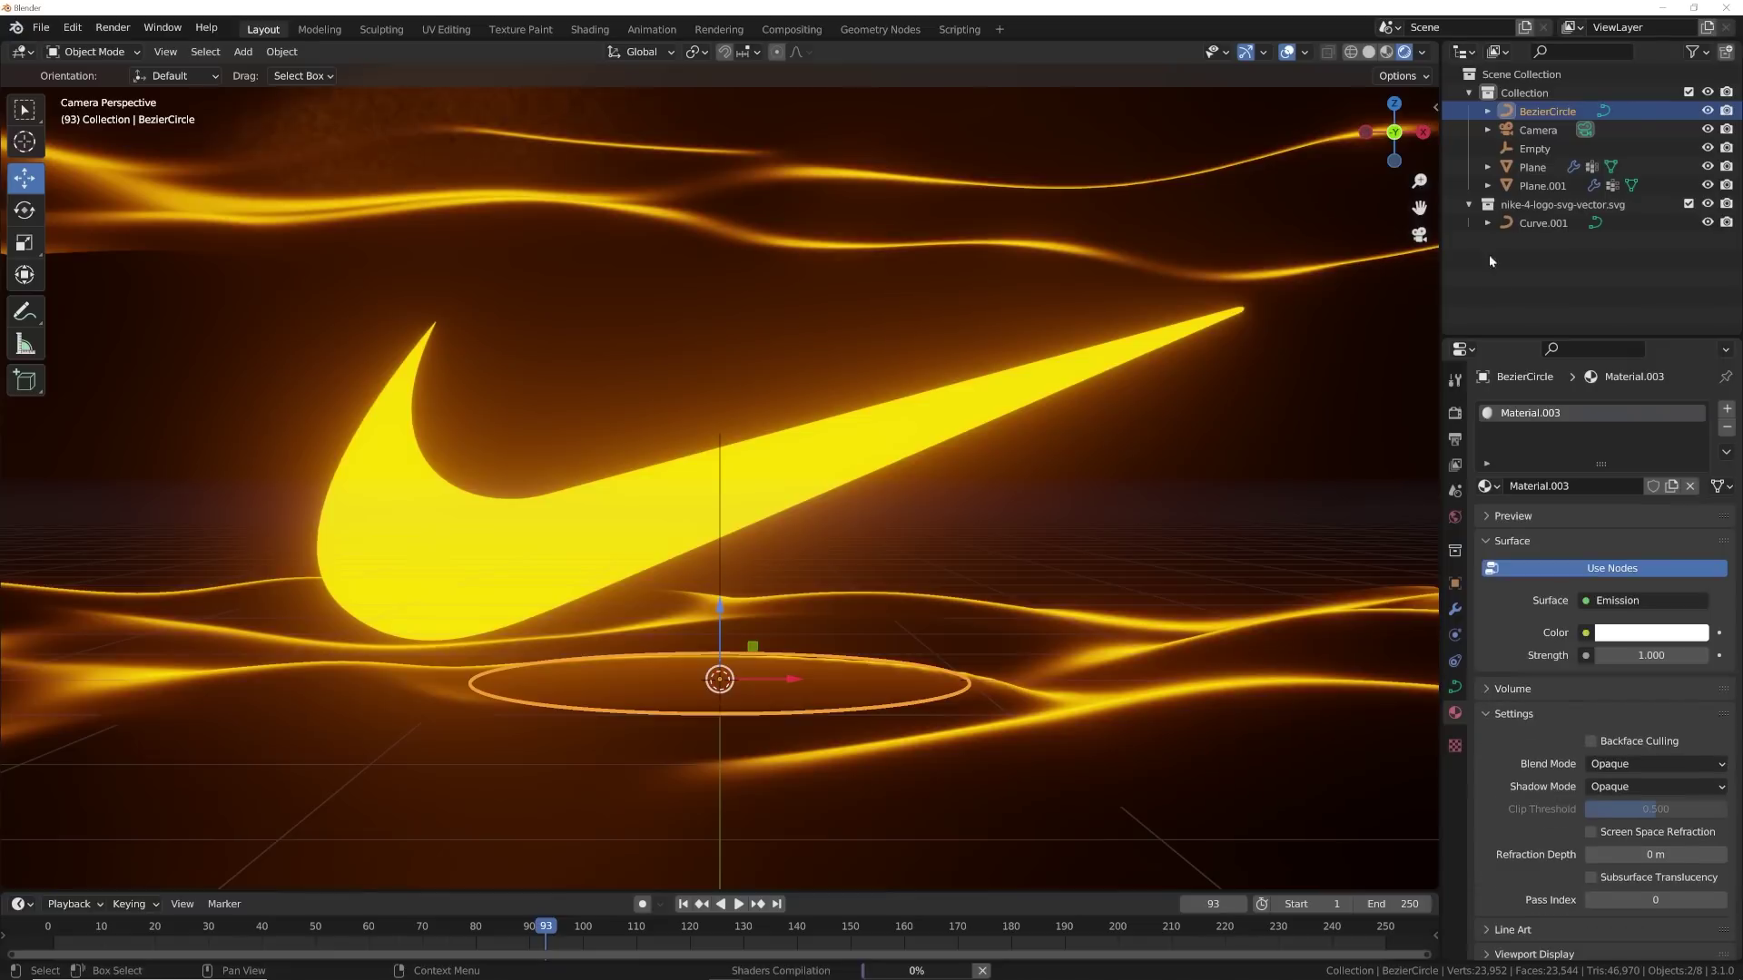
left_click(1660, 636)
key("ctrl+v")
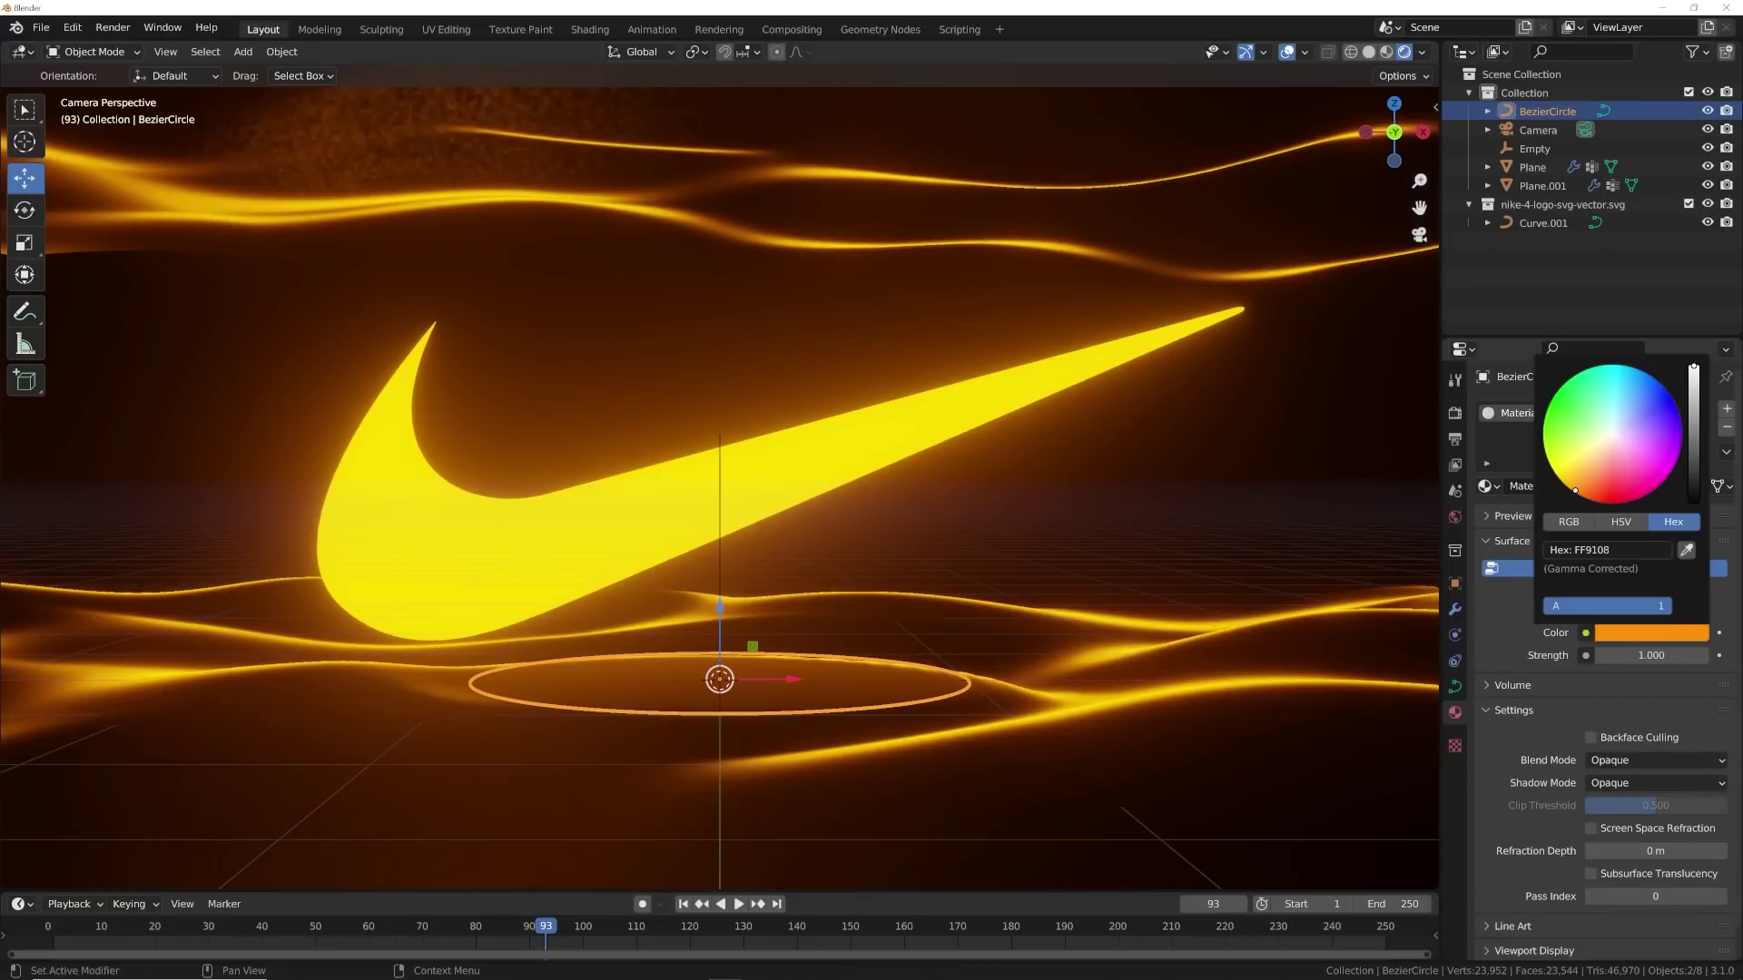
left_click_drag(1633, 656, 1691, 655)
left_click(1228, 520)
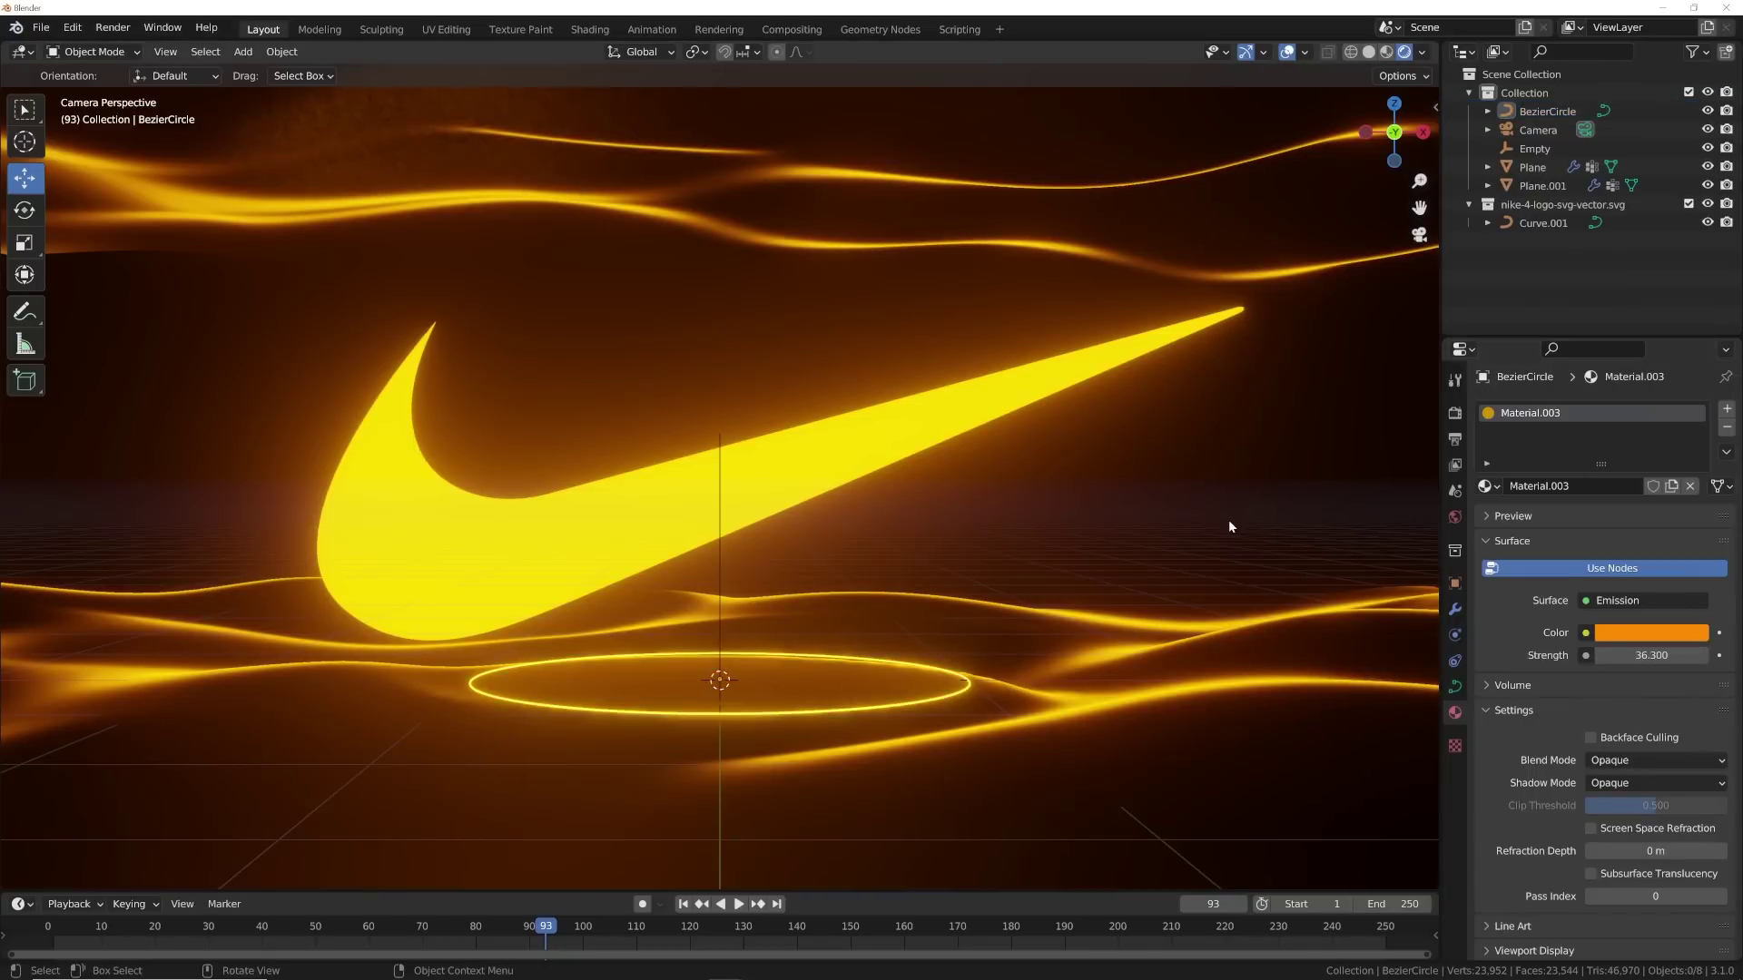
left_click(1455, 687)
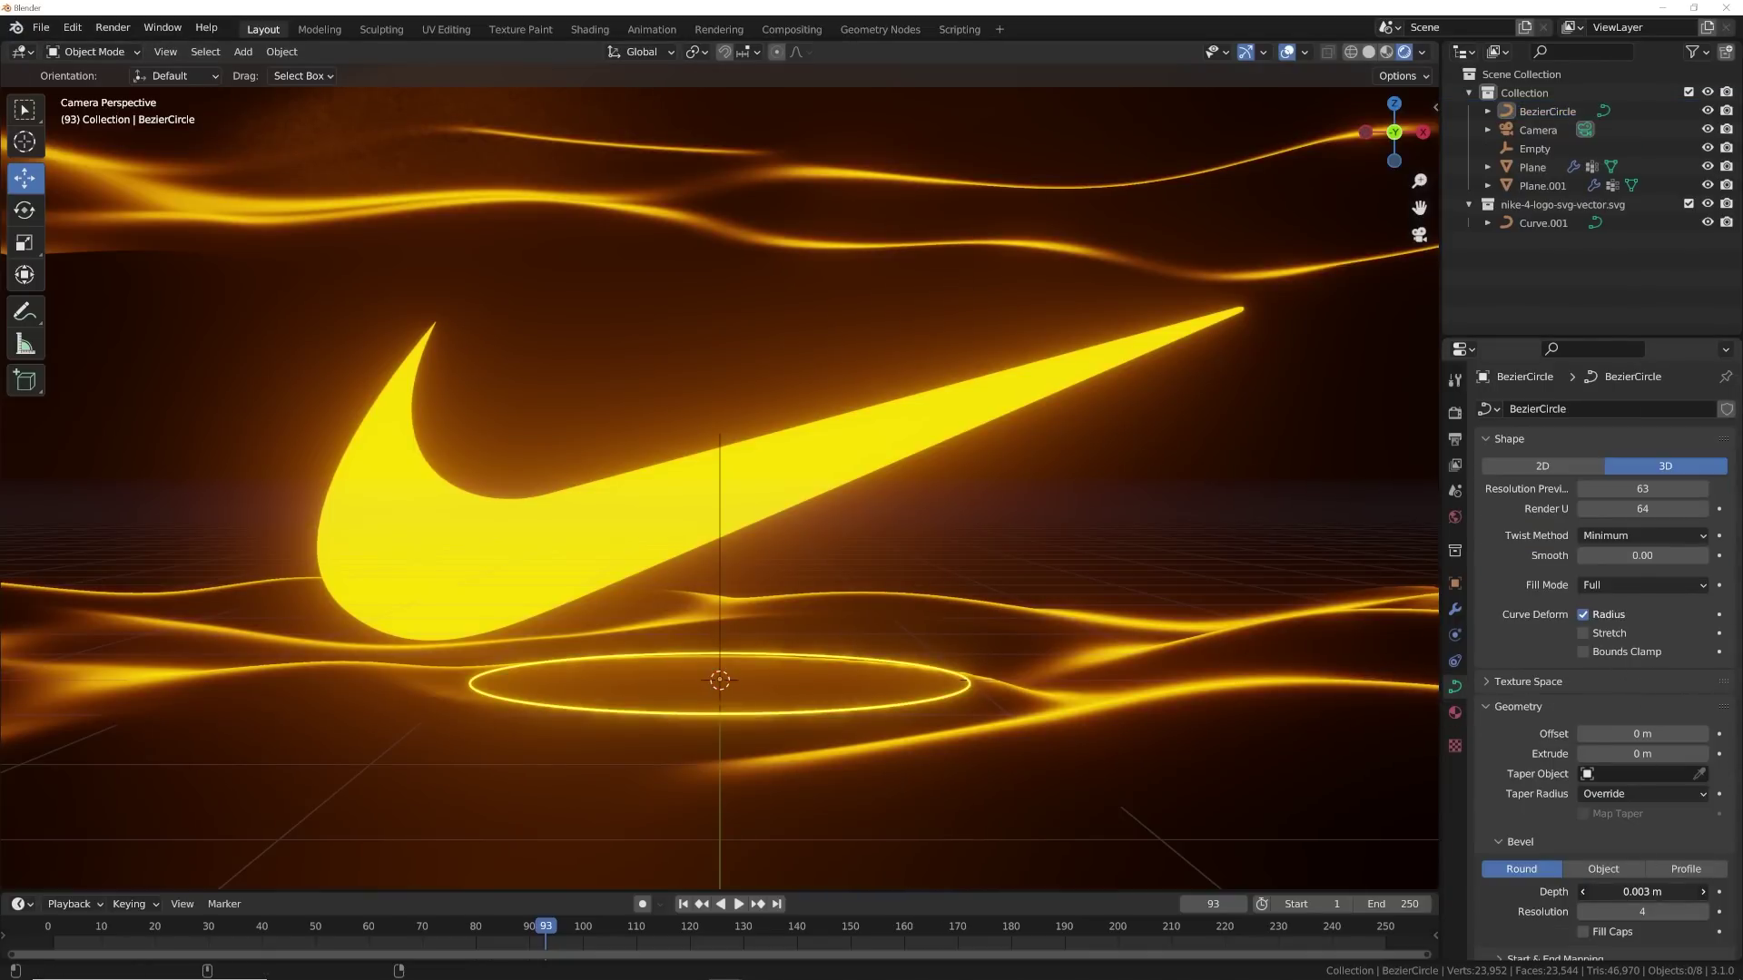
left_click_drag(1642, 892, 1642, 891)
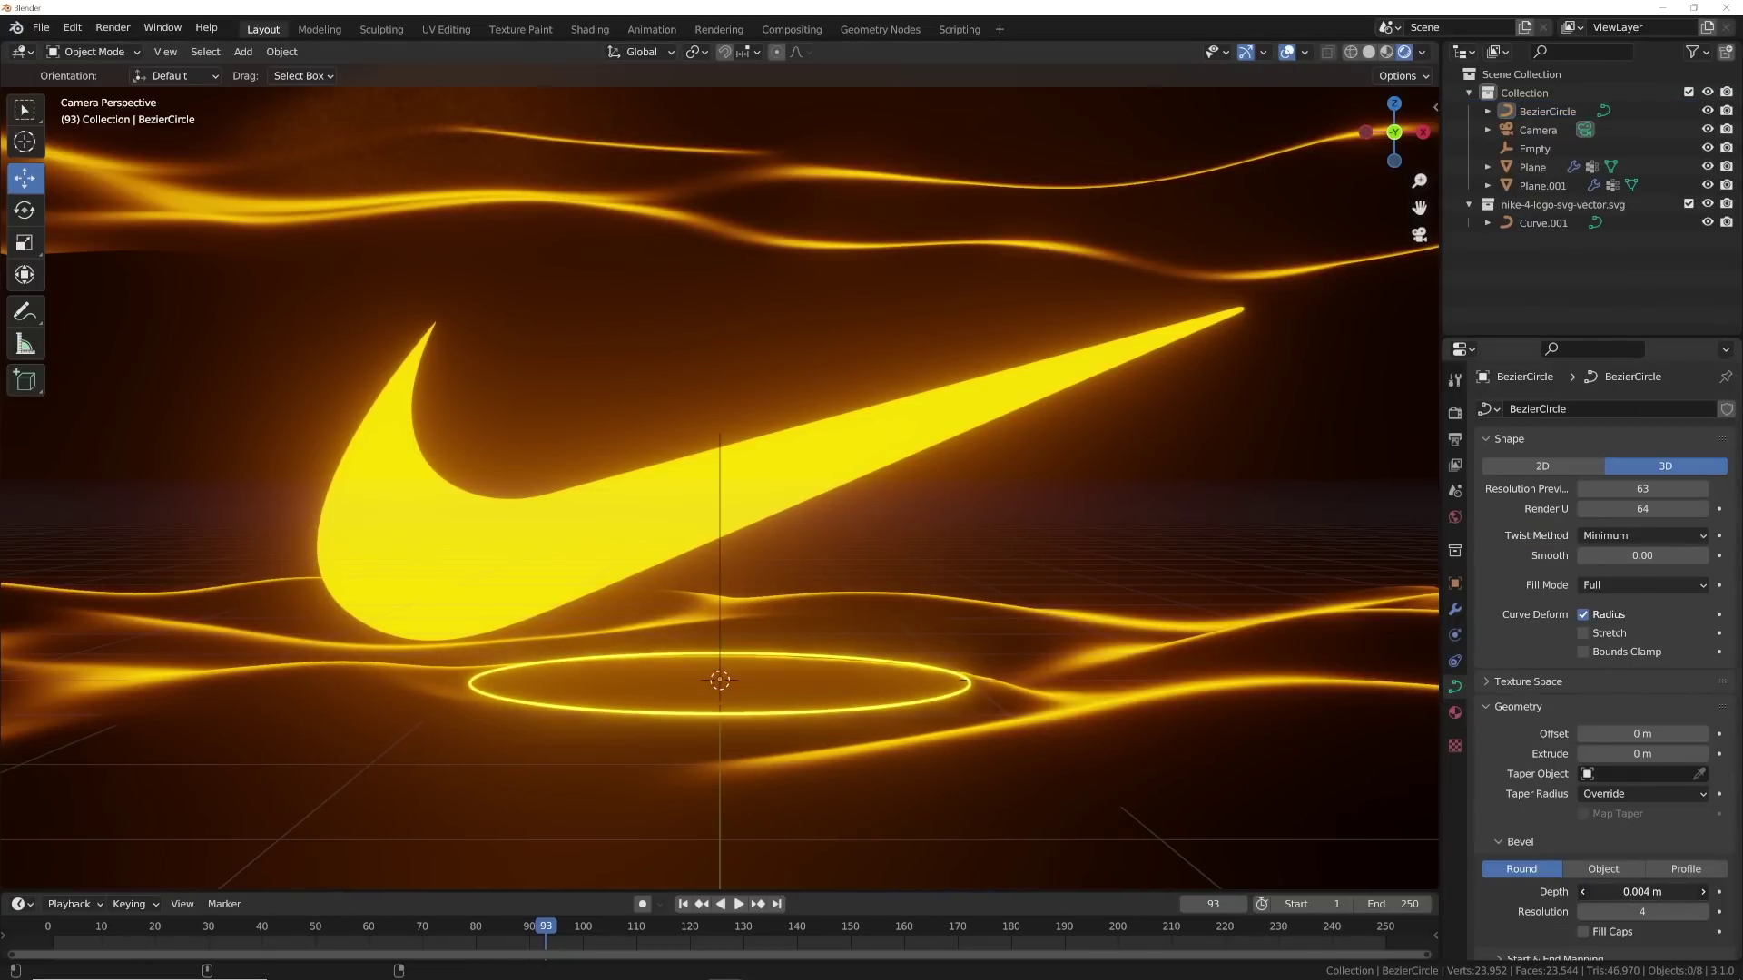
- Set the scene's color management look to High Contrast
left_click(1455, 414)
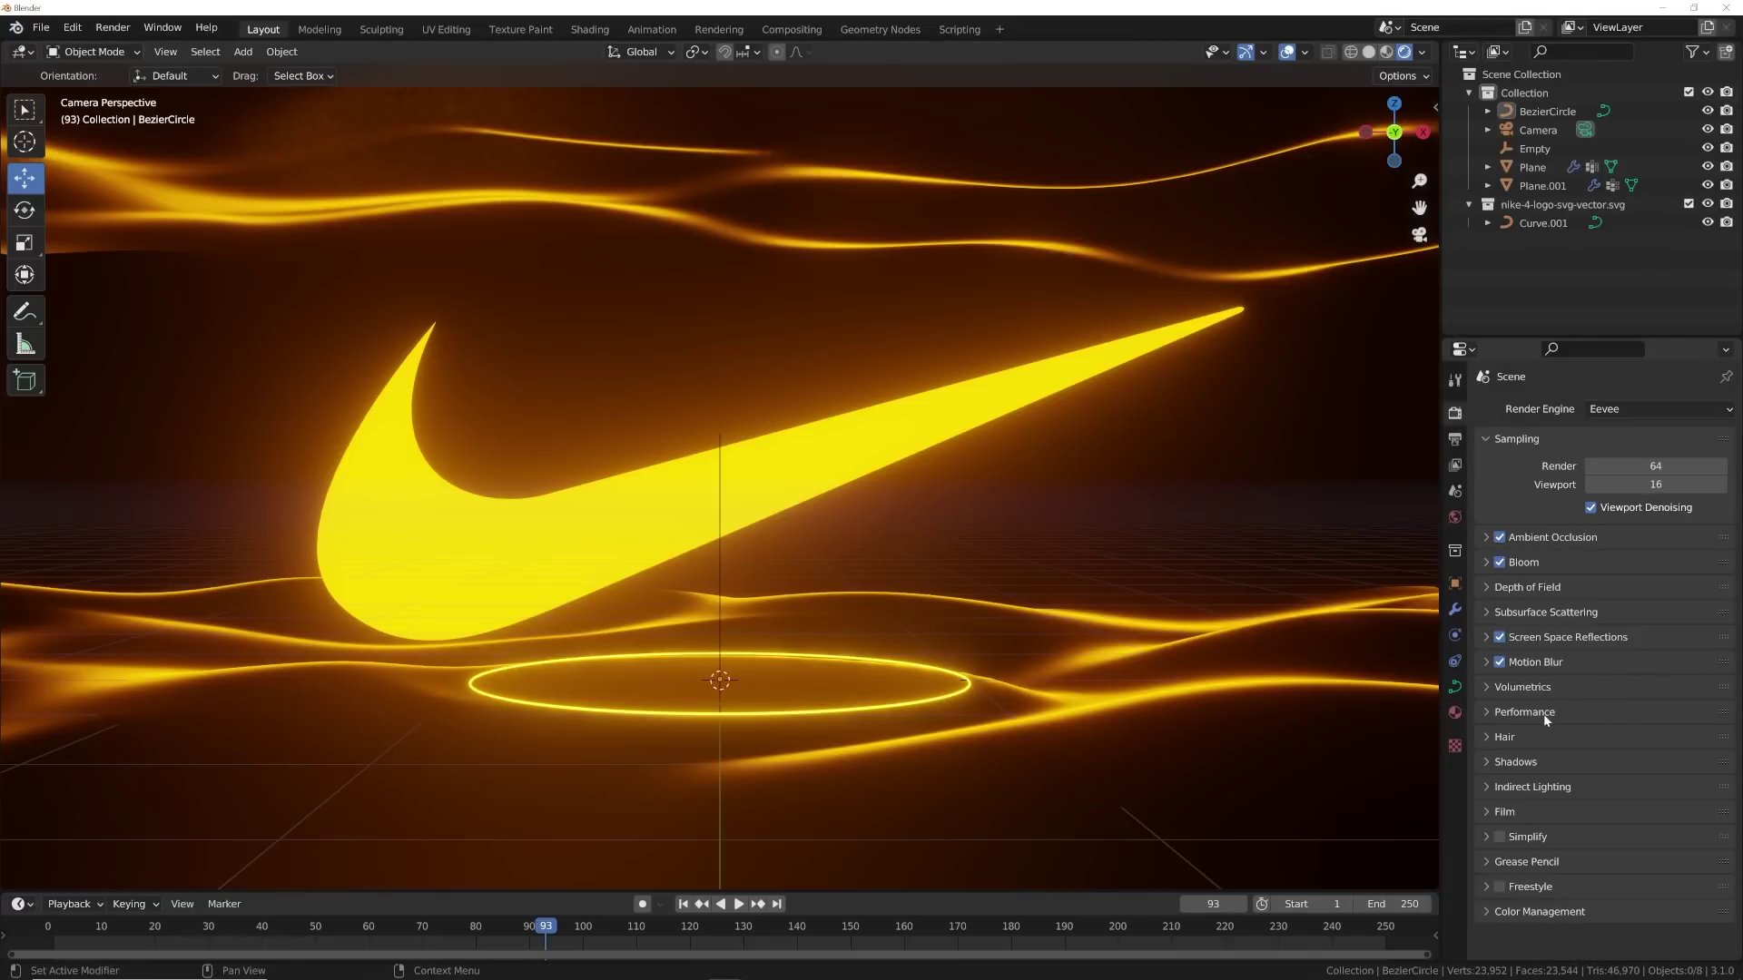
left_click(1568, 915)
scroll(1589, 889, "down", 4)
left_click(1623, 855)
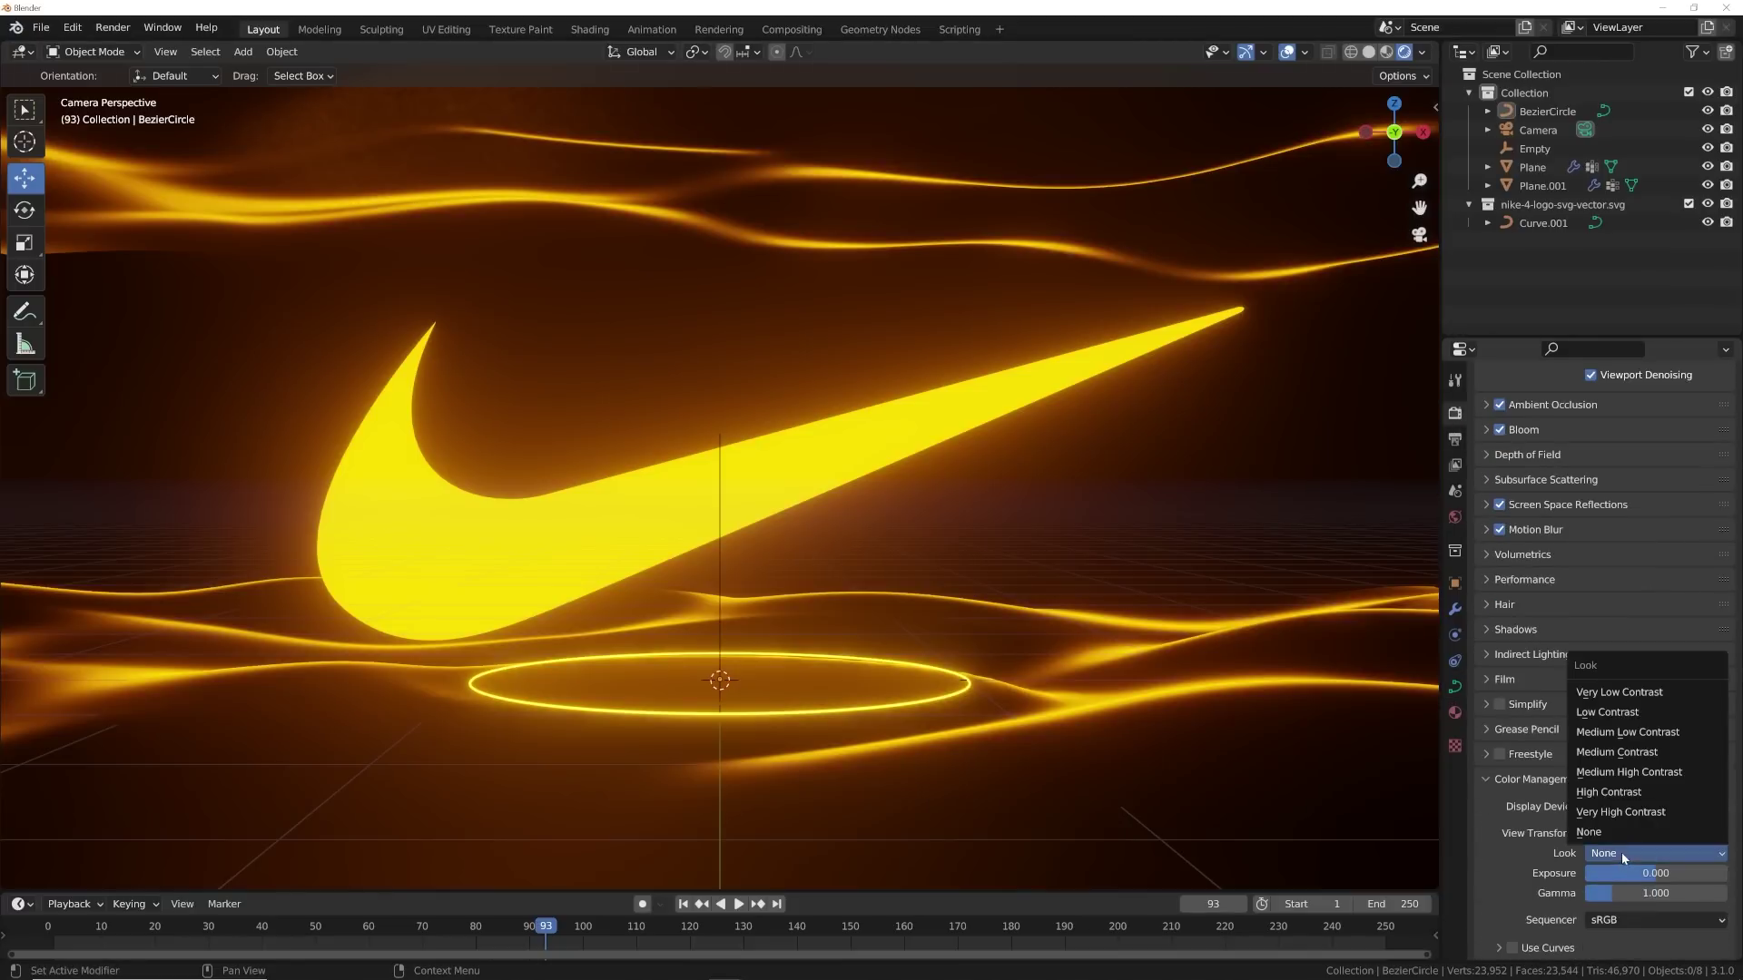
left_click(1612, 792)
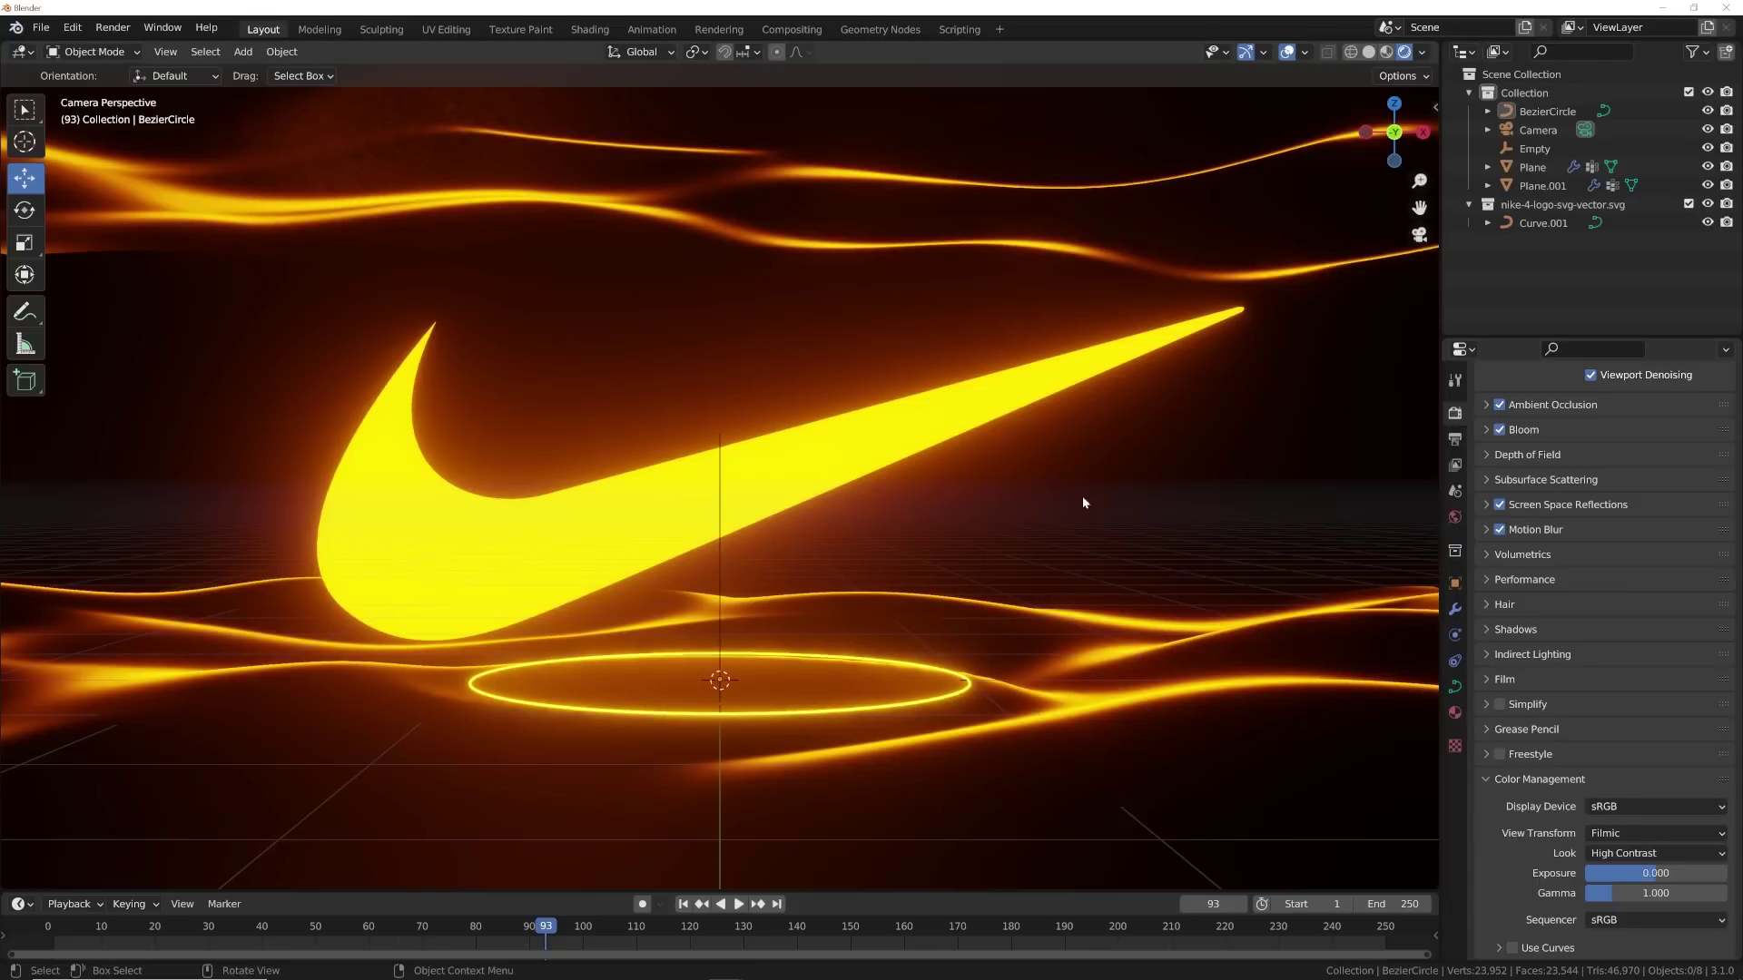
- Hide the viewport overlays and gizmos and play the logo reveal through the camera from the first frame
scroll(1039, 468, "down", 5)
left_click(683, 904)
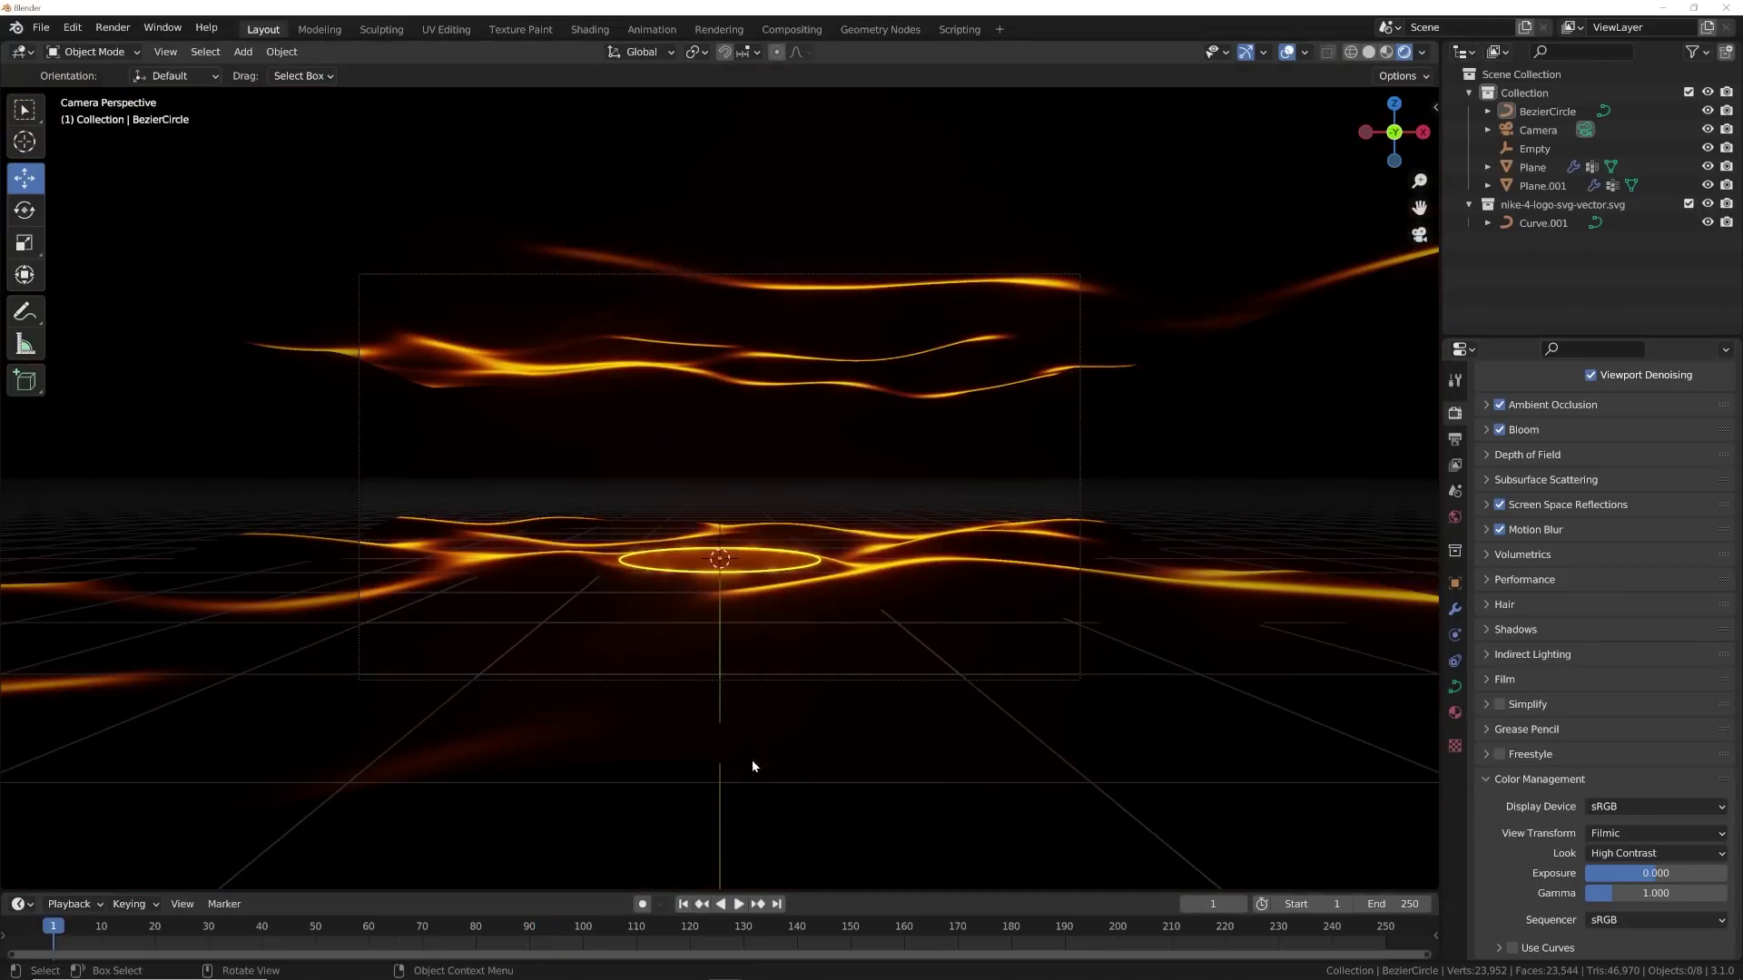
scroll(930, 470, "up", 3)
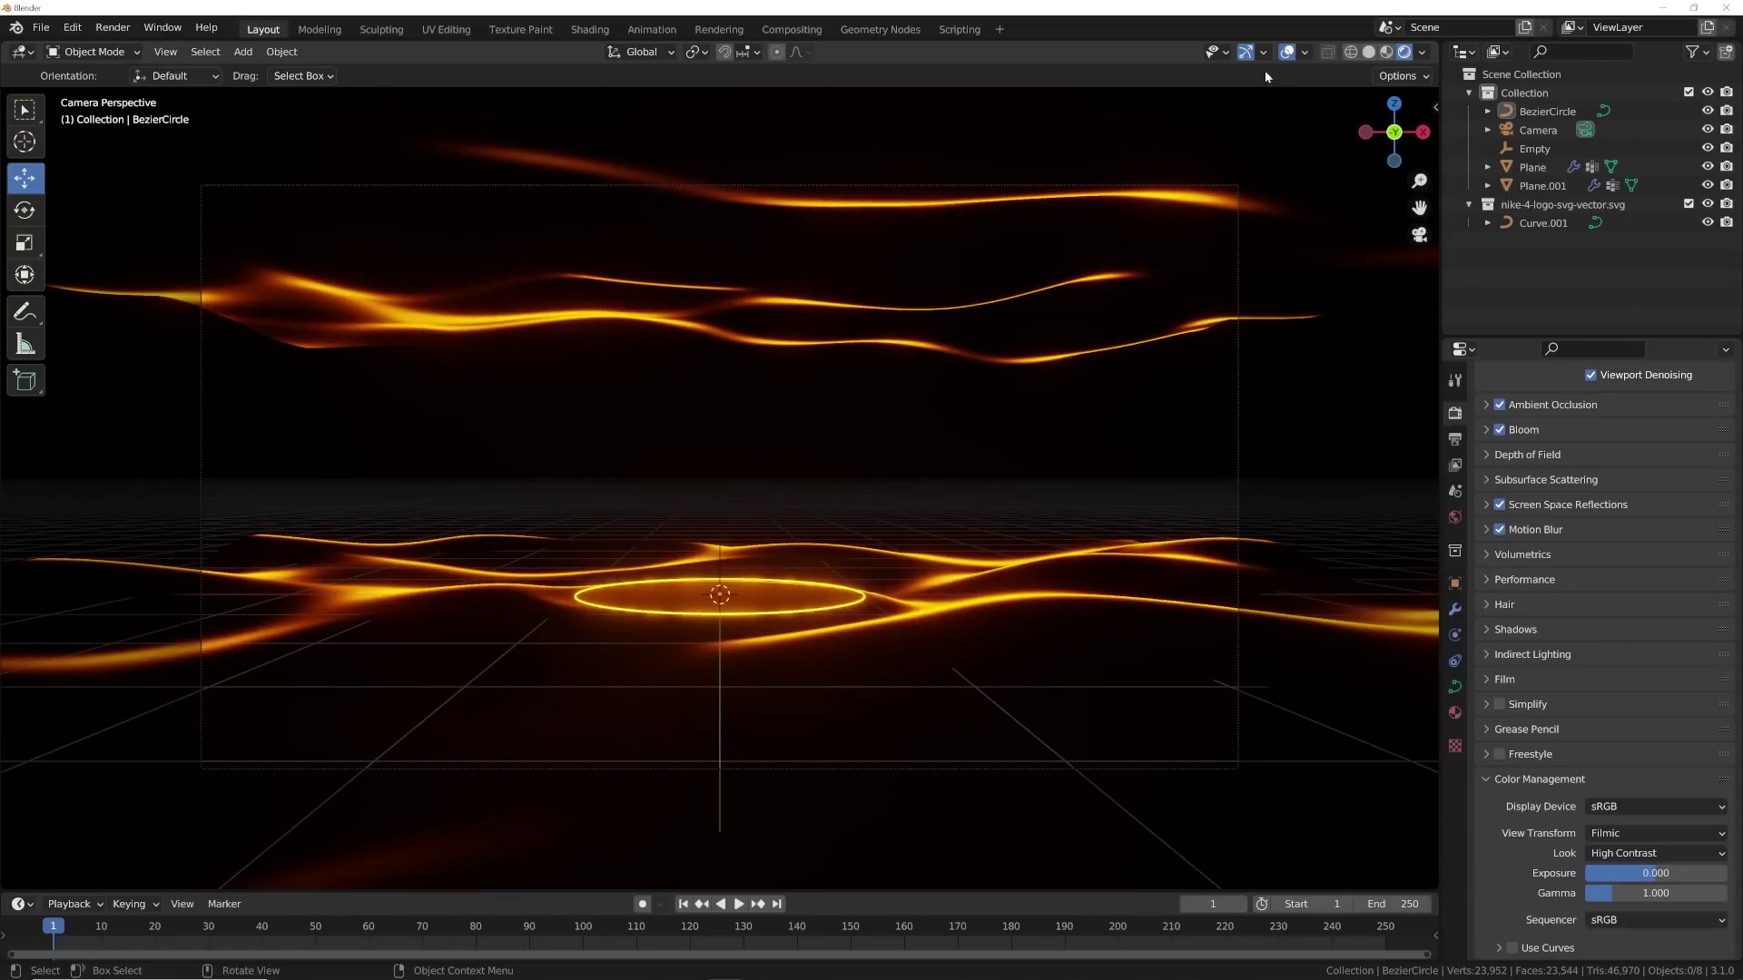
left_click(1287, 52)
left_click(1245, 52)
key("space")
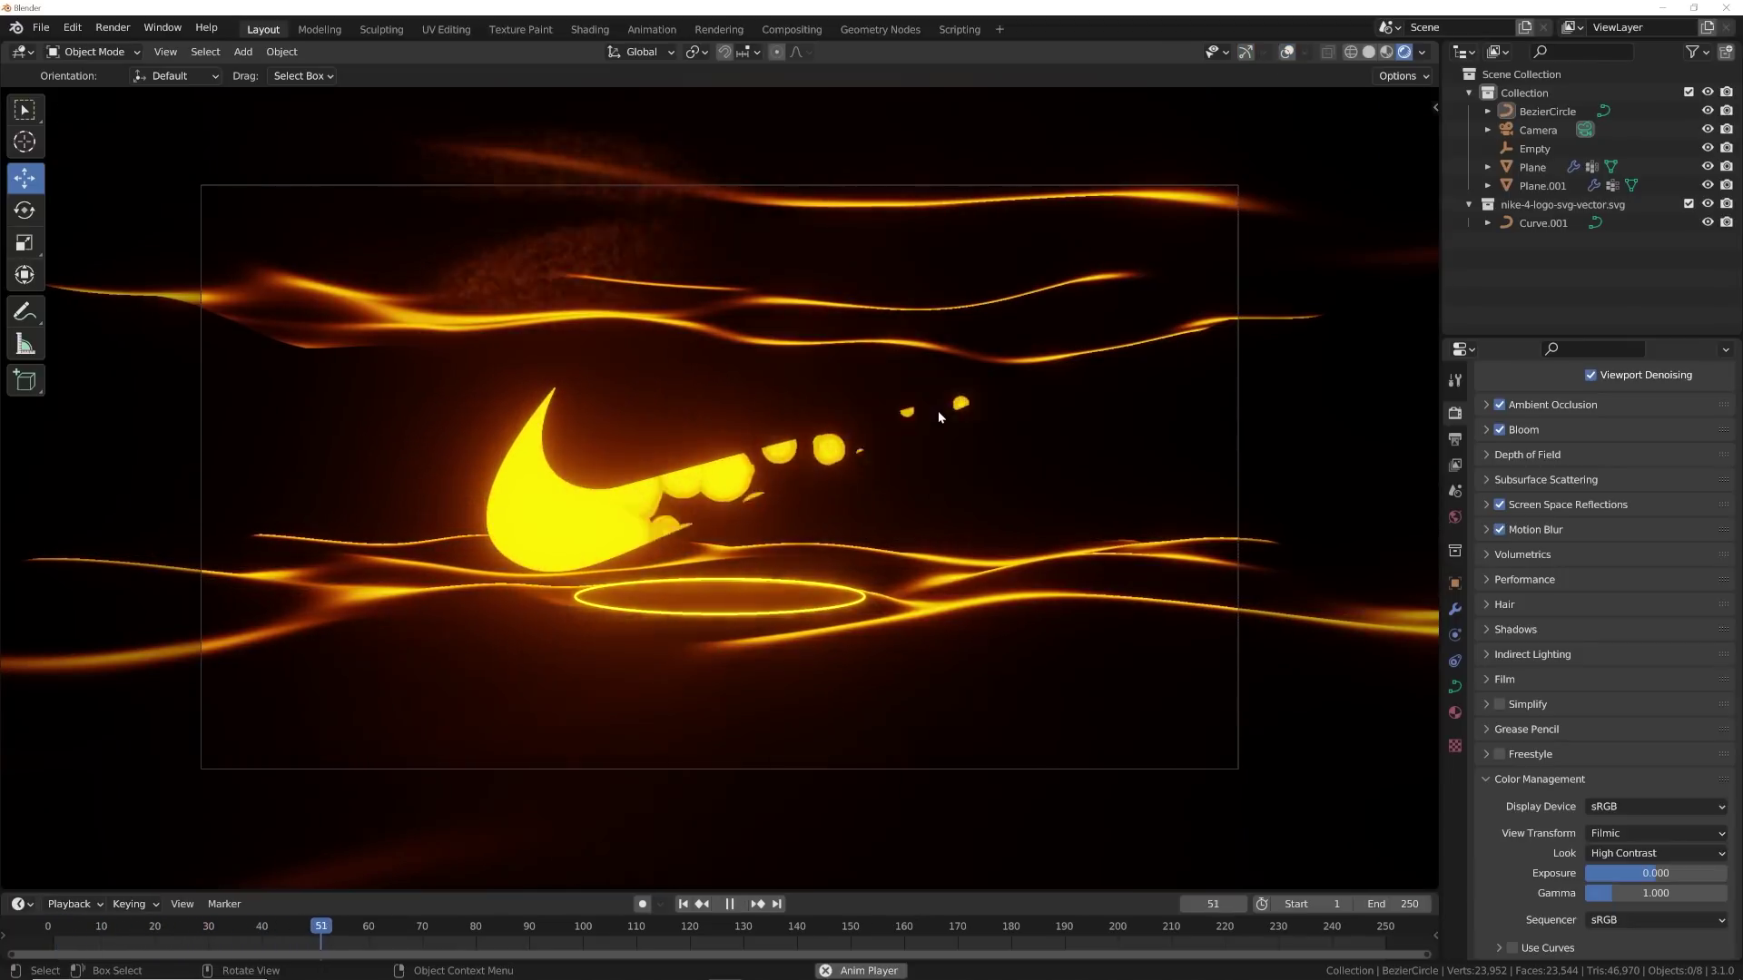
key("space")
scroll(866, 520, "up", 2)
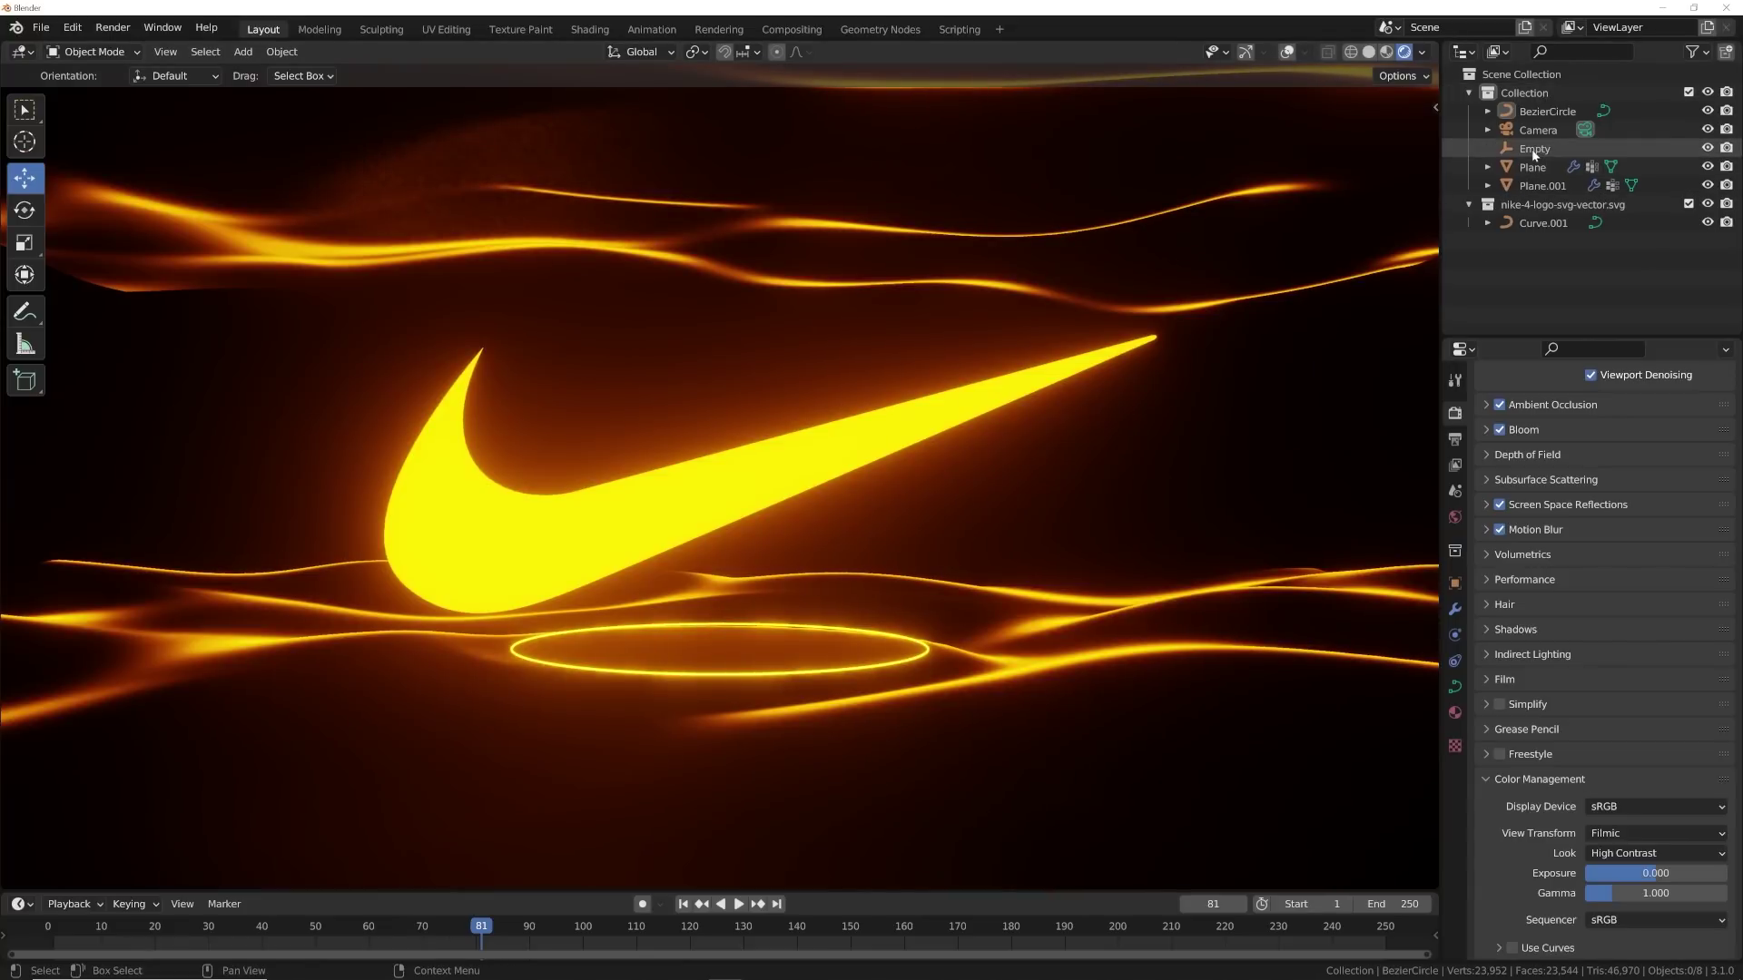
- Select the empty and try a free trackball rotation to preview how the terrain waves react
left_click(1535, 151)
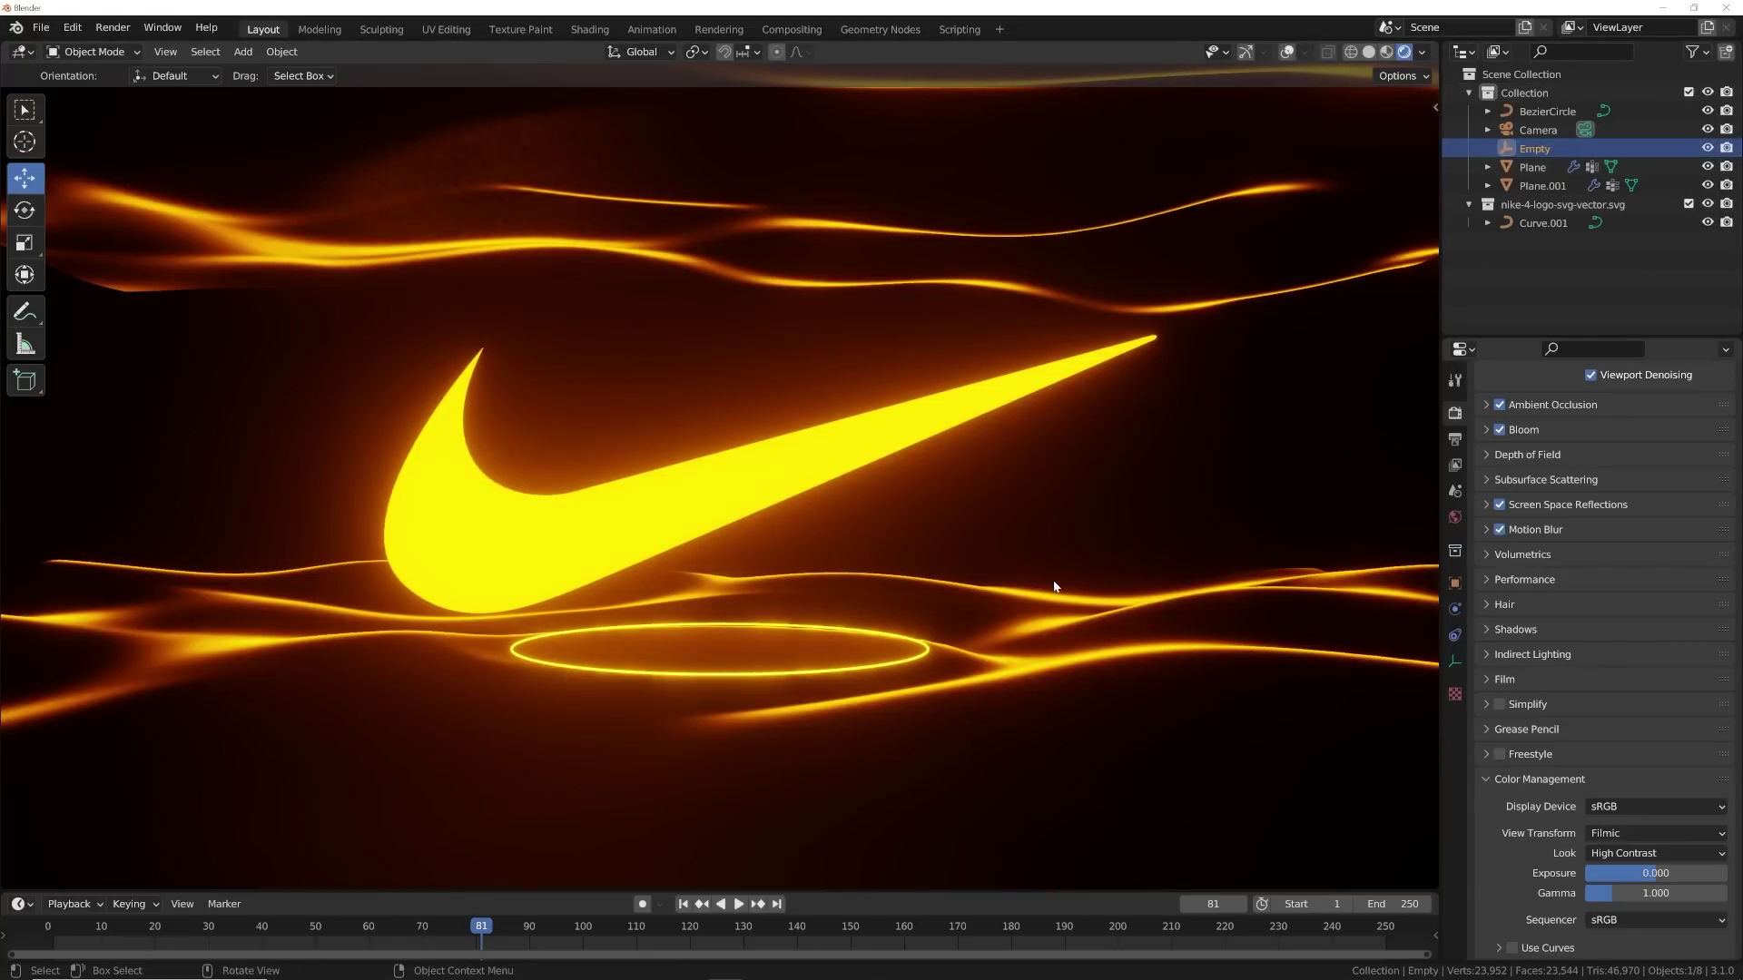
key("r")
key("r")
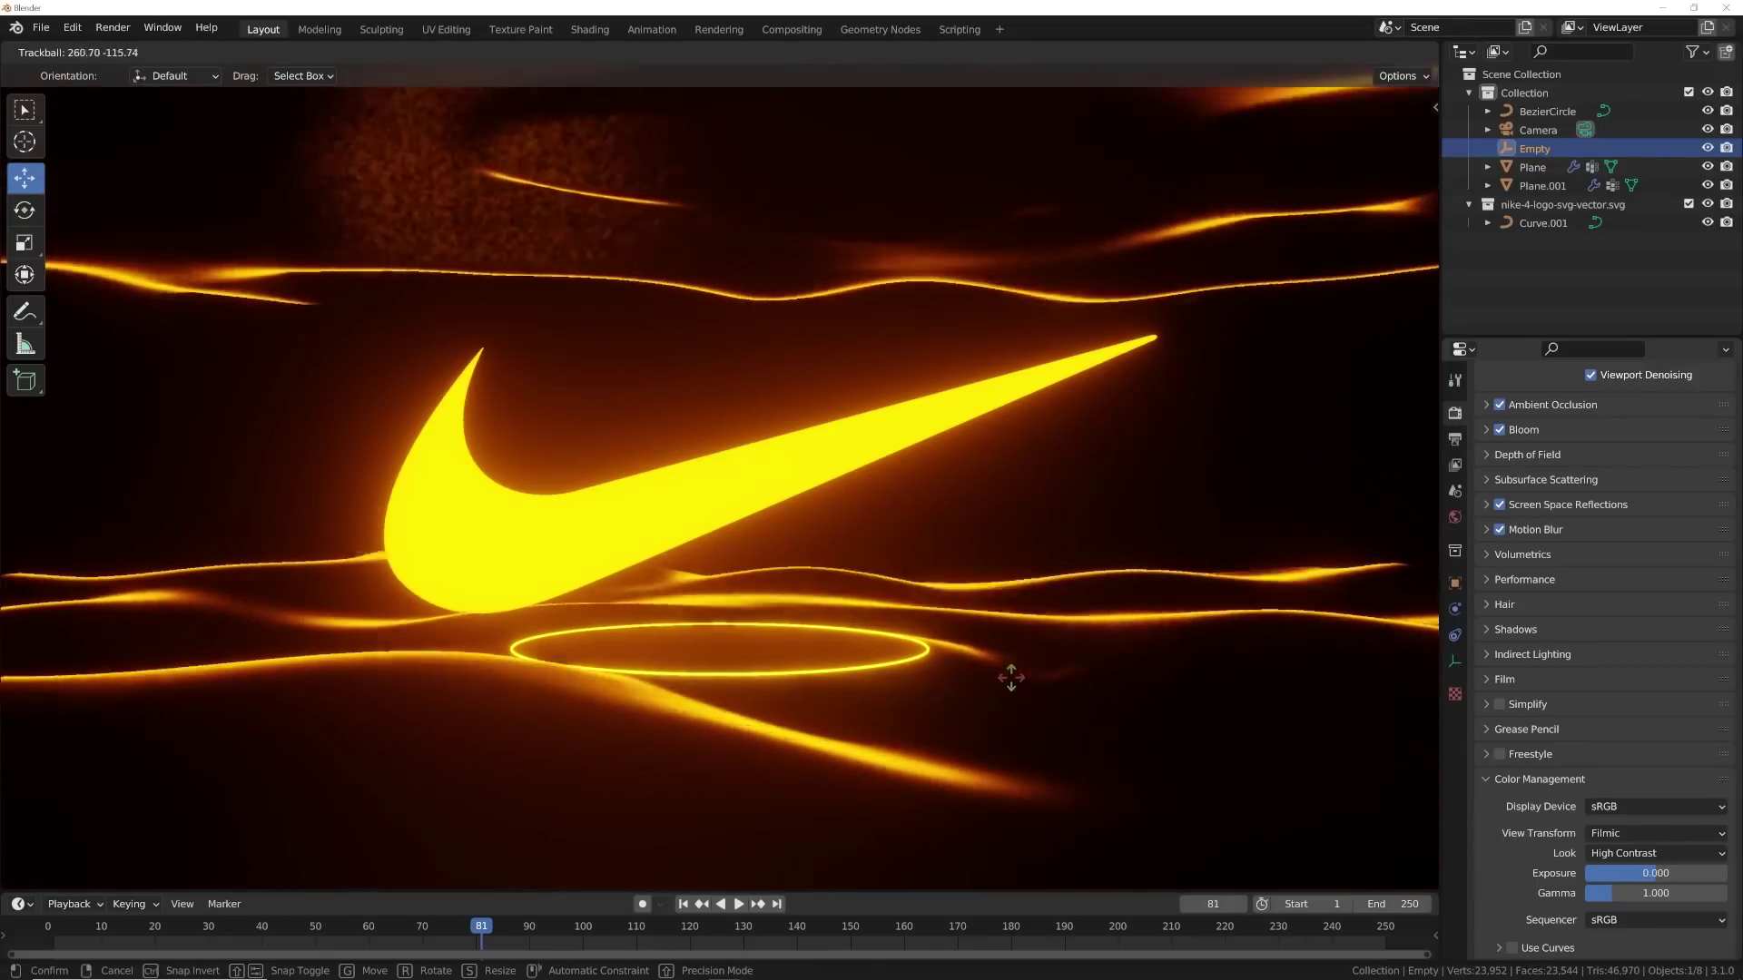
key("Escape")
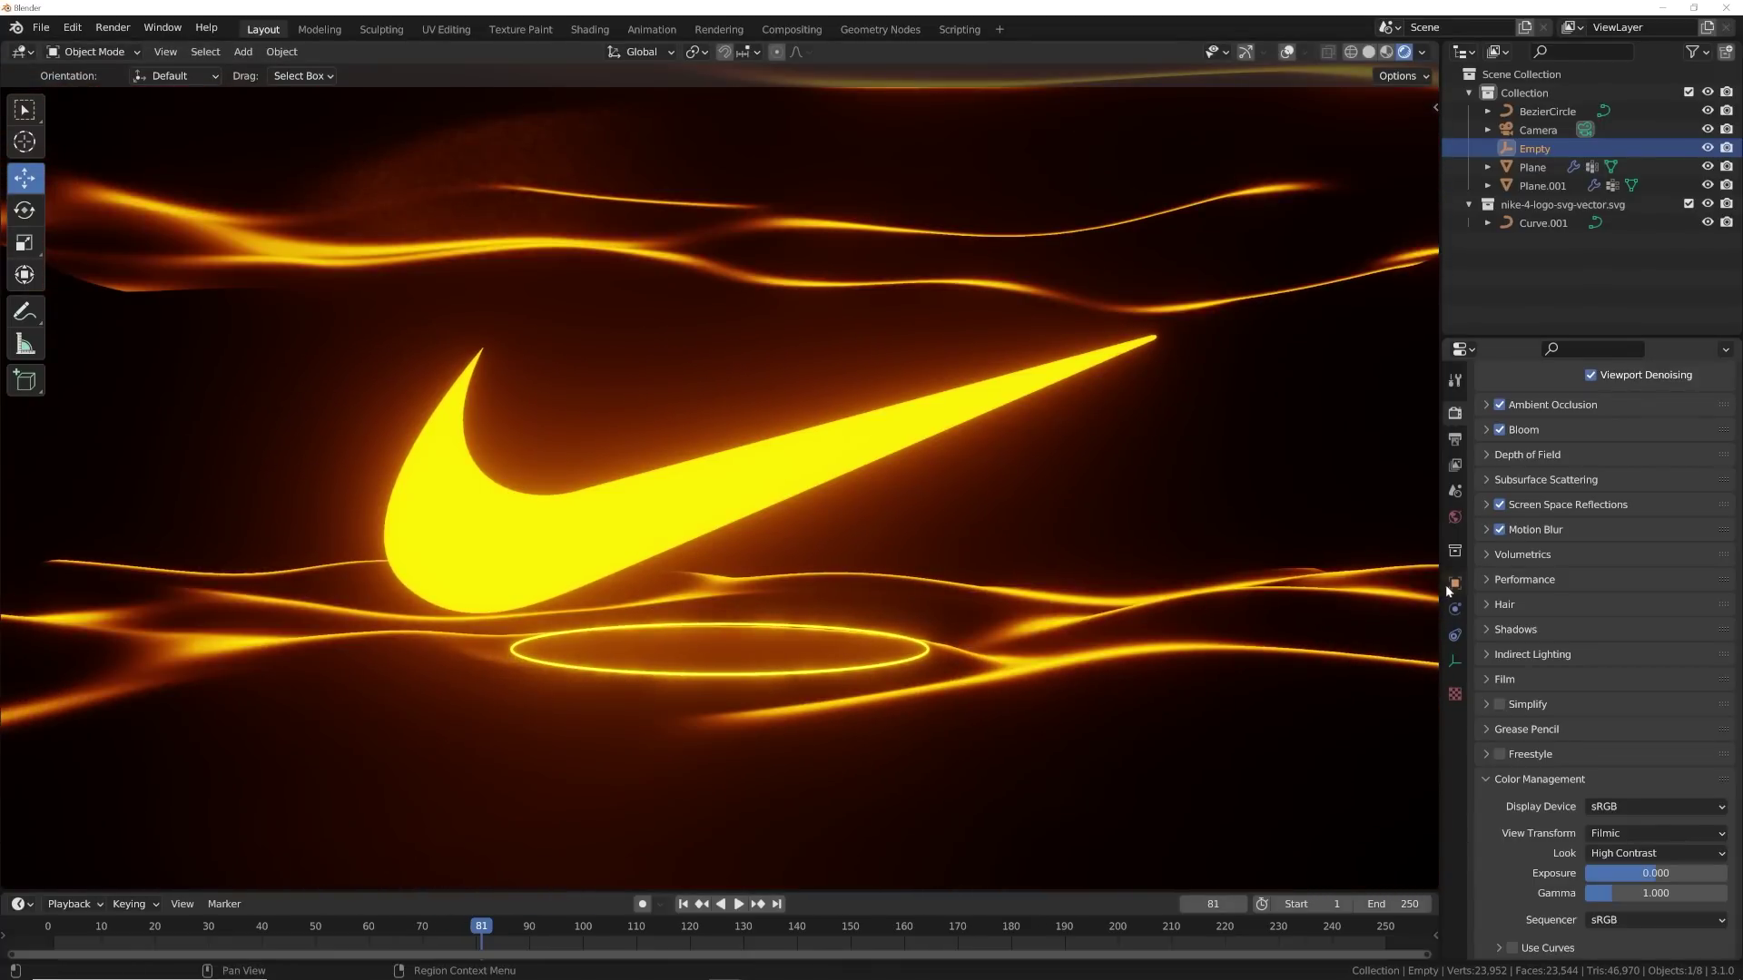
- Keyframe the empty's Y rotation at 0° on frame 1 and at 226° on frame 106
left_click(1454, 584)
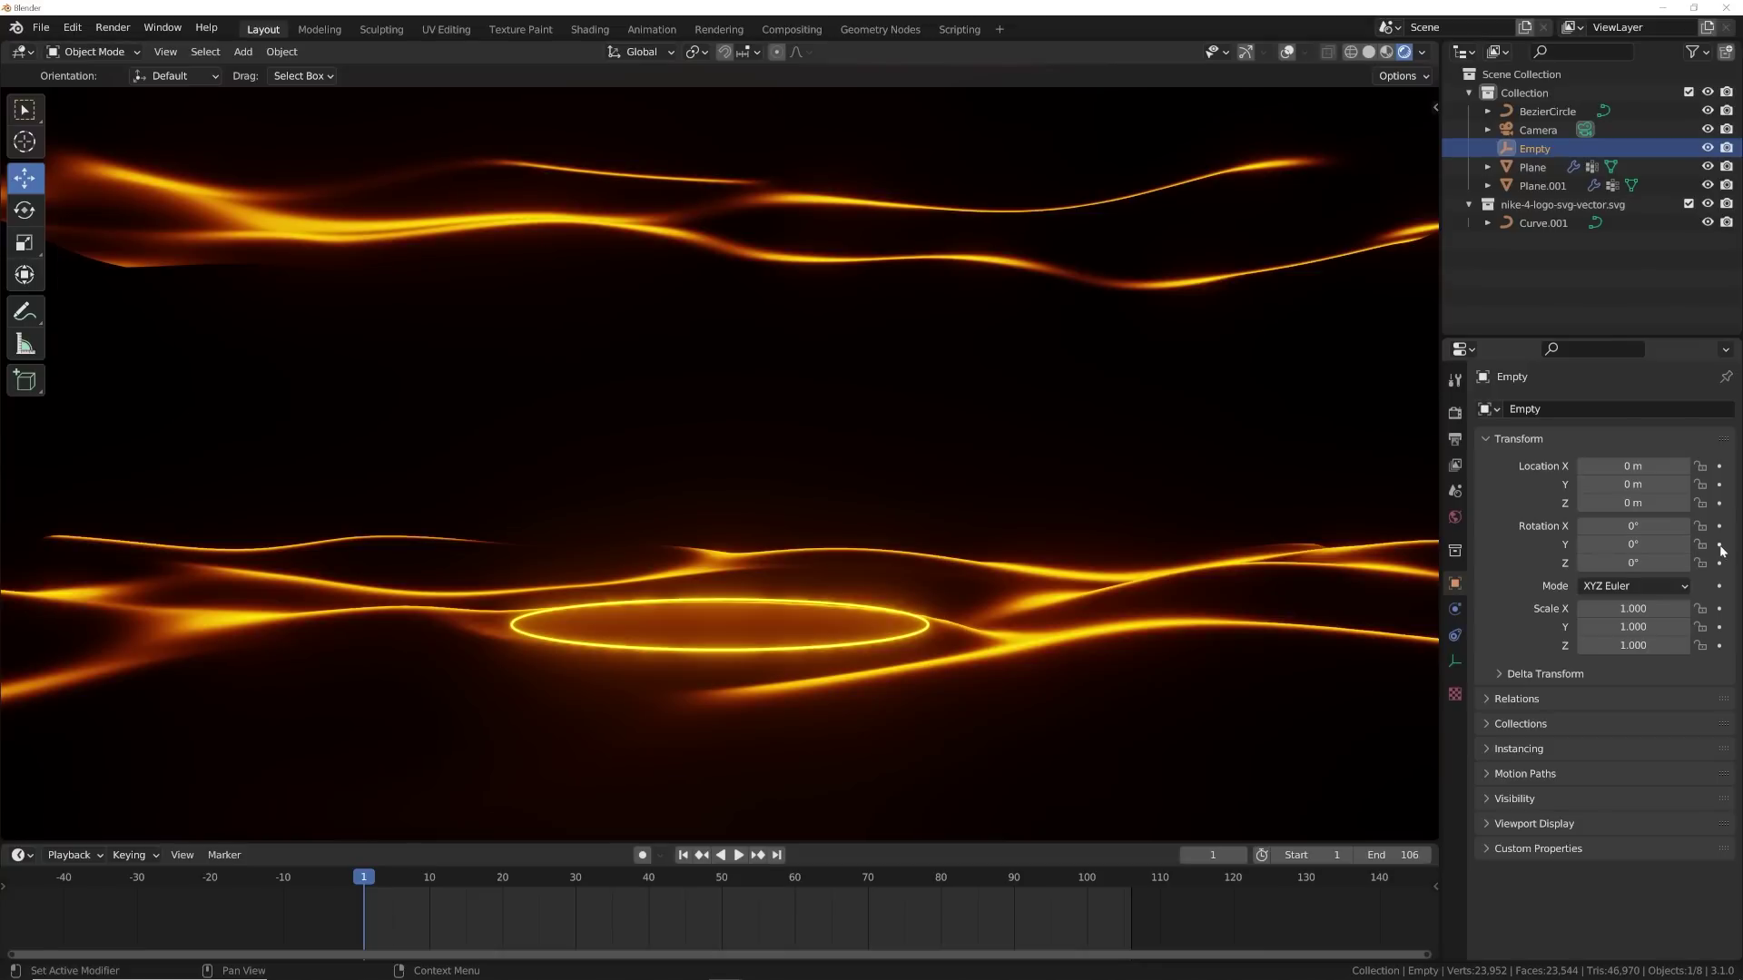
left_click(1719, 545)
left_click(776, 855)
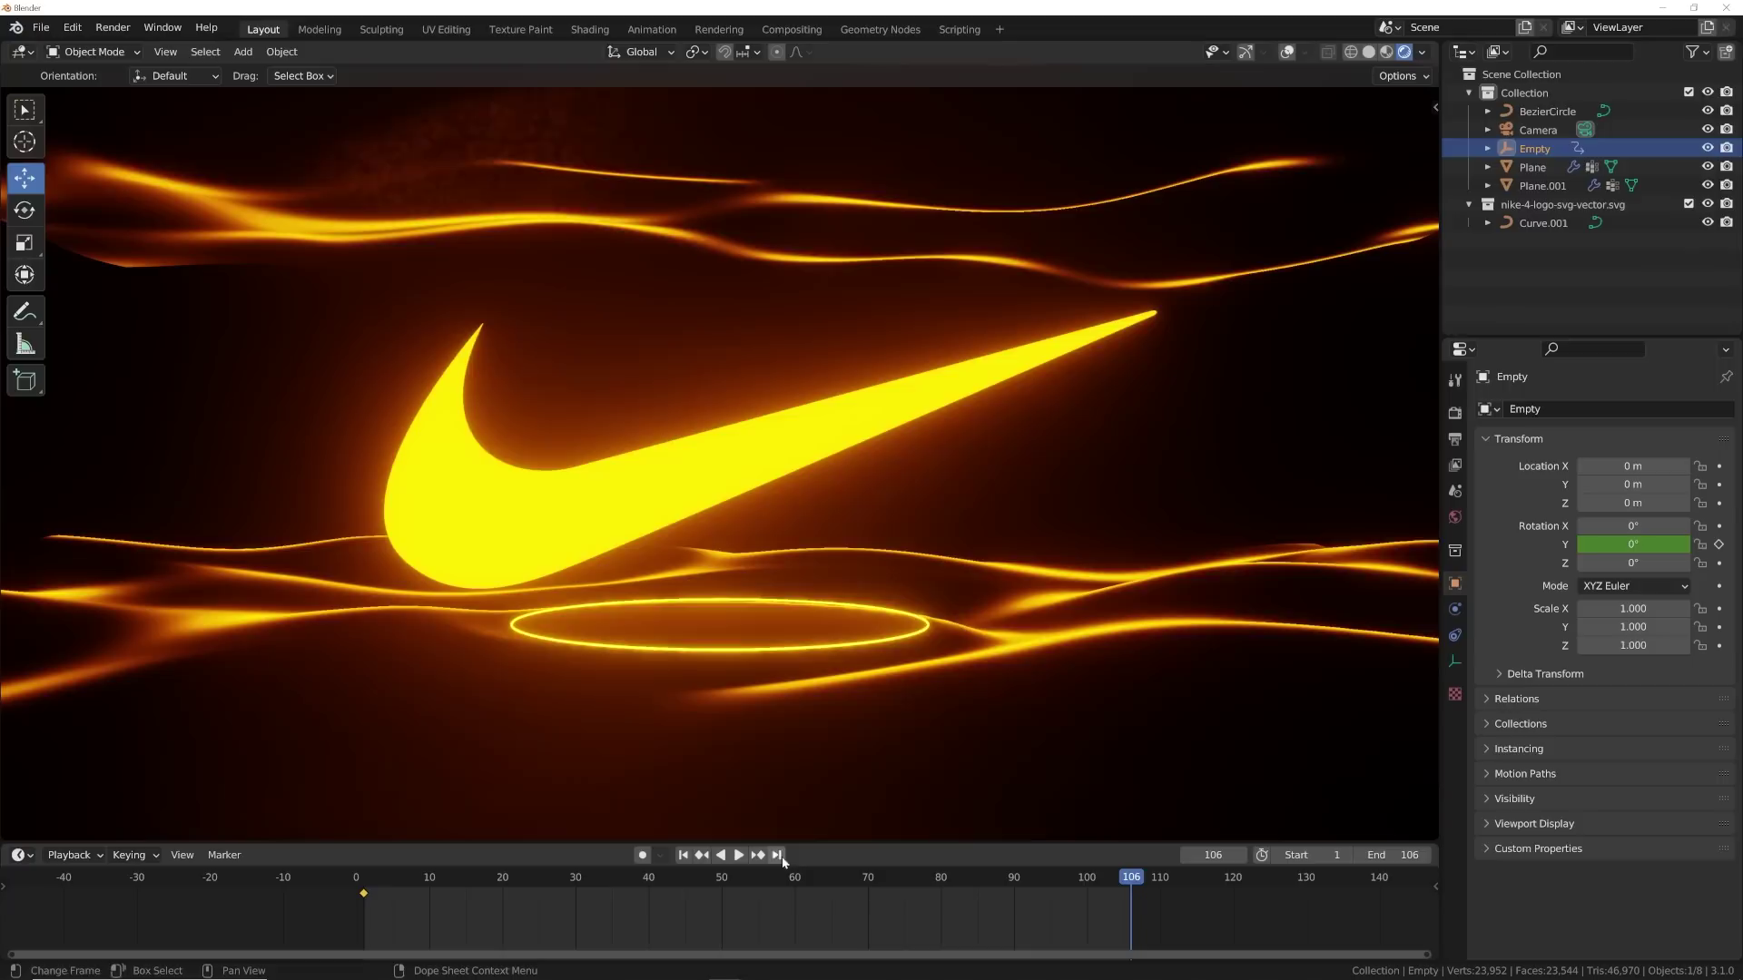
left_click_drag(1616, 549, 1656, 550)
left_click(1718, 545)
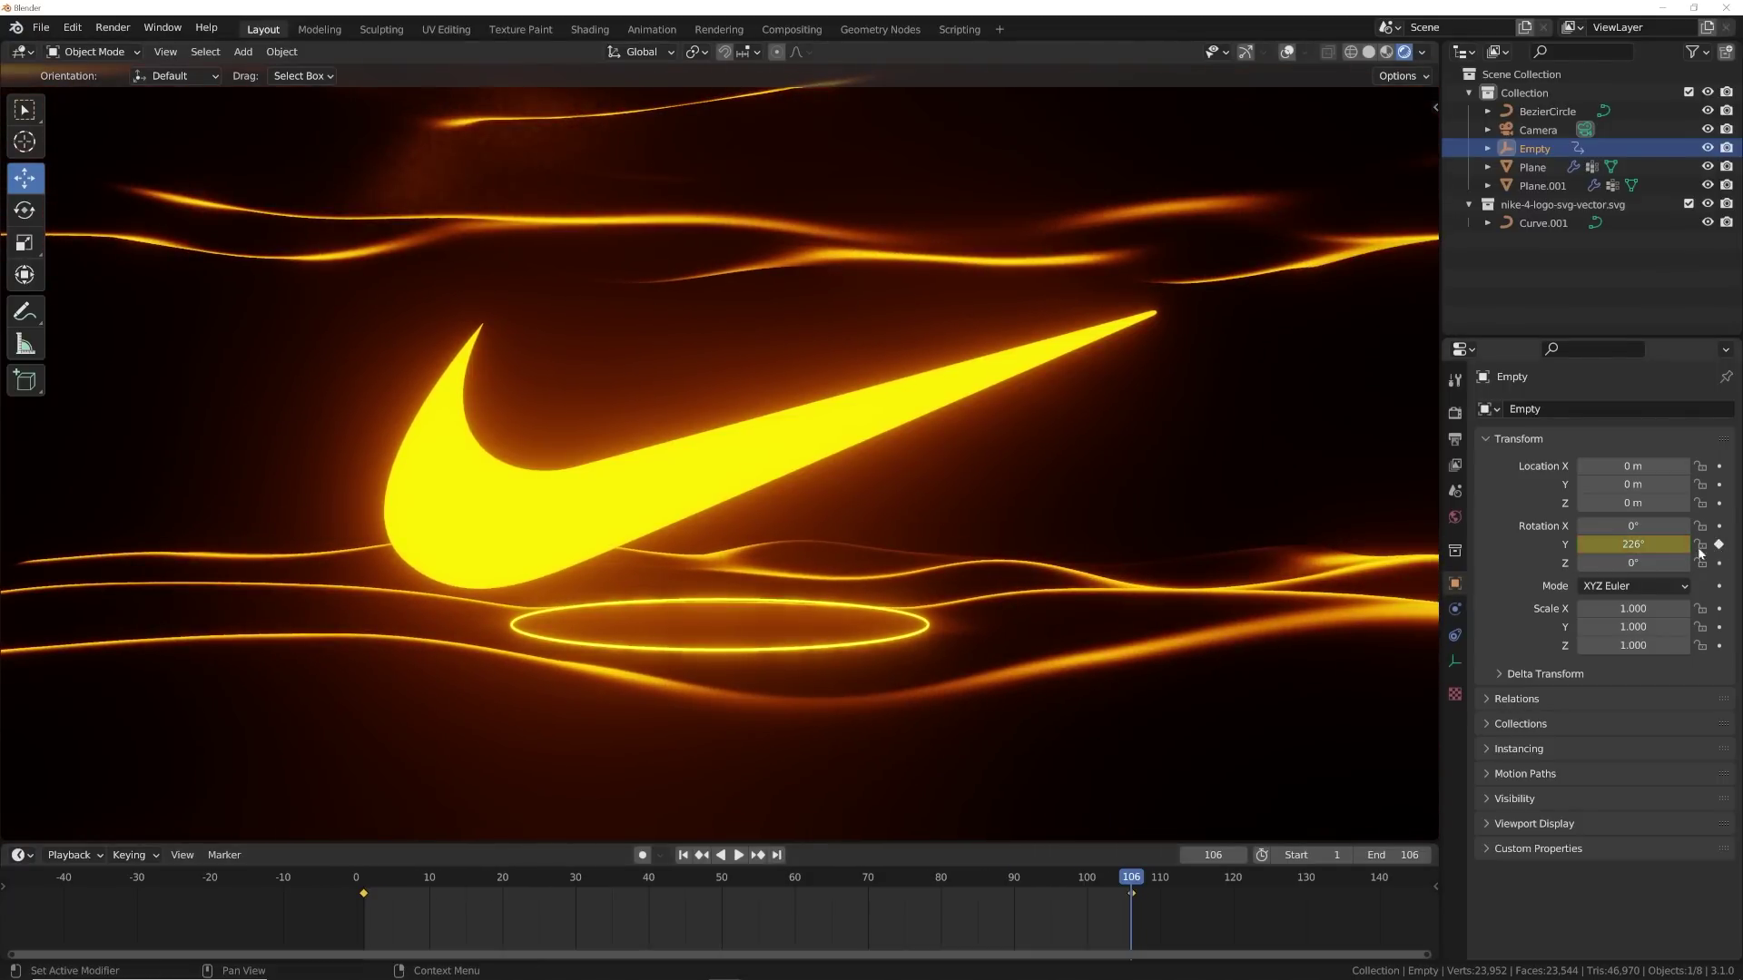
- Play the animation from the first frame to check the moving terrain waves behind the logo reveal
left_click(683, 855)
left_click(738, 855)
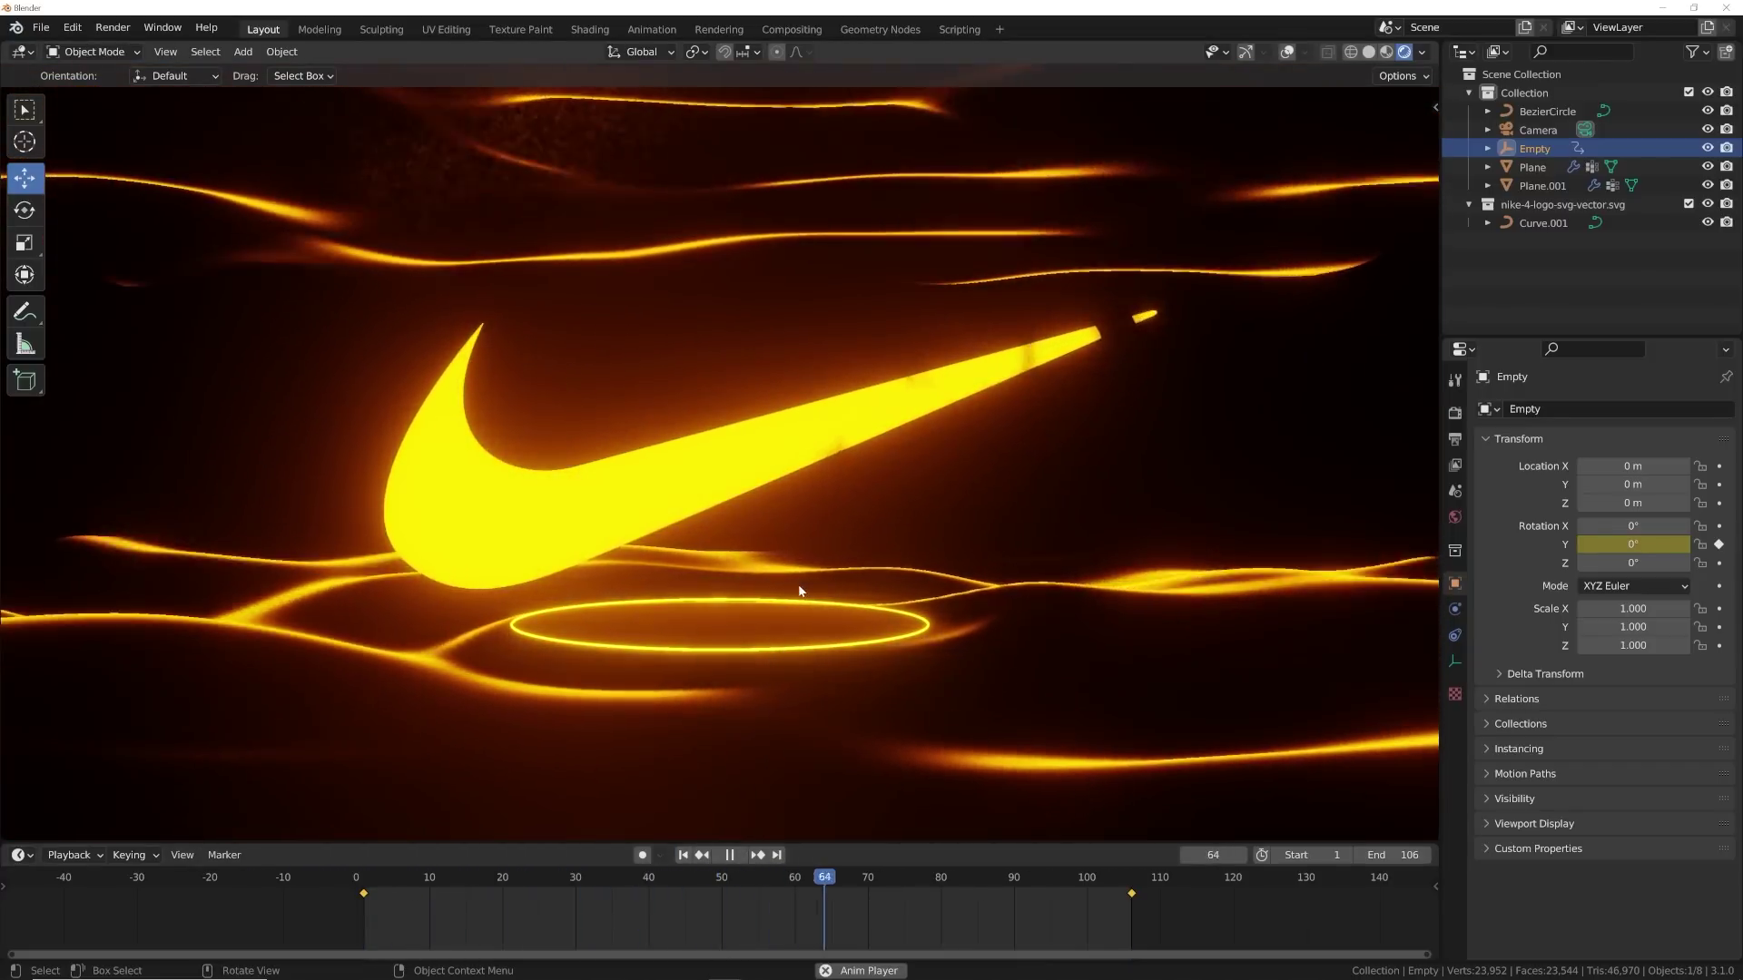
key("space")
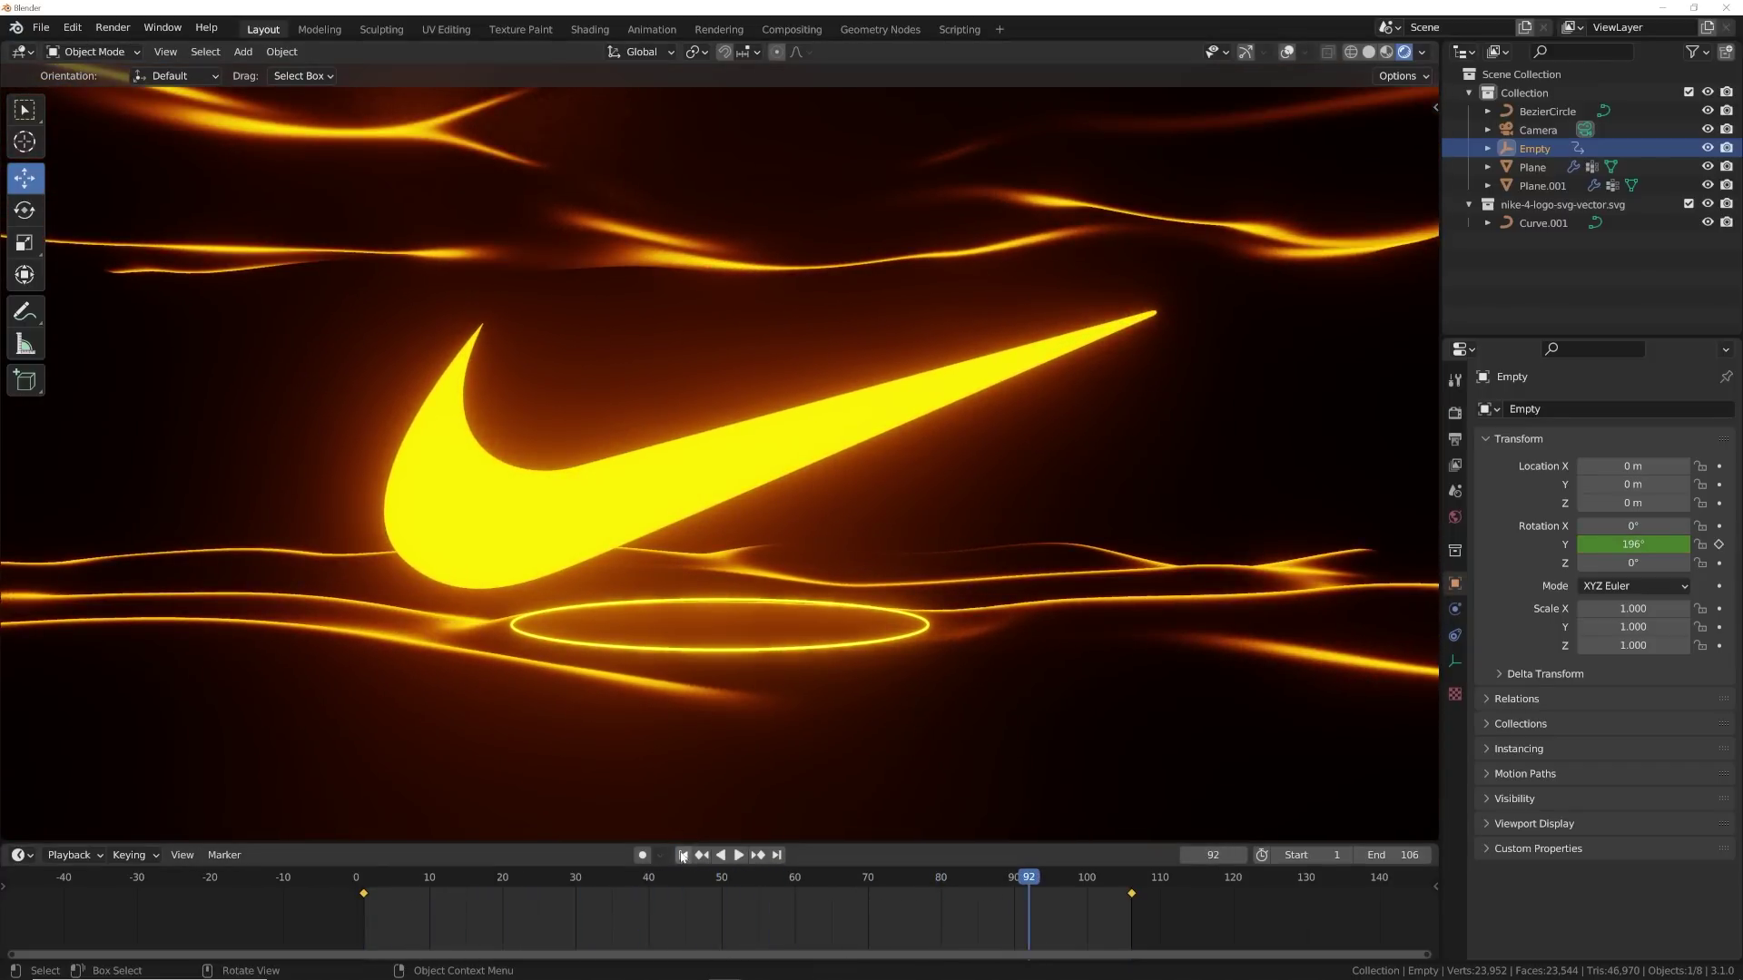
left_click(683, 855)
key("space")
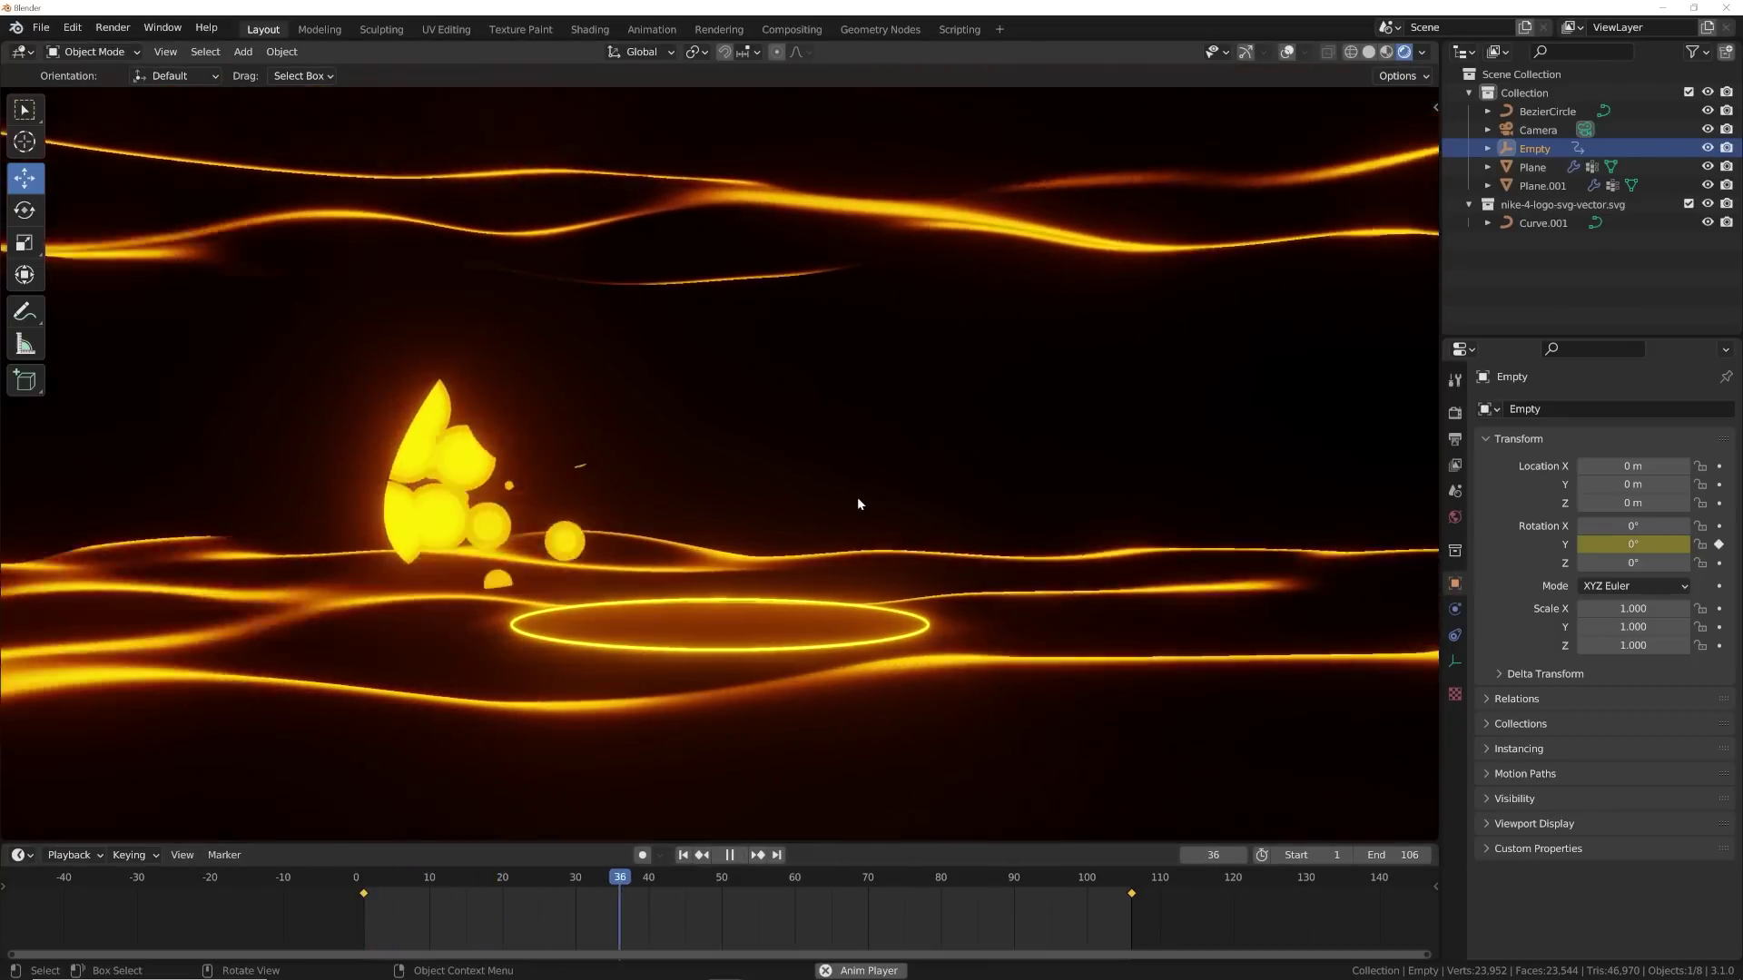
key("space")
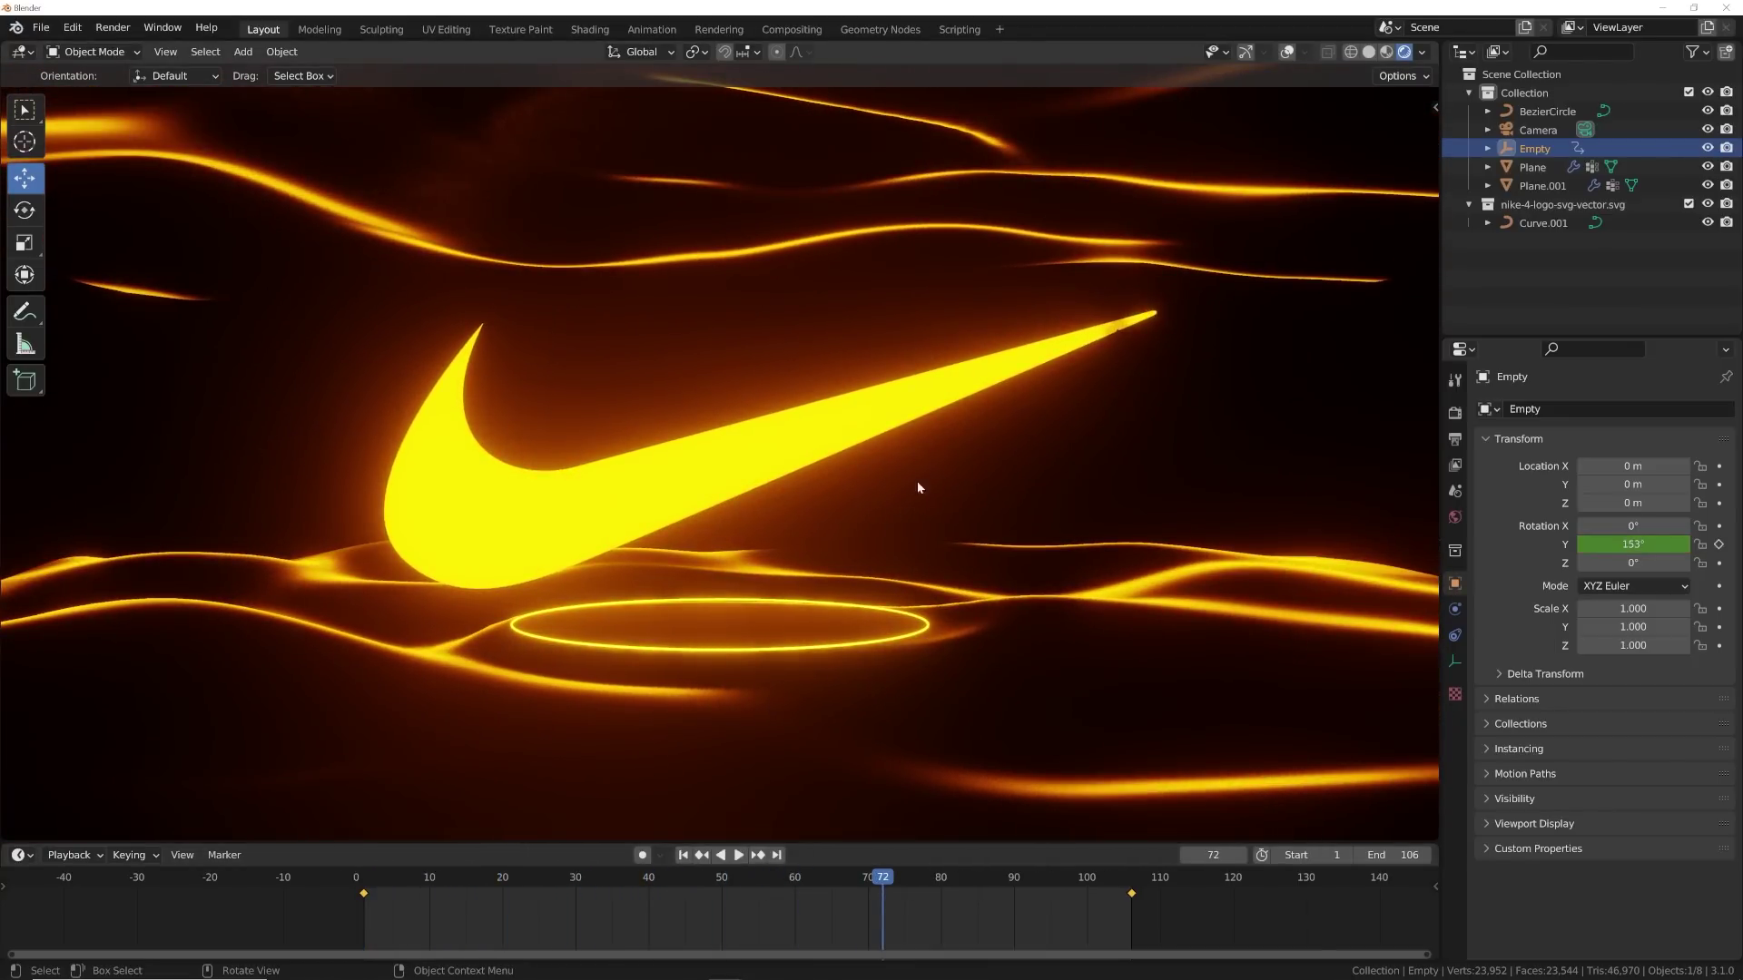
- Set the render output file format to FFmpeg Video
left_click(1455, 413)
left_click(1455, 439)
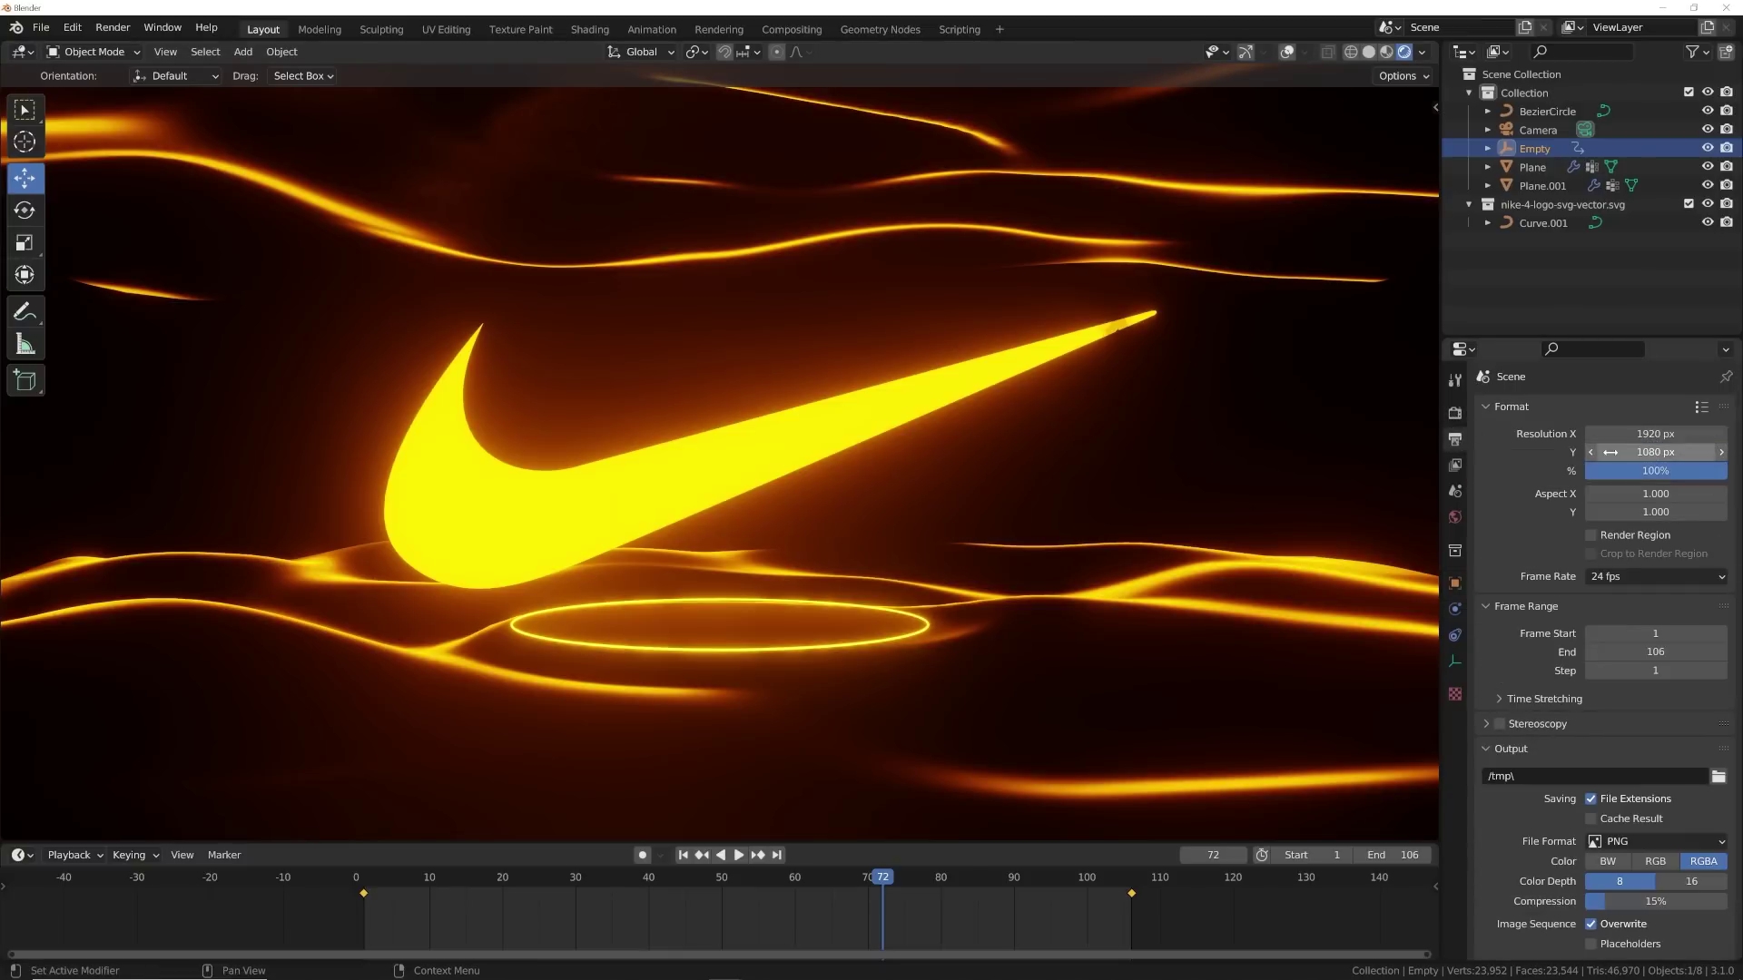
scroll(1589, 599, "down", 2)
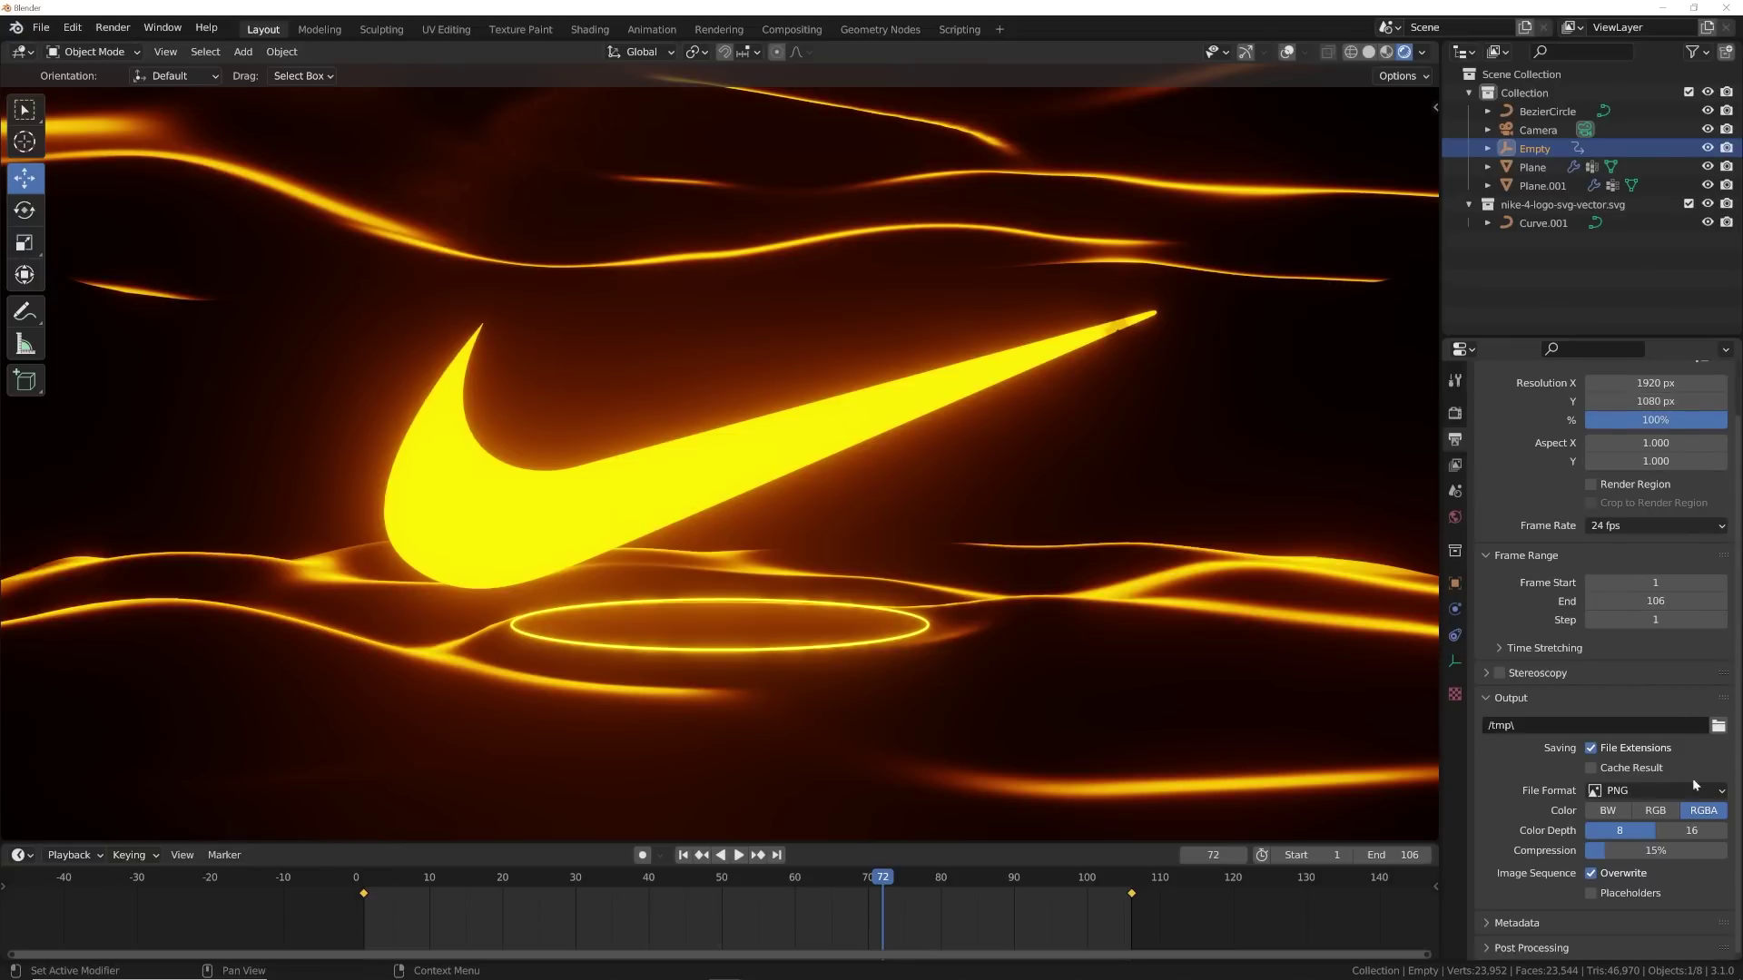
left_click(1650, 792)
left_click(1651, 791)
left_click(1652, 791)
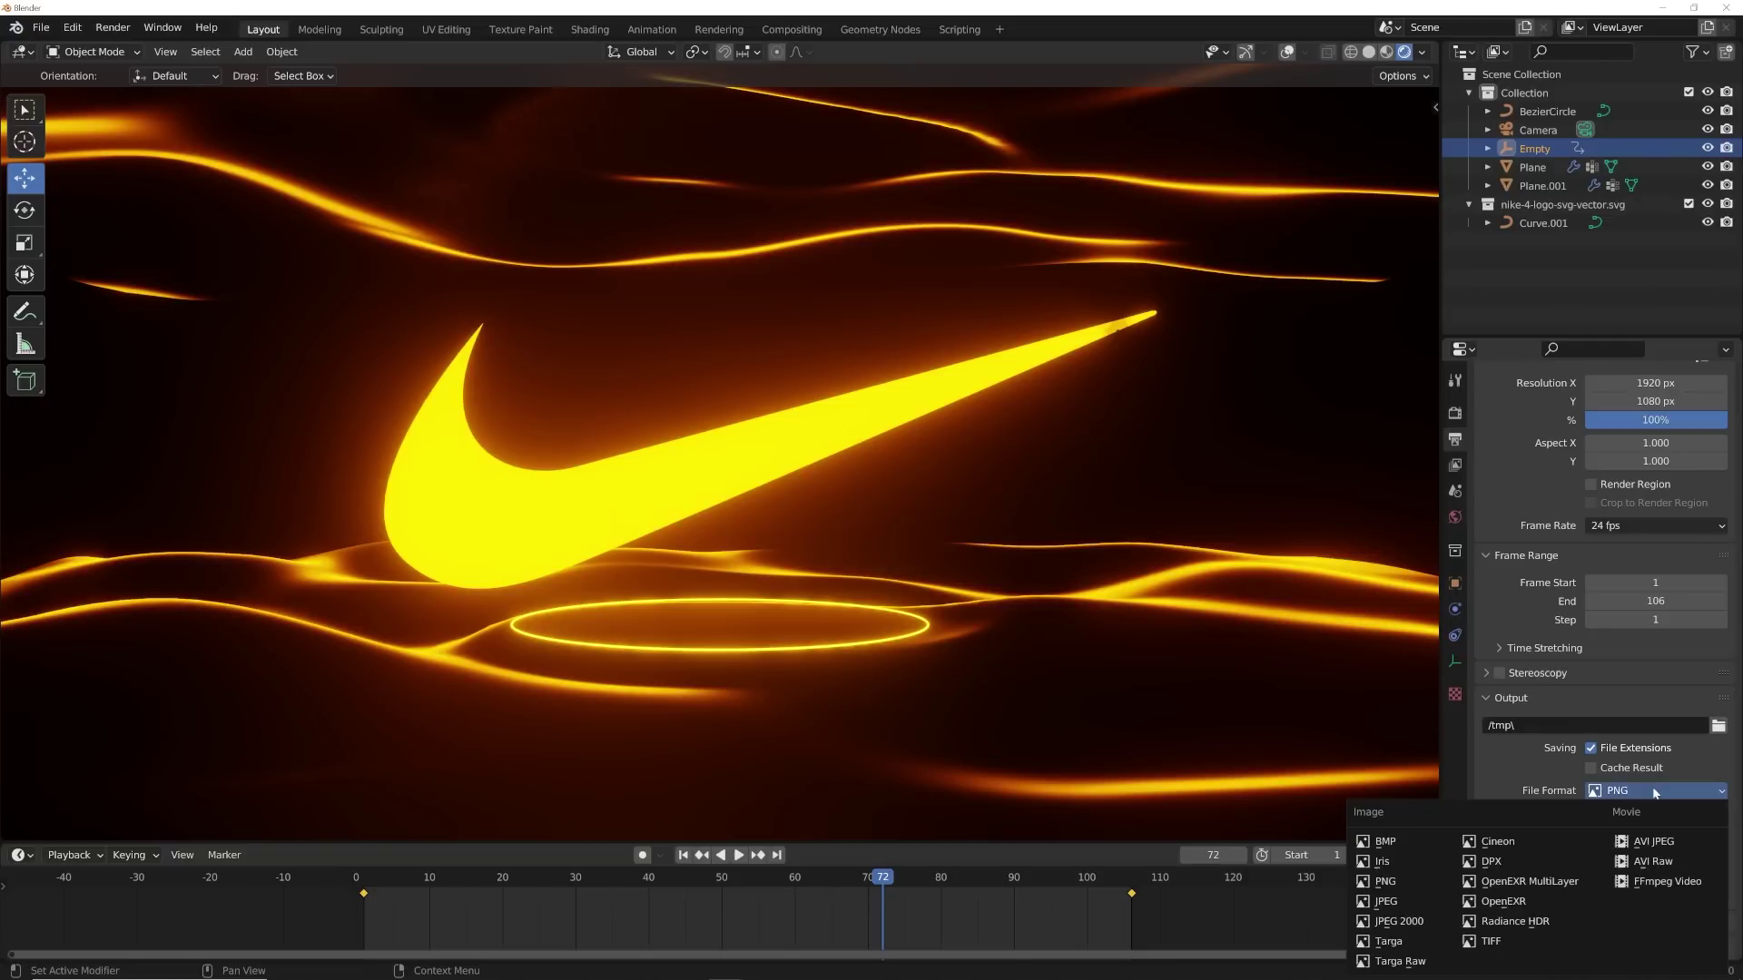
left_click(1654, 881)
scroll(1587, 722, "up", 2)
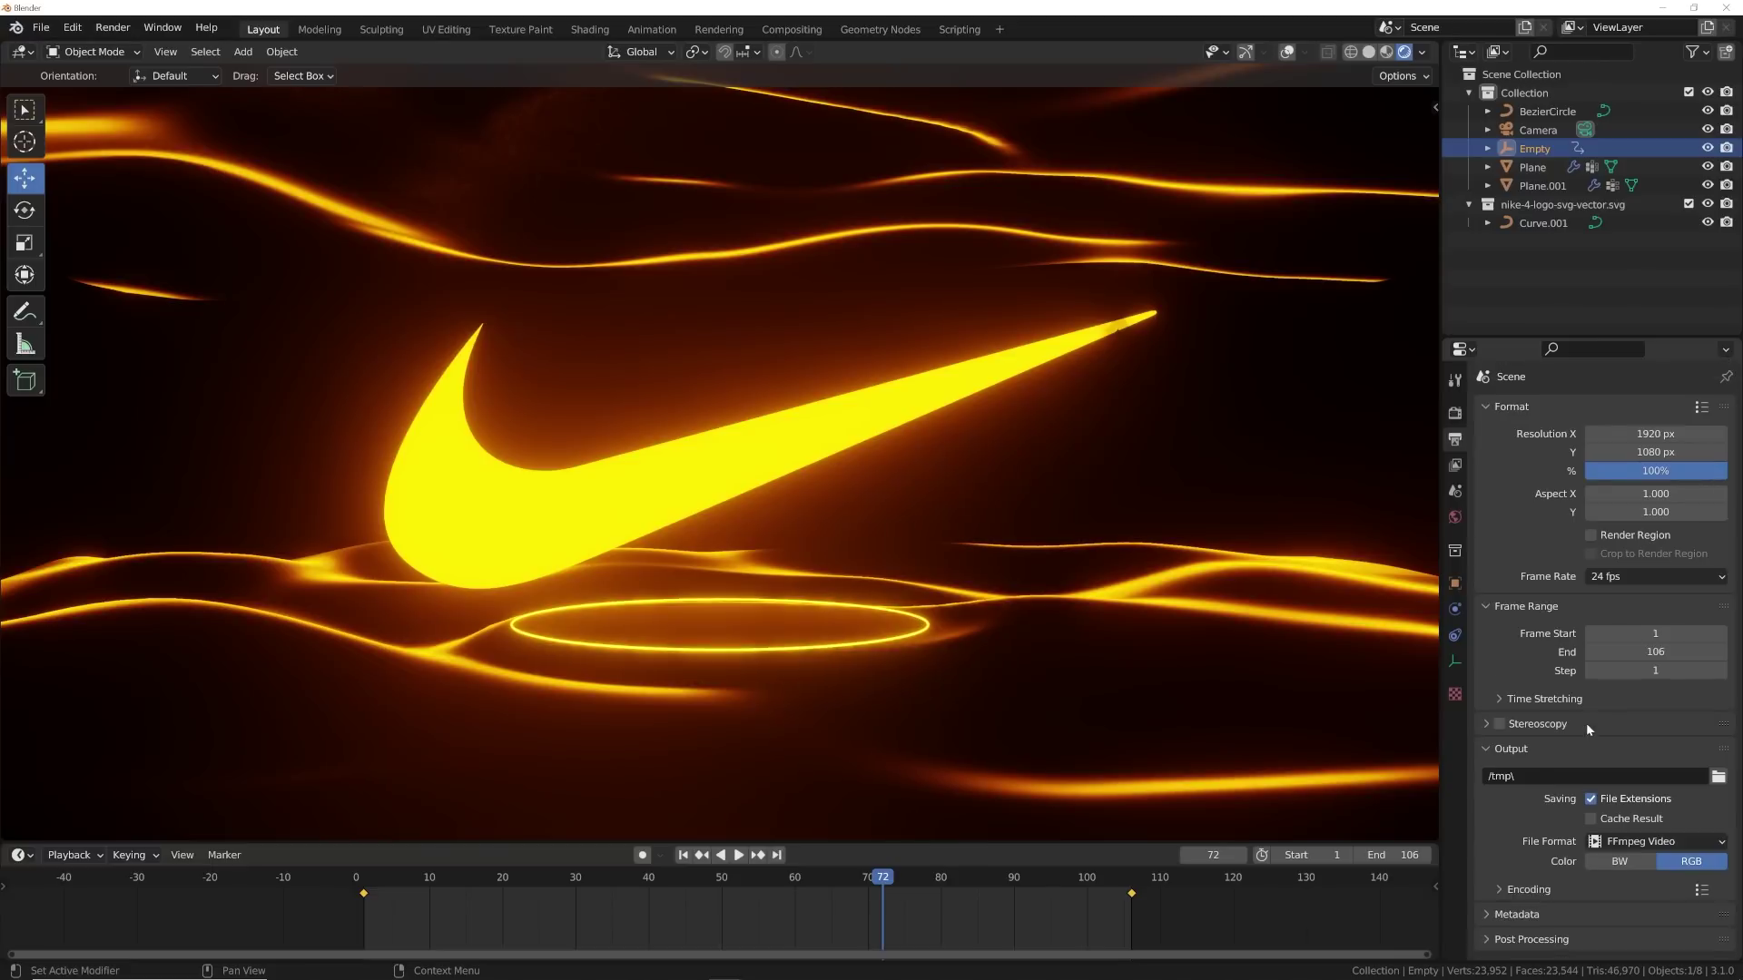
- Set the video encoding to the MPEG-4 container with Perceptually Lossless output quality
left_click(1529, 890)
left_click(1616, 917)
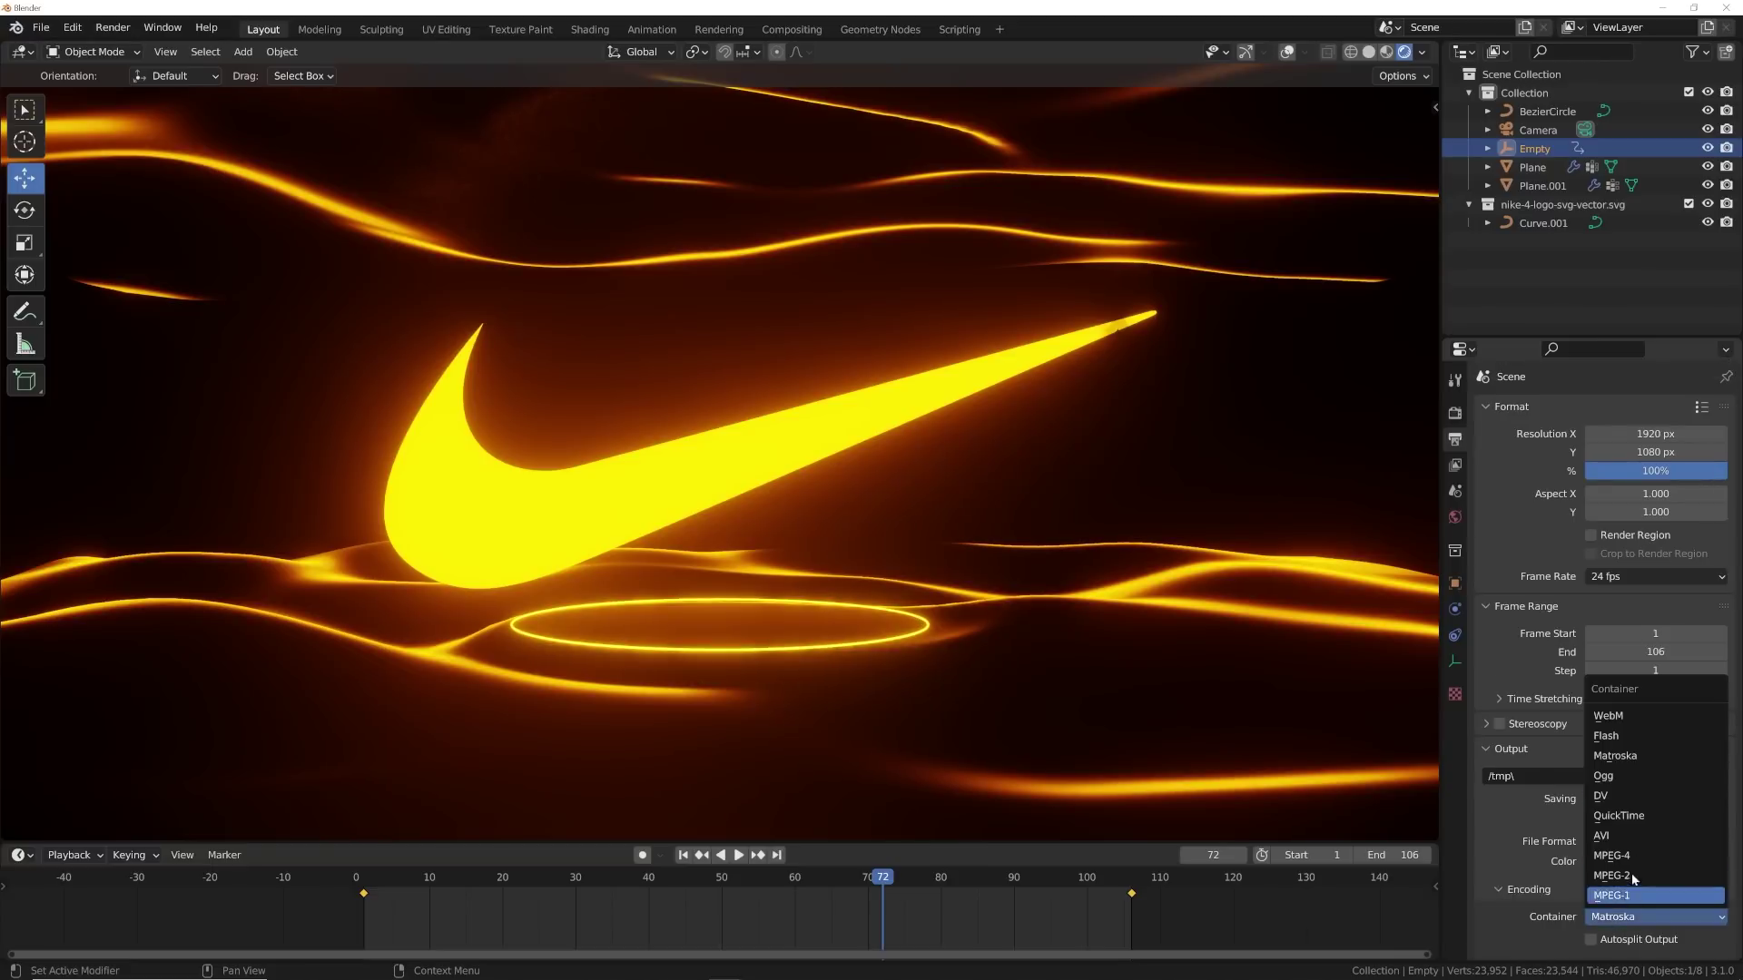
left_click(1624, 858)
scroll(1647, 843, "down", 4)
left_click(1640, 876)
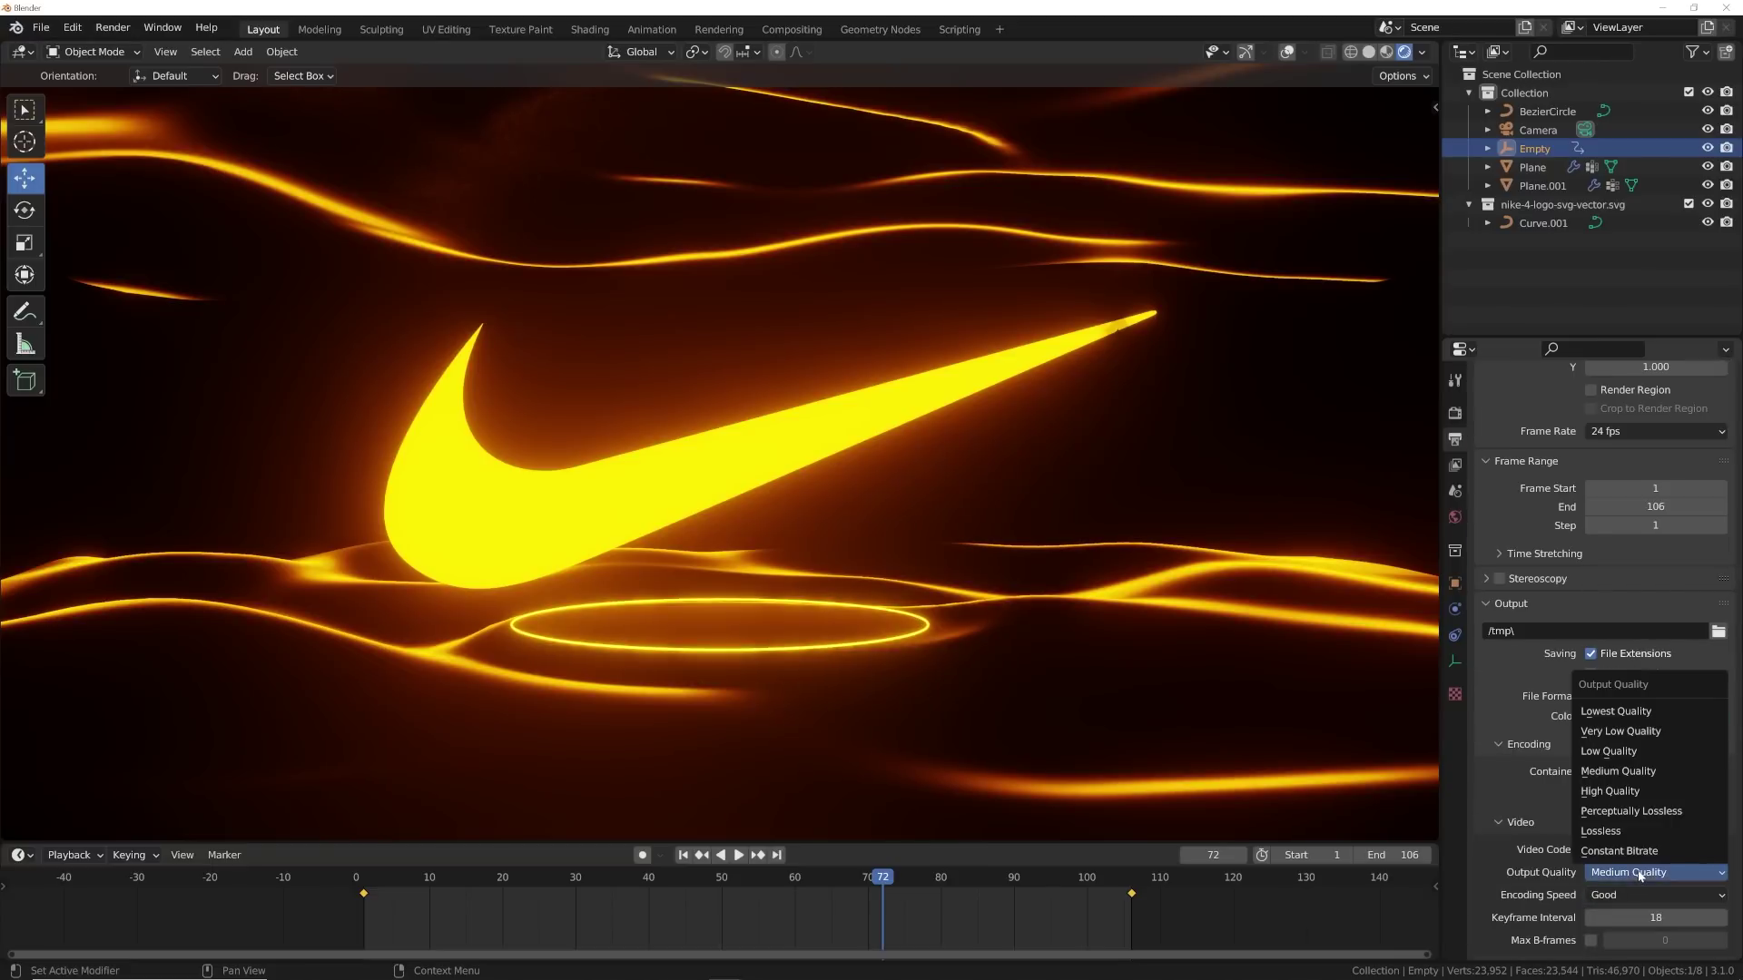
left_click(1641, 814)
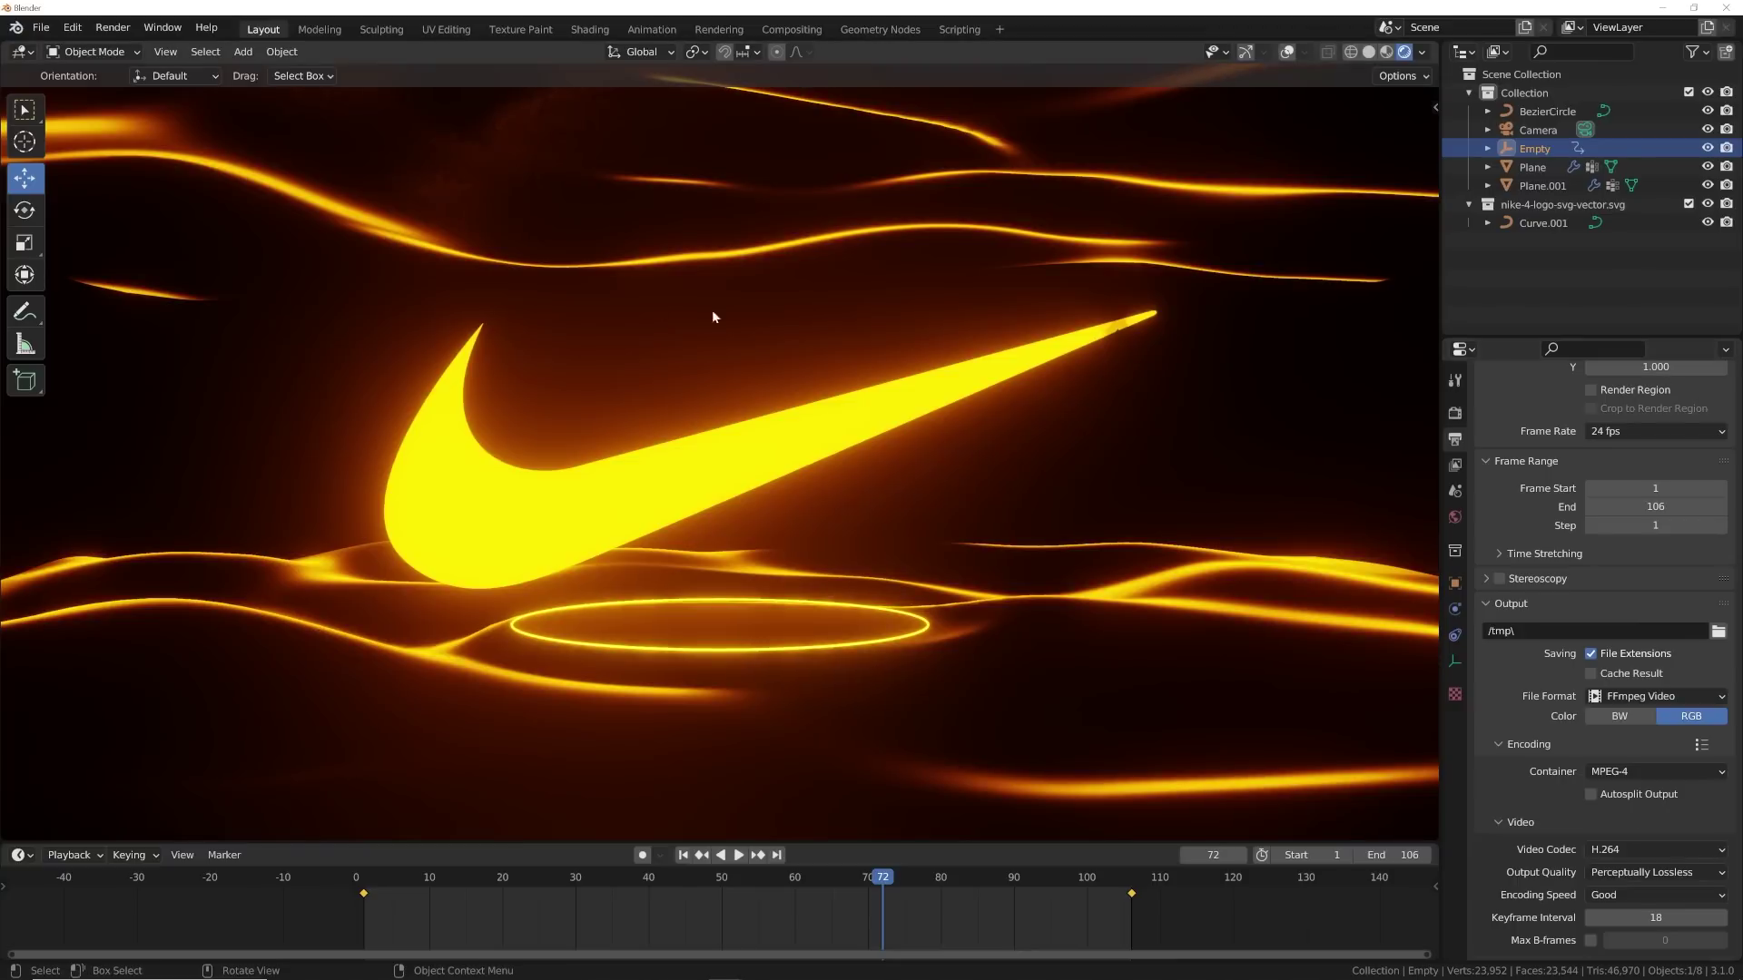
- Look up the Render Animation command and replay the finished animation from frame 1
left_click(113, 27)
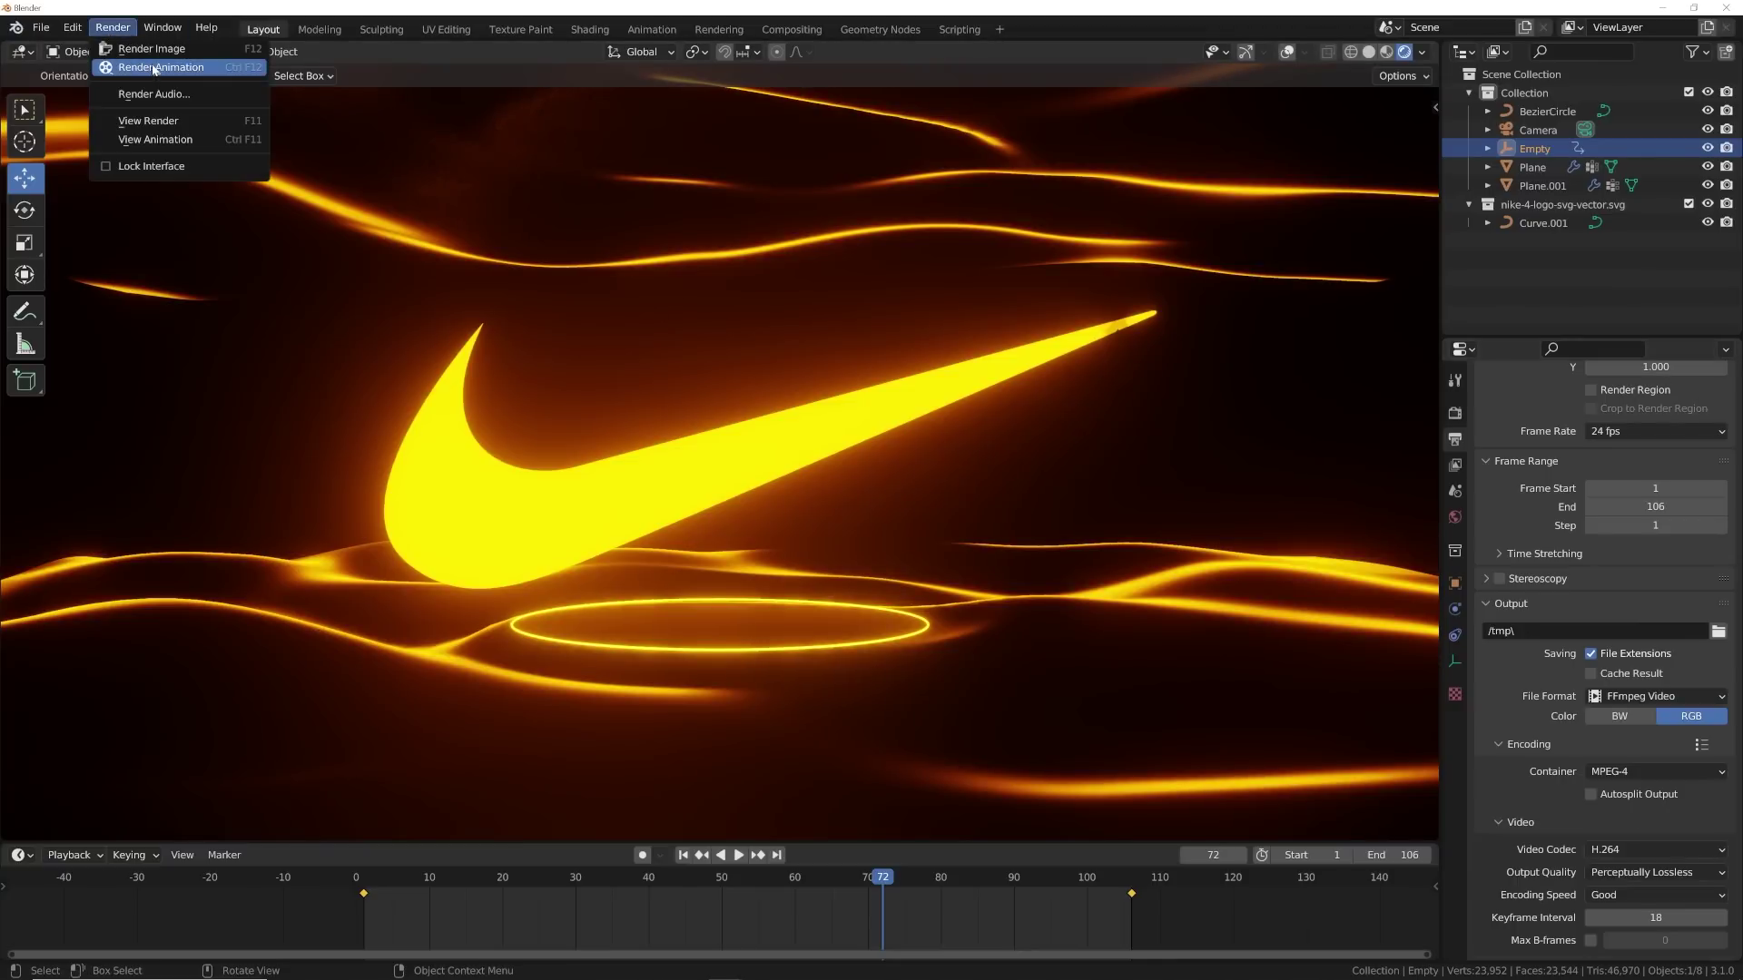
left_click(684, 855)
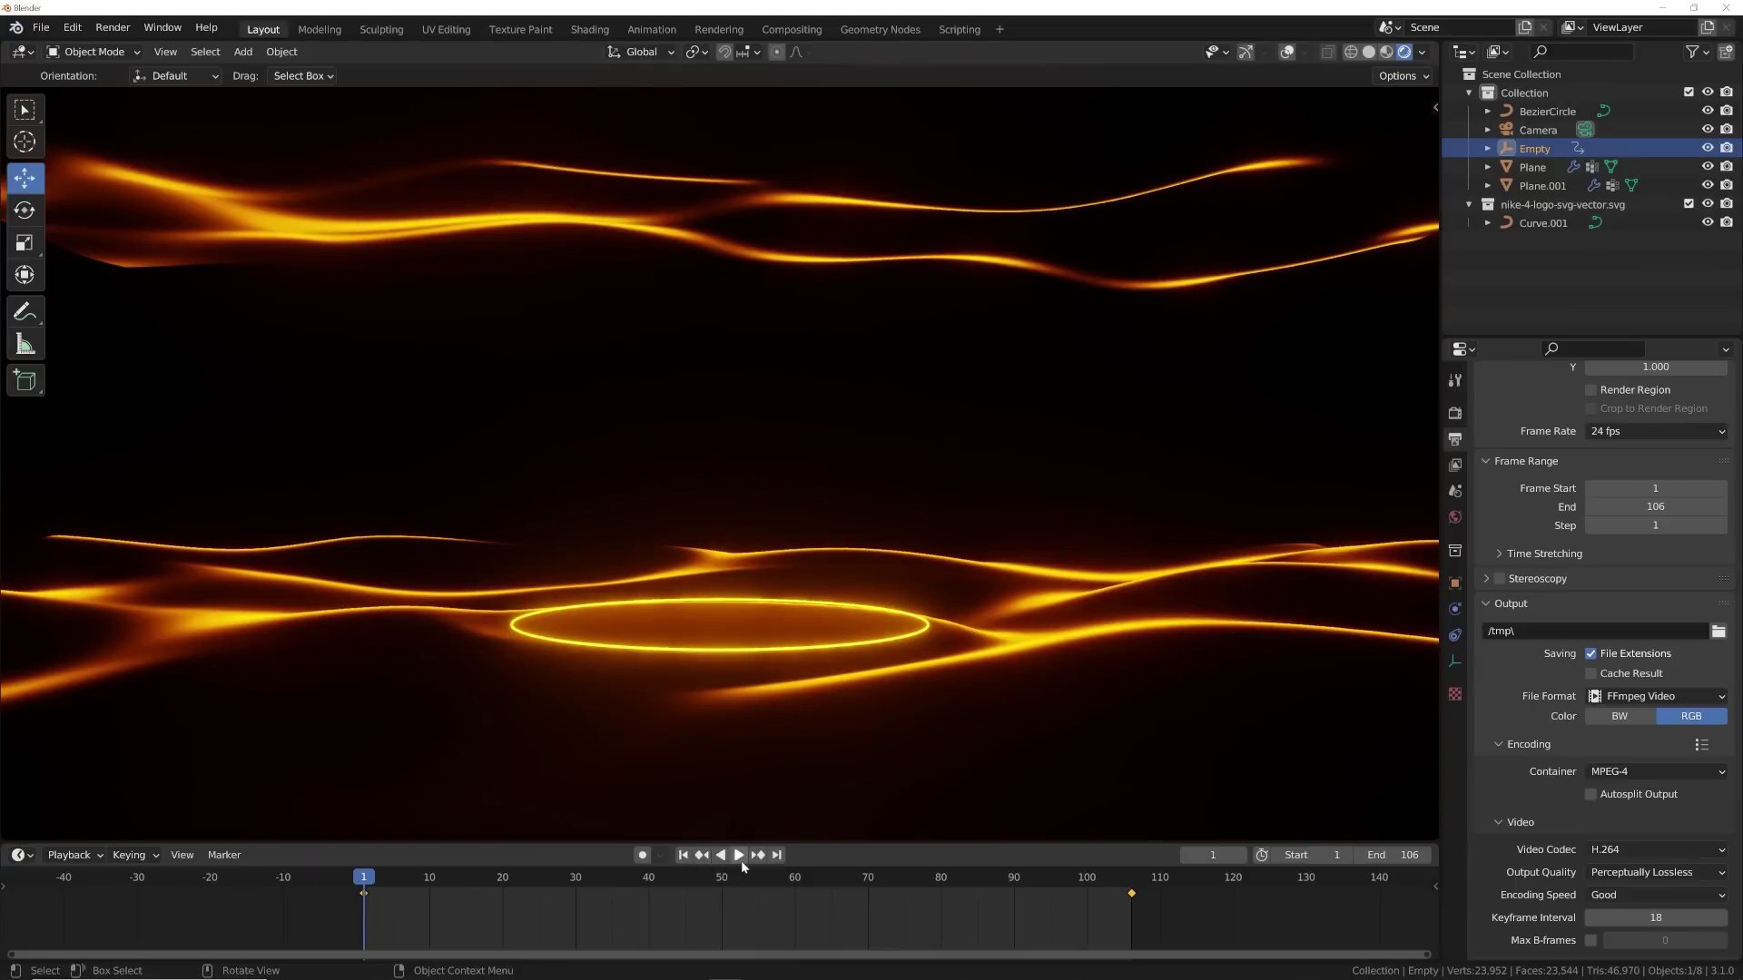
left_click(739, 856)
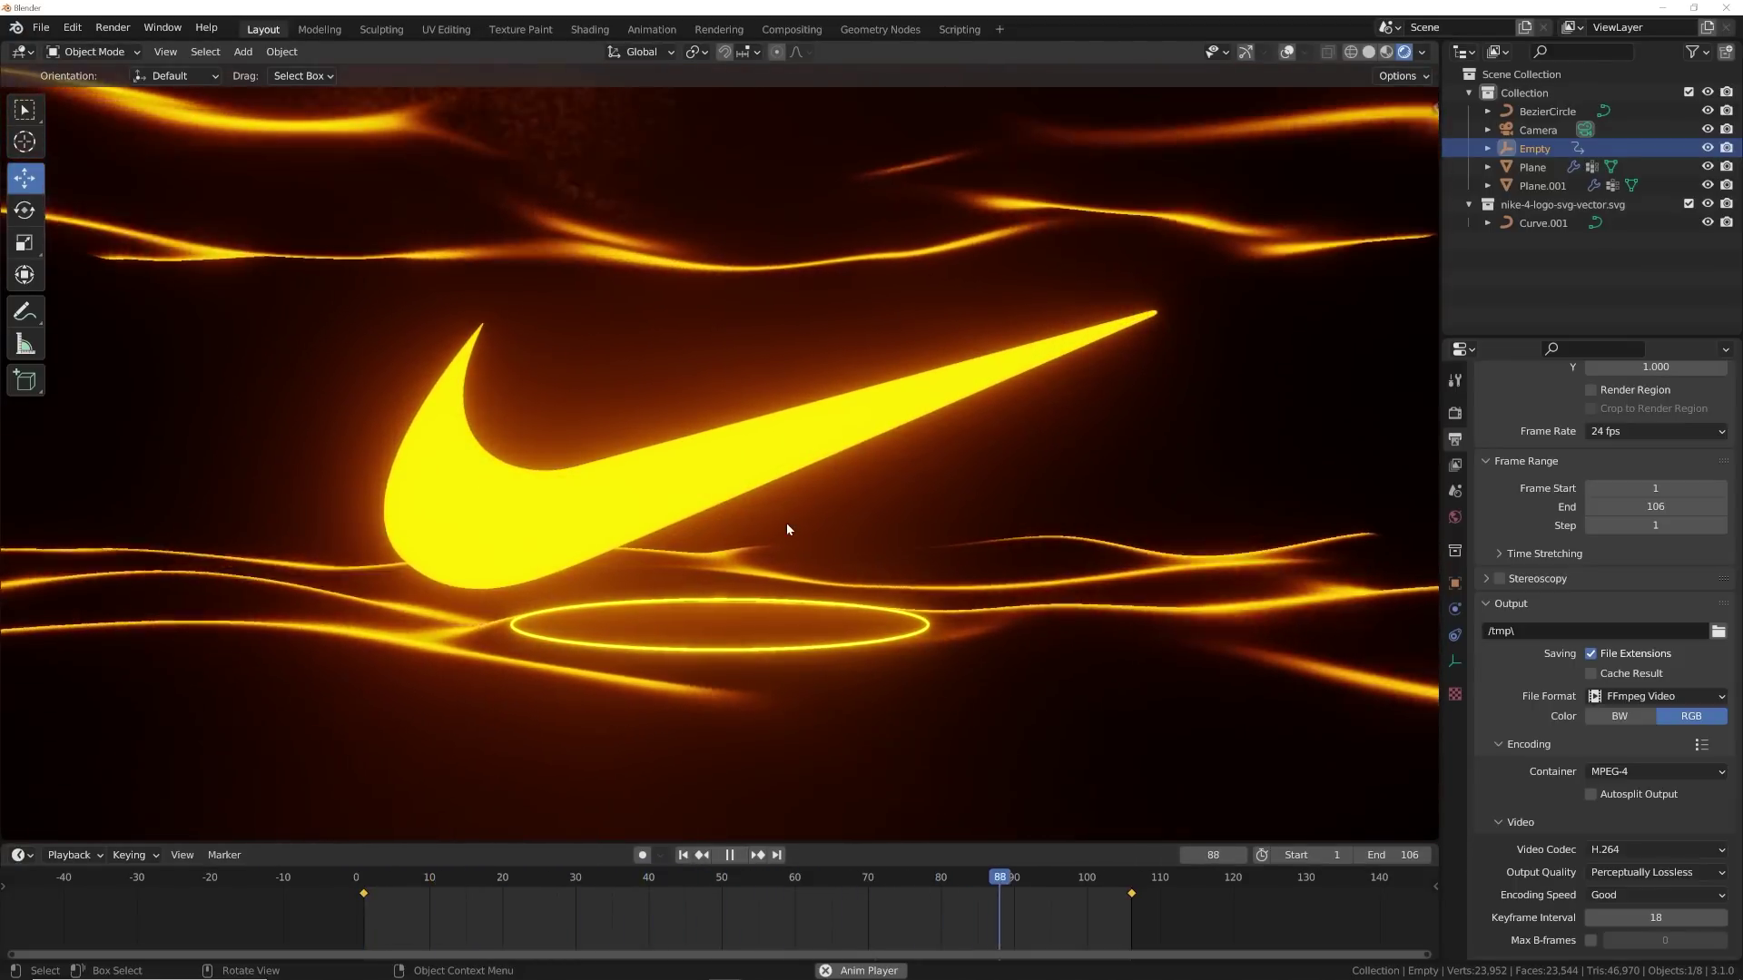
key("space")
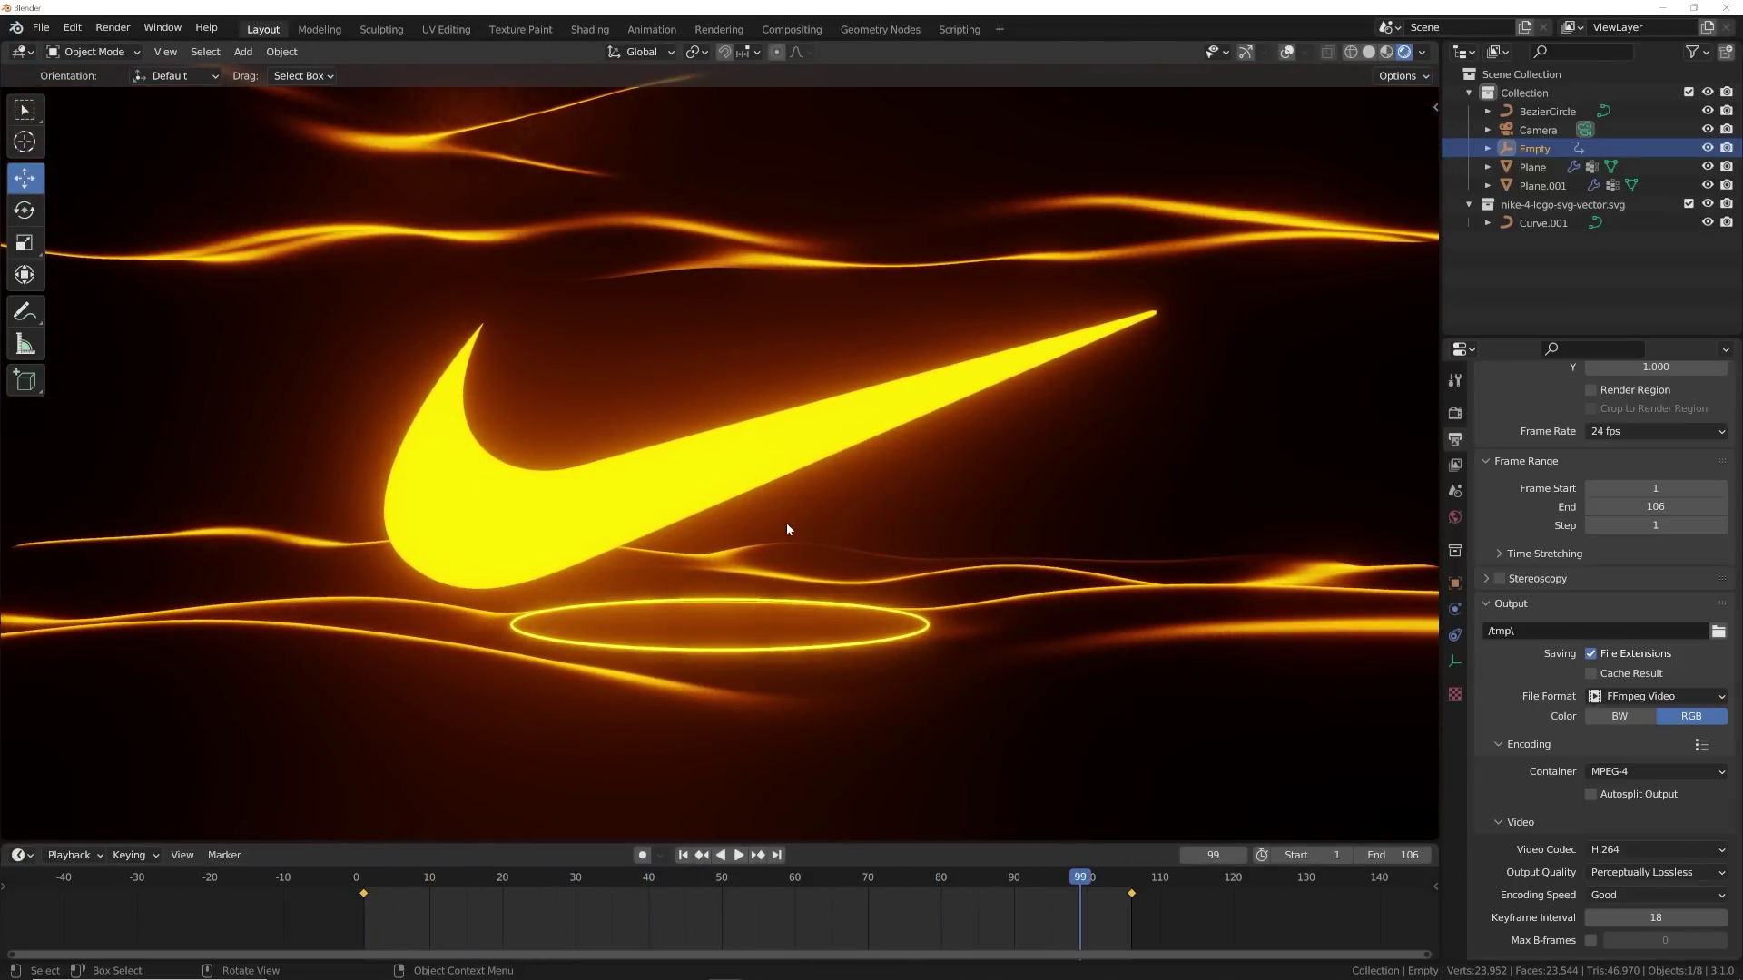